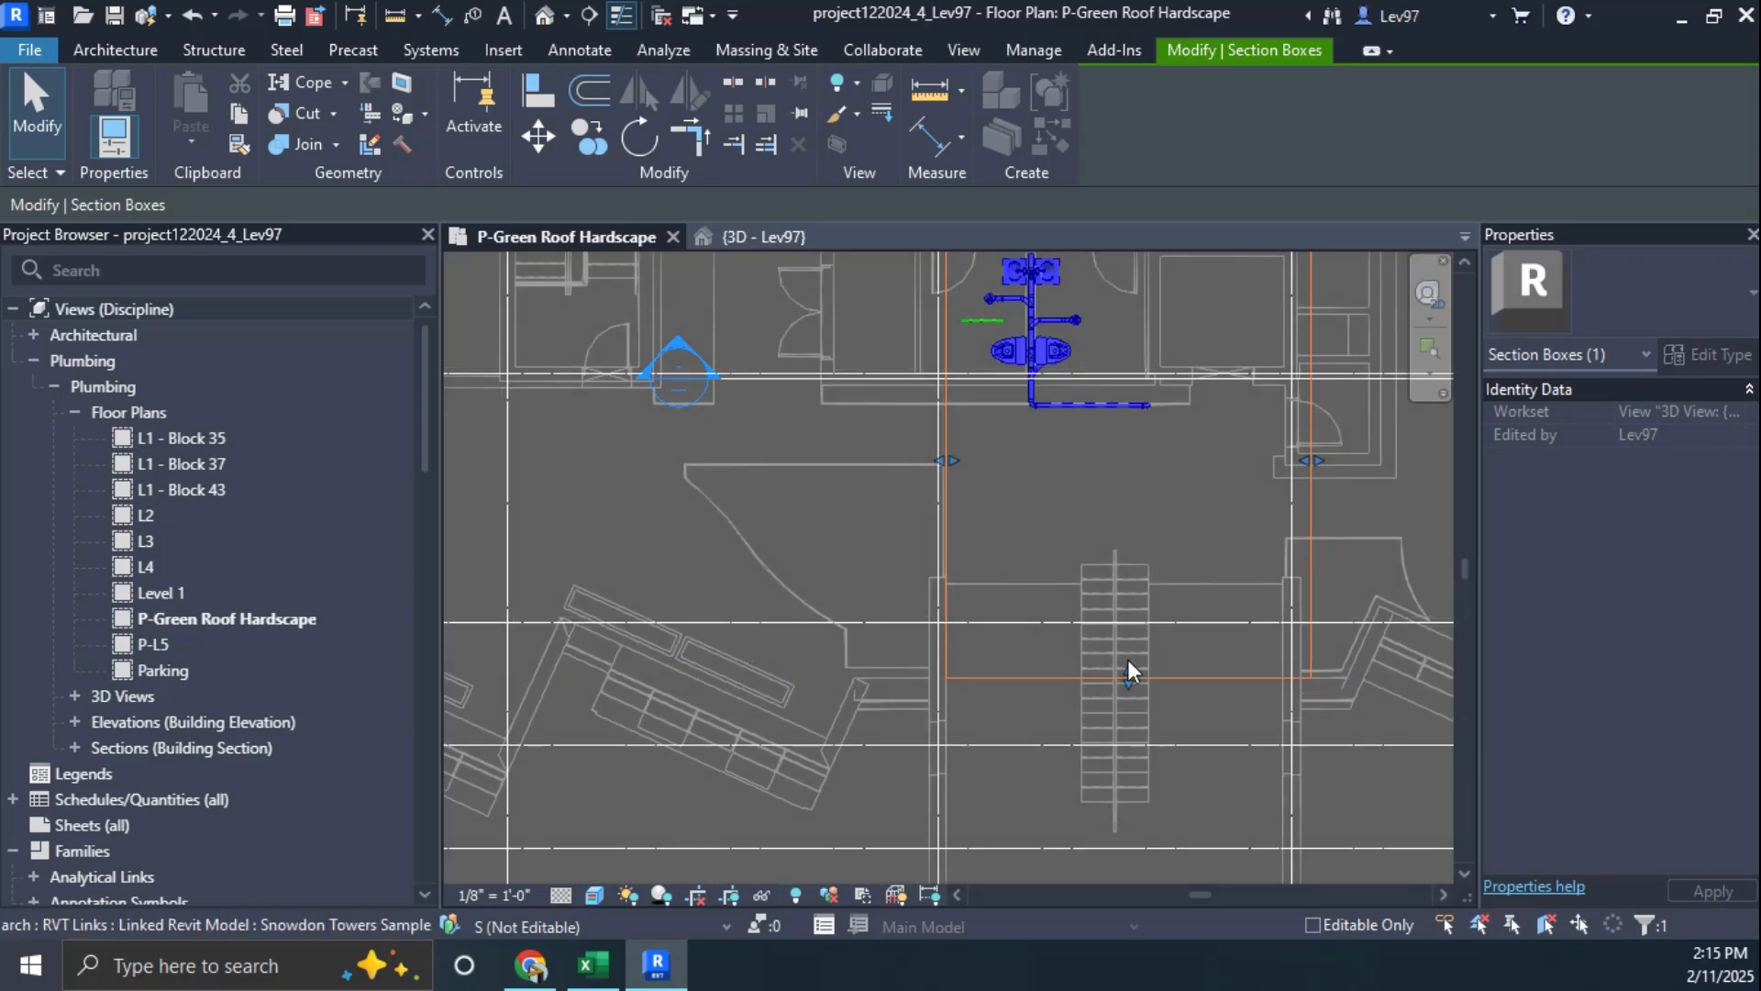
Step: Open the 3D view and shrink its section box to crop away the steel framing beyond the bathroom plumbing
{"action": "left_click", "coordinate": [765, 237]}
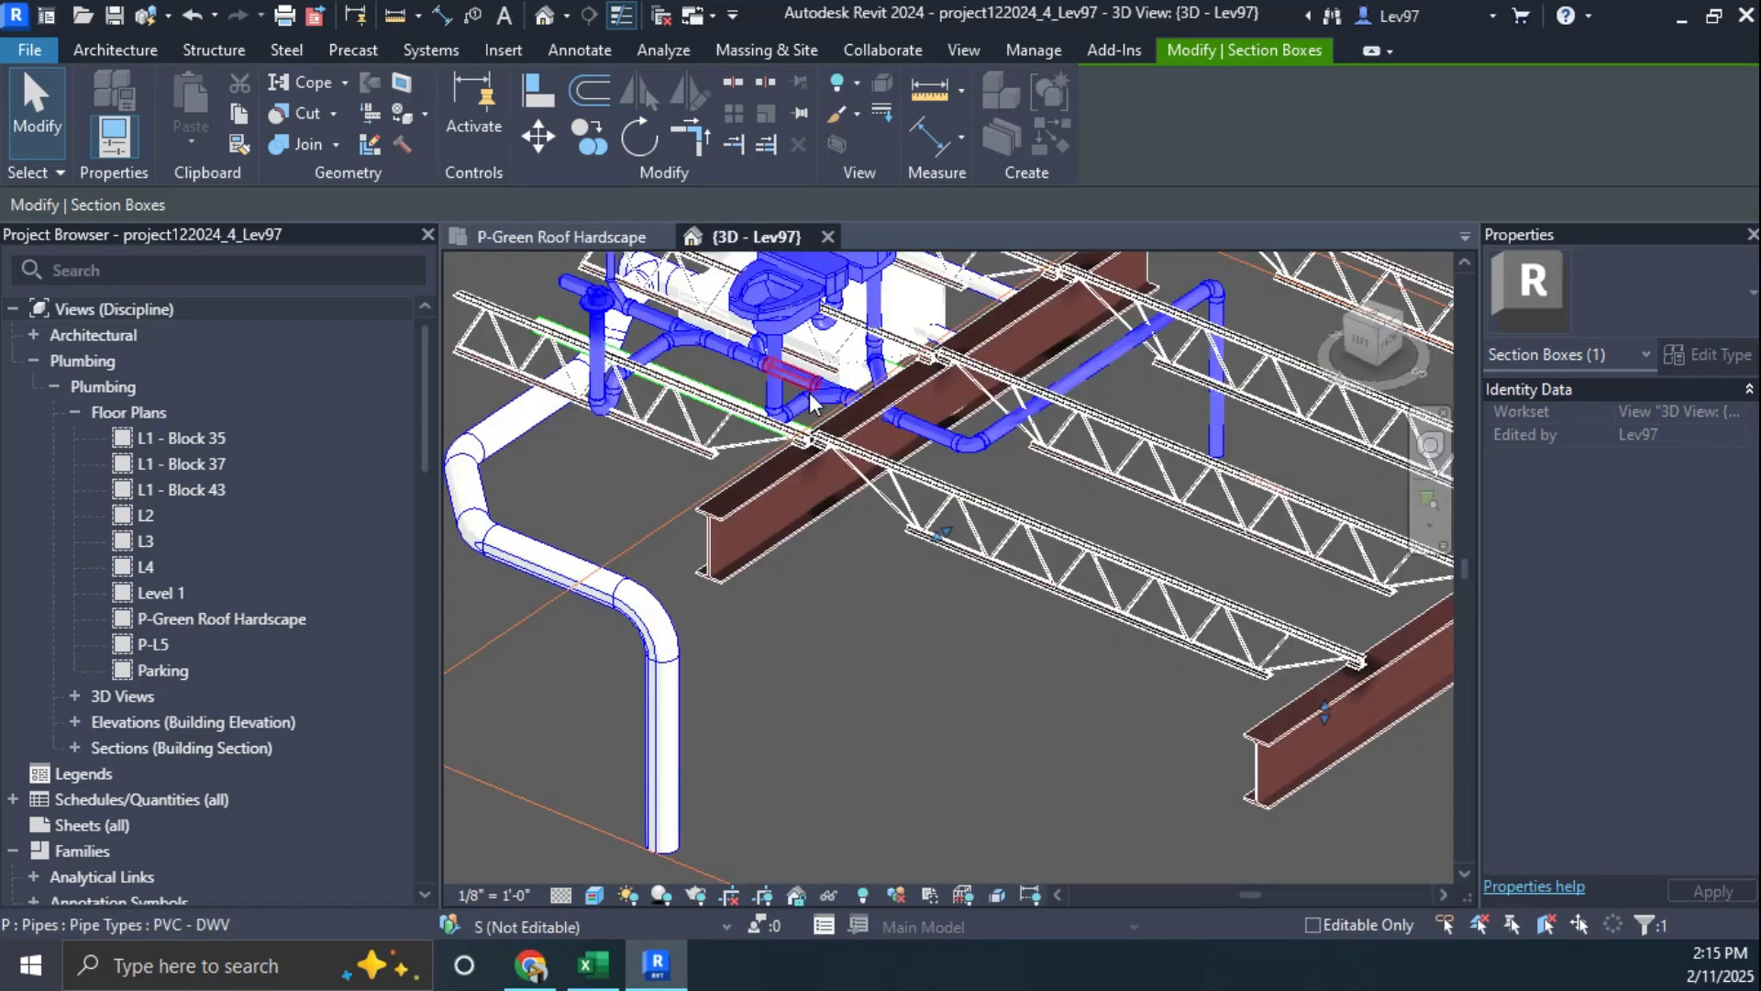
{"action": "scroll", "coordinate": [923, 644], "scroll_direction": "down", "scroll_amount": 5}
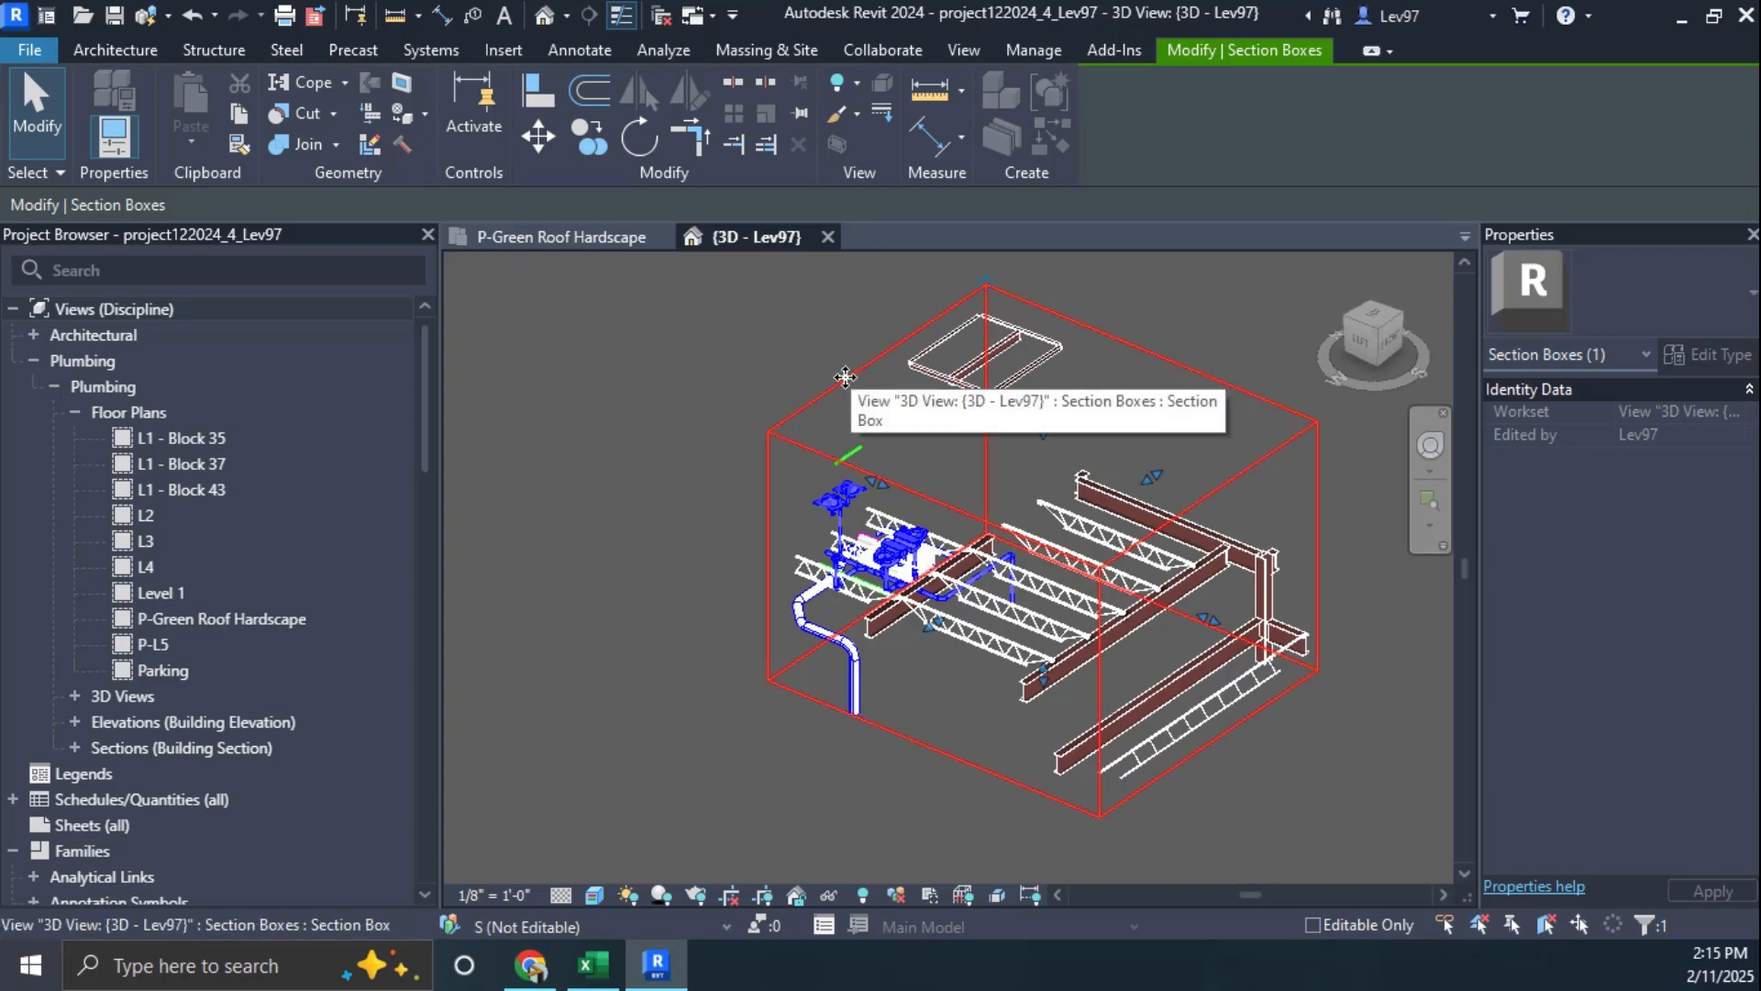
{"action": "scroll", "coordinate": [724, 679], "scroll_direction": "up", "scroll_amount": 3}
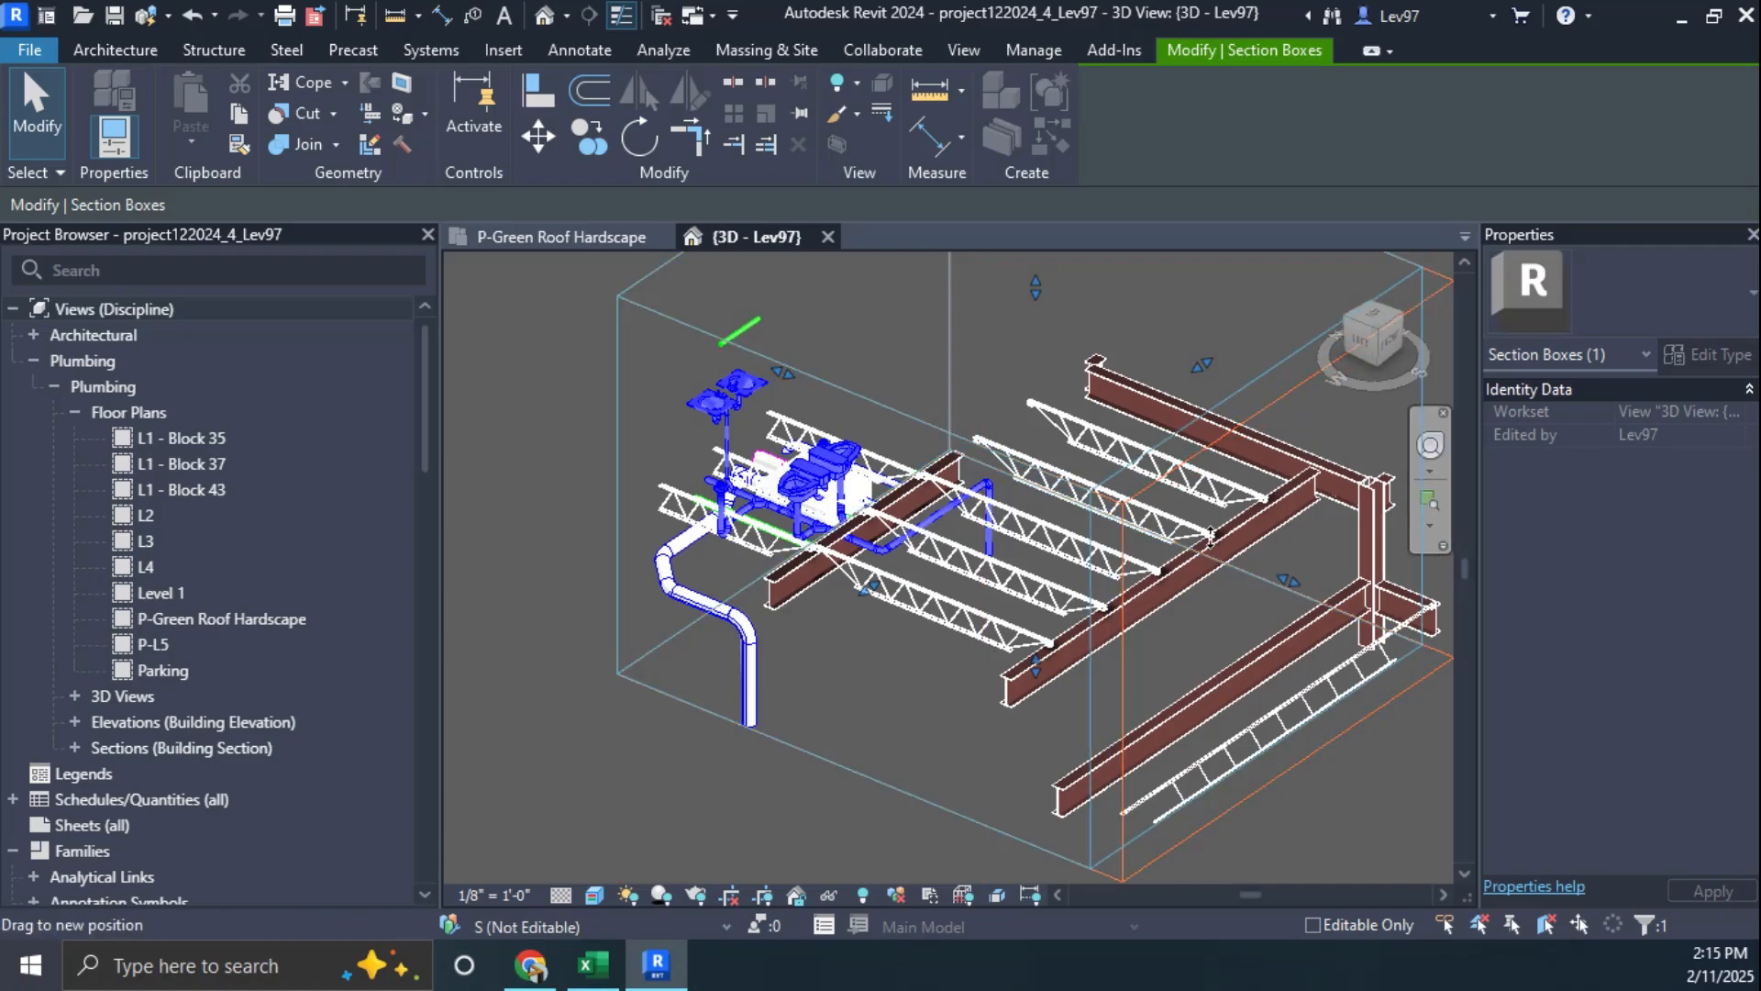
{"action": "left_click_drag", "start_coordinate": [1289, 580], "coordinate": [1023, 551]}
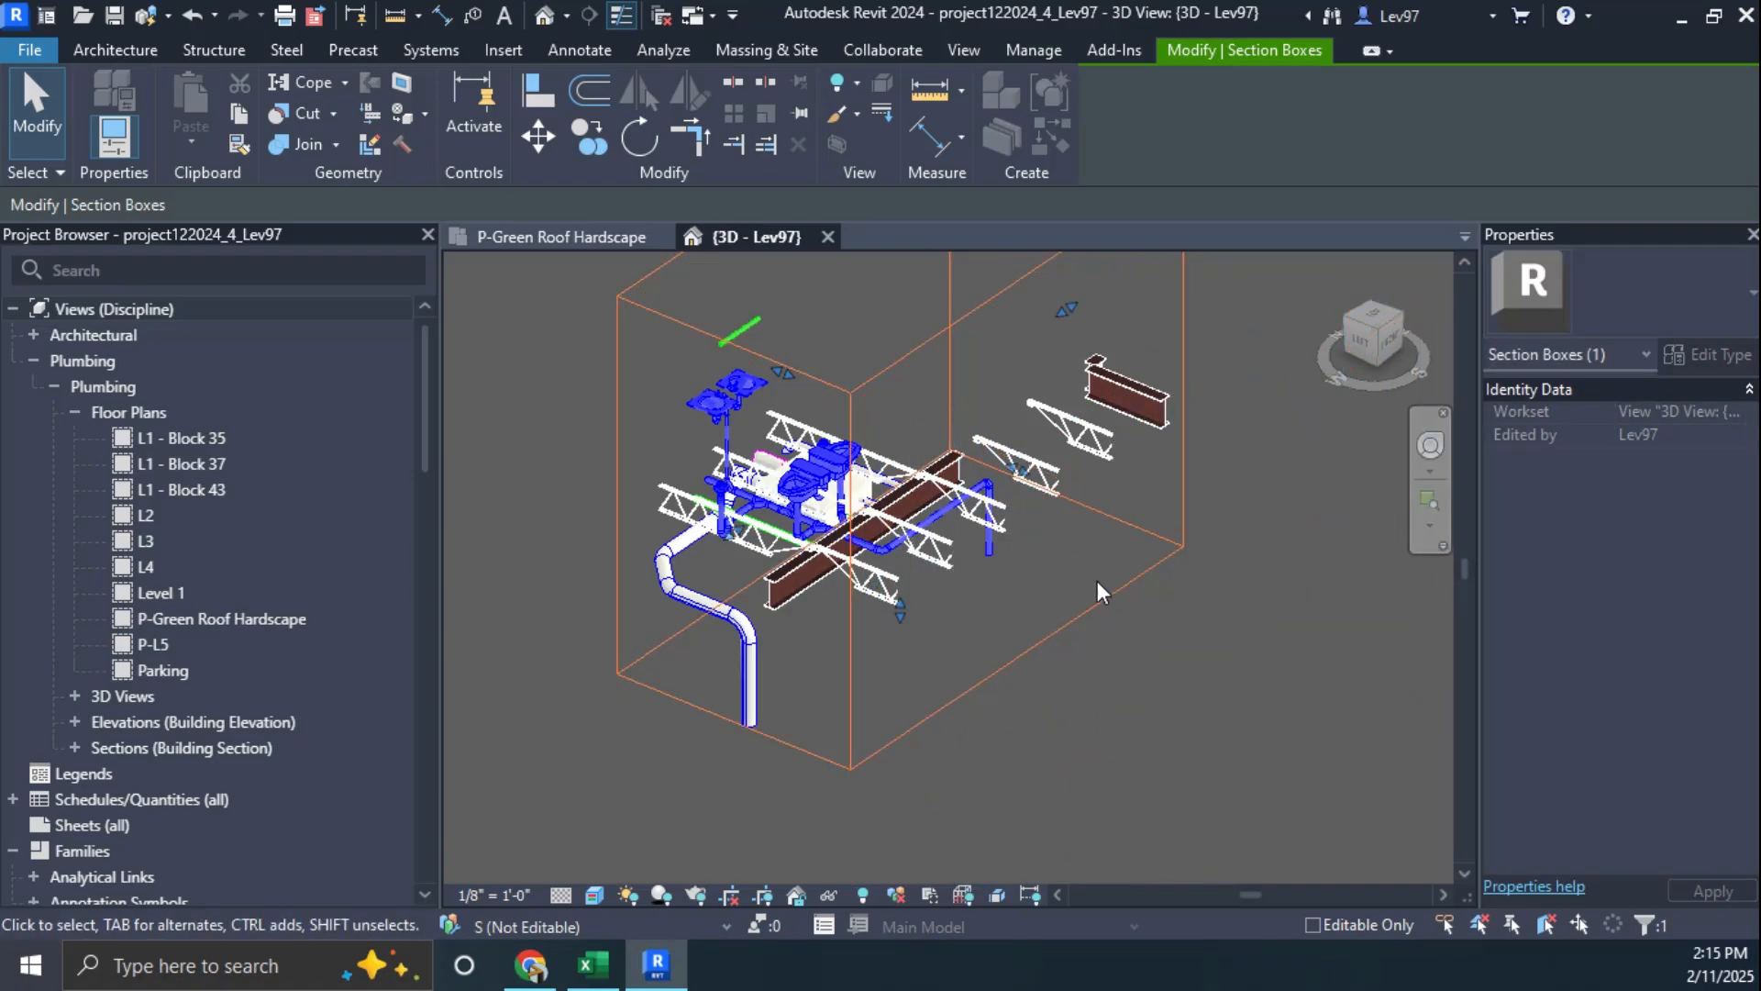
Step: Examine where the waste pipe below the toilets passes through the steel beam
{"action": "scroll", "coordinate": [849, 541], "scroll_direction": "up", "scroll_amount": 5}
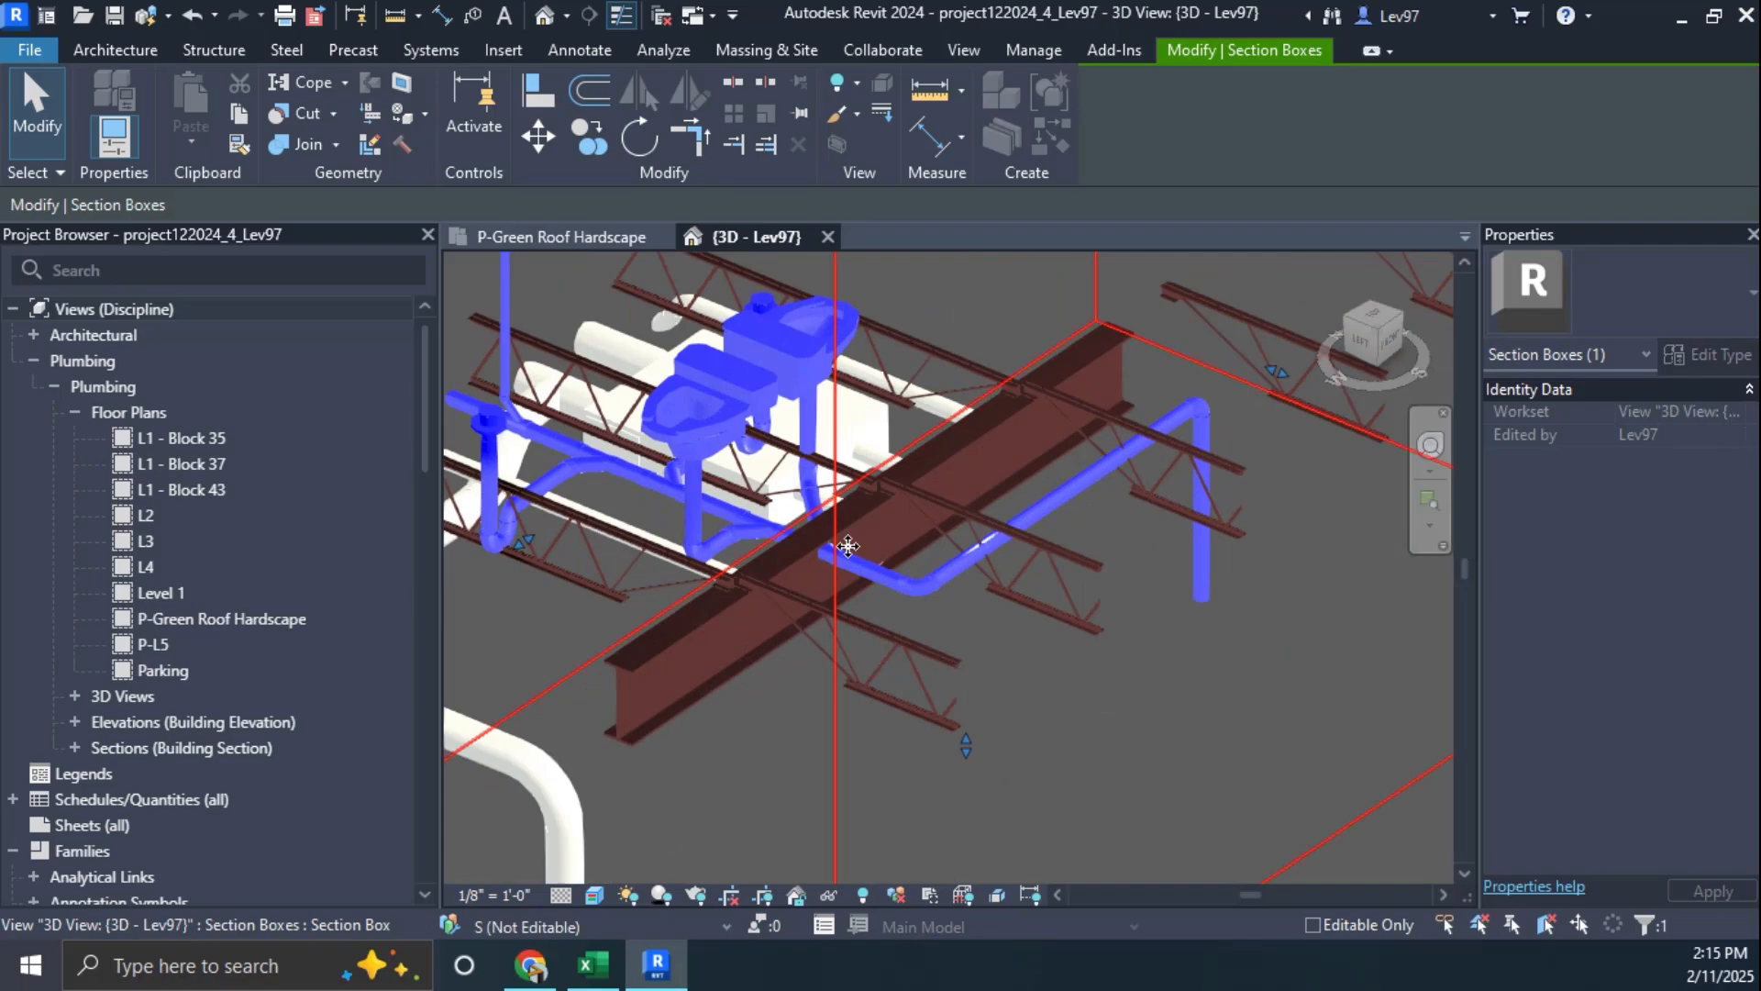
{"action": "middle_click_drag", "start_coordinate": [849, 546], "coordinate": [932, 588], "text": "shift"}
{"action": "scroll", "coordinate": [932, 588], "scroll_direction": "up", "scroll_amount": 2}
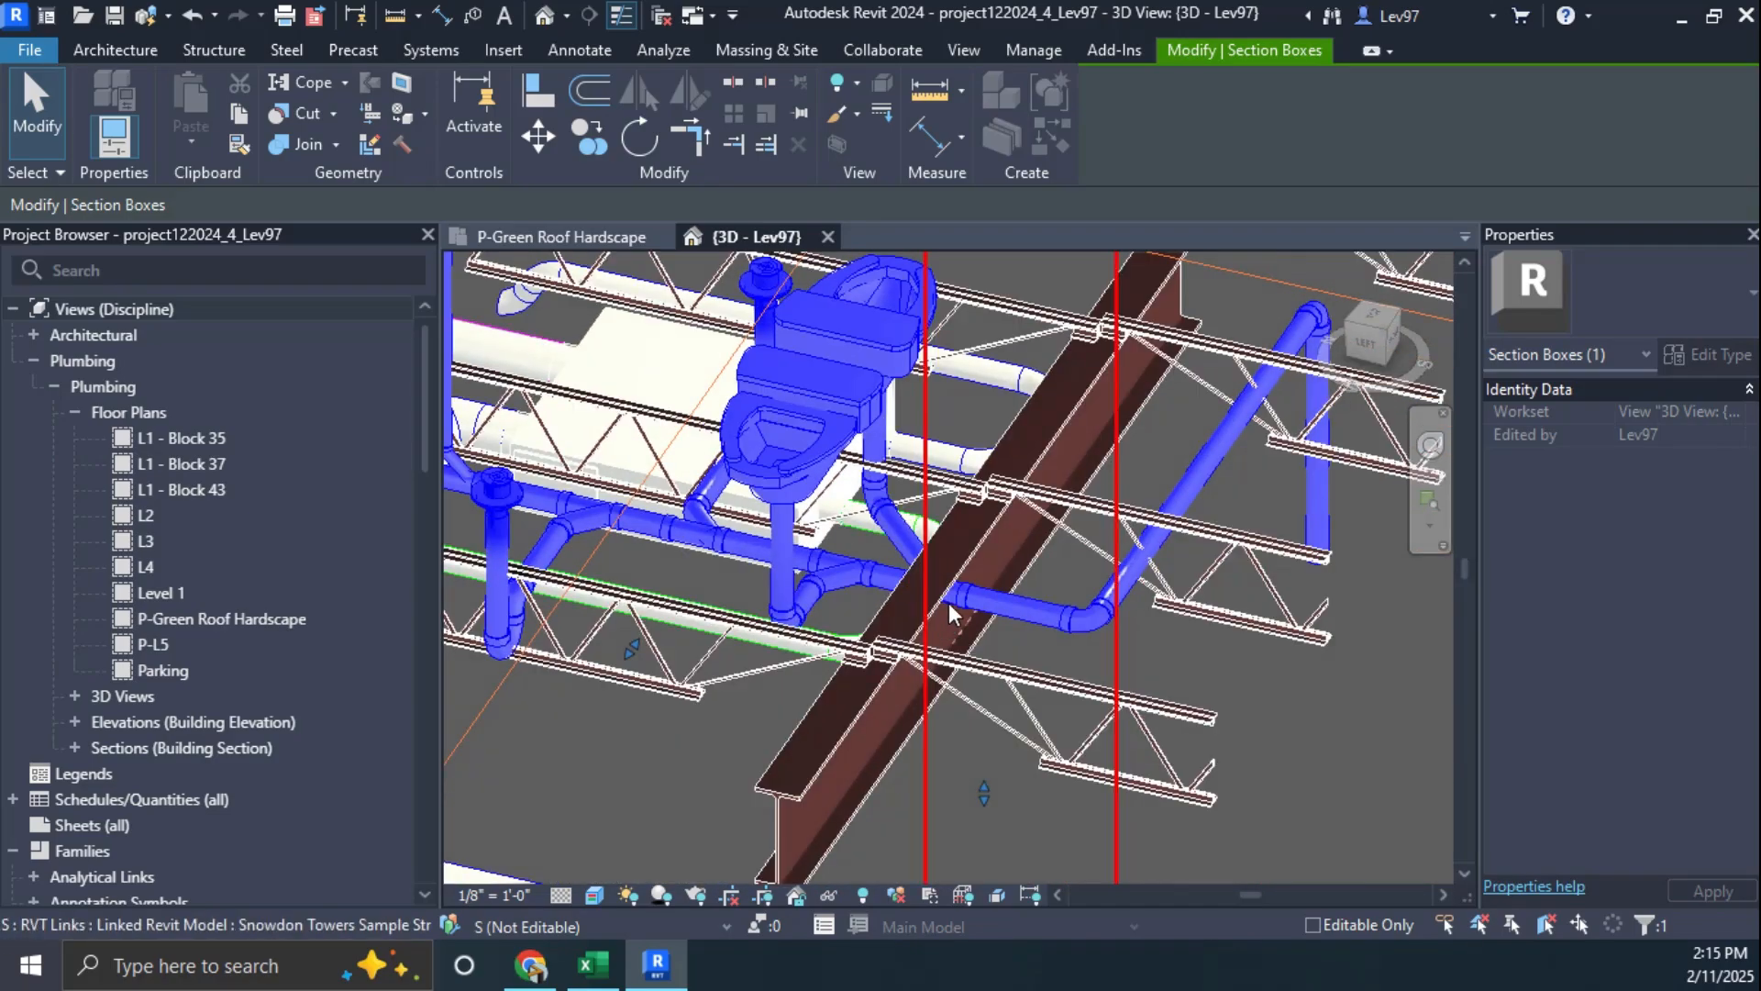
{"action": "scroll", "coordinate": [945, 605], "scroll_direction": "up", "scroll_amount": 4}
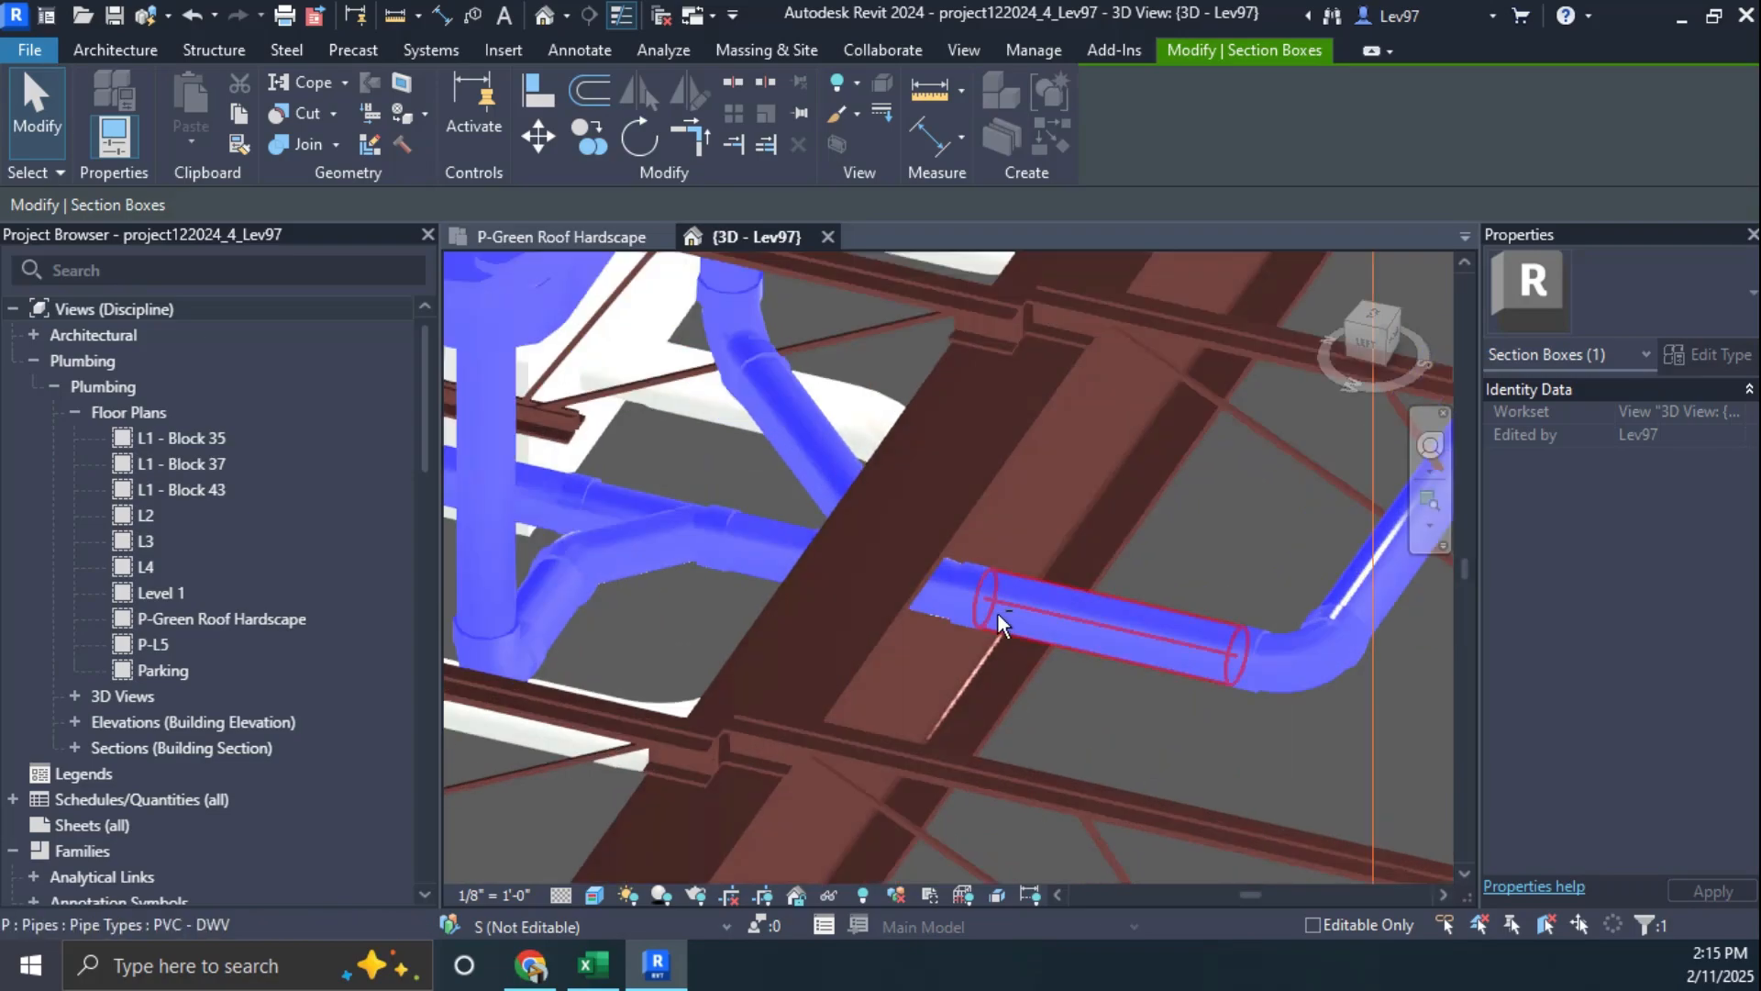
{"action": "middle_click_drag", "start_coordinate": [998, 613], "coordinate": [997, 657], "text": "shift"}
{"action": "scroll", "coordinate": [956, 561], "scroll_direction": "down", "scroll_amount": 4}
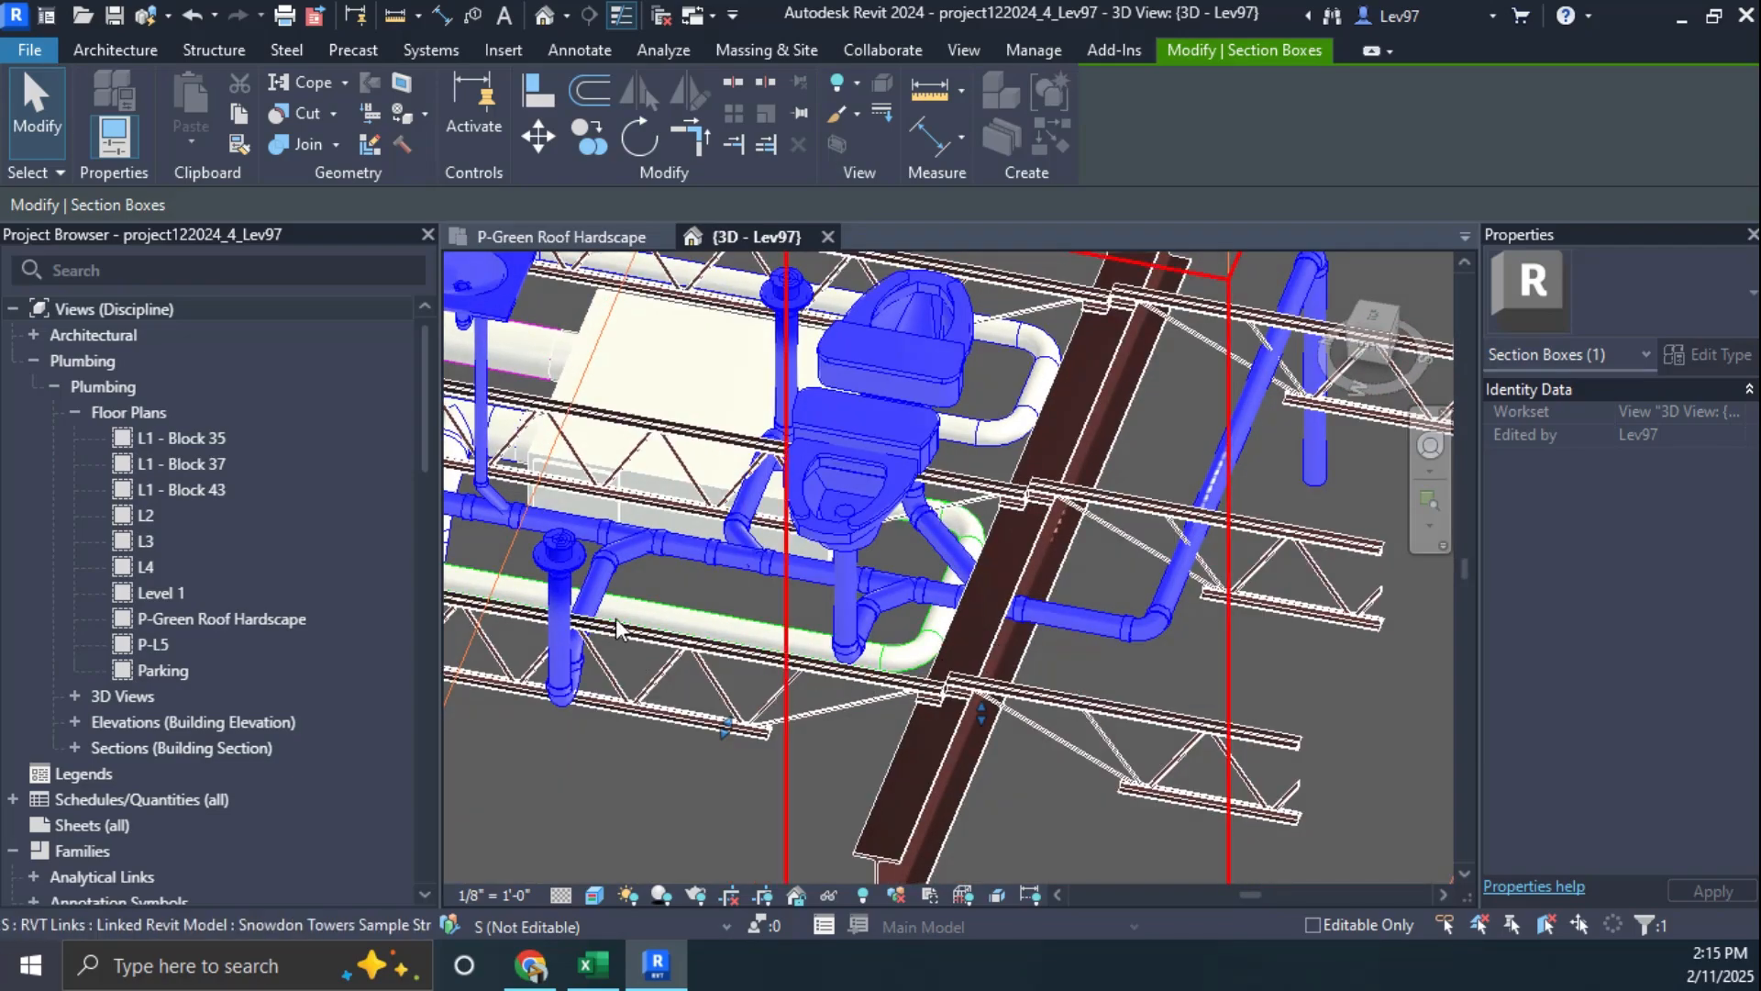
Step: Inspect the first floor drain's vertical pipe and horizontal branch, then the main waste pipe, against the trusses and steel beam
{"action": "left_click", "coordinate": [608, 649]}
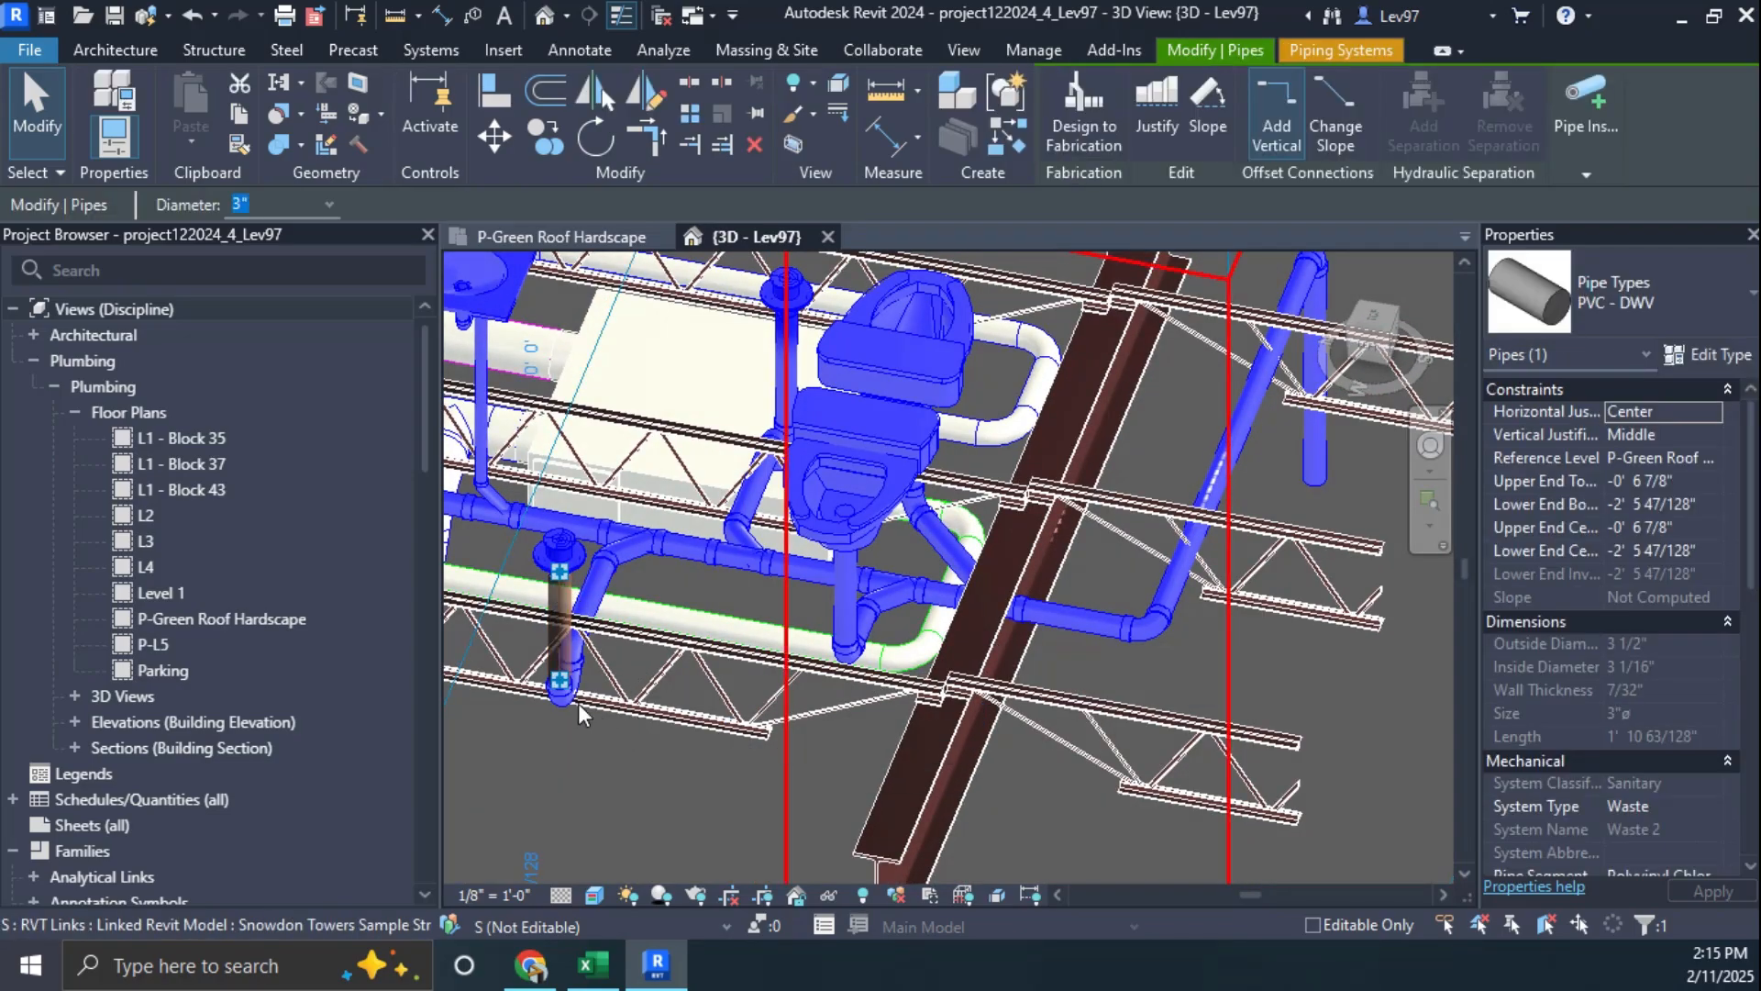
{"action": "middle_click_drag", "start_coordinate": [662, 734], "coordinate": [569, 569], "text": "shift"}
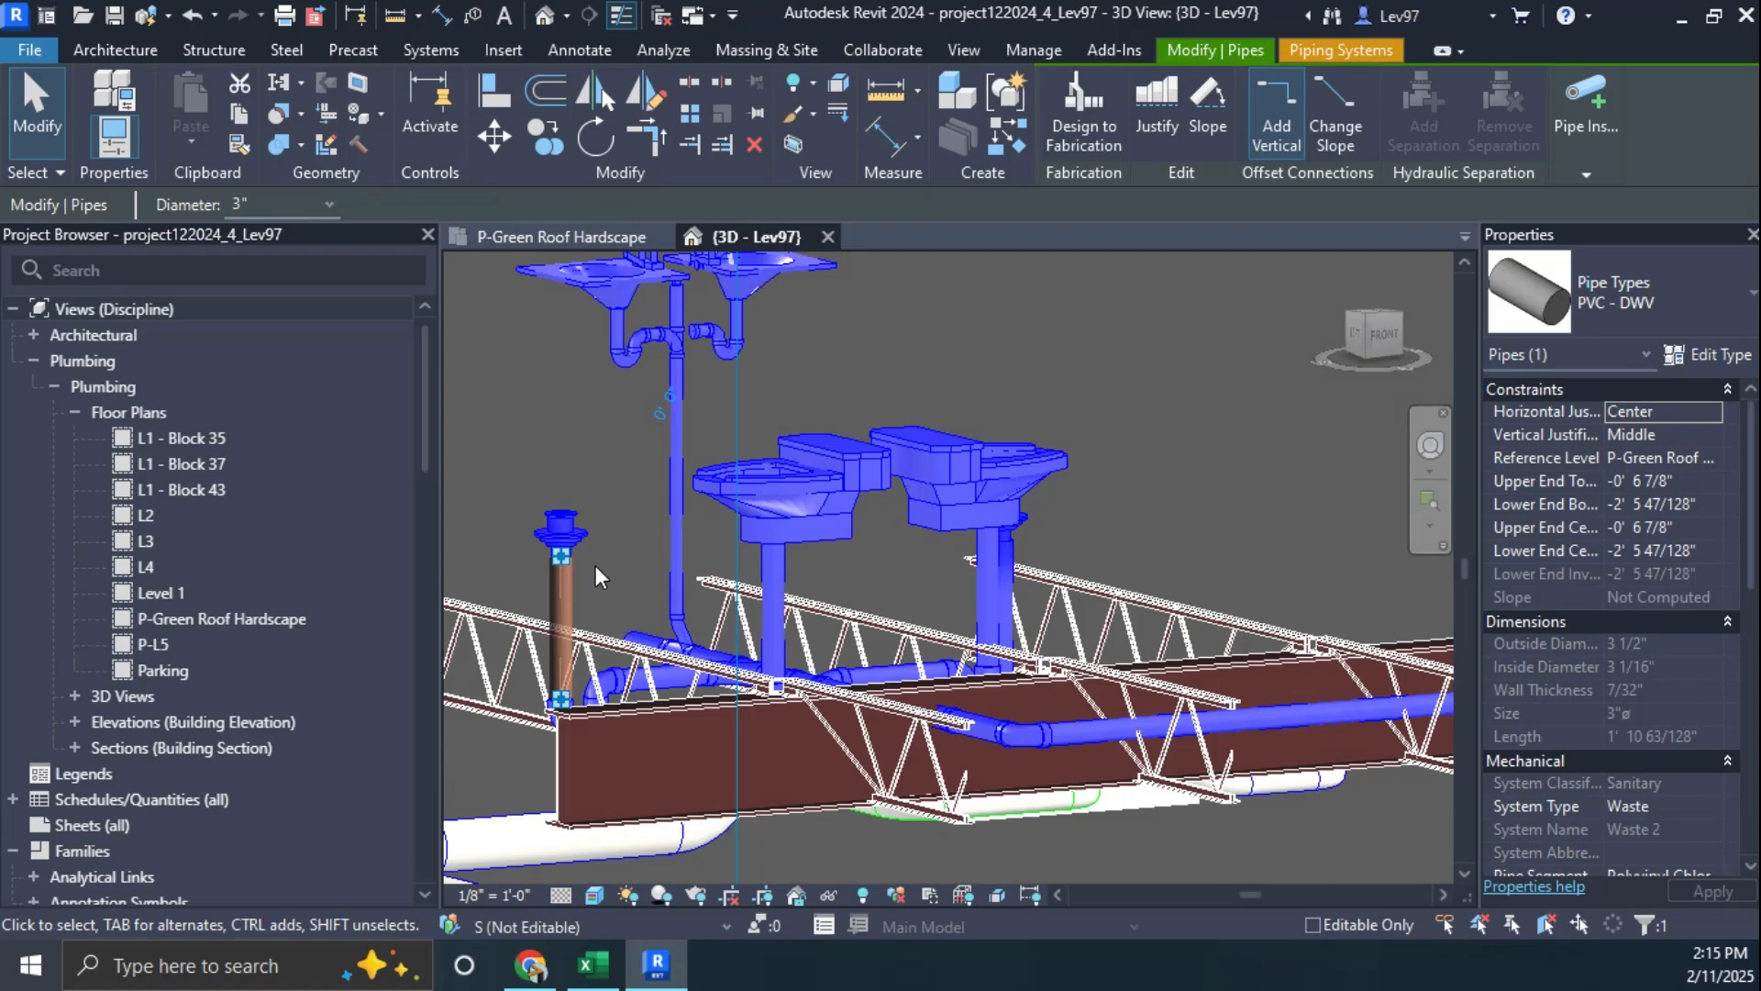
{"action": "middle_click_drag", "start_coordinate": [580, 562], "coordinate": [759, 455]}
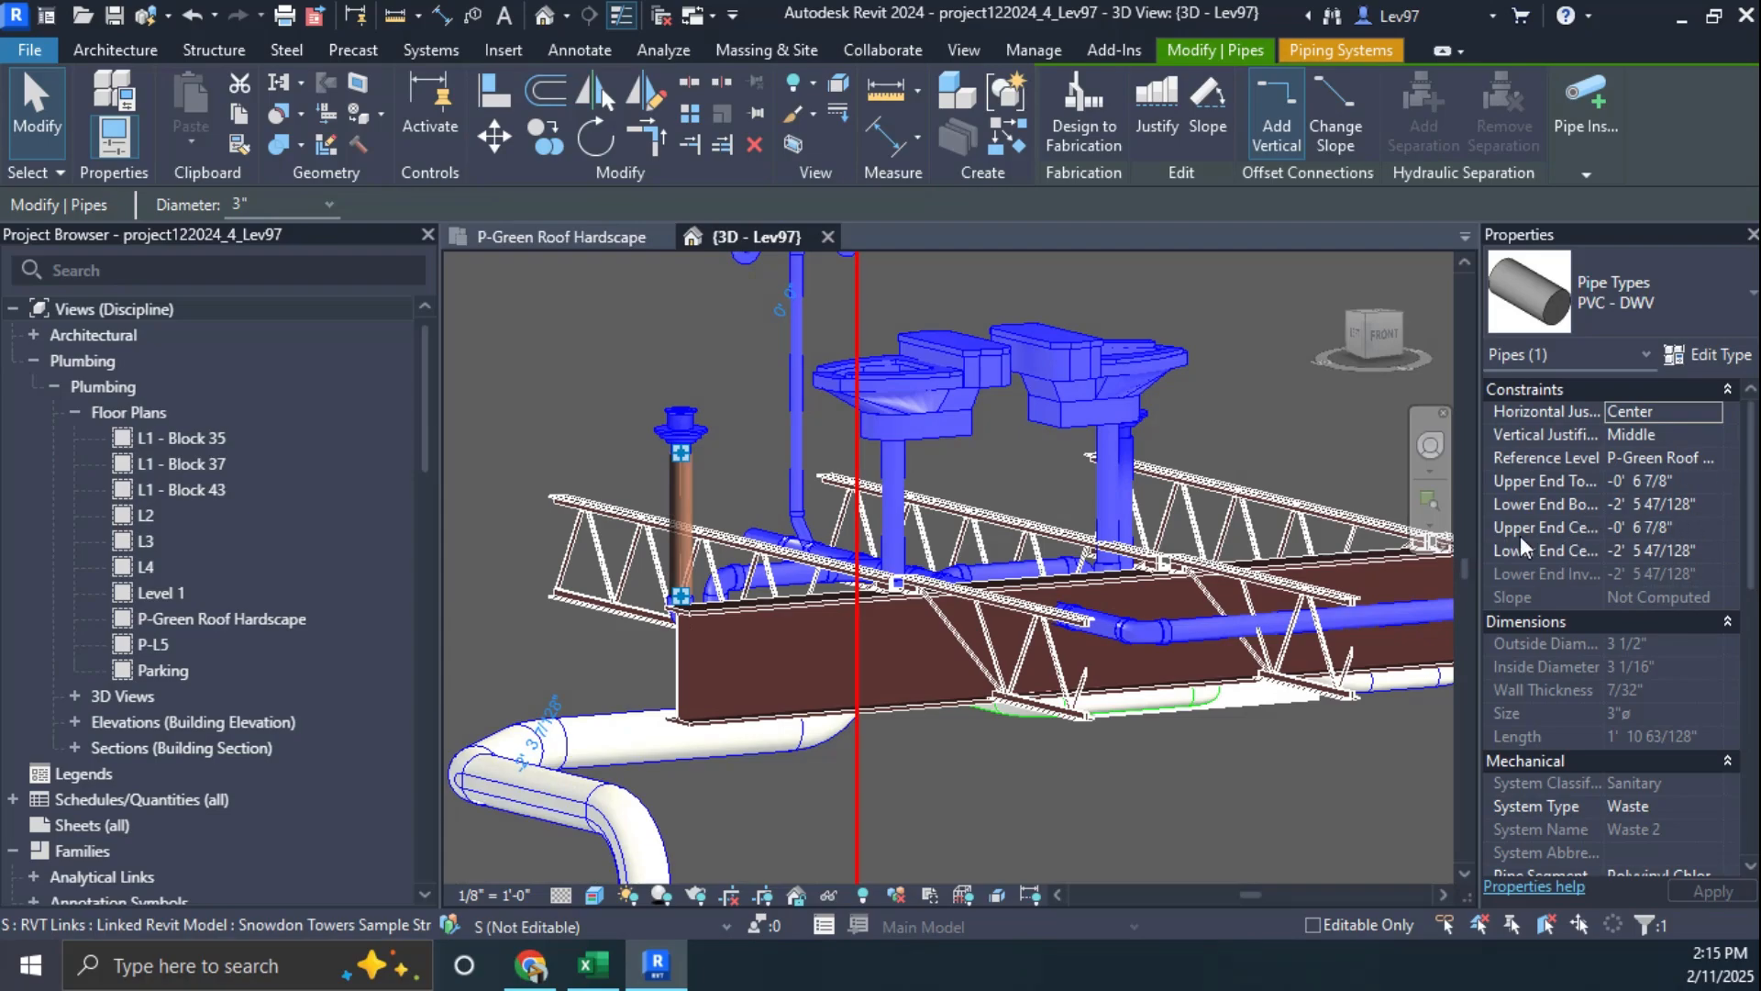
{"action": "left_click", "coordinate": [602, 453]}
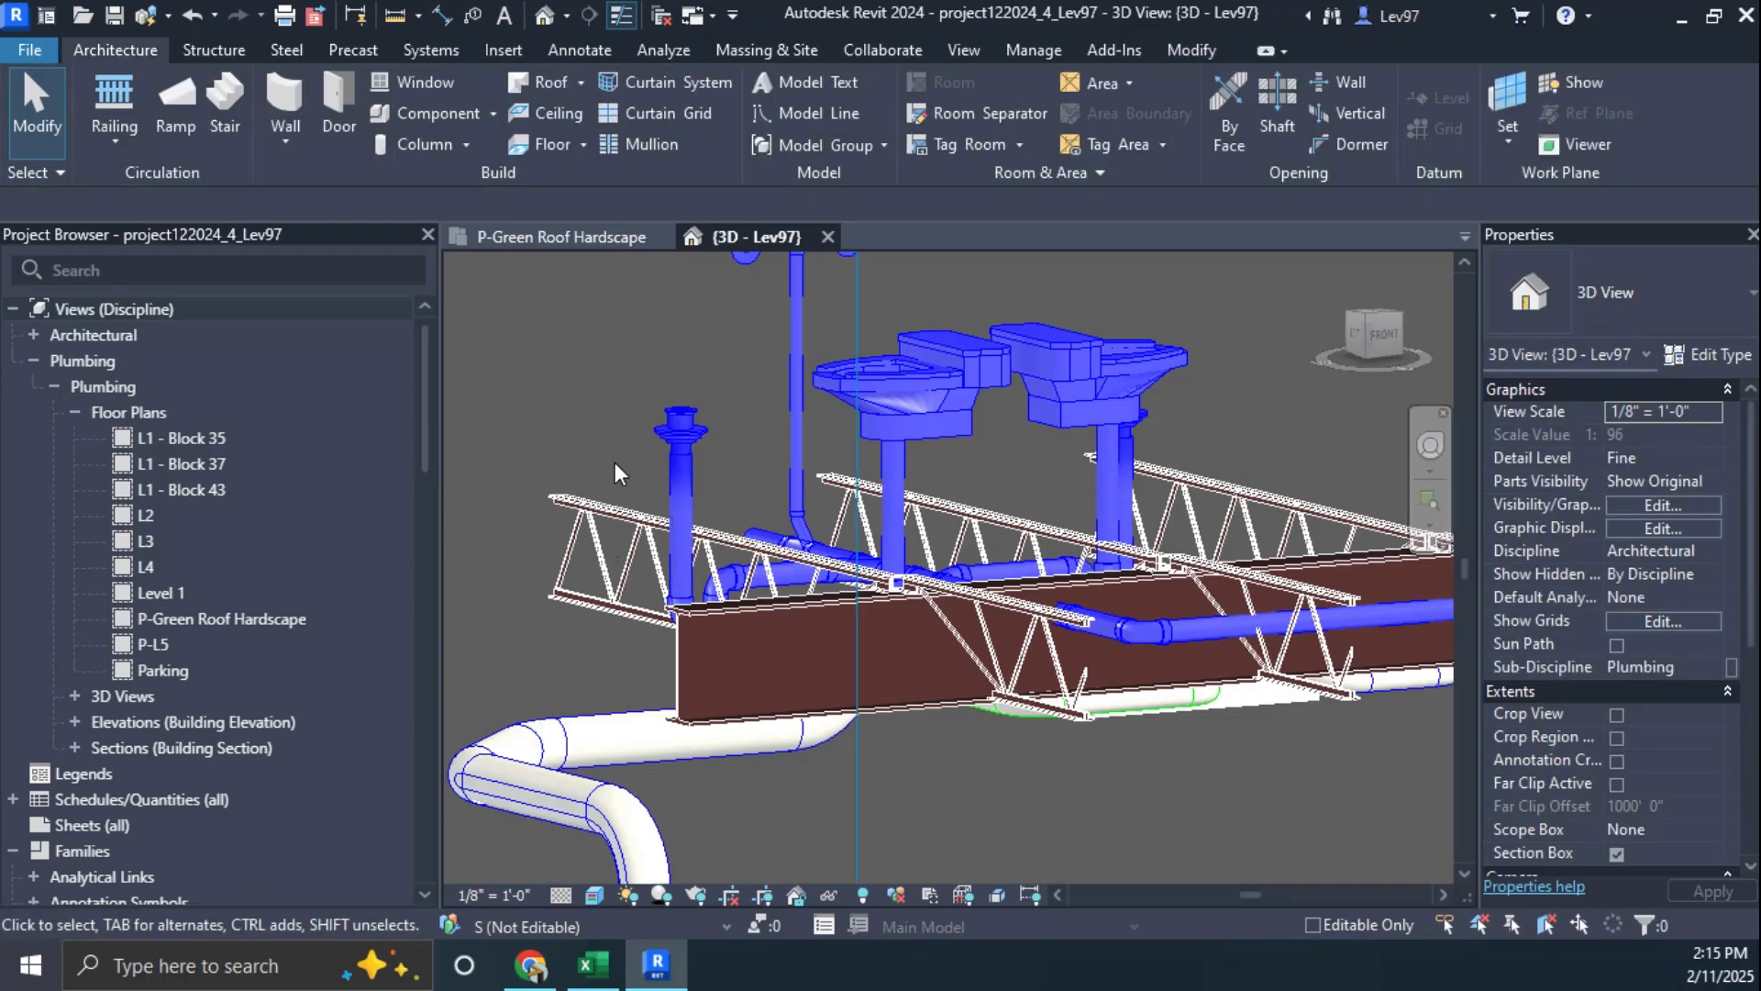
{"action": "middle_click_drag", "start_coordinate": [685, 470], "coordinate": [721, 343]}
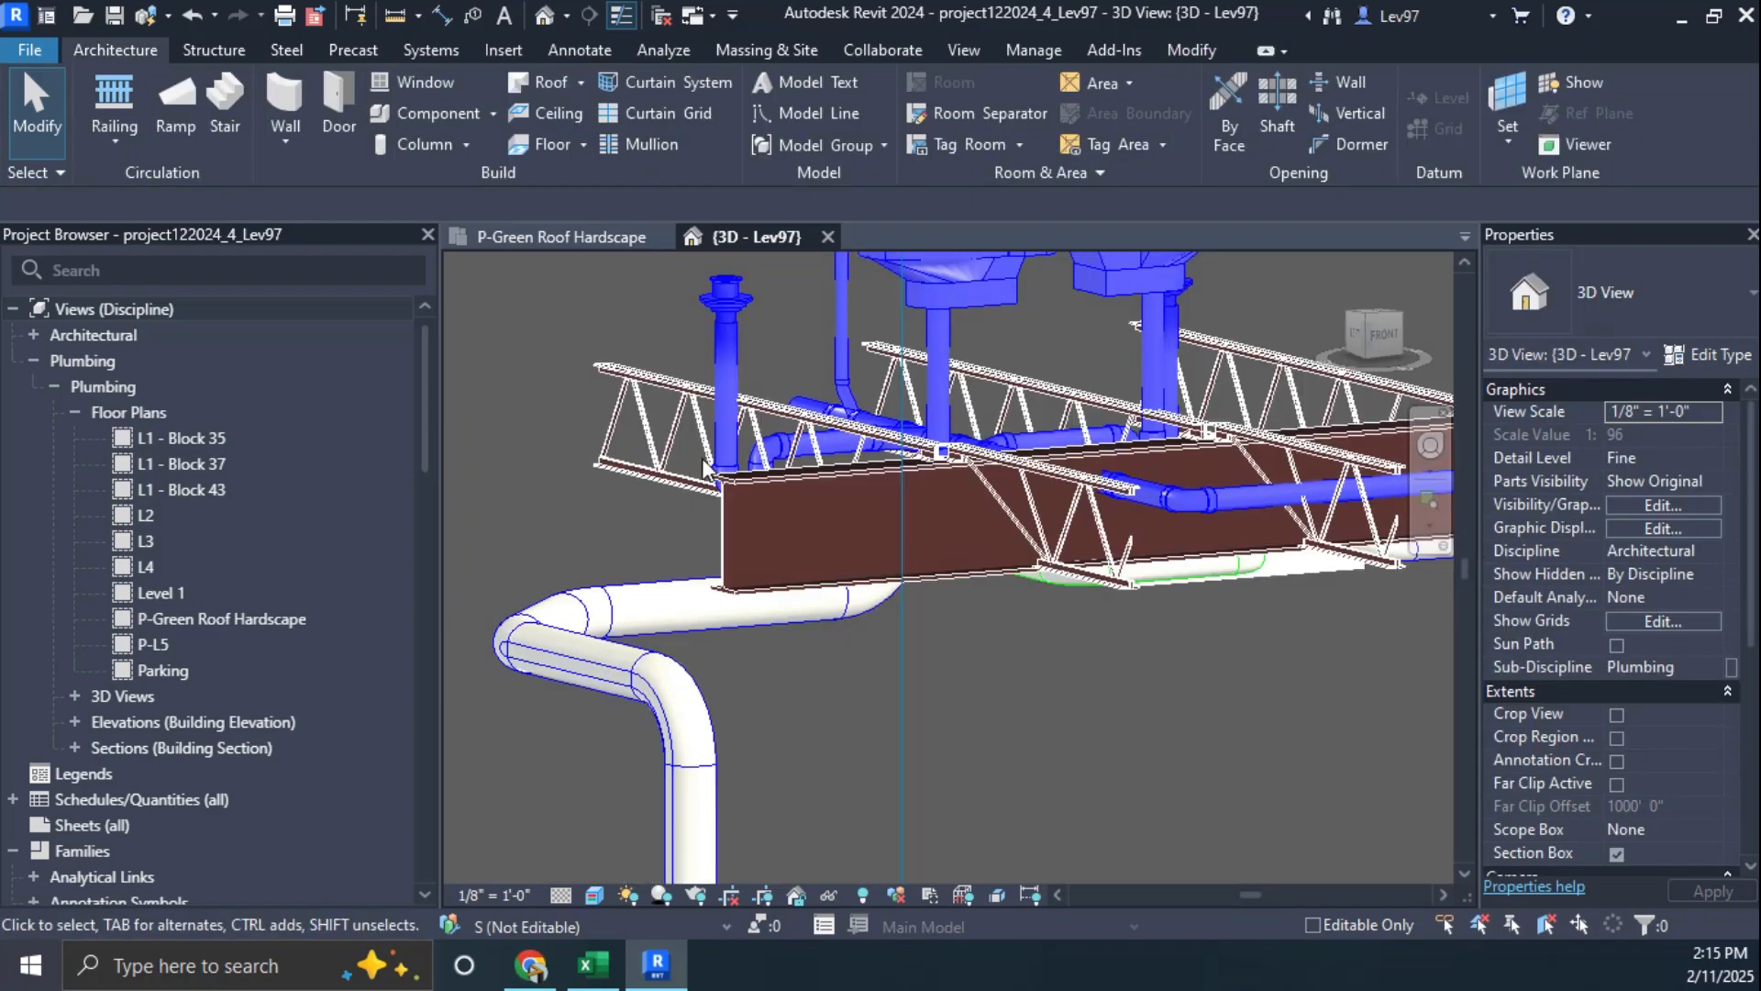
{"action": "middle_click_drag", "start_coordinate": [707, 463], "coordinate": [683, 633], "text": "shift"}
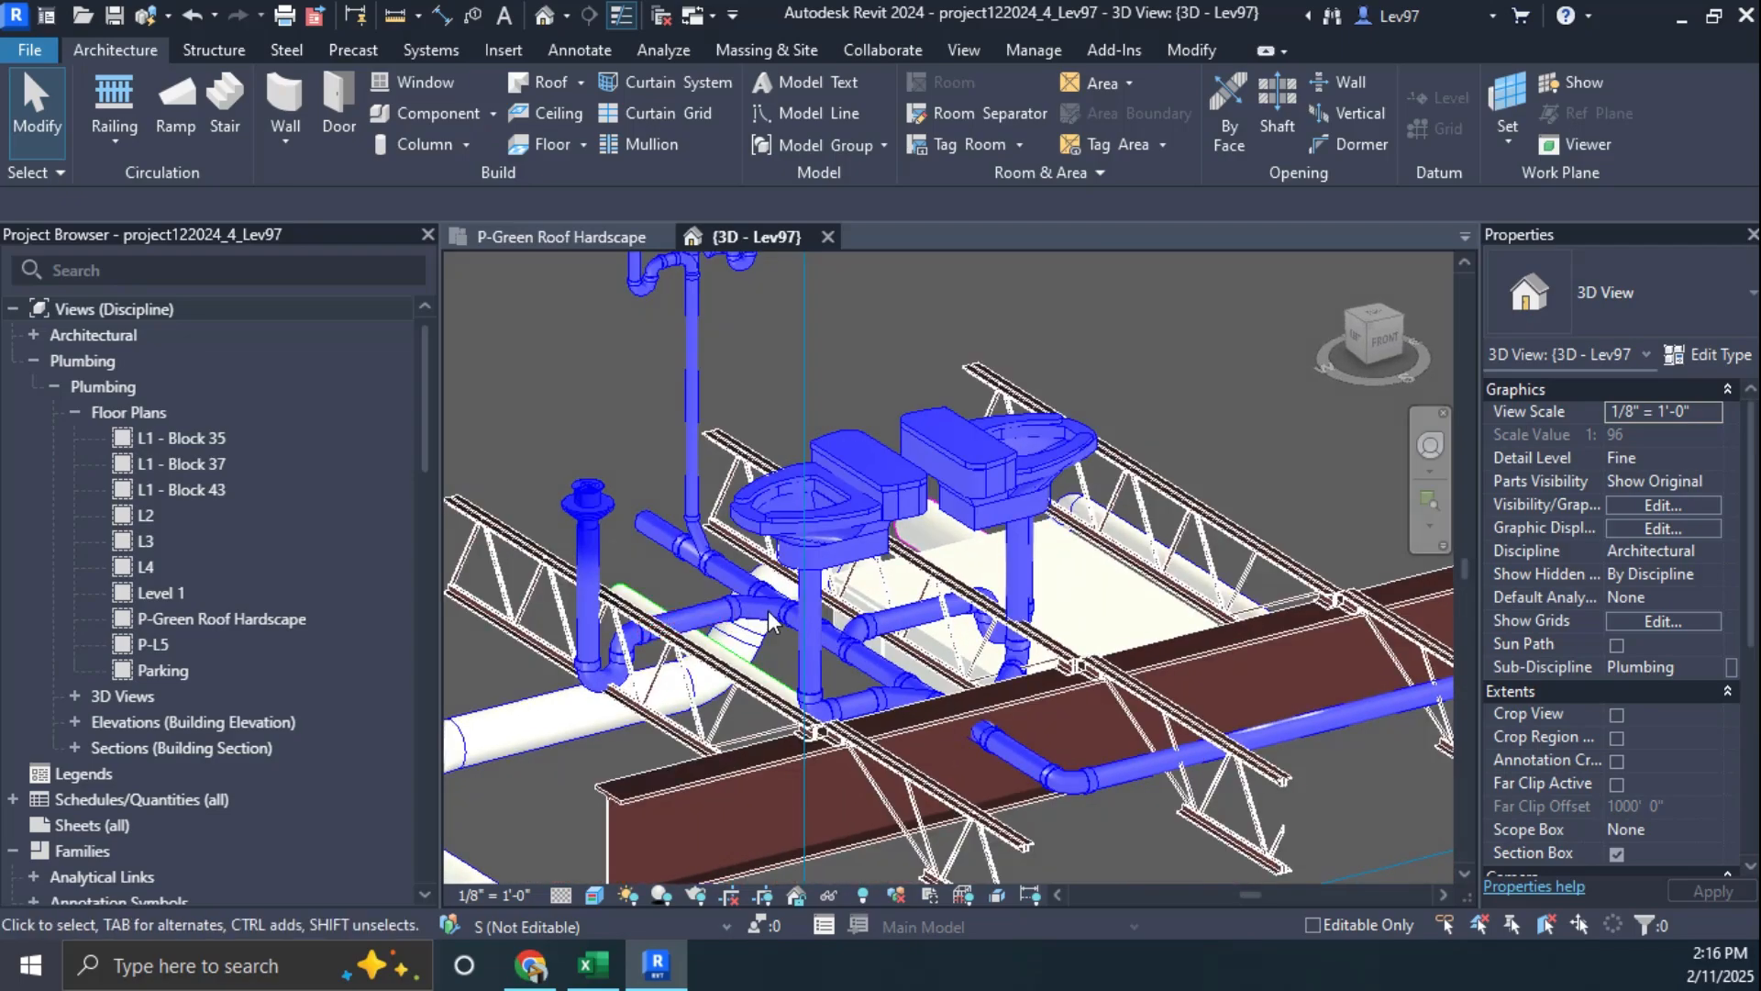
{"action": "scroll", "coordinate": [776, 603], "scroll_direction": "up", "scroll_amount": 1}
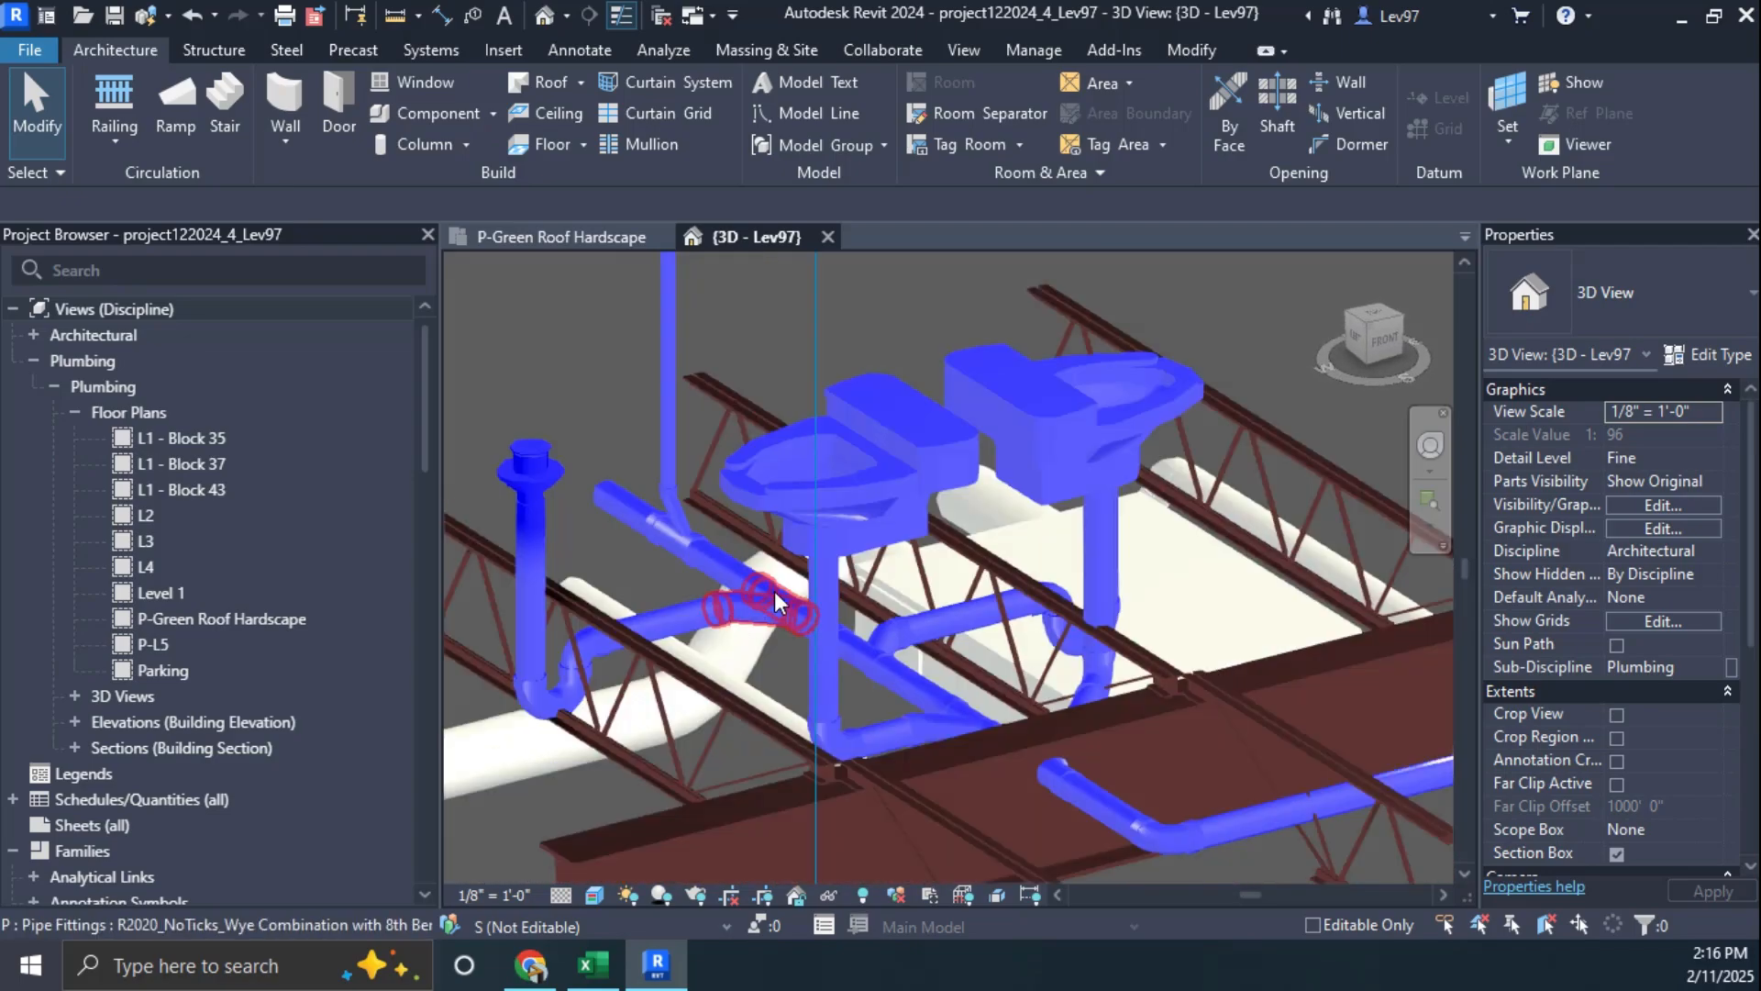
{"action": "left_click", "coordinate": [690, 622]}
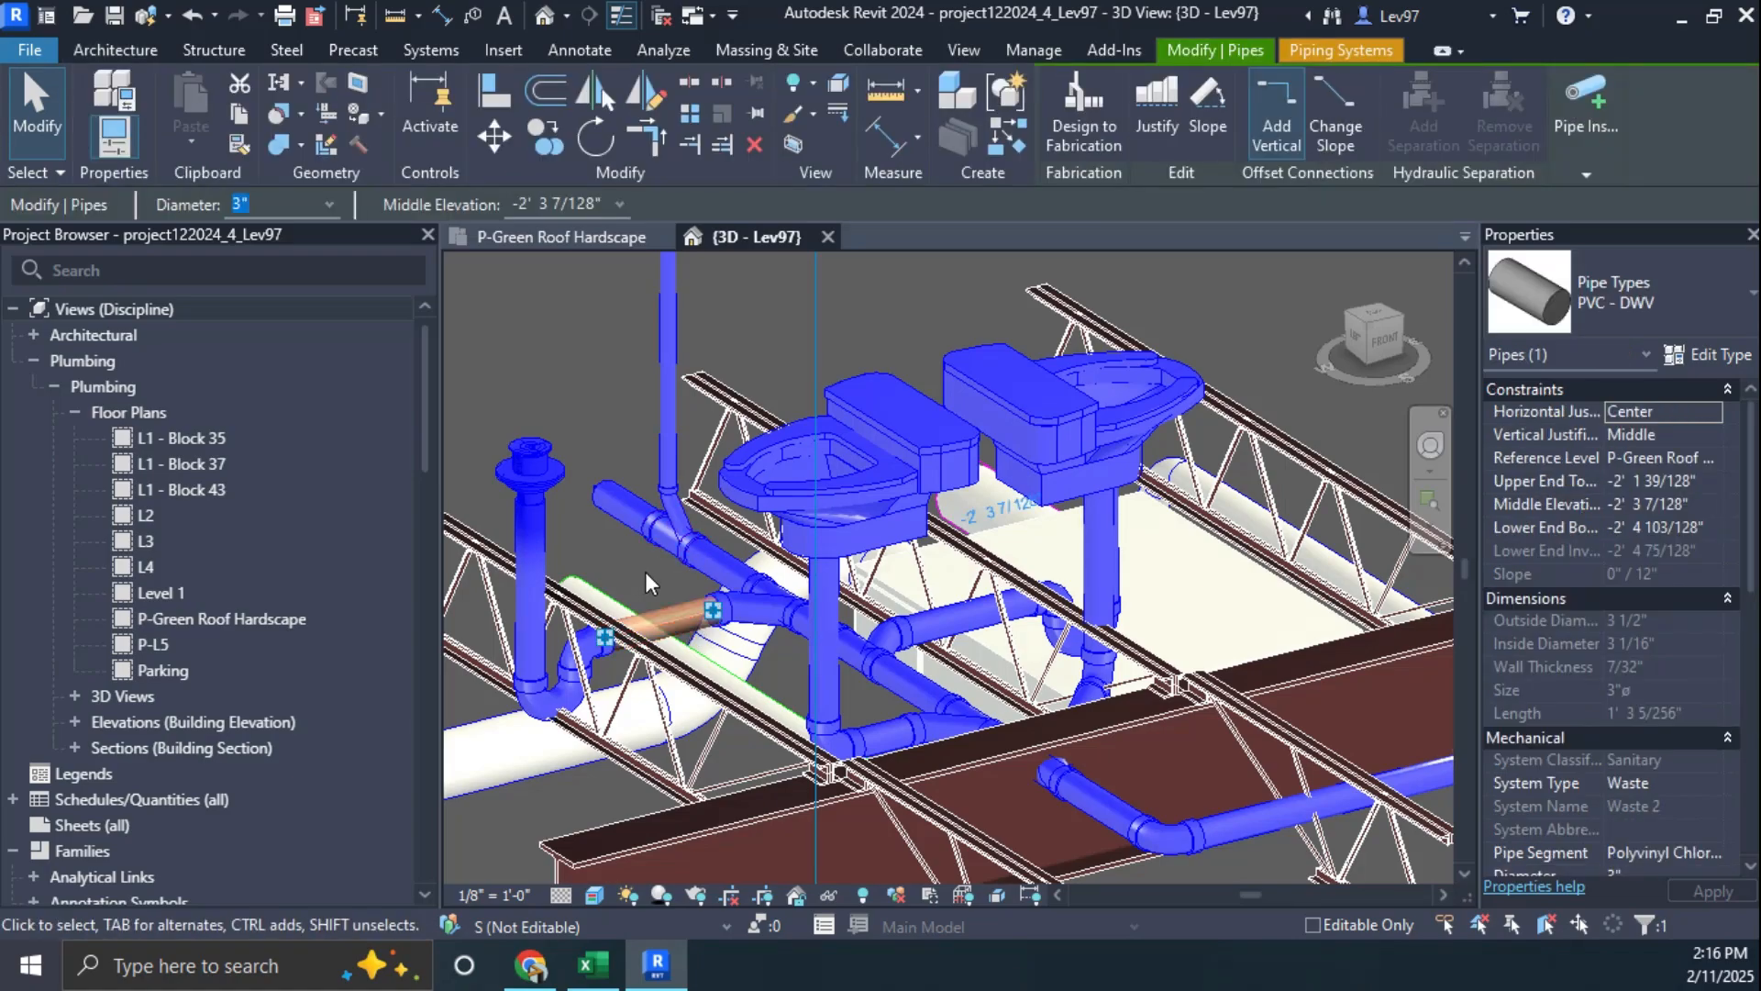
{"action": "key", "text": "Escape"}
{"action": "middle_click_drag", "start_coordinate": [974, 651], "coordinate": [880, 353]}
{"action": "scroll", "coordinate": [943, 547], "scroll_direction": "up", "scroll_amount": 3}
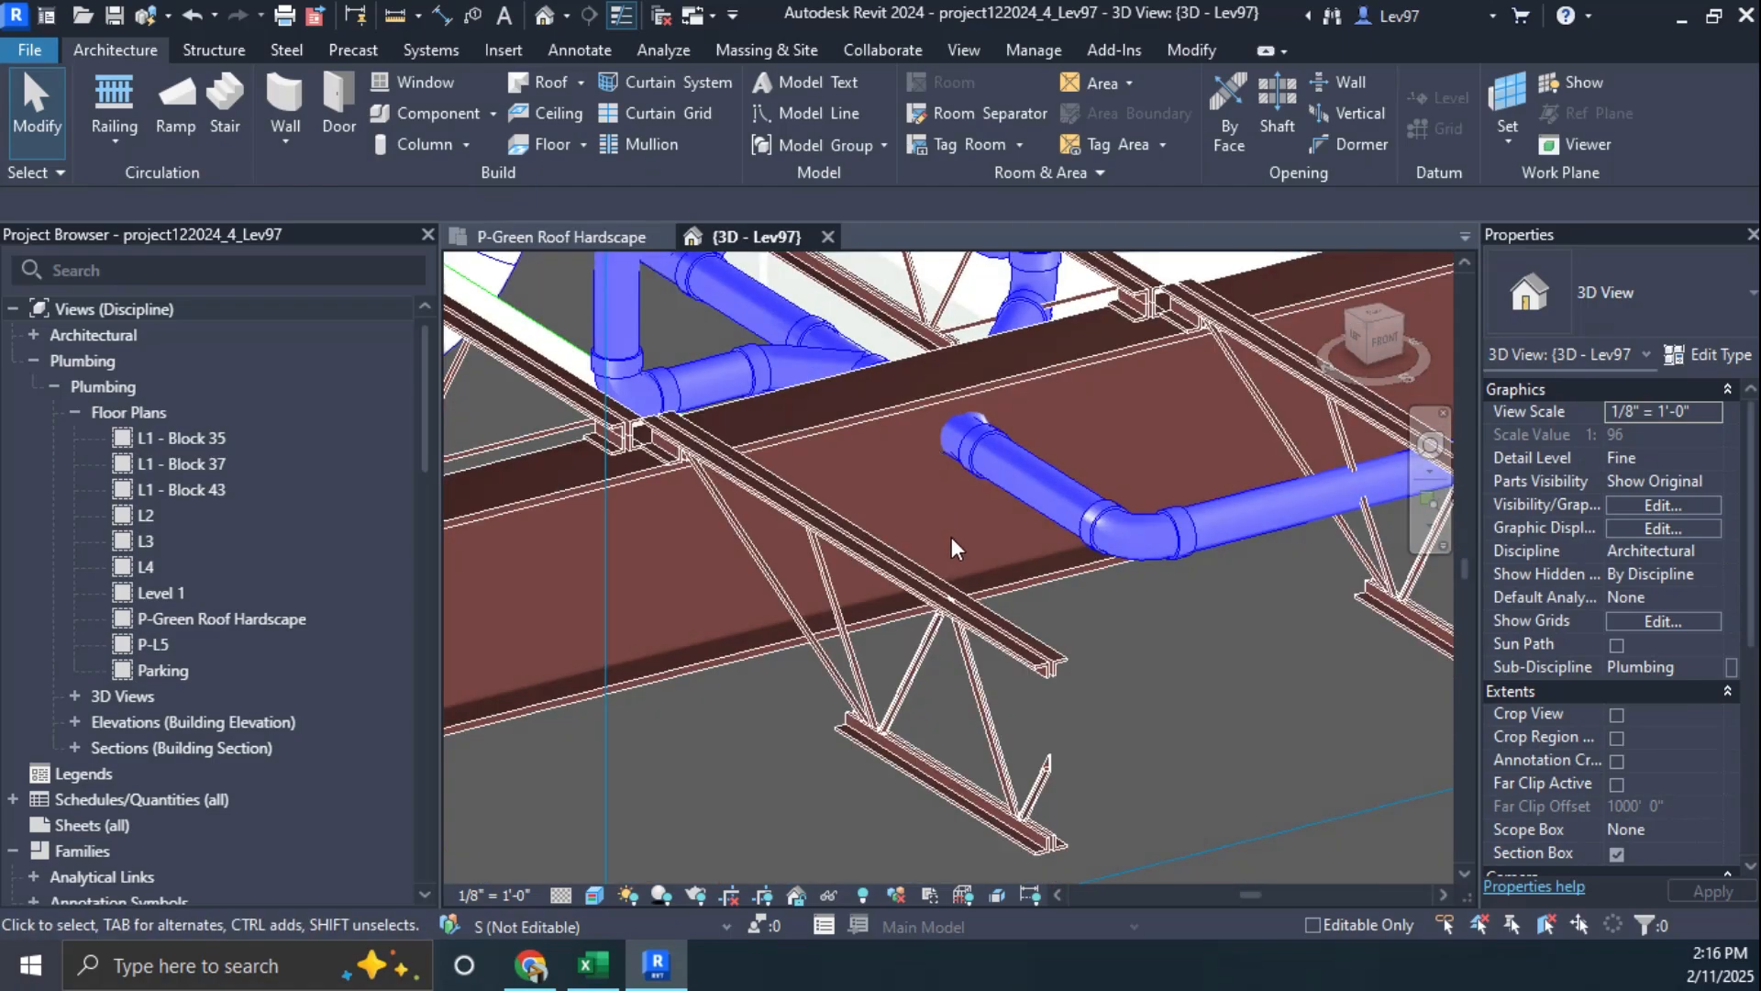
Step: Delete the 3" horizontal branch pipe between the first floor drain's P-trap and the wye on the main waste pipe
{"action": "middle_click_drag", "start_coordinate": [954, 535], "coordinate": [1424, 508], "text": "shift"}
{"action": "left_click", "coordinate": [1045, 577]}
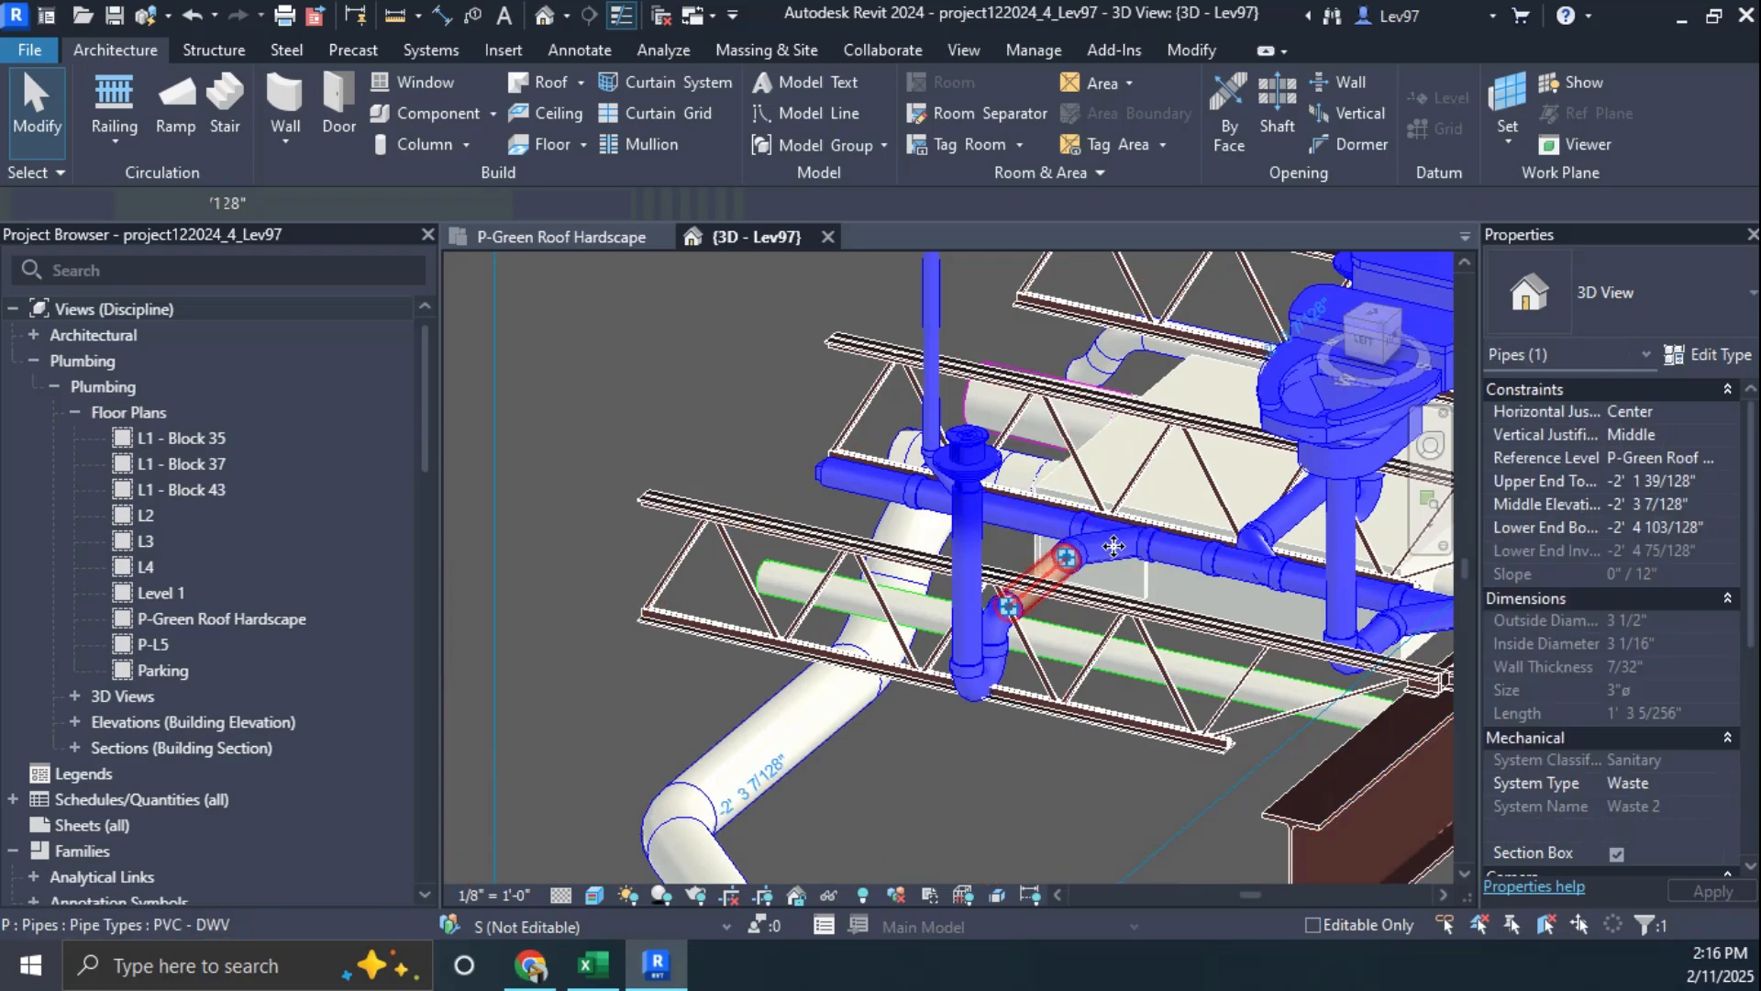
{"action": "middle_click_drag", "start_coordinate": [1145, 543], "coordinate": [1049, 603], "text": "shift"}
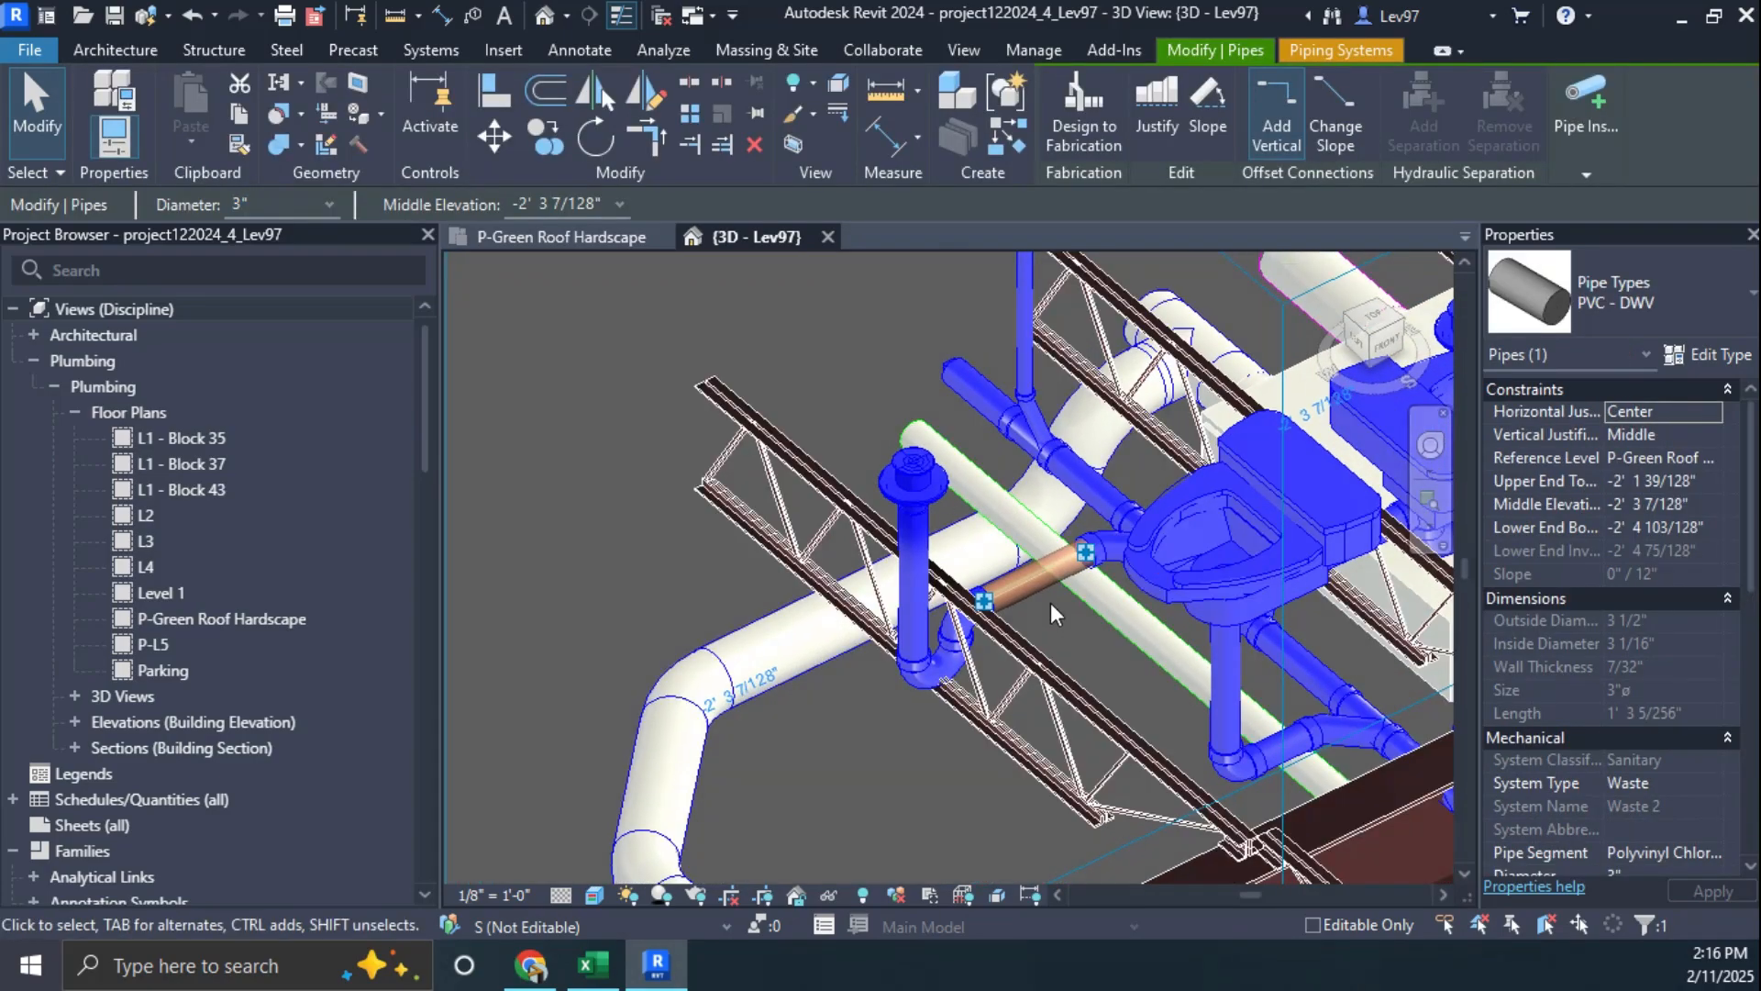
{"action": "key", "text": "Delete"}
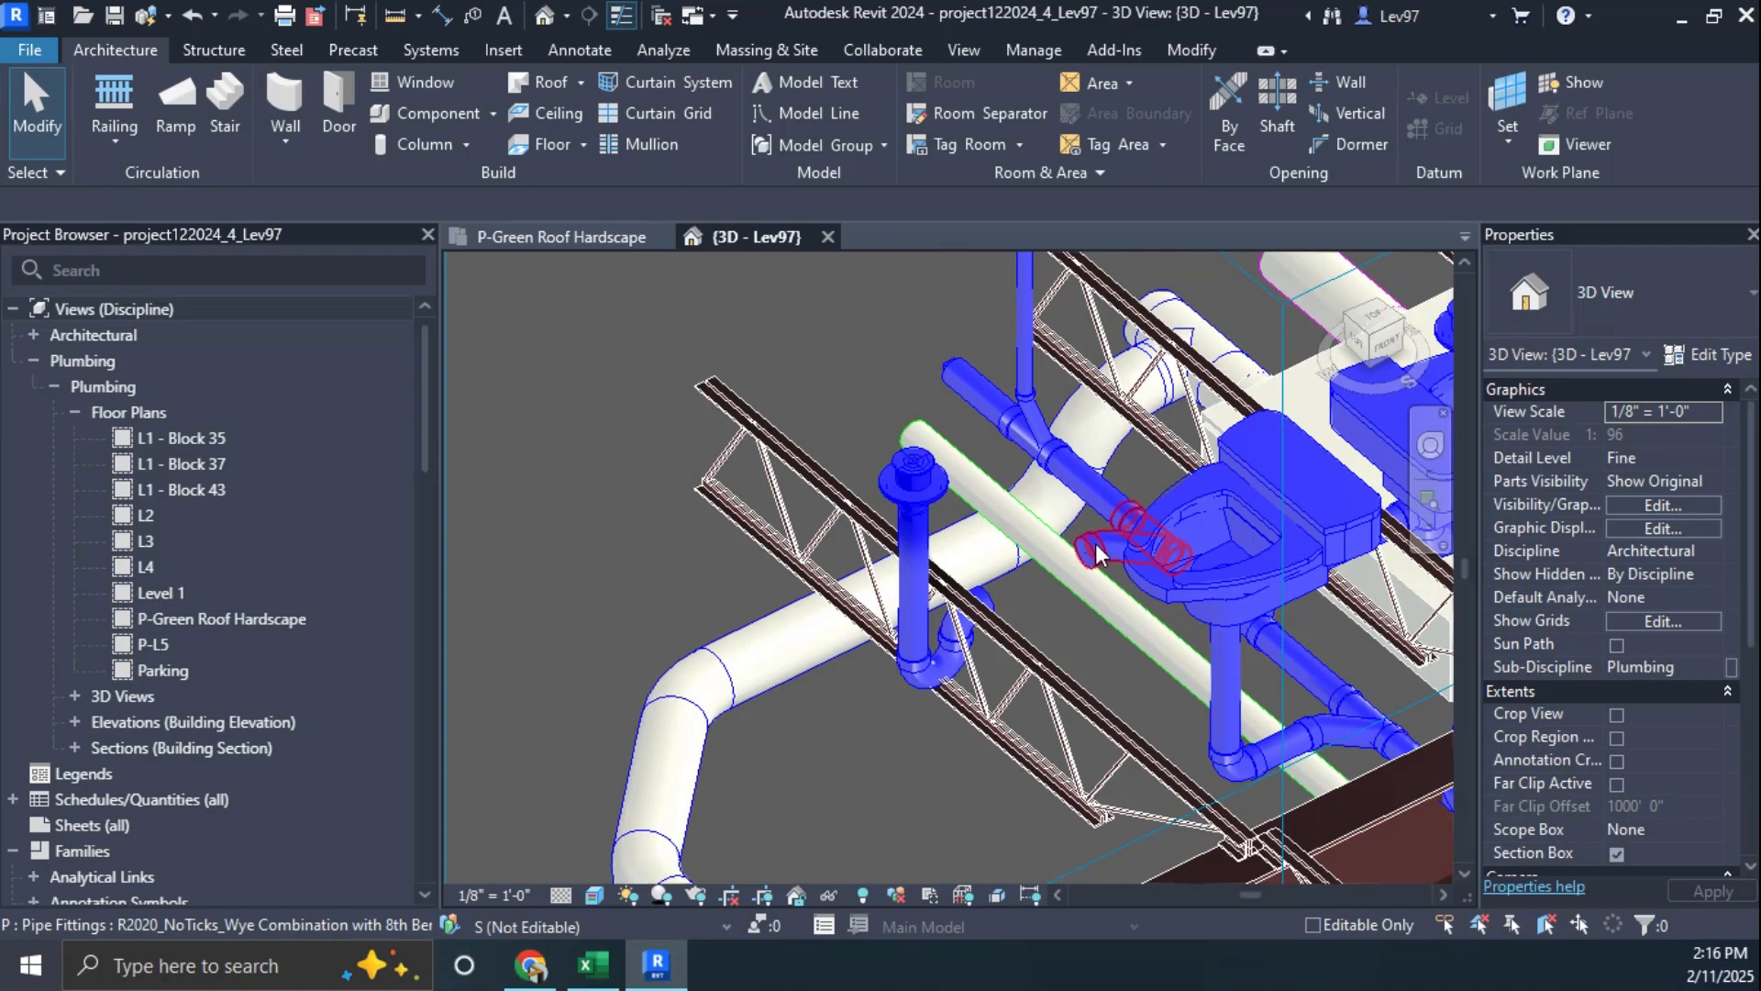
Step: Try removing the first floor drain's open wye fitting from the main waste pipe twice, undoing each removal
{"action": "left_click", "coordinate": [1095, 543]}
{"action": "key", "text": "Delete"}
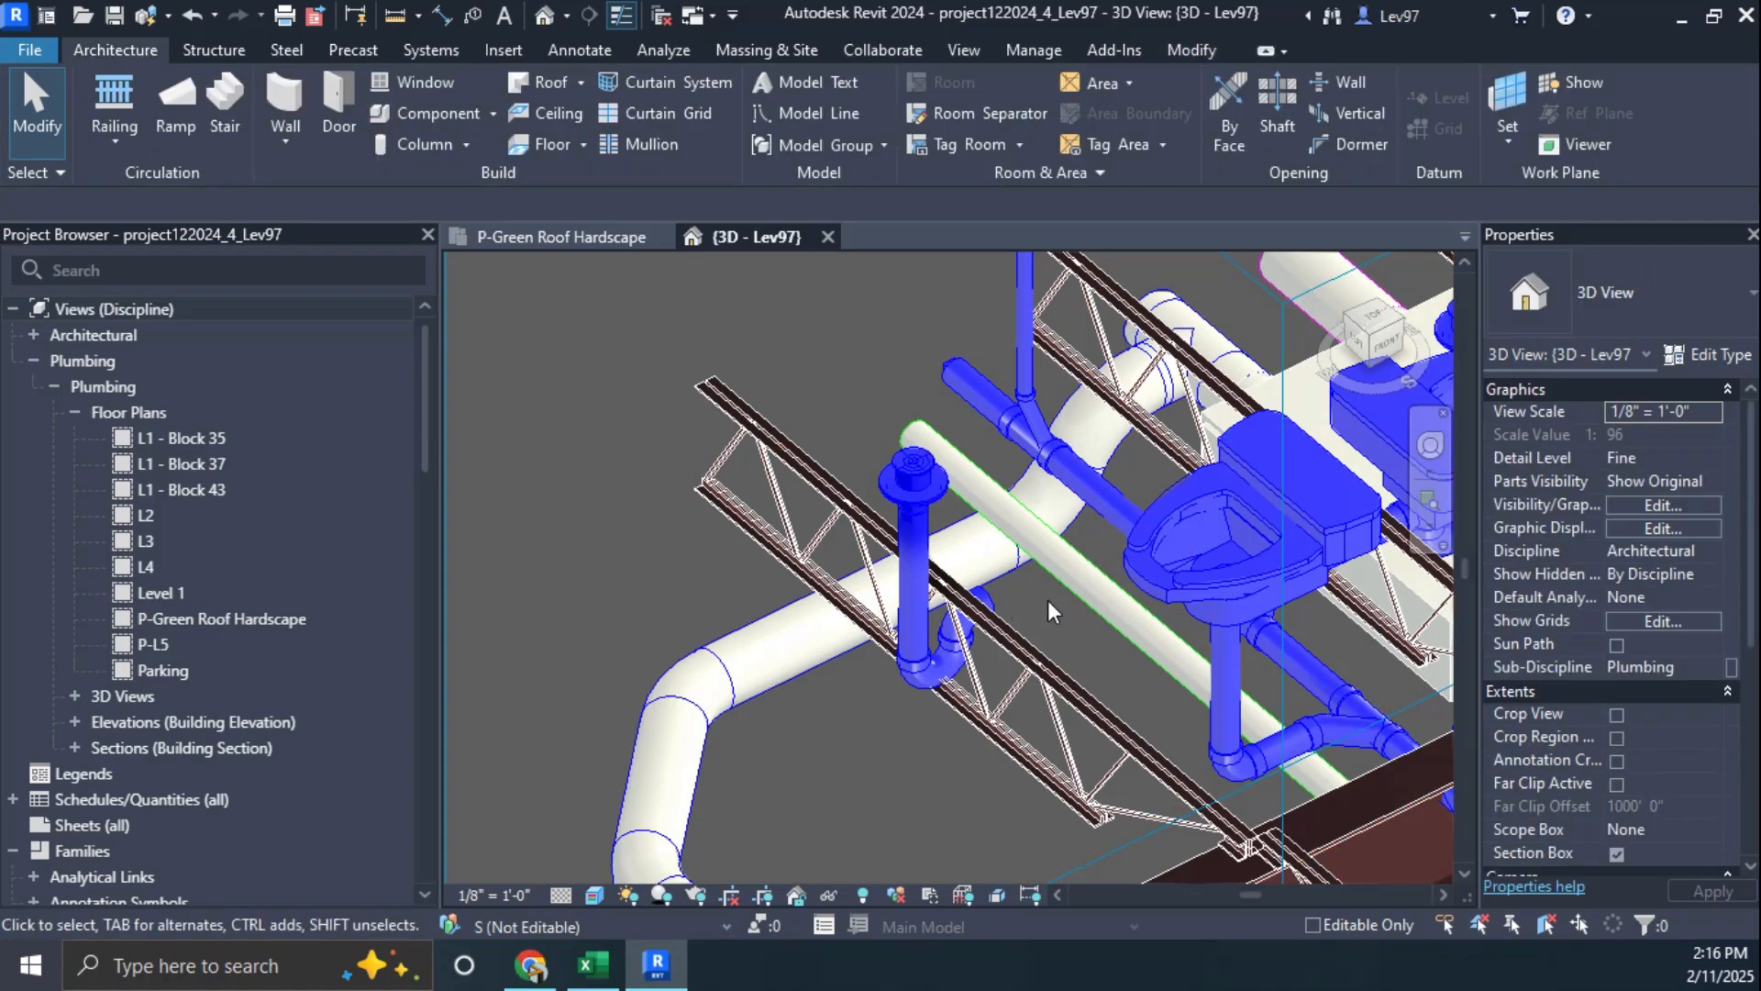
{"action": "left_click", "coordinate": [989, 591]}
{"action": "key", "text": "Escape"}
{"action": "left_click", "coordinate": [195, 16]}
{"action": "scroll", "coordinate": [1055, 511], "scroll_direction": "up", "scroll_amount": 5}
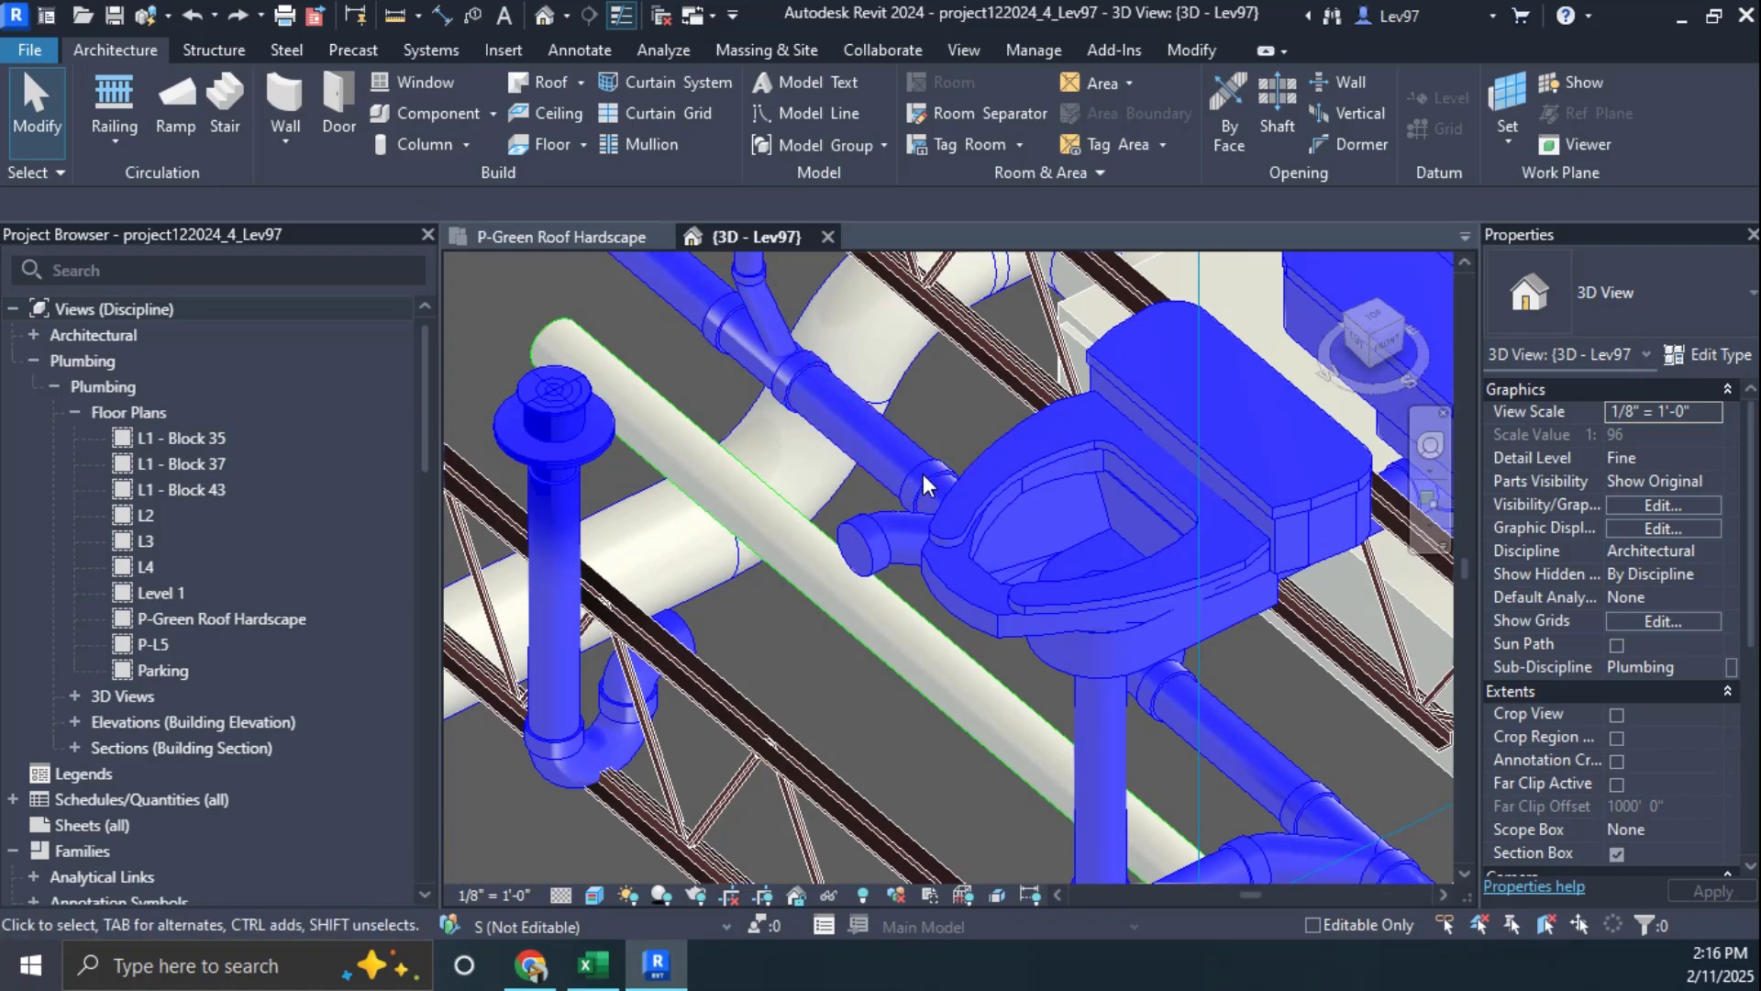
{"action": "left_click", "coordinate": [853, 518]}
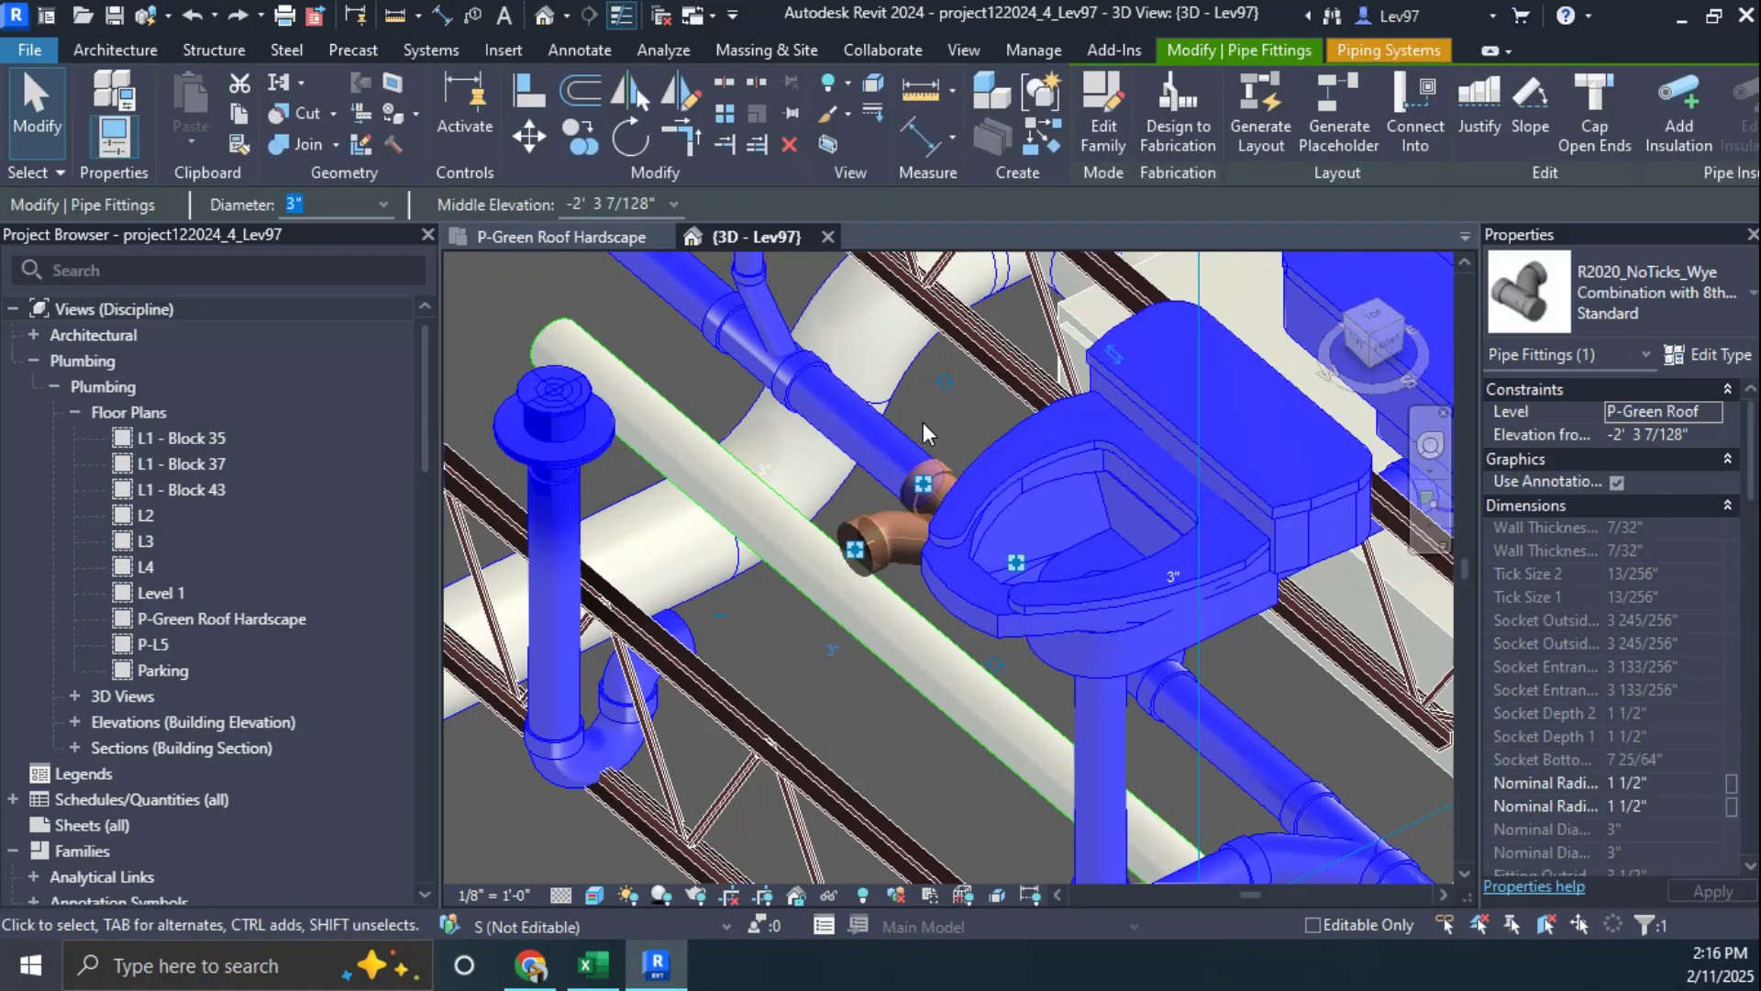
{"action": "key", "text": "Escape"}
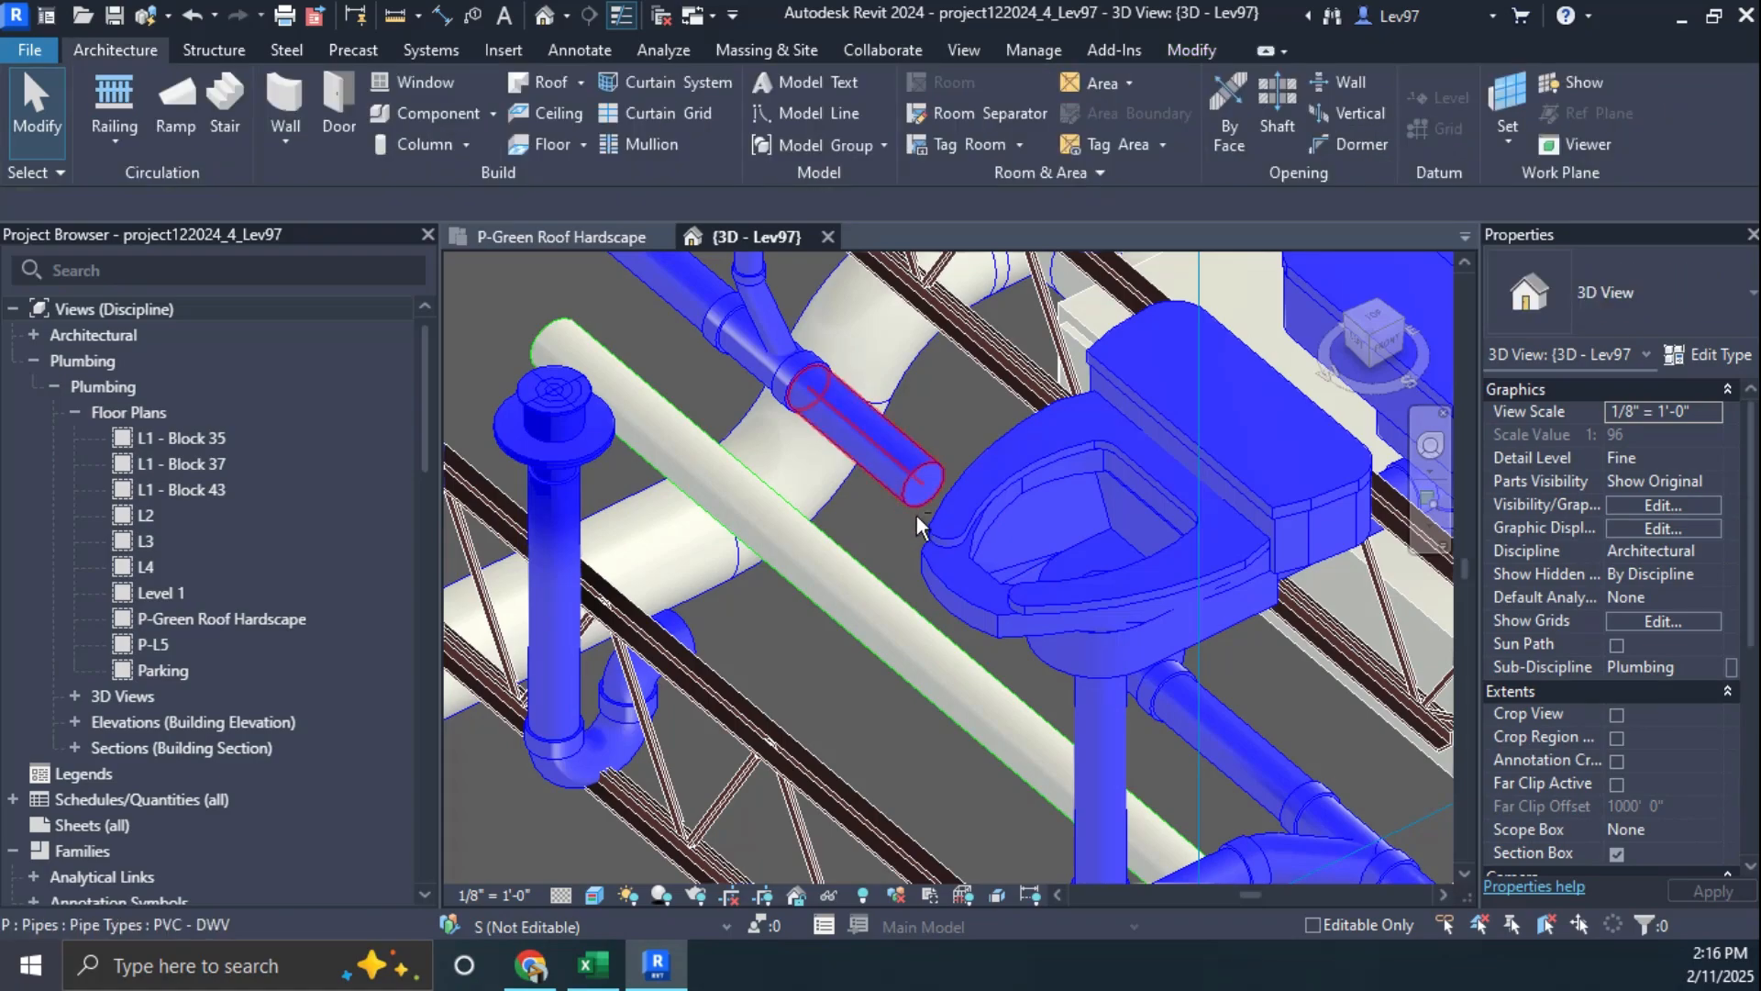
{"action": "middle_click_drag", "start_coordinate": [916, 514], "coordinate": [866, 460], "text": "shift"}
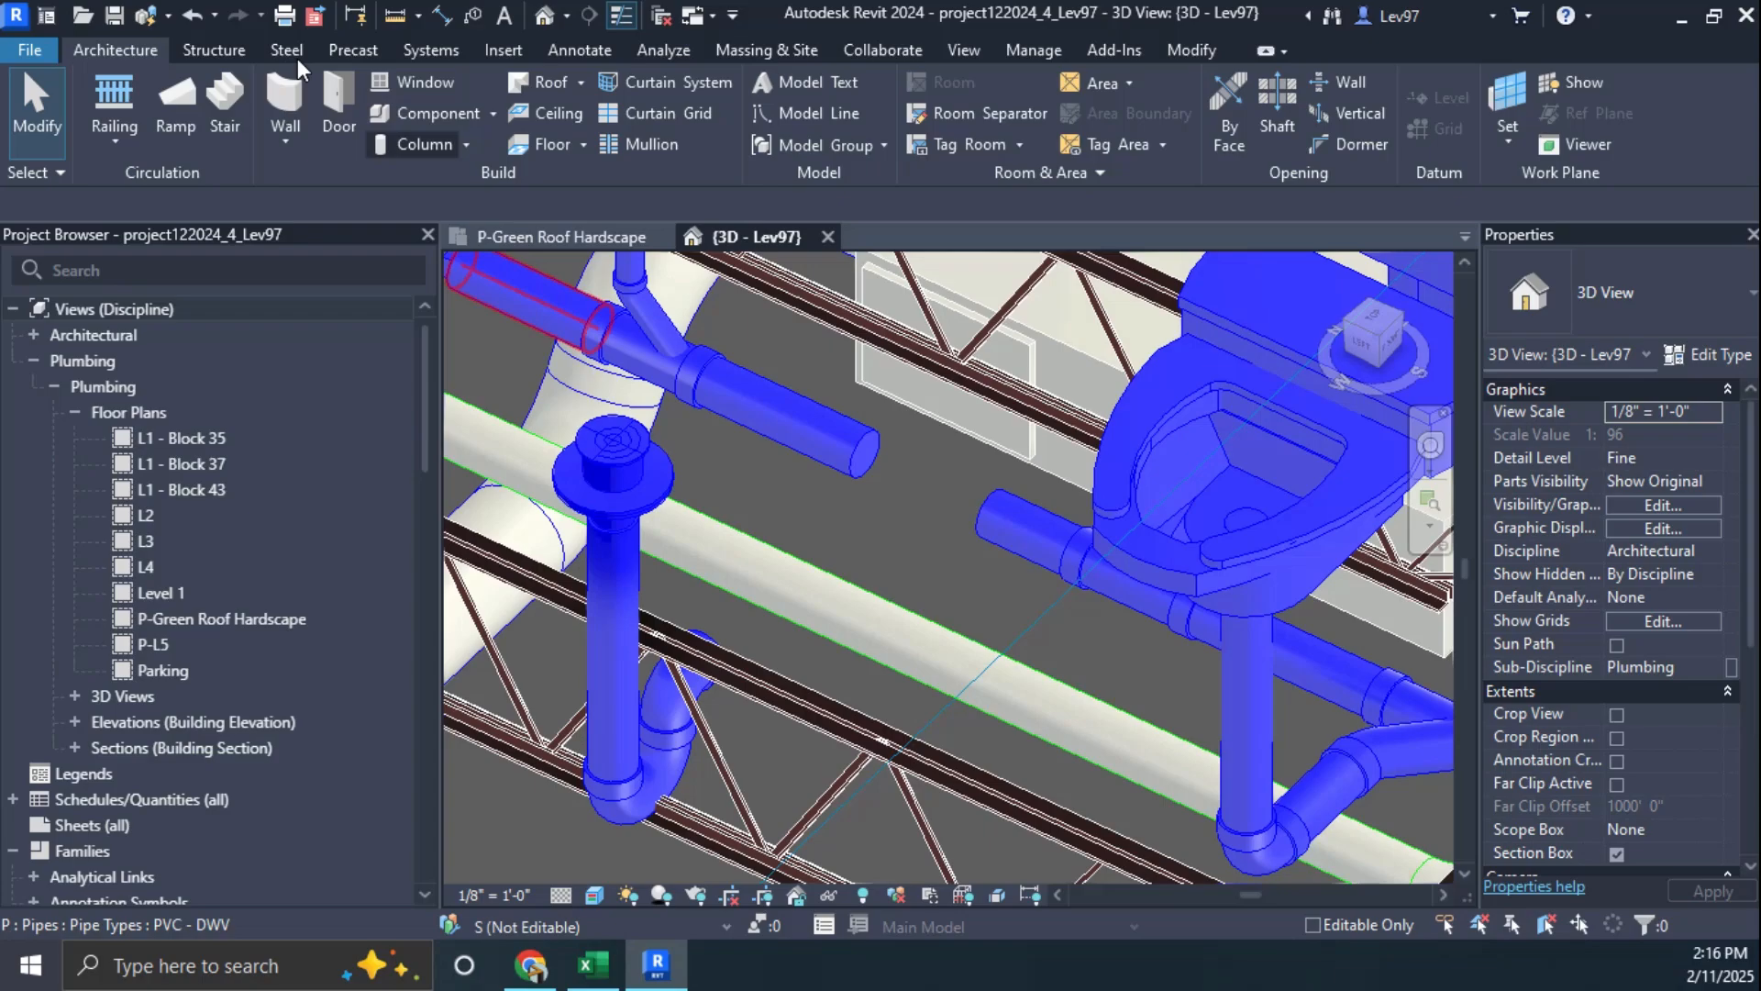
{"action": "left_click", "coordinate": [192, 14]}
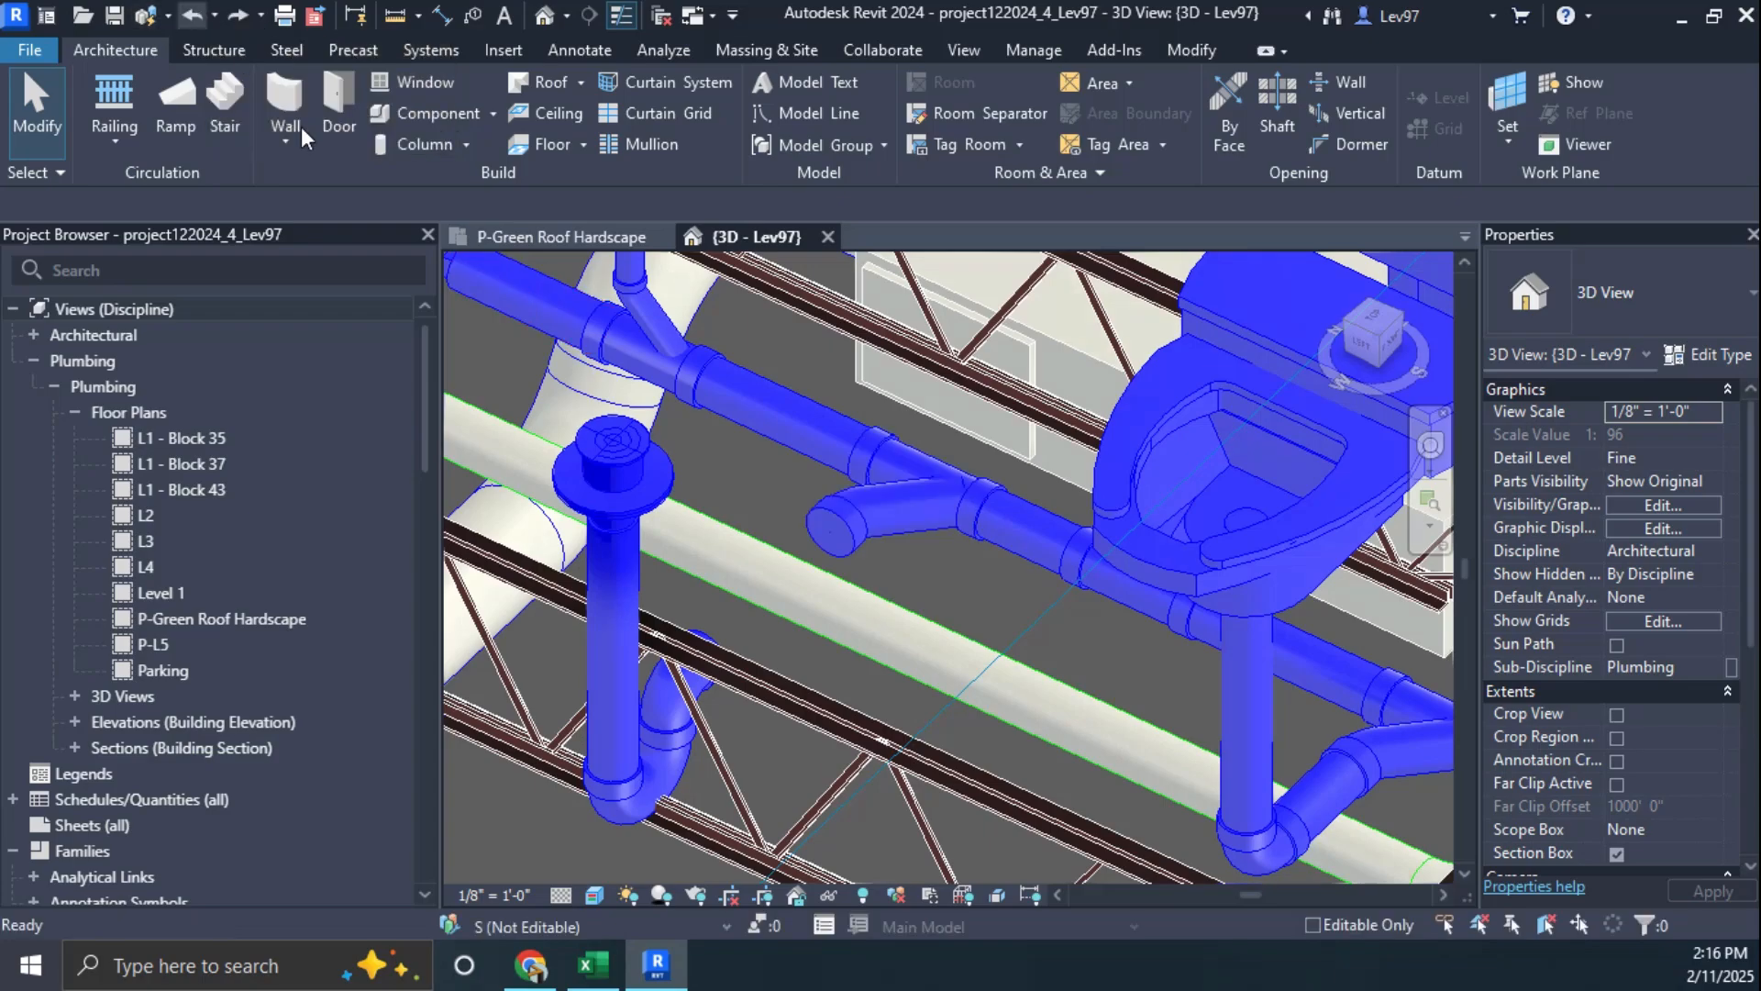
Step: Remove the first floor drain's open wye fitting, leaving the main waste pipe as one continuous run
{"action": "left_click", "coordinate": [768, 499]}
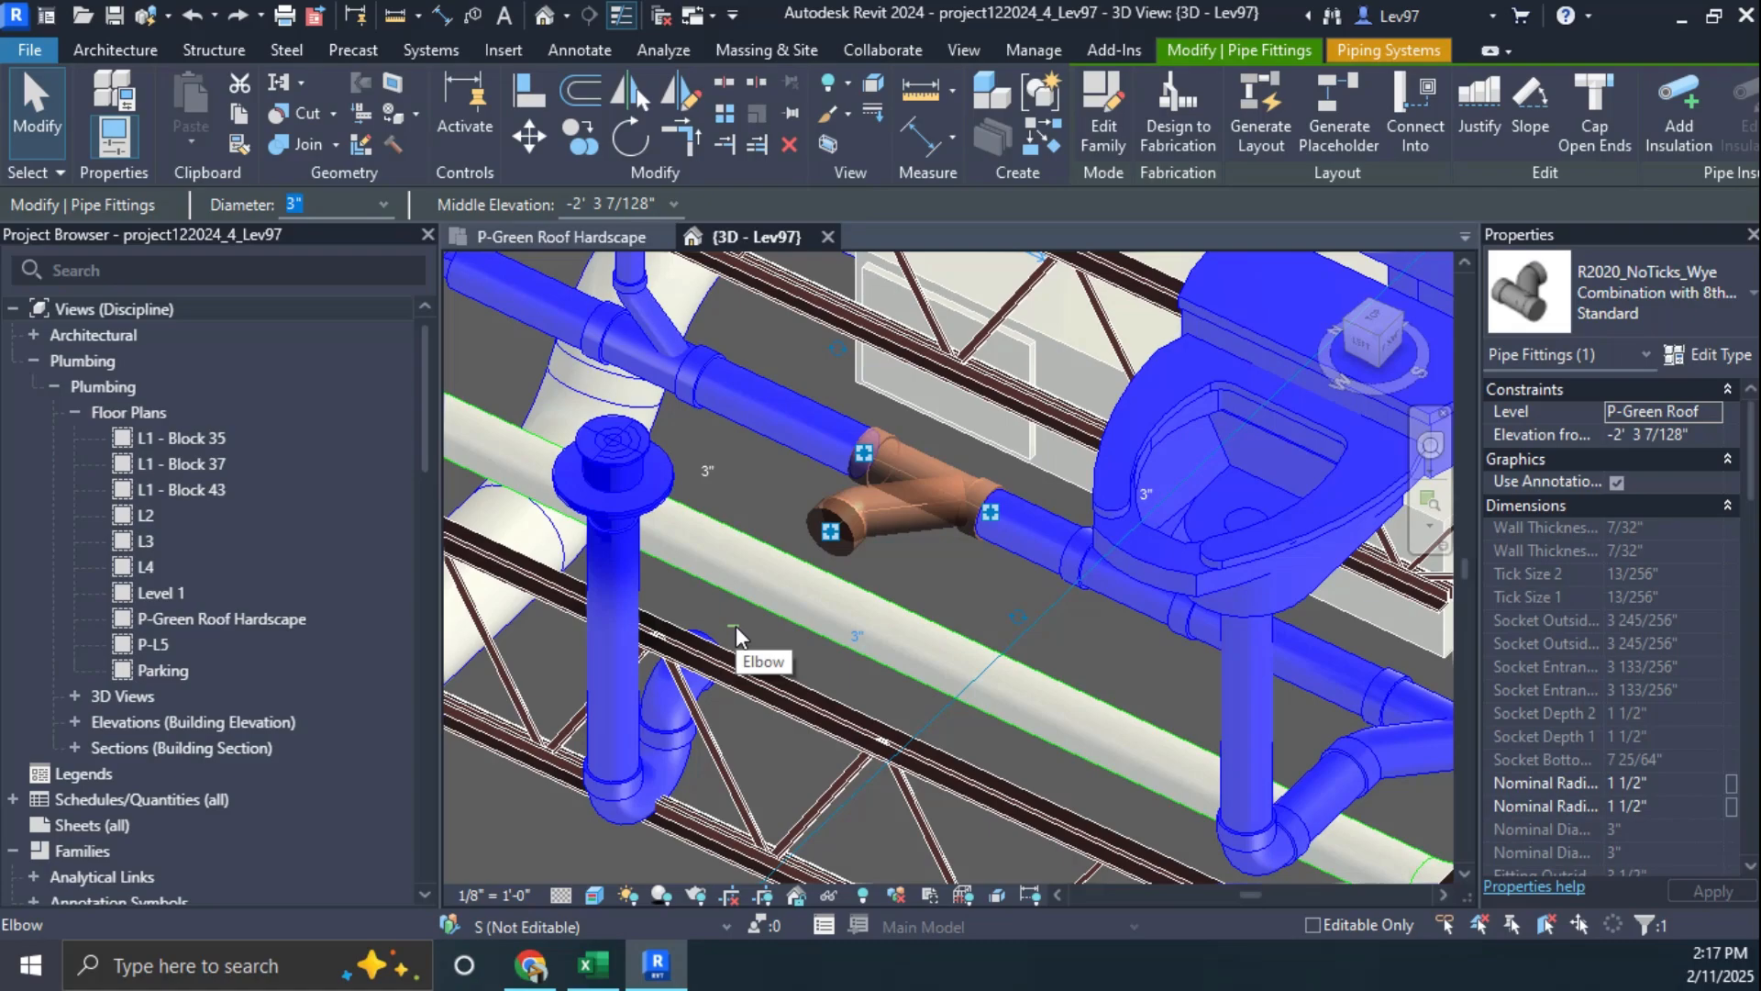
{"action": "key", "text": "ctrl+z"}
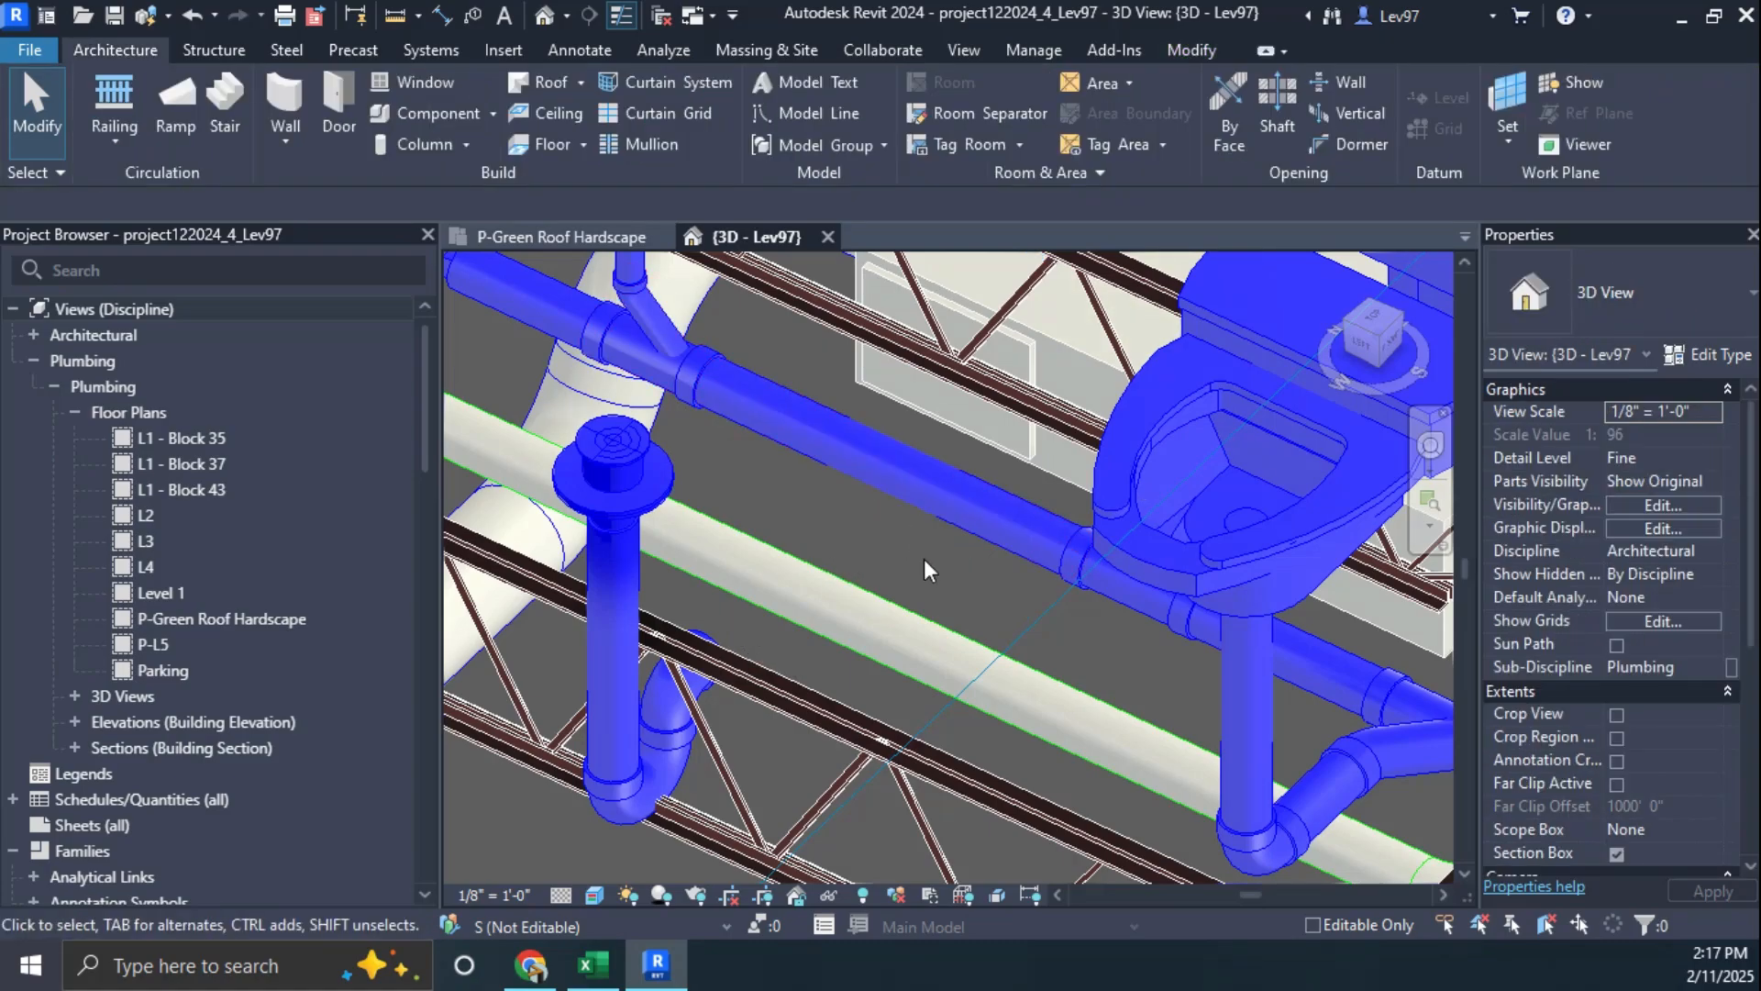
{"action": "middle_click_drag", "start_coordinate": [923, 569], "coordinate": [725, 488]}
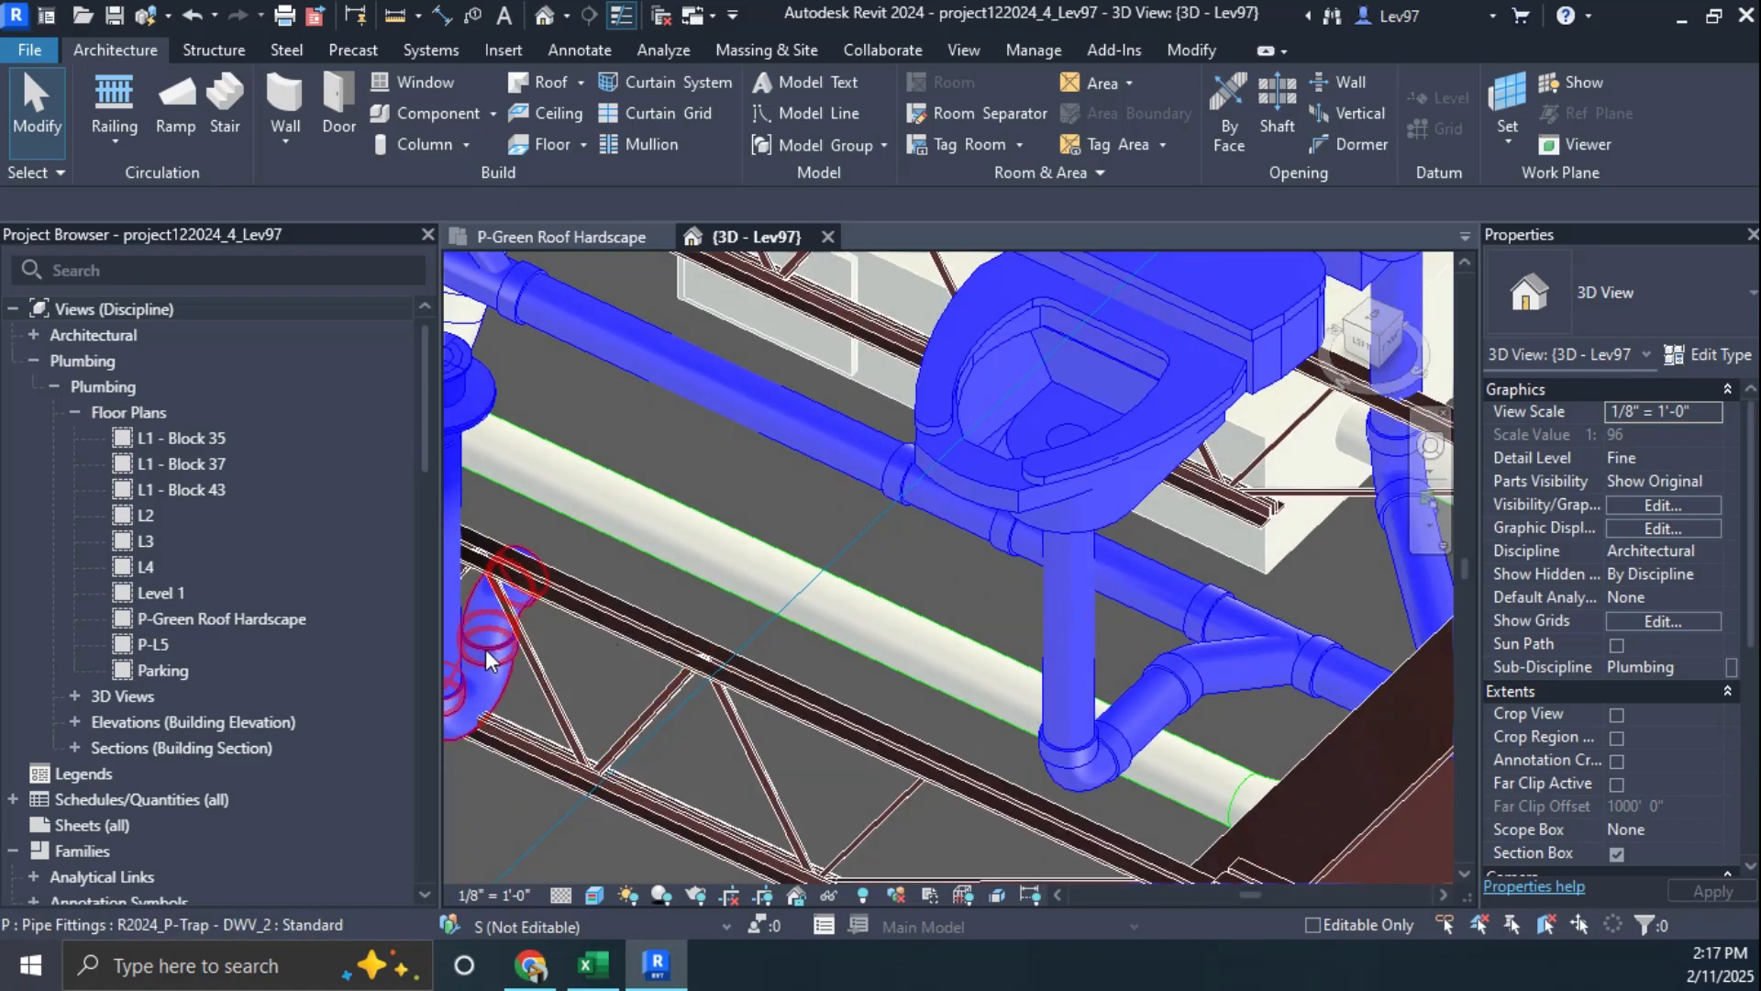
{"action": "left_click", "coordinate": [505, 649]}
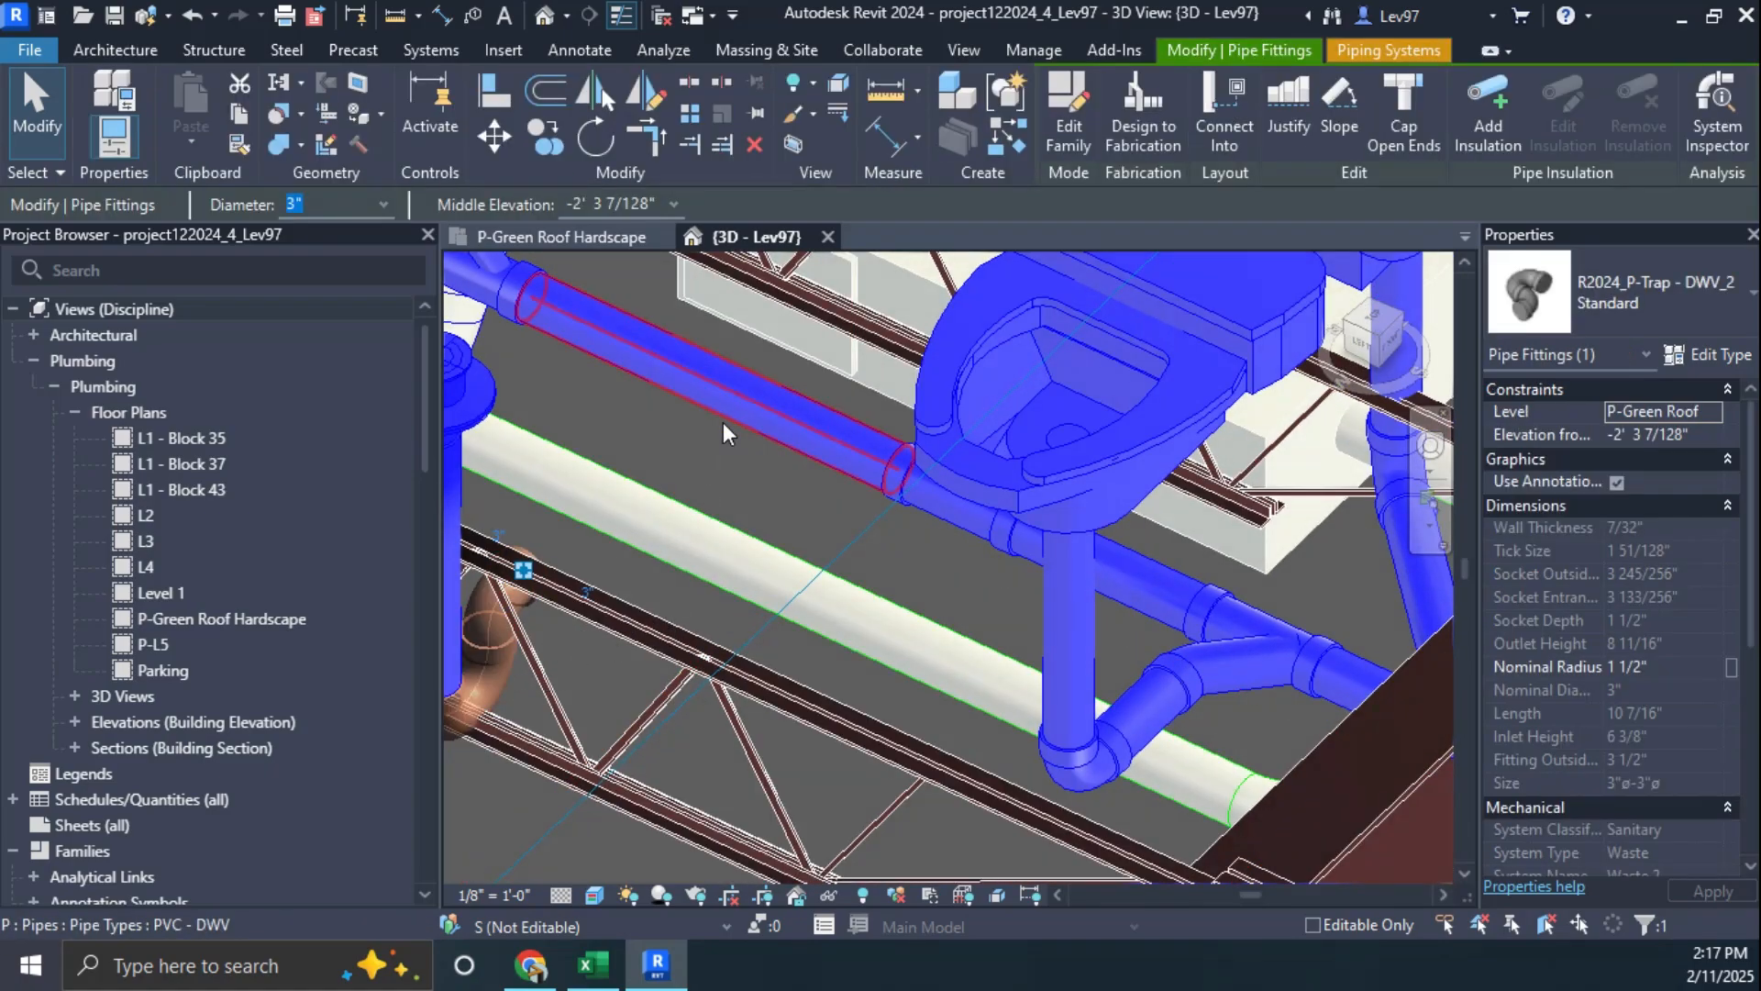
{"action": "key", "text": "Escape"}
Step: Delete the second floor drain's horizontal branch pipe and the wye fitting that joins it to the main waste pipe
{"action": "middle_click_drag", "start_coordinate": [745, 426], "coordinate": [828, 505]}
{"action": "left_click", "coordinate": [921, 541]}
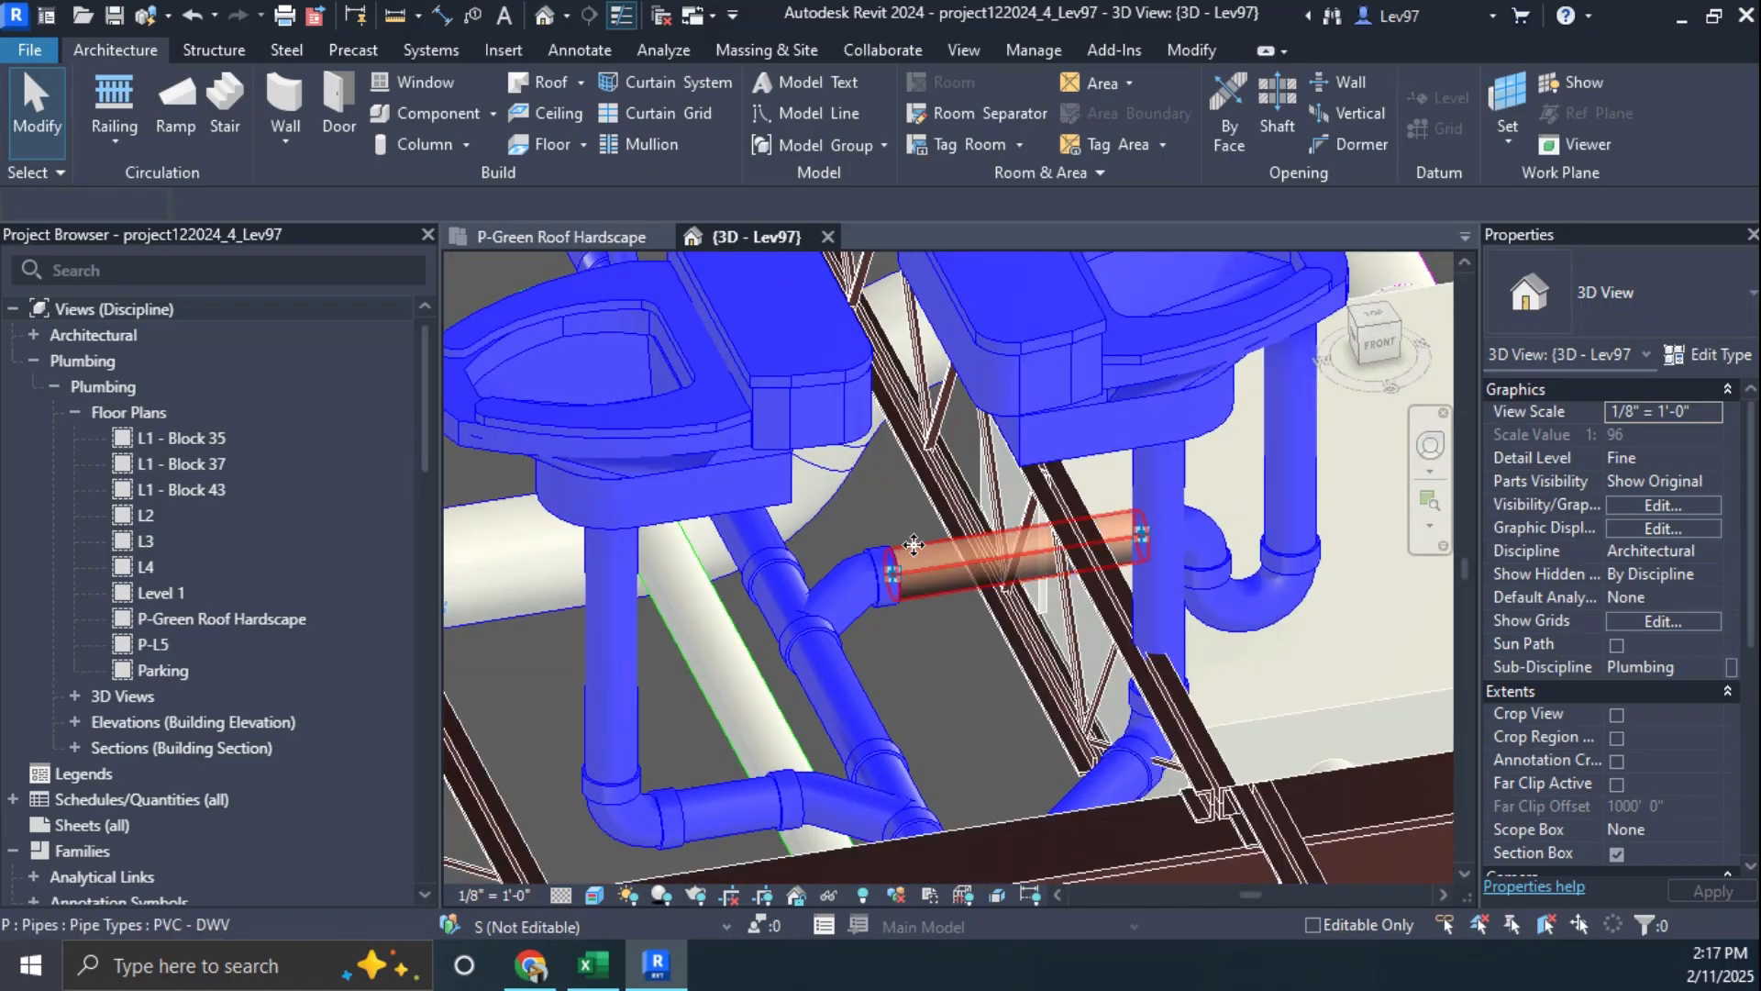
{"action": "key", "text": "Delete"}
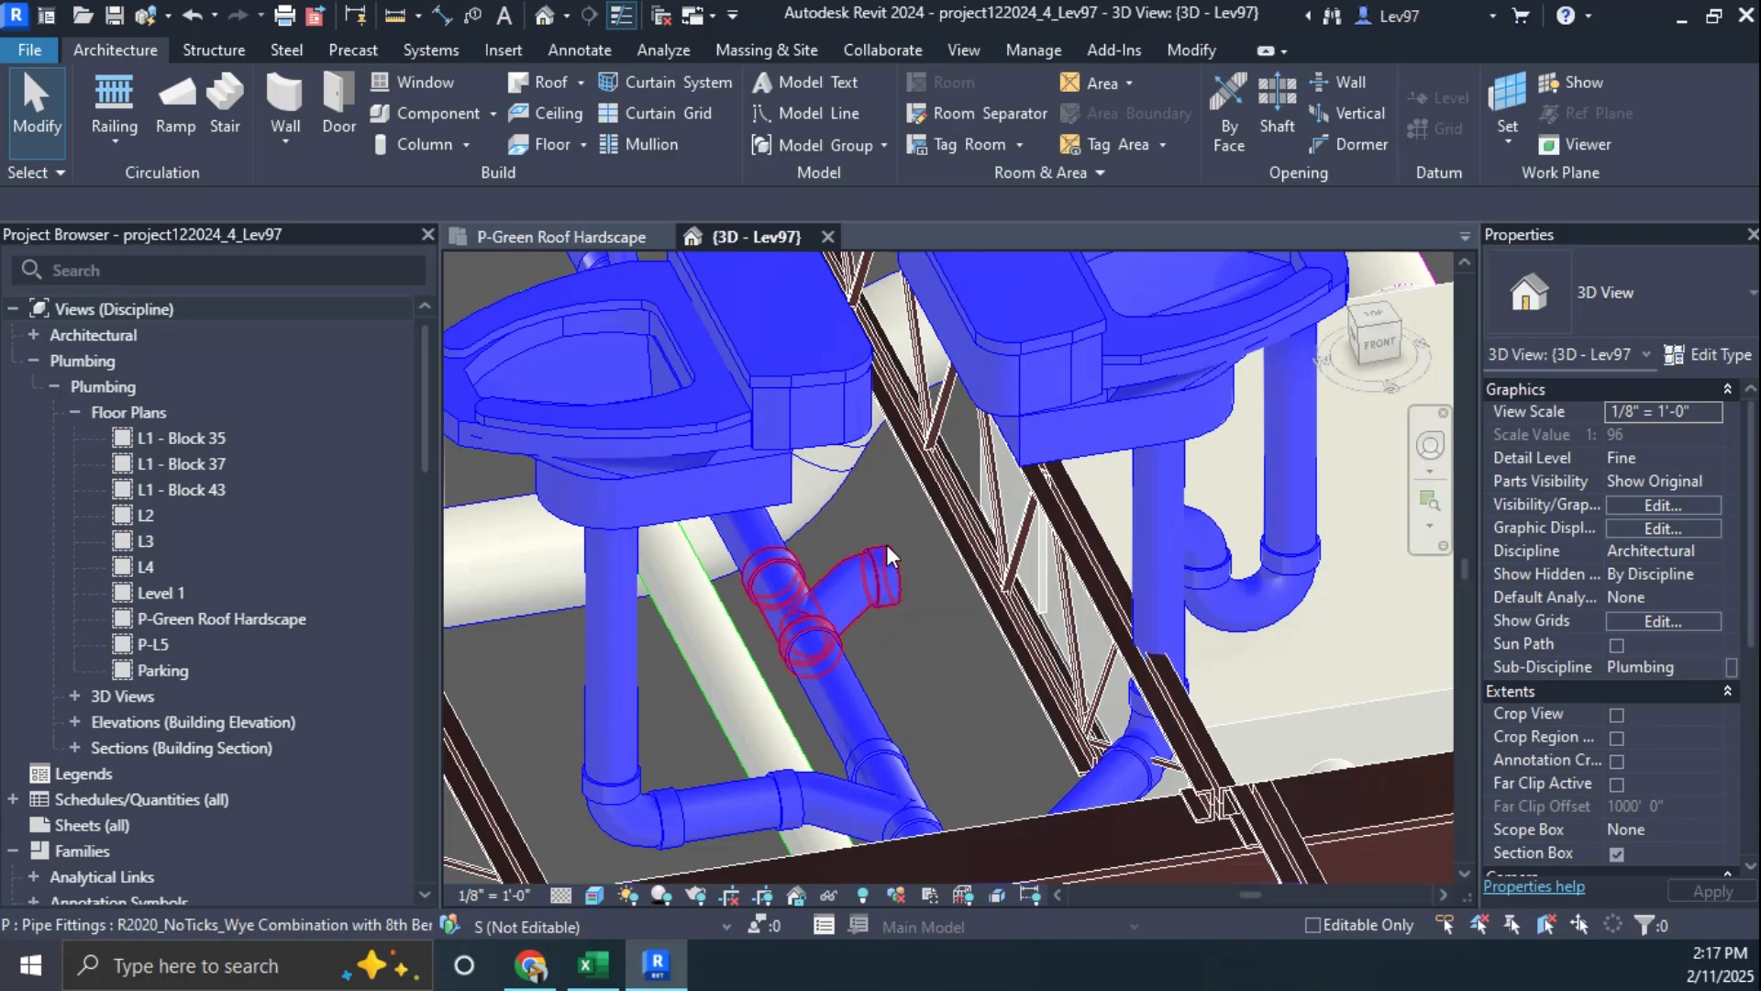
{"action": "left_click", "coordinate": [886, 545]}
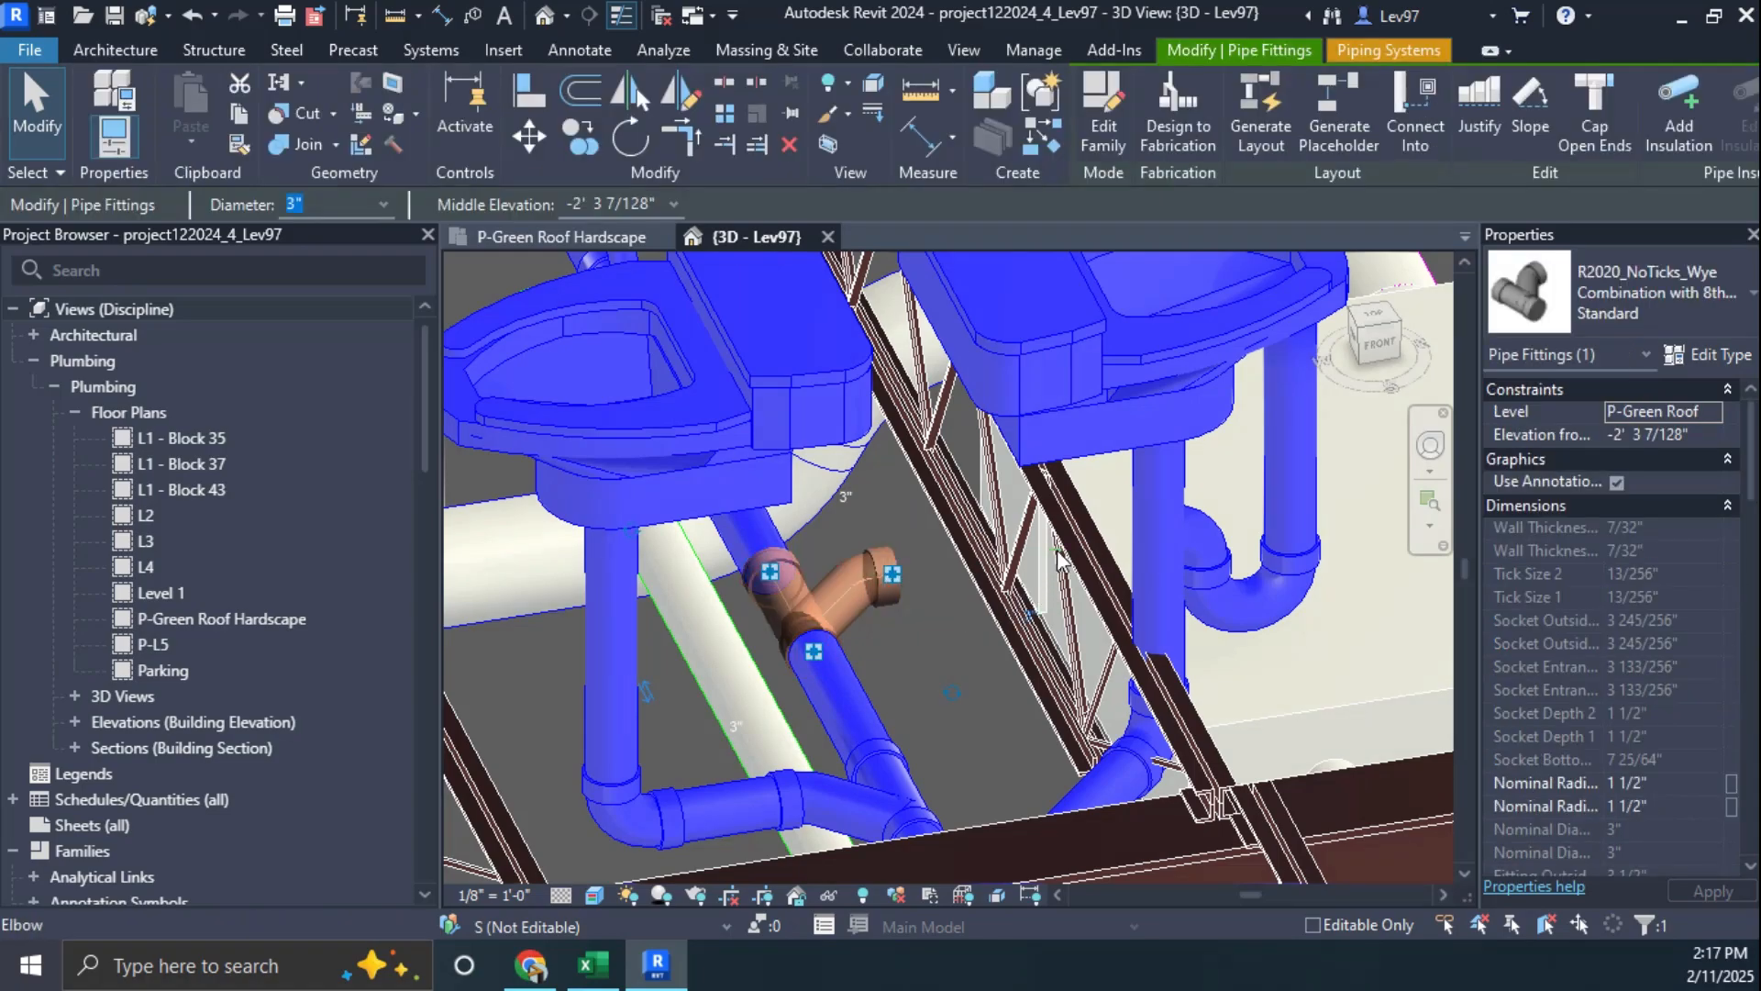
{"action": "key", "text": "Delete"}
Step: Delete the P-trap at the foot of the floor drain's vertical pipe beside the second toilet
{"action": "scroll", "coordinate": [918, 591], "scroll_direction": "down", "scroll_amount": 2}
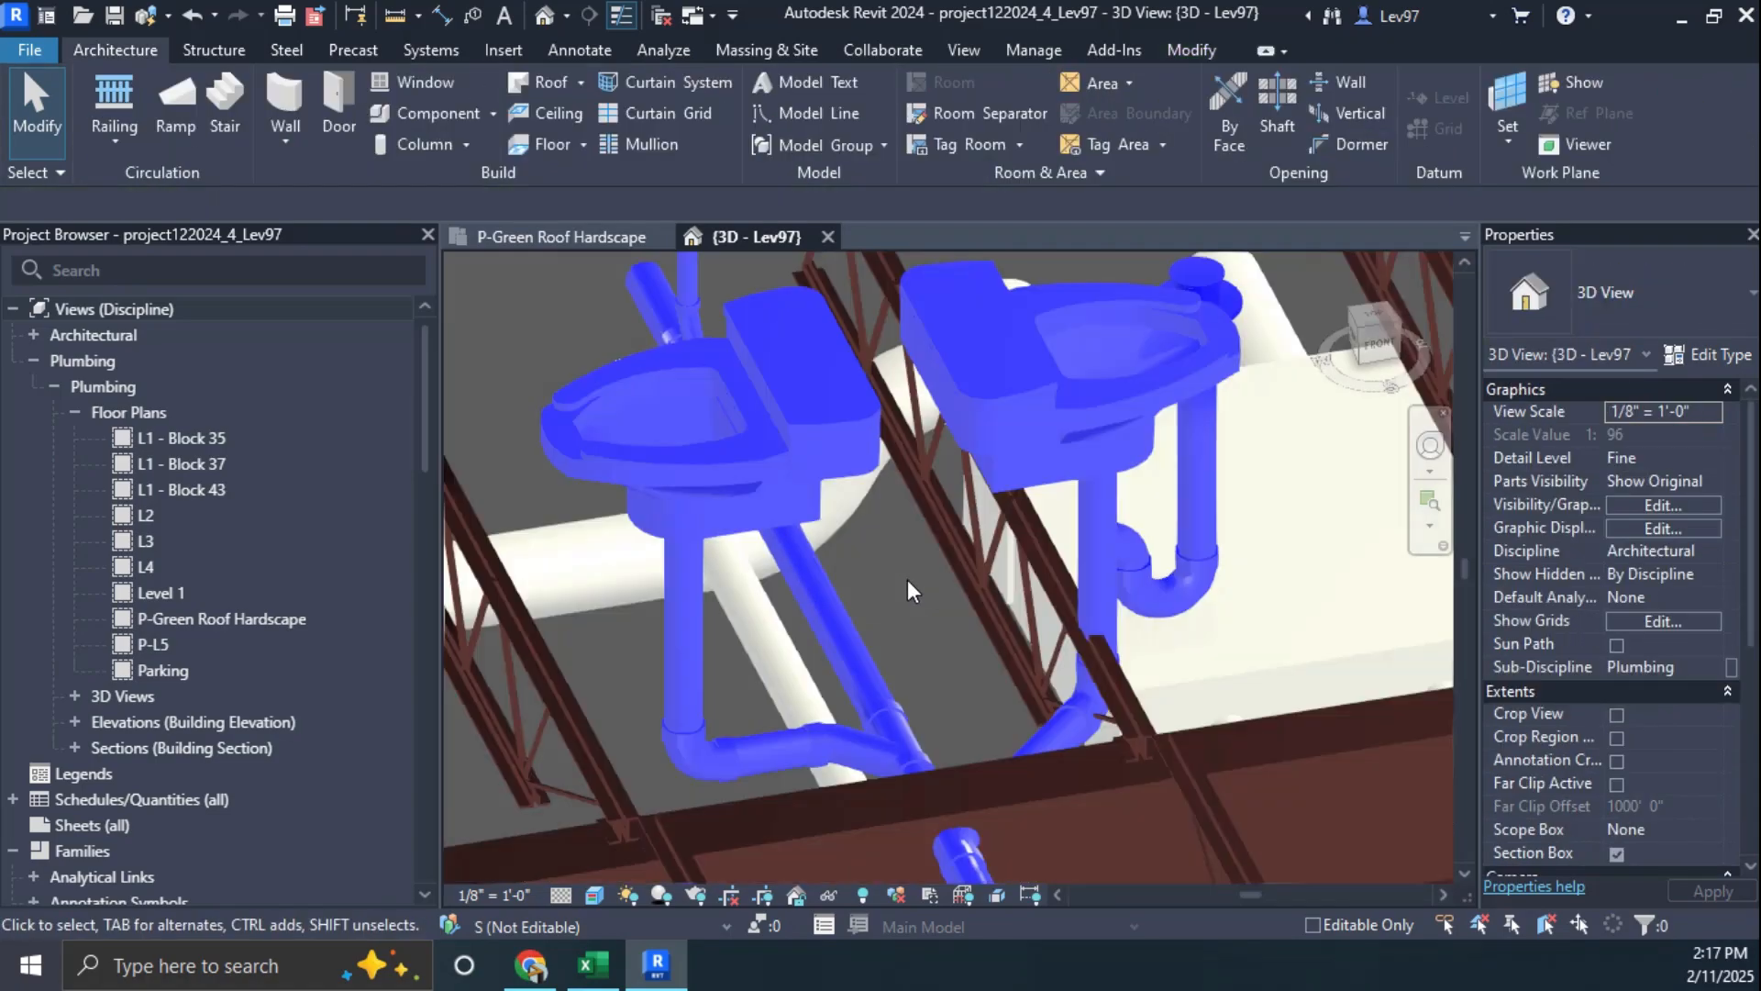
{"action": "left_click", "coordinate": [1201, 609]}
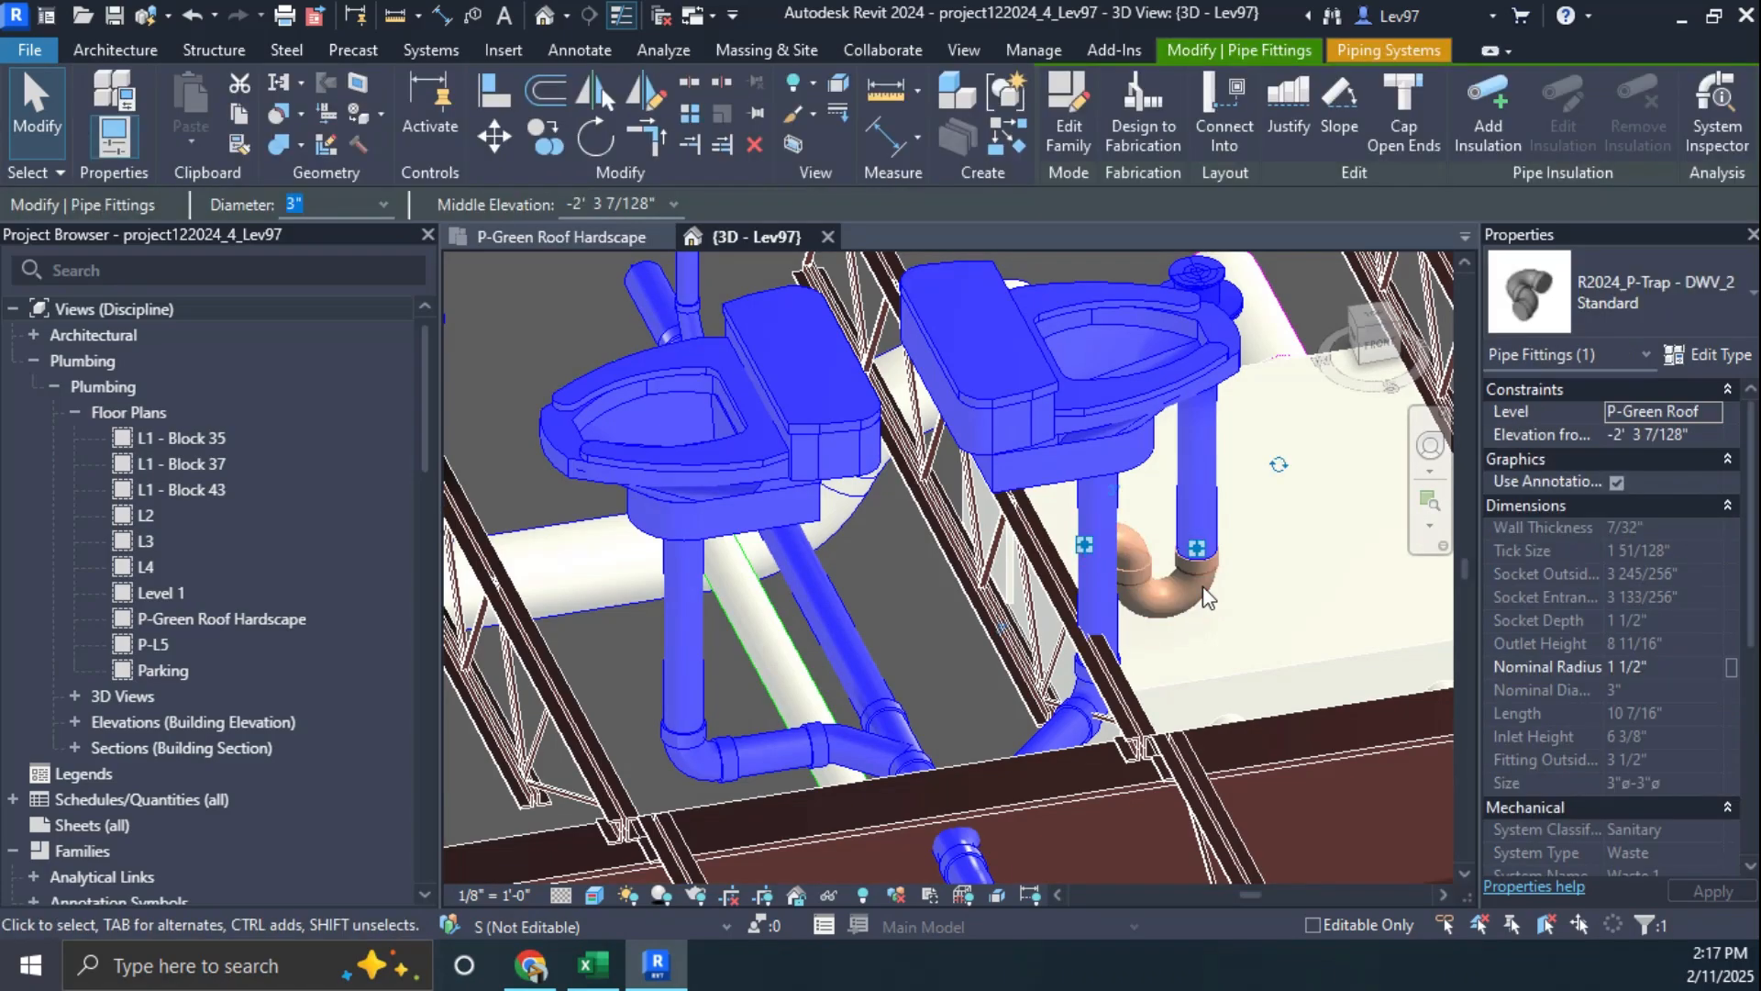
{"action": "key", "text": "Delete"}
Step: Hide the linked Snowdon Towers Sample HVAC and Structural models in the 3D view
{"action": "middle_click_drag", "start_coordinate": [915, 609], "coordinate": [904, 378]}
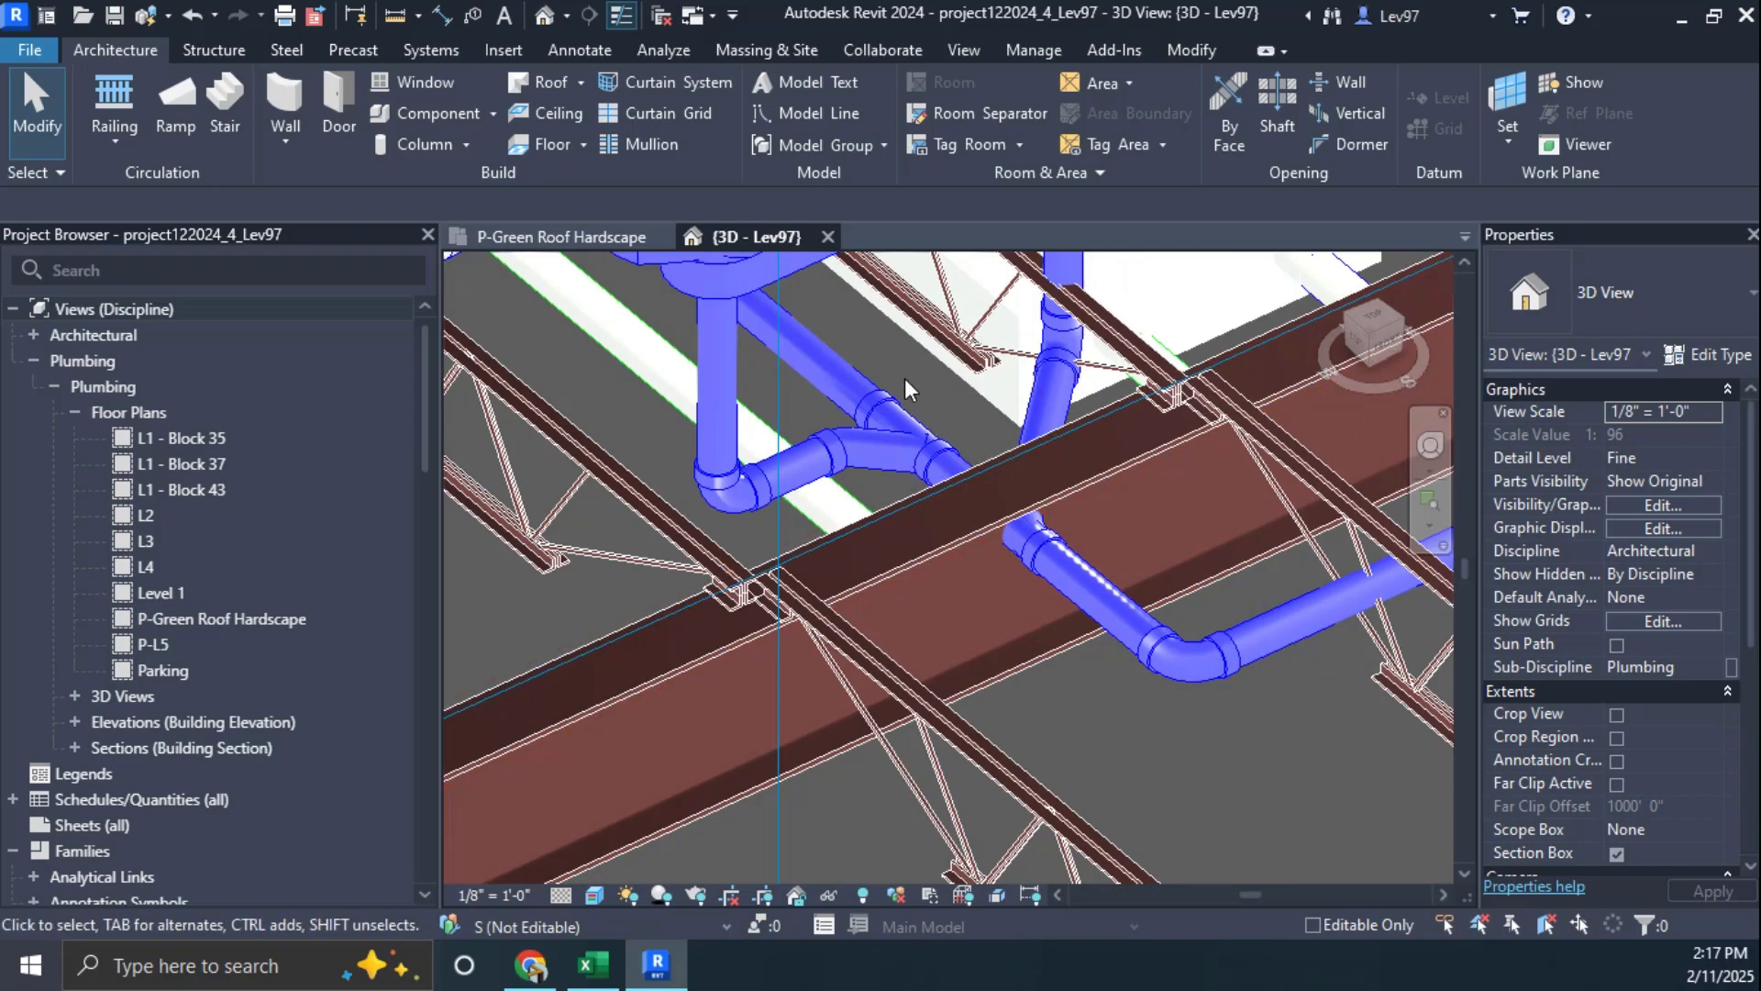
{"action": "middle_click_drag", "start_coordinate": [895, 365], "coordinate": [839, 300]}
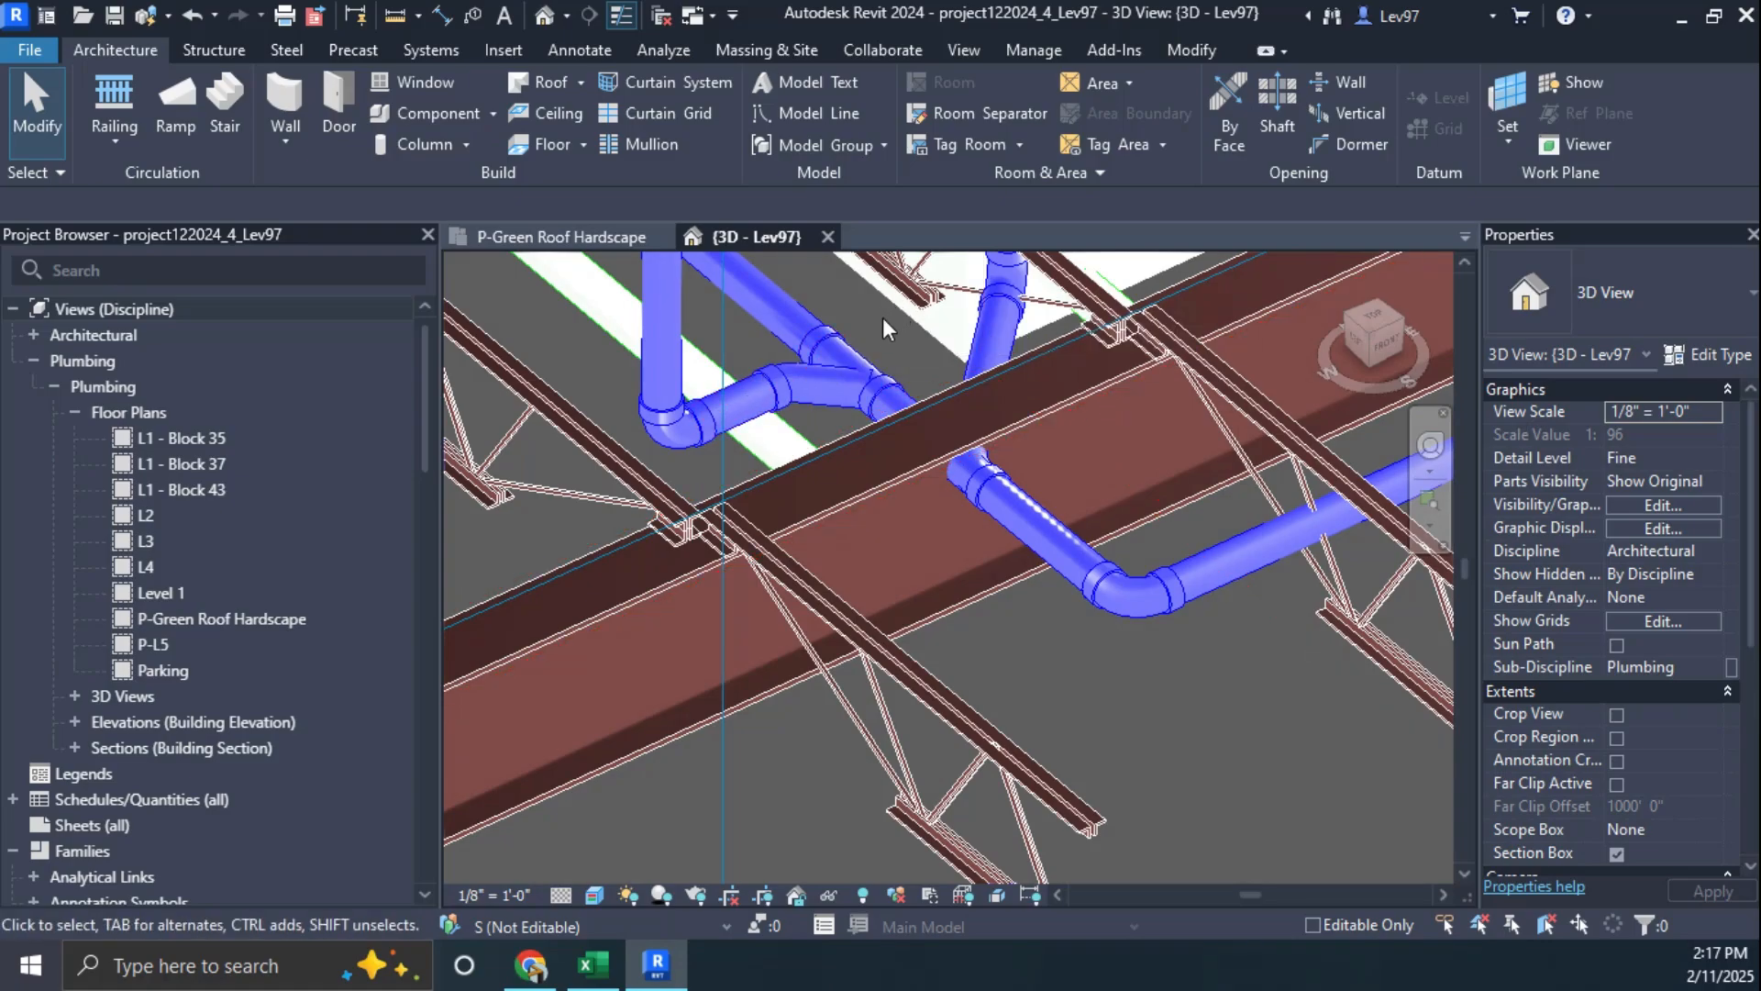
{"action": "left_click", "coordinate": [961, 325]}
{"action": "middle_click_drag", "start_coordinate": [961, 332], "coordinate": [934, 382], "text": "shift"}
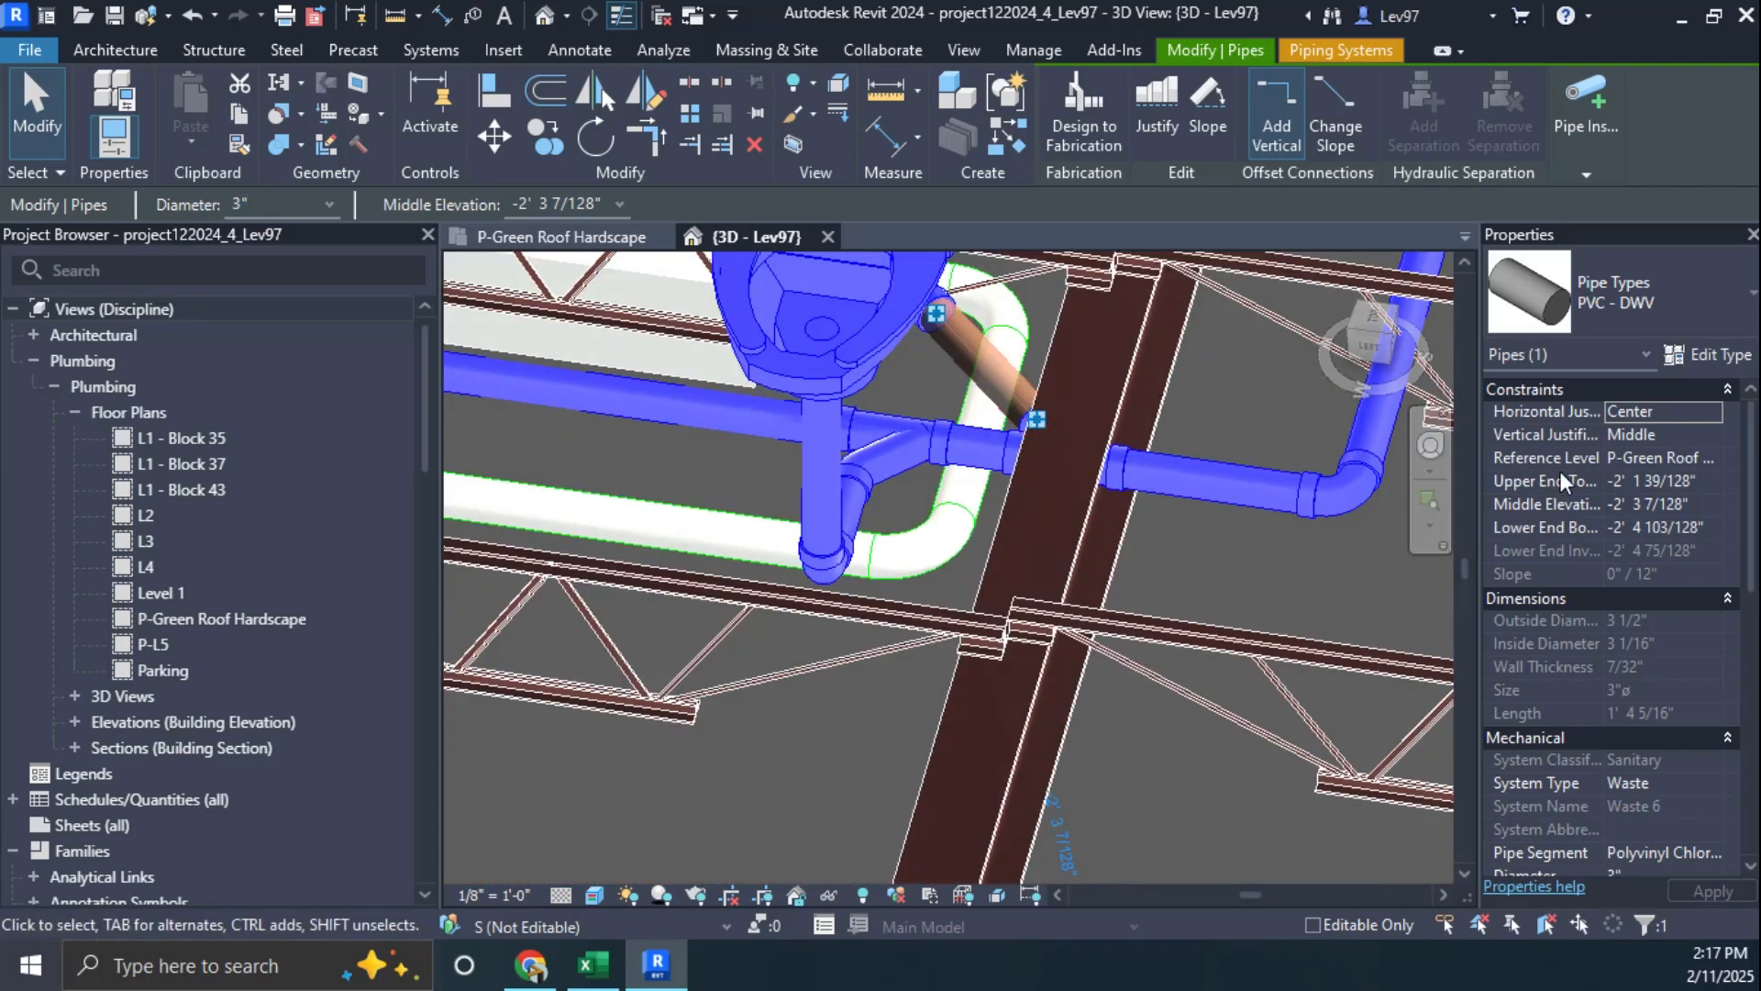
{"action": "left_click", "coordinate": [1265, 542]}
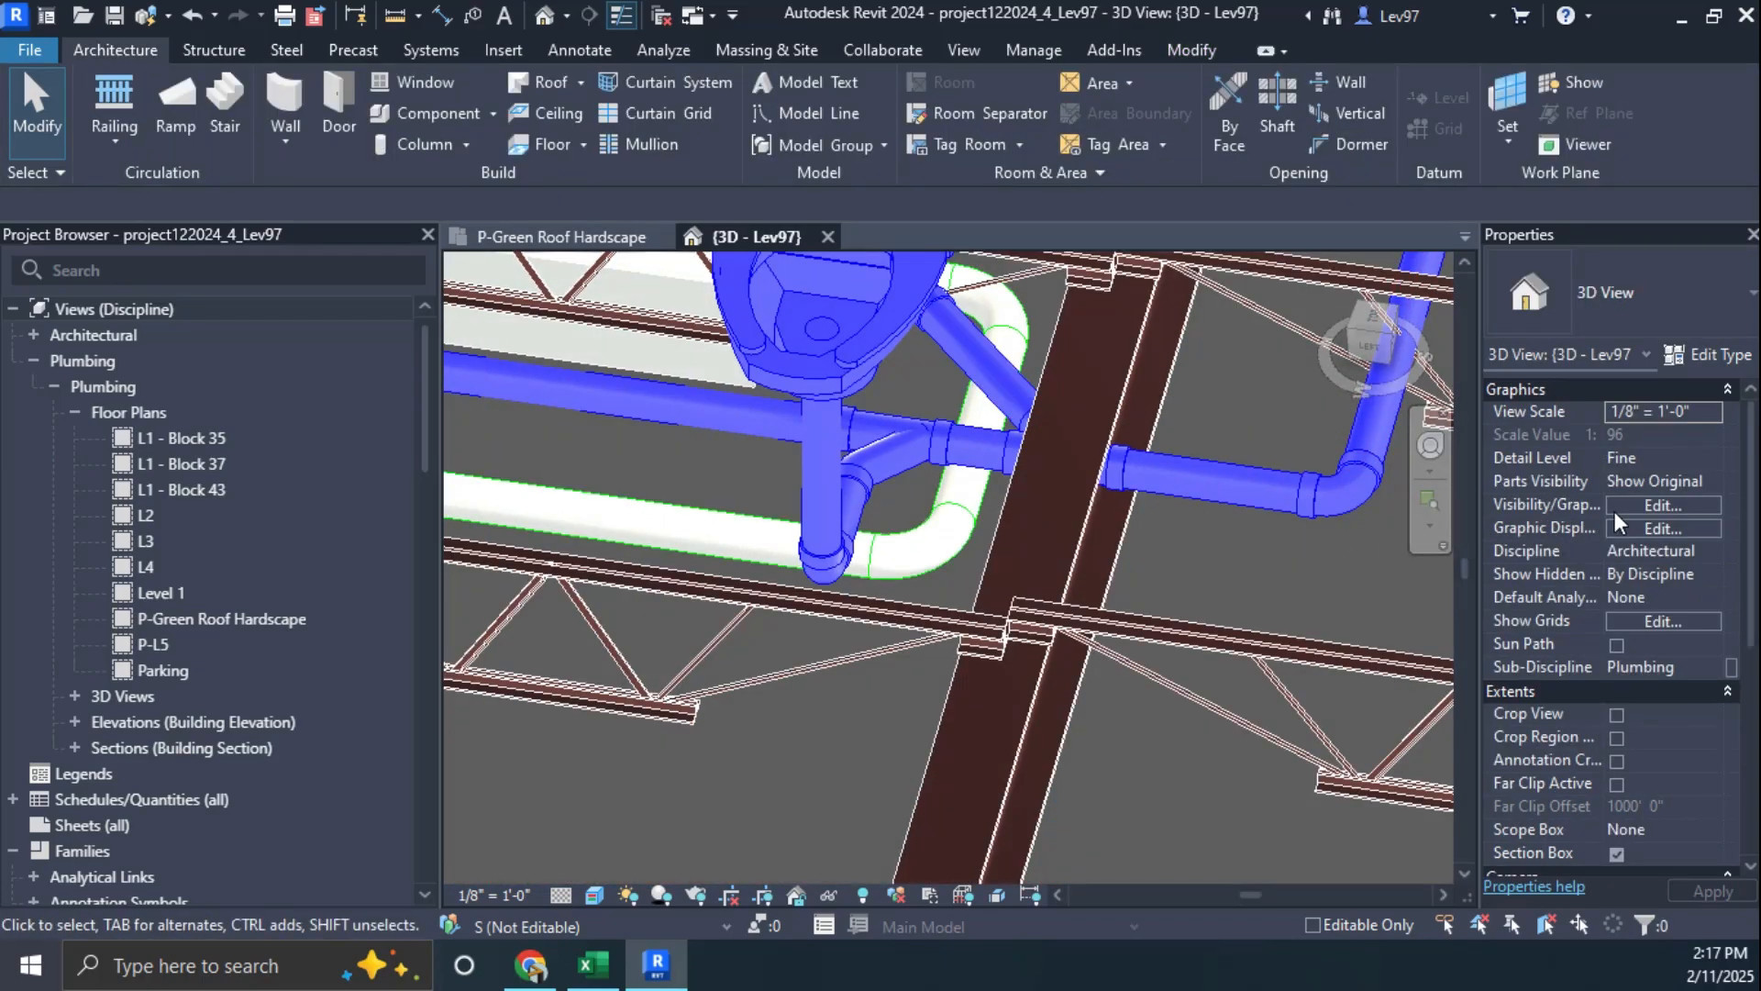
{"action": "left_click", "coordinate": [1616, 505]}
{"action": "left_click", "coordinate": [1295, 190]}
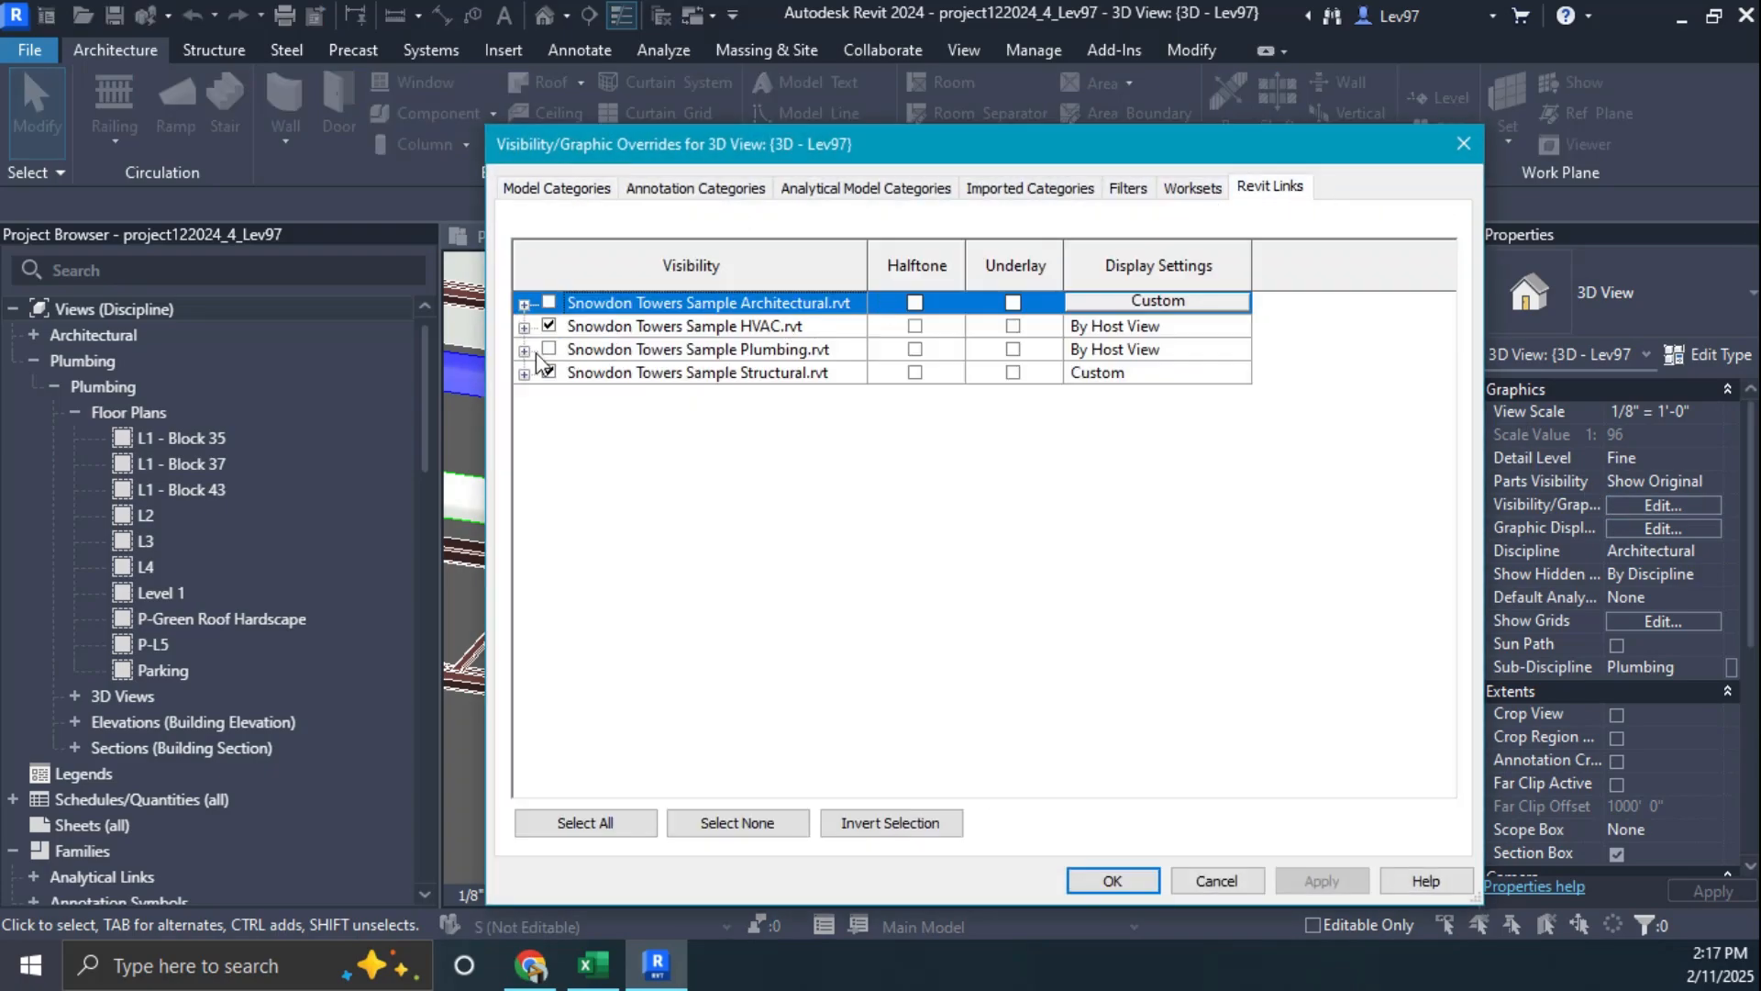
{"action": "left_click", "coordinate": [549, 325]}
{"action": "left_click", "coordinate": [548, 372]}
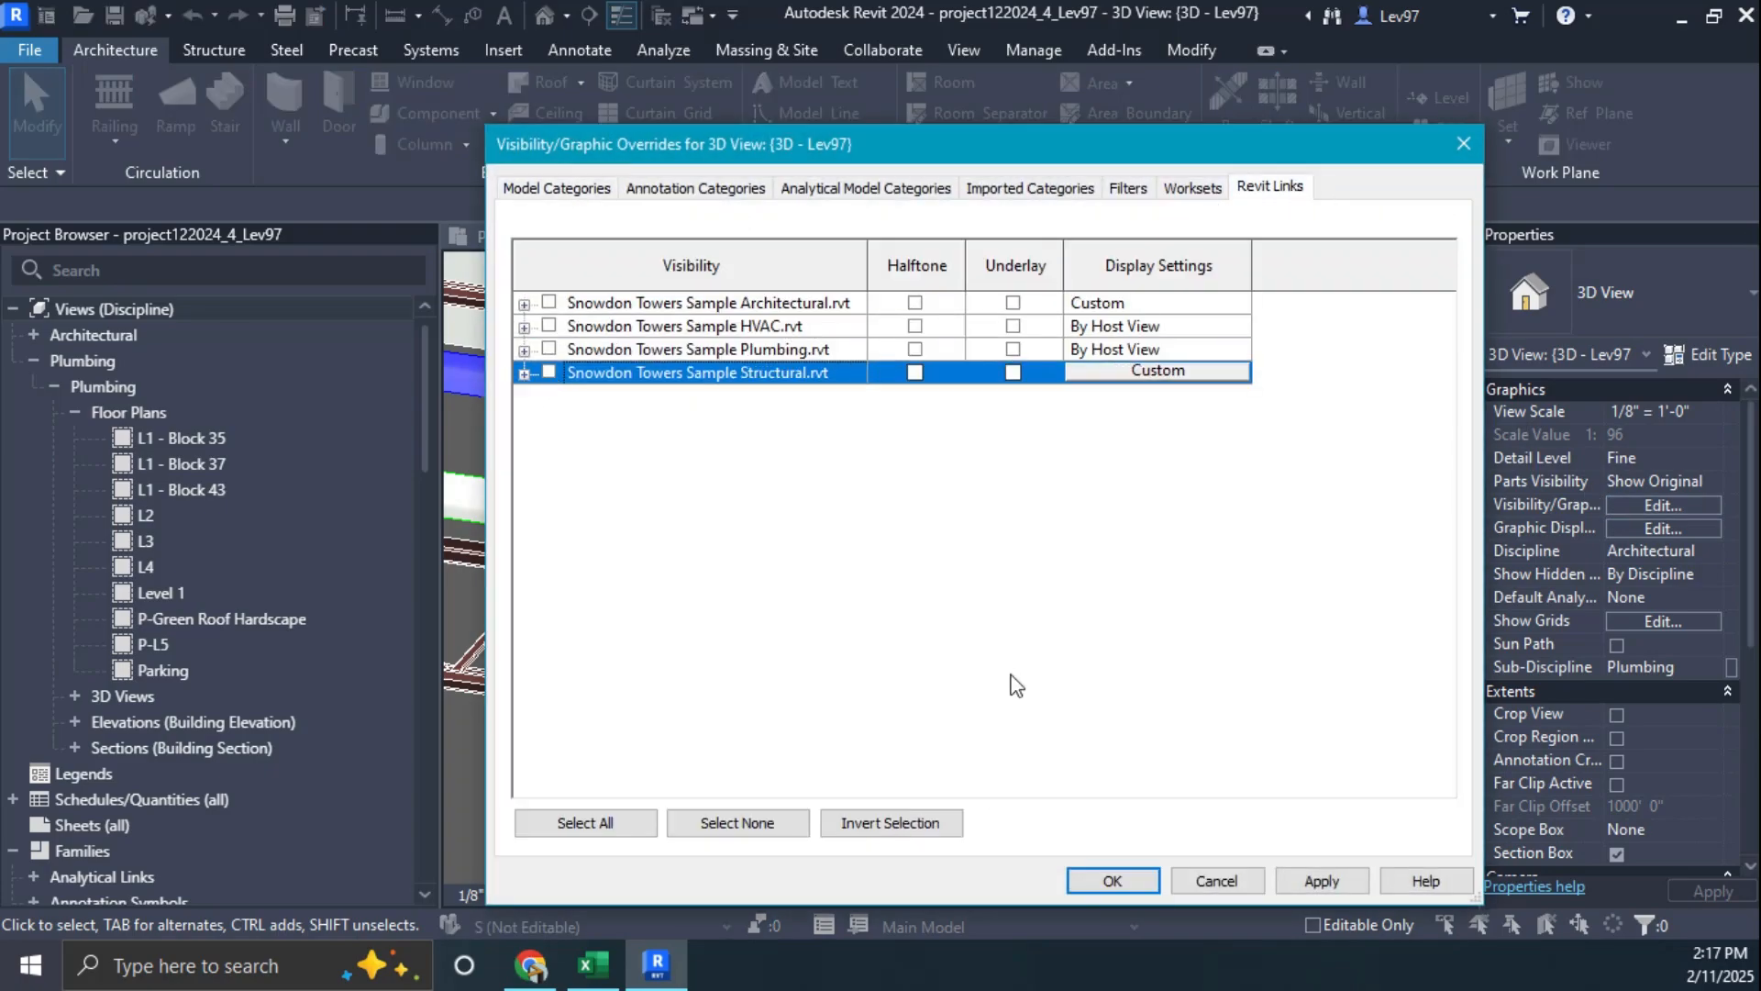
{"action": "left_click", "coordinate": [1129, 886]}
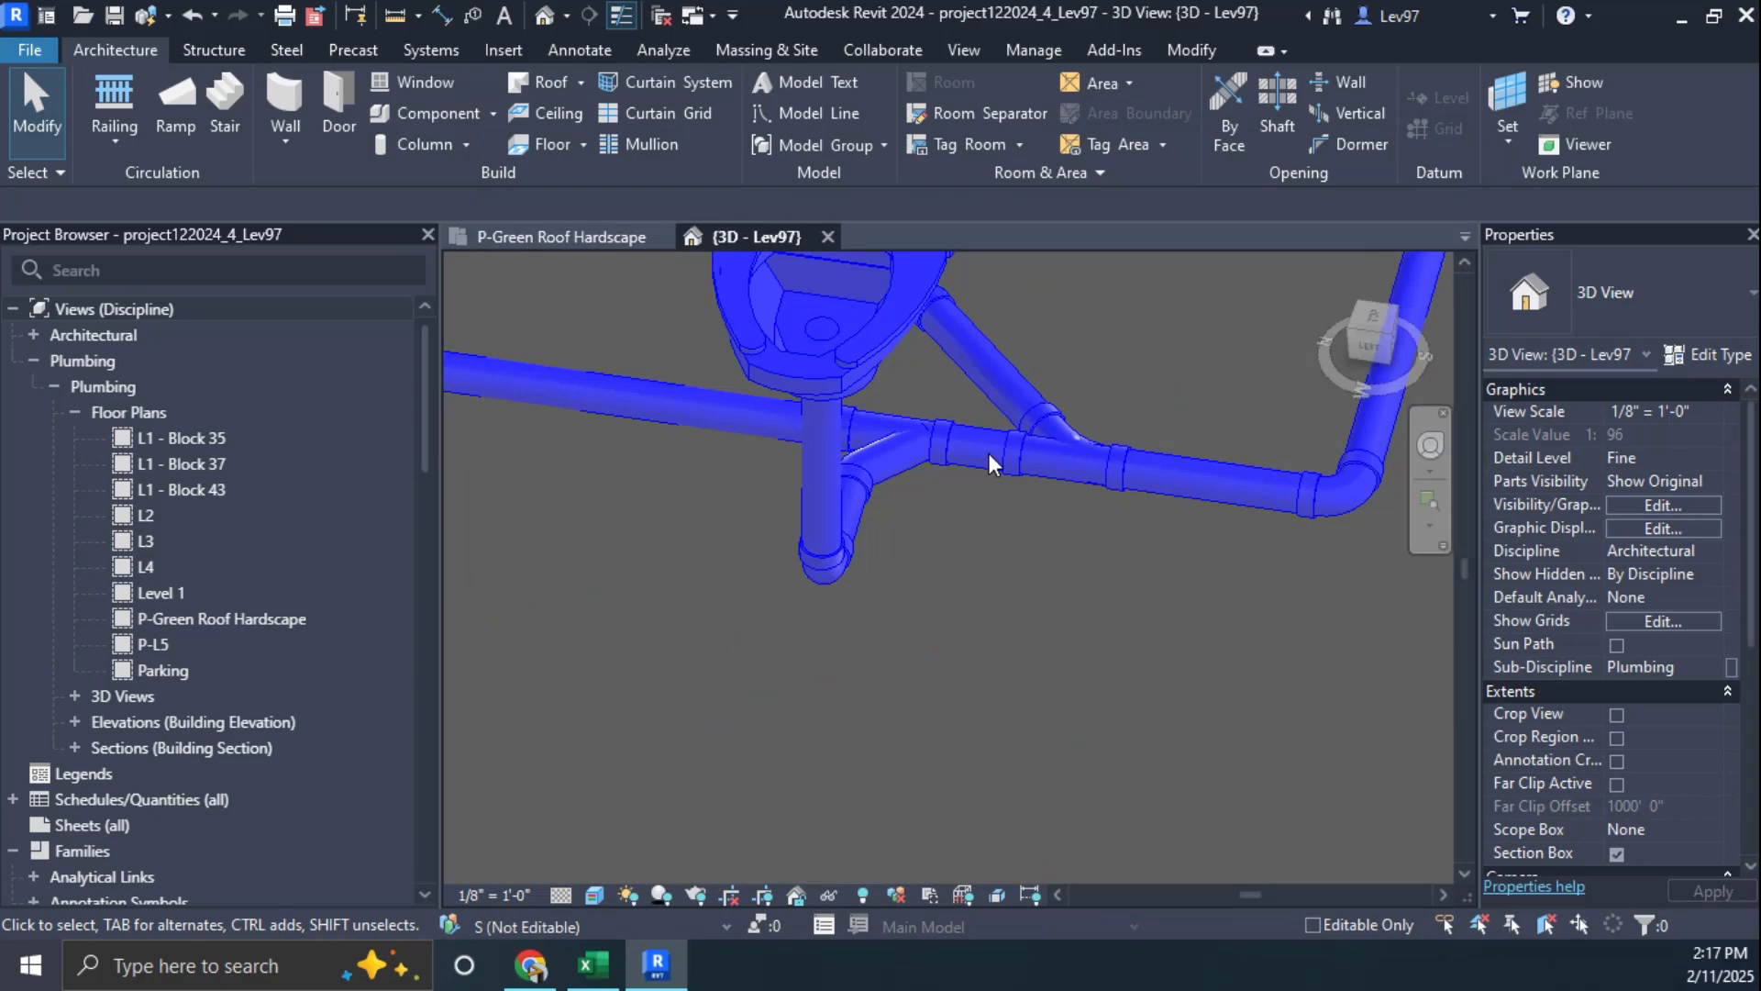
Step: Delete the second toilet's diagonal 3" branch pipe and the sanitary tee that joins it to the main waste pipe
{"action": "middle_click_drag", "start_coordinate": [1054, 471], "coordinate": [1113, 735]}
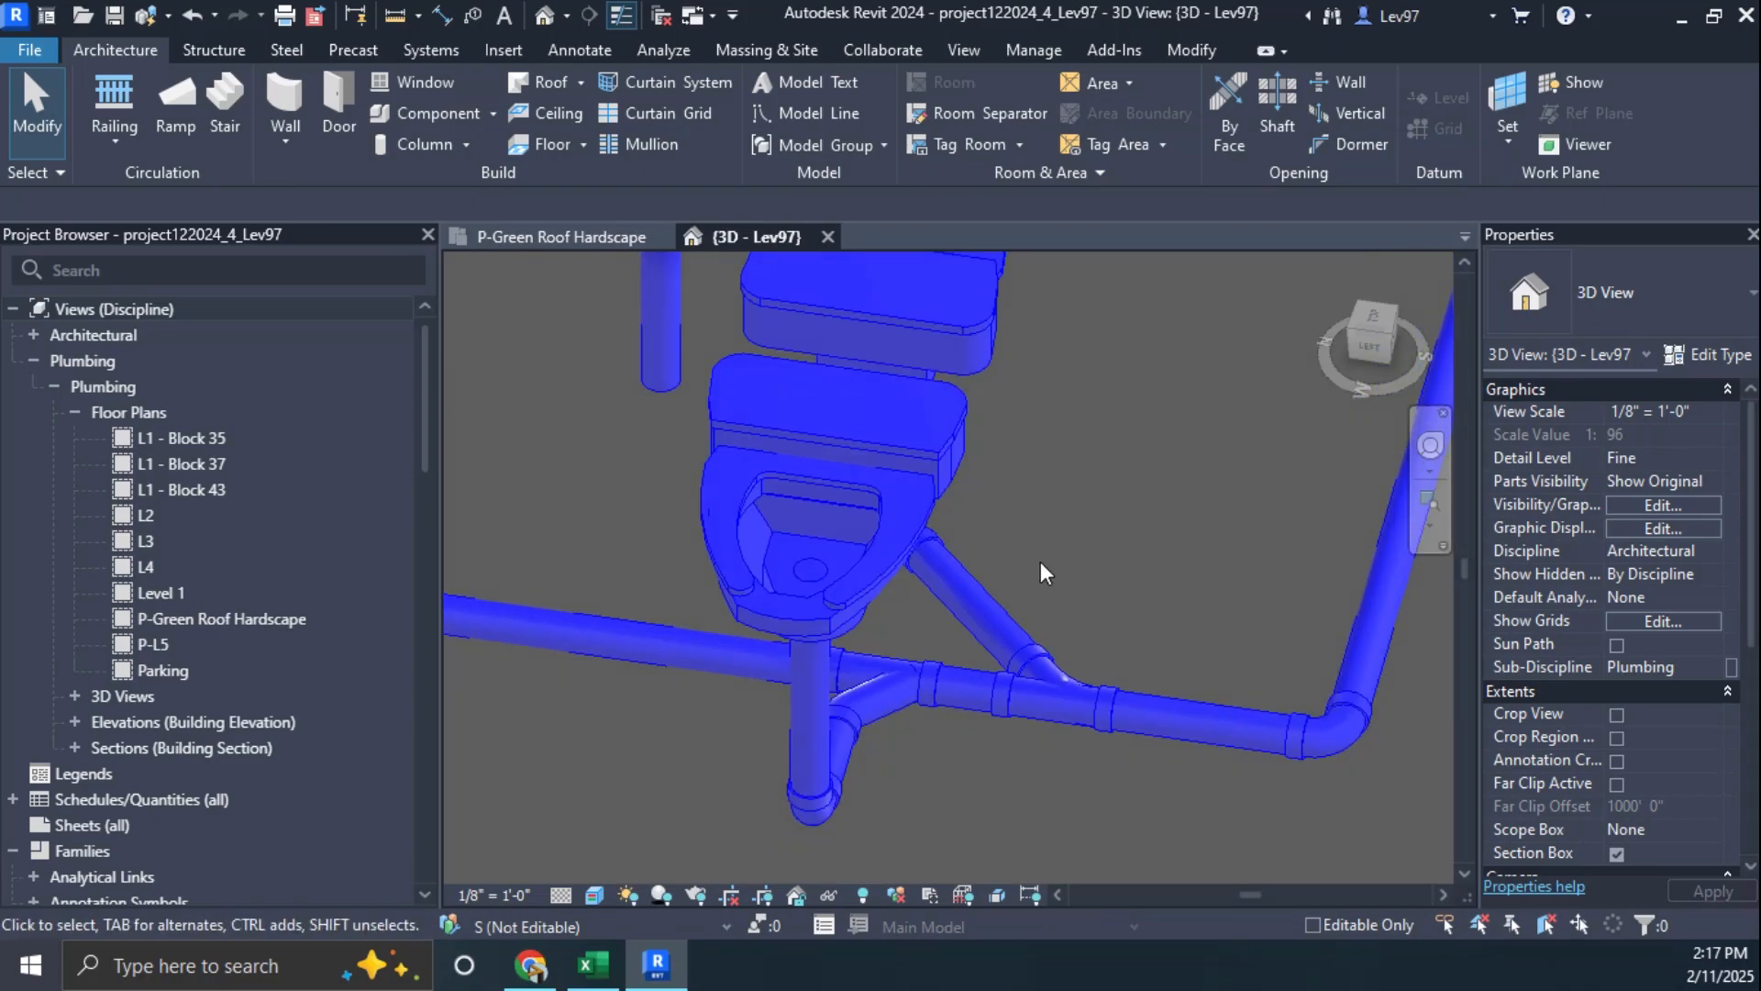
{"action": "left_click", "coordinate": [964, 614]}
{"action": "key", "text": "Delete"}
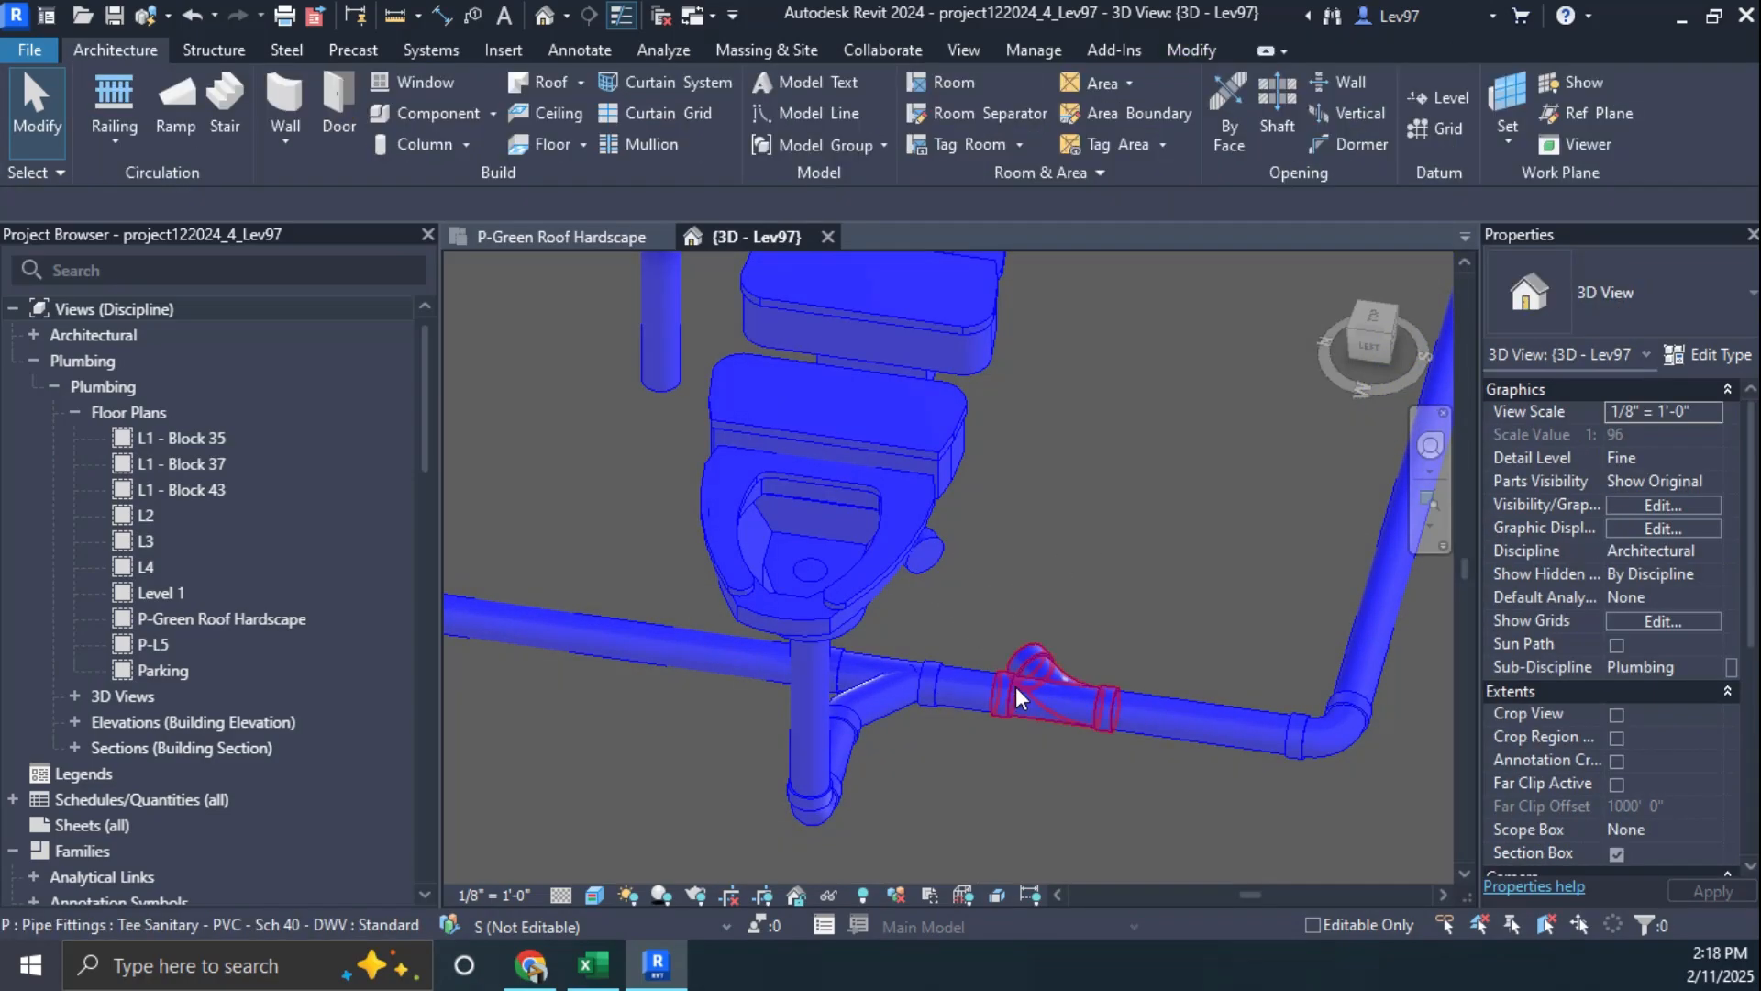
{"action": "left_click", "coordinate": [1031, 647]}
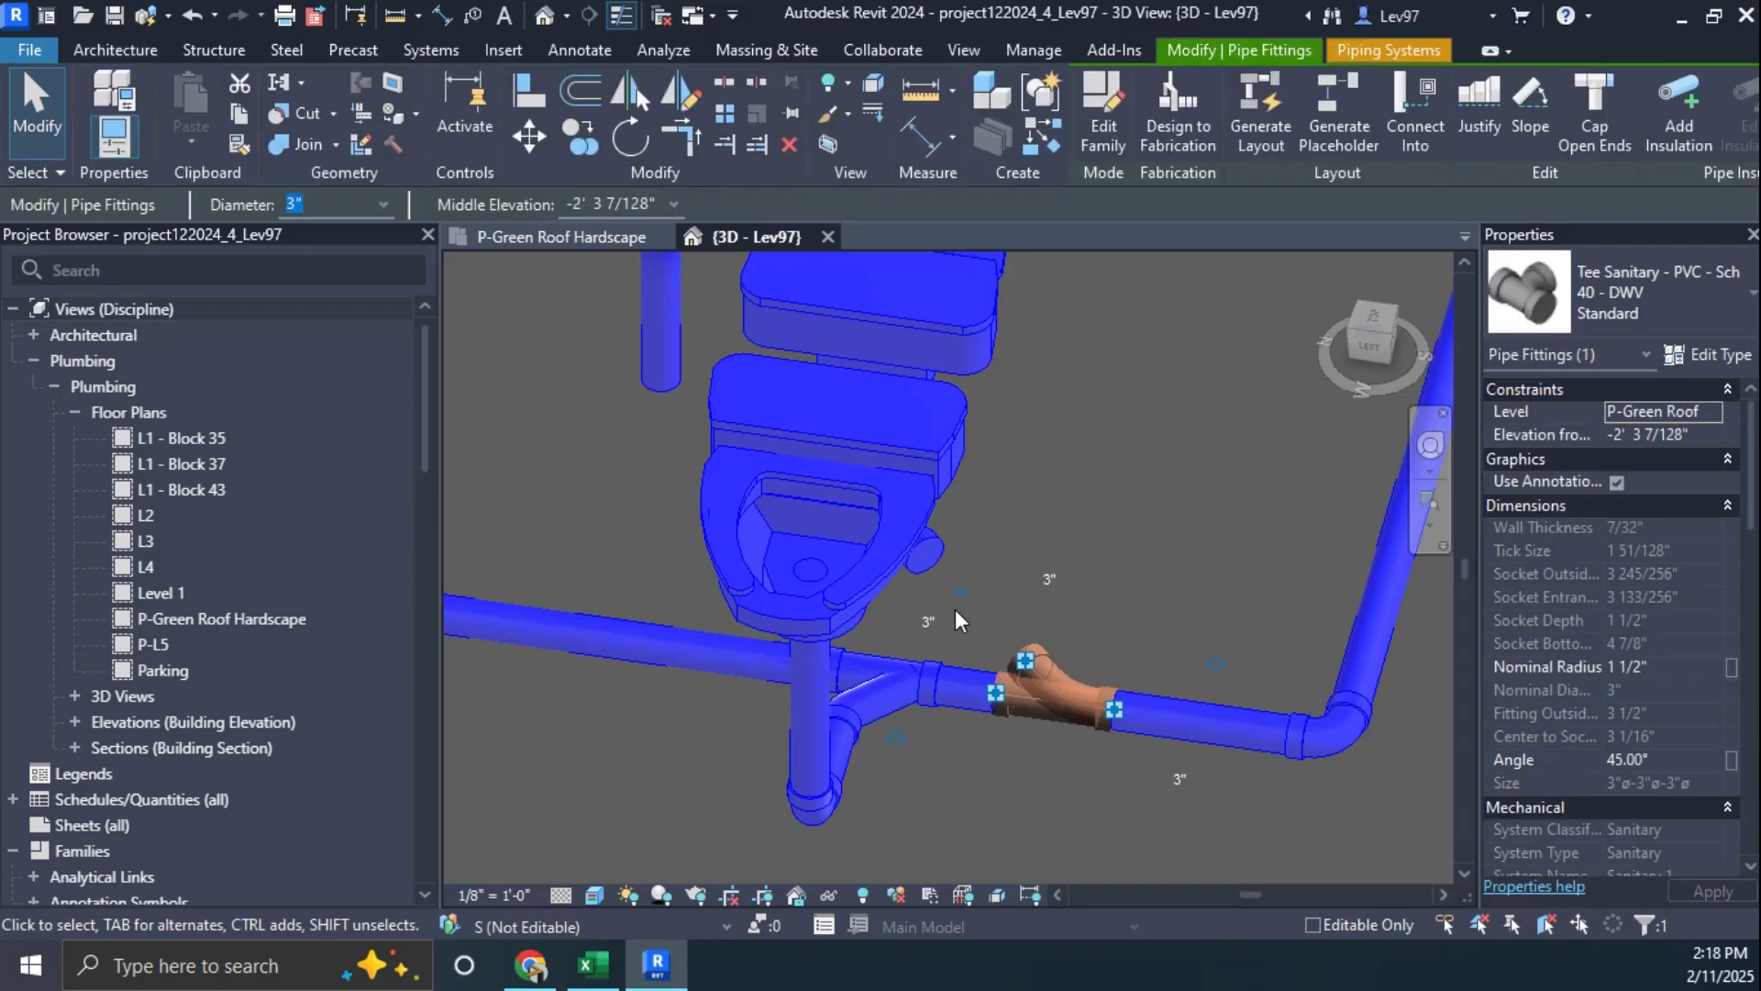
{"action": "key", "text": "Delete"}
Step: Delete the 90° elbow at the lower end of the second toilet's vertical drop pipe
{"action": "scroll", "coordinate": [1084, 569], "scroll_direction": "down", "scroll_amount": 2}
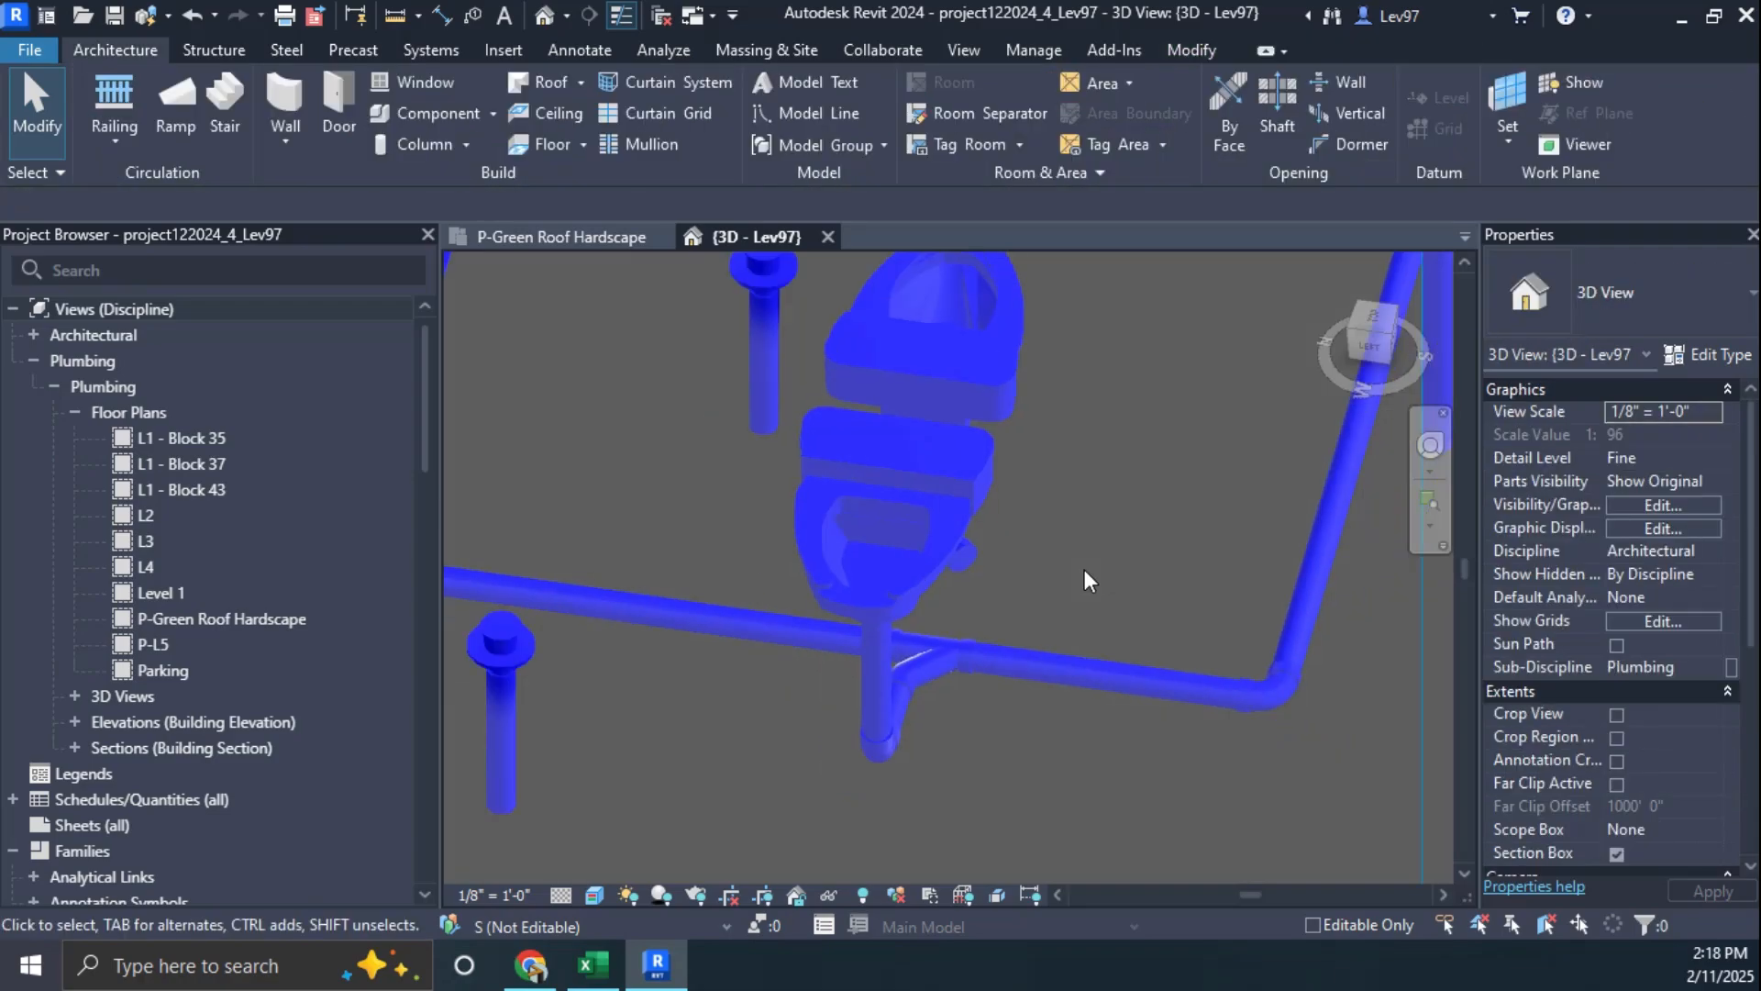
{"action": "middle_click_drag", "start_coordinate": [1084, 568], "coordinate": [983, 493], "text": "shift"}
{"action": "left_click_drag", "start_coordinate": [983, 493], "coordinate": [1126, 586]}
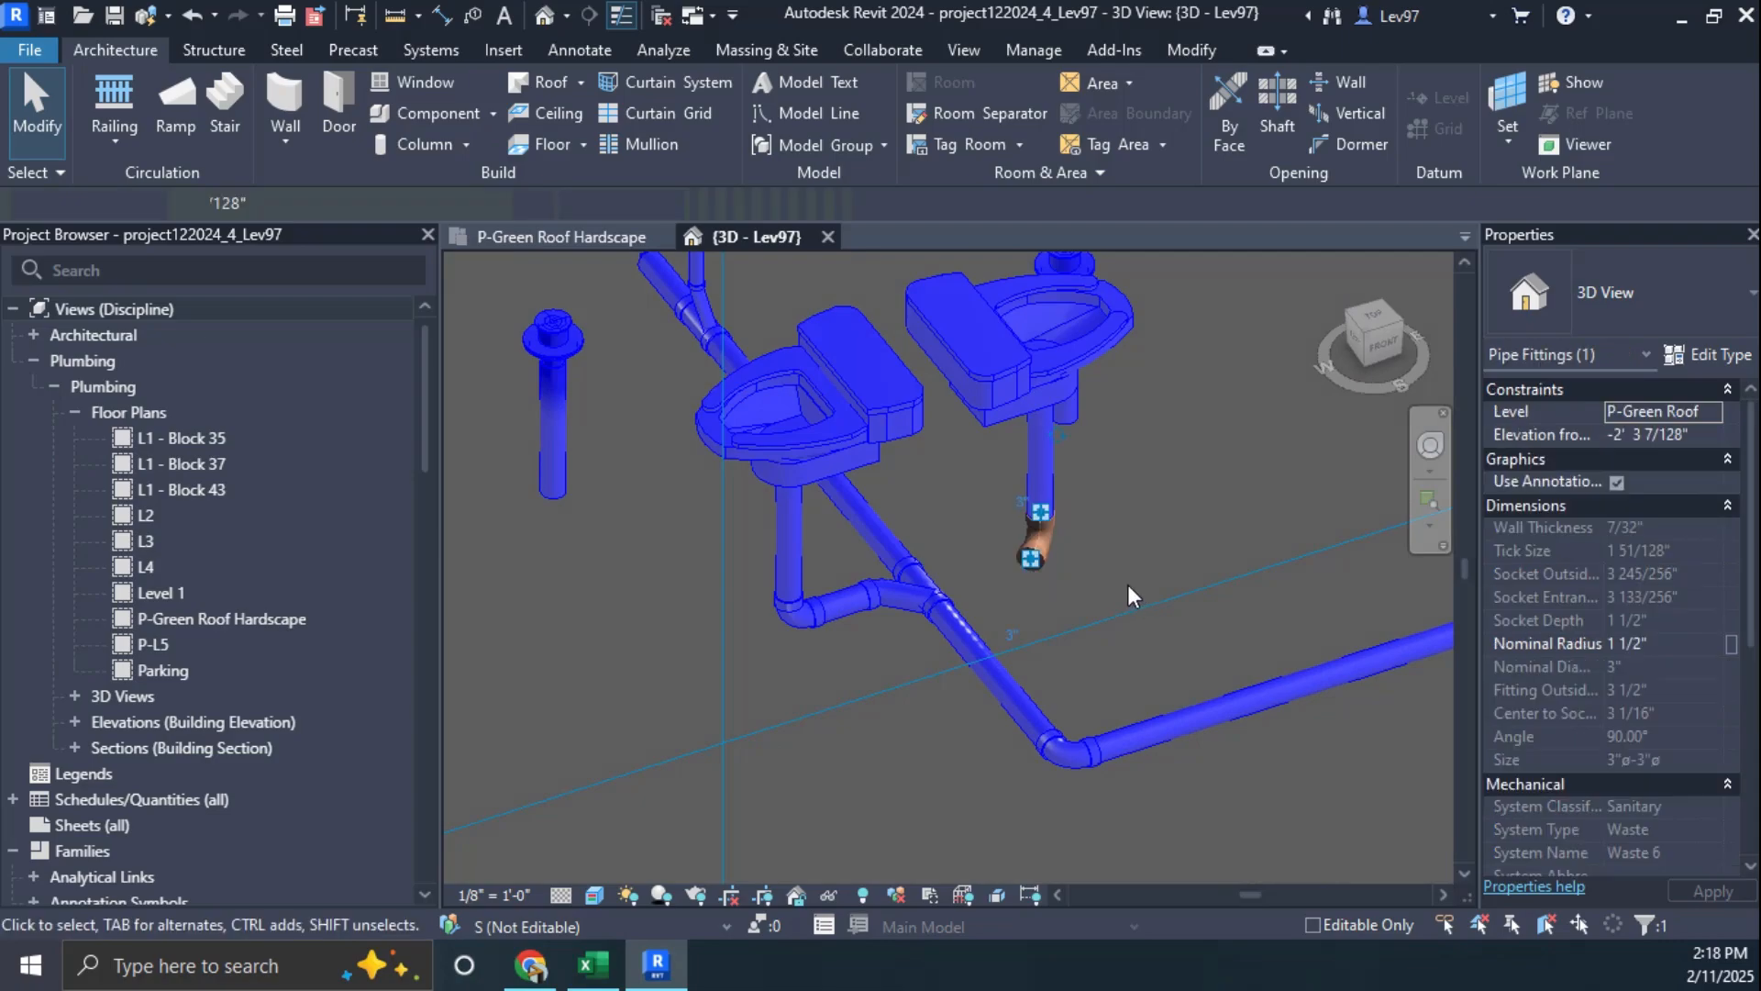
{"action": "key", "text": "Delete"}
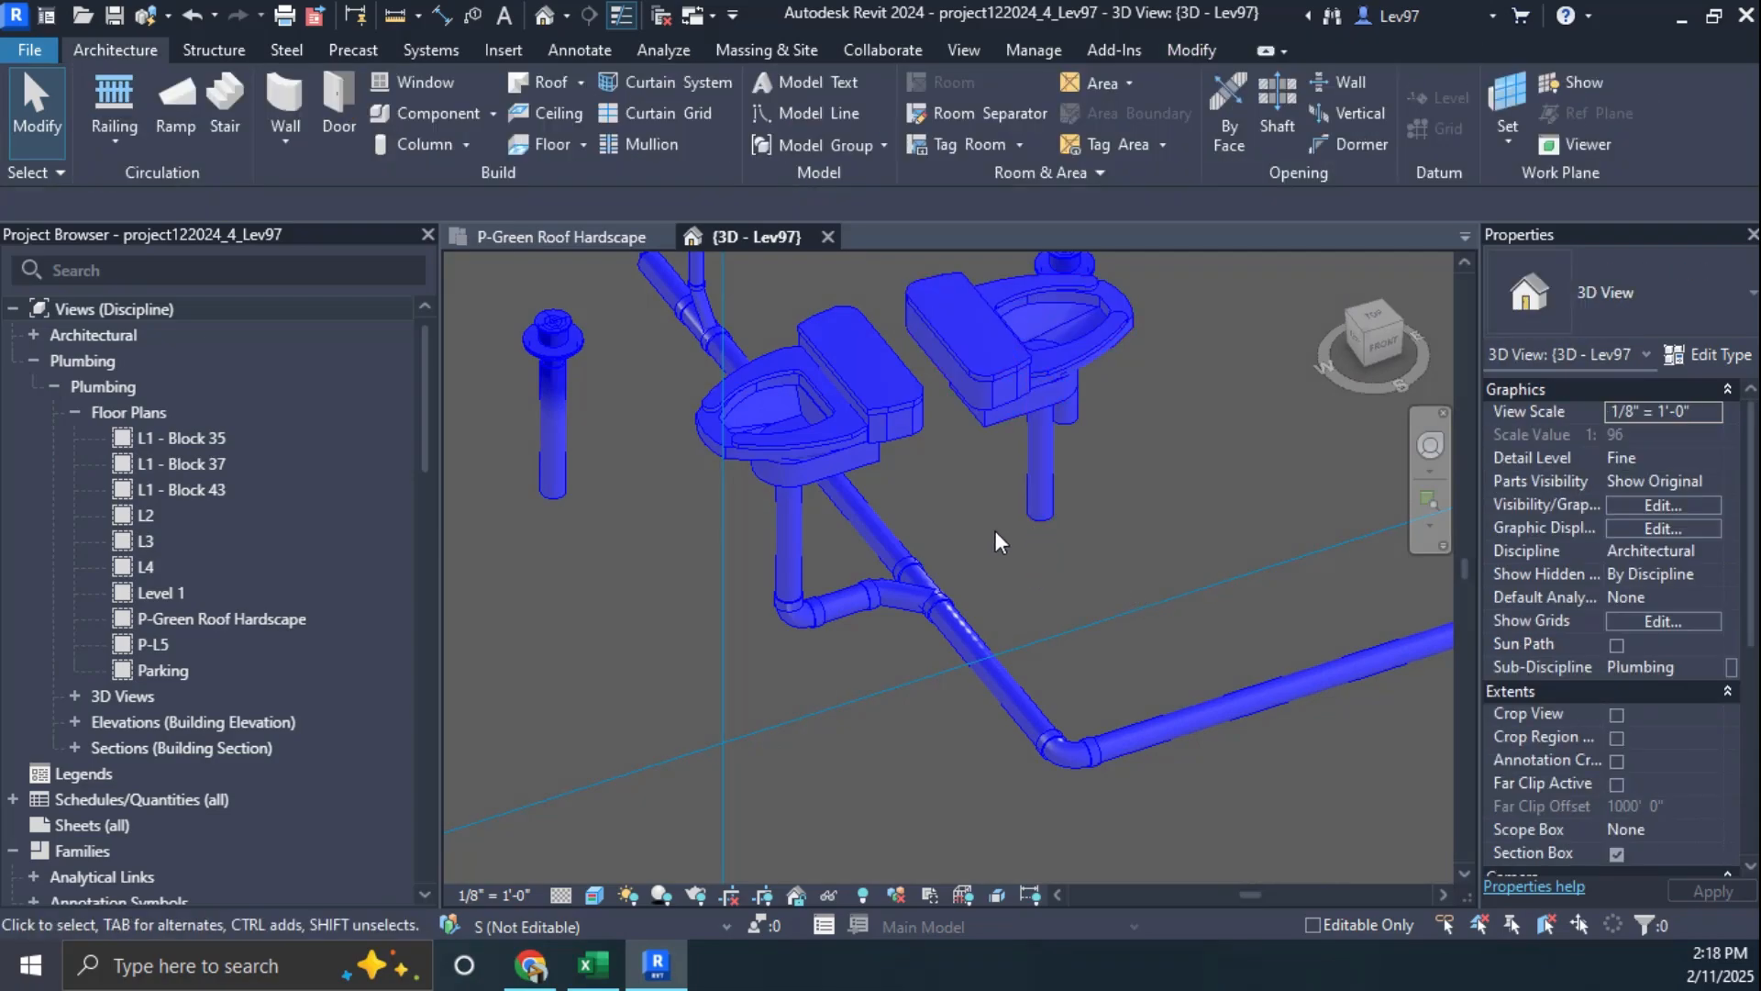
Step: In the P-Green Roof Hardscape floor plan, move the horizontal section line down to clear the bathroom piping
{"action": "left_click", "coordinate": [574, 245]}
{"action": "middle_click_drag", "start_coordinate": [1062, 534], "coordinate": [1054, 672]}
{"action": "scroll", "coordinate": [1046, 516], "scroll_direction": "up", "scroll_amount": 2}
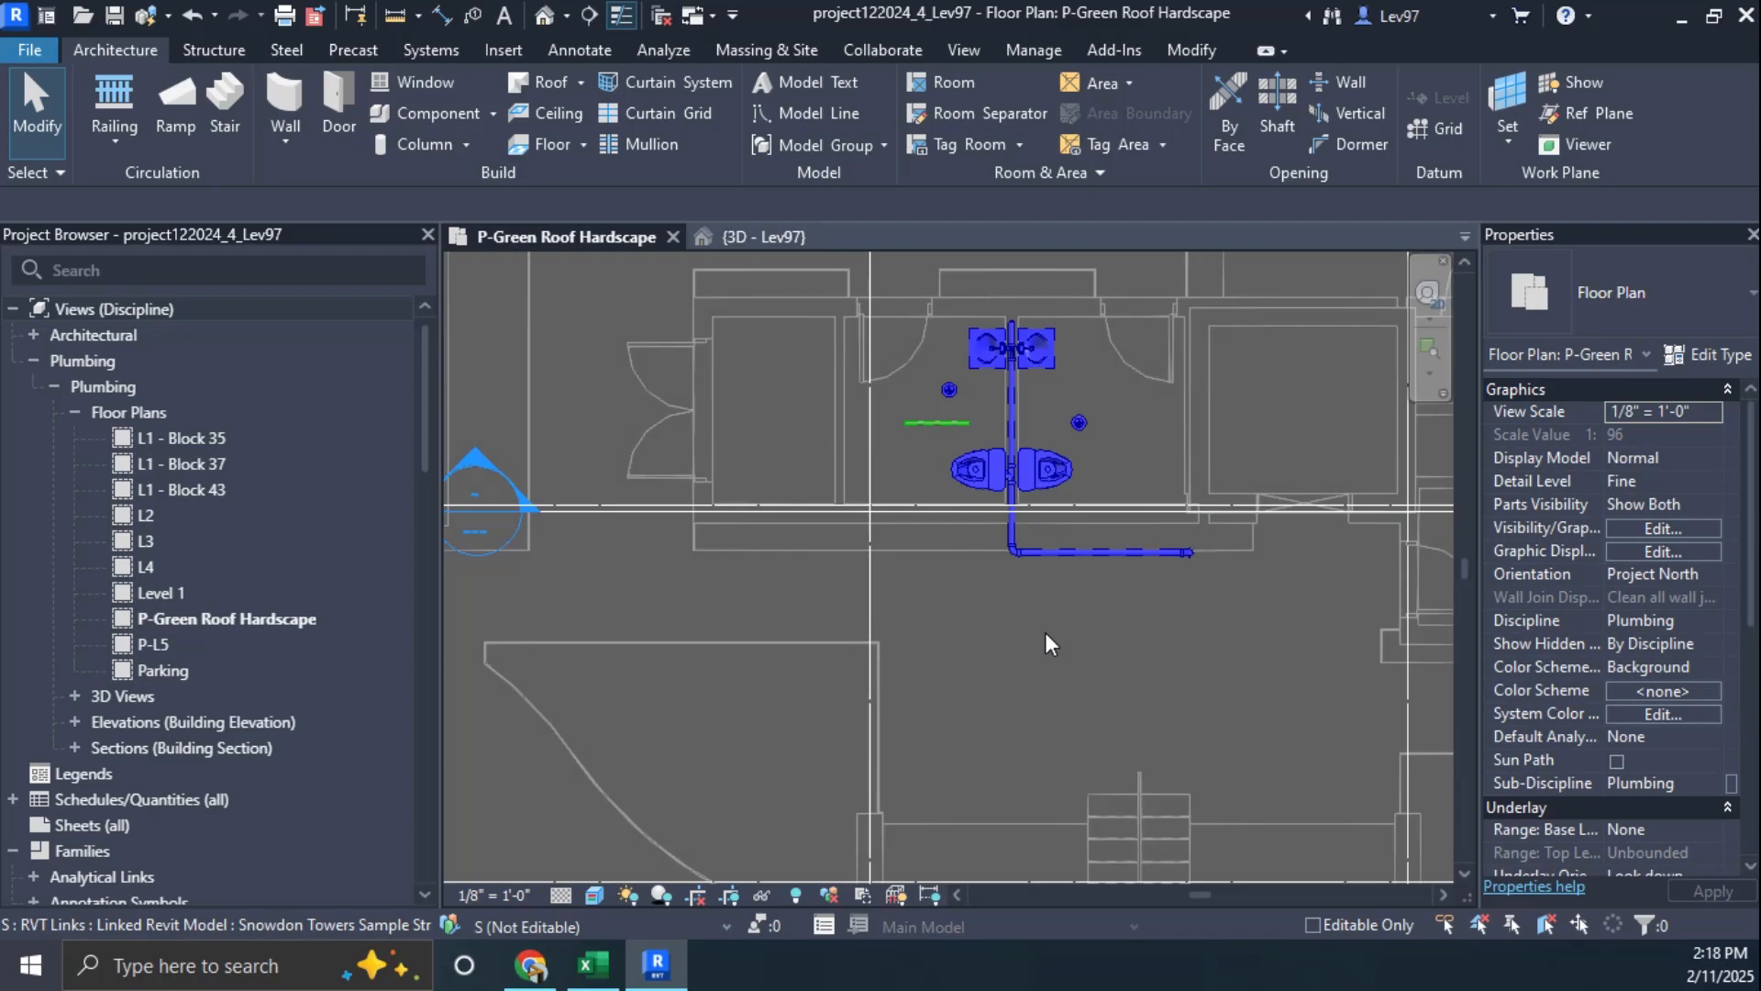
{"action": "middle_click_drag", "start_coordinate": [1042, 676], "coordinate": [1062, 743]}
{"action": "scroll", "coordinate": [1003, 631], "scroll_direction": "up", "scroll_amount": 1}
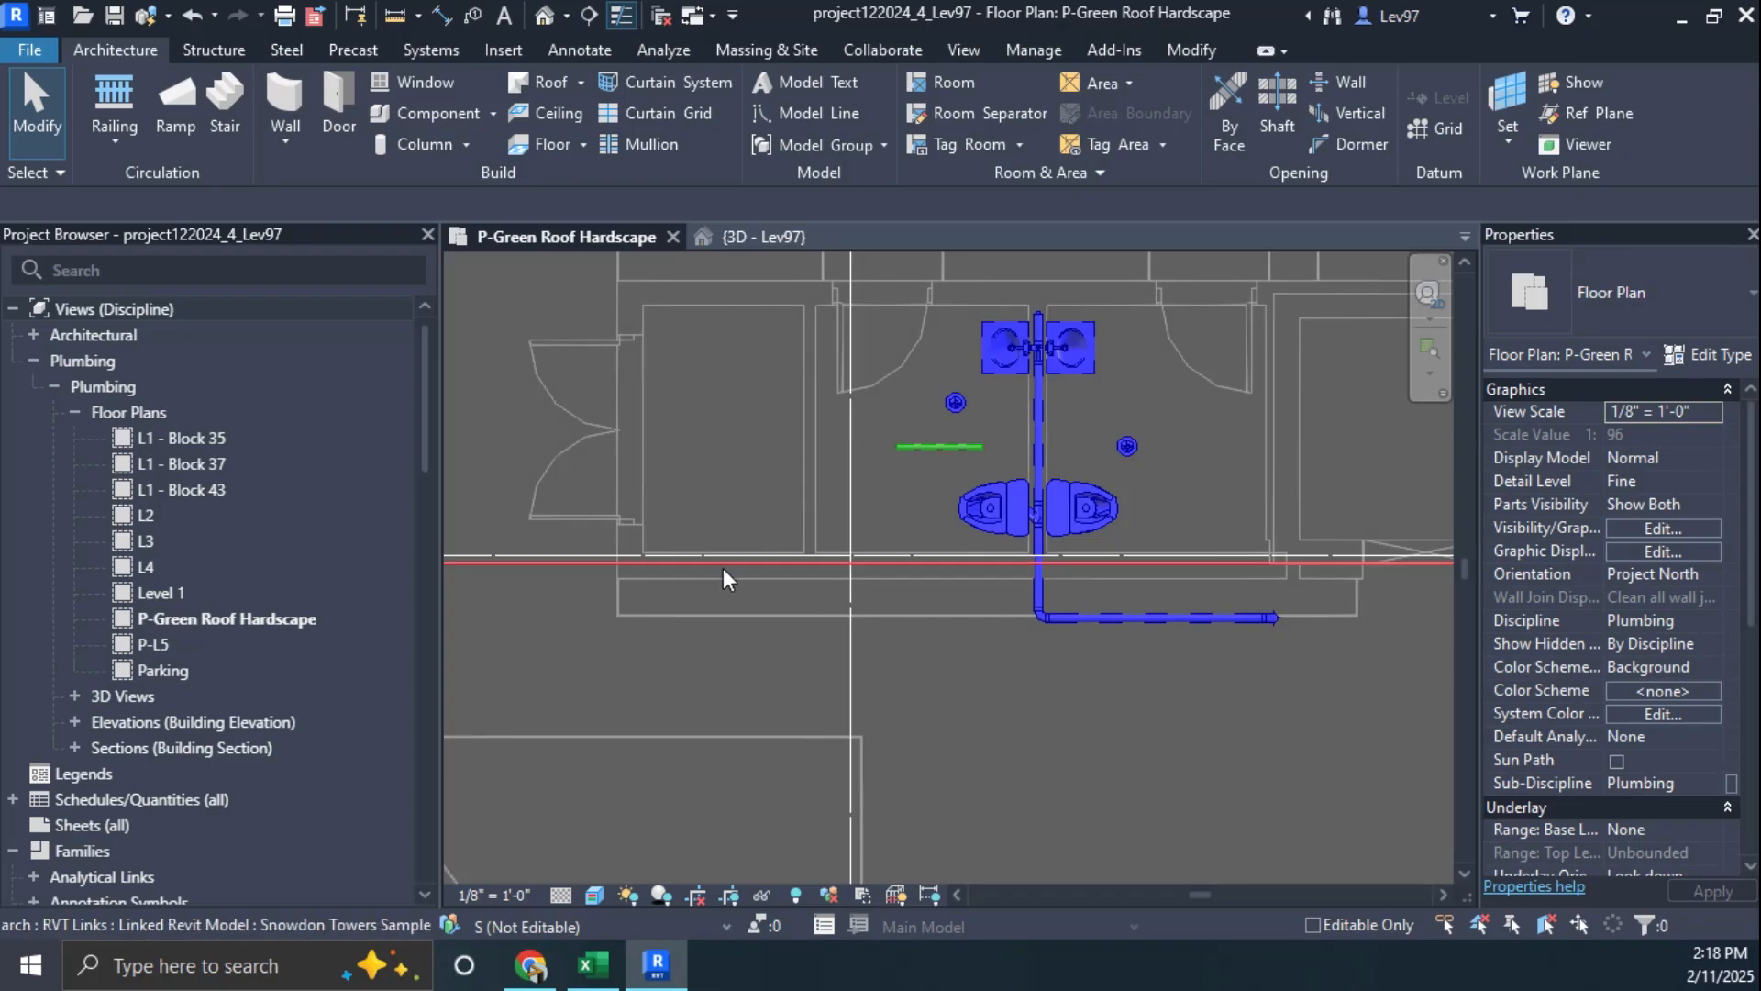
{"action": "left_click", "coordinate": [841, 687]}
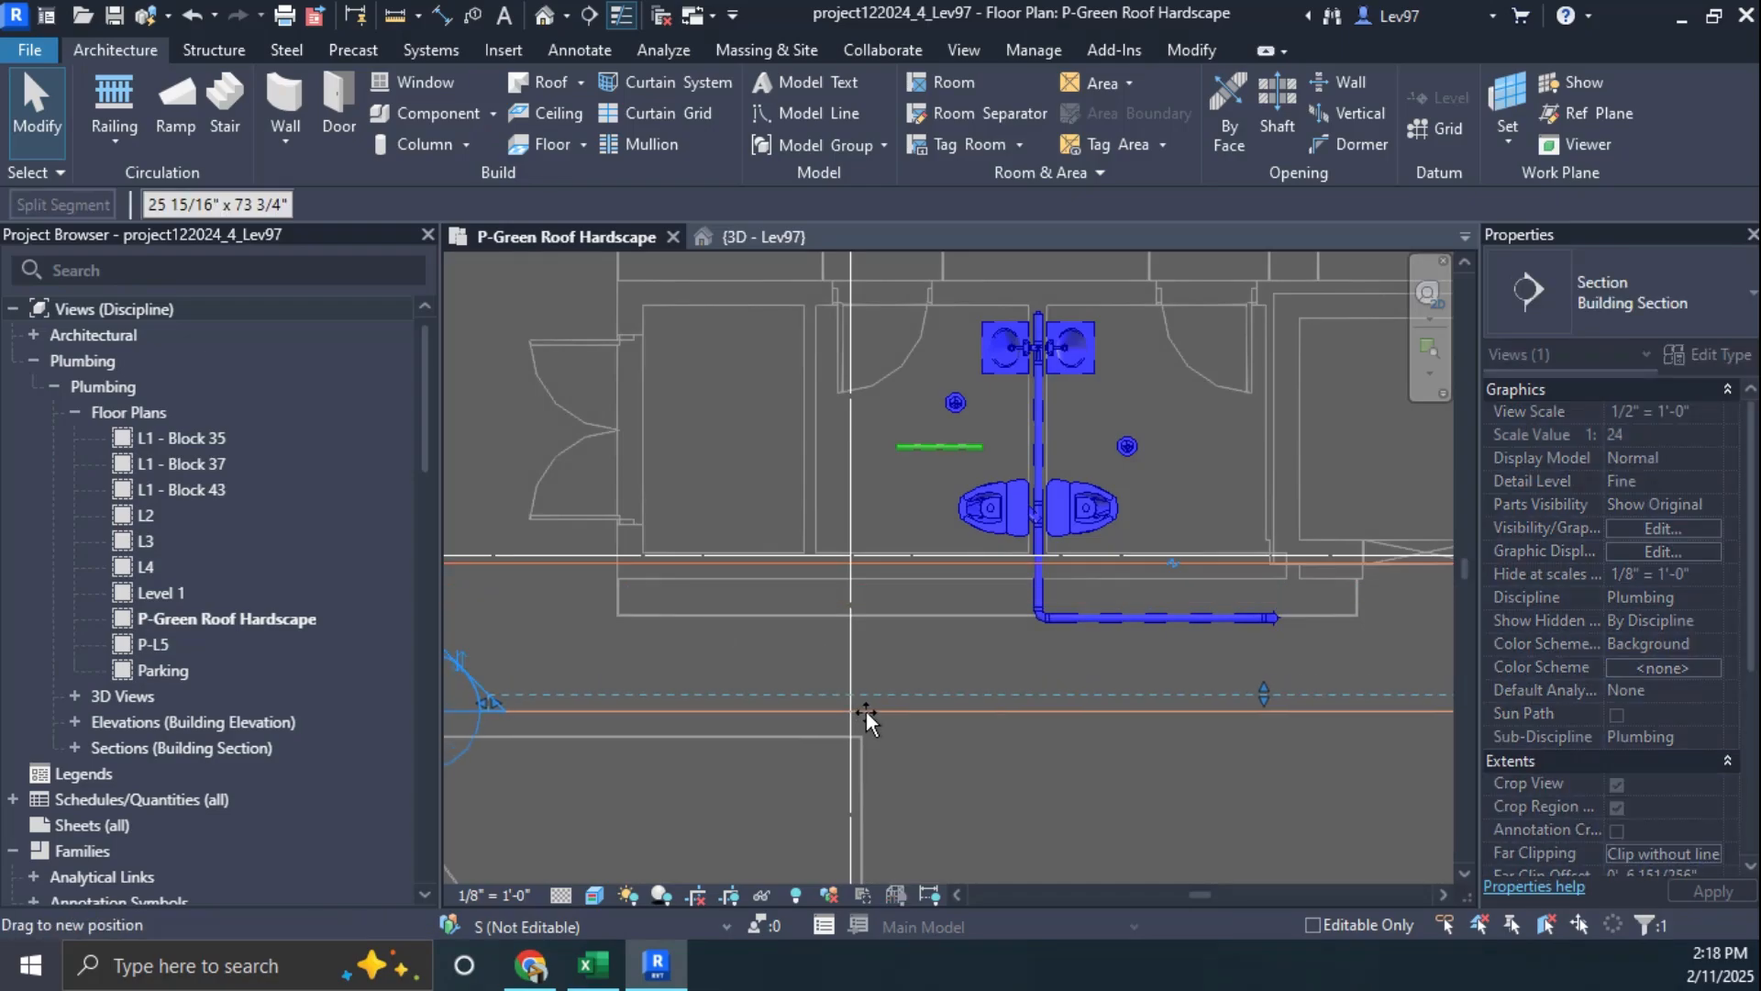
{"action": "middle_click_drag", "start_coordinate": [1019, 756], "coordinate": [1047, 770]}
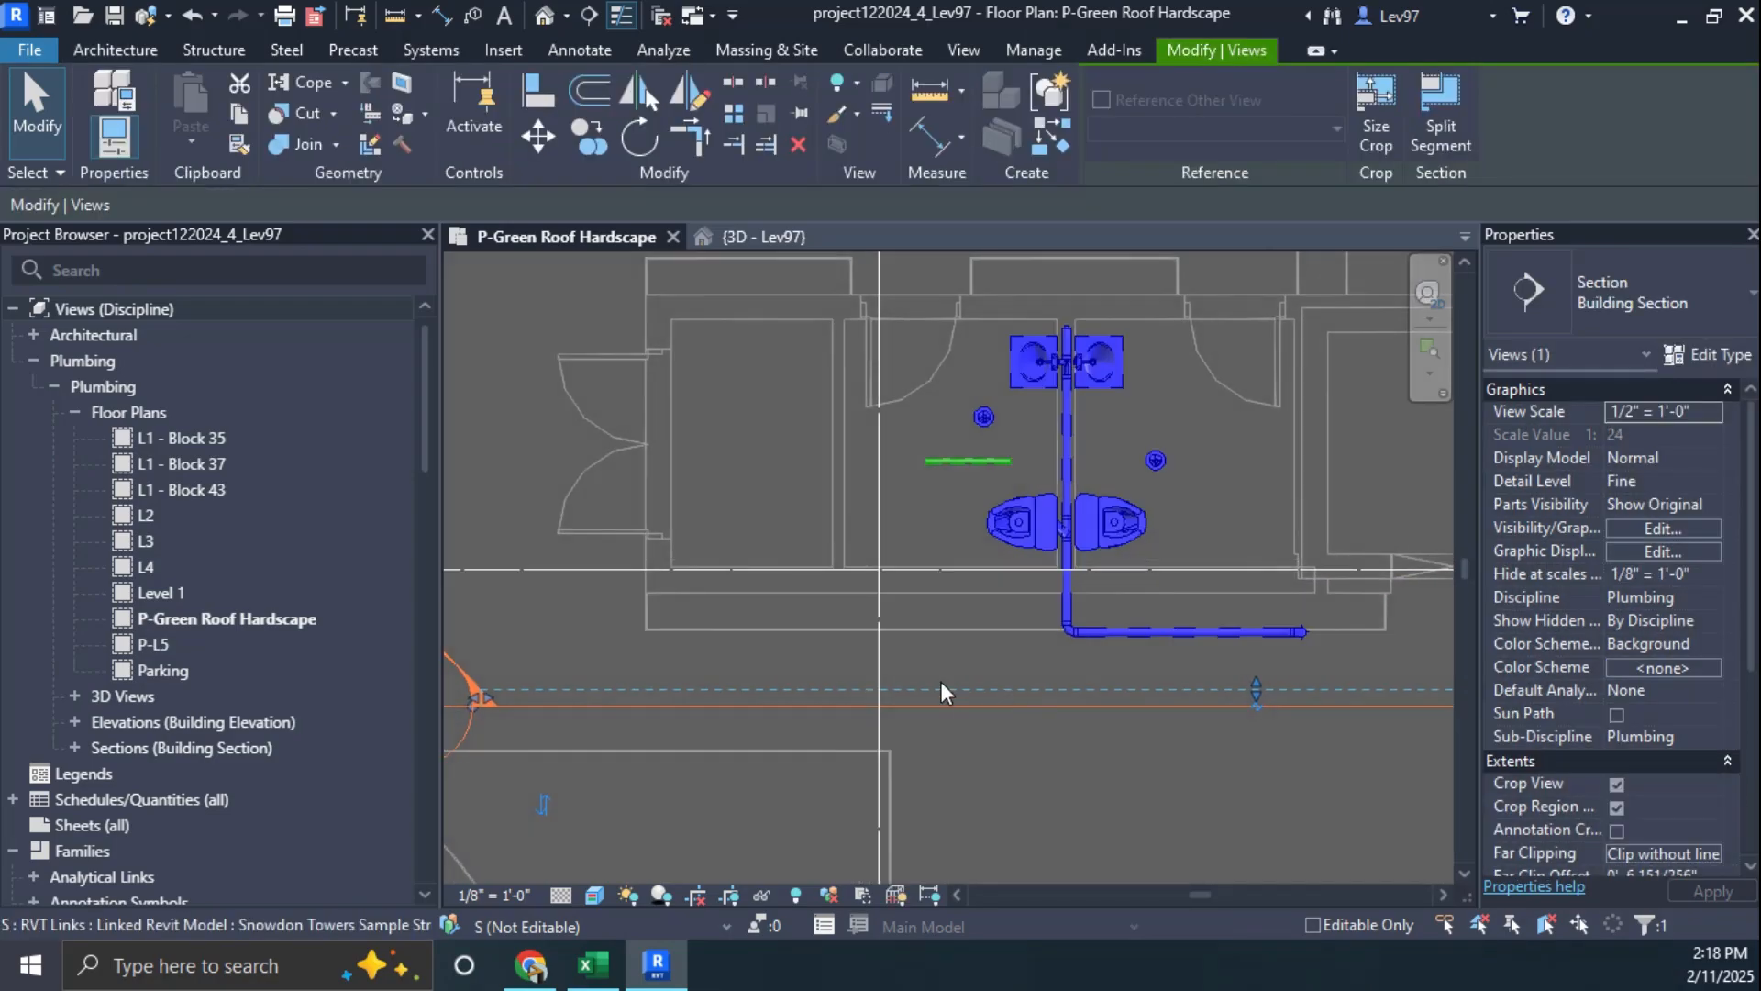
Step: Rotate the section line 90° about a new rotation center placed on the line below the bathrooms
{"action": "left_click", "coordinate": [651, 140]}
{"action": "left_click", "coordinate": [706, 205]}
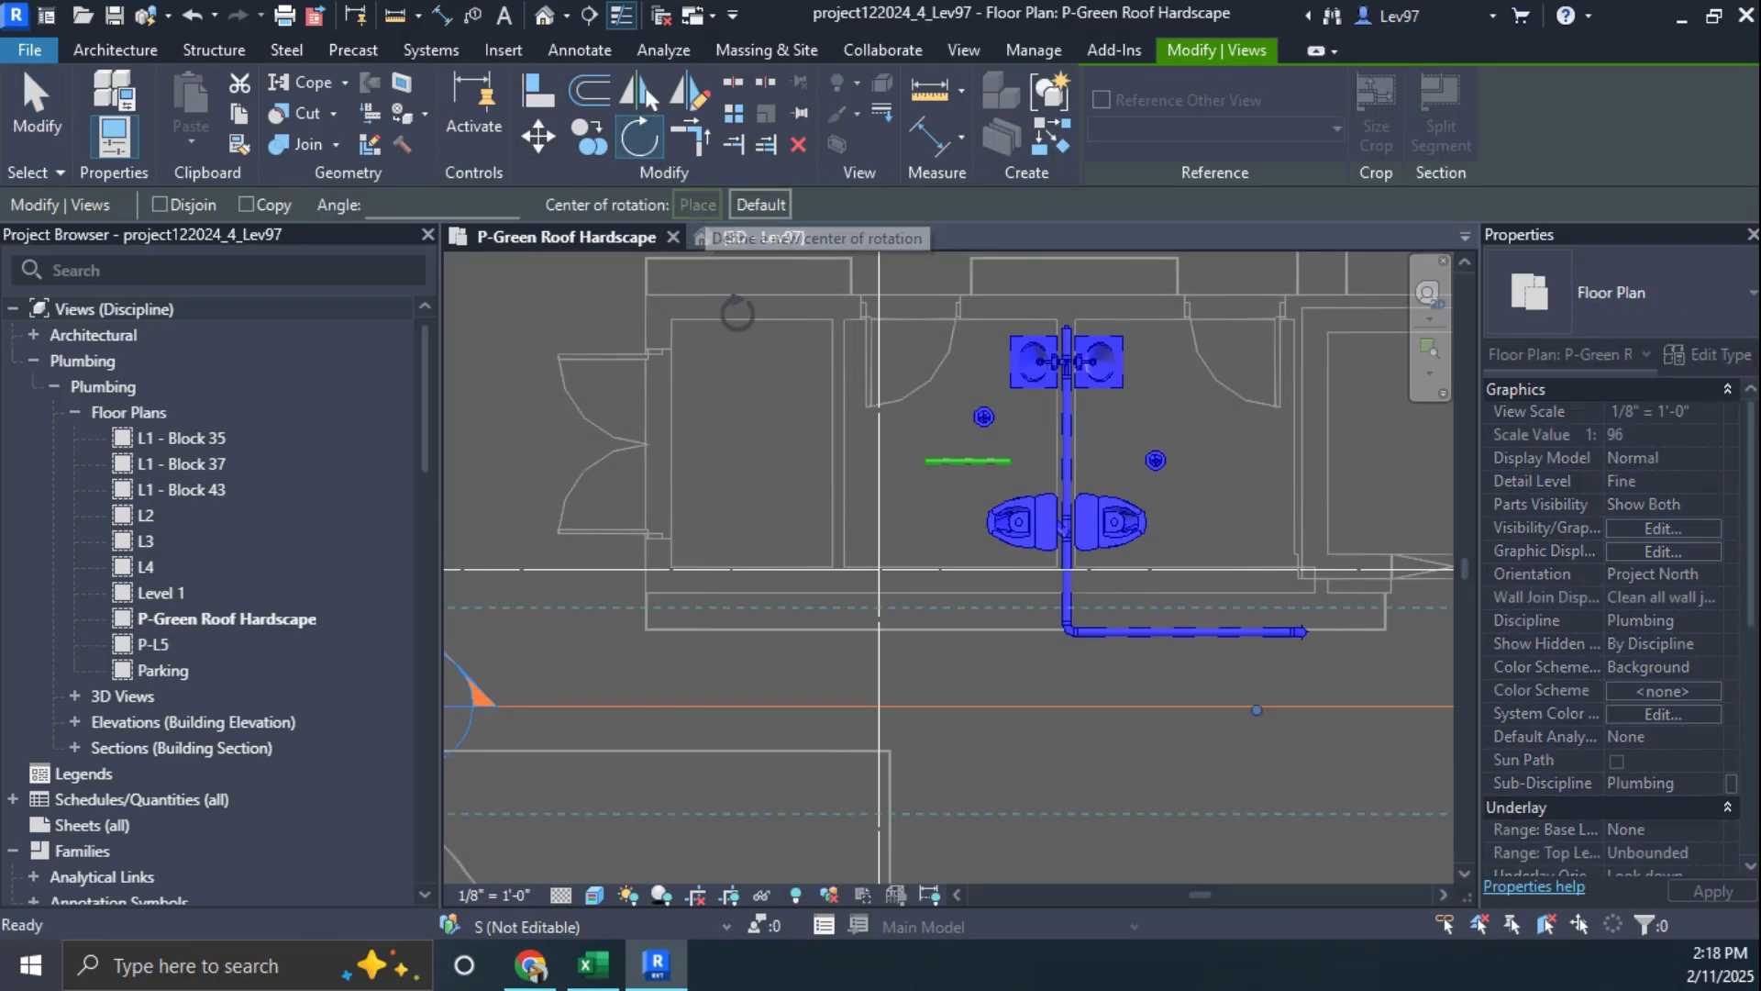
{"action": "left_click", "coordinate": [980, 706]}
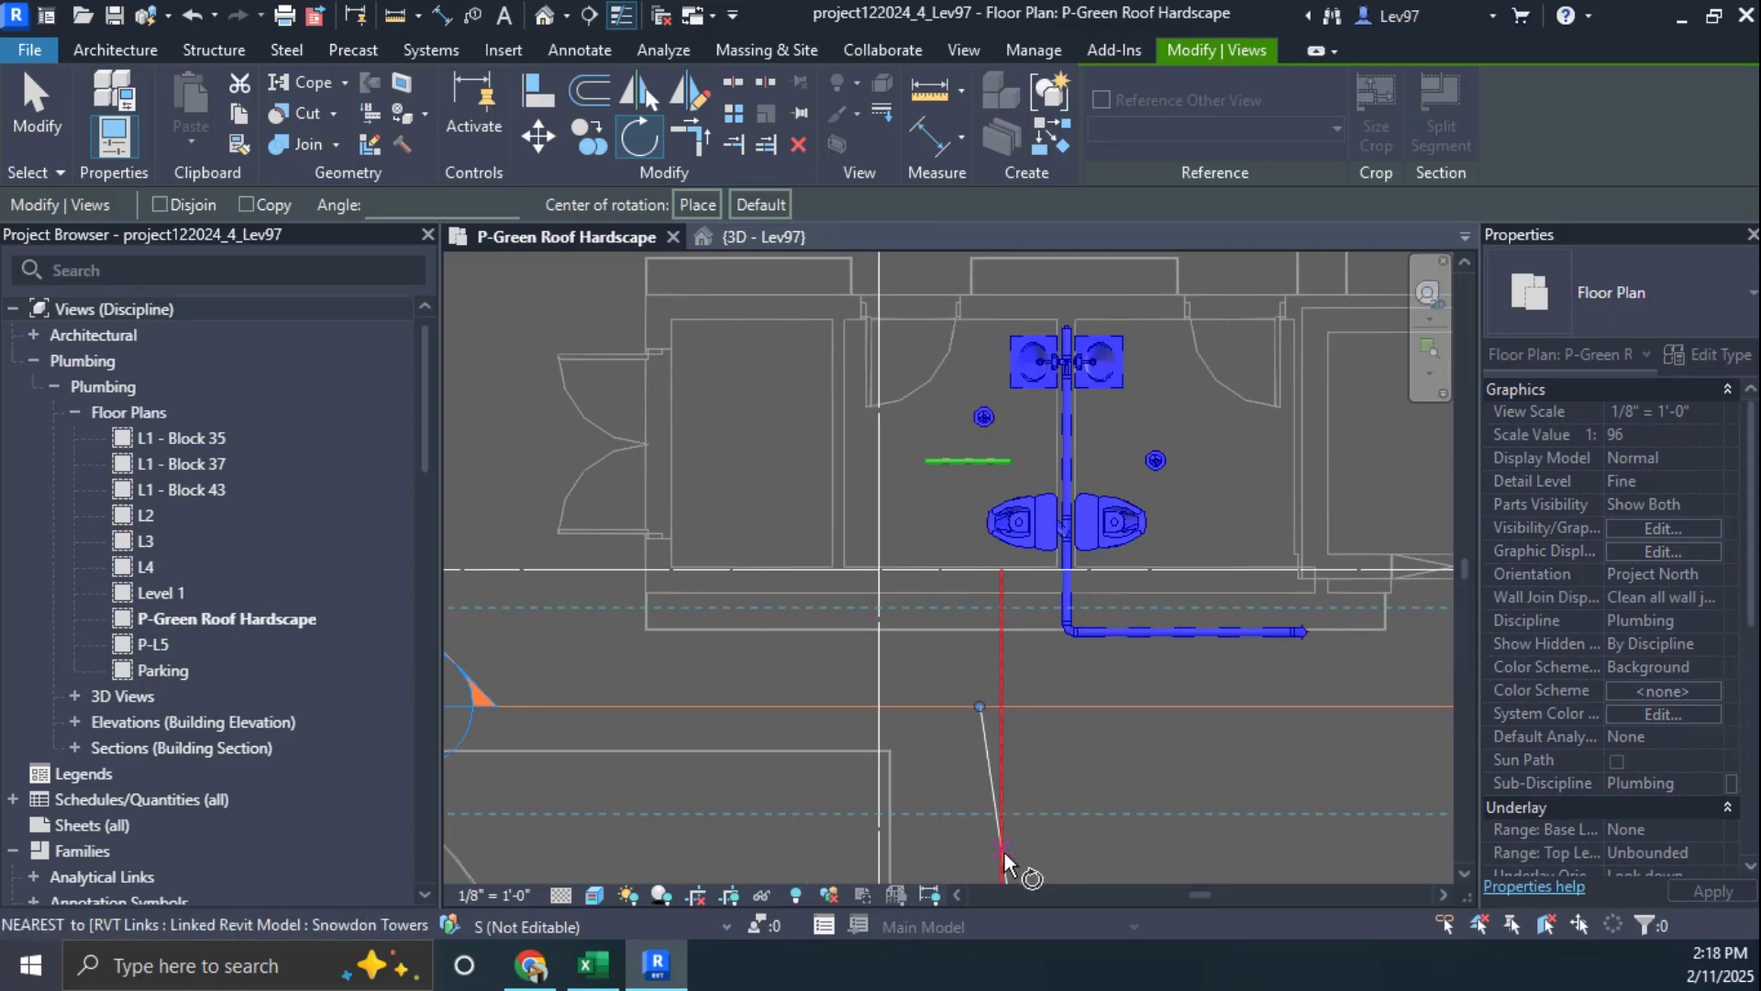
{"action": "left_click", "coordinate": [980, 811]}
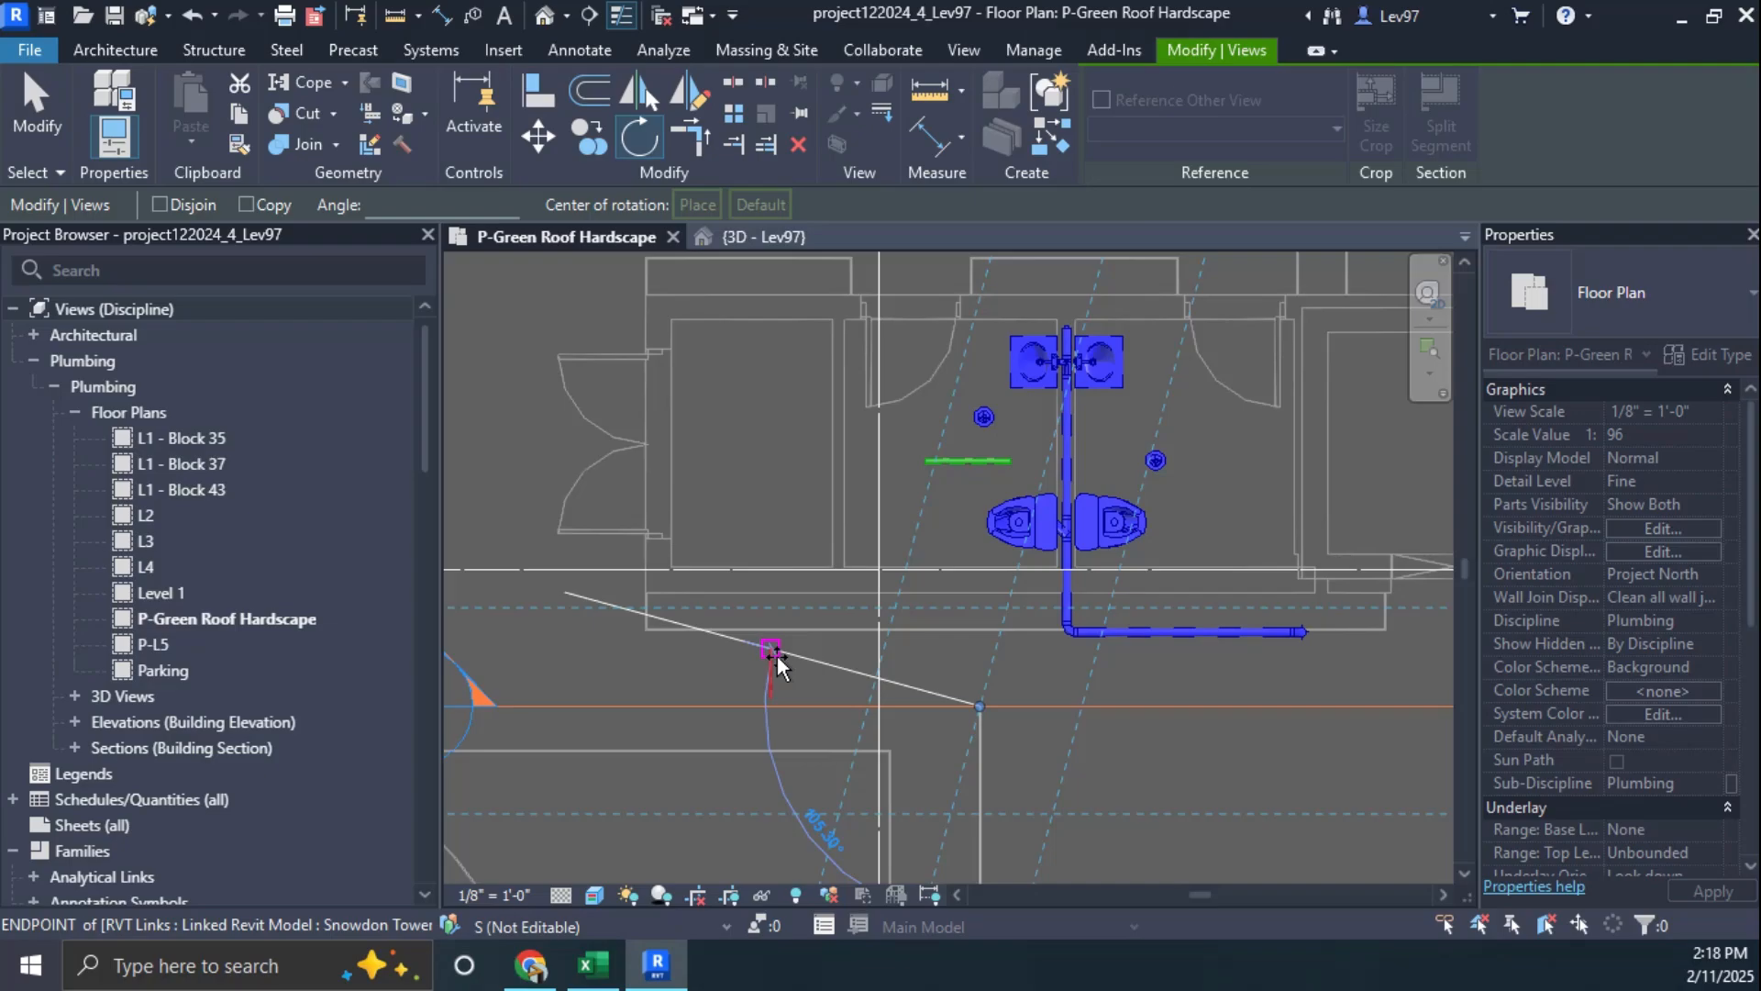
{"action": "type", "text": "90"}
{"action": "key", "text": "Return"}
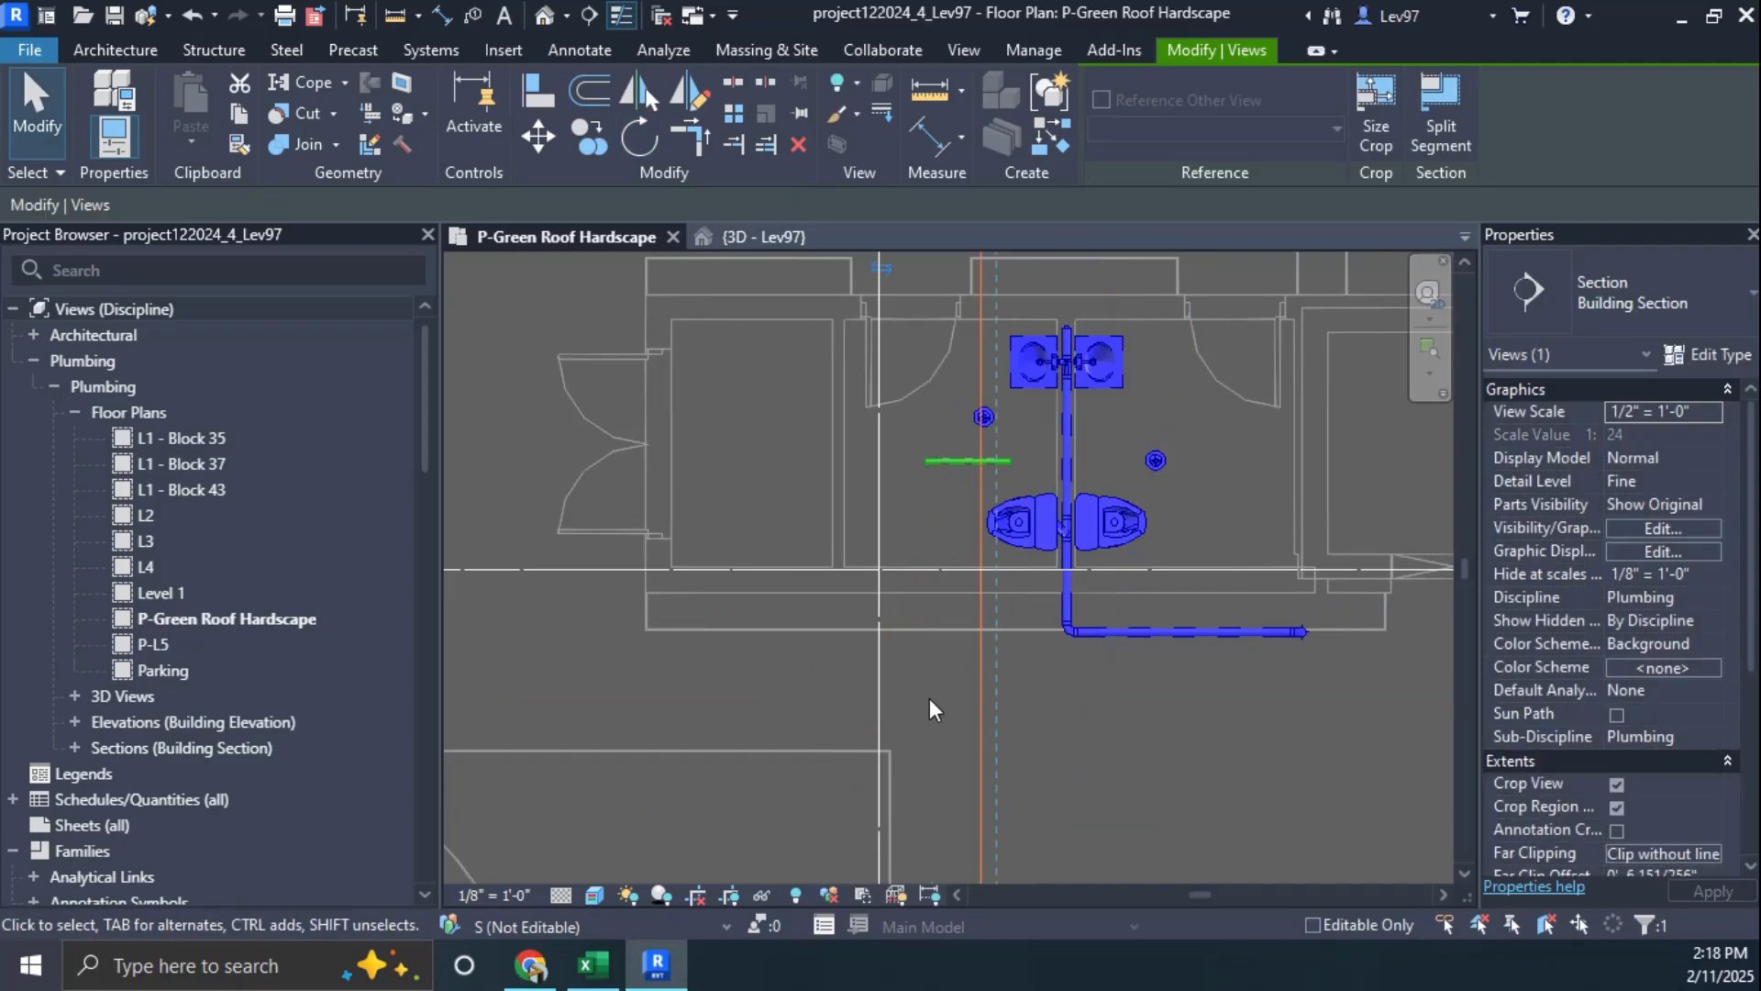
Step: Shorten the tail end of the vertical section line so it stops just below the bathroom waste piping
{"action": "scroll", "coordinate": [941, 687], "scroll_direction": "down", "scroll_amount": 3}
{"action": "scroll", "coordinate": [967, 713], "scroll_direction": "up", "scroll_amount": 6}
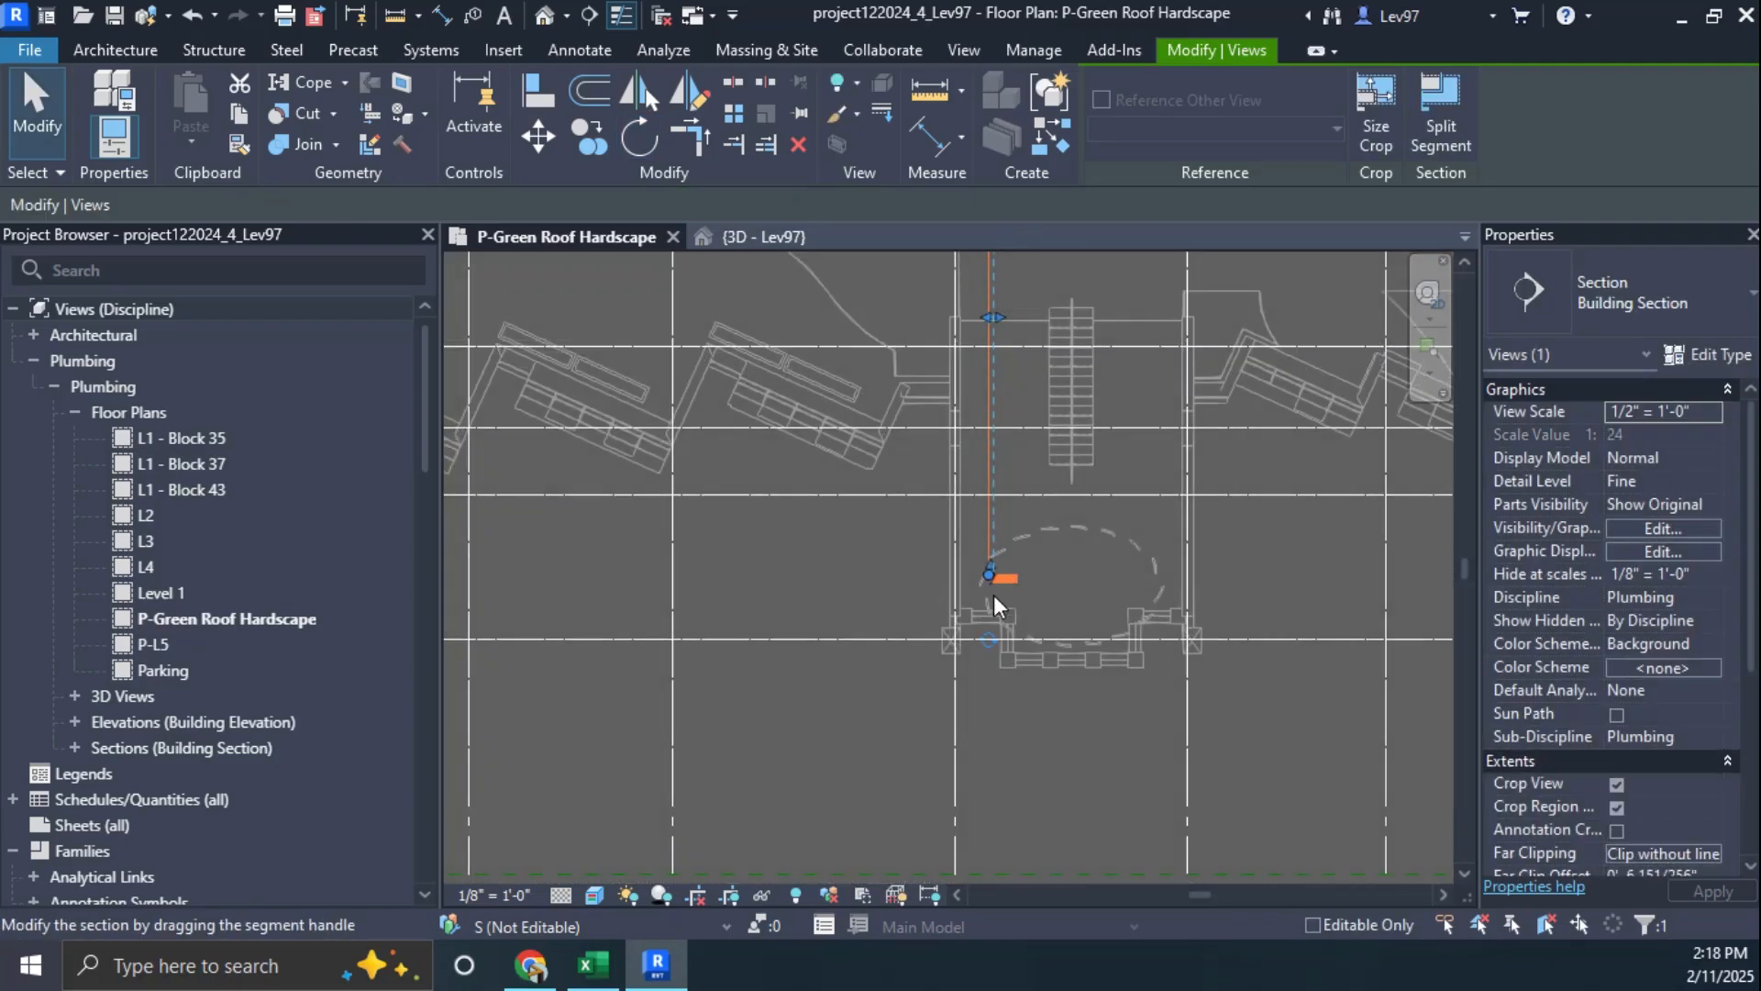
{"action": "left_click", "coordinate": [993, 581]}
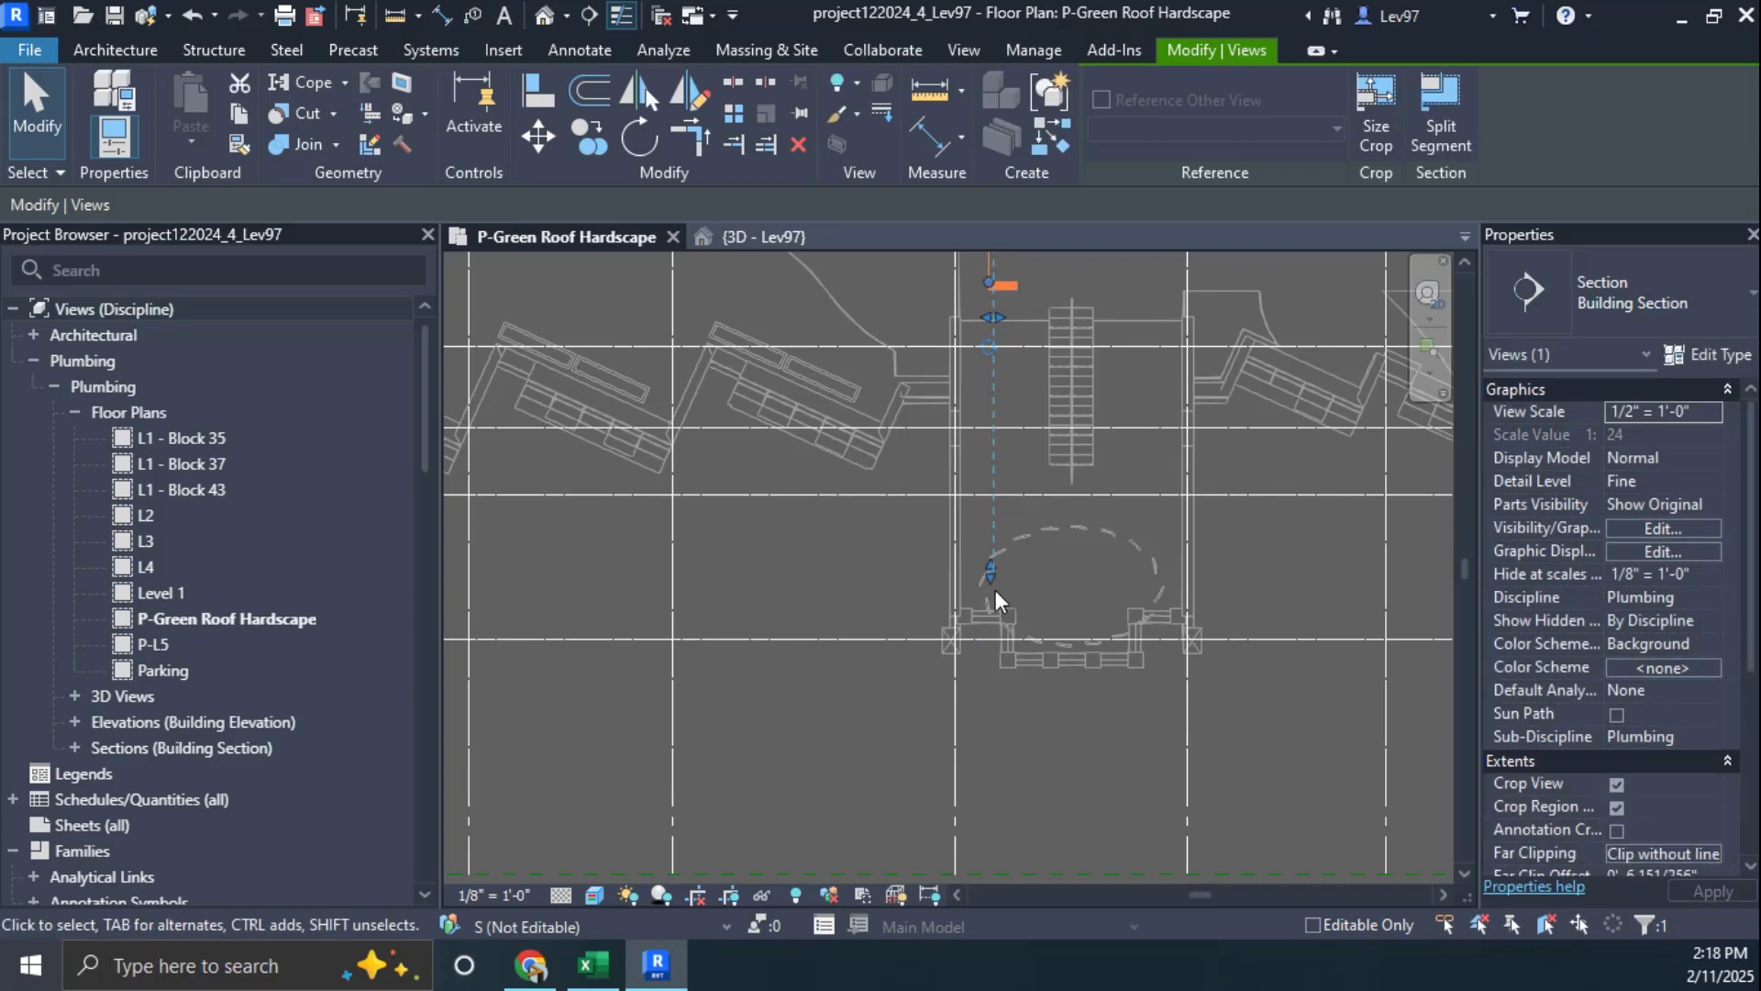
{"action": "middle_click_drag", "start_coordinate": [1137, 494], "coordinate": [1102, 678]}
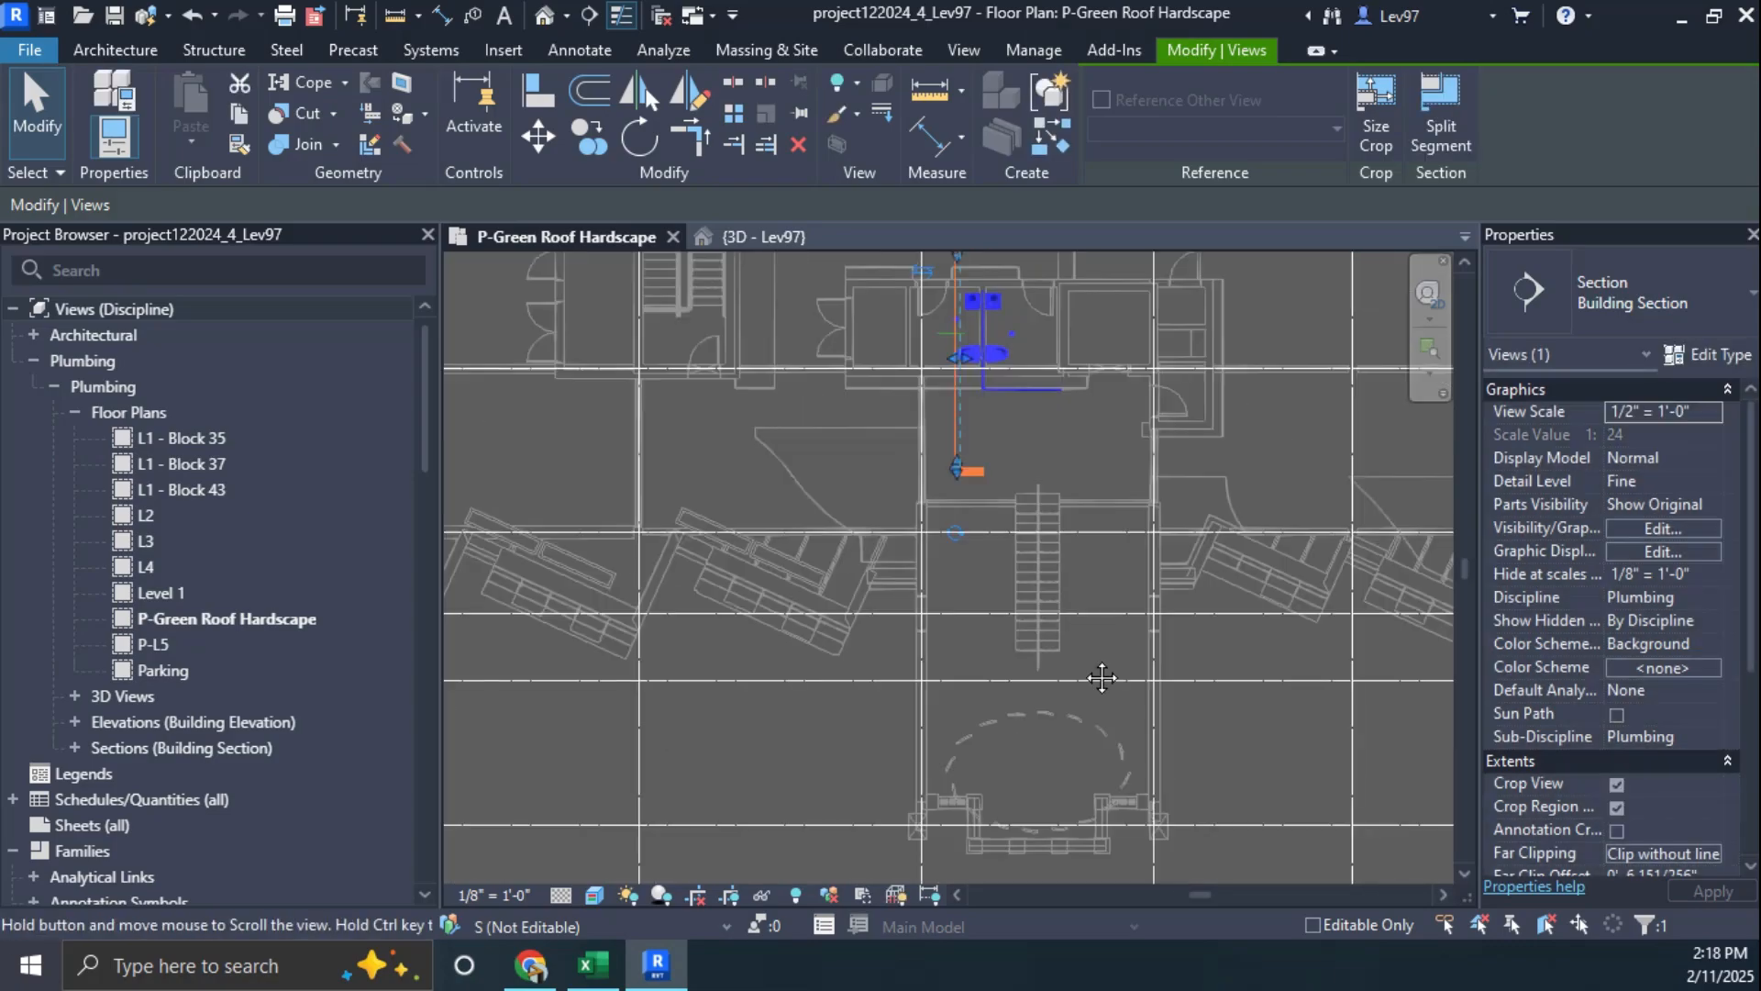
{"action": "scroll", "coordinate": [1088, 613], "scroll_direction": "up", "scroll_amount": 6}
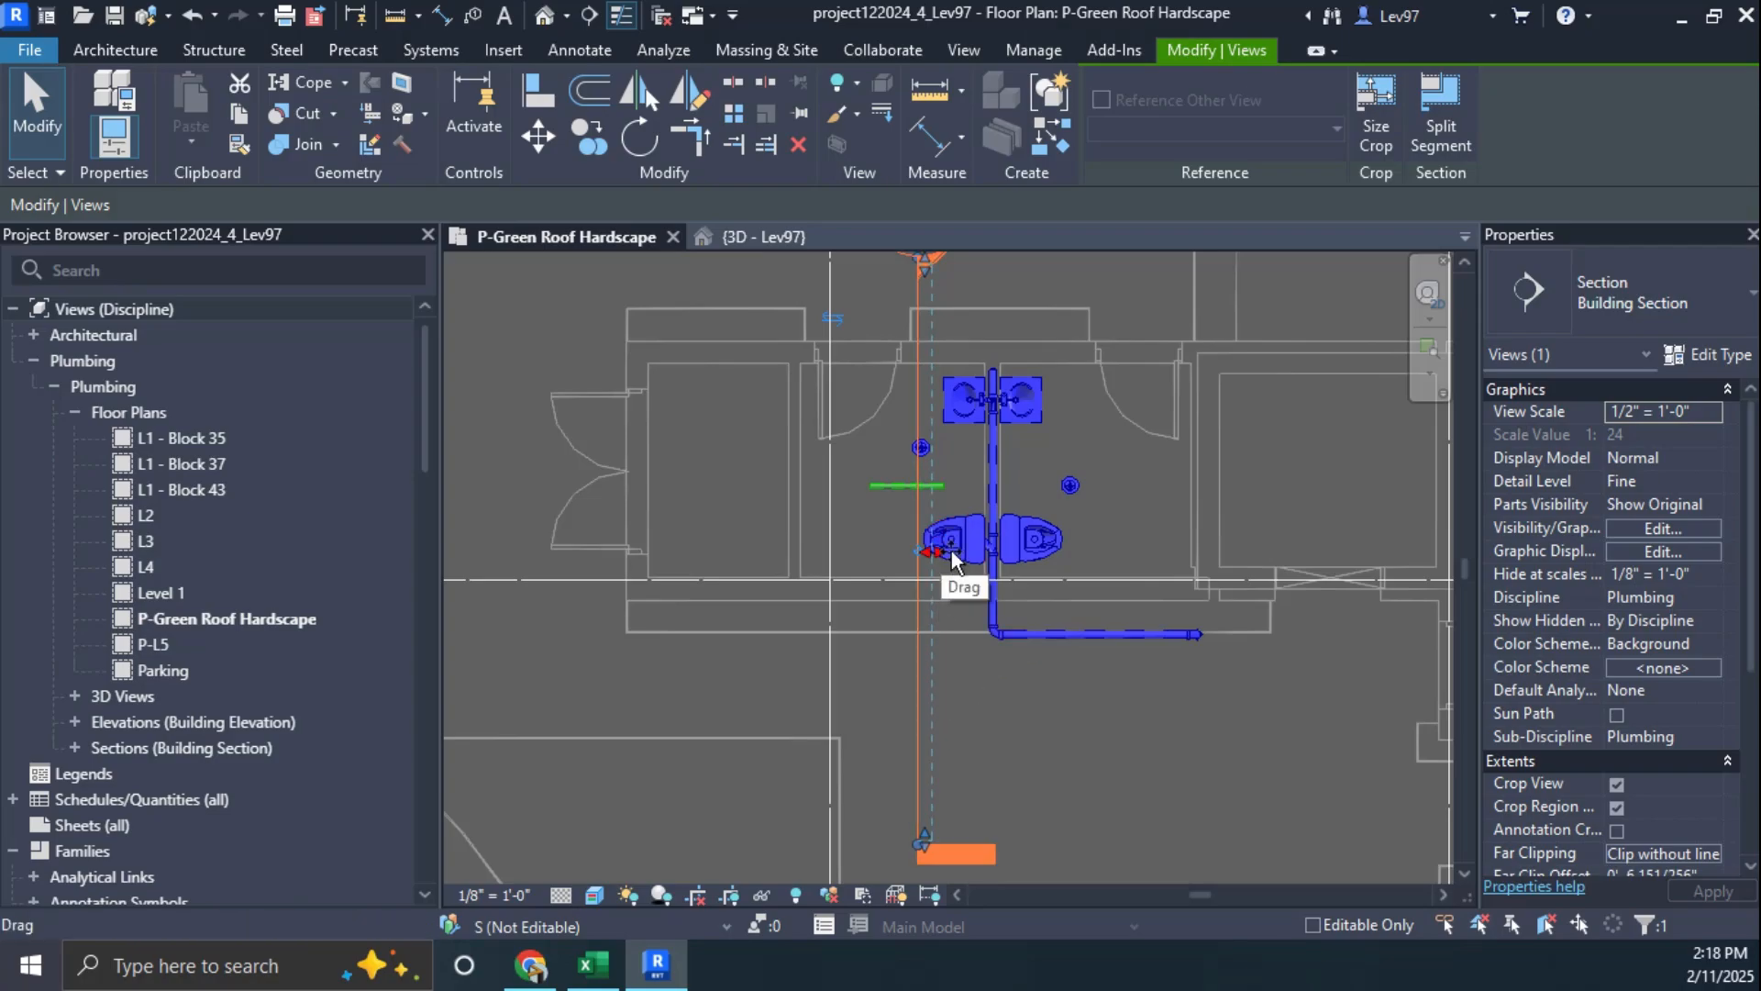
Step: Extend the section's far clip past both toilets and shift its cut line slightly toward the first toilet's bowl
{"action": "left_click_drag", "start_coordinate": [954, 560], "coordinate": [1104, 554]}
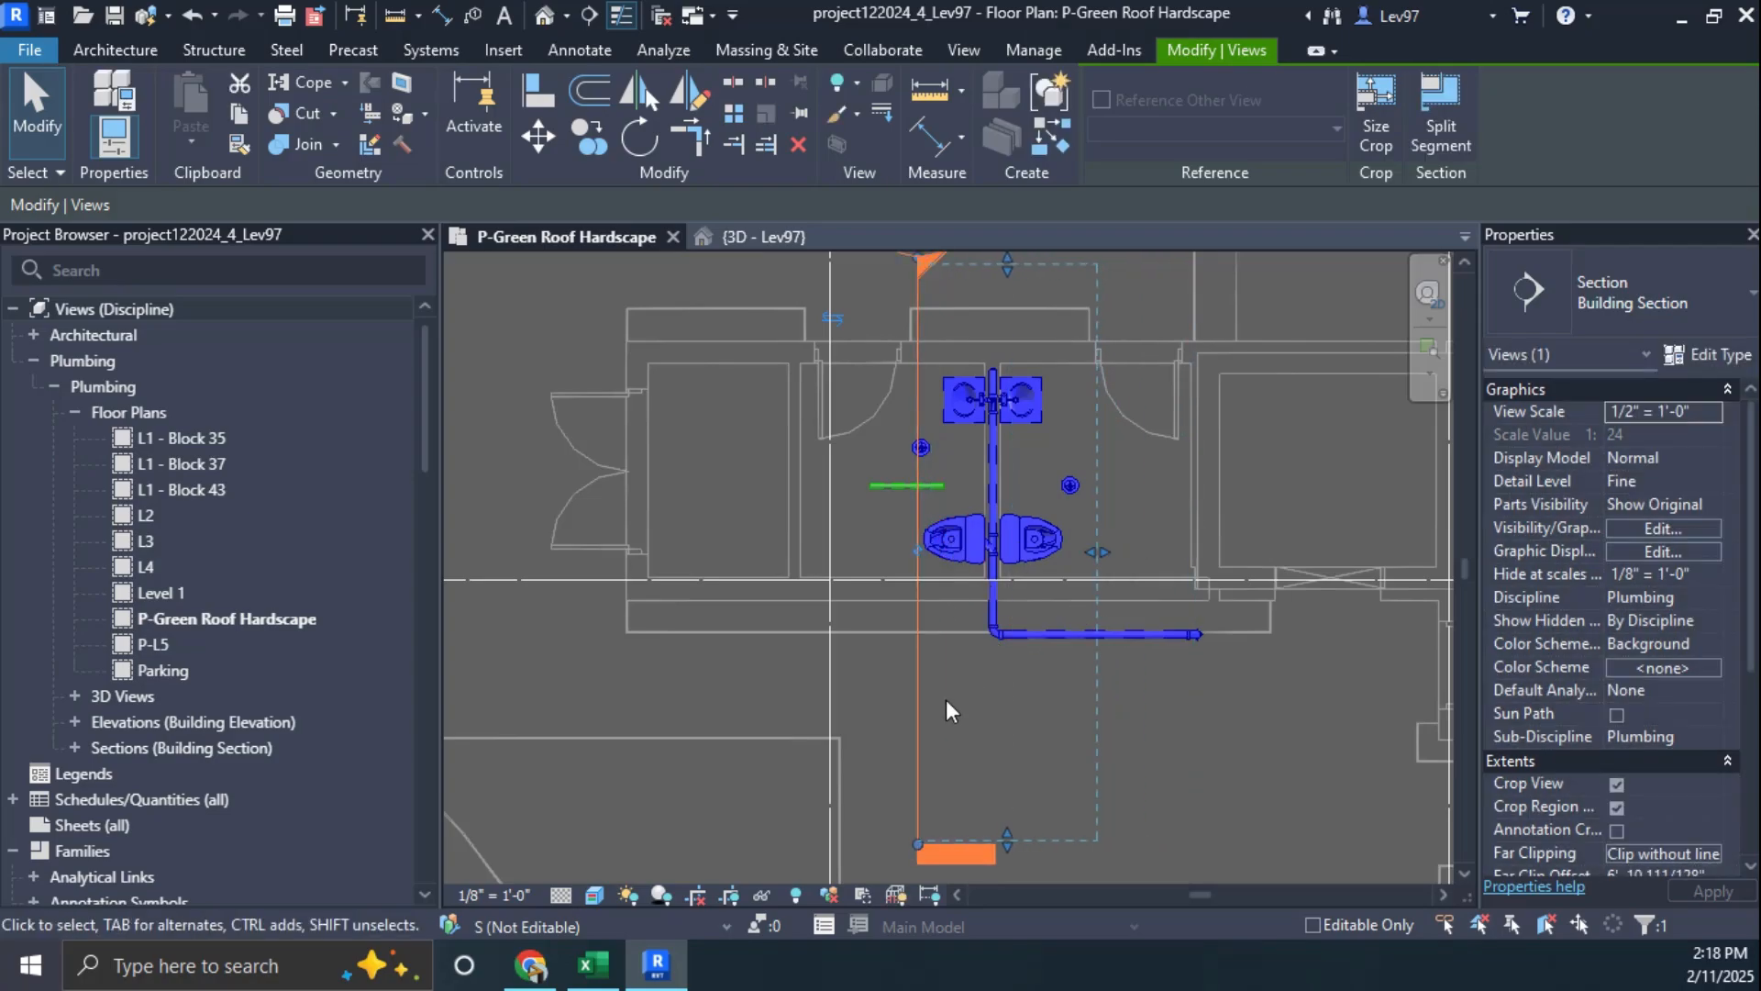
{"action": "mouse_move", "coordinate": [918, 691]}
{"action": "left_mouse_down"}
{"action": "mouse_move", "coordinate": [867, 688]}
{"action": "mouse_move", "coordinate": [934, 705]}
{"action": "left_mouse_up"}
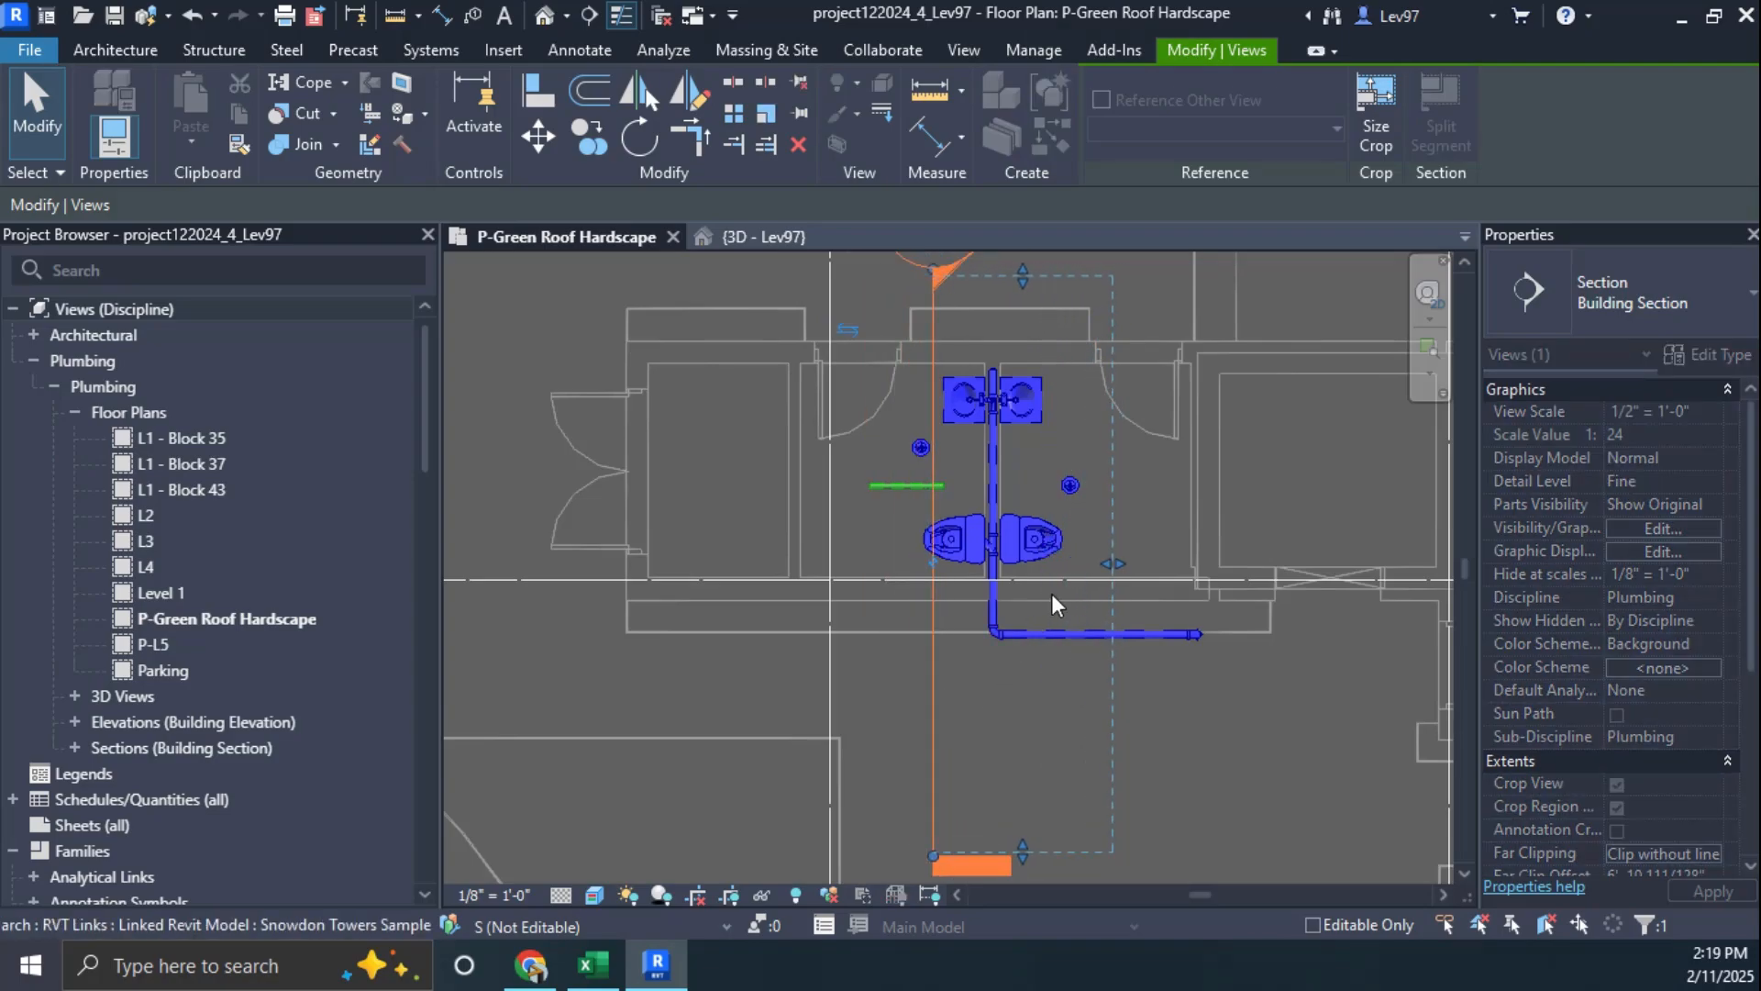
Step: Open the section's view, examine the waste piping against the roof joists and the view's extents, and return to the P-Green Roof Hardscape plan
{"action": "right_click", "coordinate": [945, 670]}
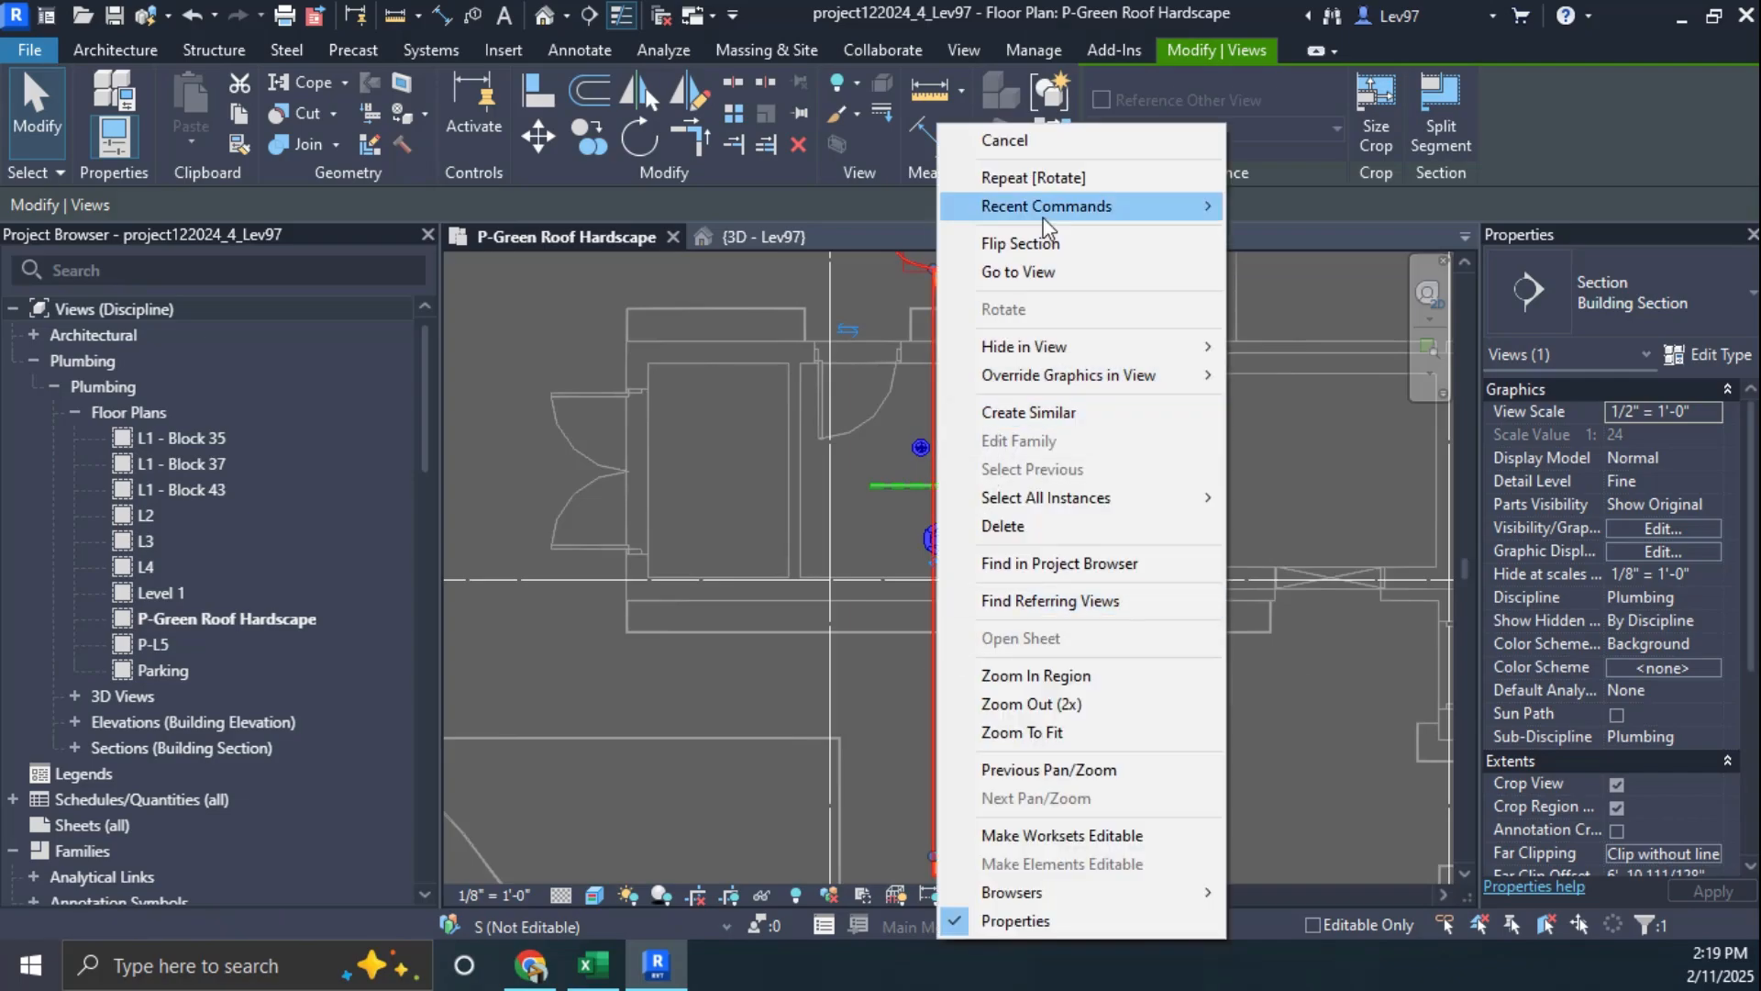
{"action": "left_click", "coordinate": [1044, 270]}
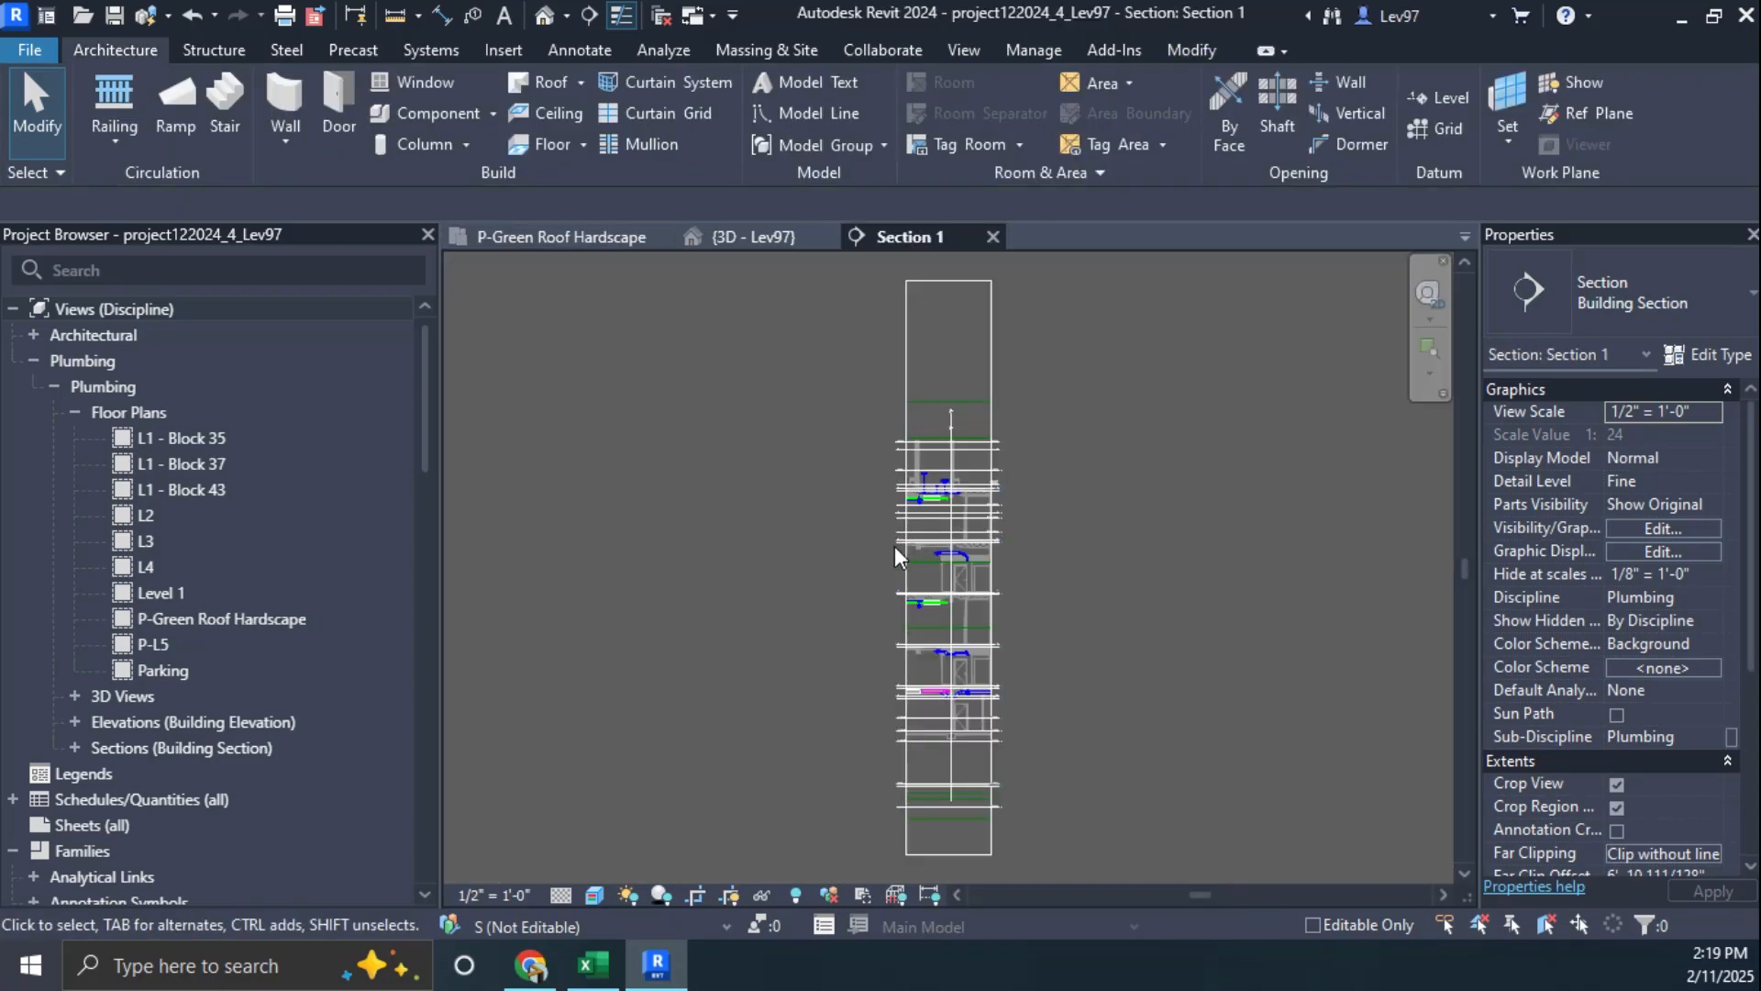
{"action": "scroll", "coordinate": [934, 508], "scroll_direction": "up", "scroll_amount": 5}
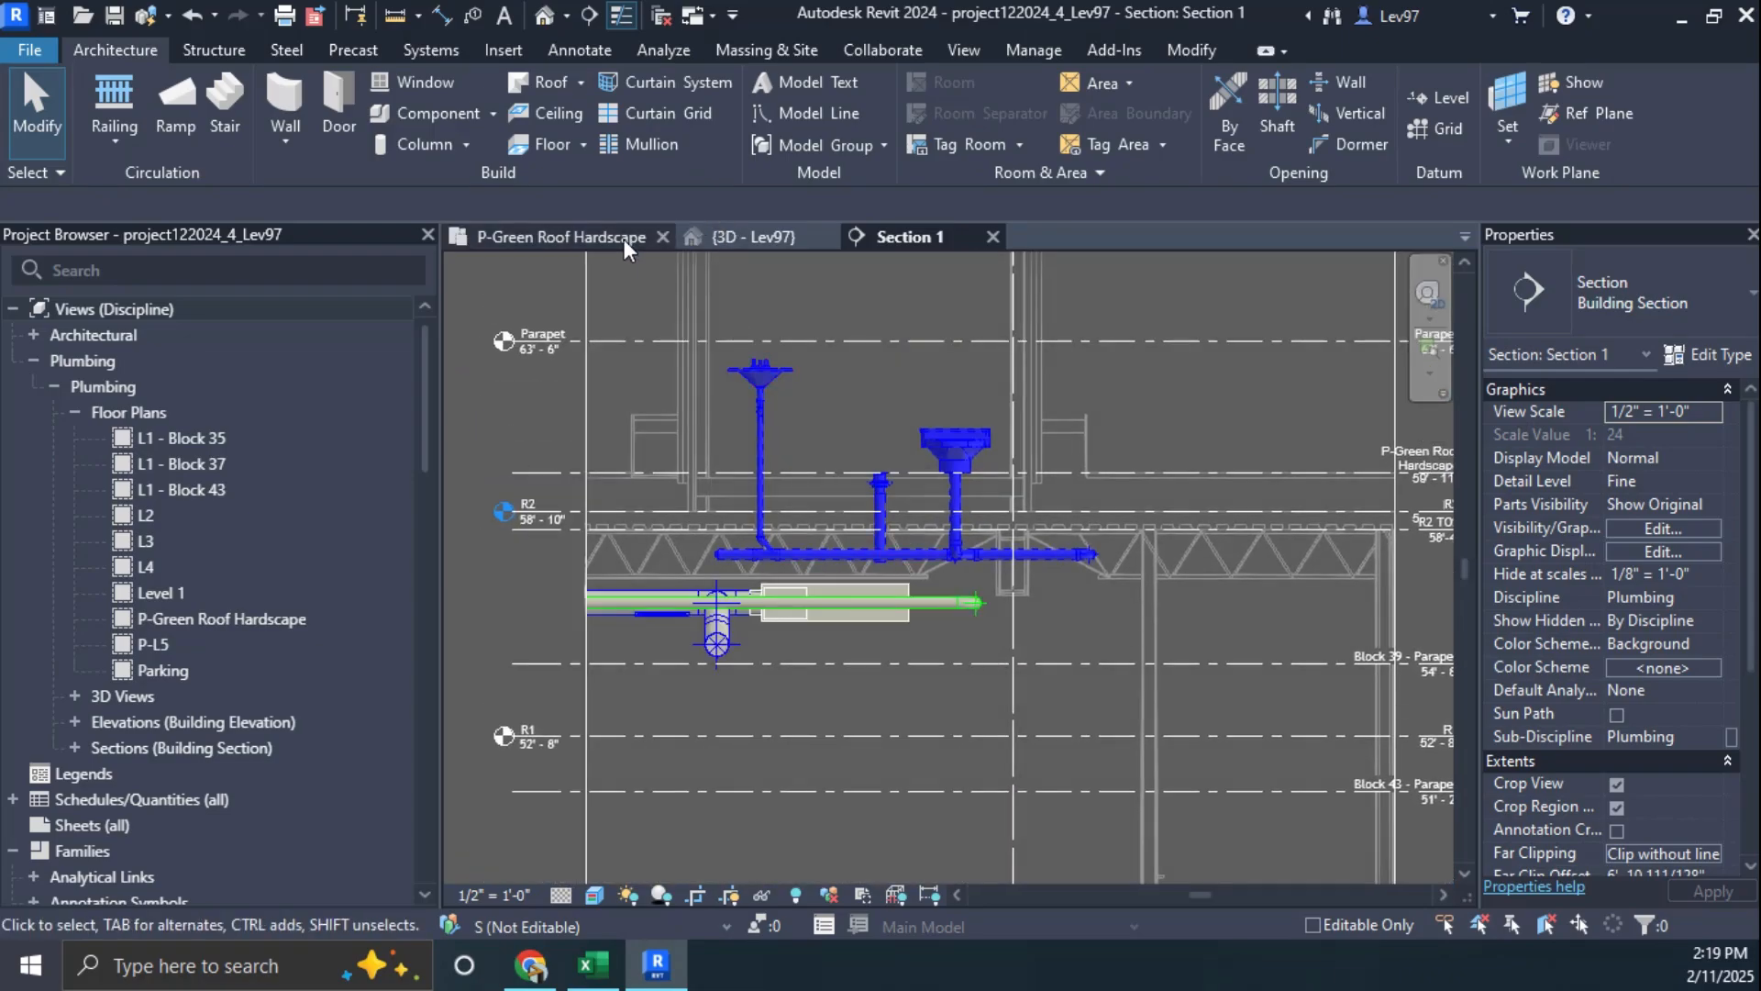
{"action": "scroll", "coordinate": [1640, 651], "scroll_direction": "down", "scroll_amount": 3}
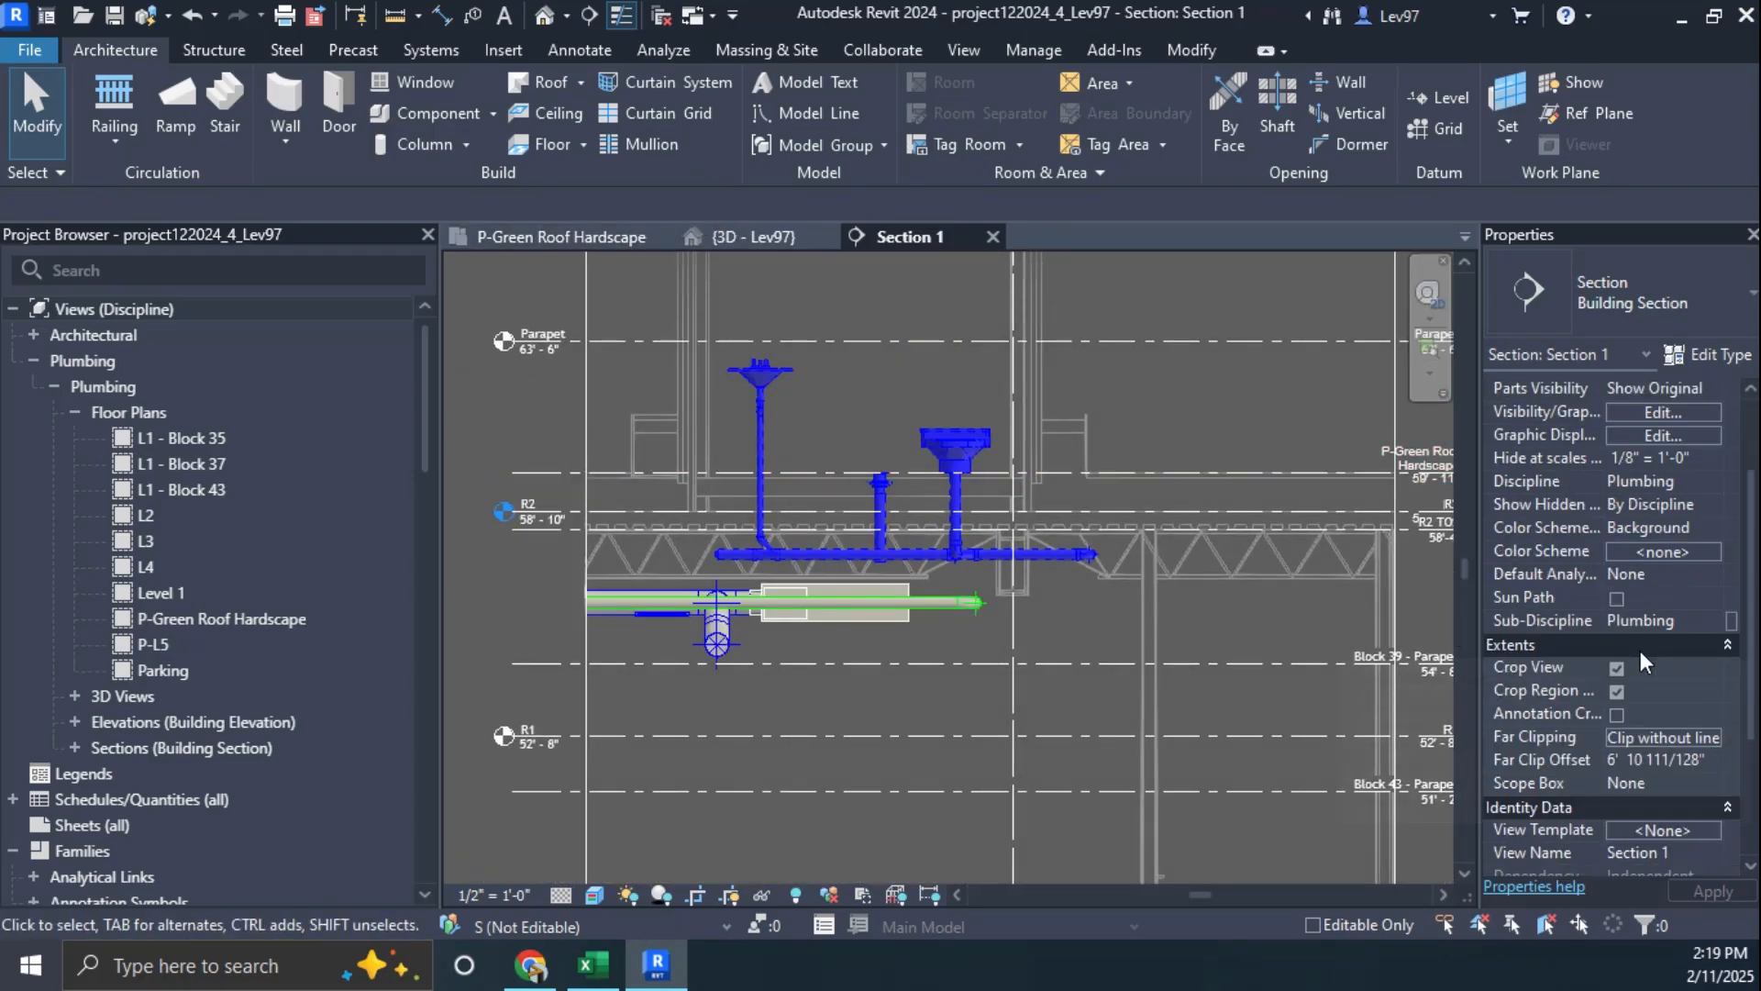
{"action": "scroll", "coordinate": [1644, 616], "scroll_direction": "down", "scroll_amount": 2}
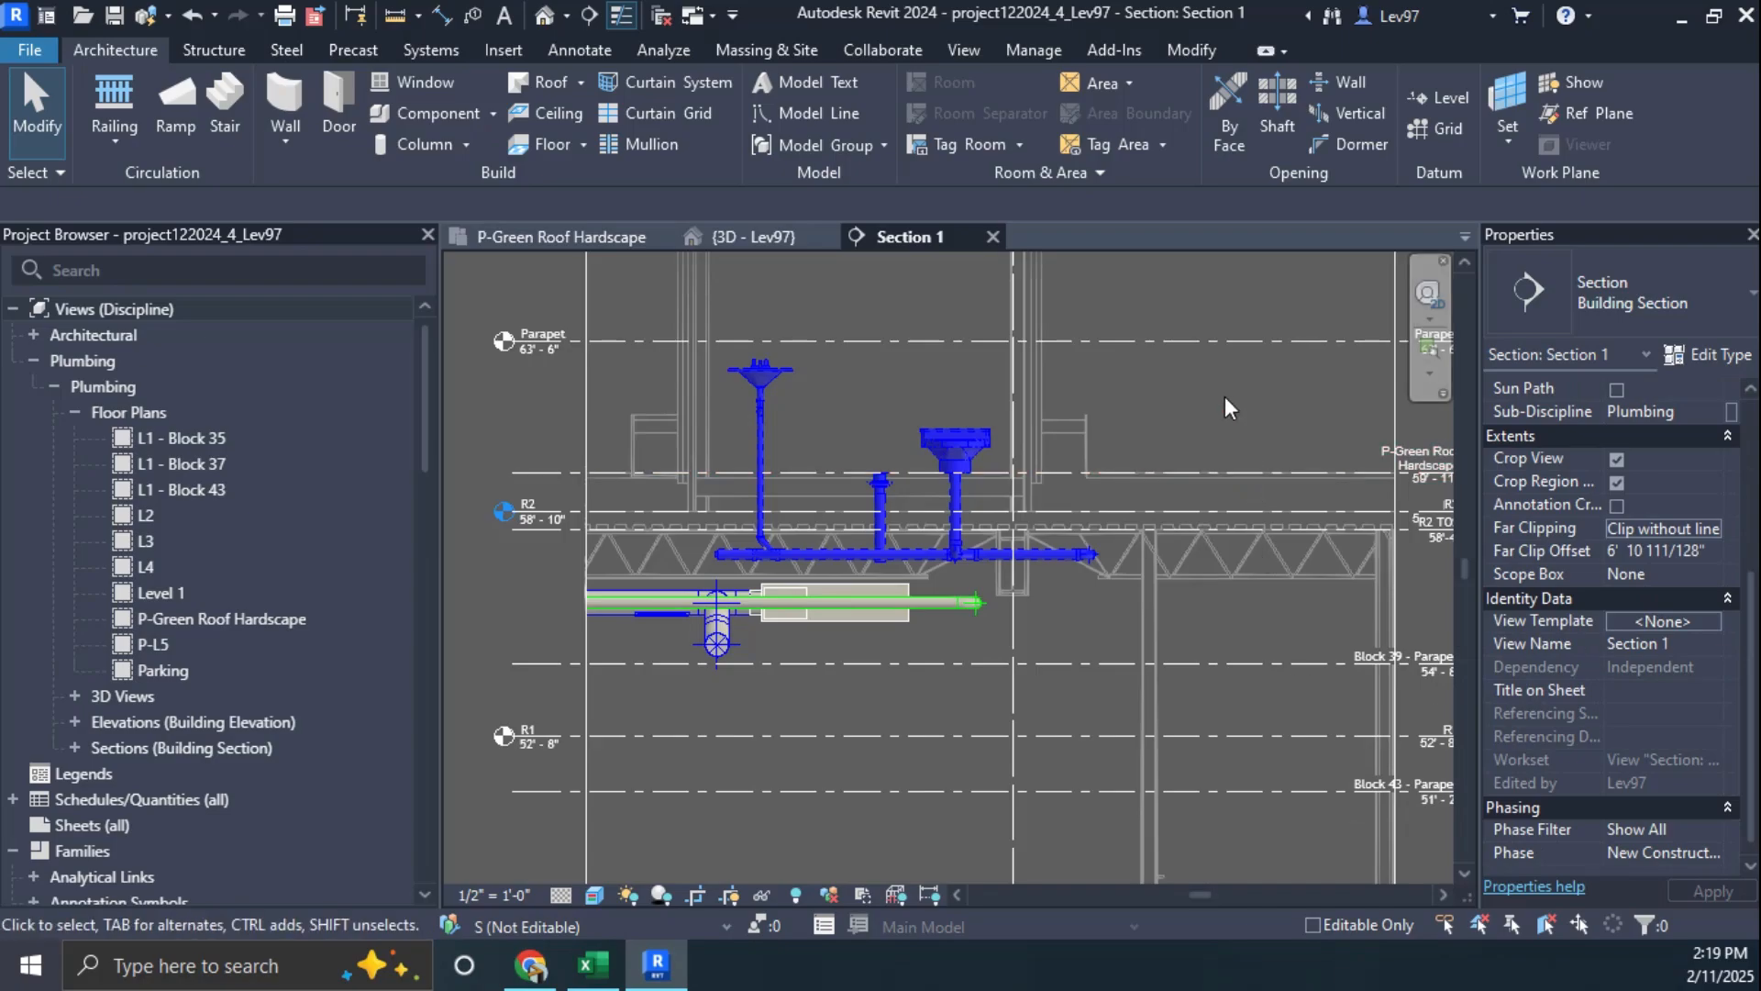
{"action": "left_click", "coordinate": [596, 235]}
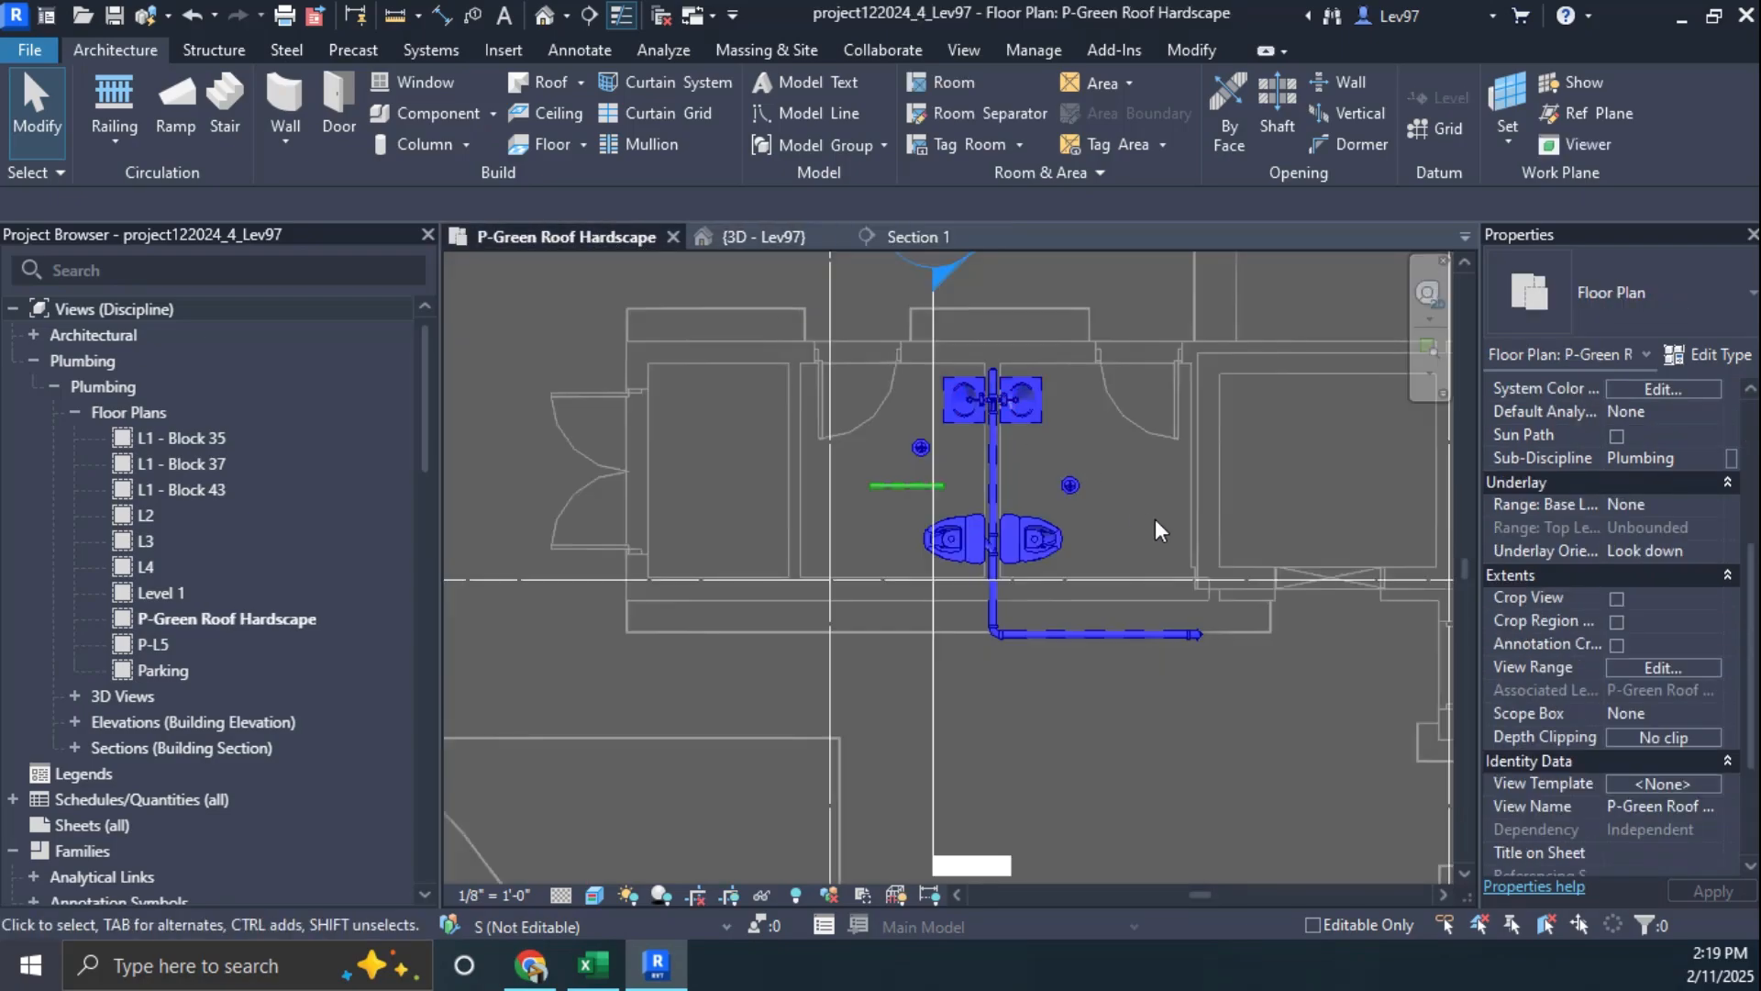
Step: Check the view range settings of the P-Green Roof Hardscape plan and dismiss them without changes
{"action": "left_click", "coordinate": [1132, 501]}
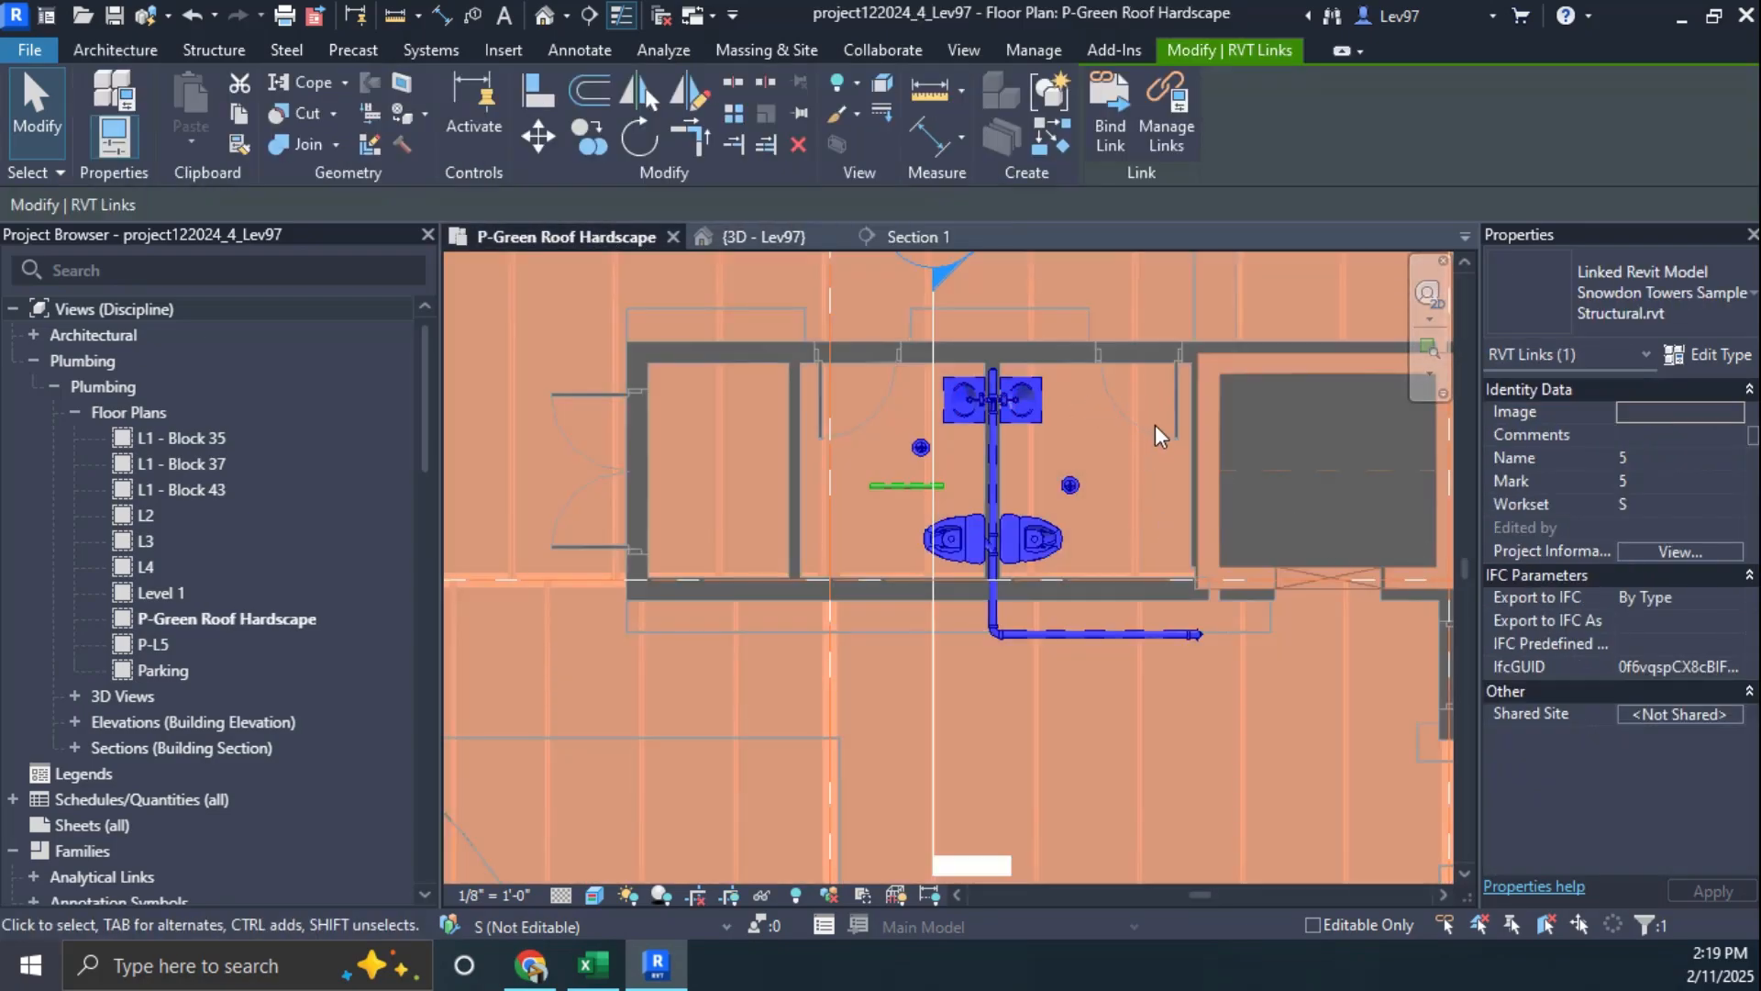
{"action": "key", "text": "Escape"}
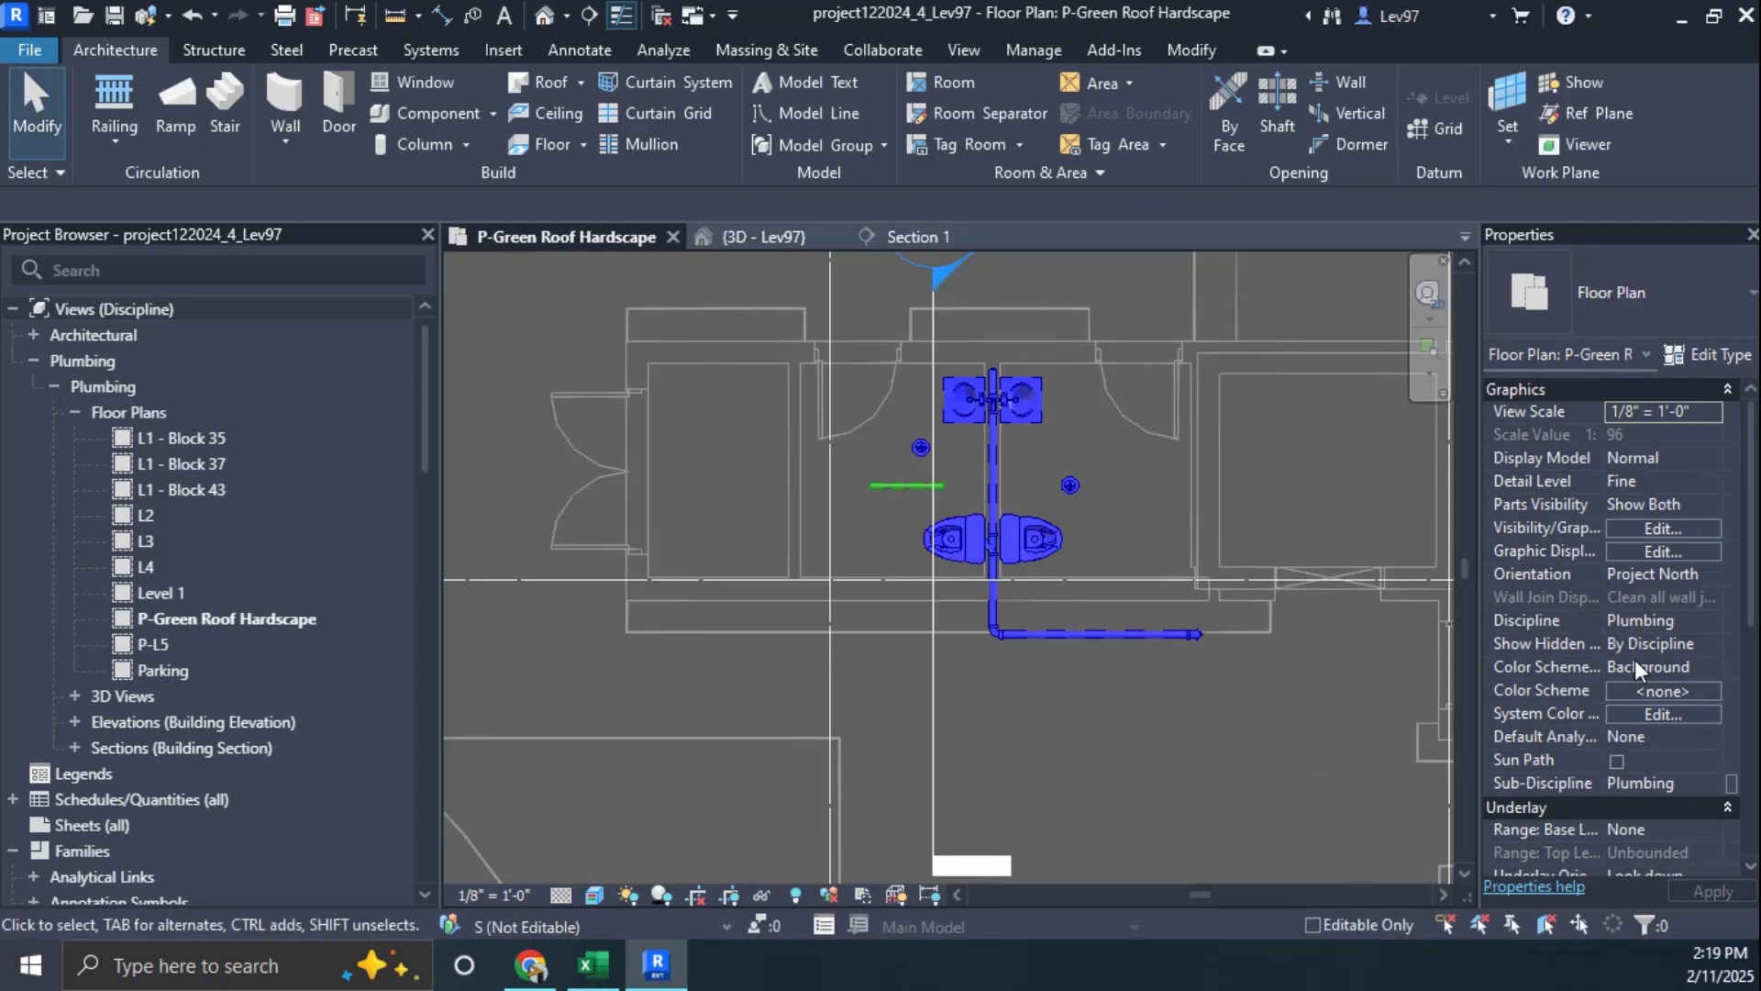
{"action": "scroll", "coordinate": [1592, 658], "scroll_direction": "down", "scroll_amount": 4}
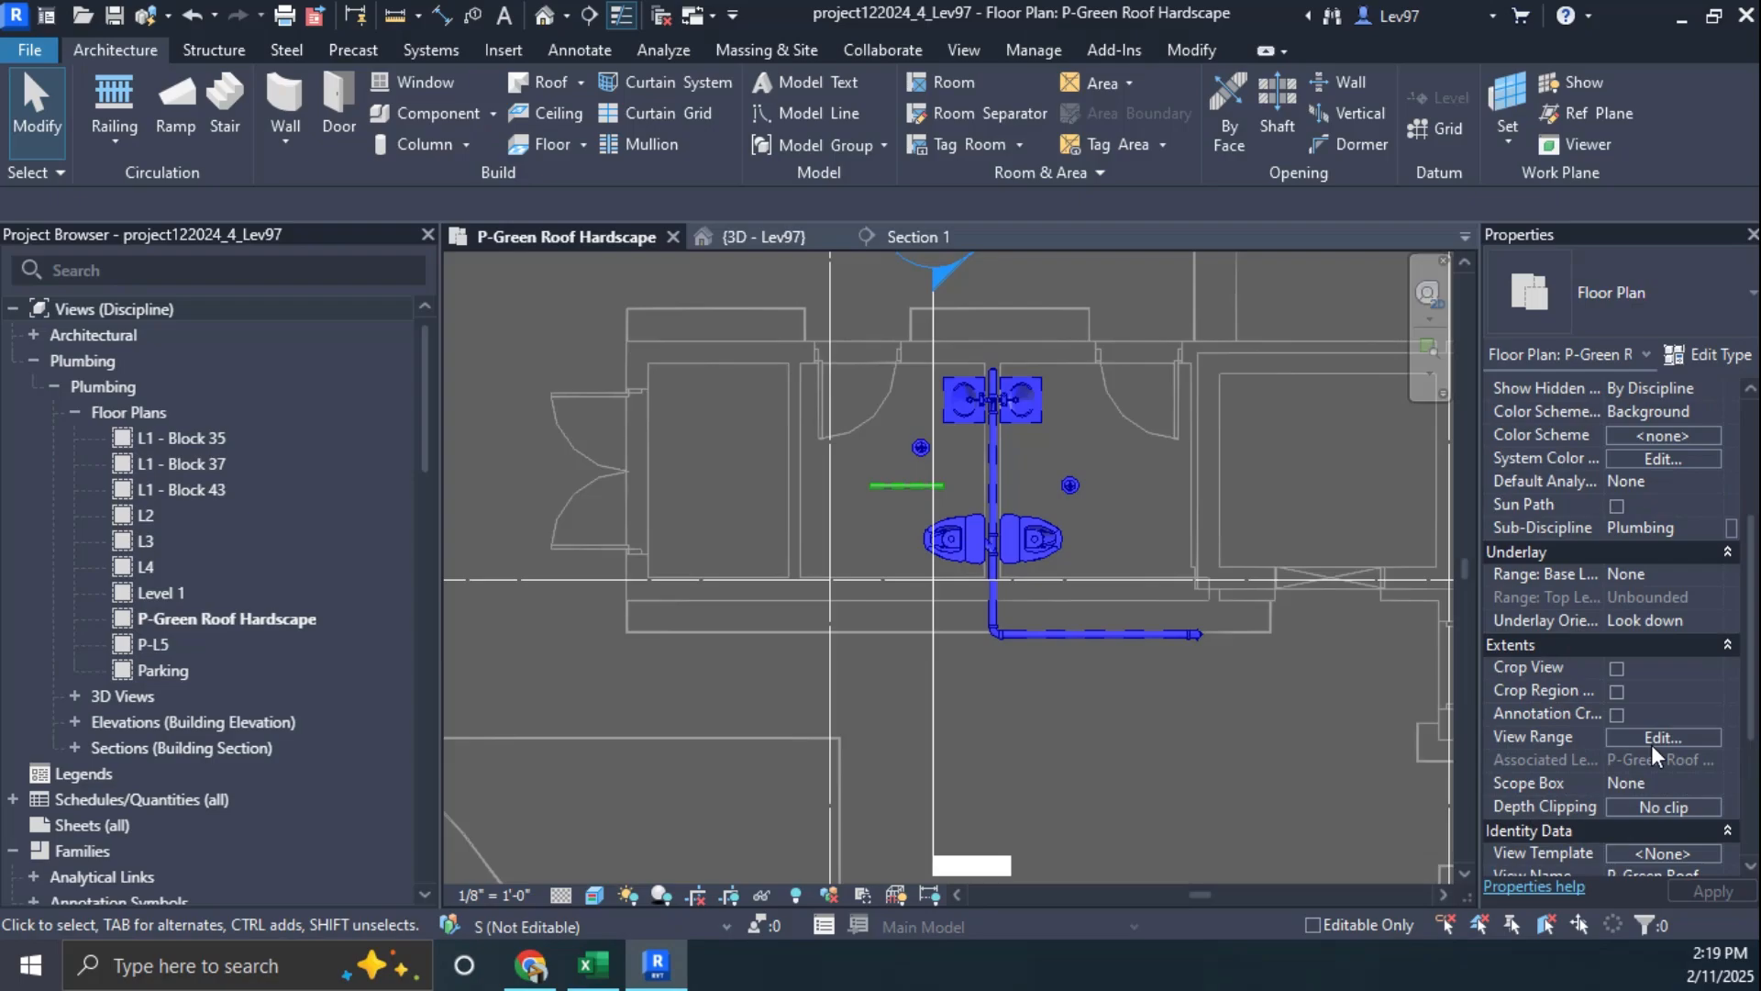
{"action": "left_click", "coordinate": [1663, 737]}
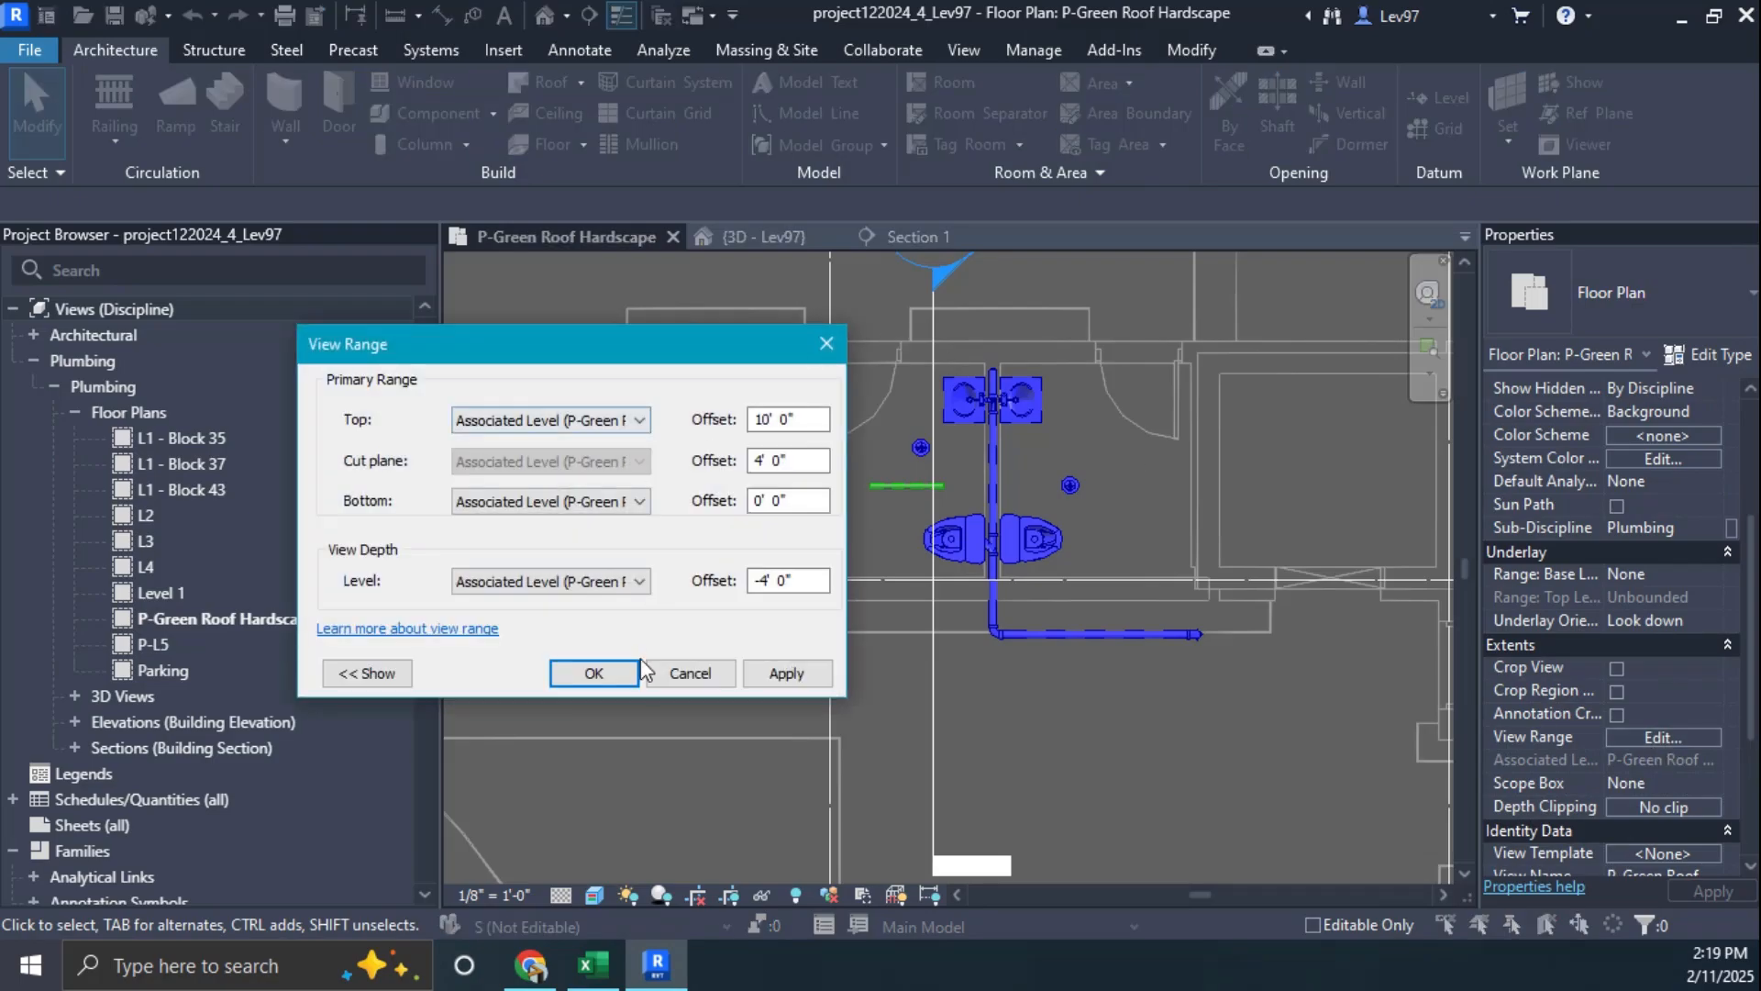
{"action": "left_click", "coordinate": [692, 674]}
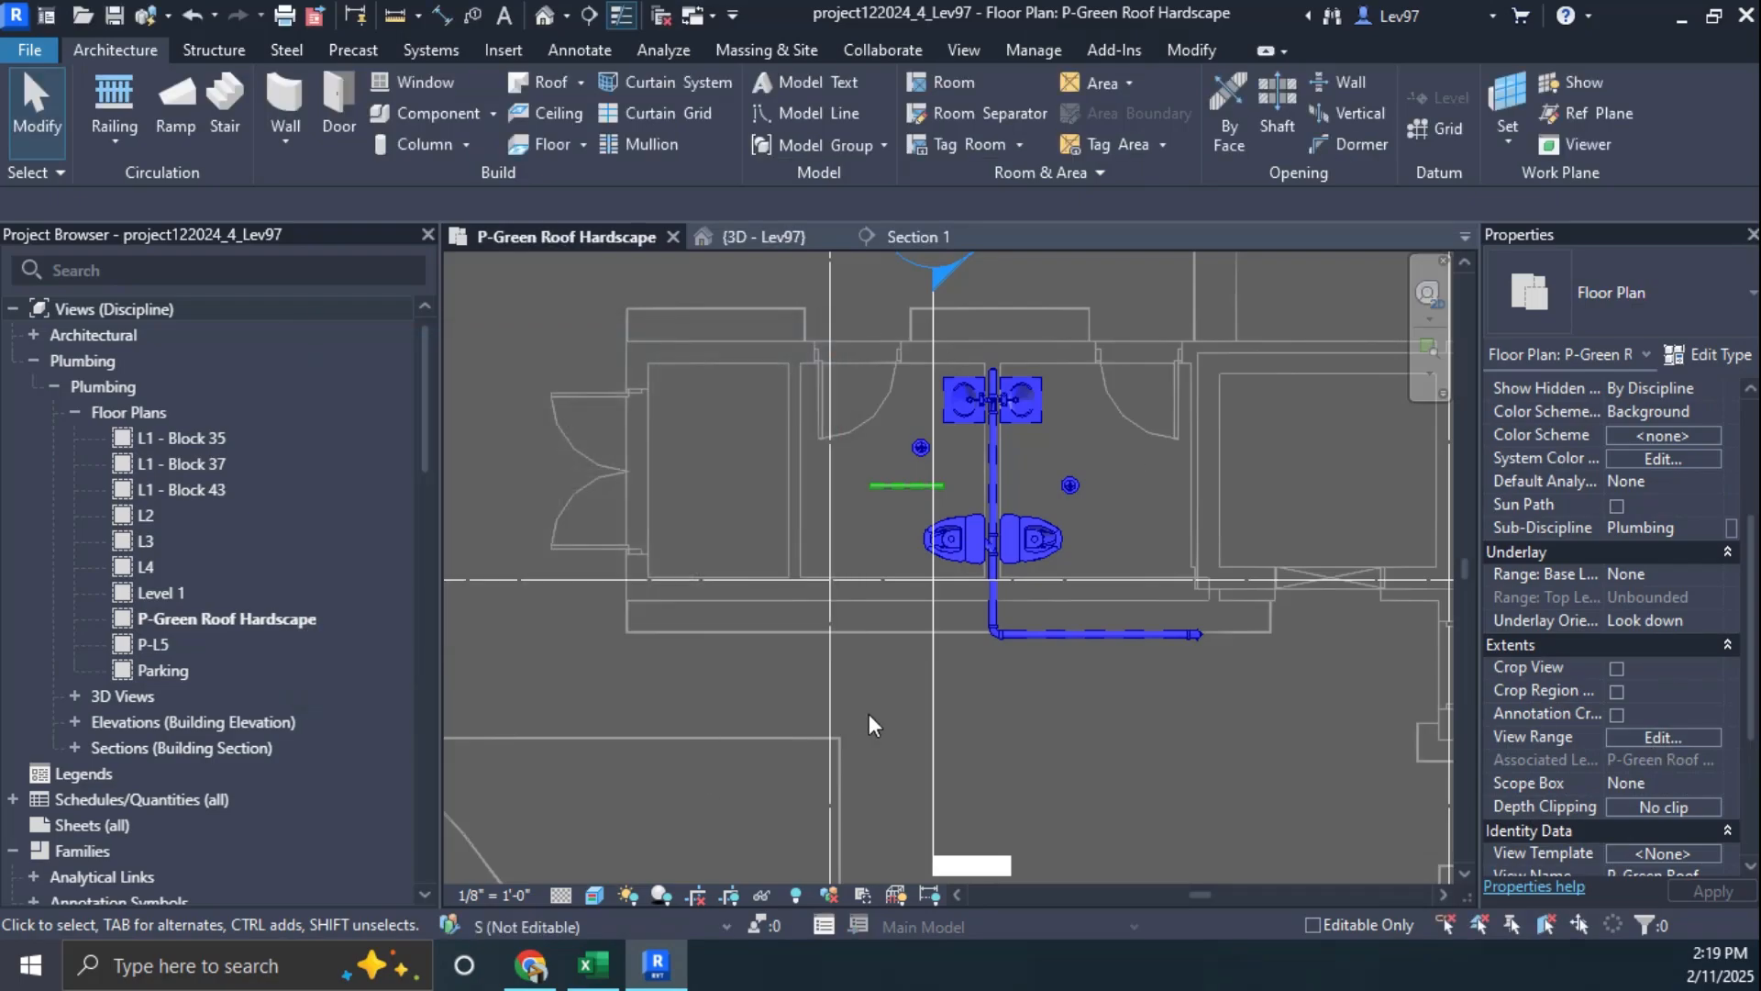
Step: Set the section's far clip offset to 2' 0"
{"action": "left_click", "coordinate": [931, 734]}
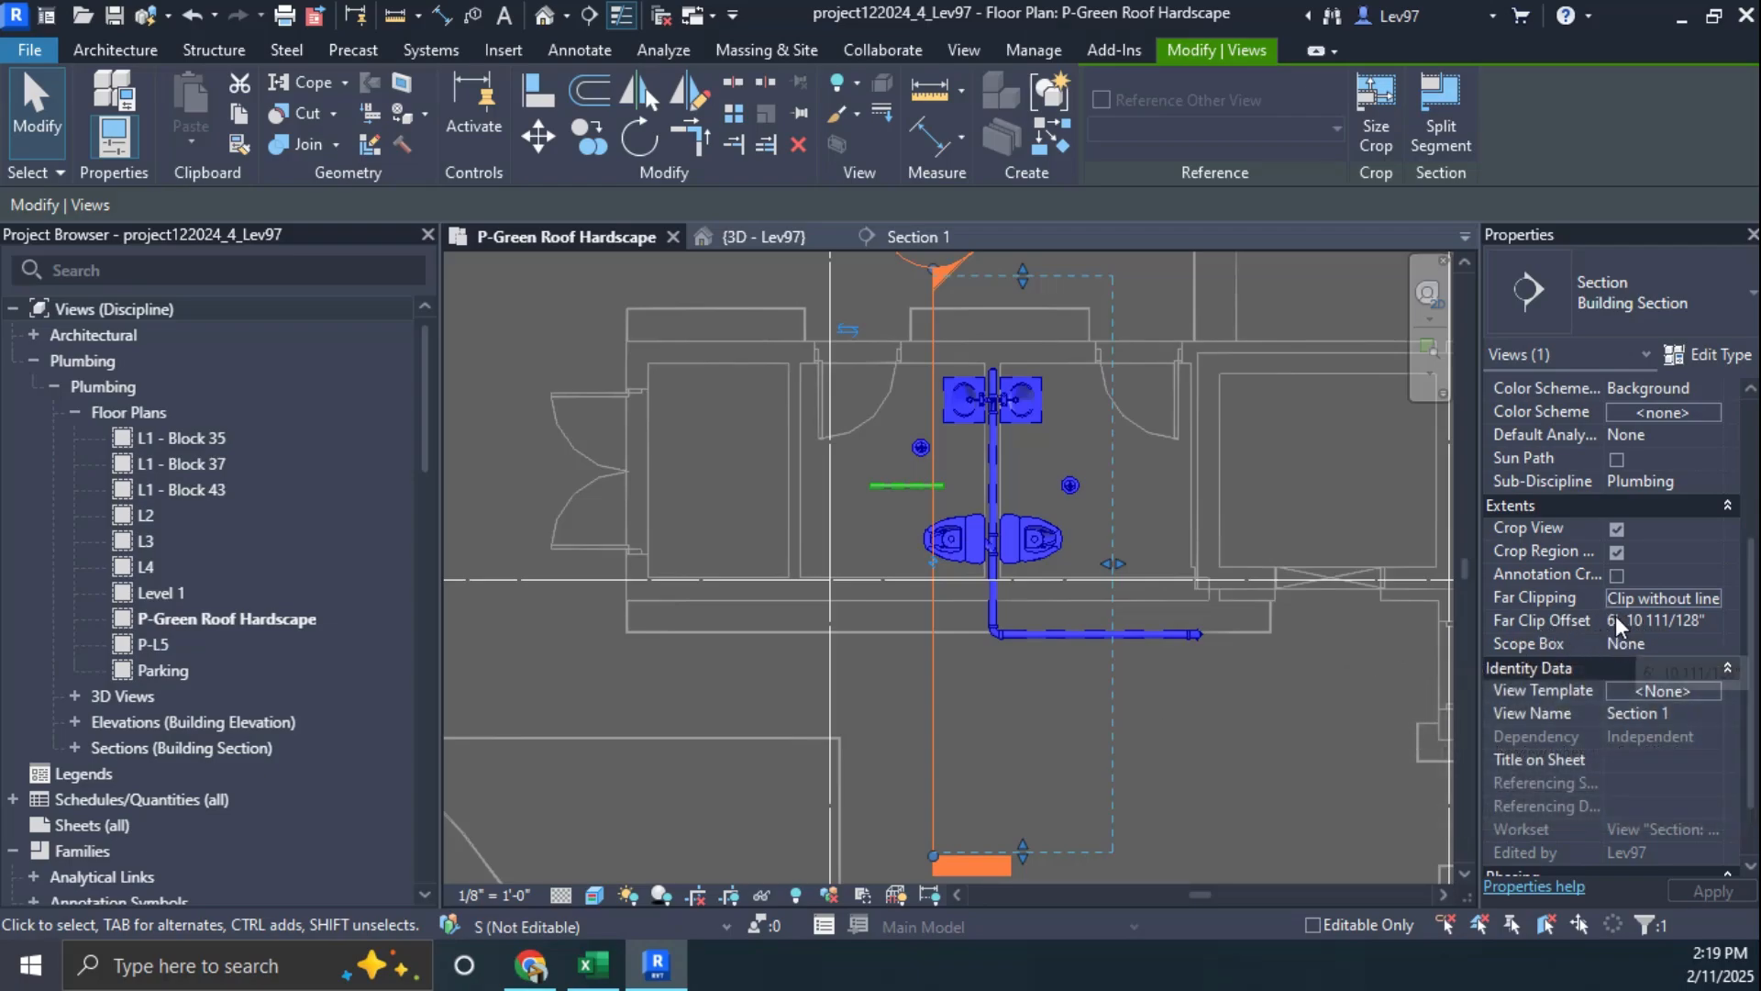
{"action": "left_click", "coordinate": [1701, 620]}
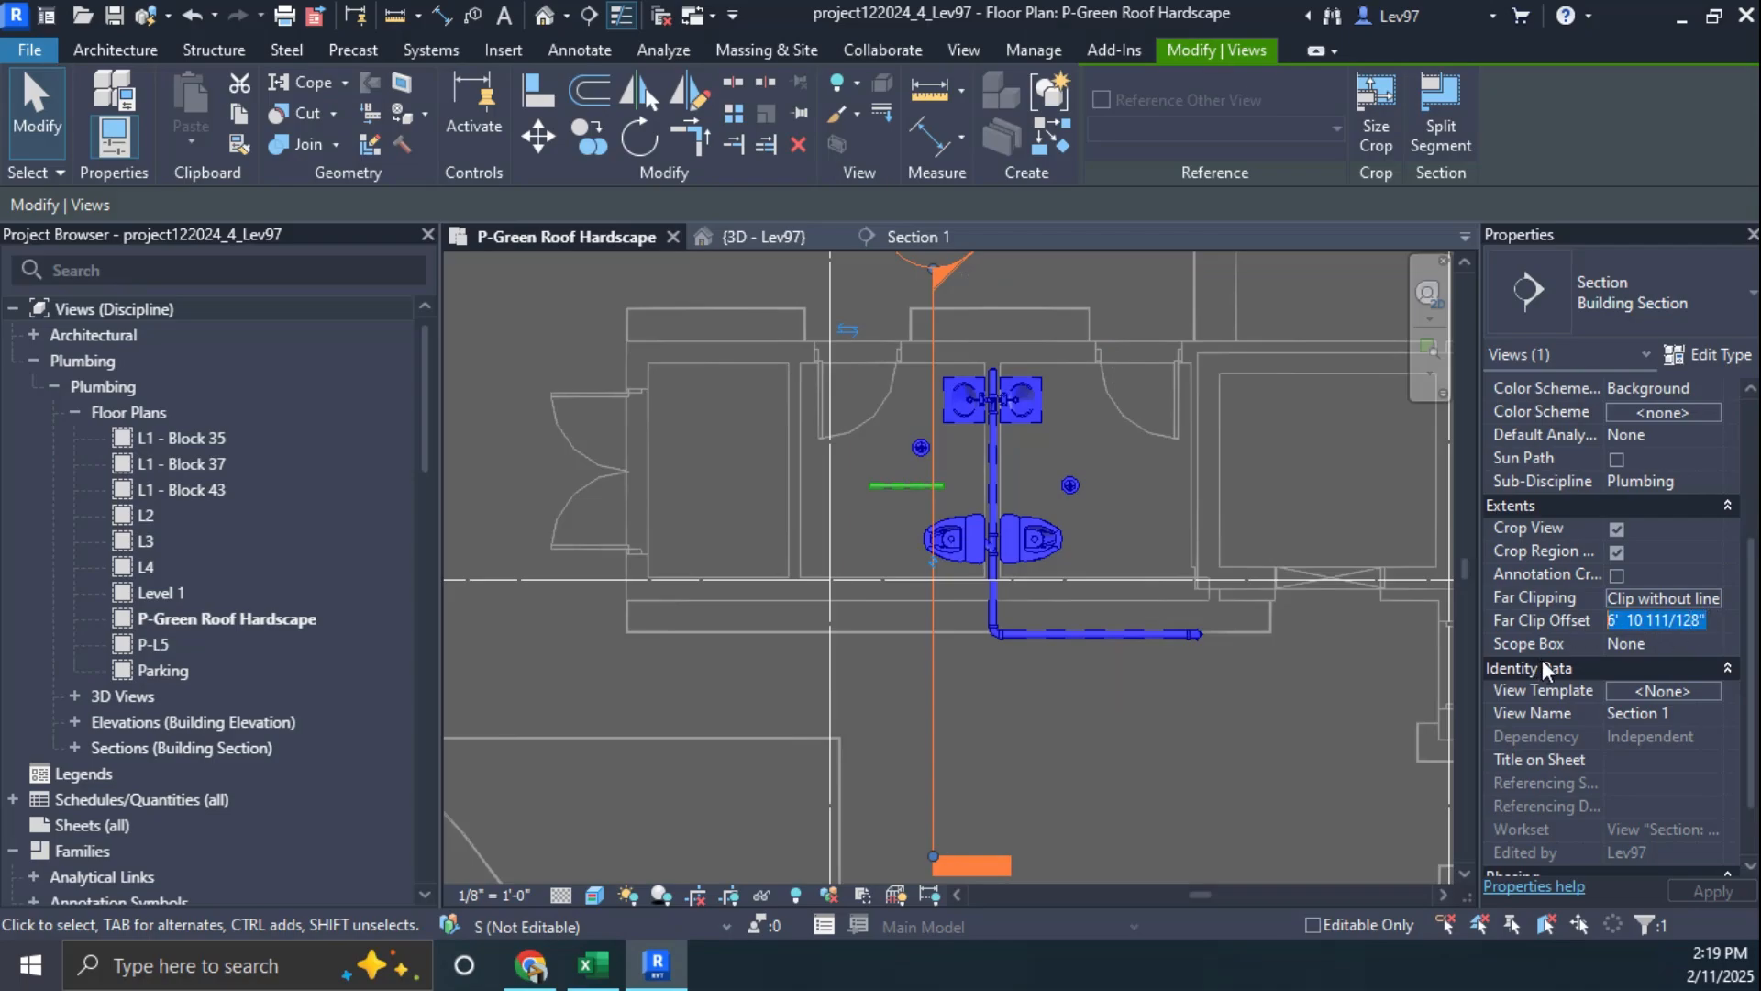
{"action": "type", "text": "2"}
{"action": "key", "text": "Return"}
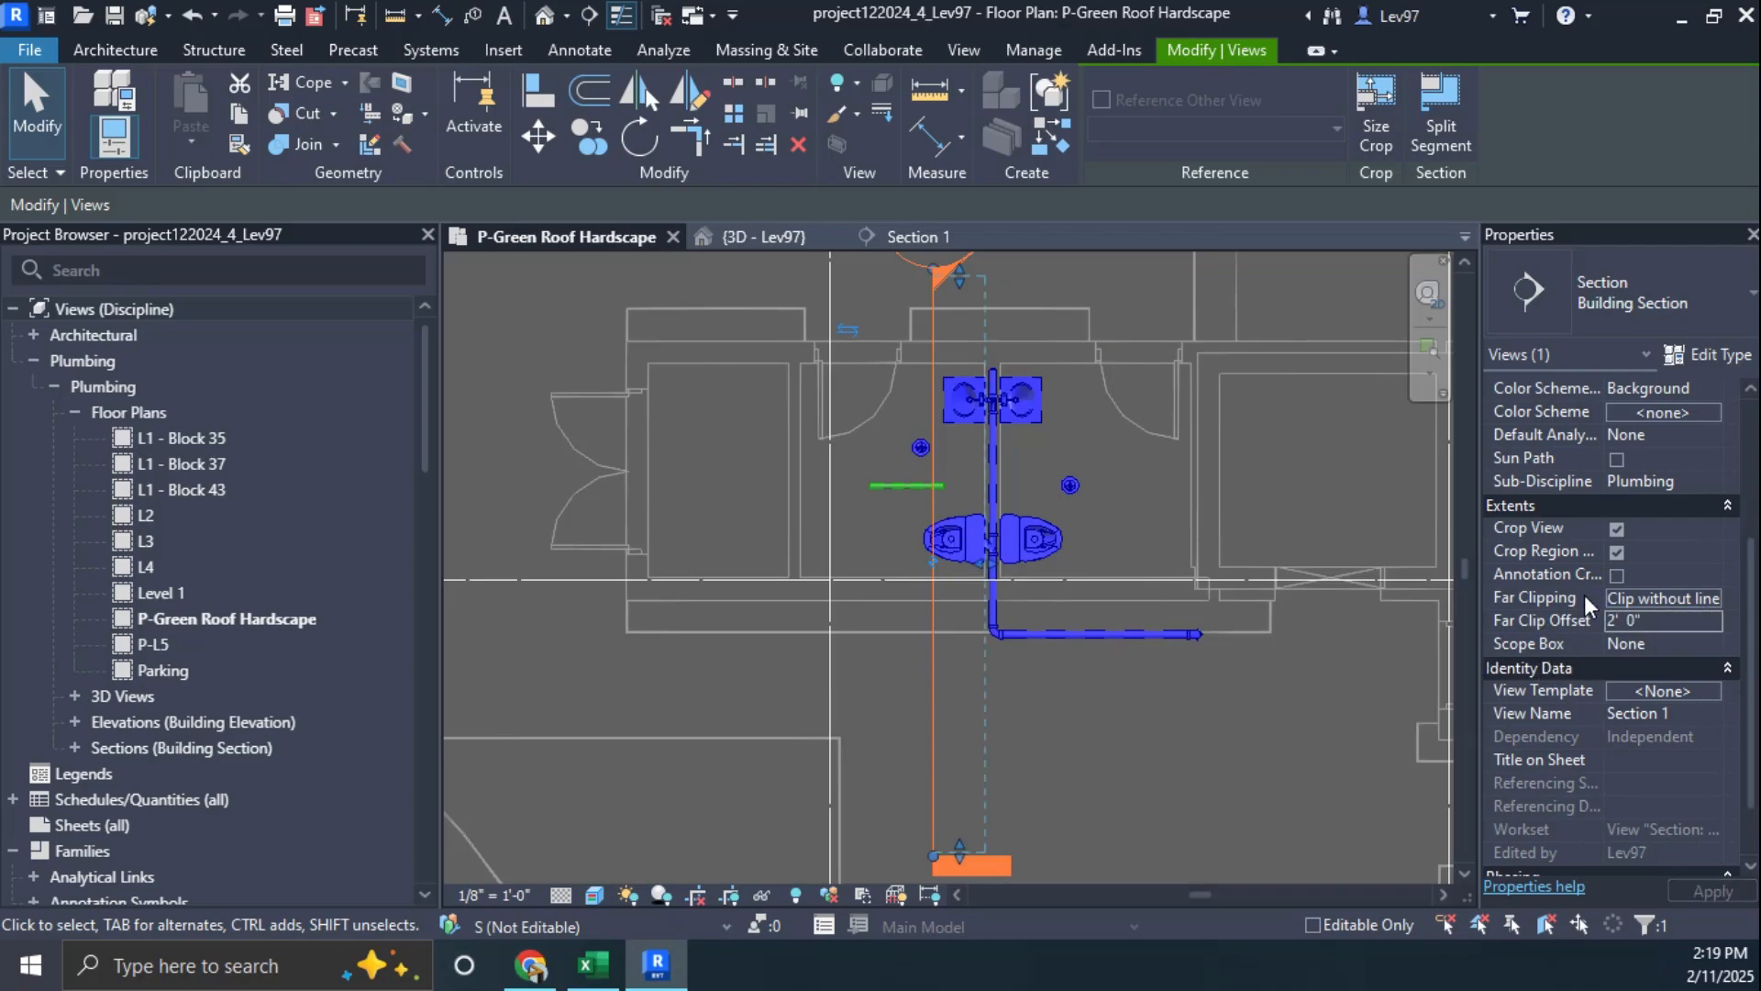
{"action": "left_click", "coordinate": [1678, 554]}
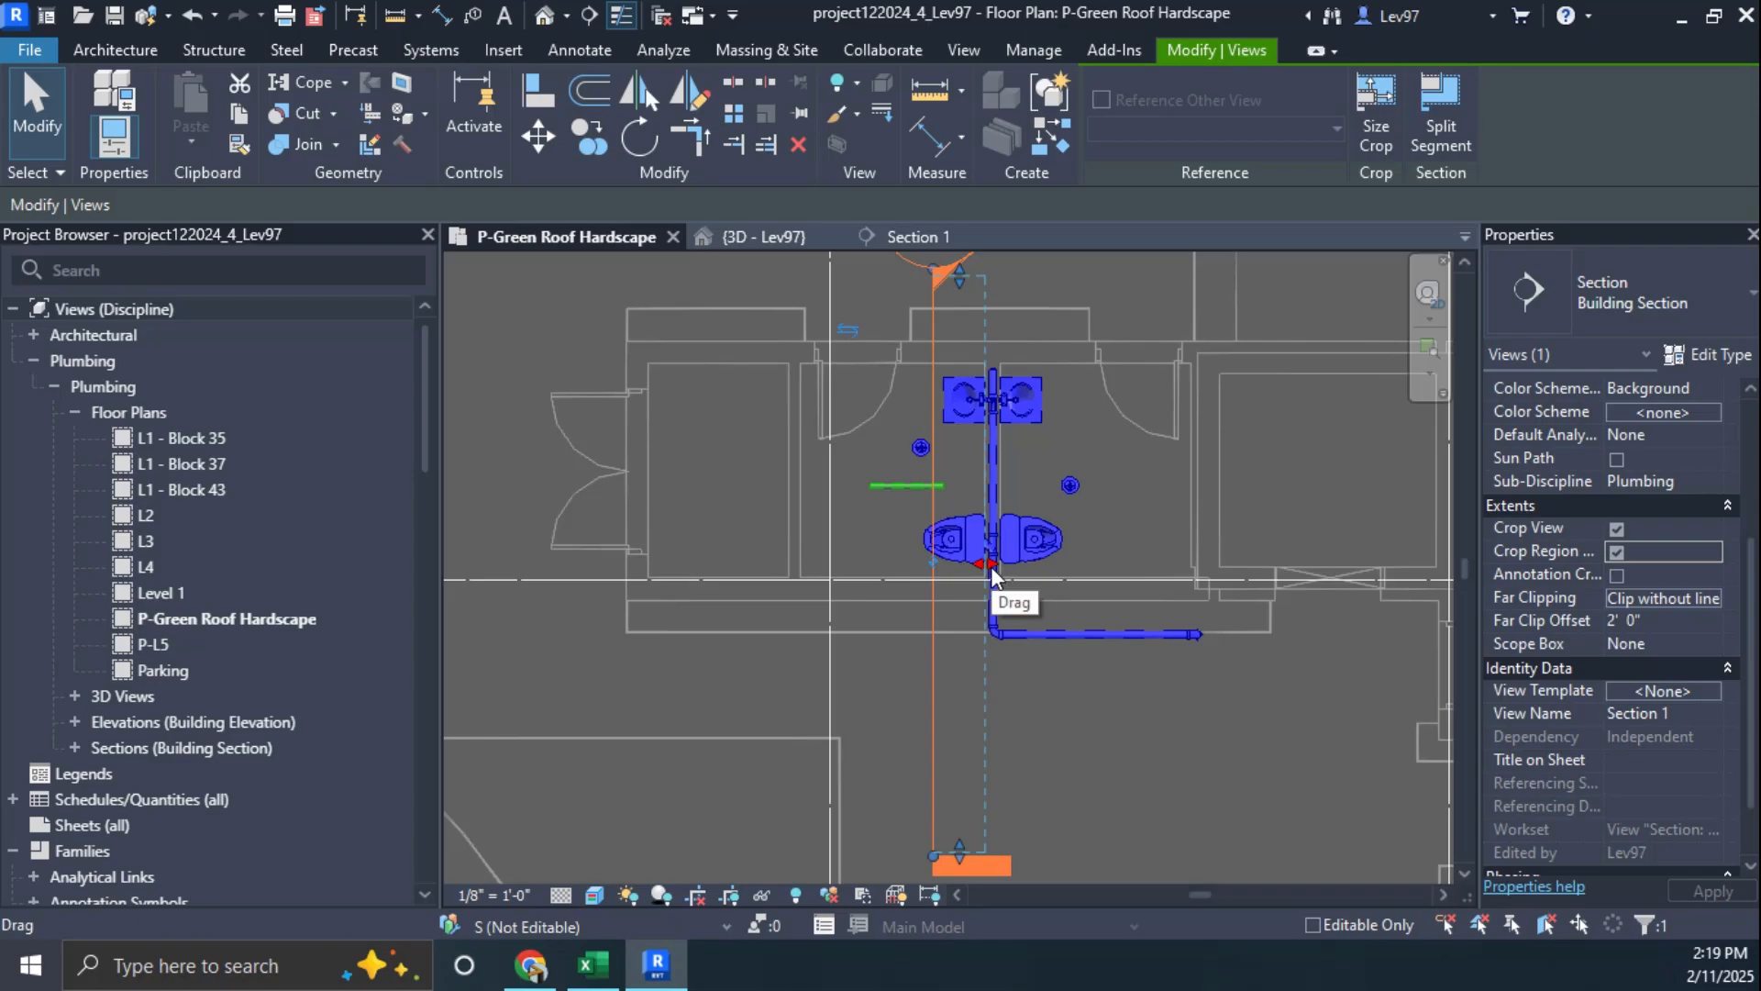
Step: Extend the section's far clip past the second toilet and try the section line just beyond the wall between the toilets
{"action": "left_click_drag", "start_coordinate": [990, 565], "coordinate": [1090, 587]}
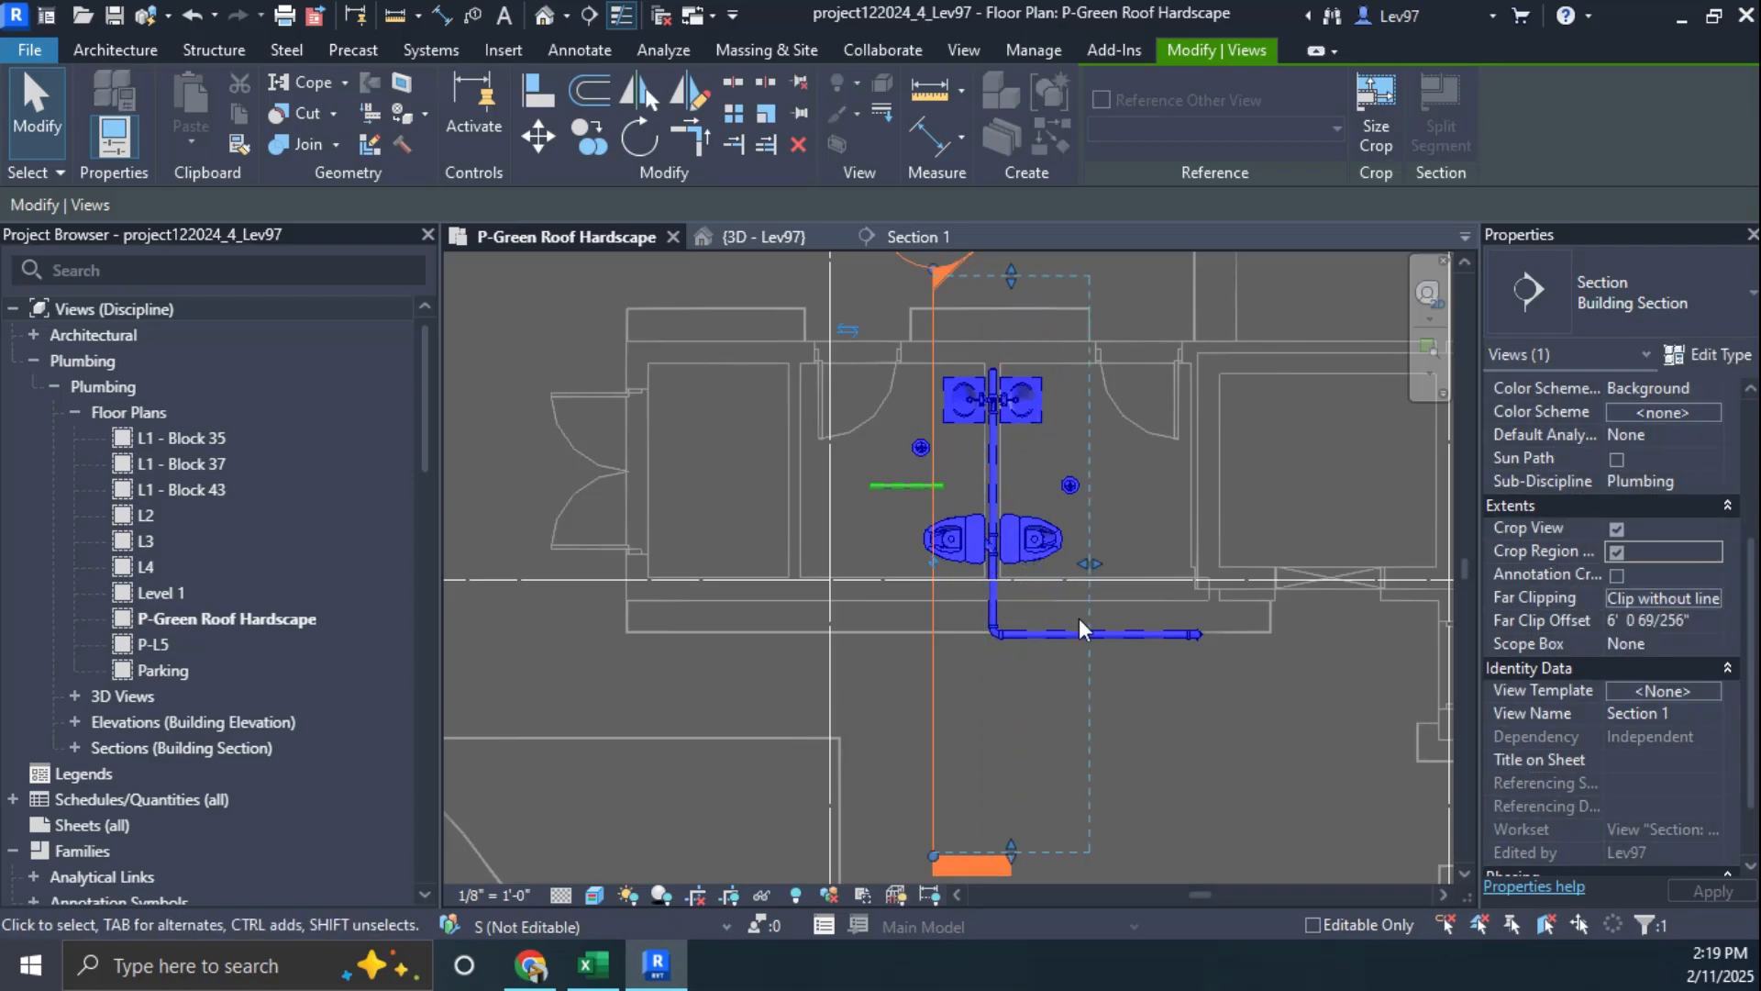
{"action": "left_click", "coordinate": [1069, 670]}
{"action": "left_click", "coordinate": [933, 678]}
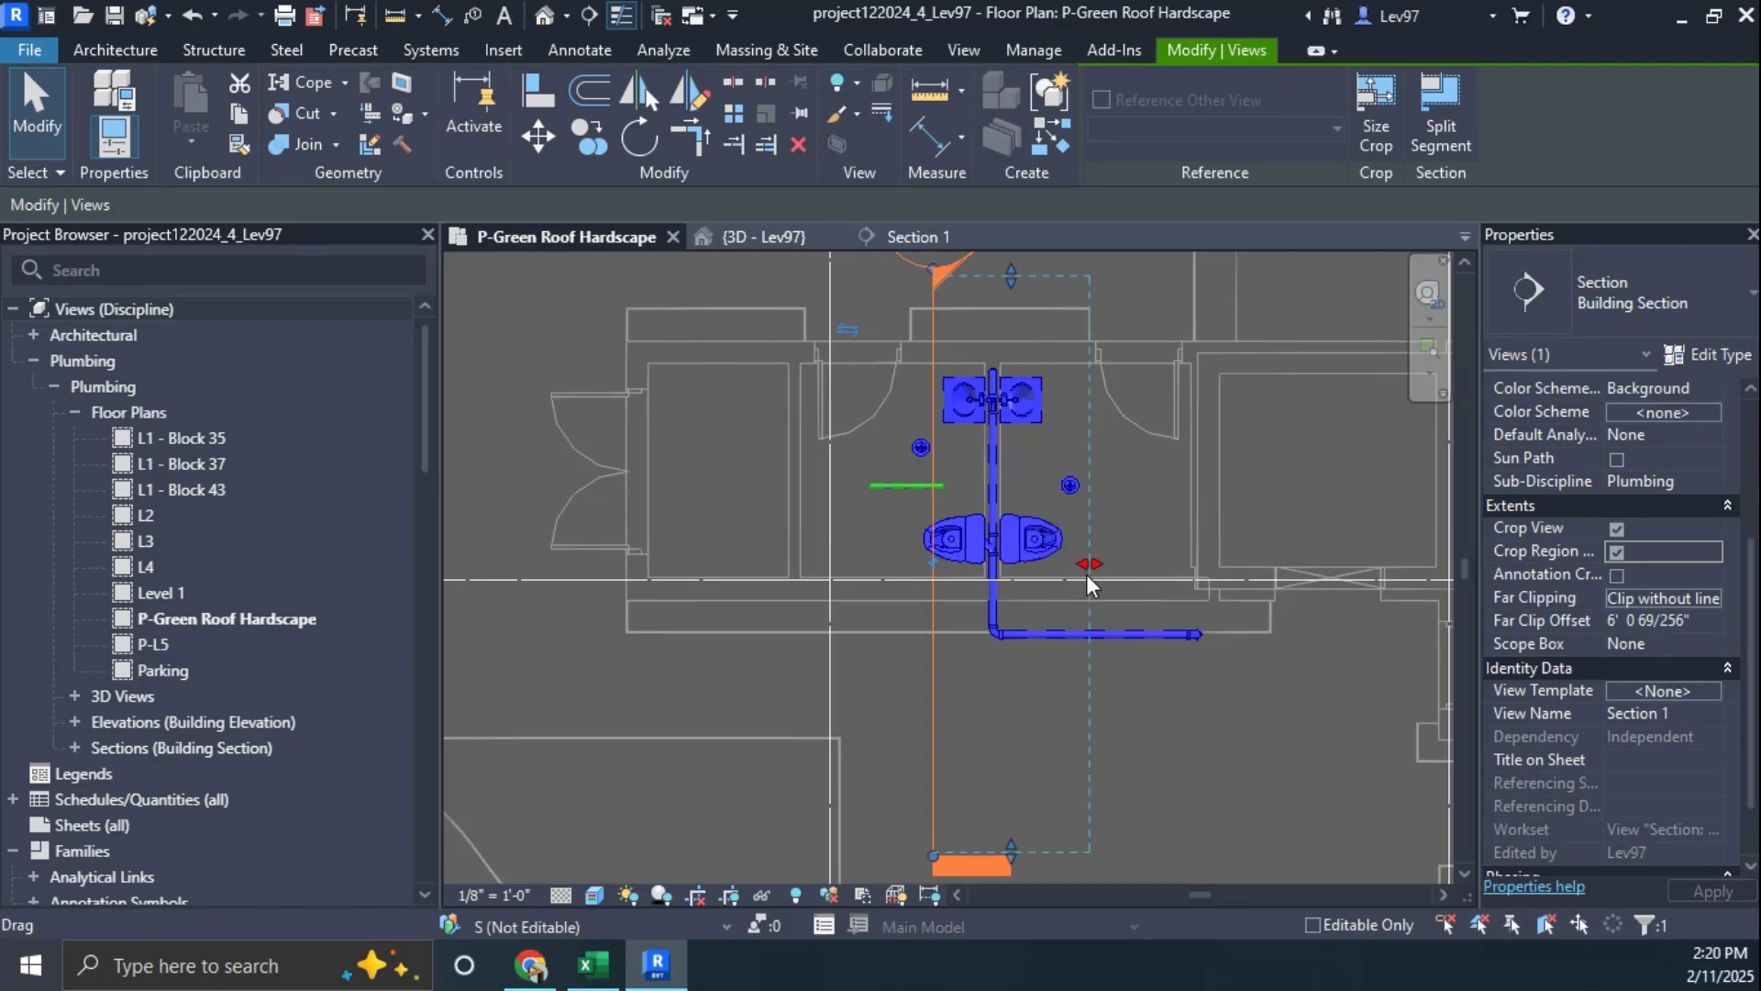
{"action": "left_click_drag", "start_coordinate": [937, 610], "coordinate": [1046, 580]}
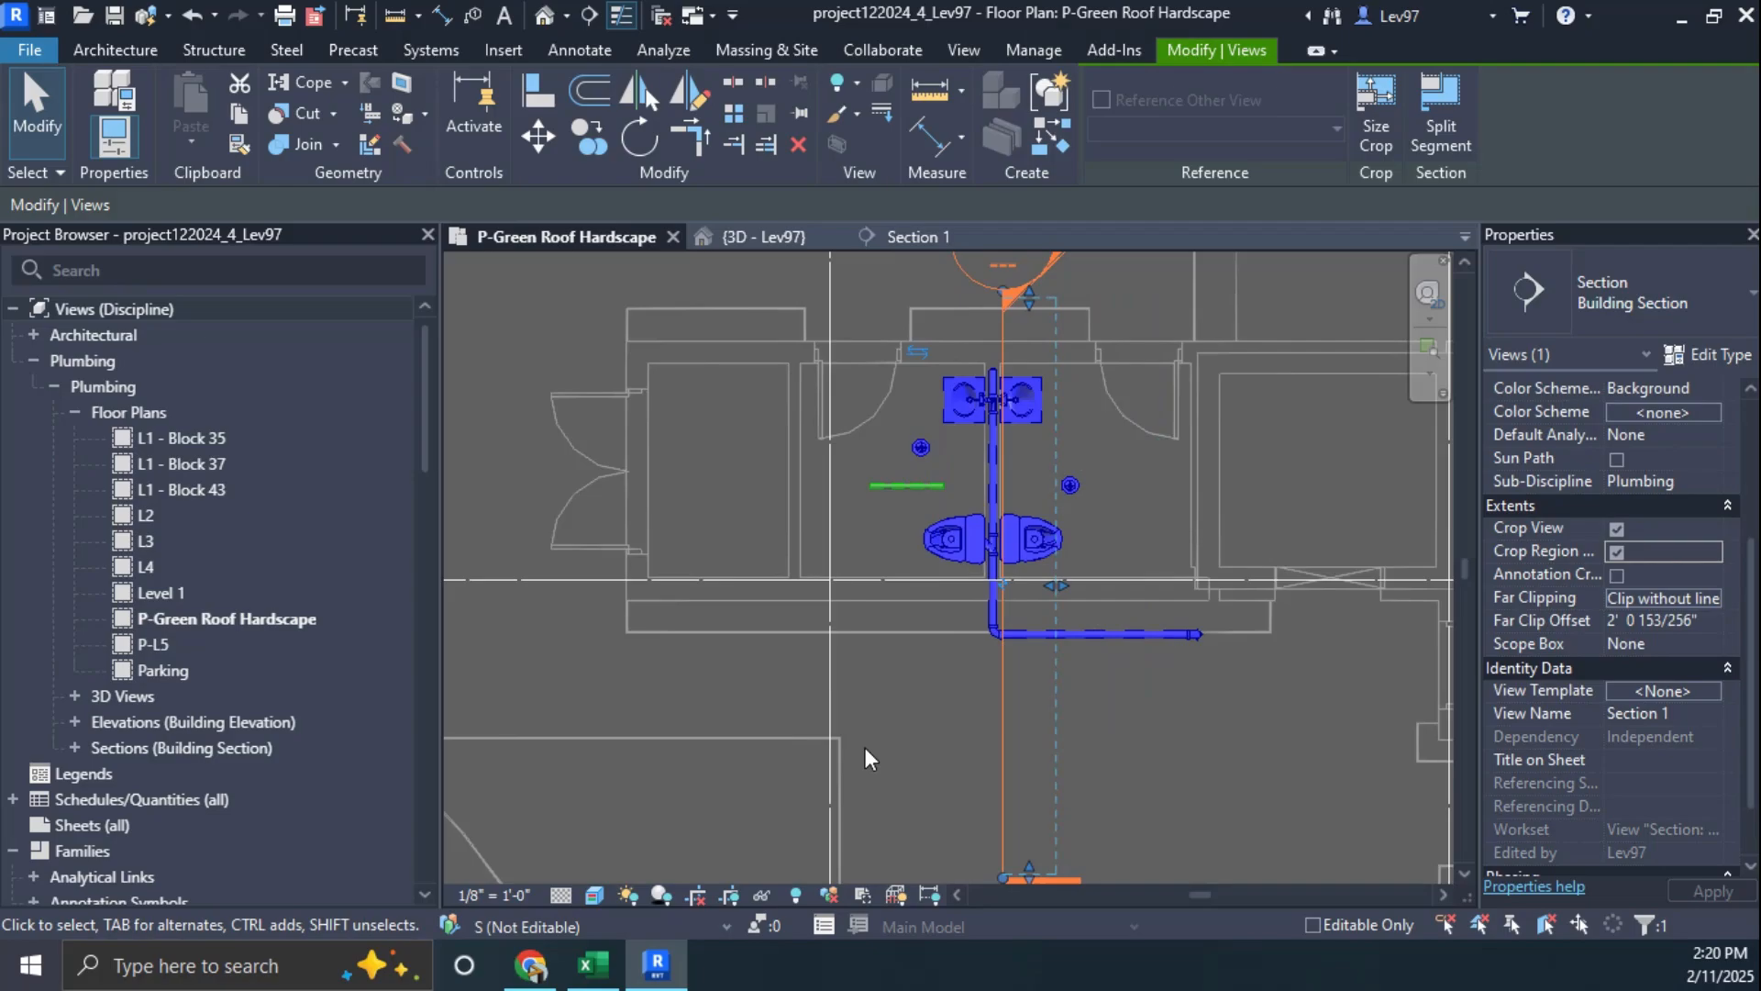
Step: Move the section line back to the front edge of the first toilet and set its far clip about 4' 10" away
{"action": "left_click", "coordinate": [981, 715]}
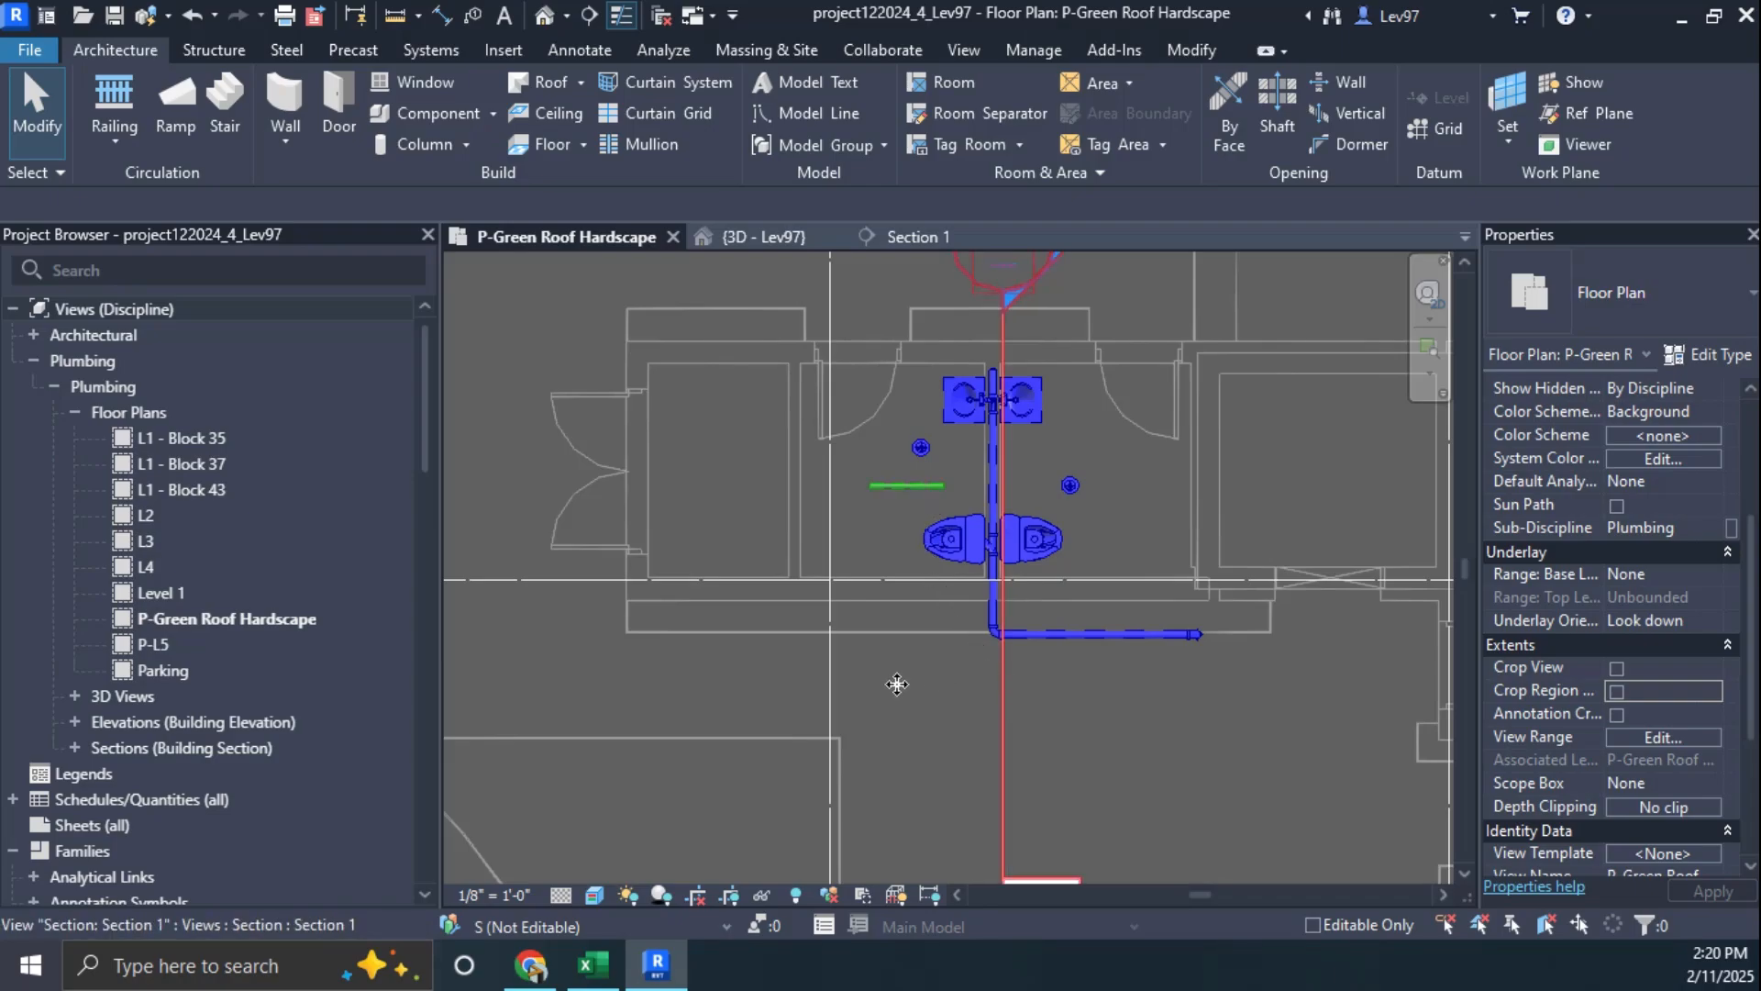
{"action": "left_click_drag", "start_coordinate": [1003, 669], "coordinate": [925, 684]}
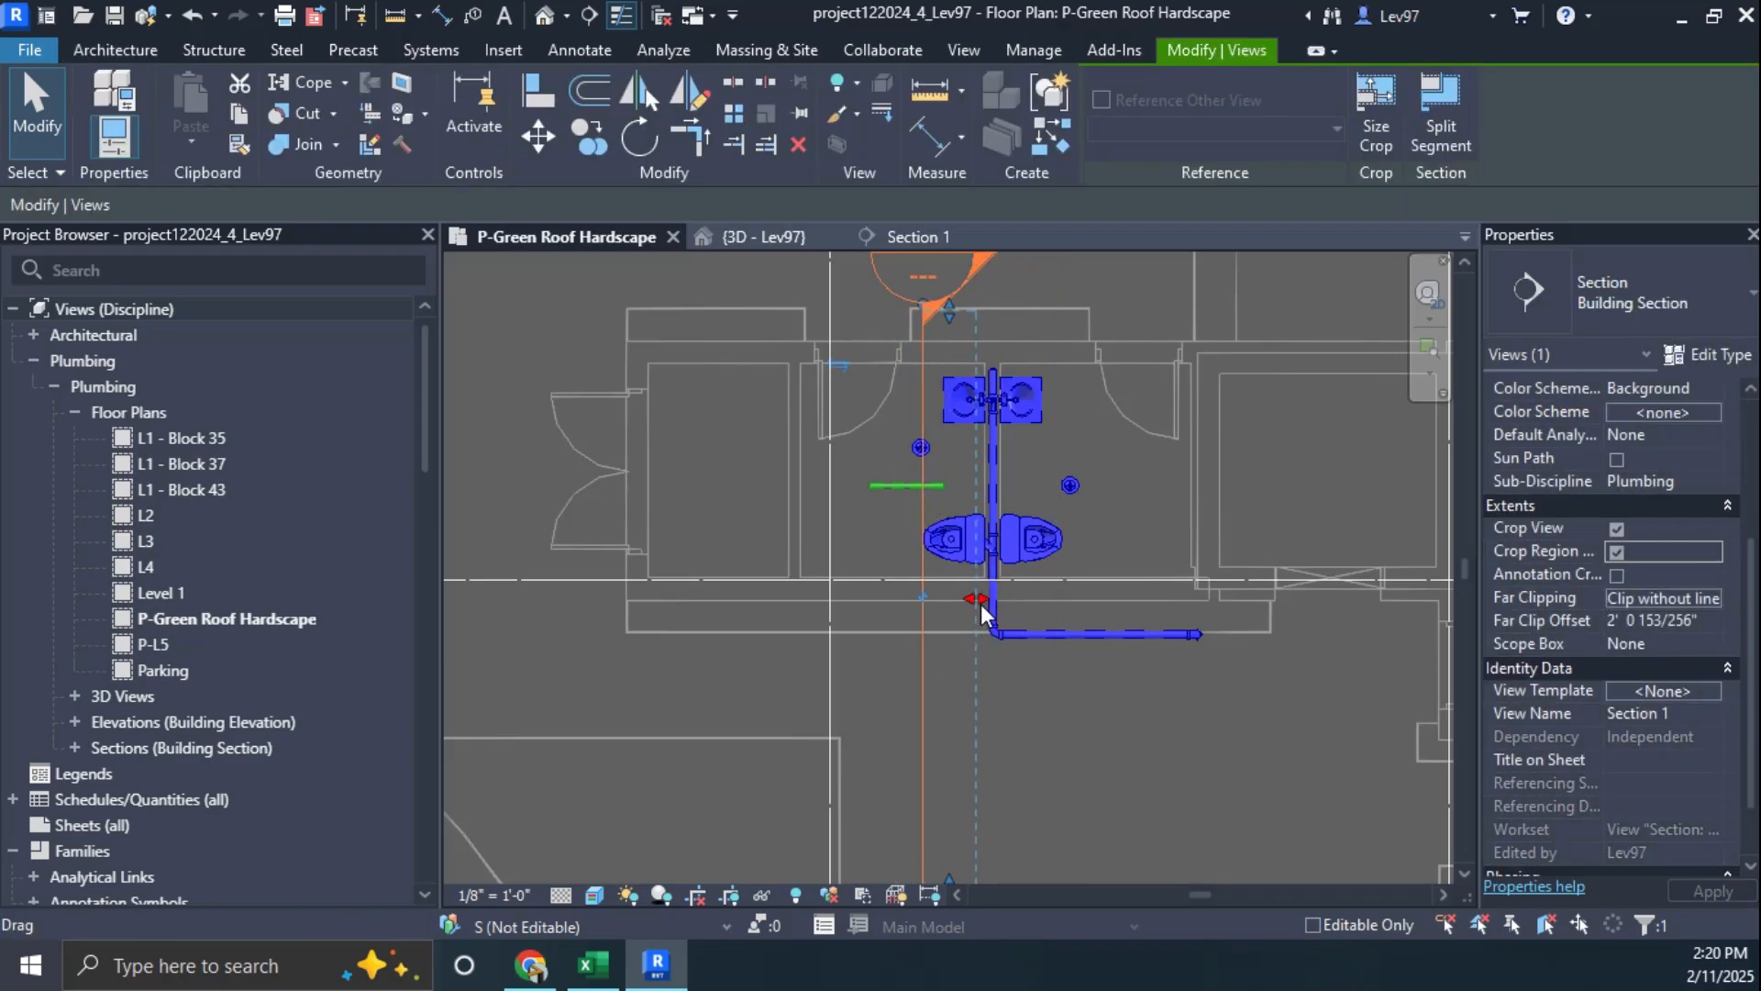
{"action": "left_click_drag", "start_coordinate": [980, 601], "coordinate": [1072, 621]}
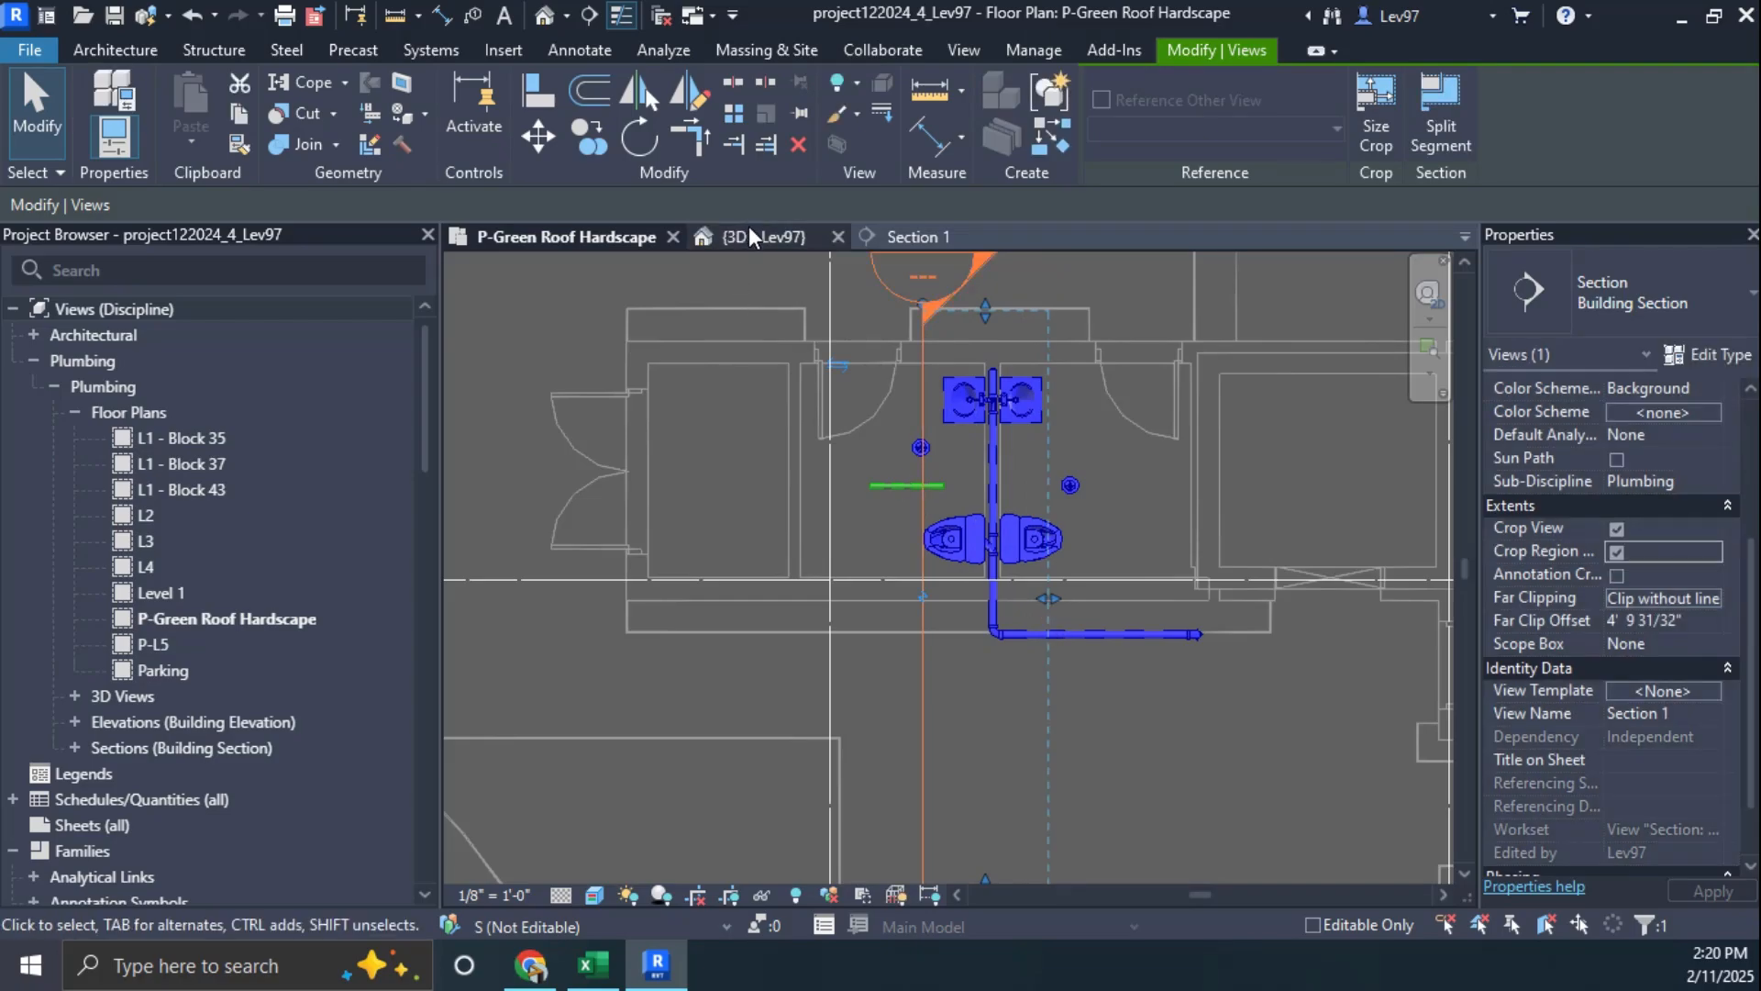
Step: Turn on the Snowdon Towers Sample Structural.rvt link in the 3D view's visibility overrides
{"action": "left_click", "coordinate": [749, 231]}
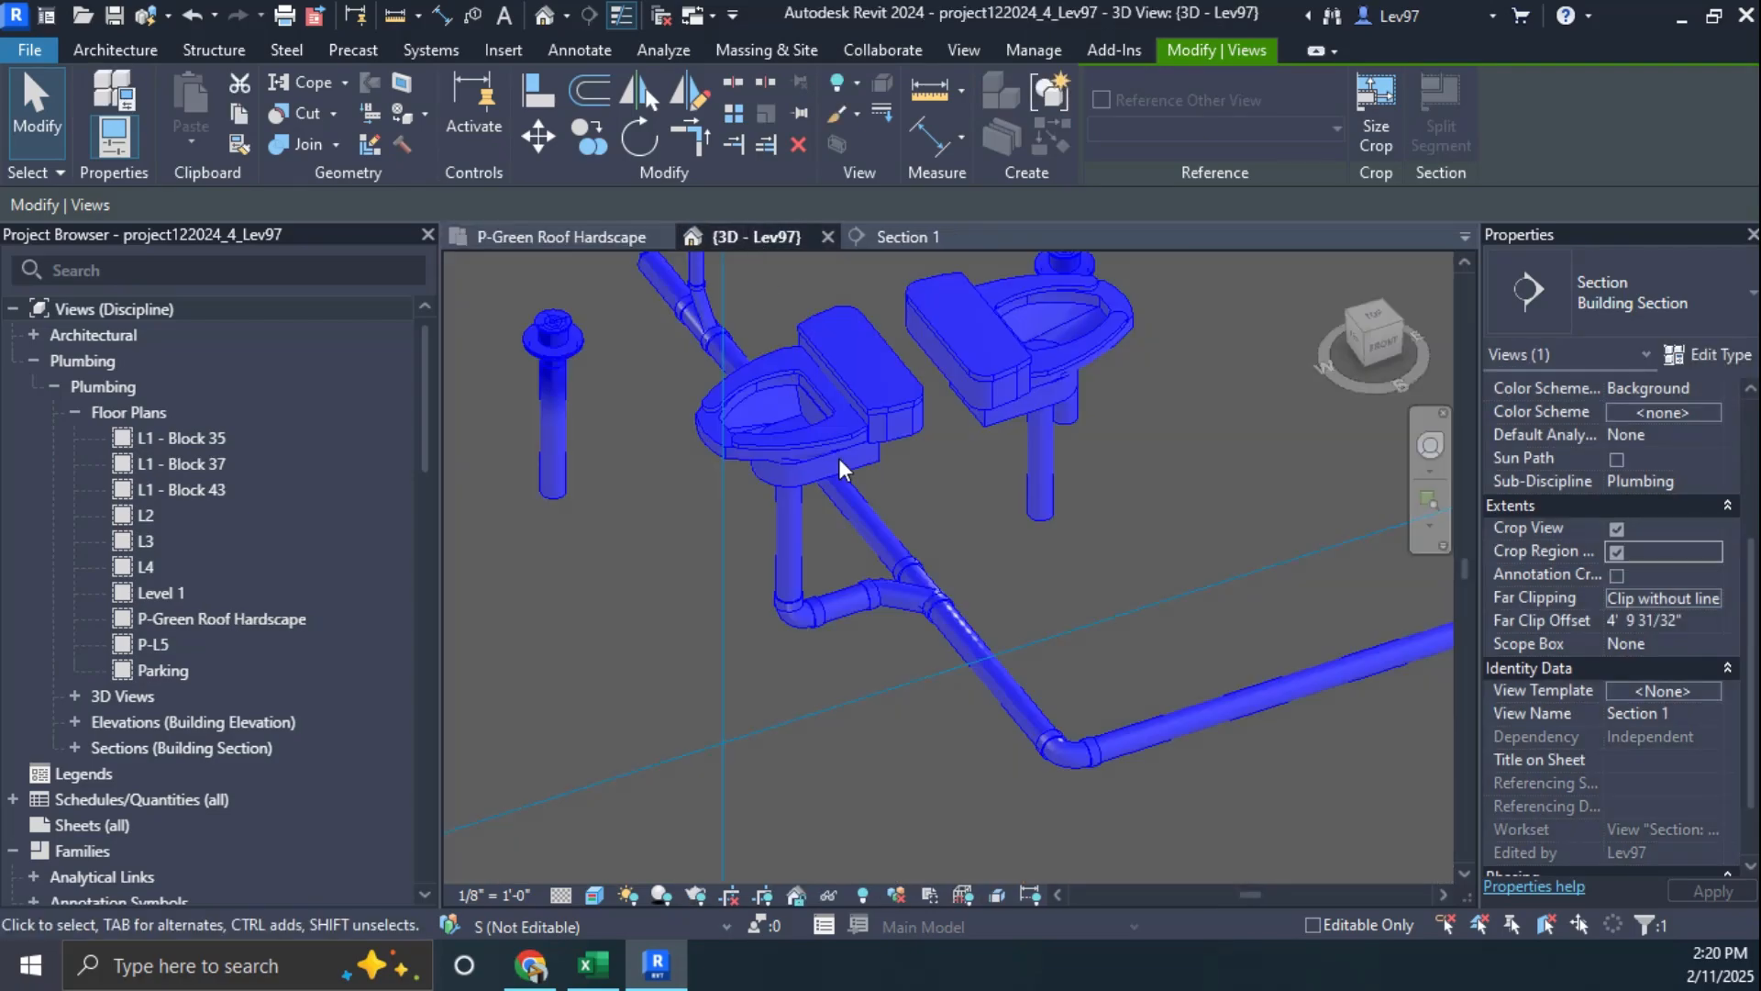
{"action": "left_click", "coordinate": [514, 573]}
{"action": "scroll", "coordinate": [1649, 598], "scroll_direction": "down", "scroll_amount": 3}
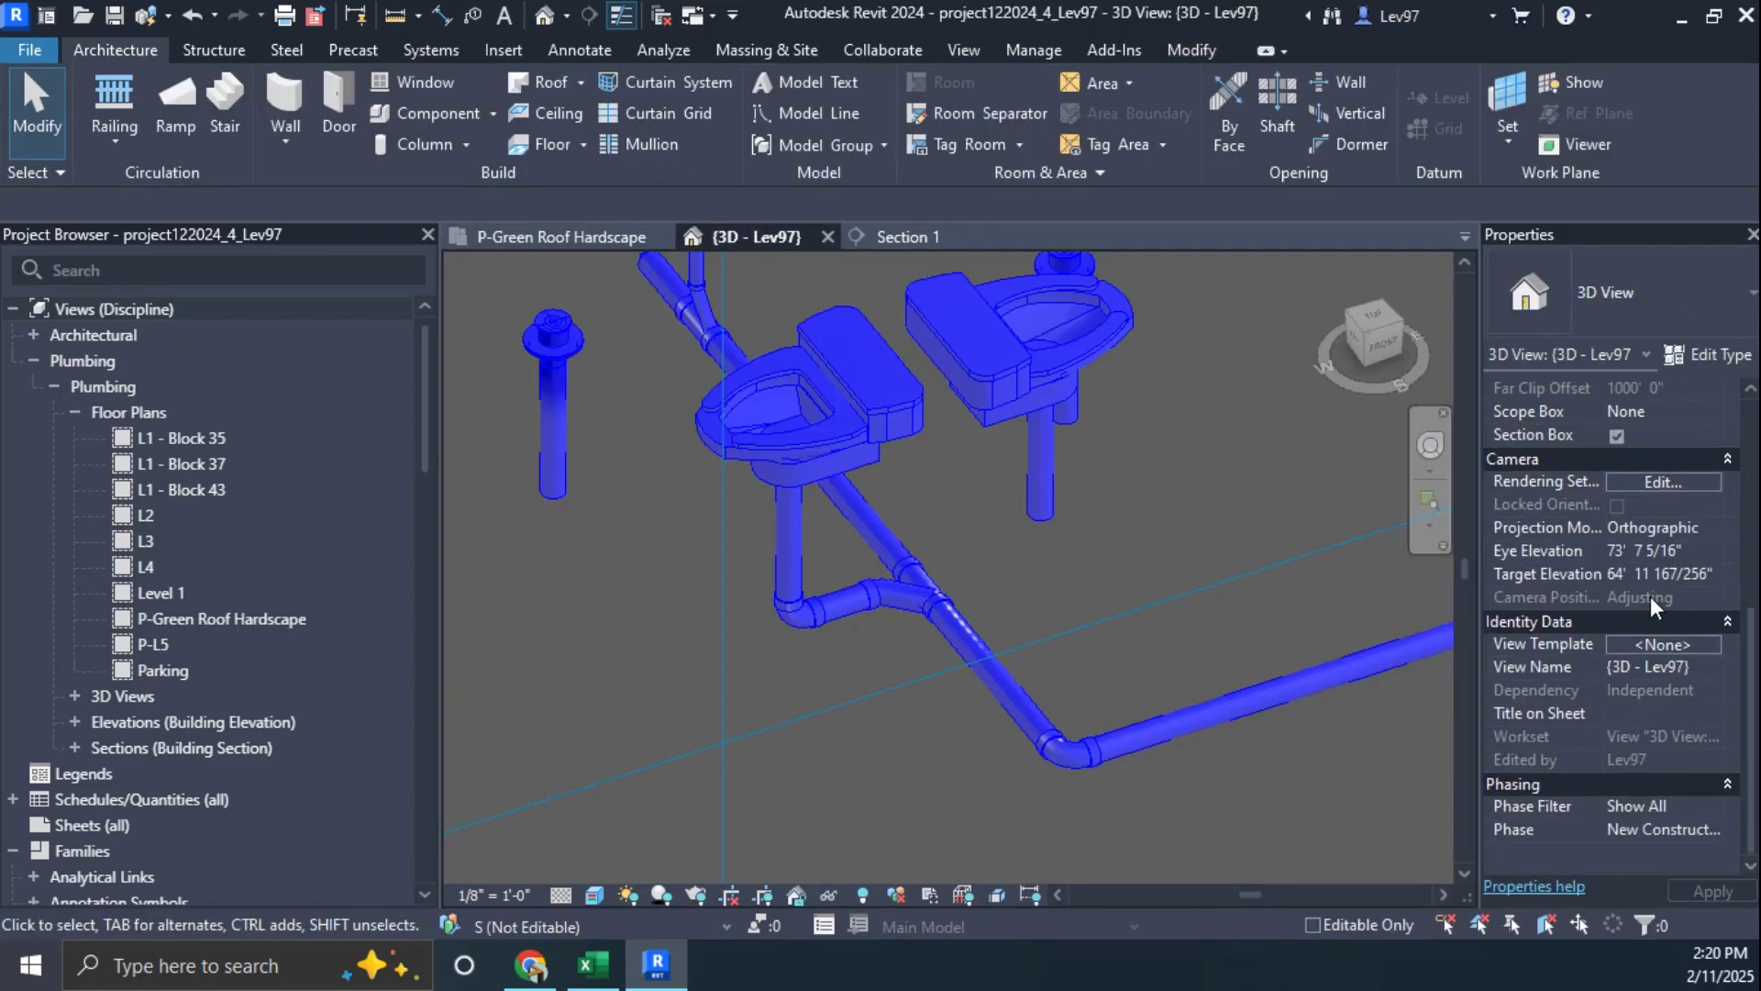
{"action": "scroll", "coordinate": [1672, 541], "scroll_direction": "up", "scroll_amount": 3}
{"action": "scroll", "coordinate": [1673, 541], "scroll_direction": "up", "scroll_amount": 3}
{"action": "left_click", "coordinate": [1662, 505]}
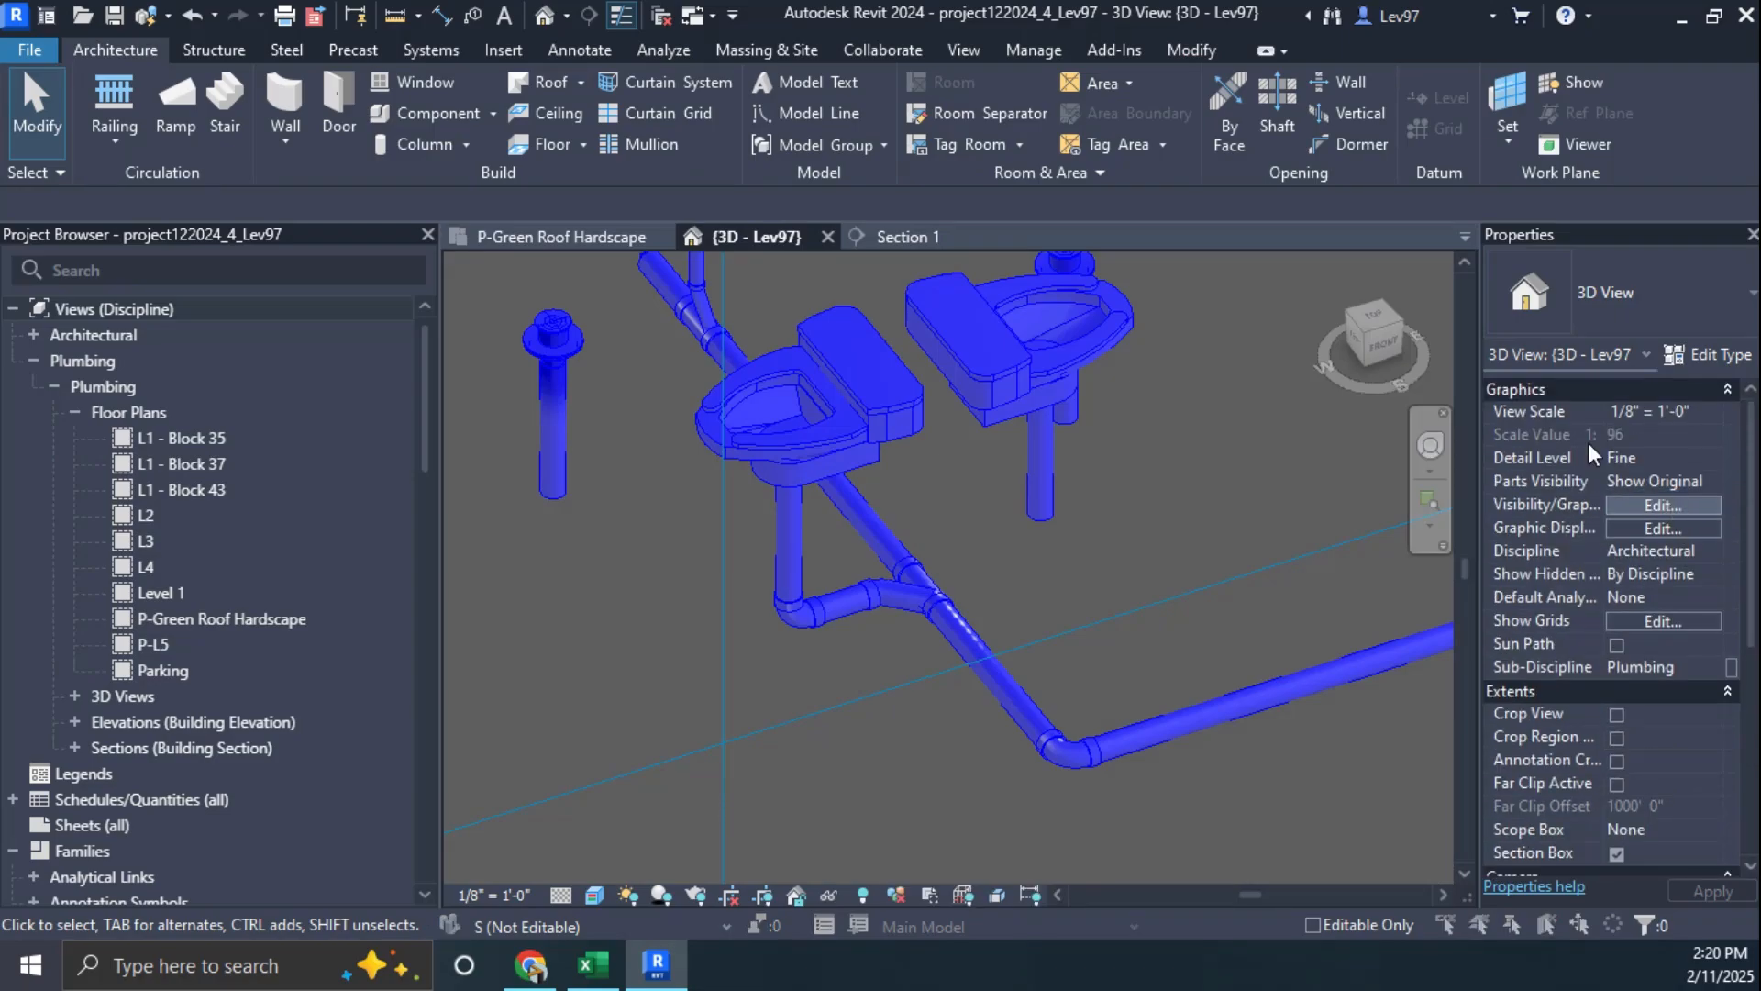
{"action": "left_click", "coordinate": [1272, 191]}
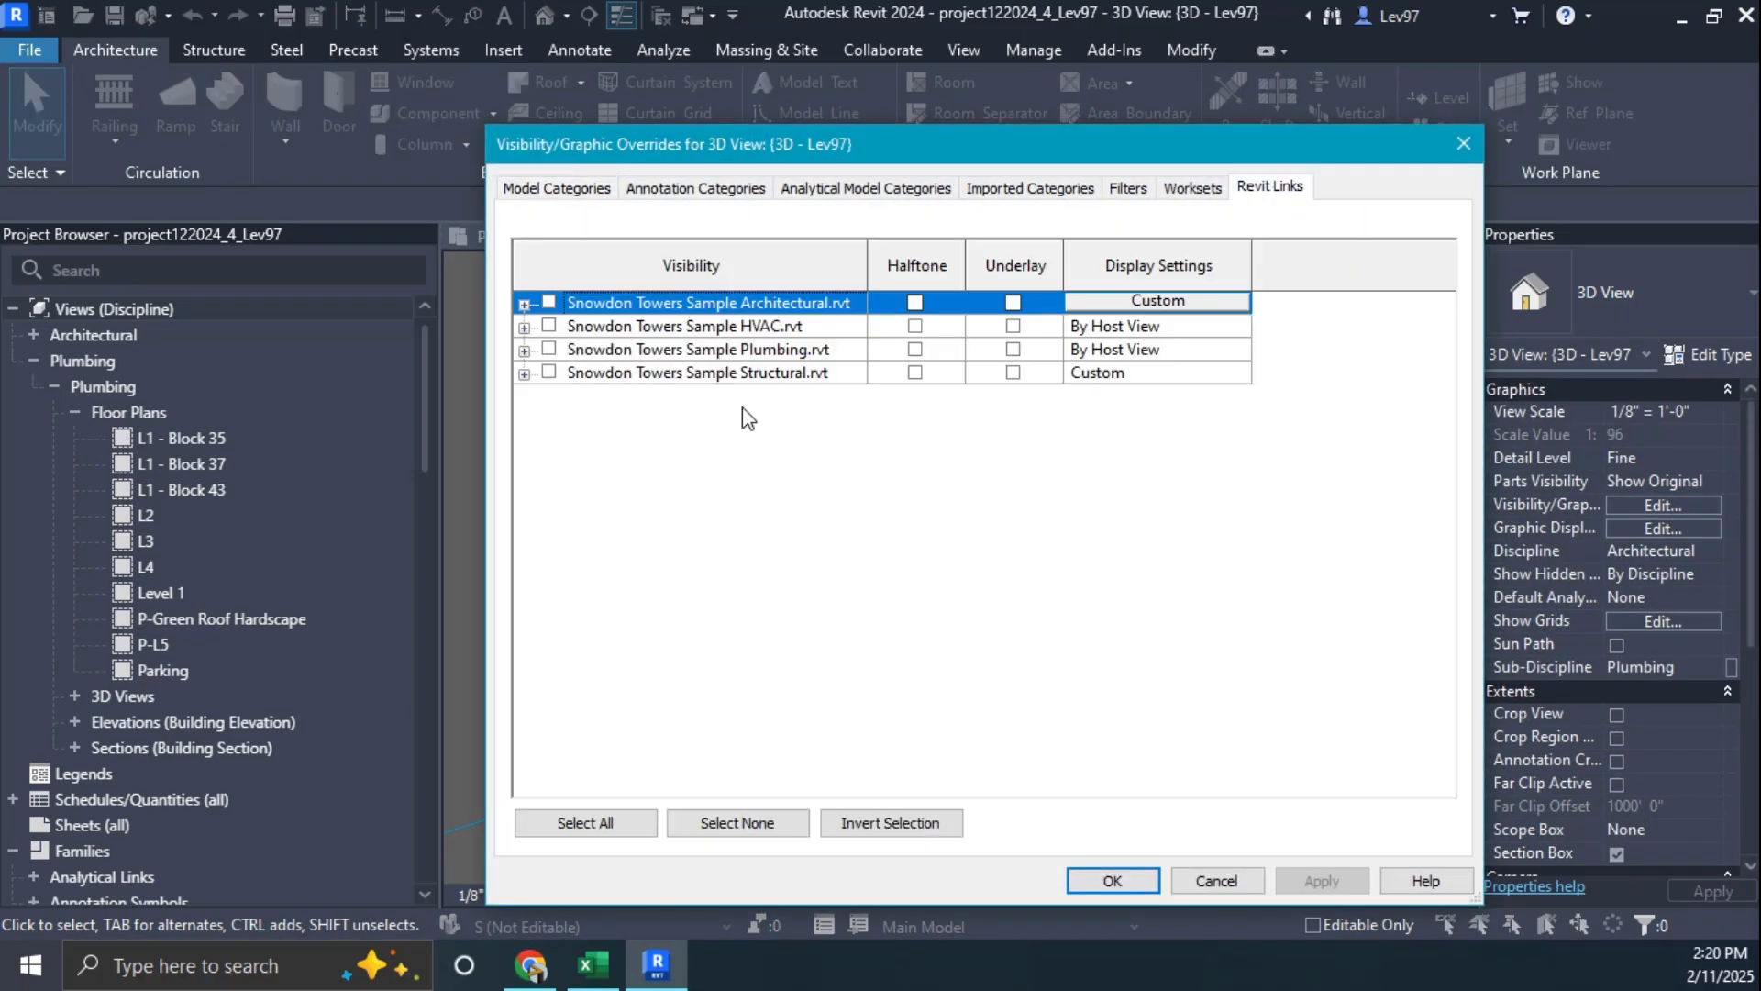
{"action": "left_click", "coordinate": [549, 372]}
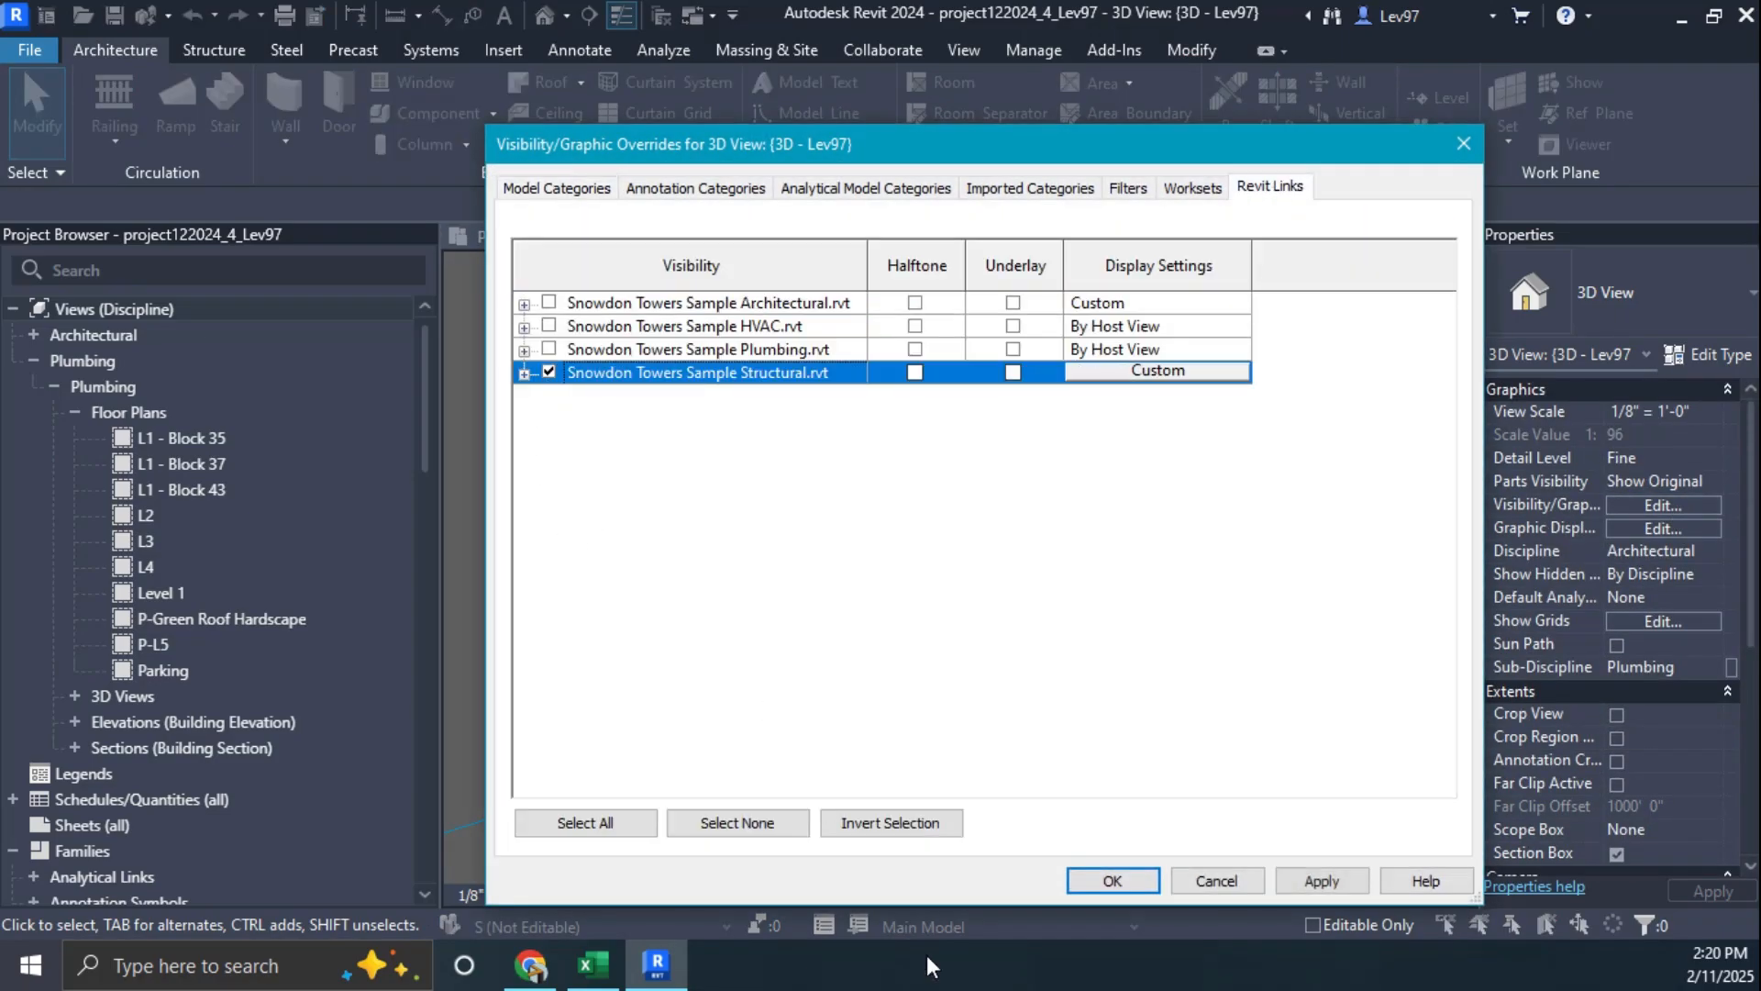
{"action": "left_click", "coordinate": [1114, 882]}
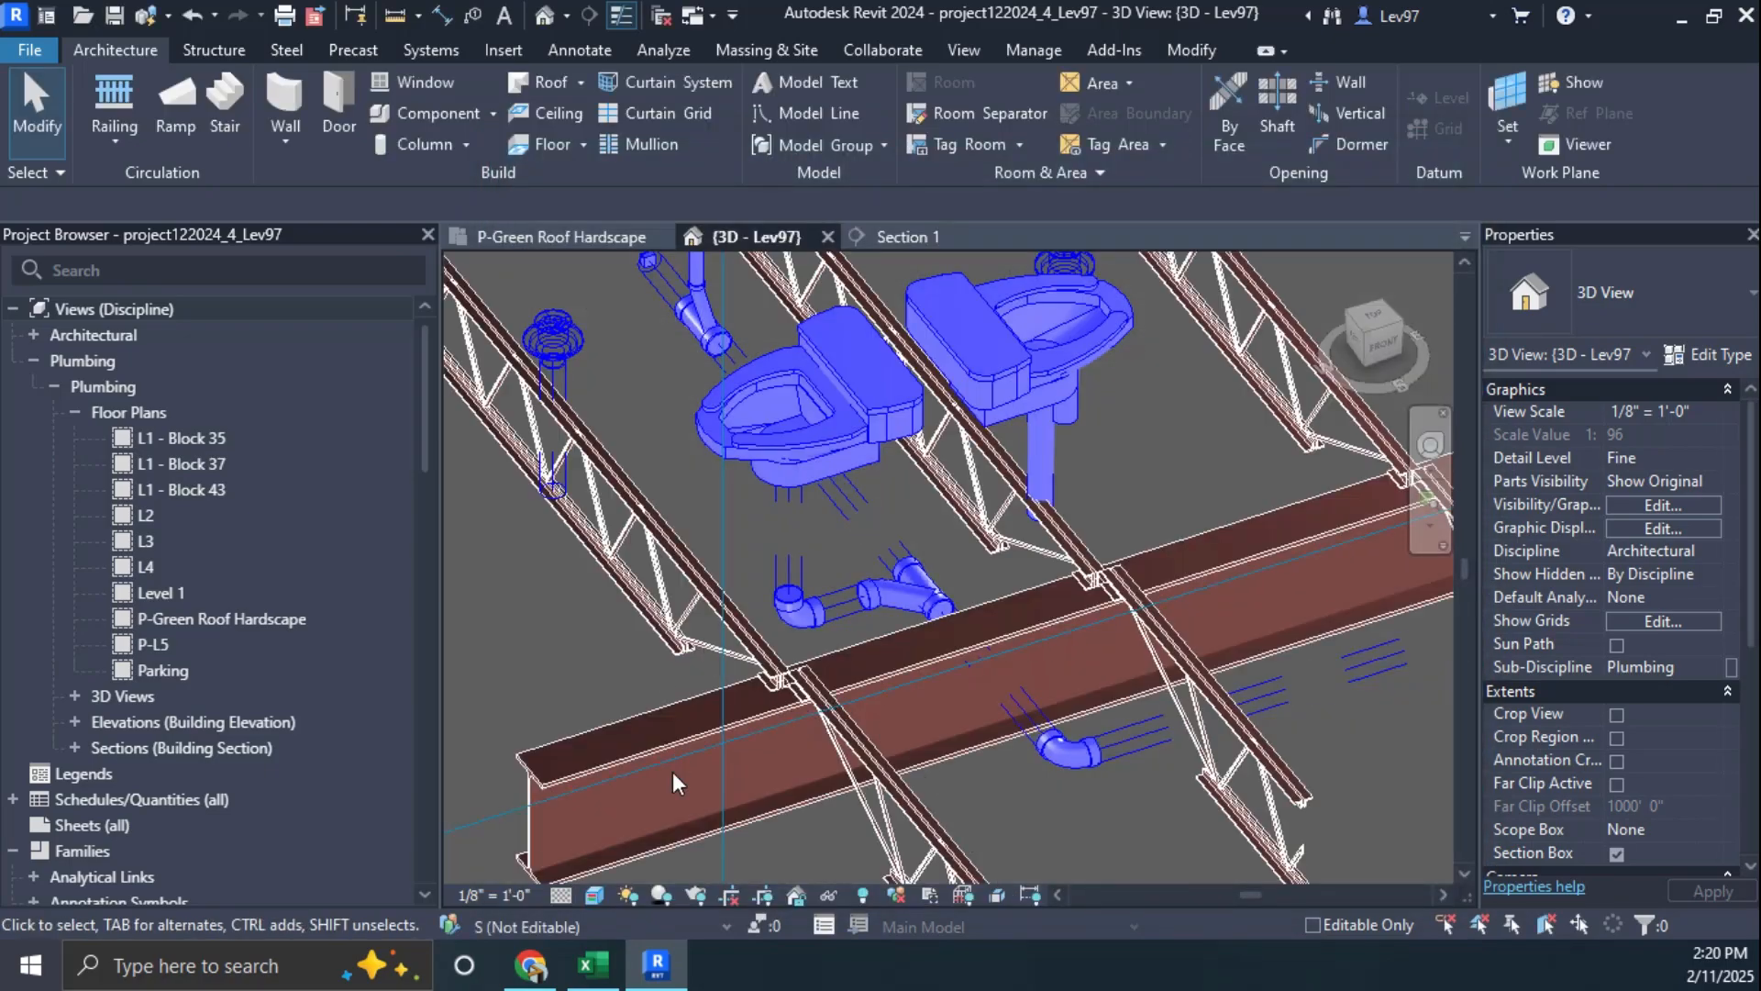
Step: Restore the 3D view's shaded display after trying the Textures style, and examine the waste piping against the steel beam and joists
{"action": "left_click", "coordinate": [595, 895]}
{"action": "left_click", "coordinate": [636, 838]}
{"action": "left_click", "coordinate": [600, 893]}
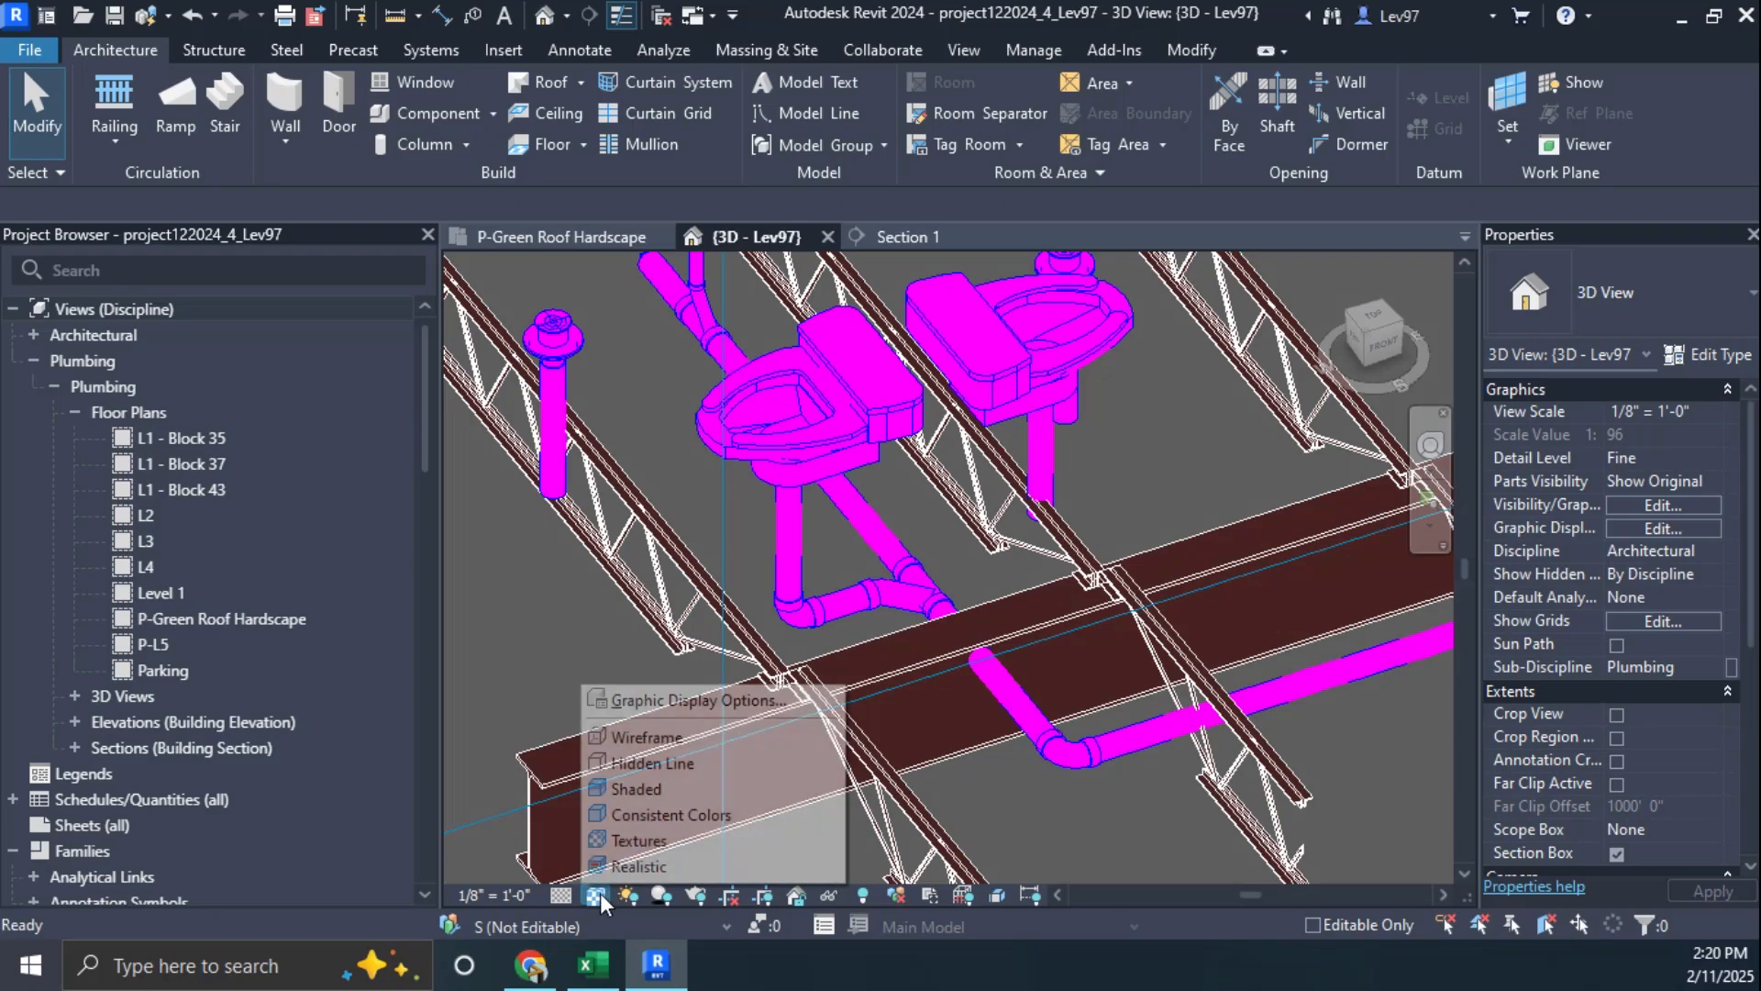
{"action": "left_click", "coordinate": [640, 842]}
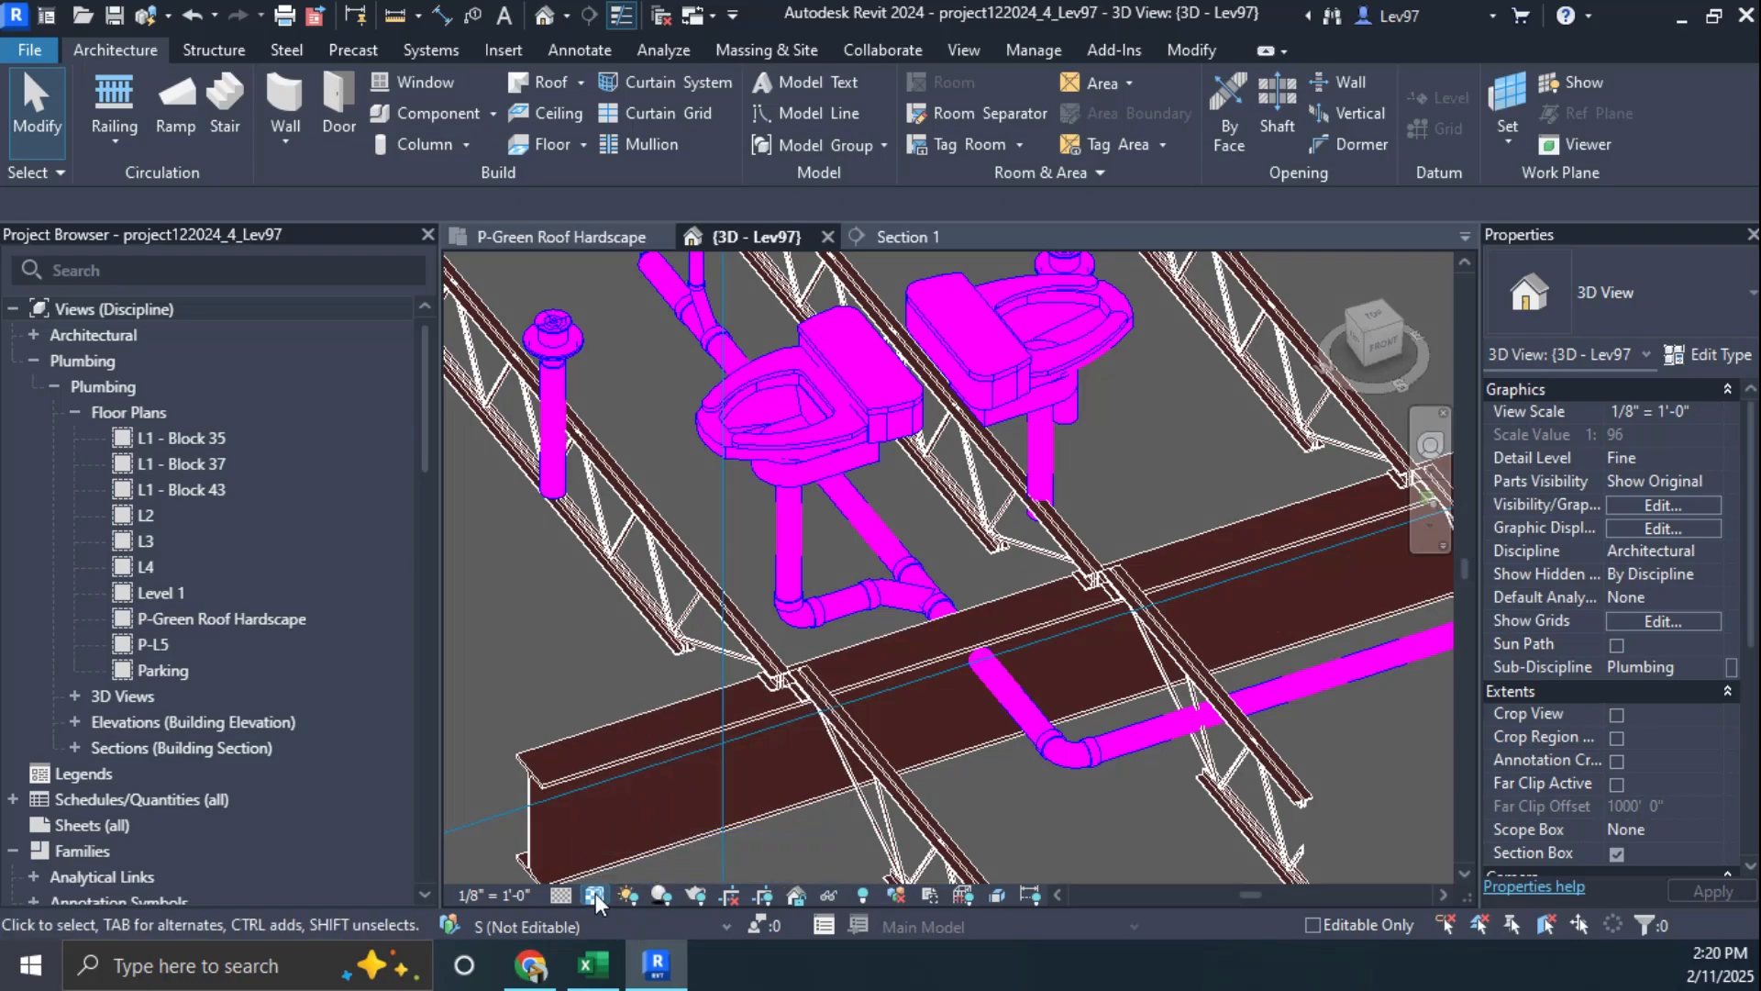
{"action": "left_click", "coordinate": [597, 893]}
{"action": "left_click", "coordinate": [613, 864]}
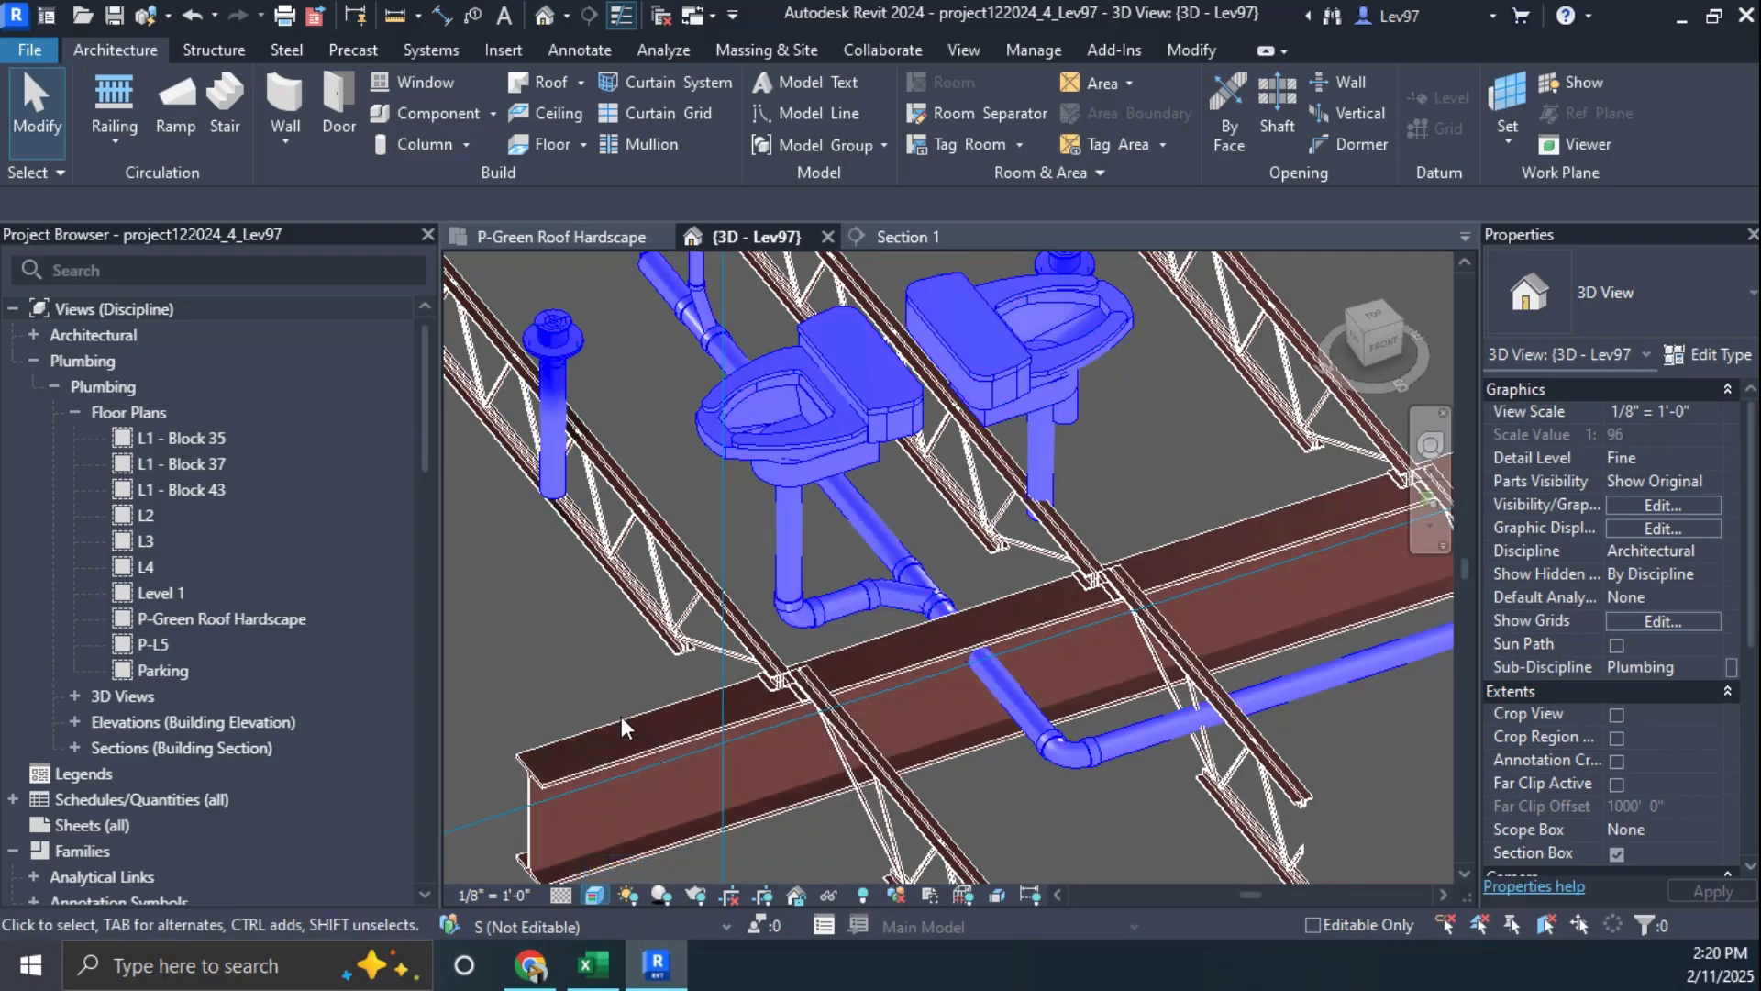
{"action": "middle_click_drag", "start_coordinate": [620, 718], "coordinate": [1009, 662], "text": "shift"}
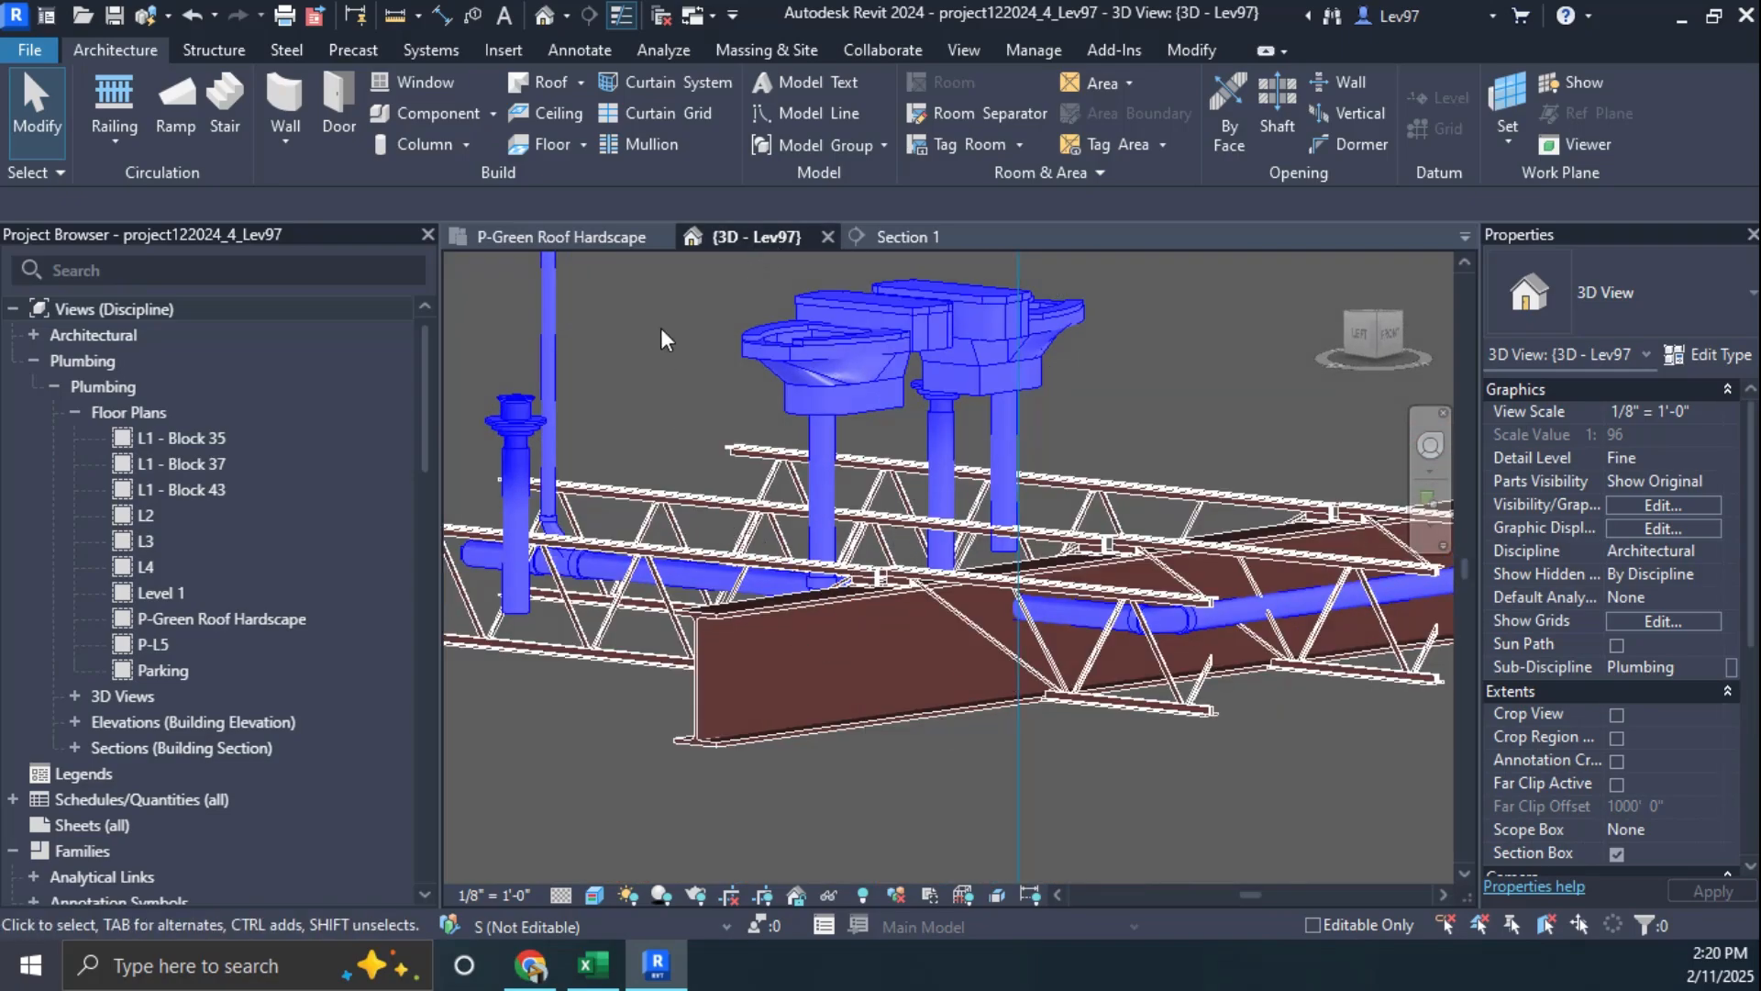
Step: In the P-Green Roof Hardscape plan, rotate the section line 90° about a point below the bathrooms and move it just below the horizontal waste pipe
{"action": "left_click", "coordinate": [608, 238]}
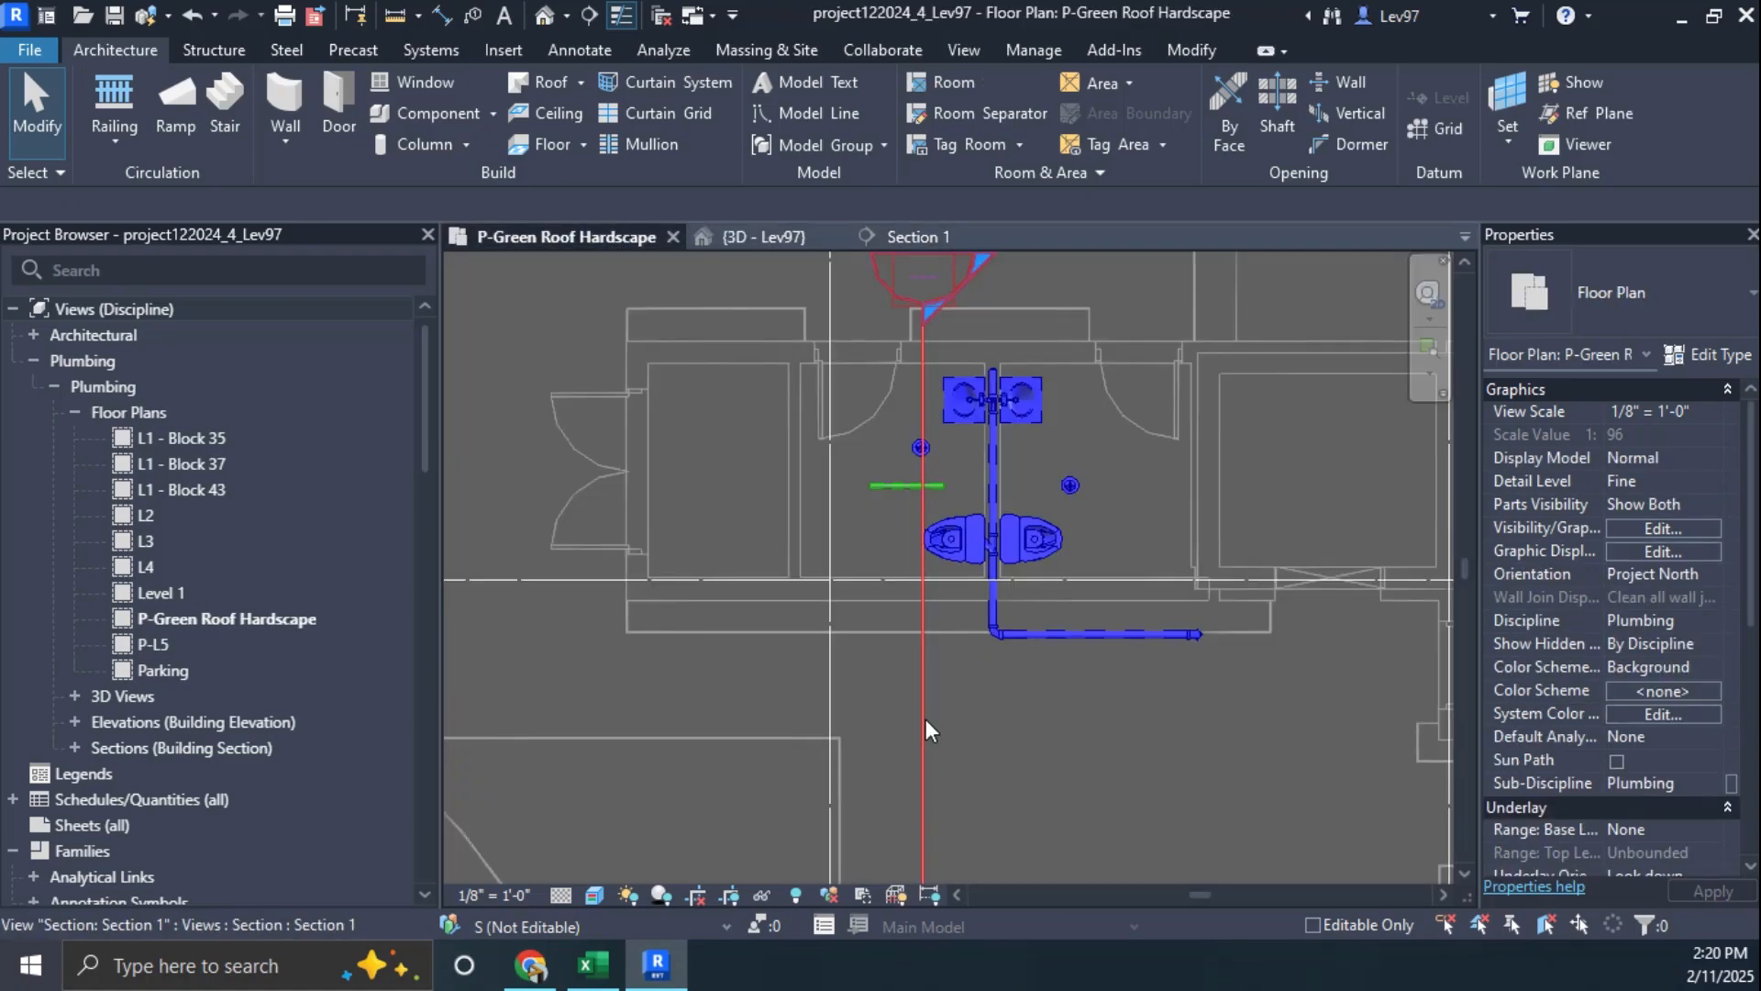
{"action": "left_click", "coordinate": [923, 709]}
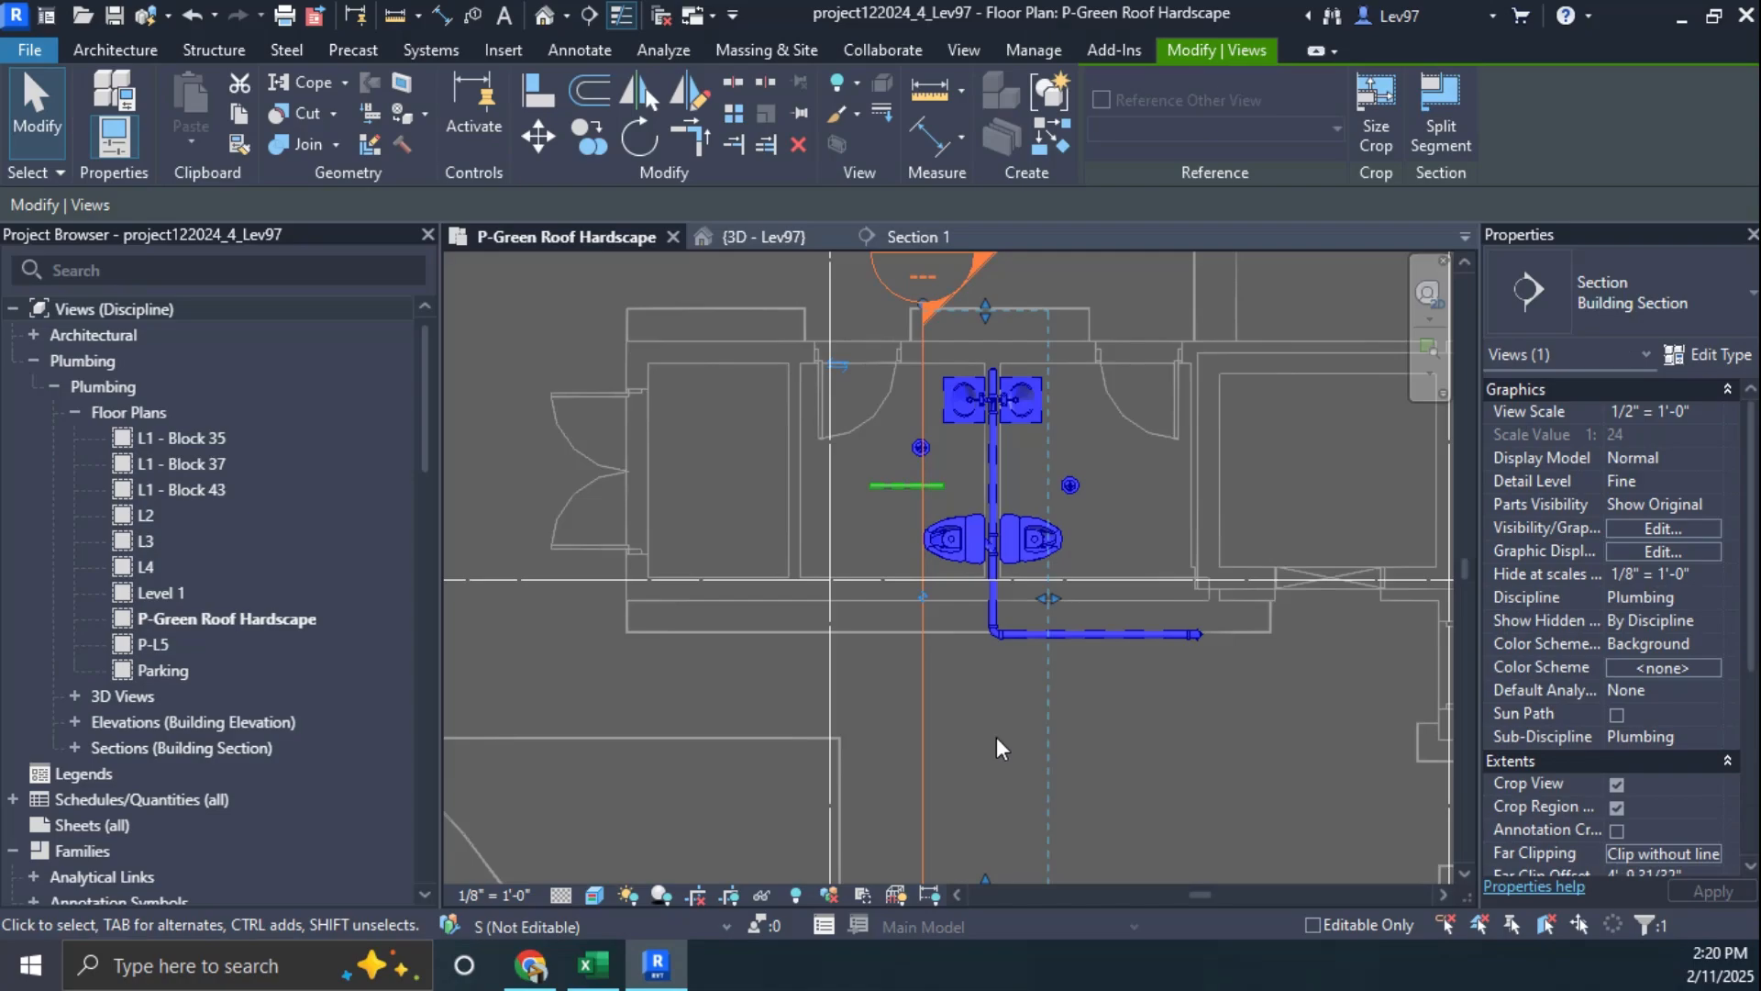
{"action": "left_click", "coordinate": [651, 146]}
{"action": "left_click", "coordinate": [699, 204]}
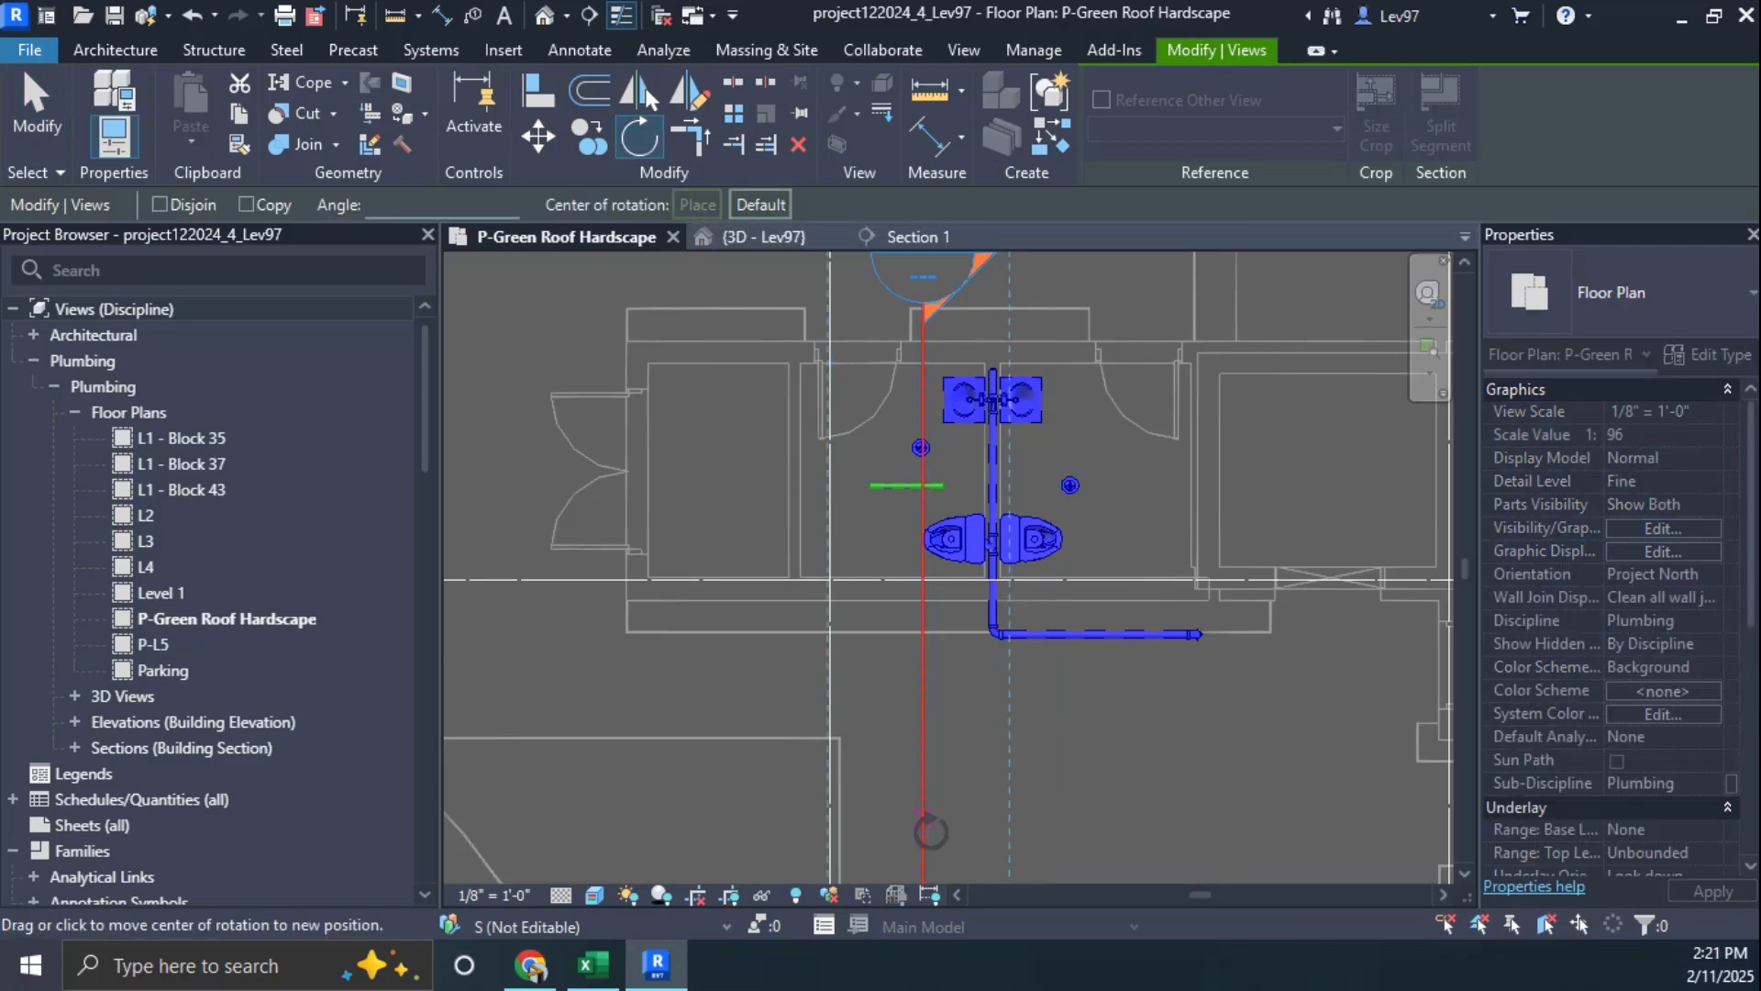
{"action": "left_click", "coordinate": [922, 738]}
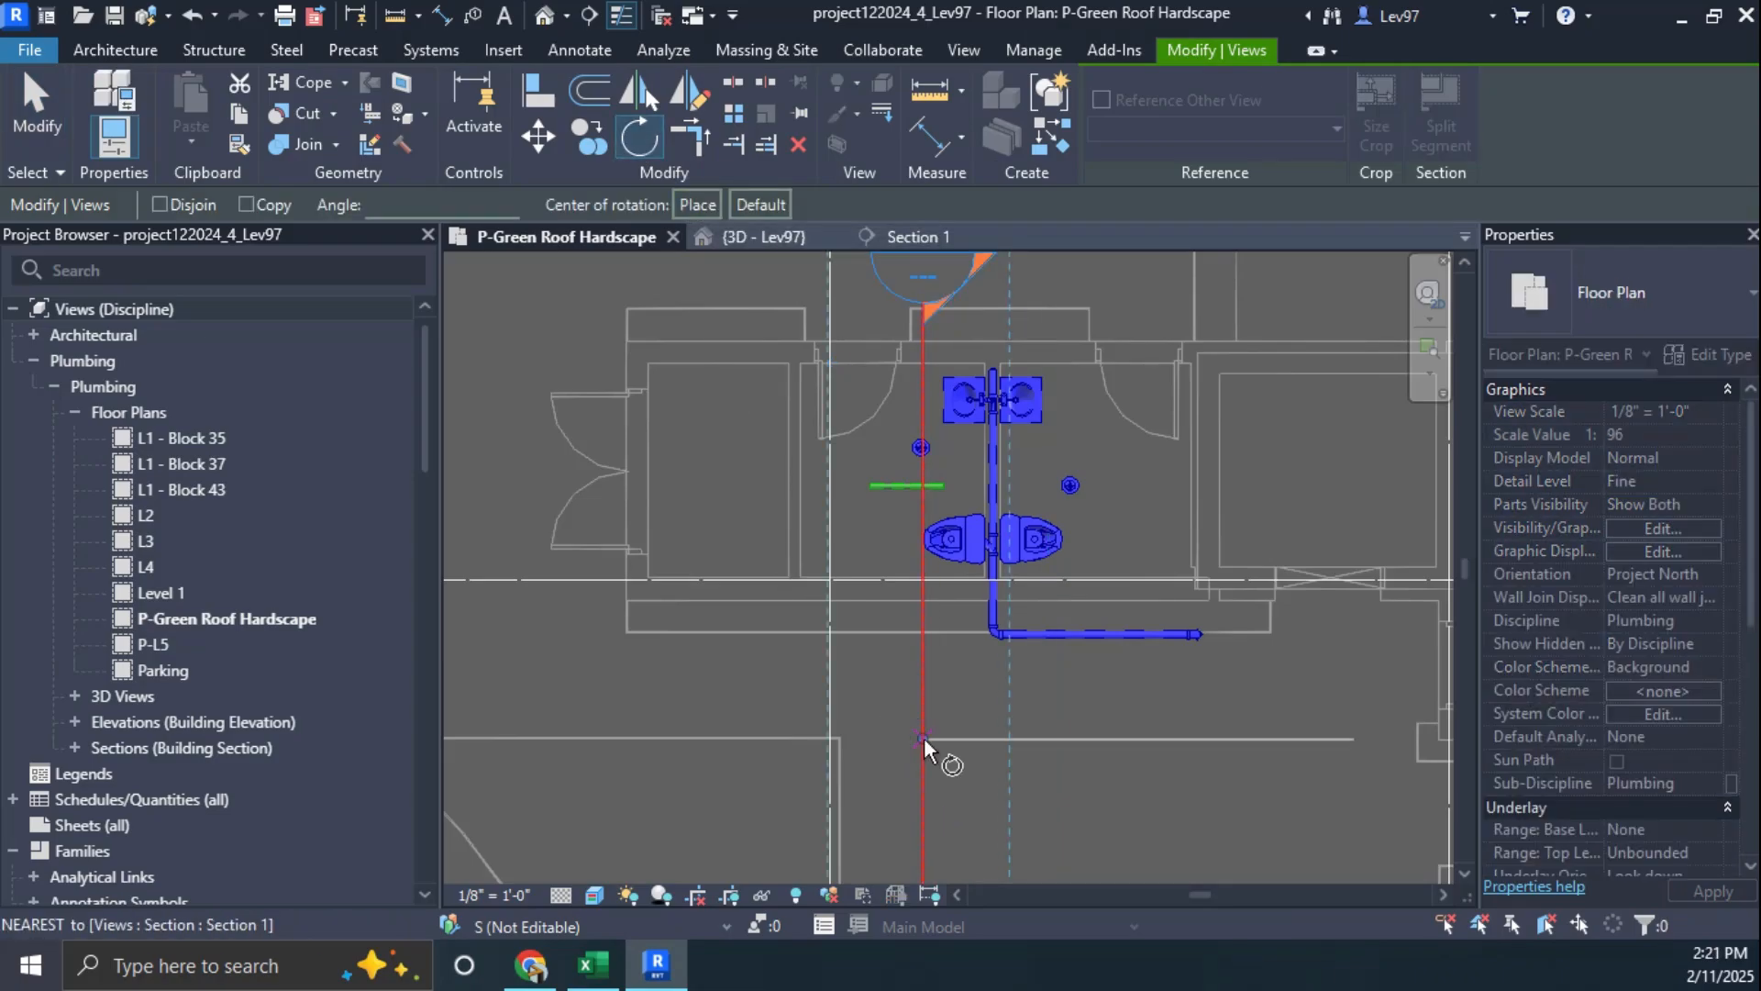
{"action": "left_click", "coordinate": [1185, 739]}
{"action": "type", "text": "90"}
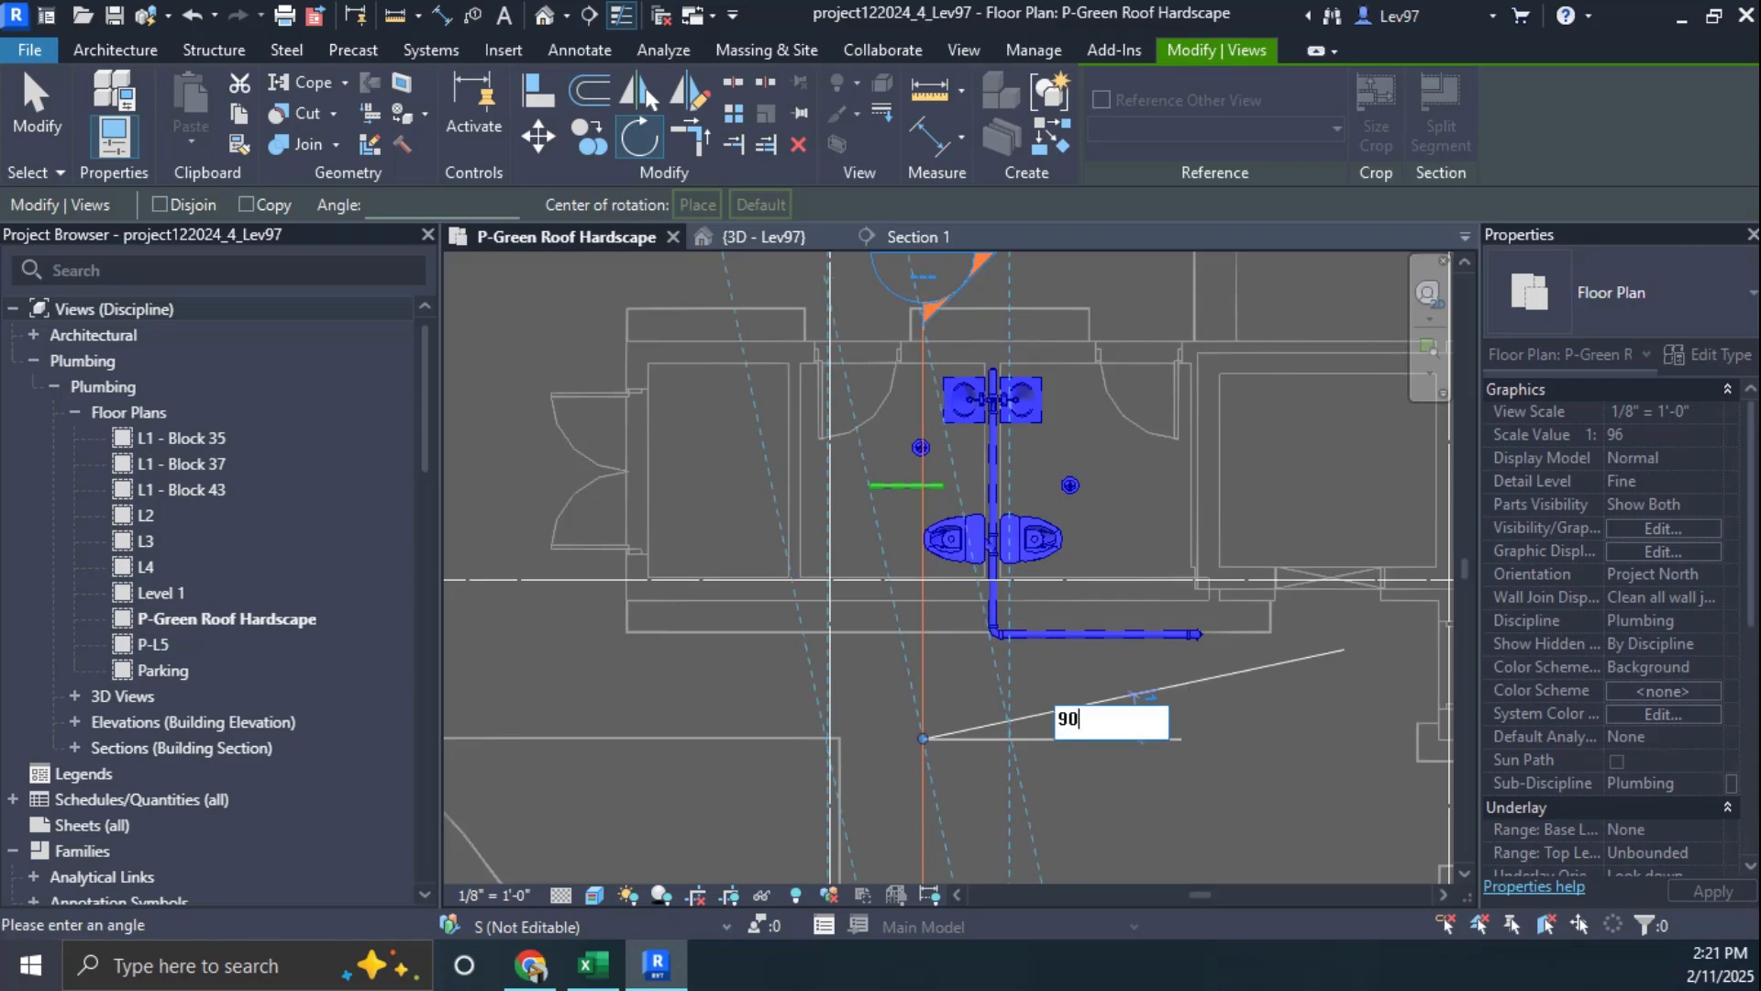
{"action": "key", "text": "Return"}
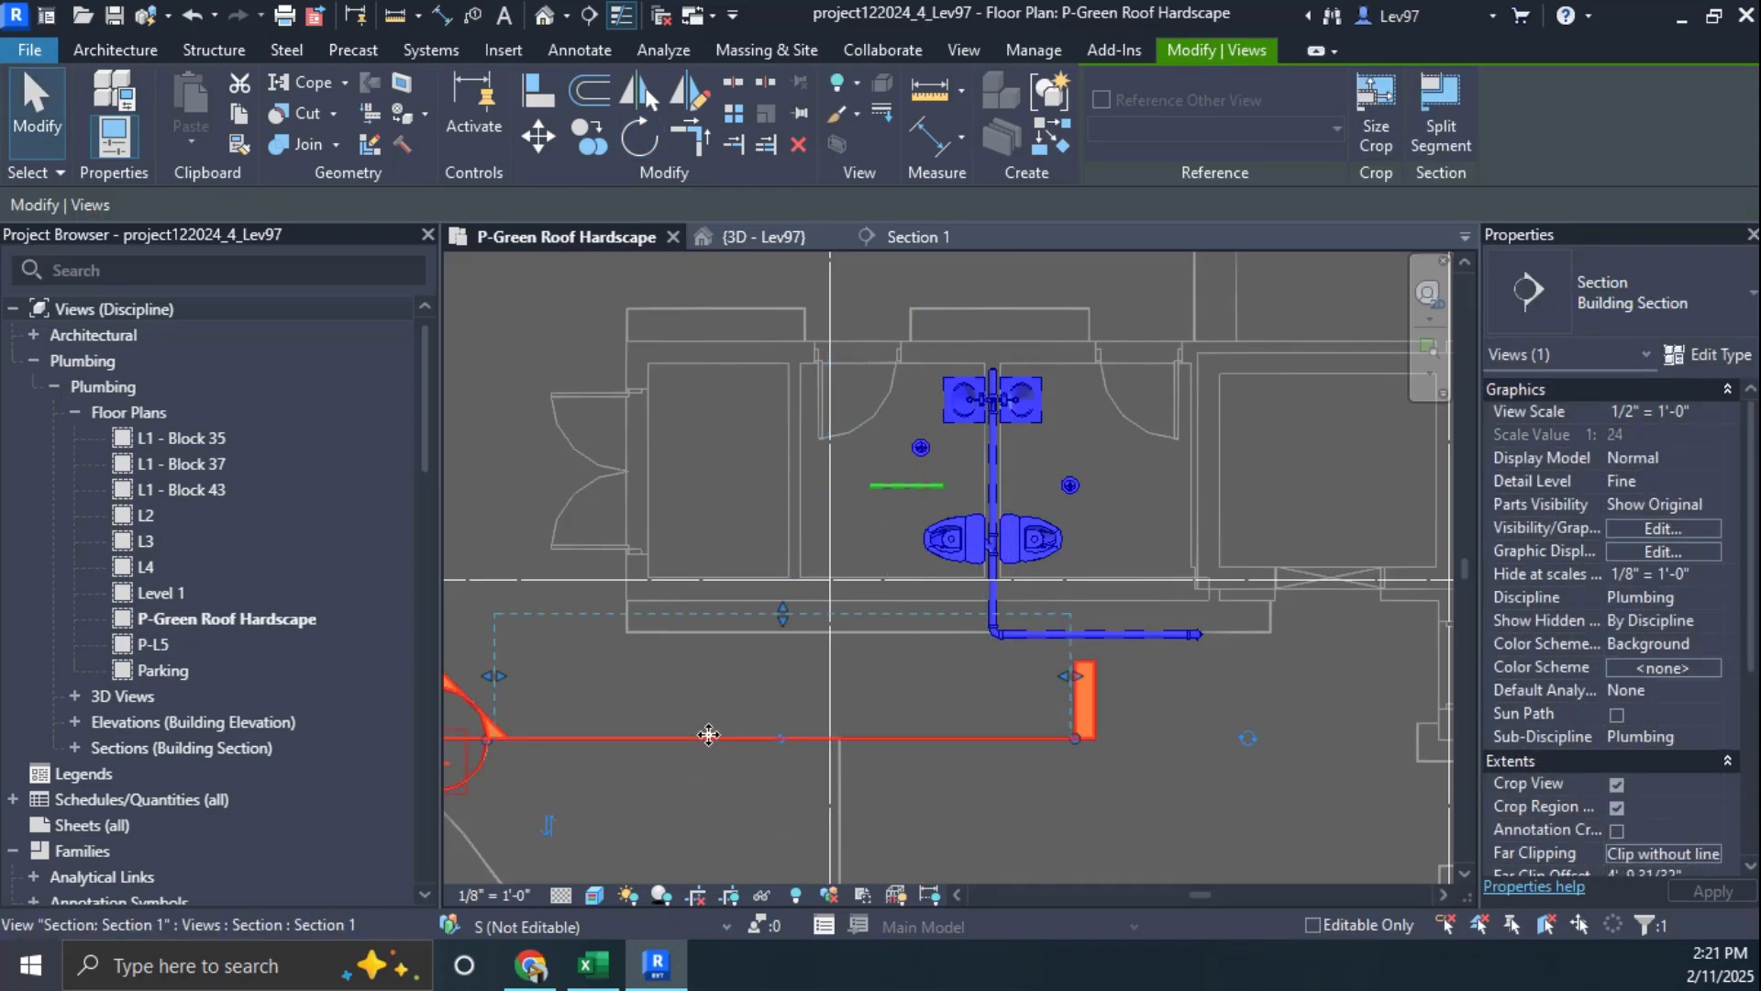
{"action": "left_click_drag", "start_coordinate": [701, 737], "coordinate": [987, 644]}
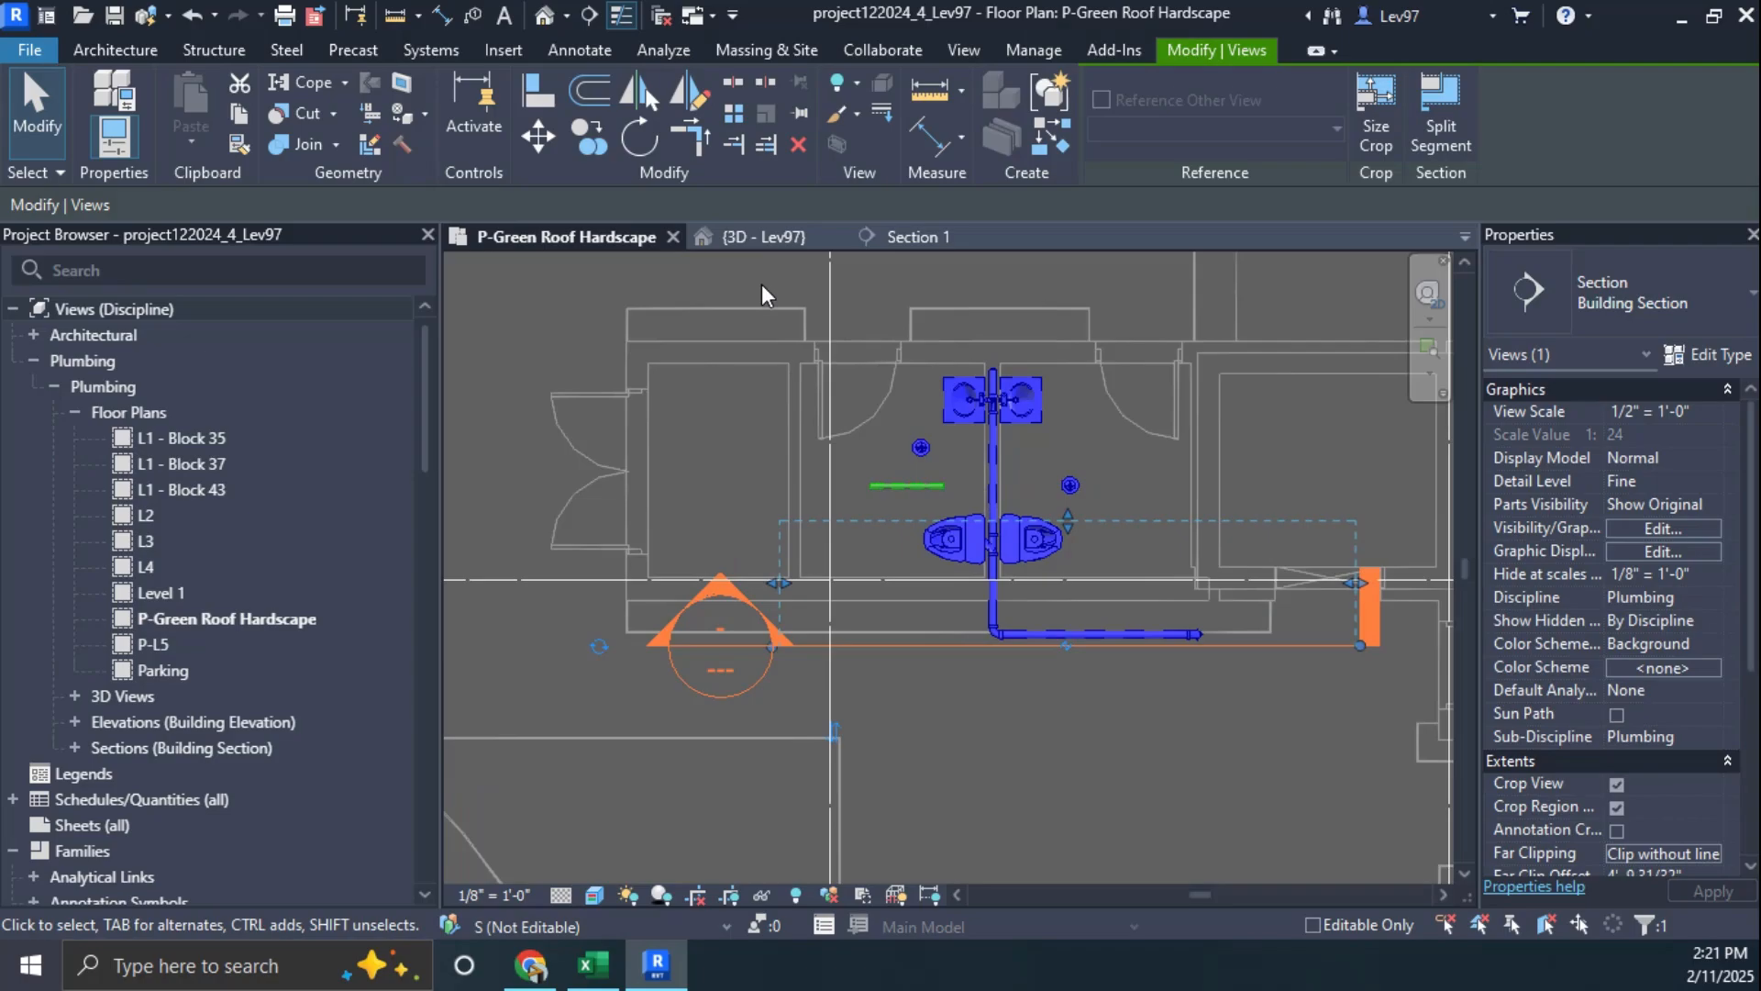
Step: Open the Section 1 view and examine the toilet waste piping against the roof joists and the beam
{"action": "left_click", "coordinate": [921, 234]}
{"action": "scroll", "coordinate": [941, 596], "scroll_direction": "up", "scroll_amount": 8}
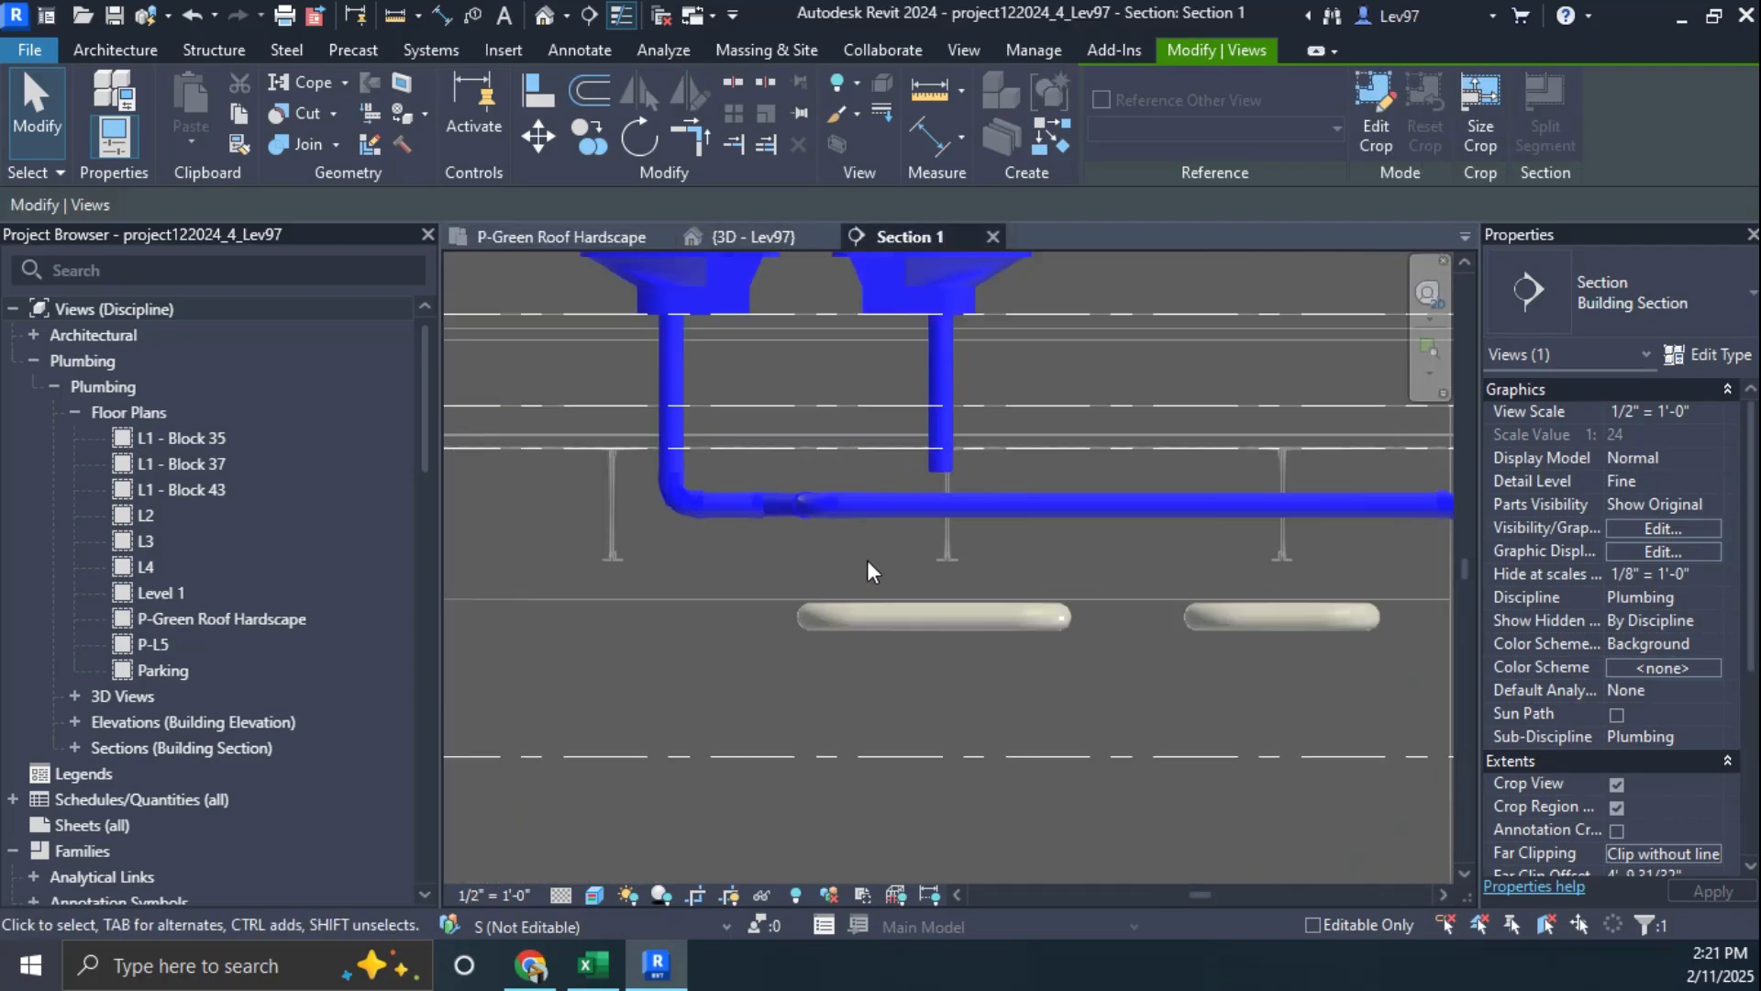
{"action": "scroll", "coordinate": [955, 556], "scroll_direction": "down", "scroll_amount": 3}
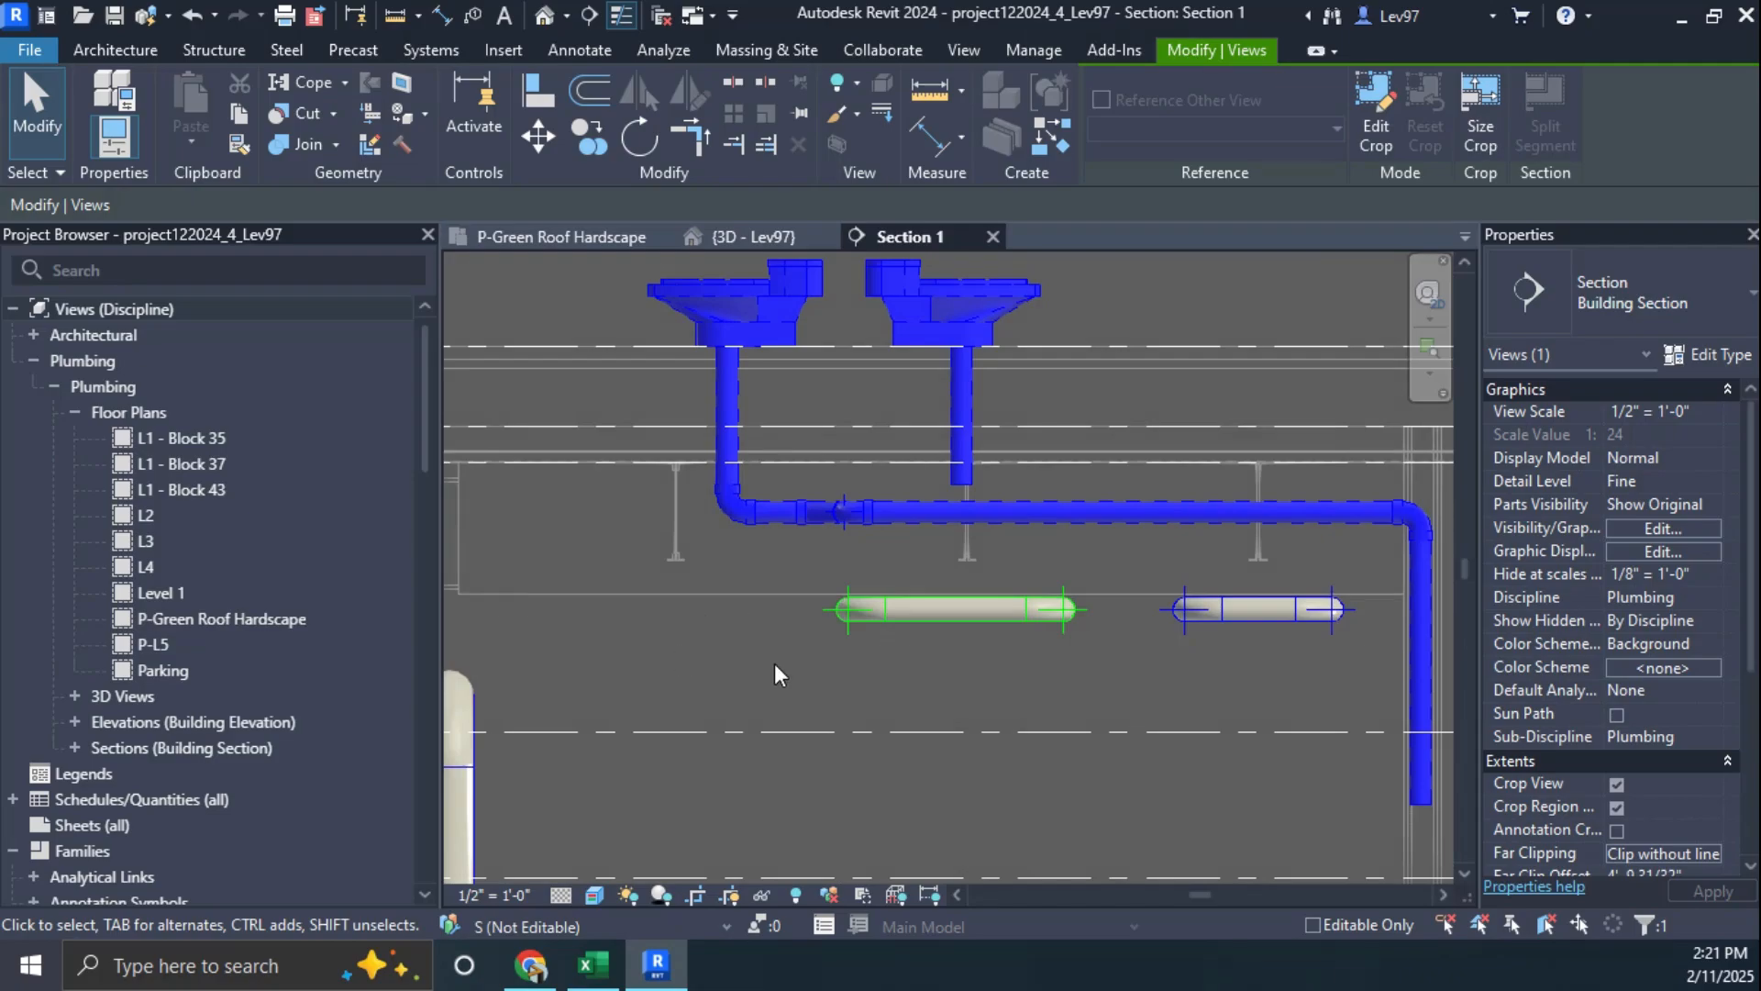
{"action": "middle_click_drag", "start_coordinate": [774, 675], "coordinate": [1113, 593]}
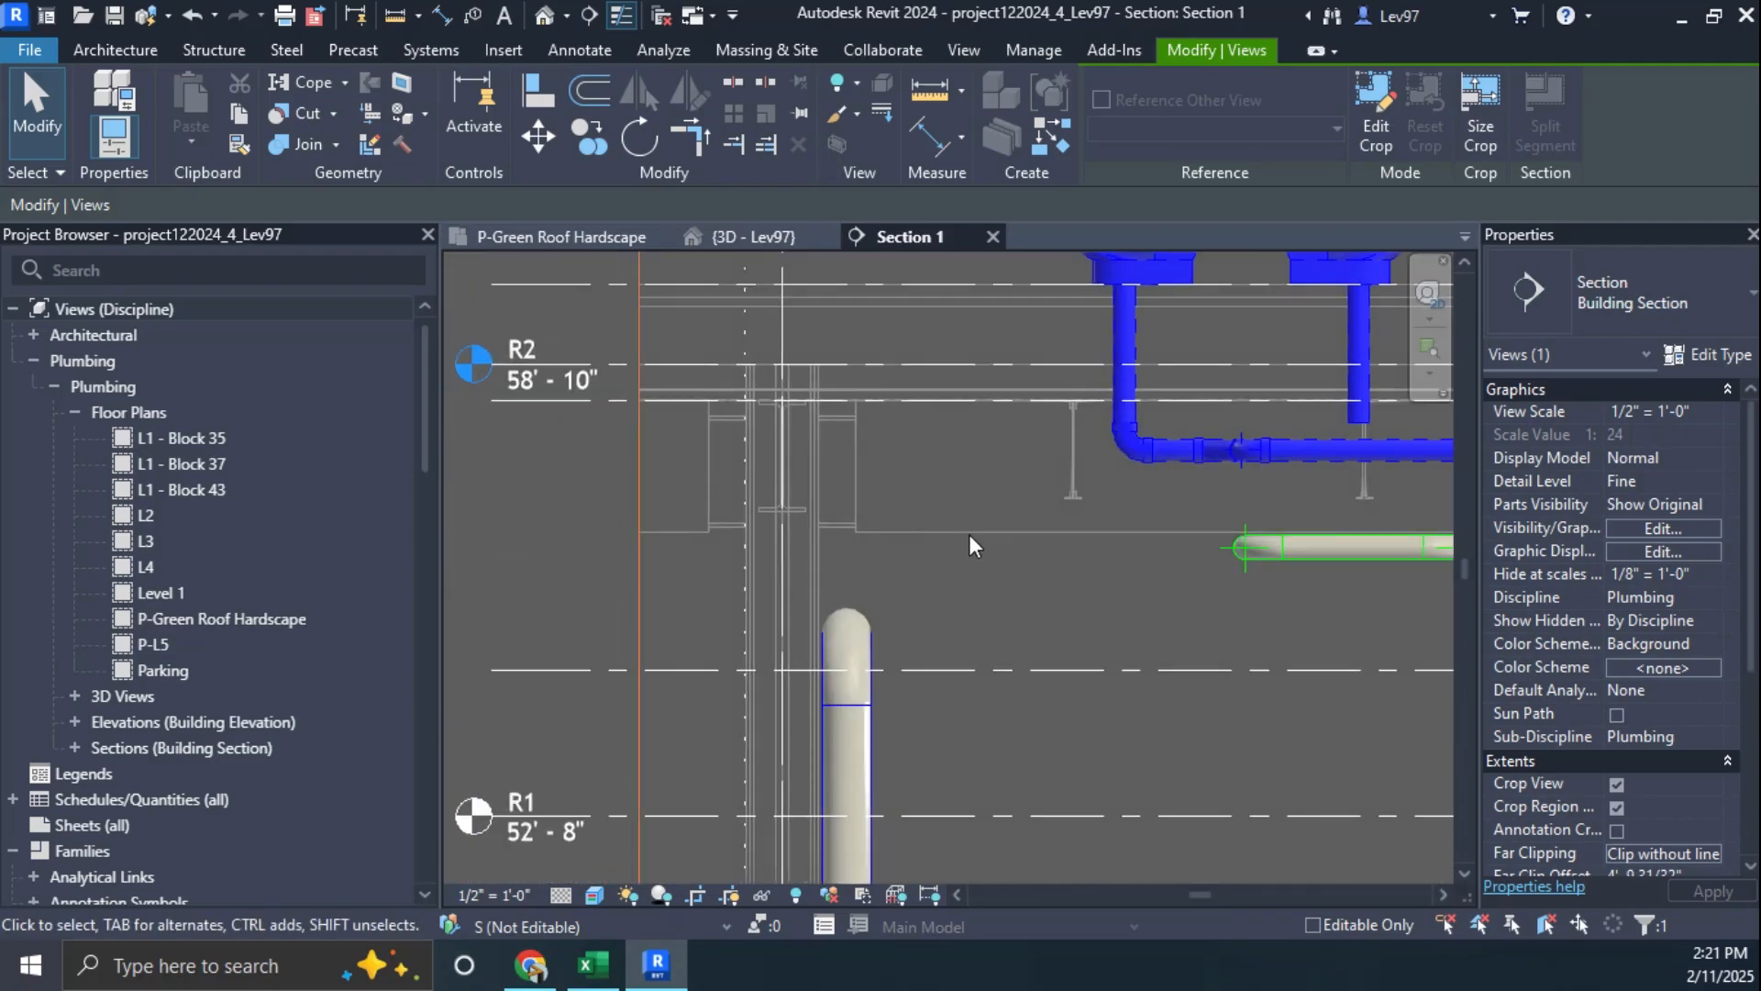
Step: Allow linked elements to be selected and select the Soffit - Beam Wrap wall in Section 1 to examine the pipes against it
{"action": "left_click", "coordinate": [1449, 926]}
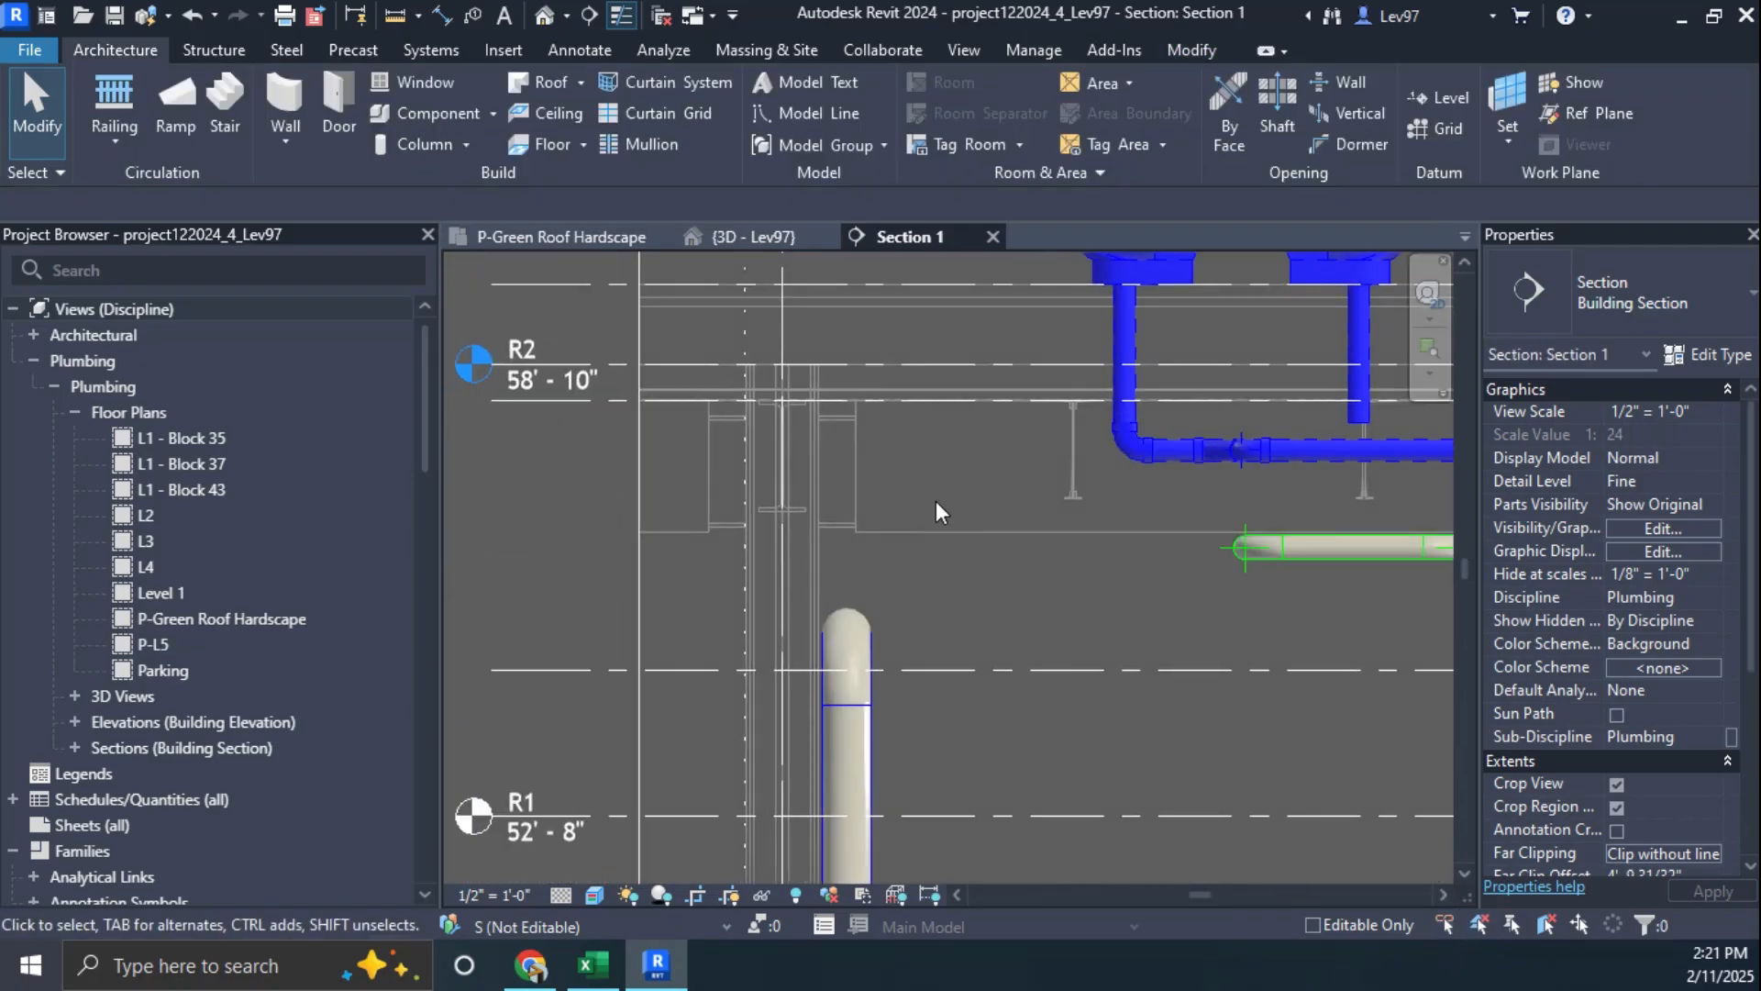
{"action": "left_click", "coordinate": [977, 534]}
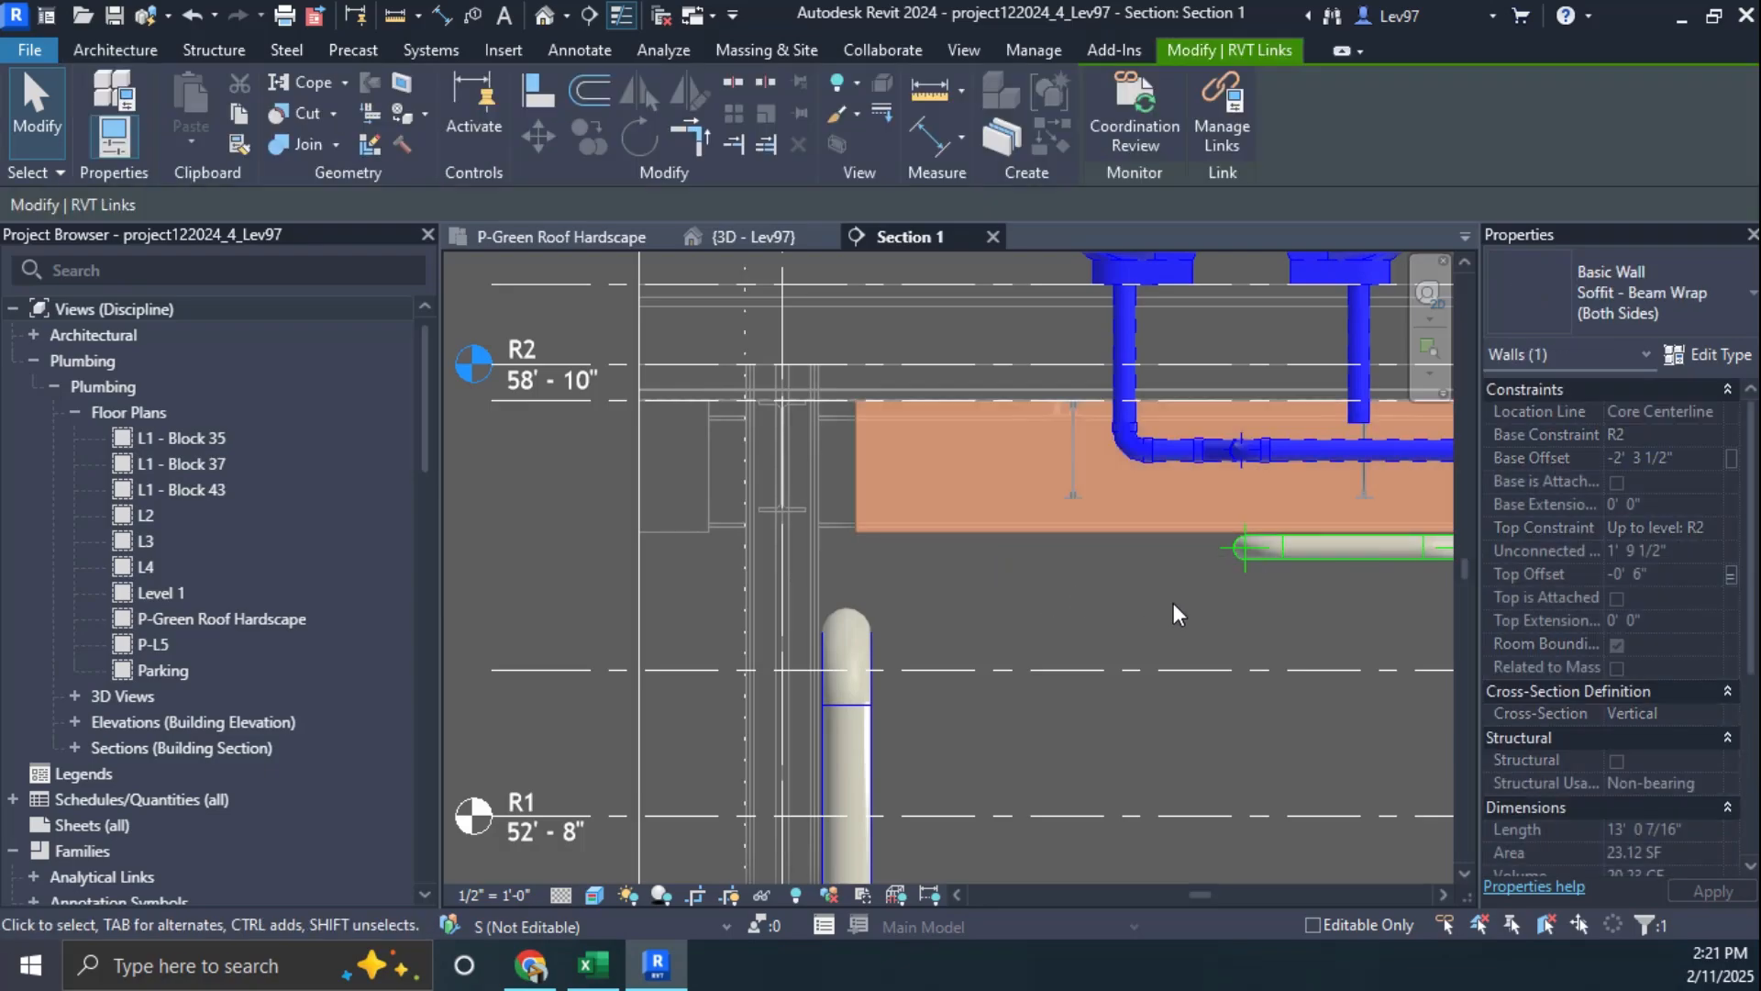
{"action": "middle_click_drag", "start_coordinate": [1055, 654], "coordinate": [614, 677]}
{"action": "scroll", "coordinate": [995, 496], "scroll_direction": "up", "scroll_amount": 1}
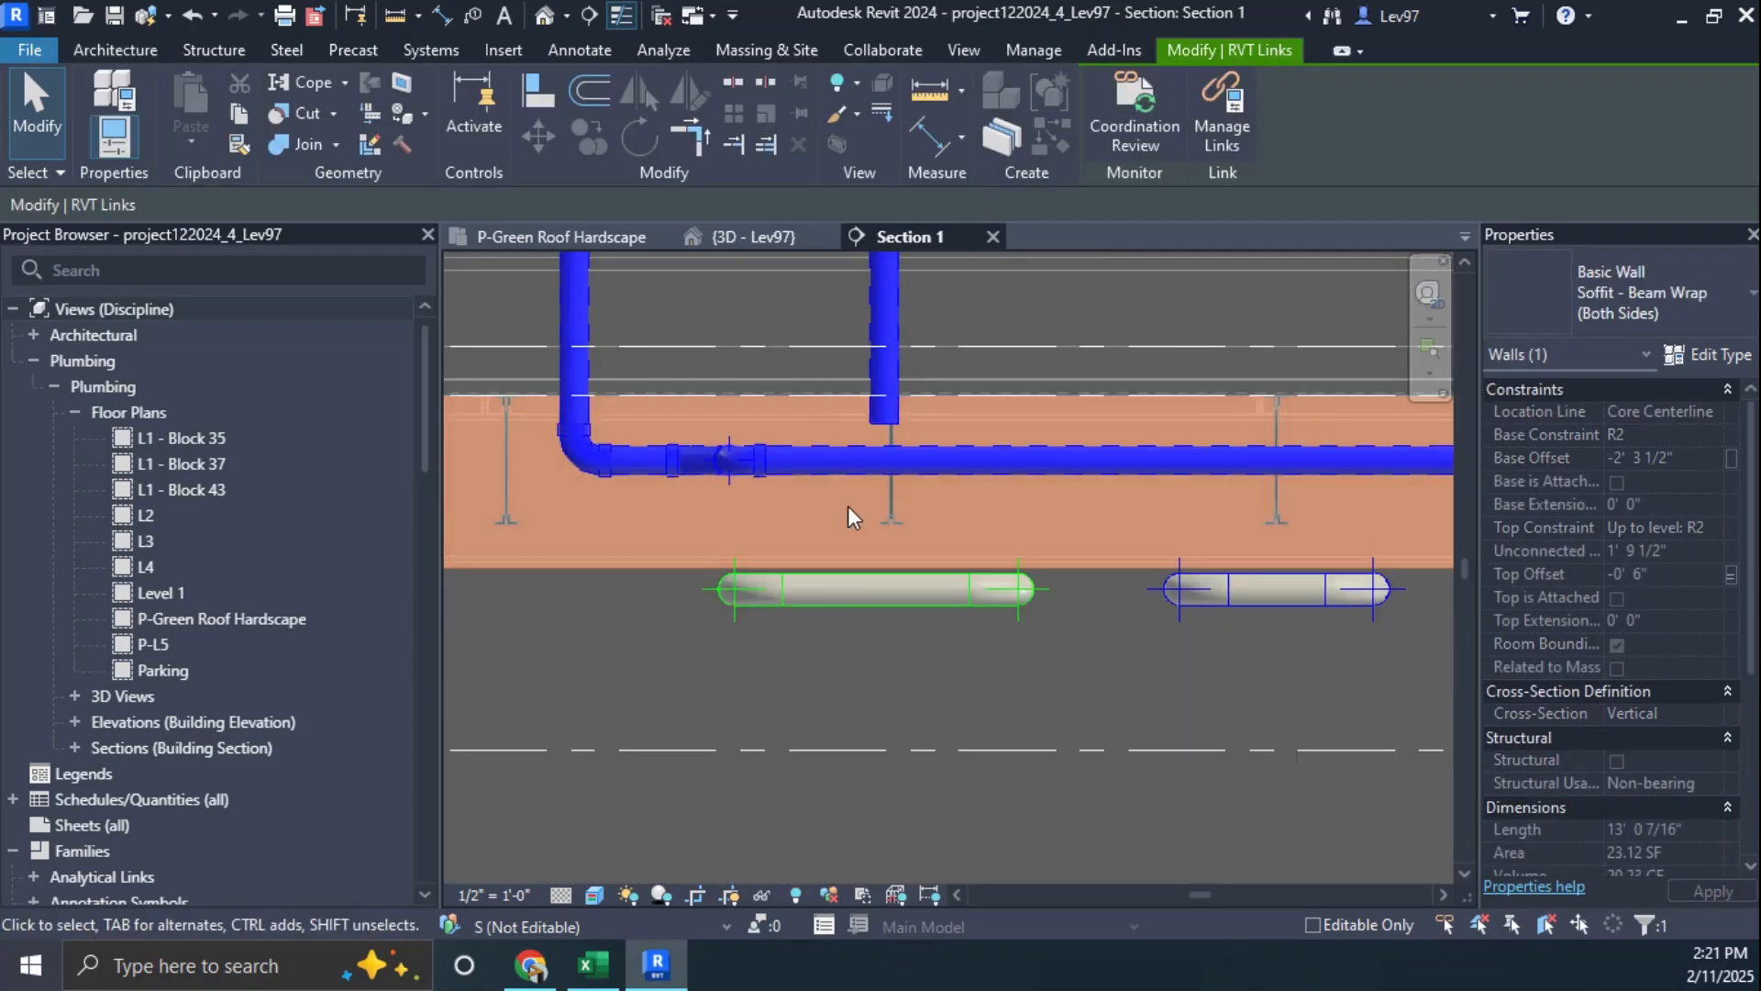
{"action": "scroll", "coordinate": [1040, 626], "scroll_direction": "down", "scroll_amount": 3}
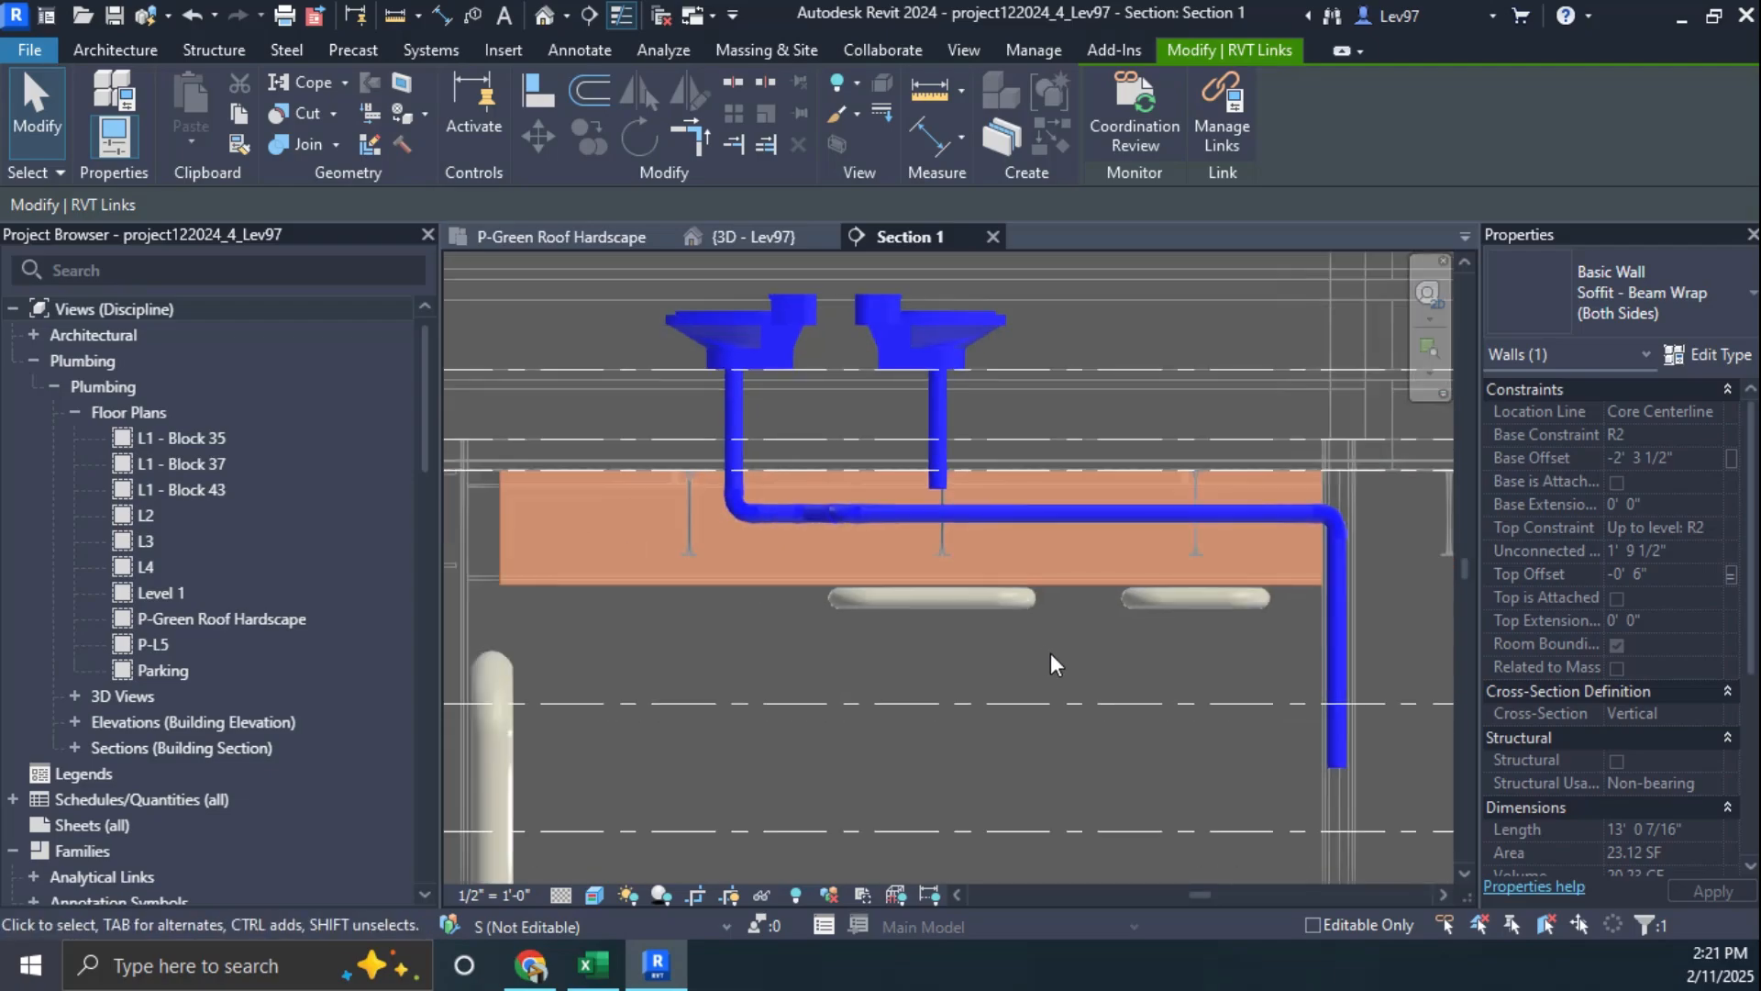
Step: Open the P-Green Roof Hardscape plan and select the section line below the horizontal waste pipe
{"action": "left_click", "coordinate": [554, 240]}
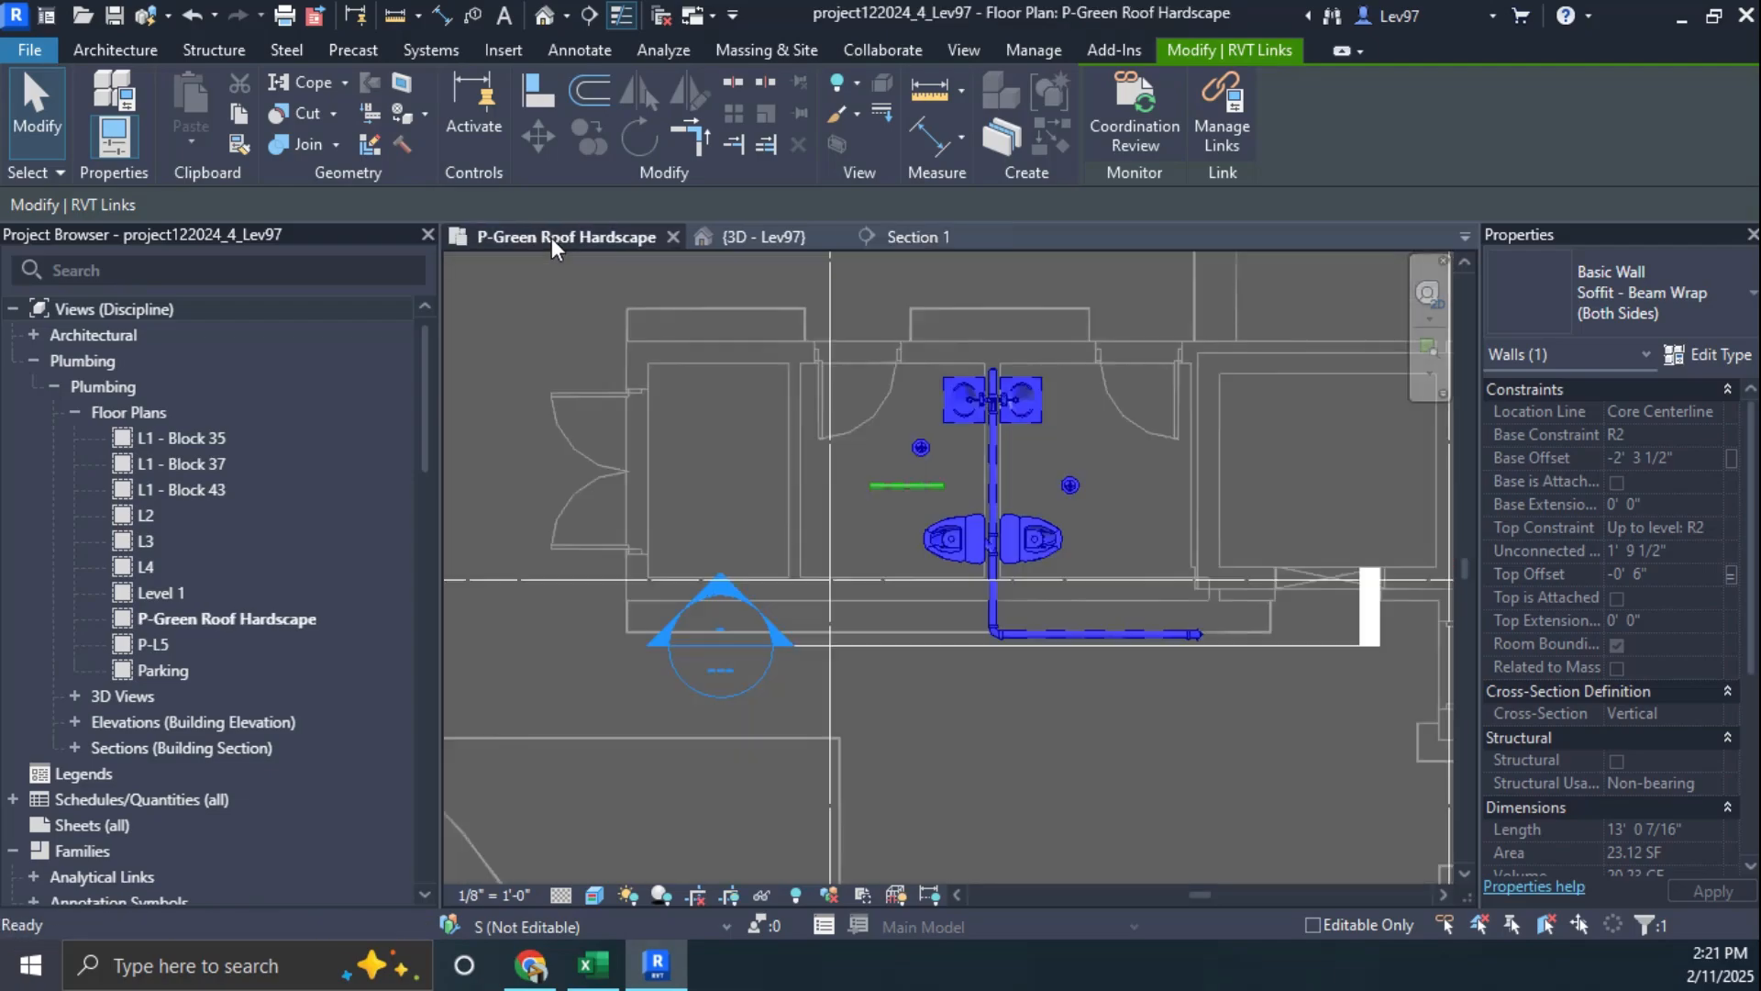
{"action": "left_click", "coordinate": [966, 651]}
{"action": "scroll", "coordinate": [943, 669], "scroll_direction": "up", "scroll_amount": 2}
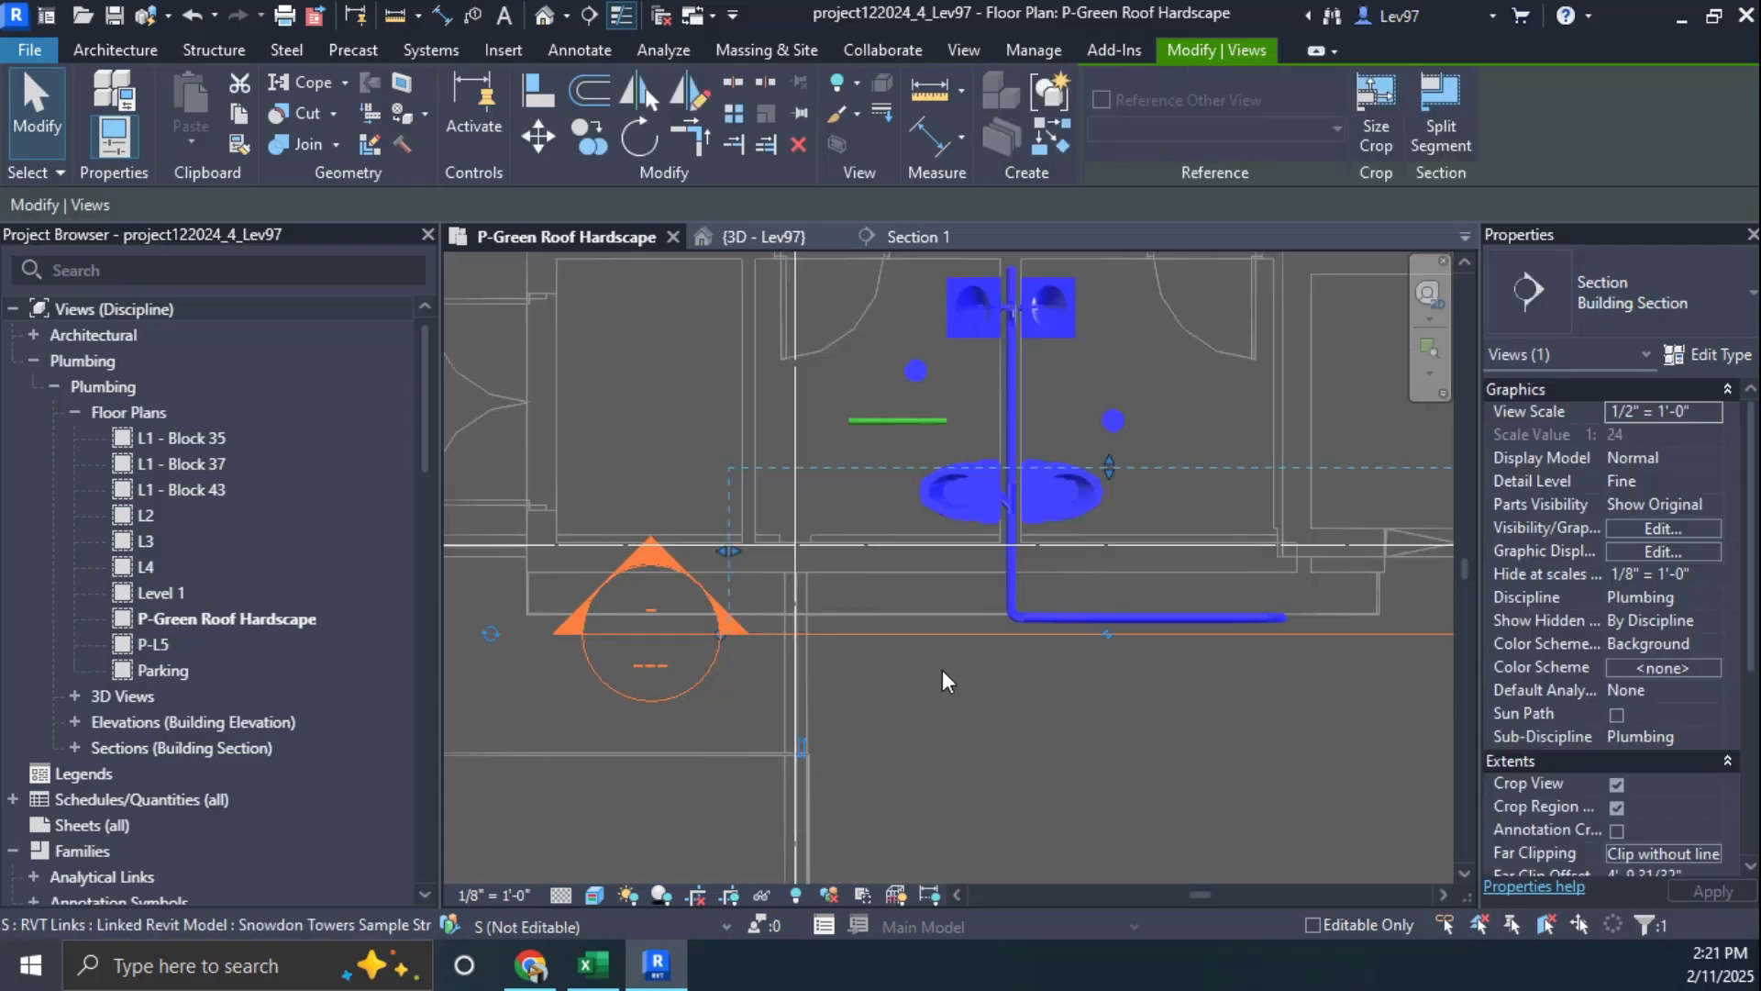
{"action": "left_click", "coordinate": [642, 140]}
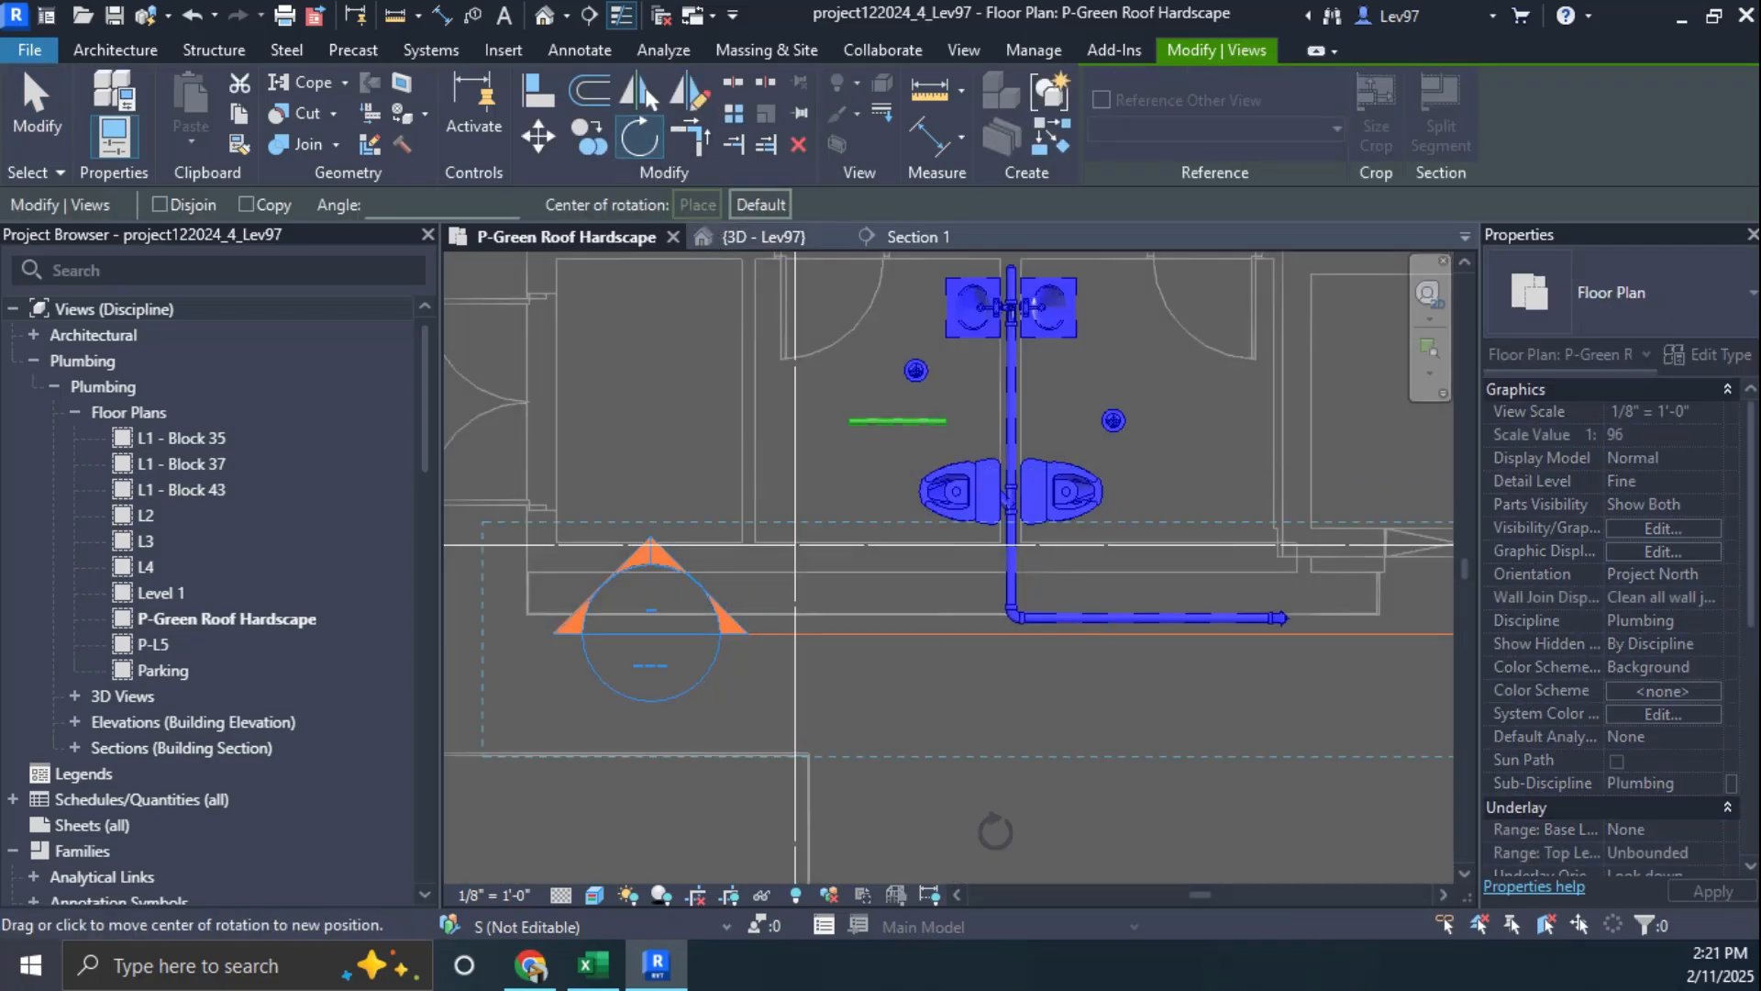
{"action": "left_click_drag", "start_coordinate": [995, 832], "coordinate": [928, 636]}
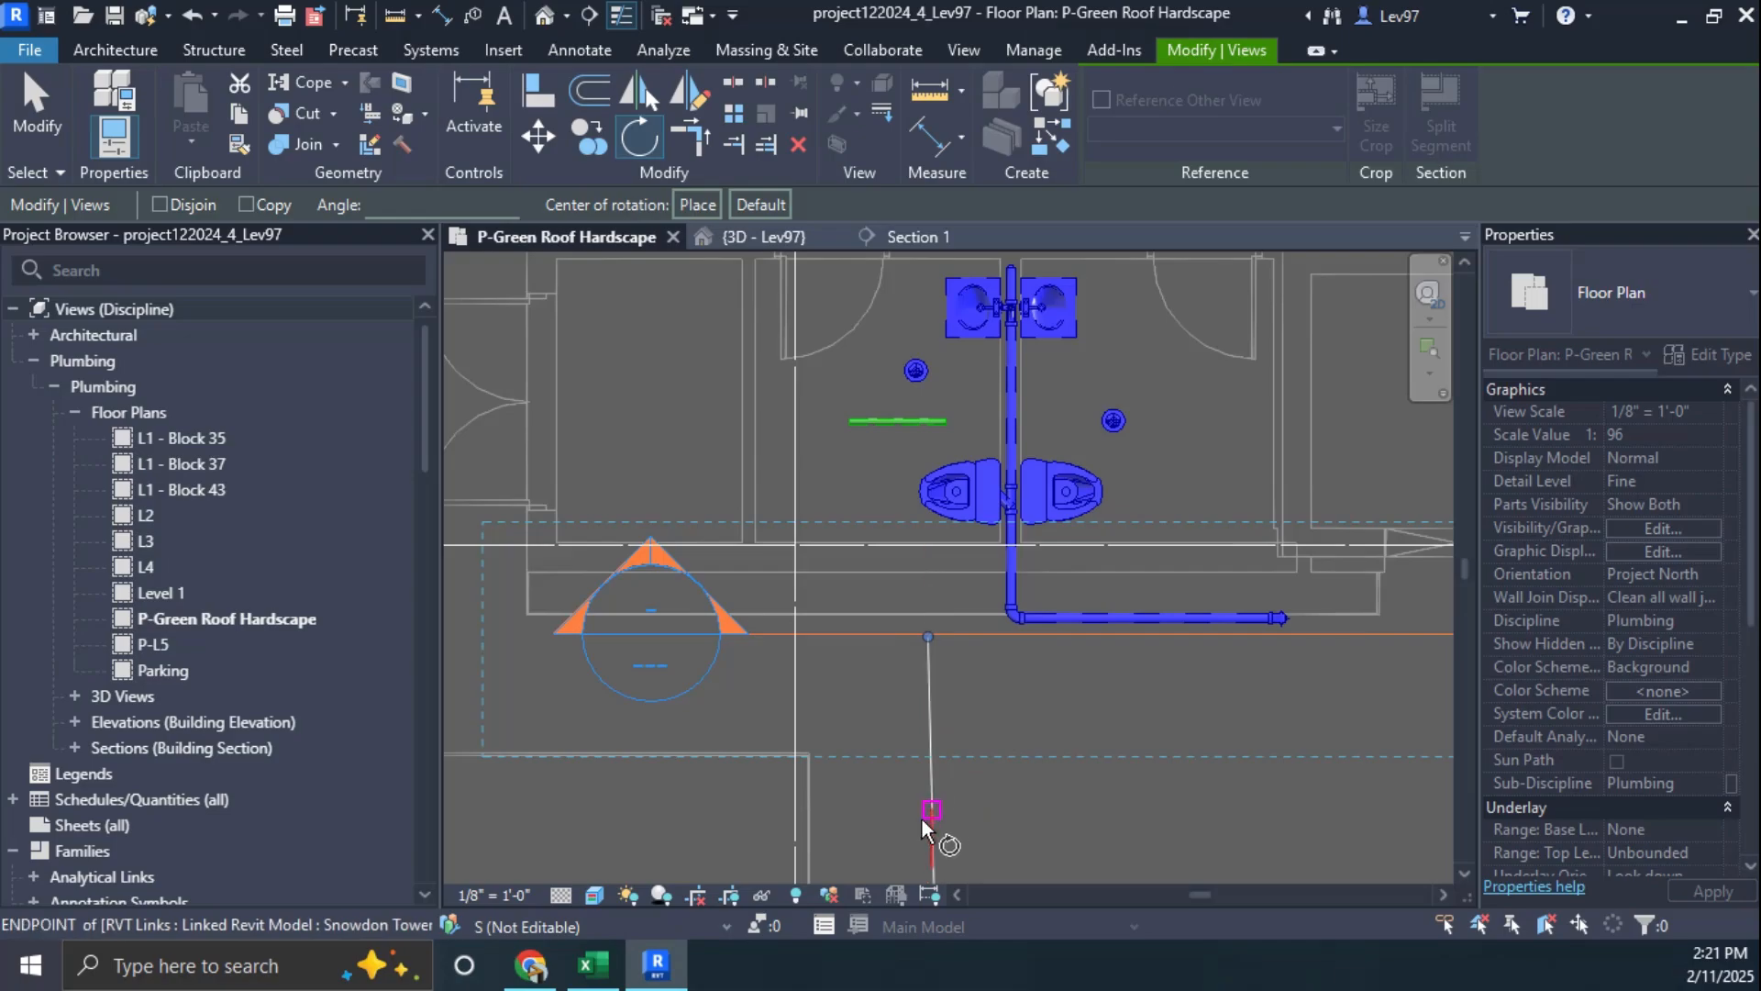
{"action": "scroll", "coordinate": [960, 633], "scroll_direction": "up", "scroll_amount": 2}
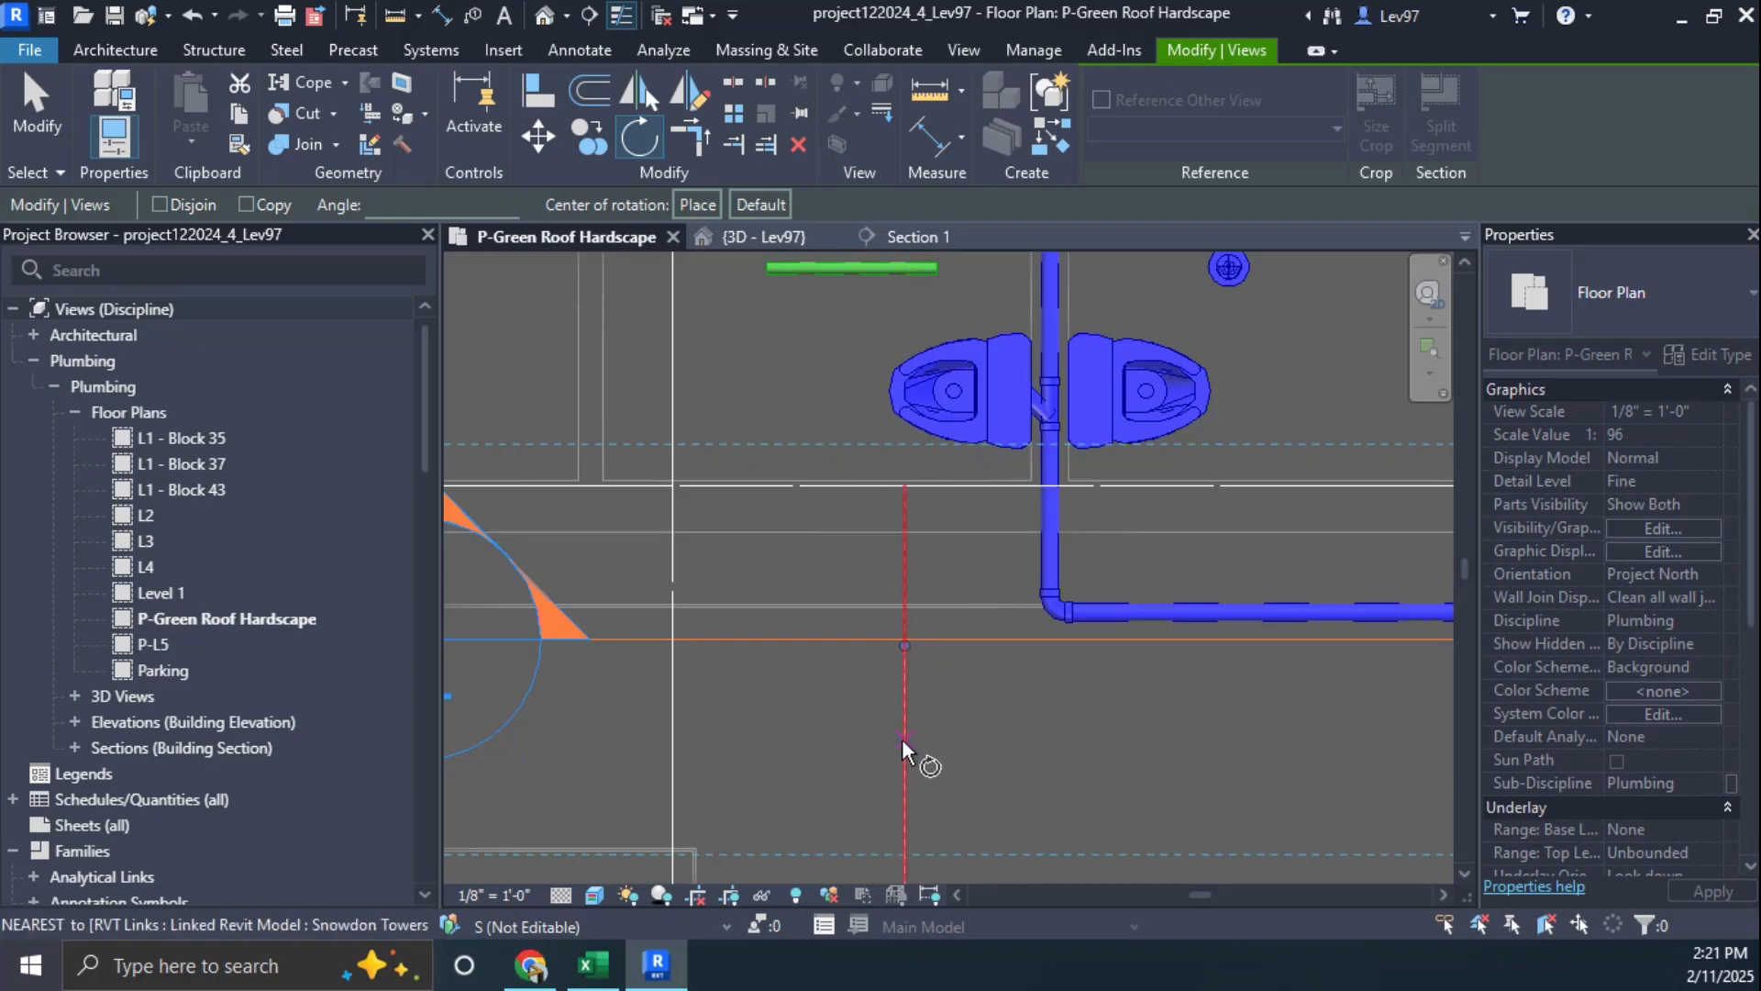
{"action": "left_click", "coordinate": [899, 780]}
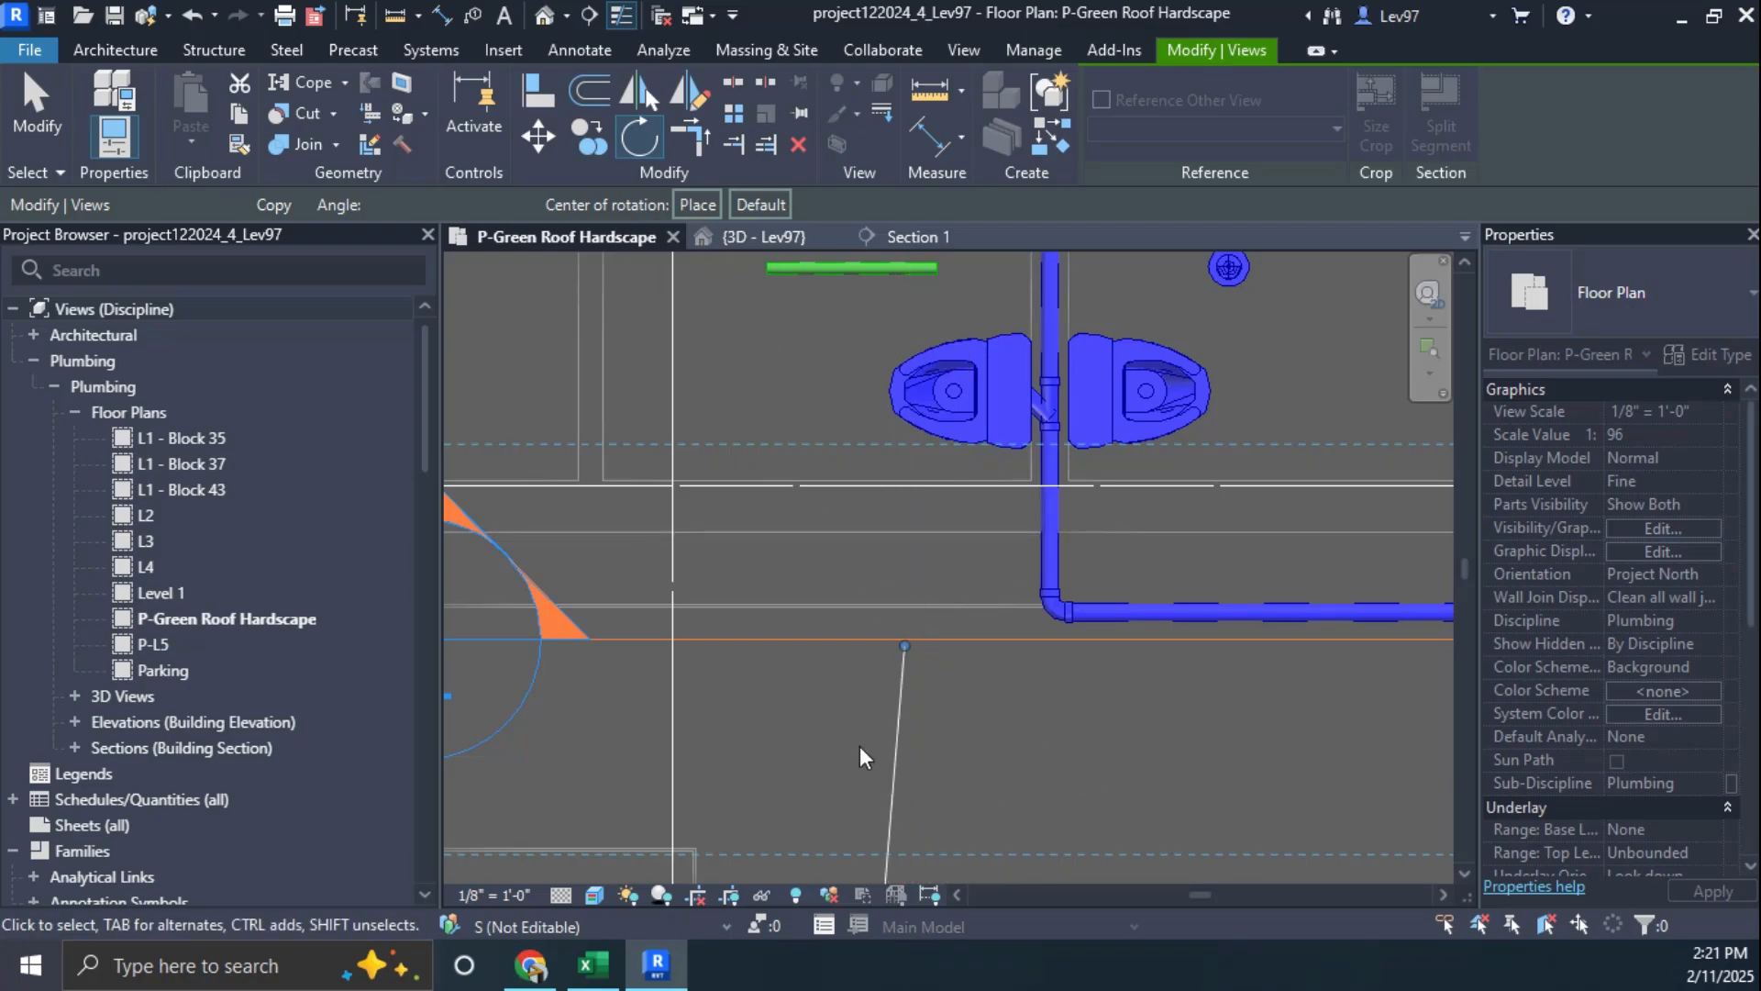
{"action": "key", "text": "Escape"}
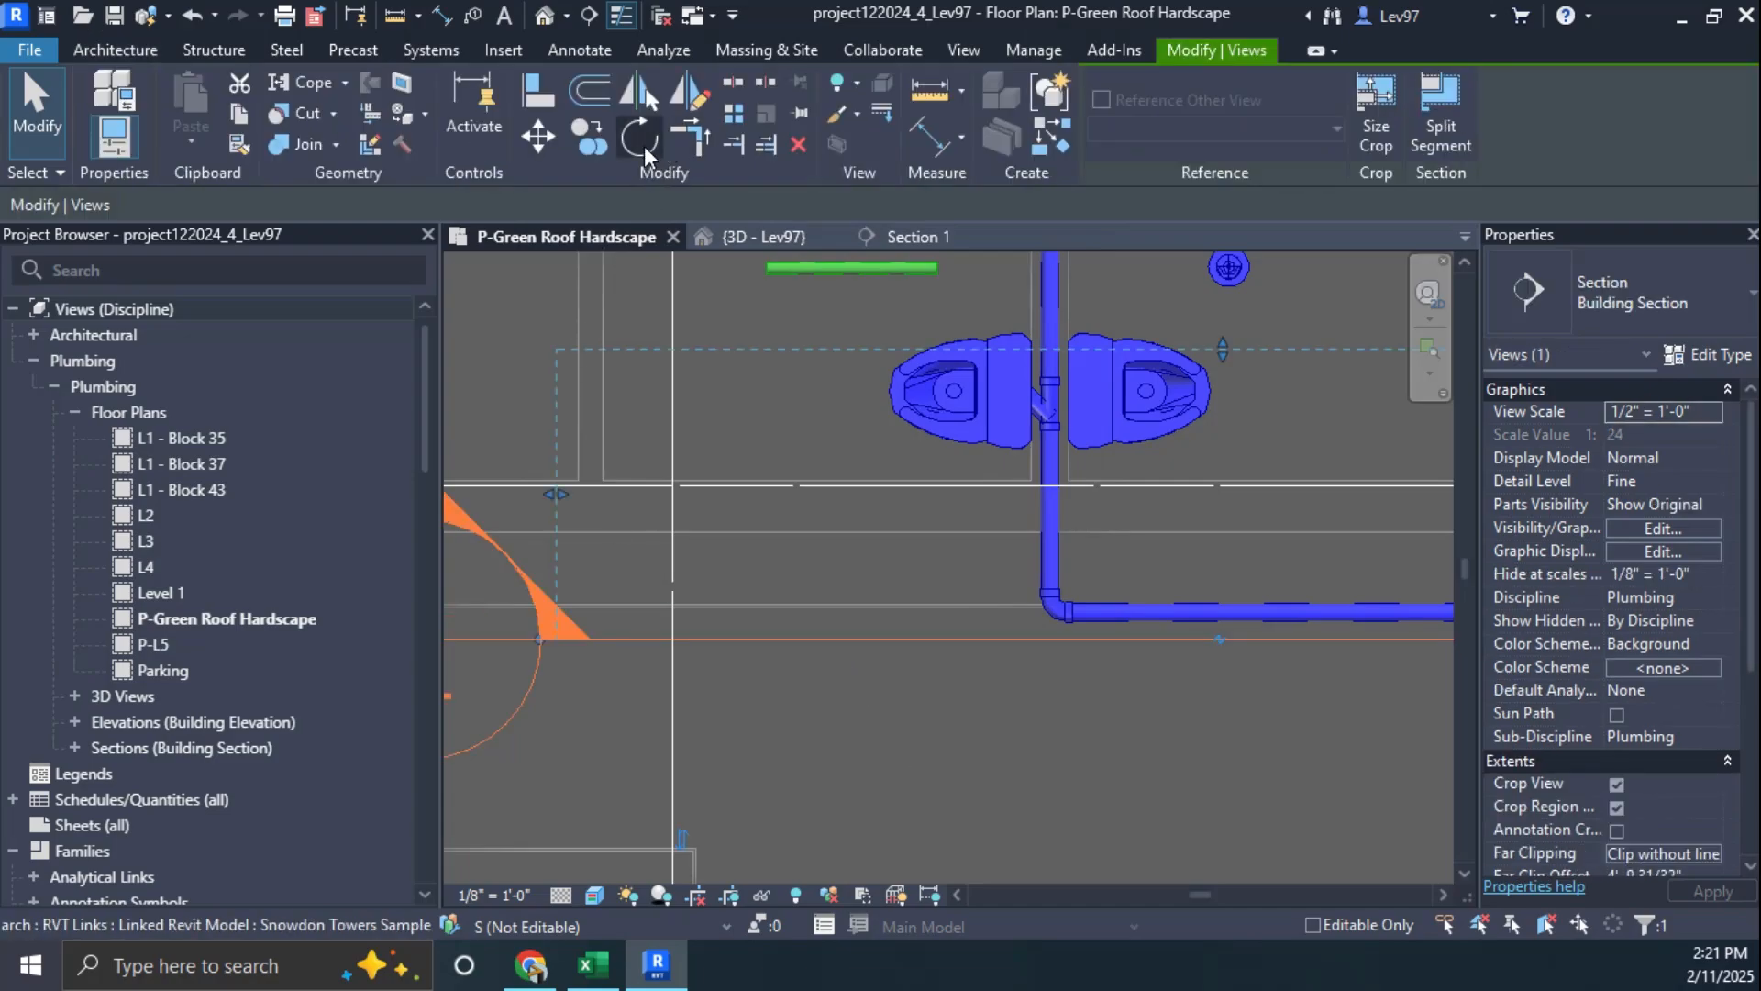
Step: Rotate the section line 90° about a point on the line and move it beside the waste pipe running between the toilets
{"action": "left_click", "coordinate": [640, 140]}
{"action": "left_click", "coordinate": [719, 203]}
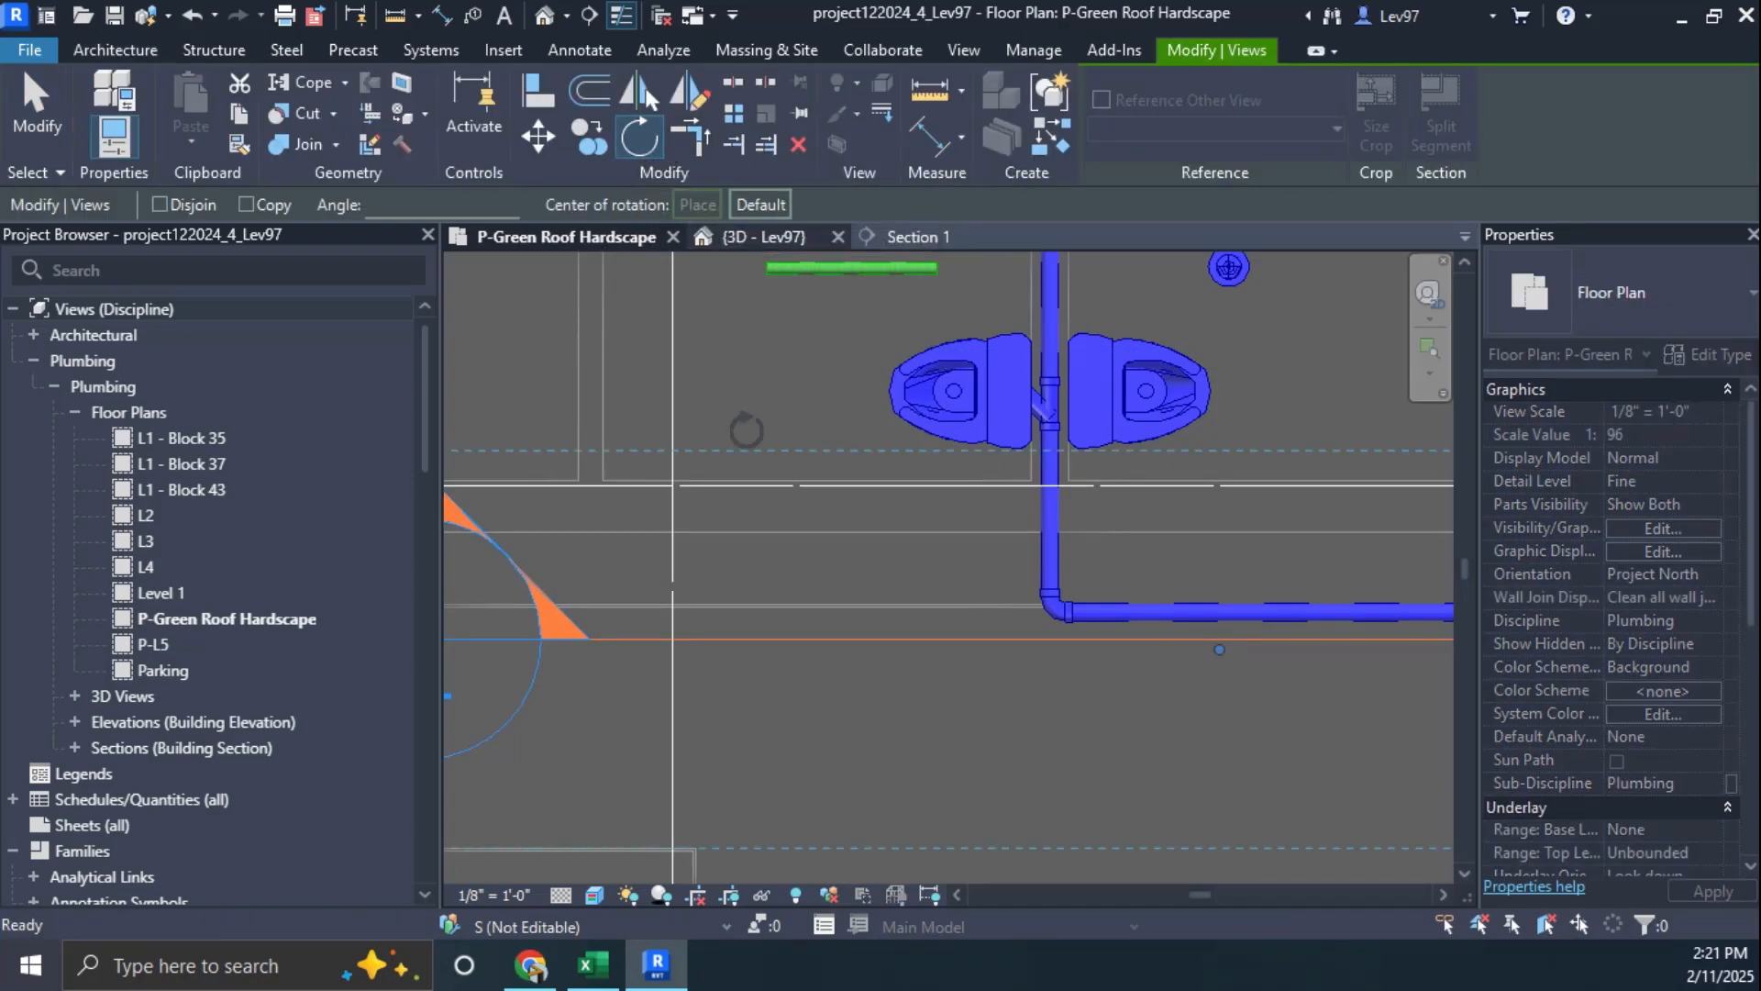
{"action": "left_click", "coordinate": [1167, 639]}
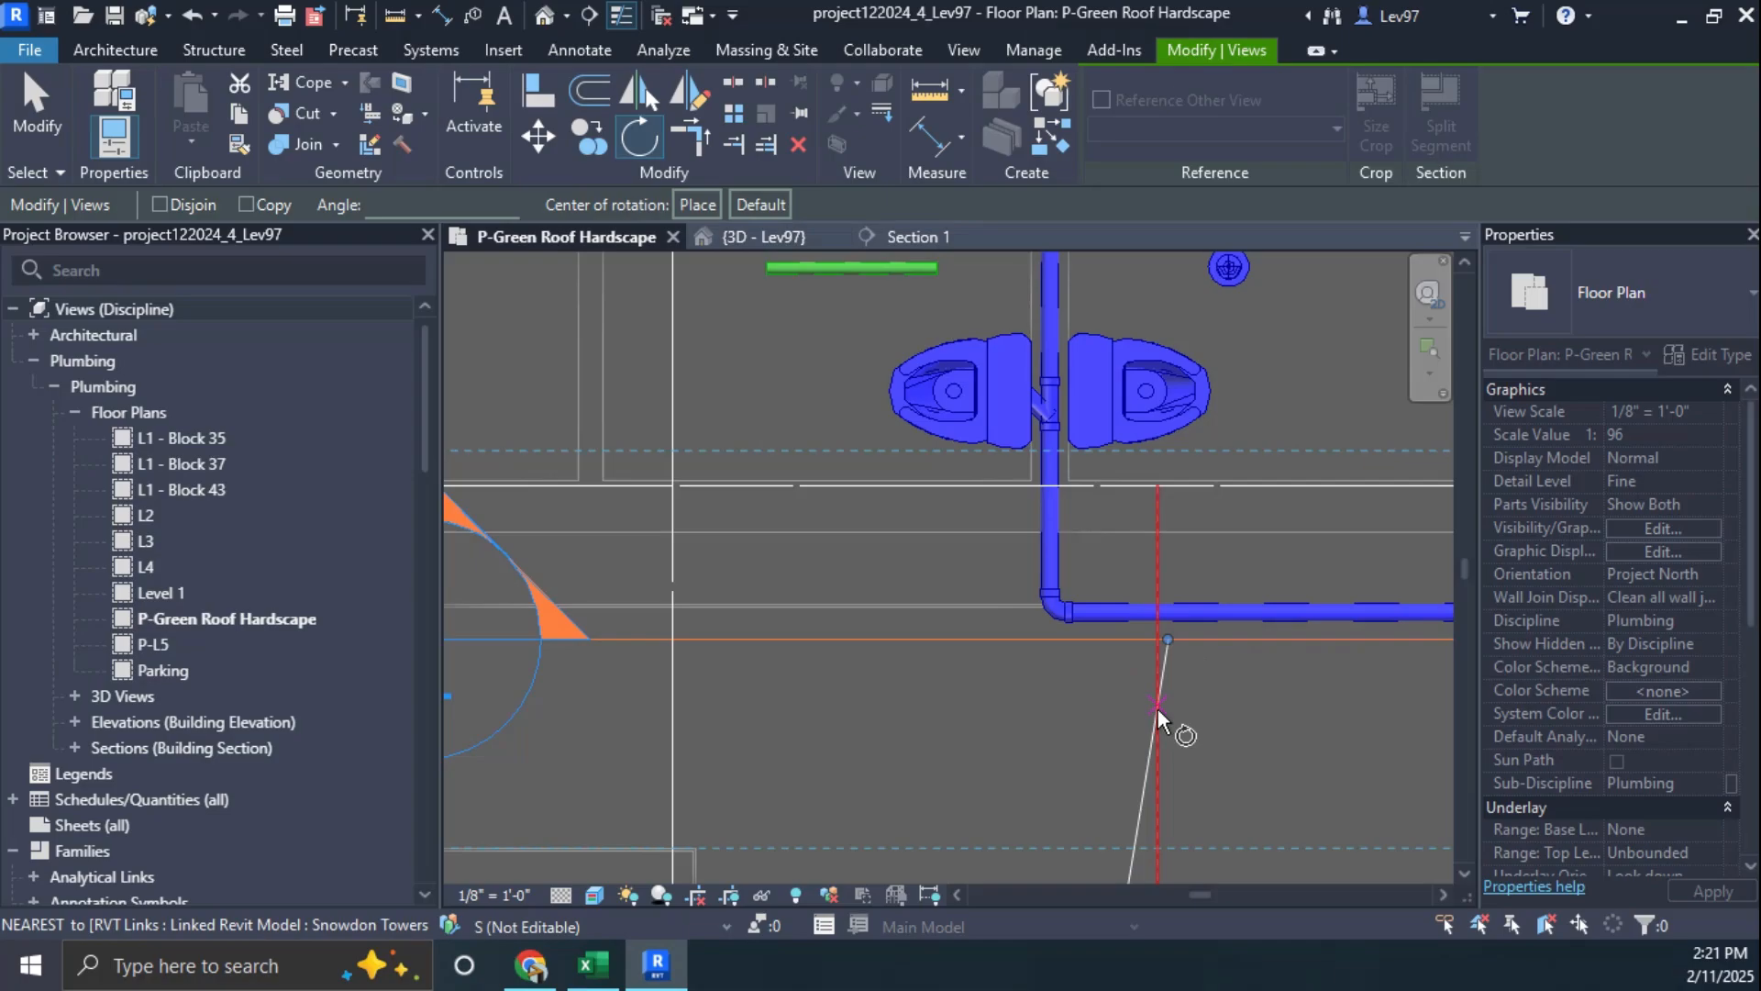
{"action": "left_click", "coordinate": [1168, 732]}
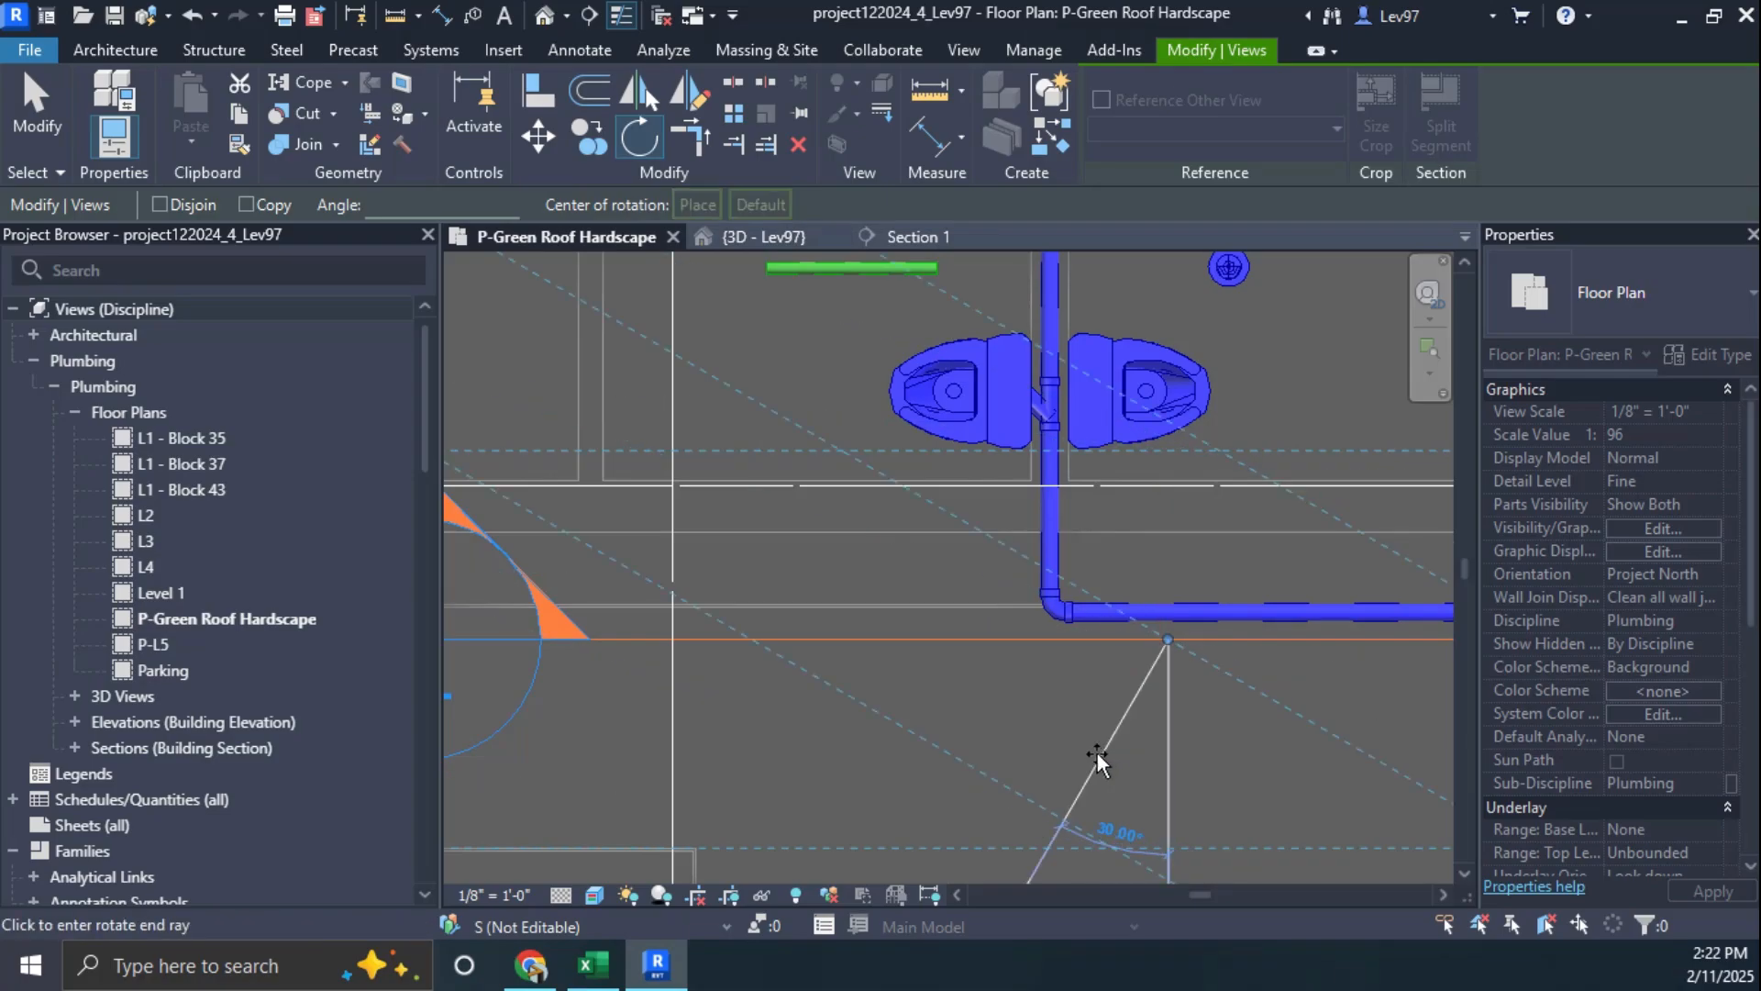
{"action": "type", "text": "90"}
{"action": "key", "text": "Return"}
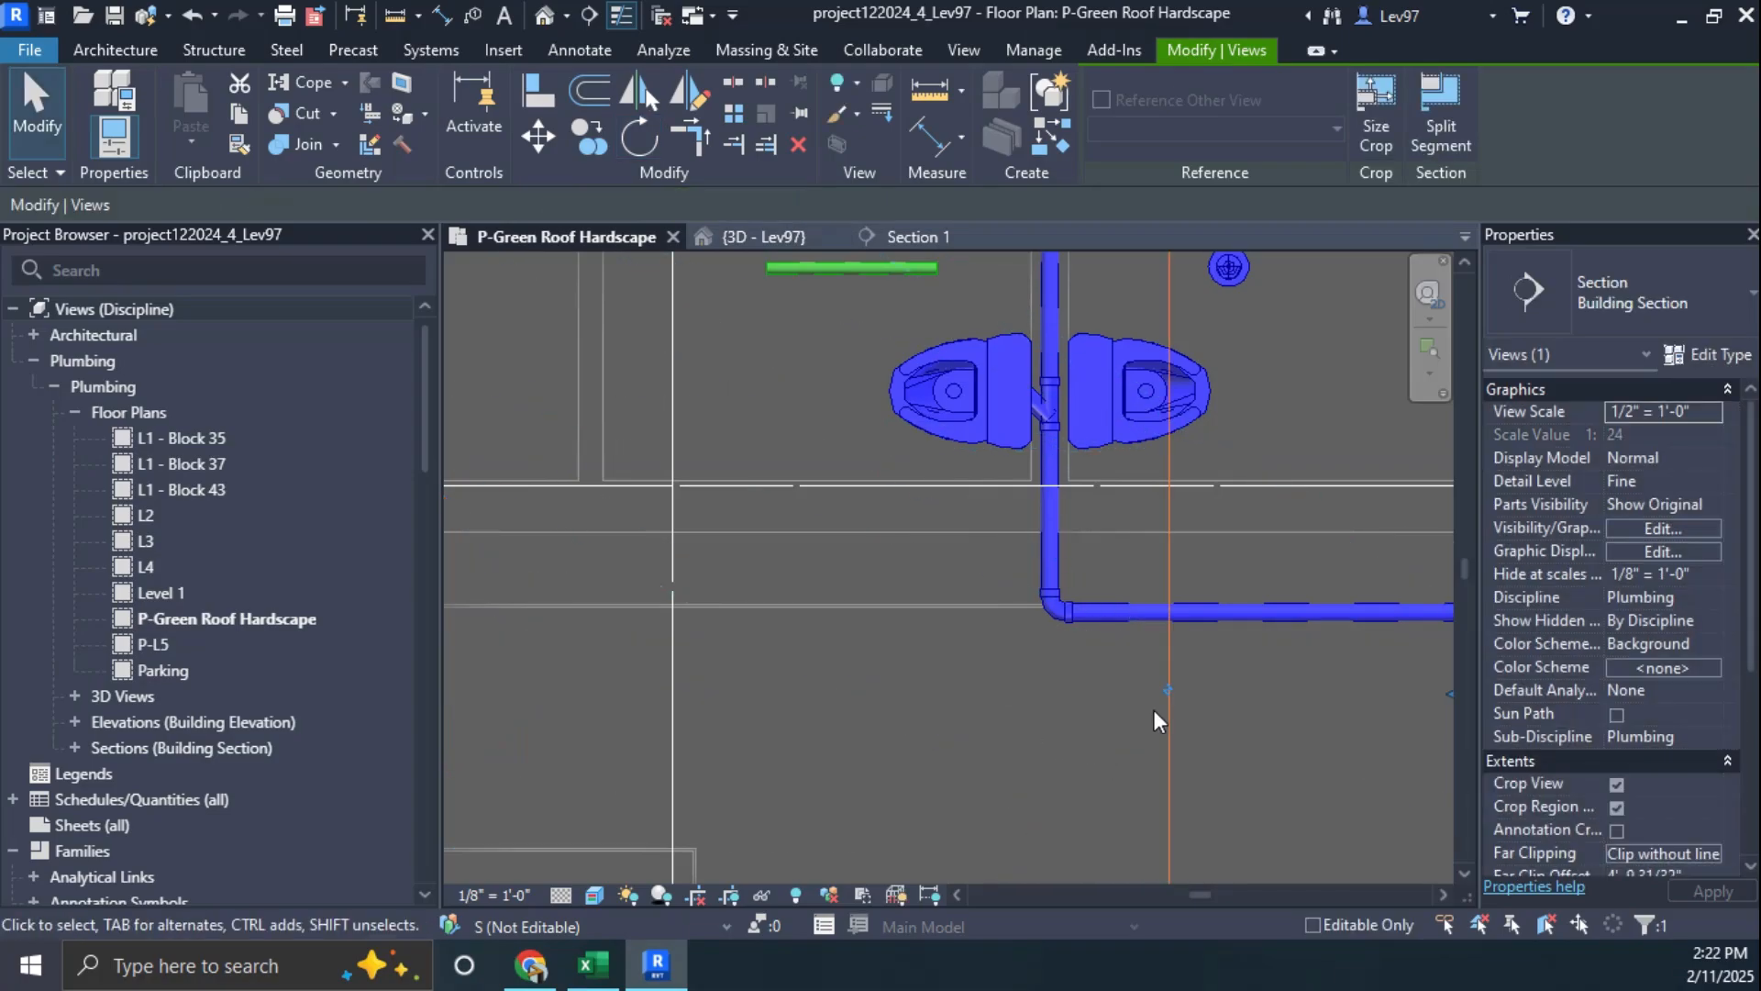
{"action": "left_click_drag", "start_coordinate": [1163, 727], "coordinate": [1009, 732]}
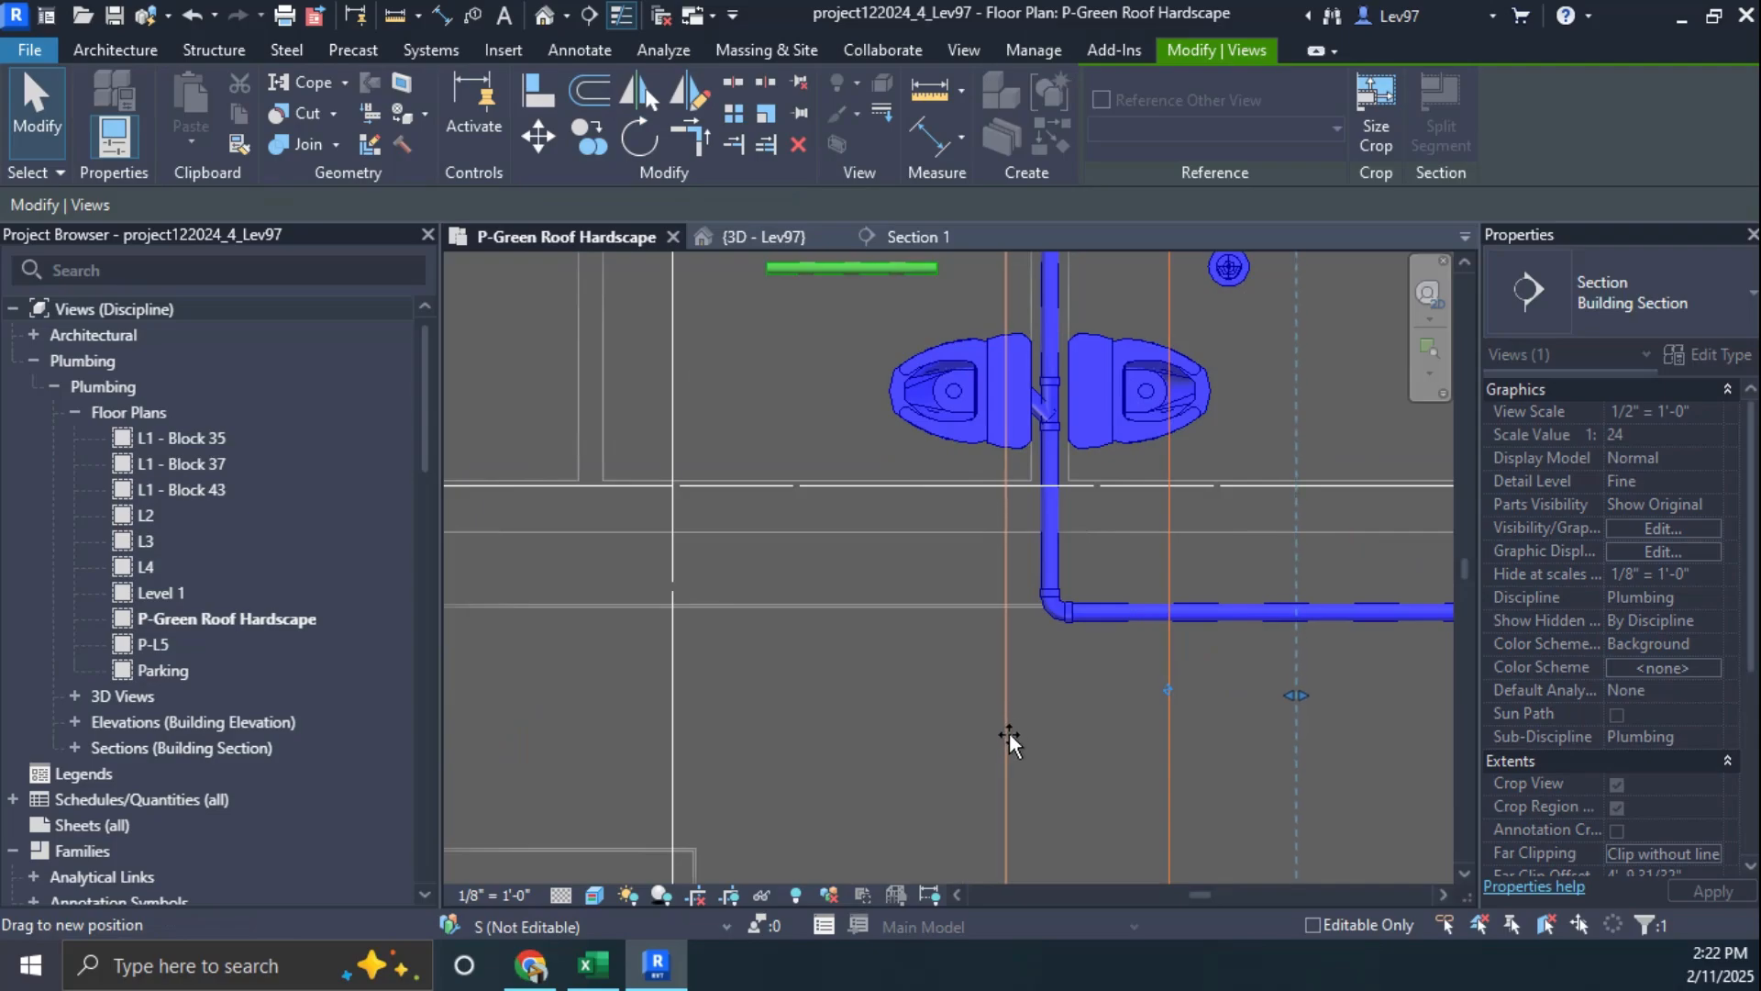
Step: Pull the section's far clip in to just beyond the waste pipe between the toilets, about 1' 1" deep
{"action": "left_click", "coordinate": [1059, 516]}
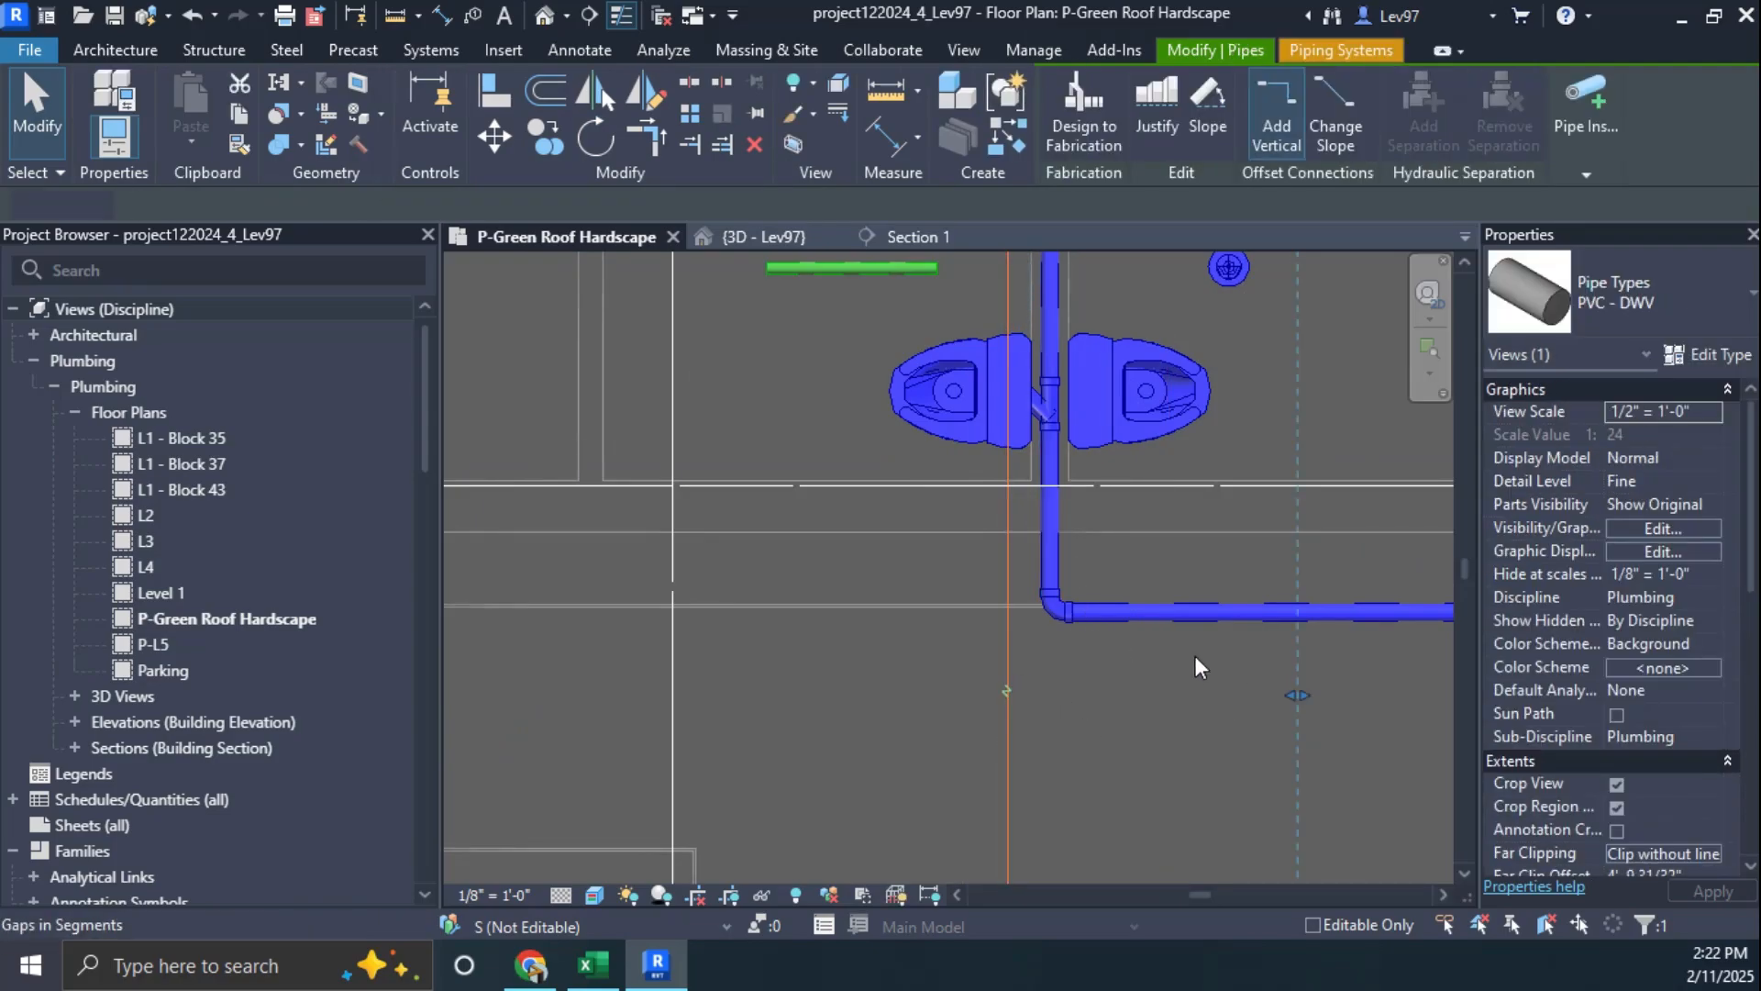
{"action": "left_click", "coordinate": [1294, 697]}
{"action": "left_click_drag", "start_coordinate": [1293, 697], "coordinate": [1064, 693]}
{"action": "left_click", "coordinate": [983, 734]}
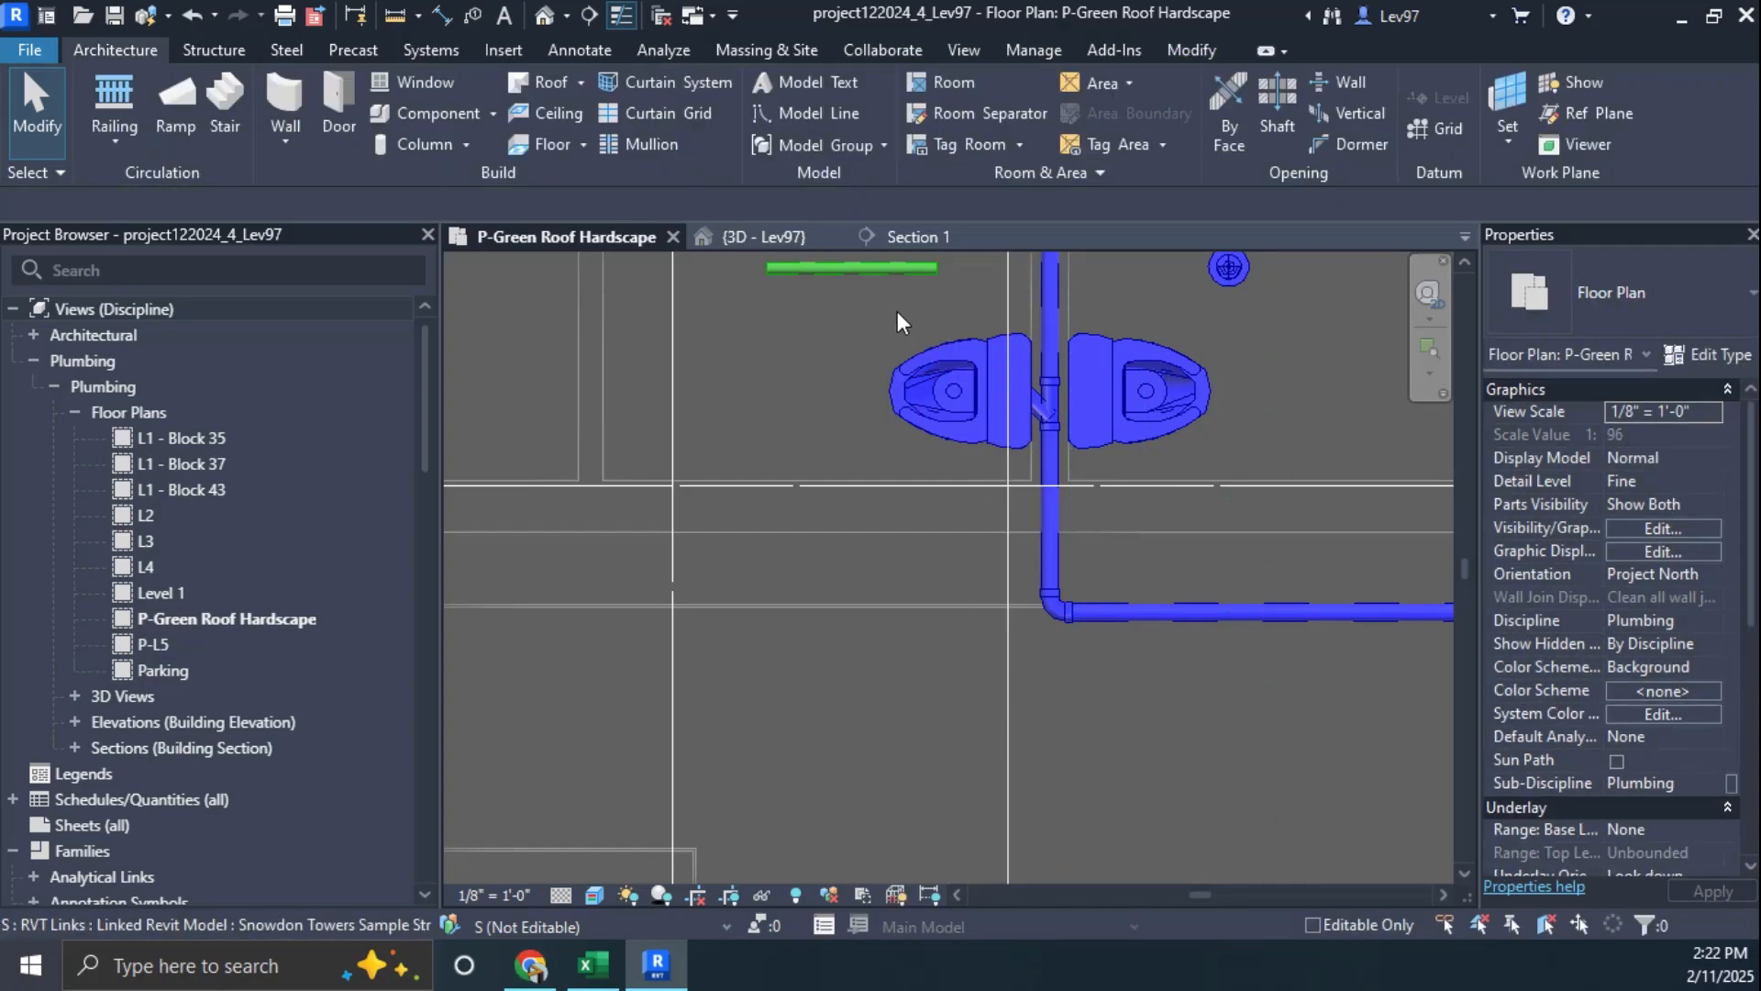
Step: Select the waste pipe segment between the toilets and the elbow, and examine where it crosses the beam in Section 1
{"action": "left_click", "coordinate": [1051, 520]}
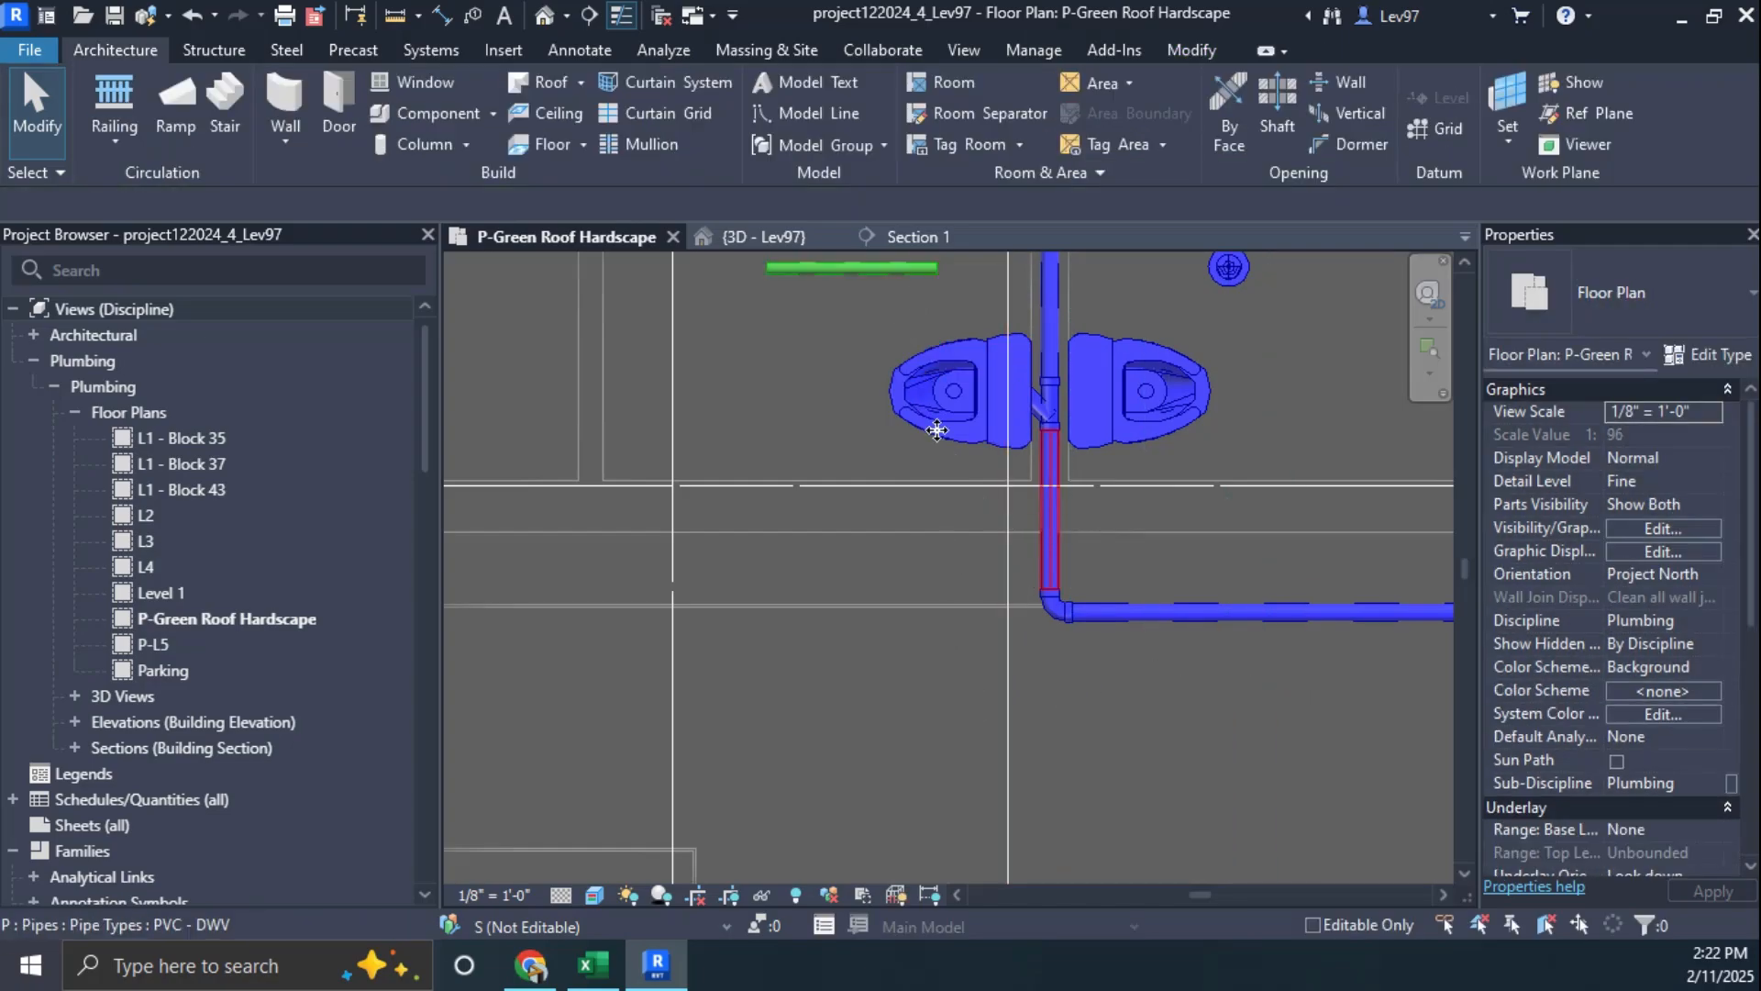
{"action": "left_click", "coordinate": [934, 235]}
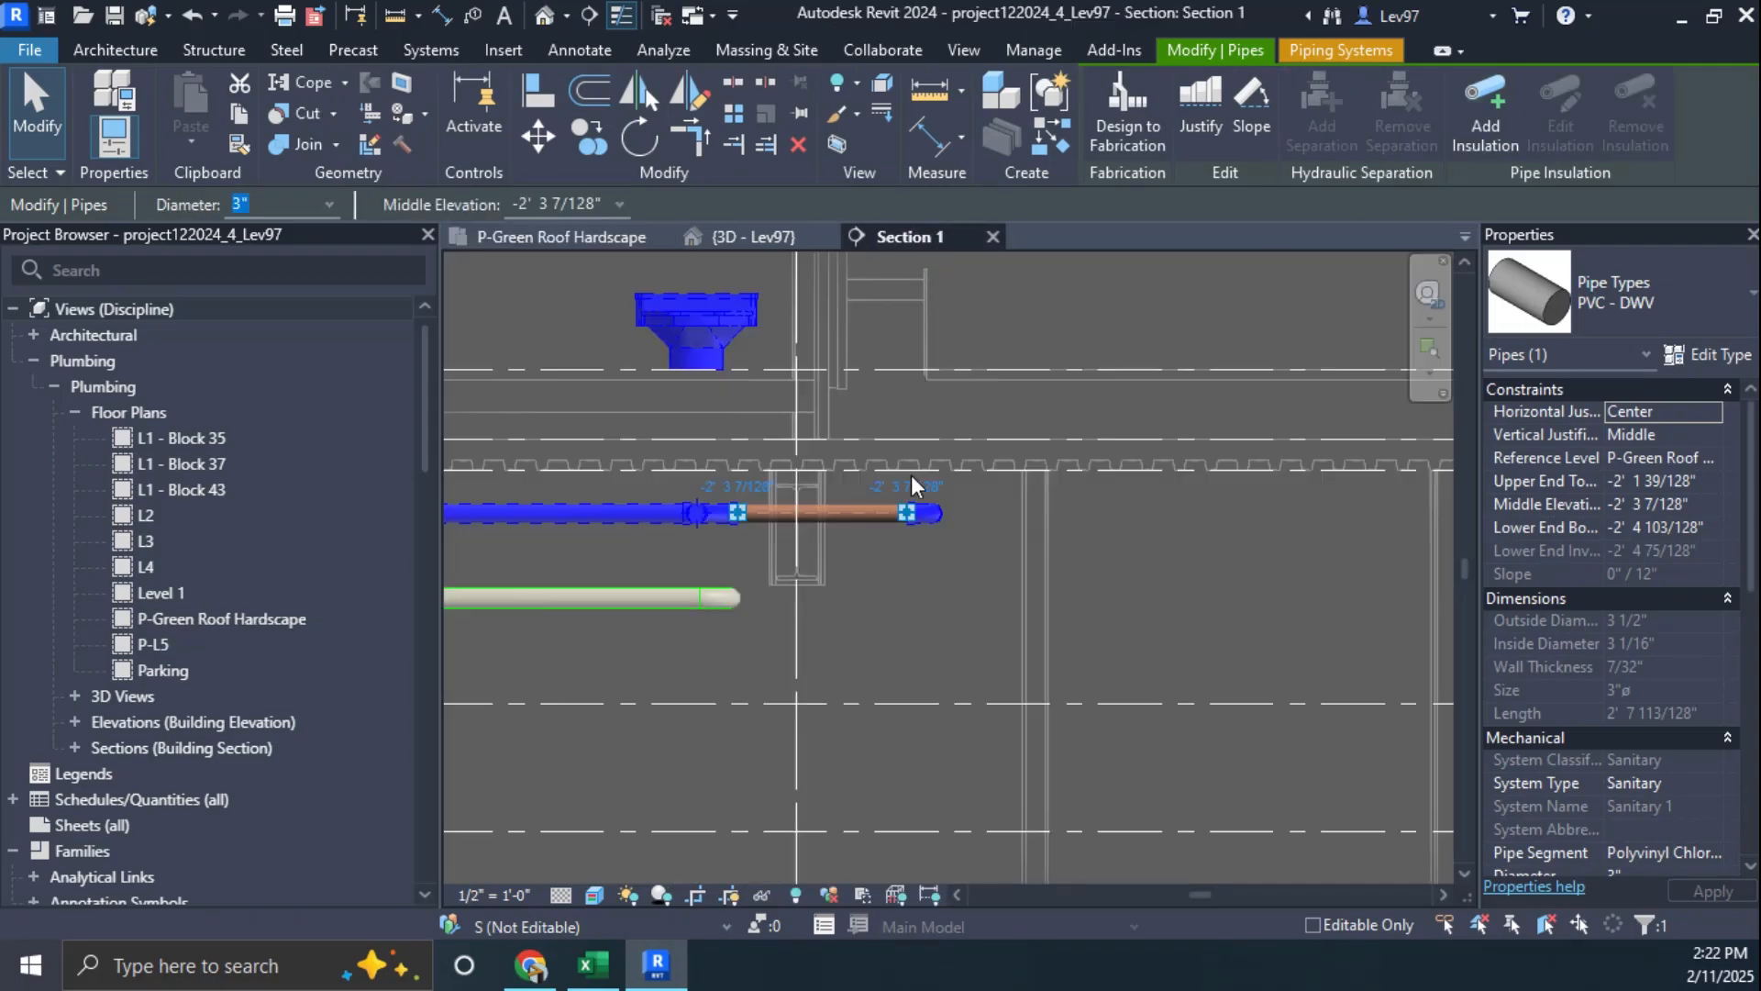
{"action": "scroll", "coordinate": [950, 554], "scroll_direction": "up", "scroll_amount": 5}
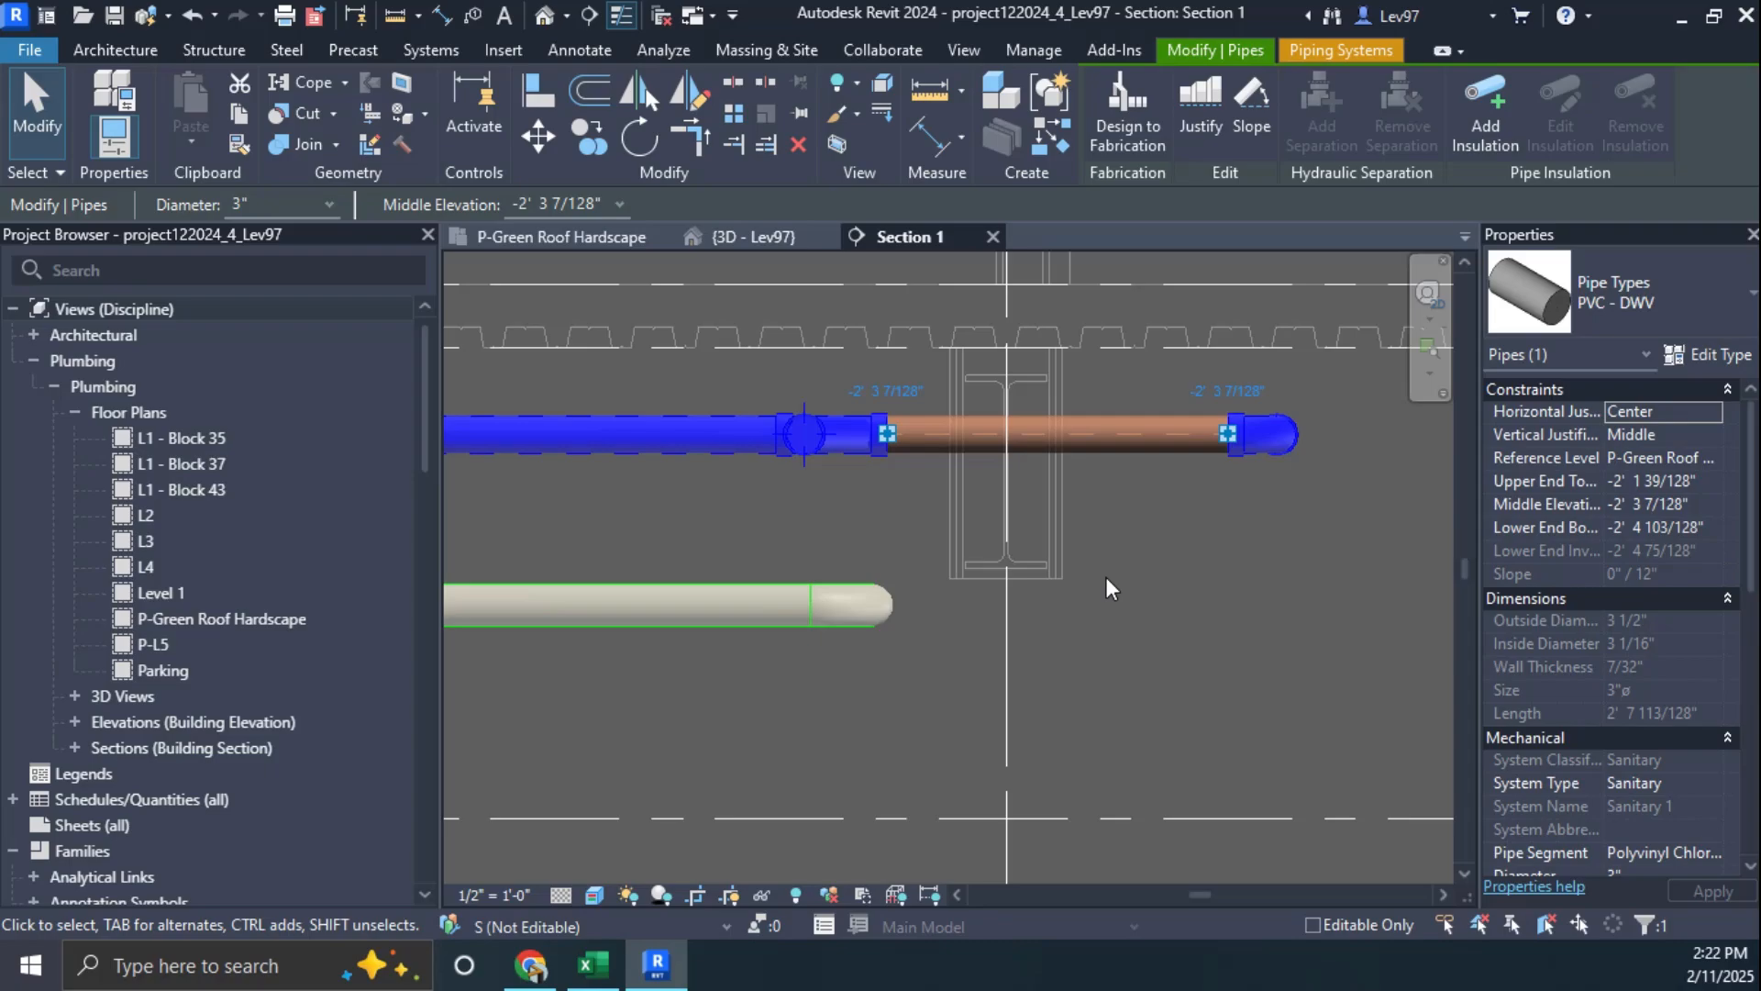
Step: Select the W18x55 steel beam in the 3D view and examine its cross-section against the waste pipe in Section 1
{"action": "left_click", "coordinate": [746, 239]}
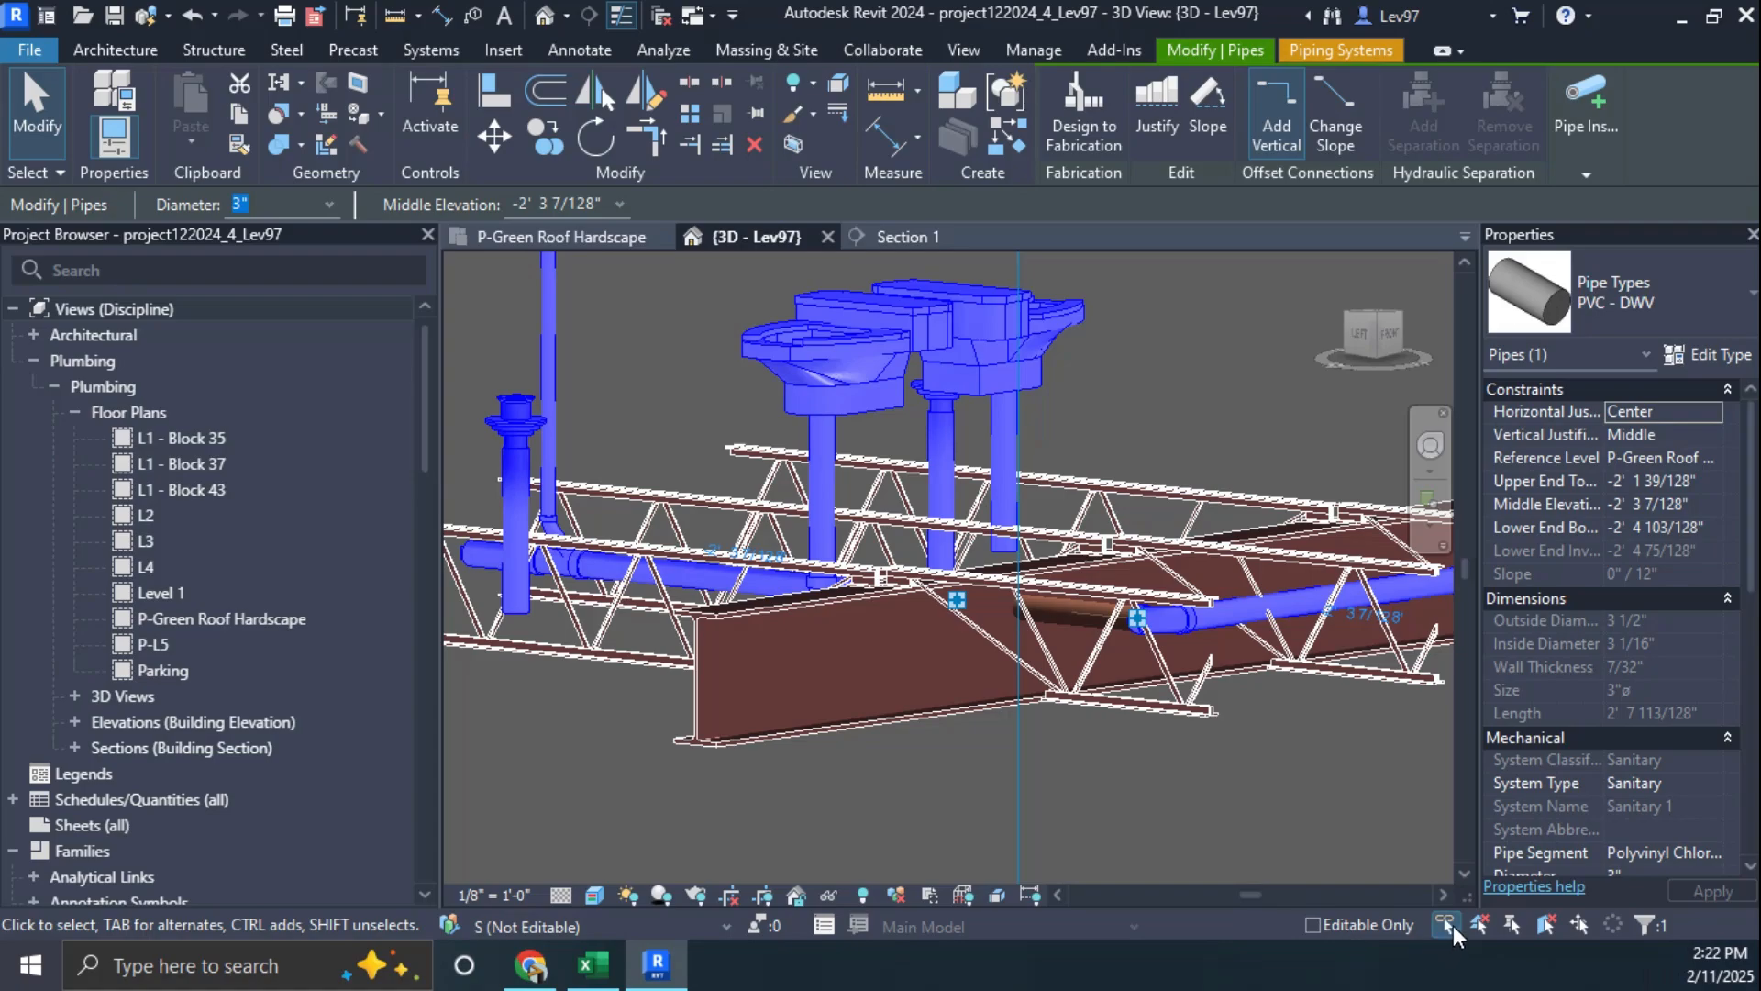
{"action": "left_click", "coordinate": [734, 746]}
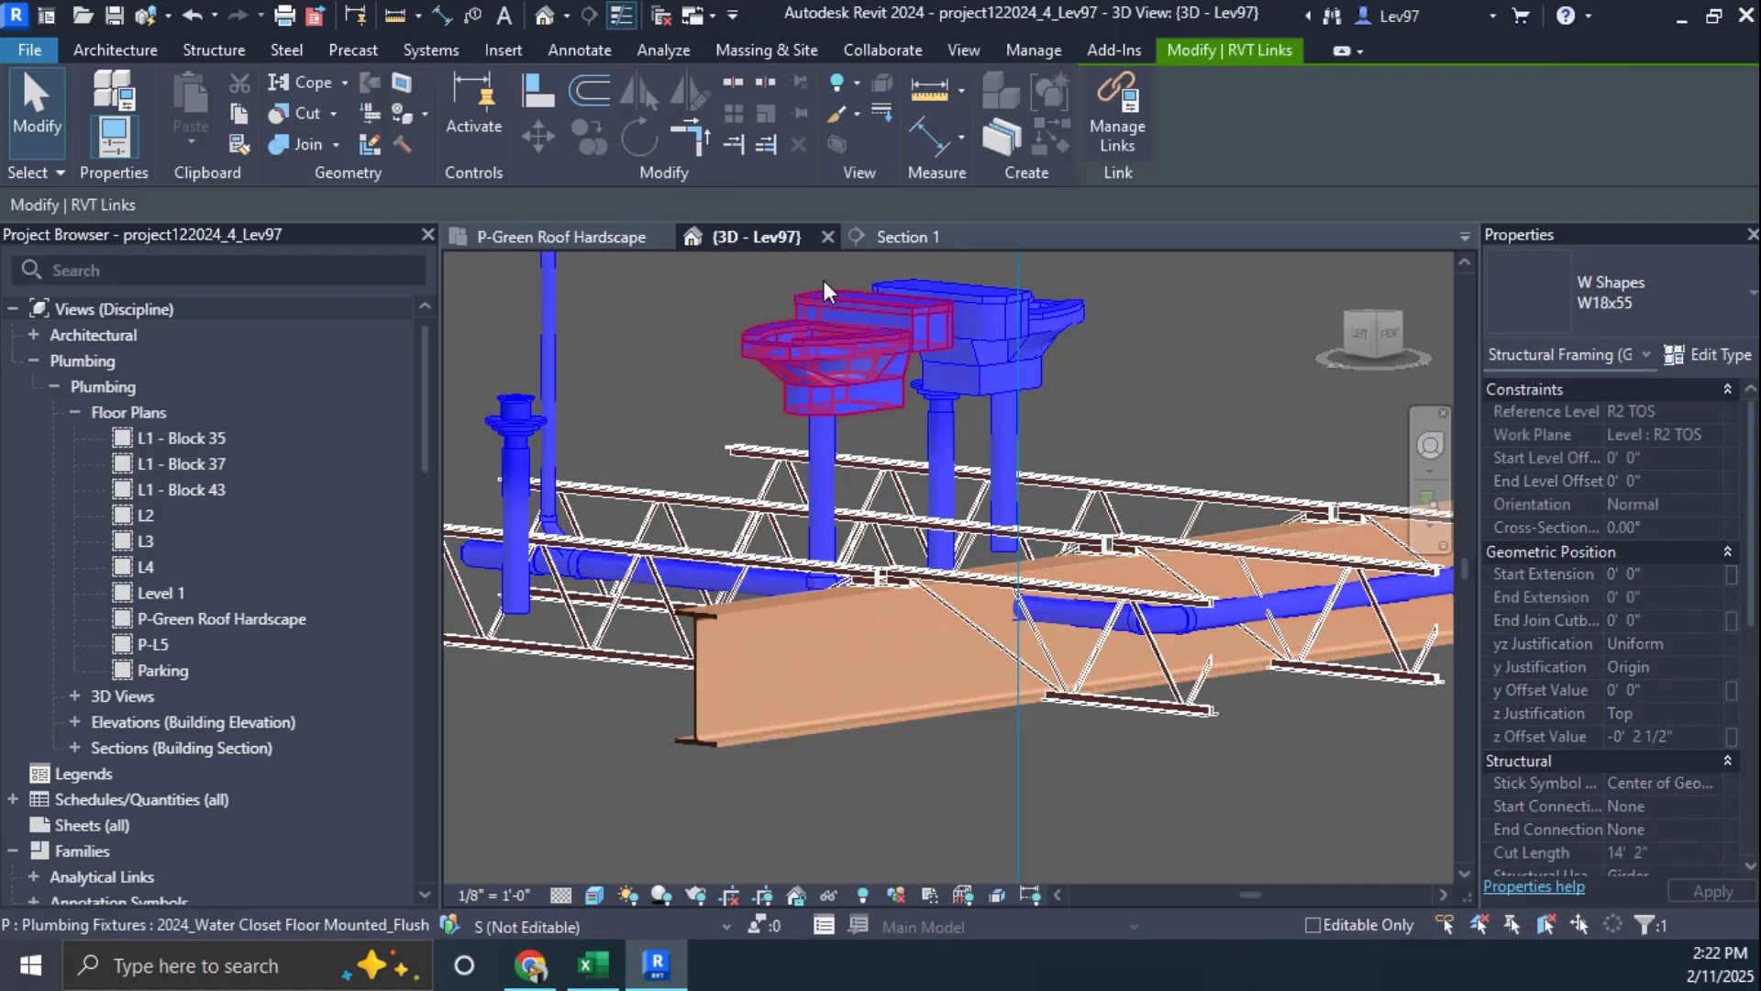
{"action": "left_click", "coordinate": [899, 238]}
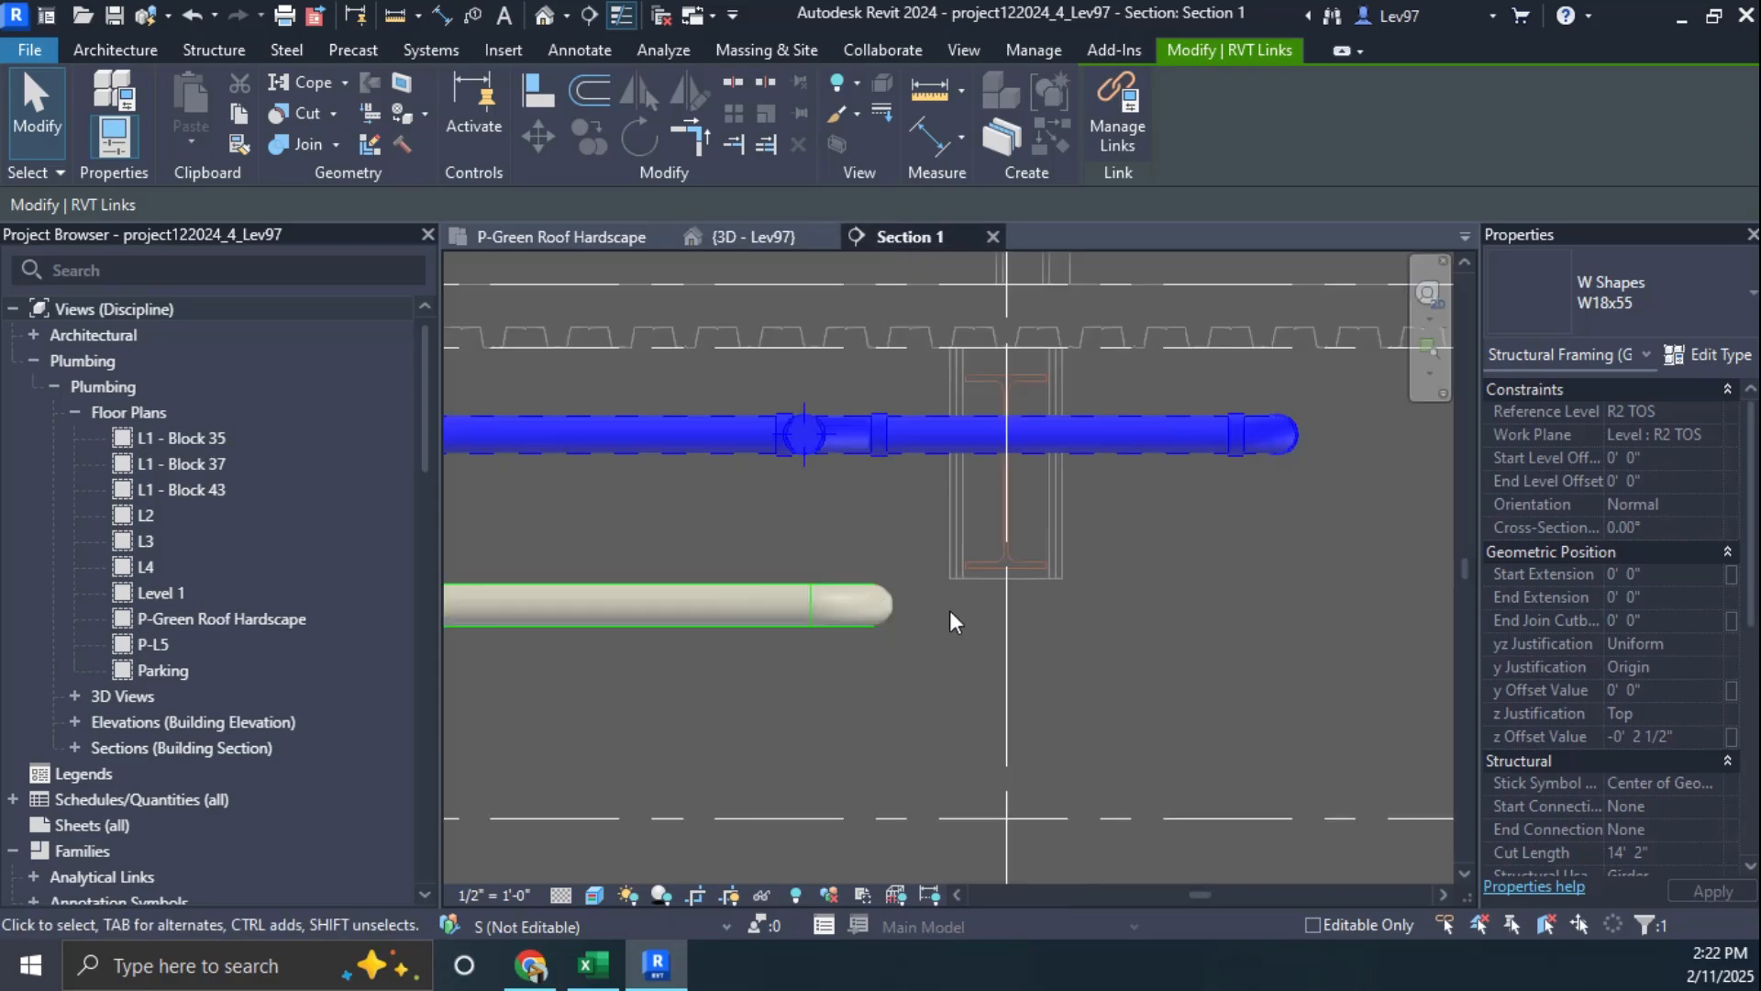
{"action": "scroll", "coordinate": [999, 578], "scroll_direction": "up", "scroll_amount": 2}
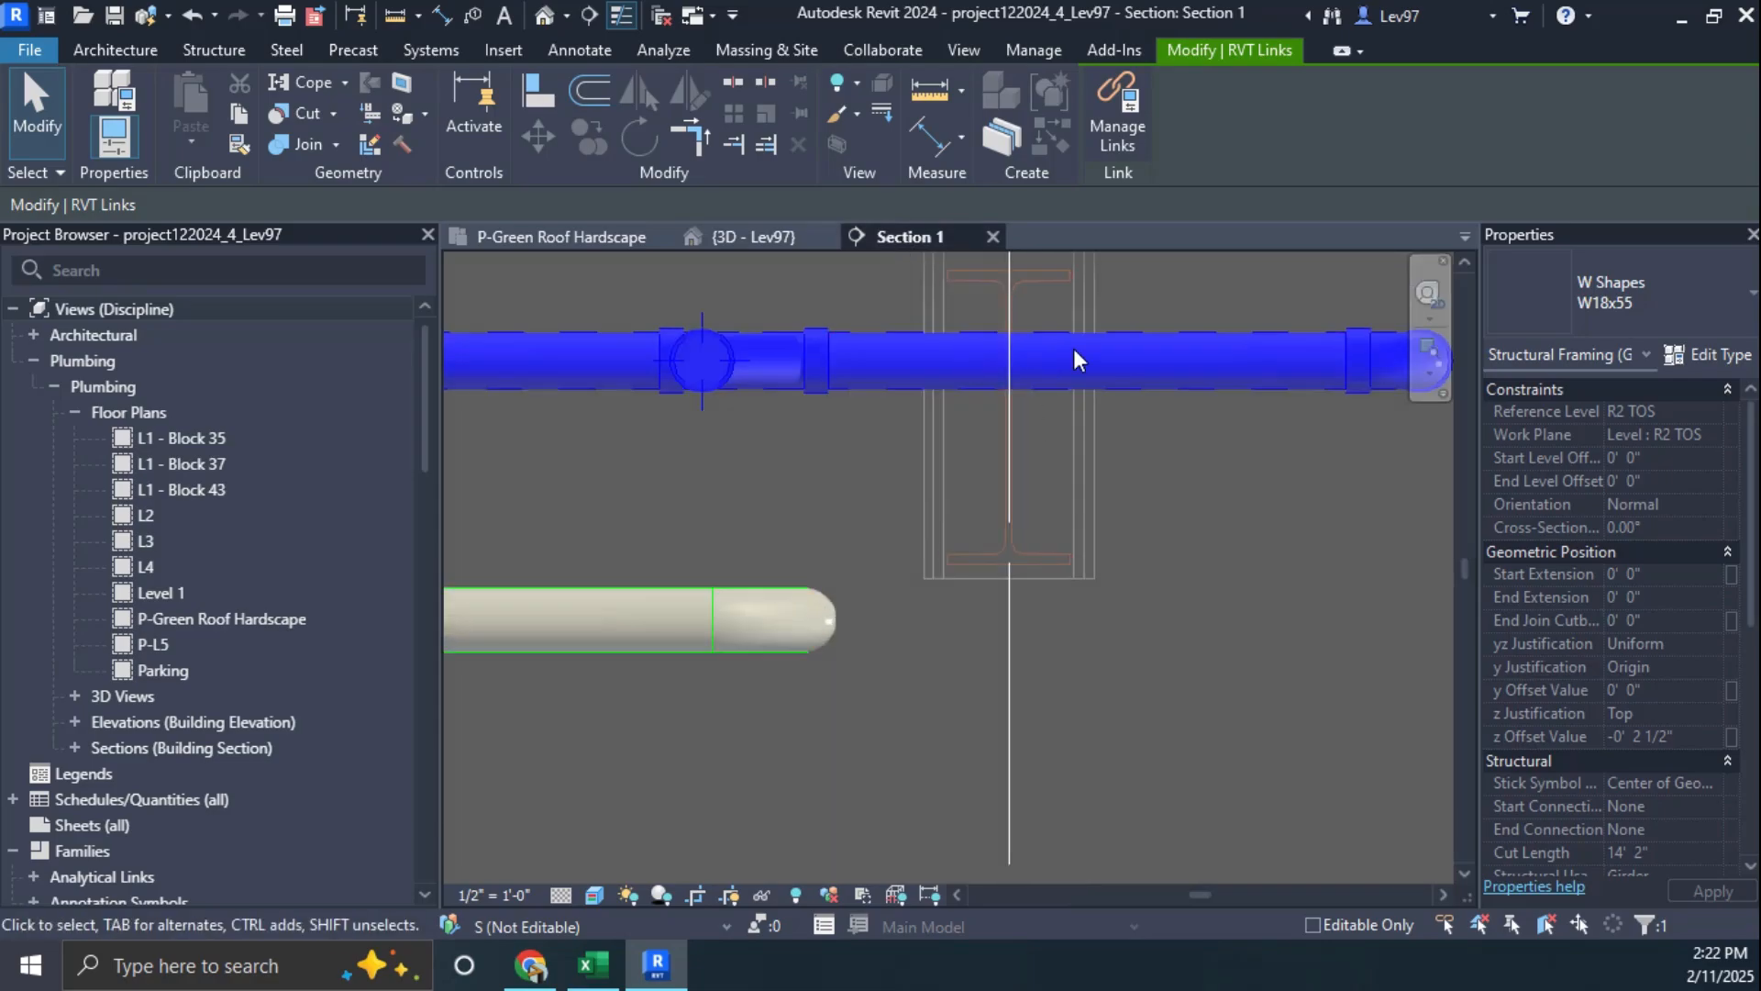
{"action": "left_click", "coordinate": [1163, 422]}
Step: Draw a vertical detail line beside the beam's web in Section 1, running from the upper flange to the lower flange
{"action": "scroll", "coordinate": [1148, 475], "scroll_direction": "down", "scroll_amount": 2}
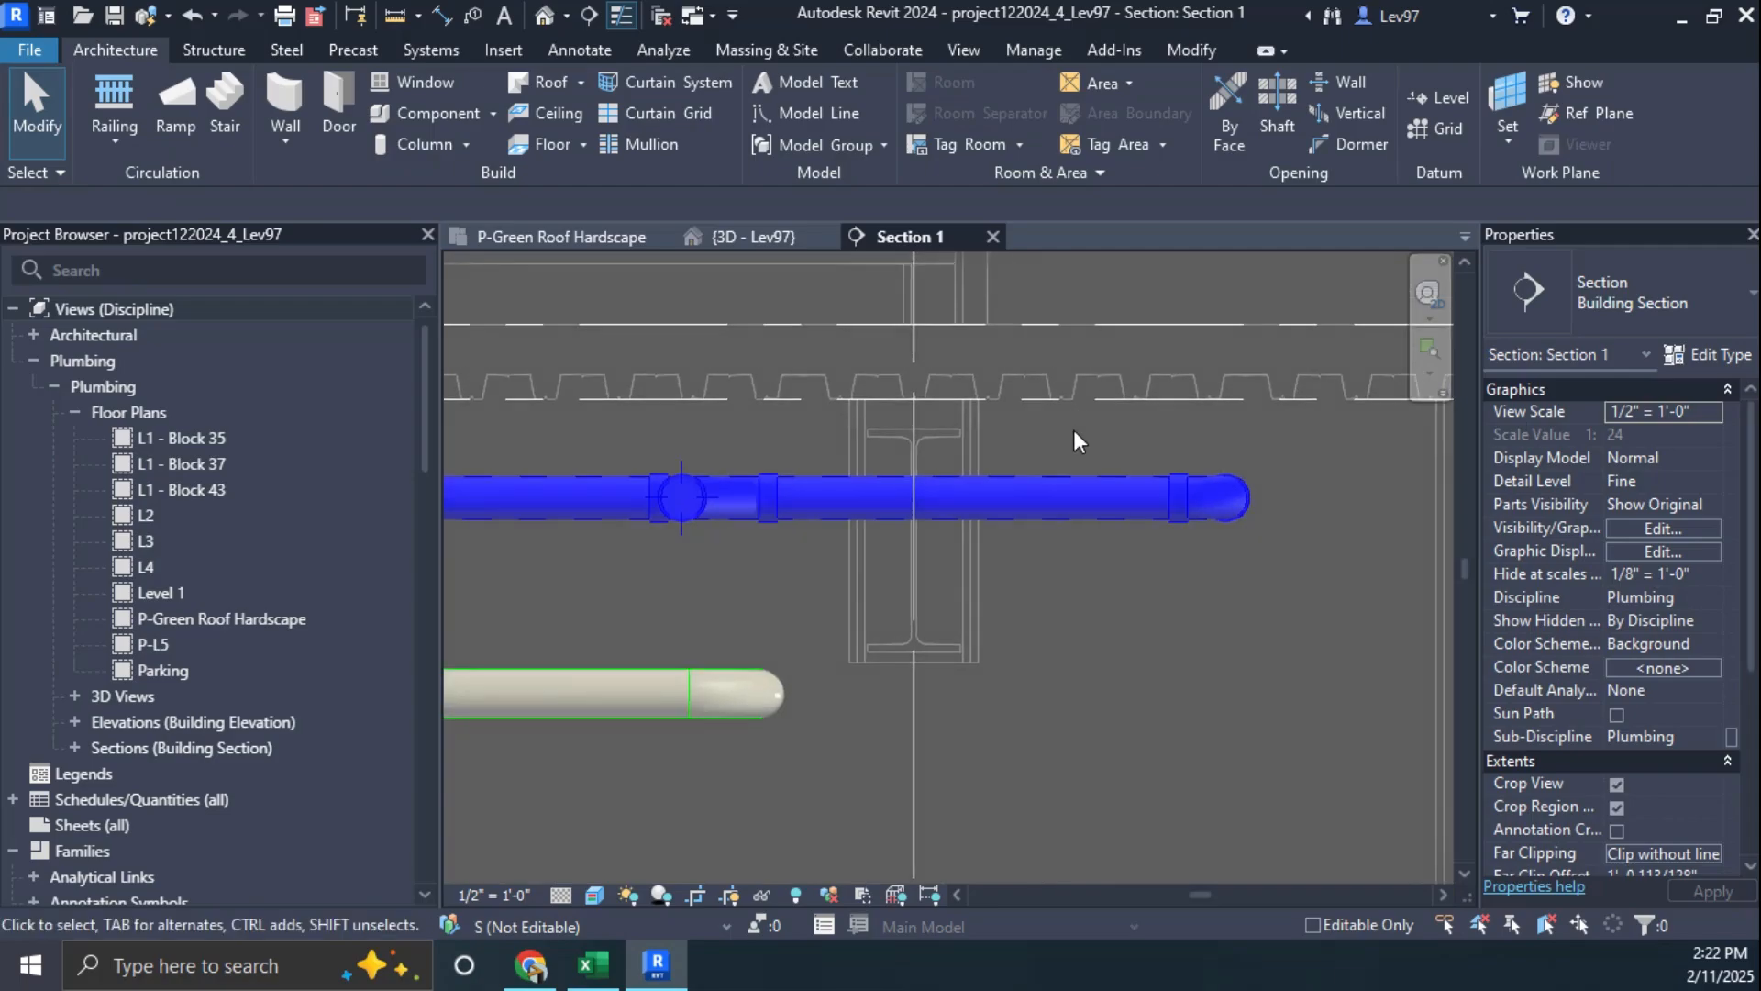
{"action": "key", "text": "d"}
{"action": "key", "text": "l"}
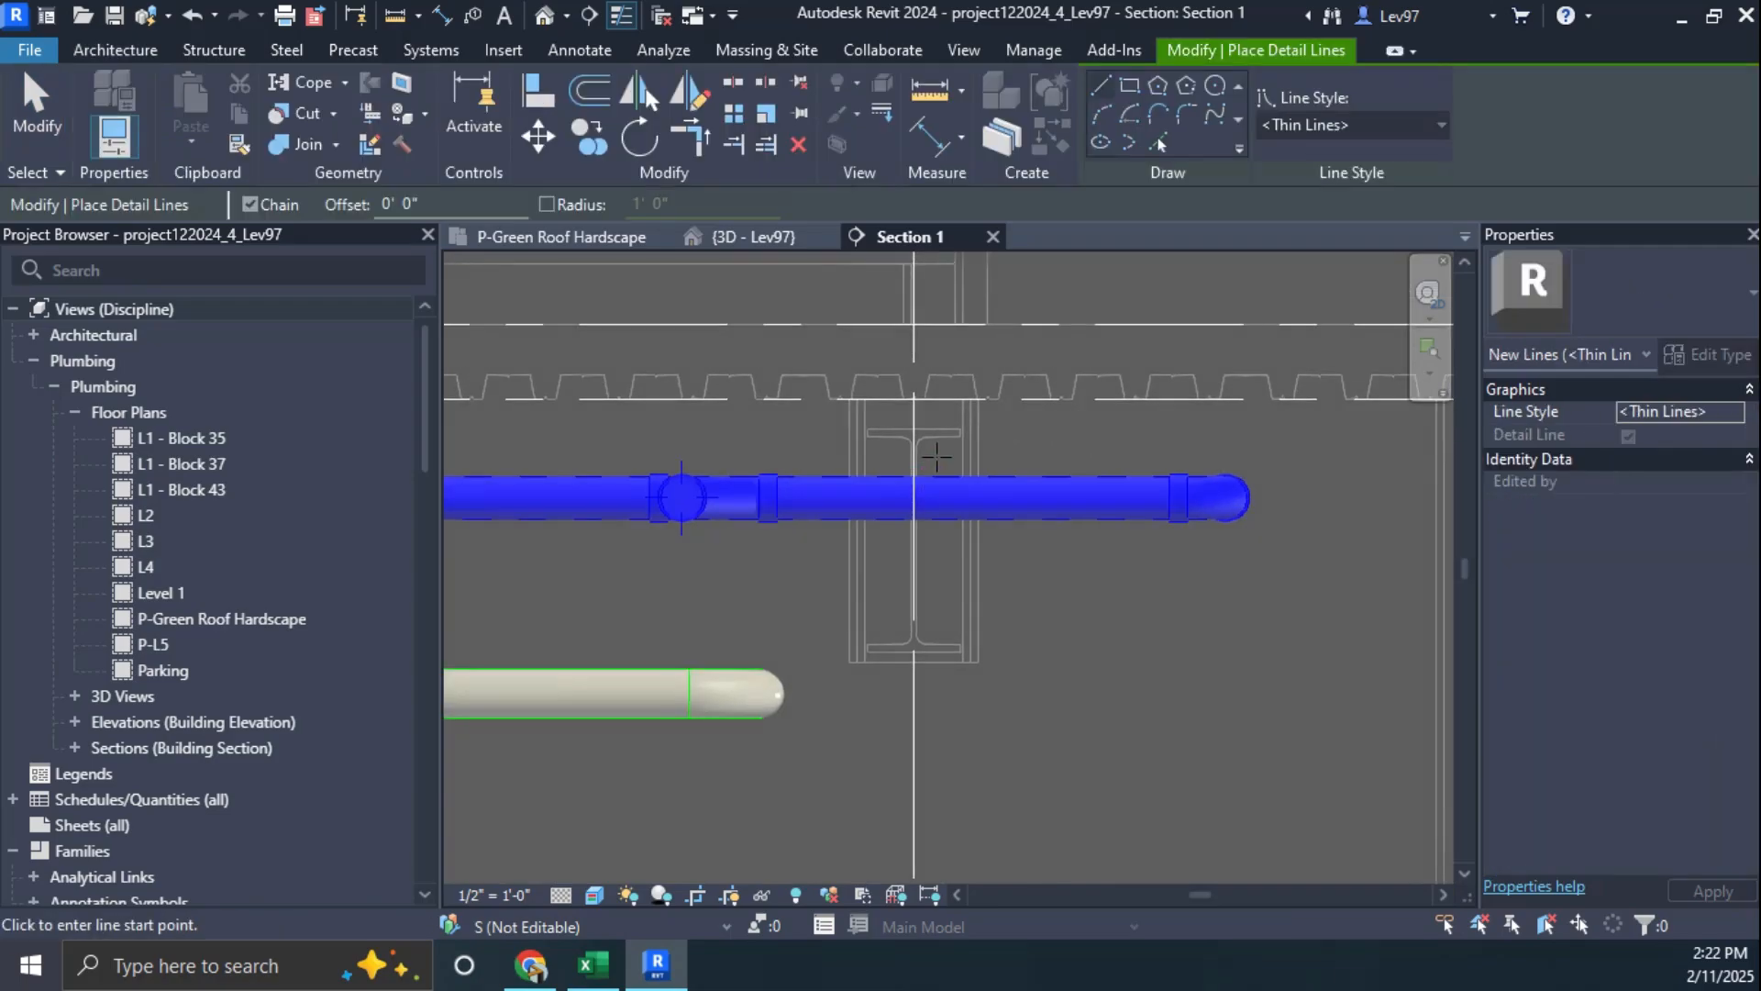
{"action": "left_click", "coordinate": [945, 439]}
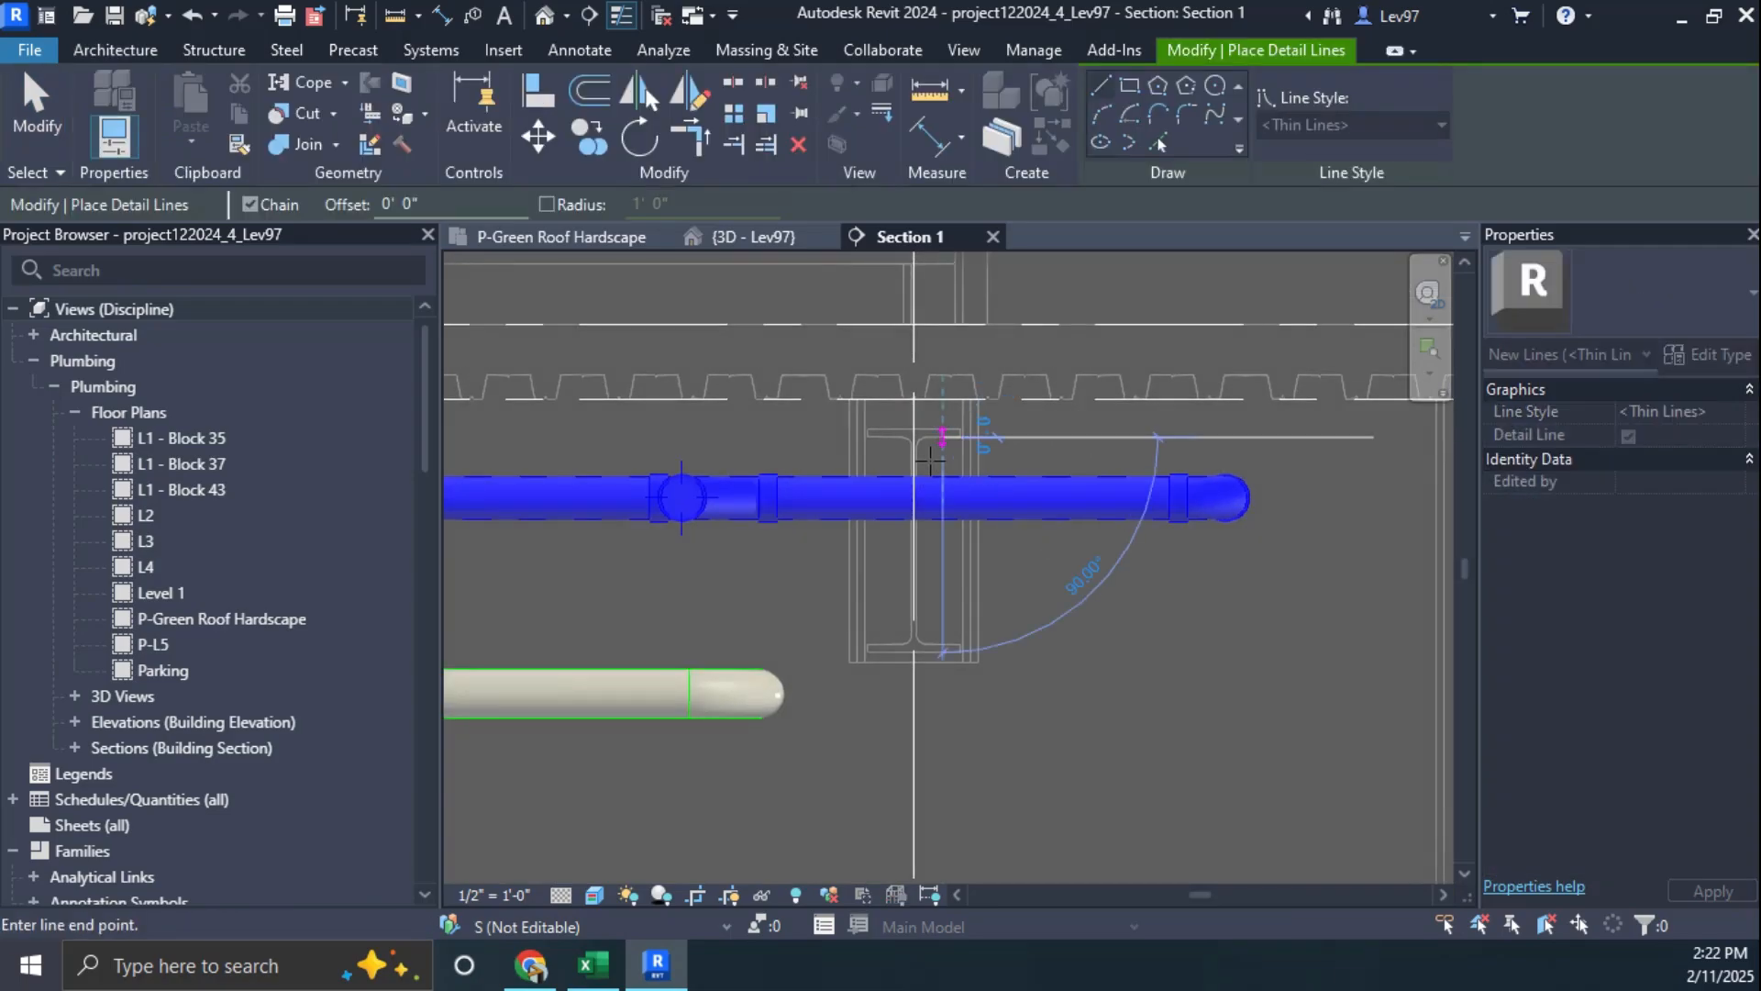
{"action": "left_click", "coordinate": [942, 643]}
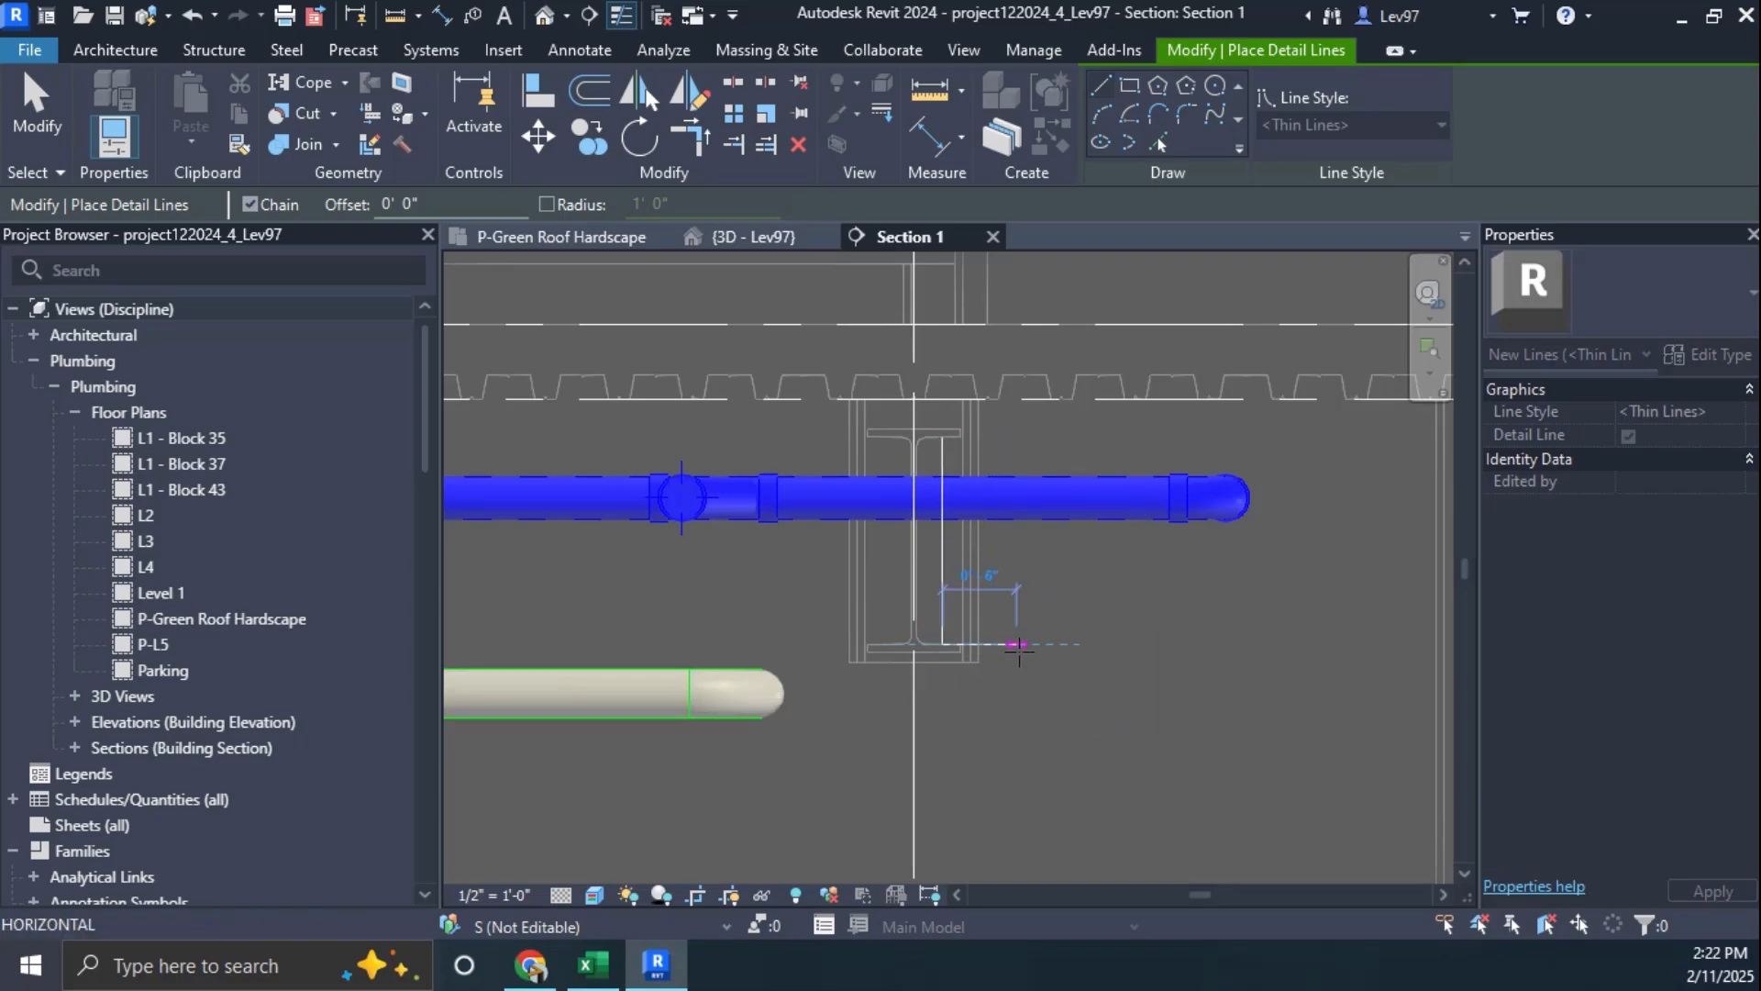
{"action": "key", "text": "Escape"}
{"action": "key", "text": "Escape"}
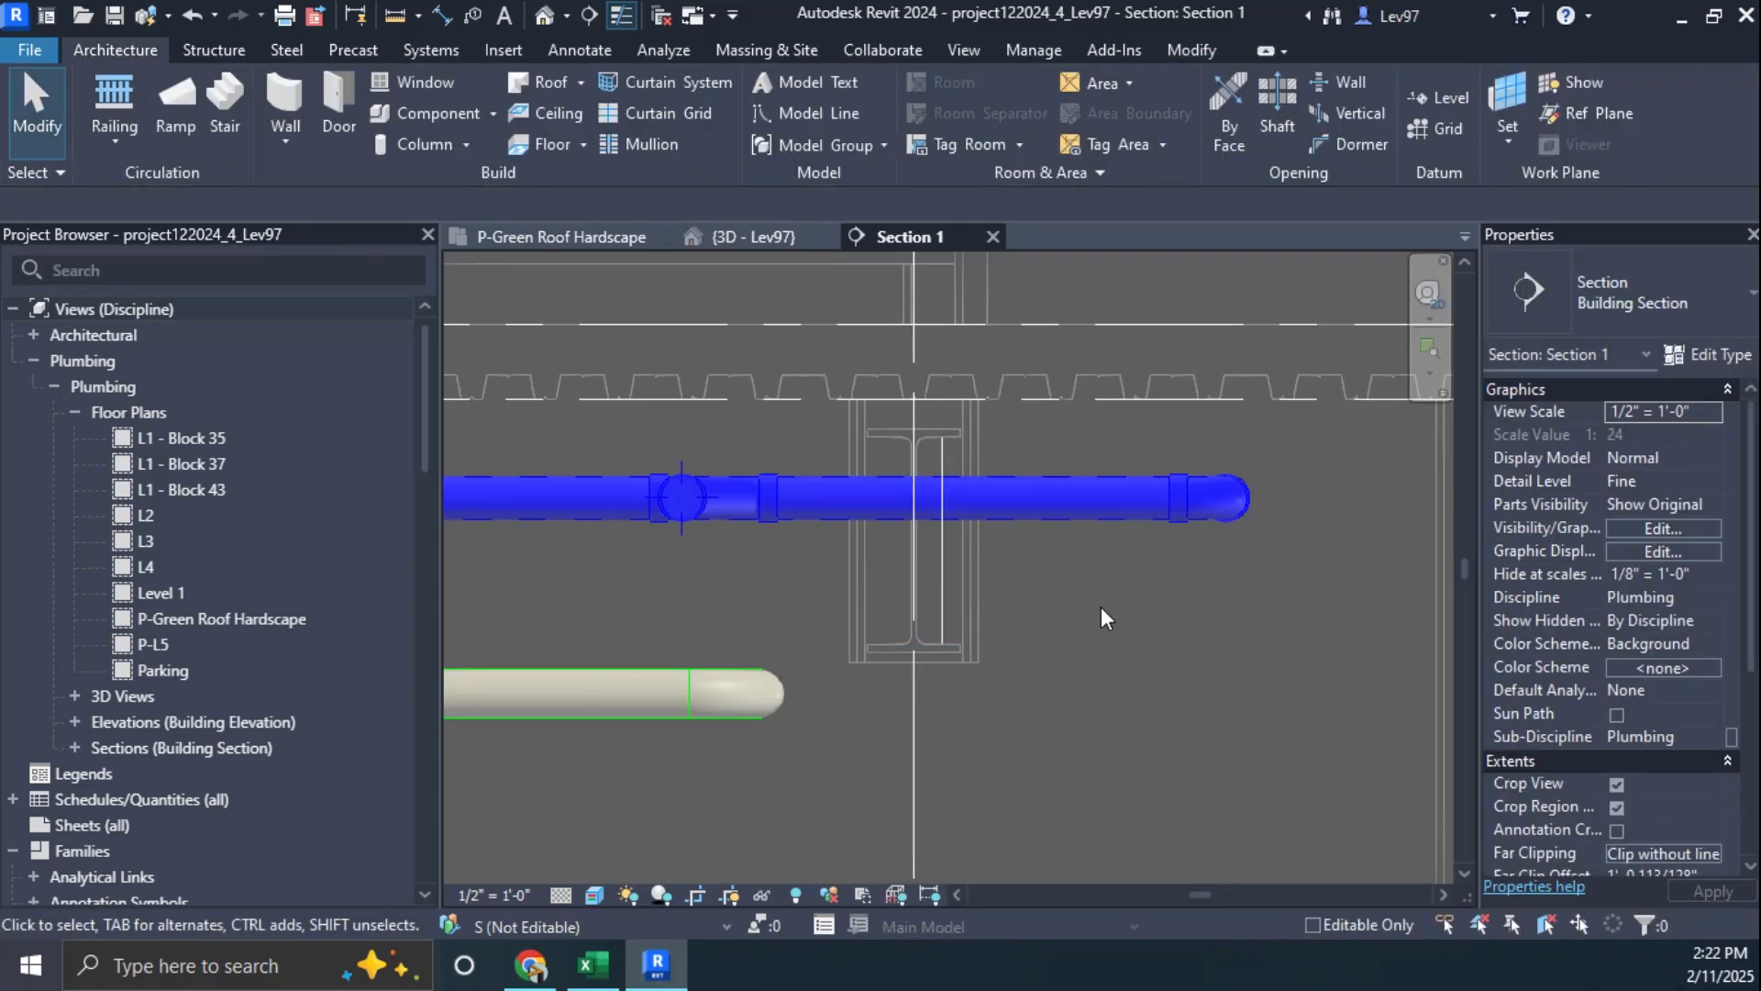
Step: Draw a horizontal detail line from the middle of the vertical line to just past the pipe's elbow, below the waste pipe
{"action": "key", "text": "d"}
{"action": "key", "text": "l"}
{"action": "left_click", "coordinate": [942, 540]}
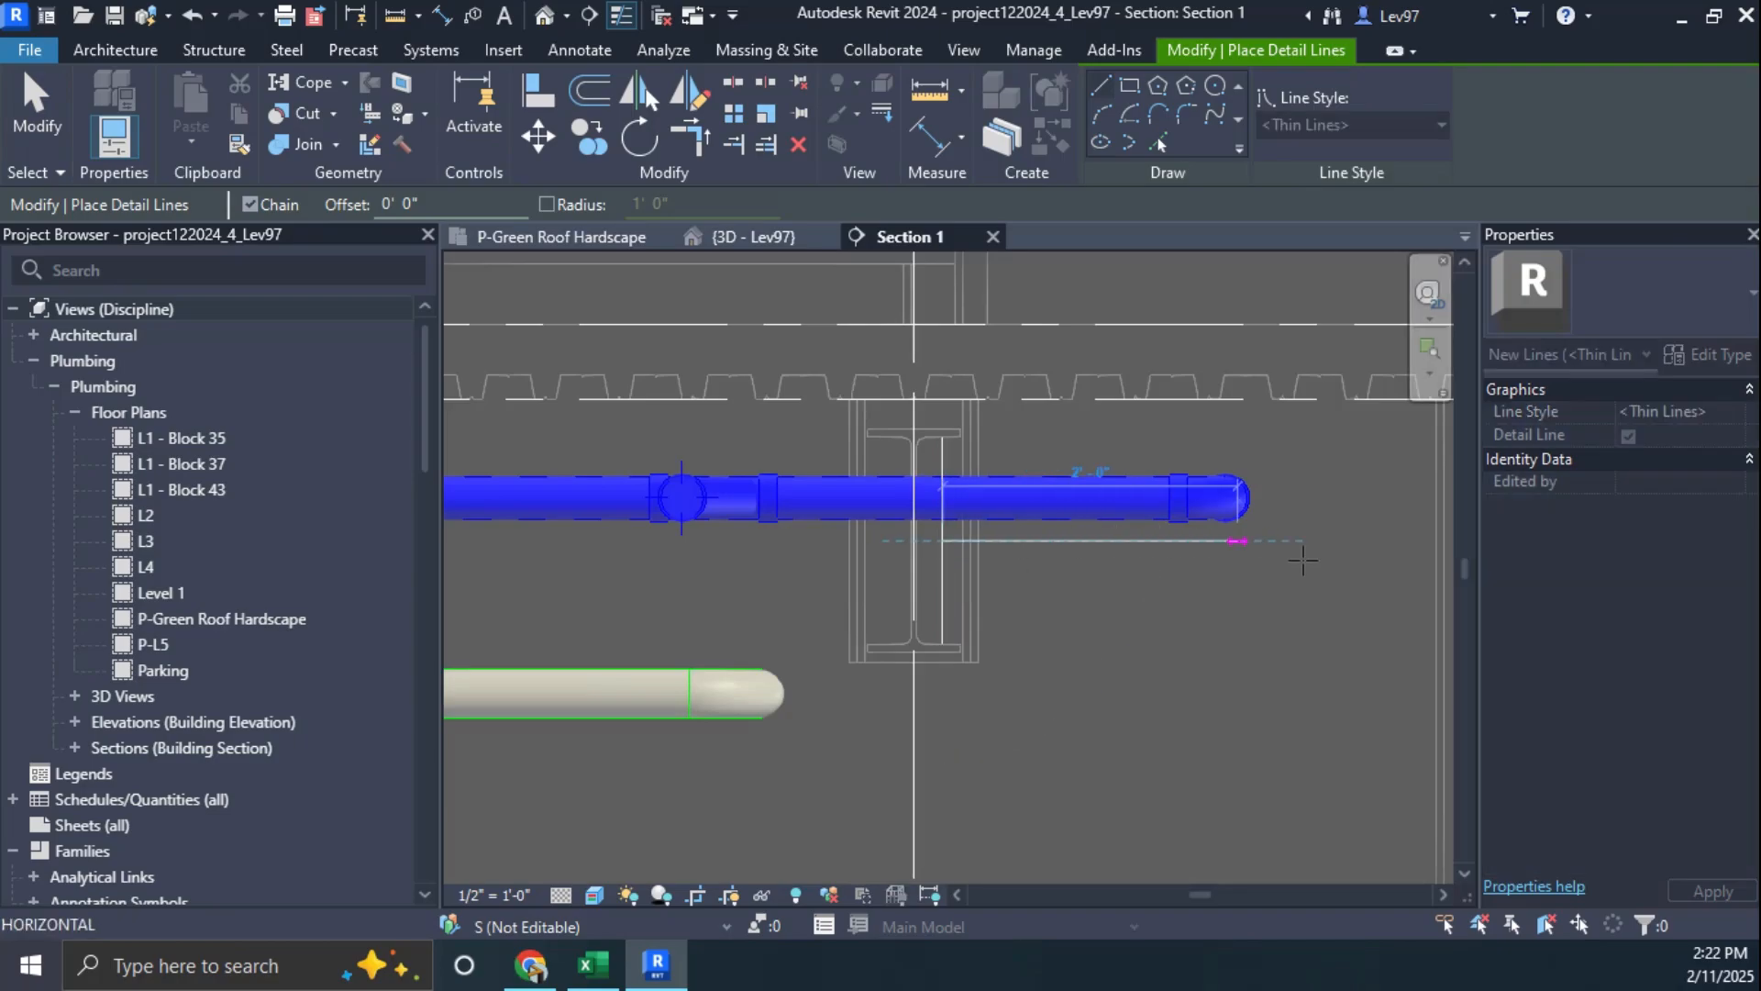
{"action": "left_click", "coordinate": [1310, 540]}
{"action": "key", "text": "Escape"}
{"action": "key", "text": "Escape"}
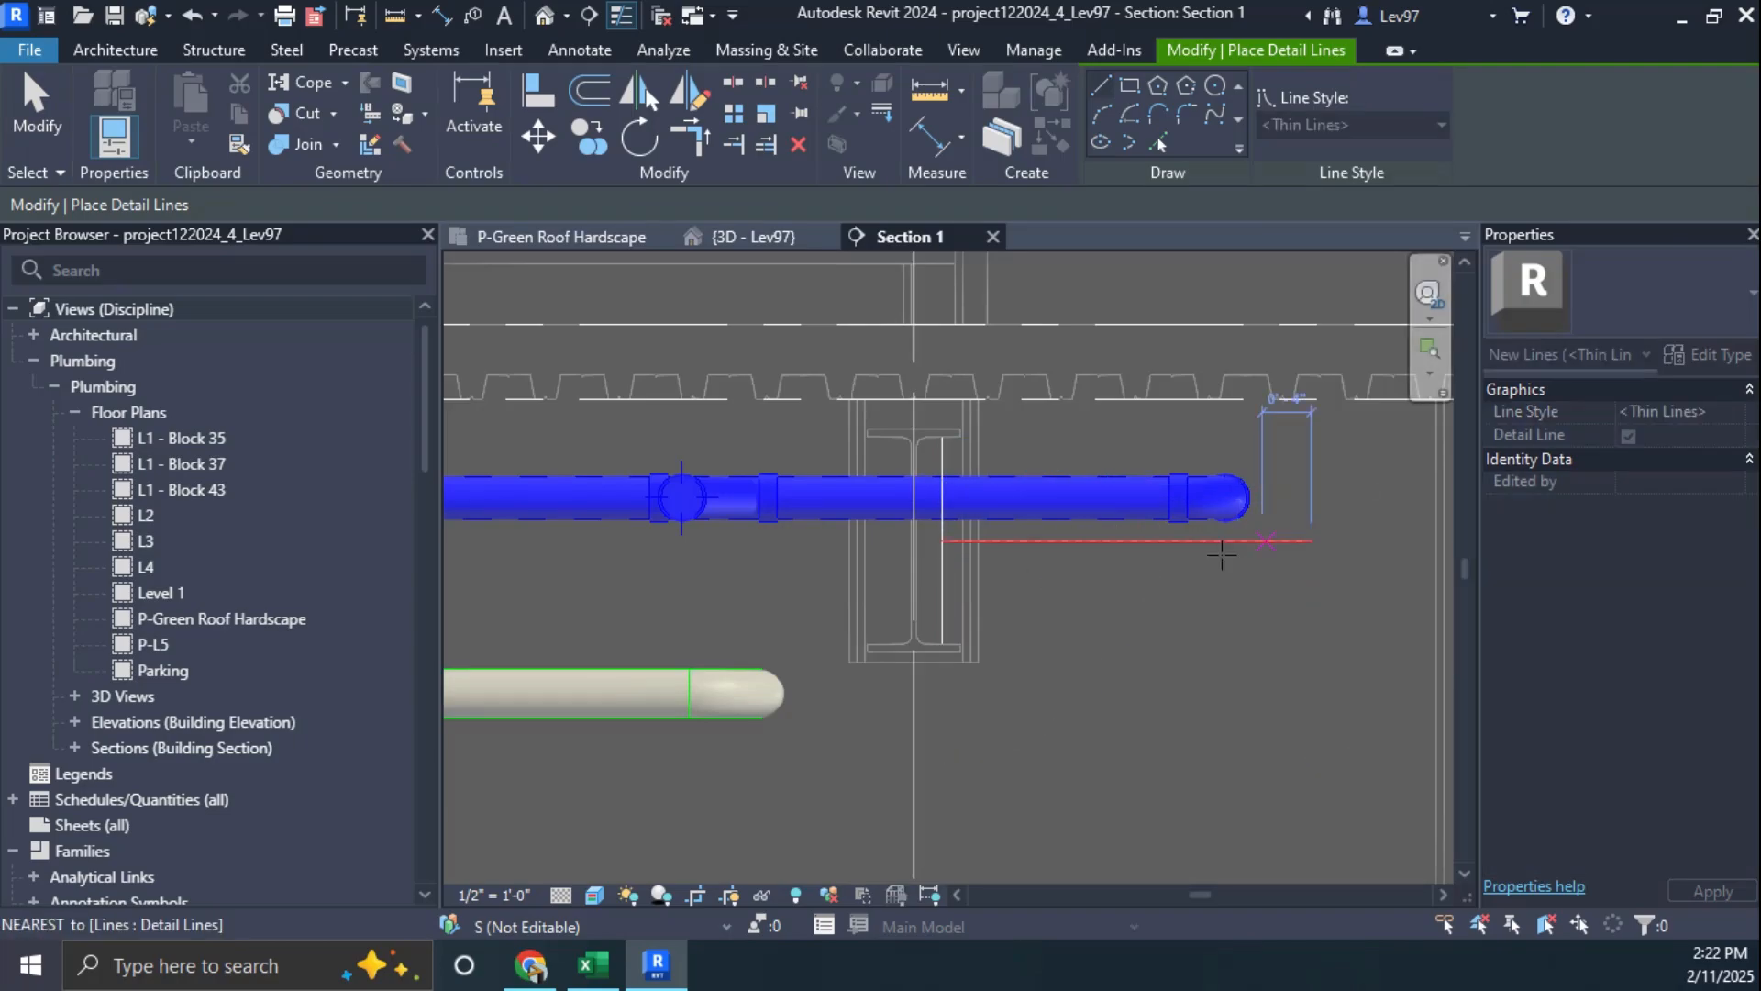
Step: Select the straight 3" waste pipe between the floor drain and the toilet branch fitting in the 3D view
{"action": "left_click", "coordinate": [754, 236]}
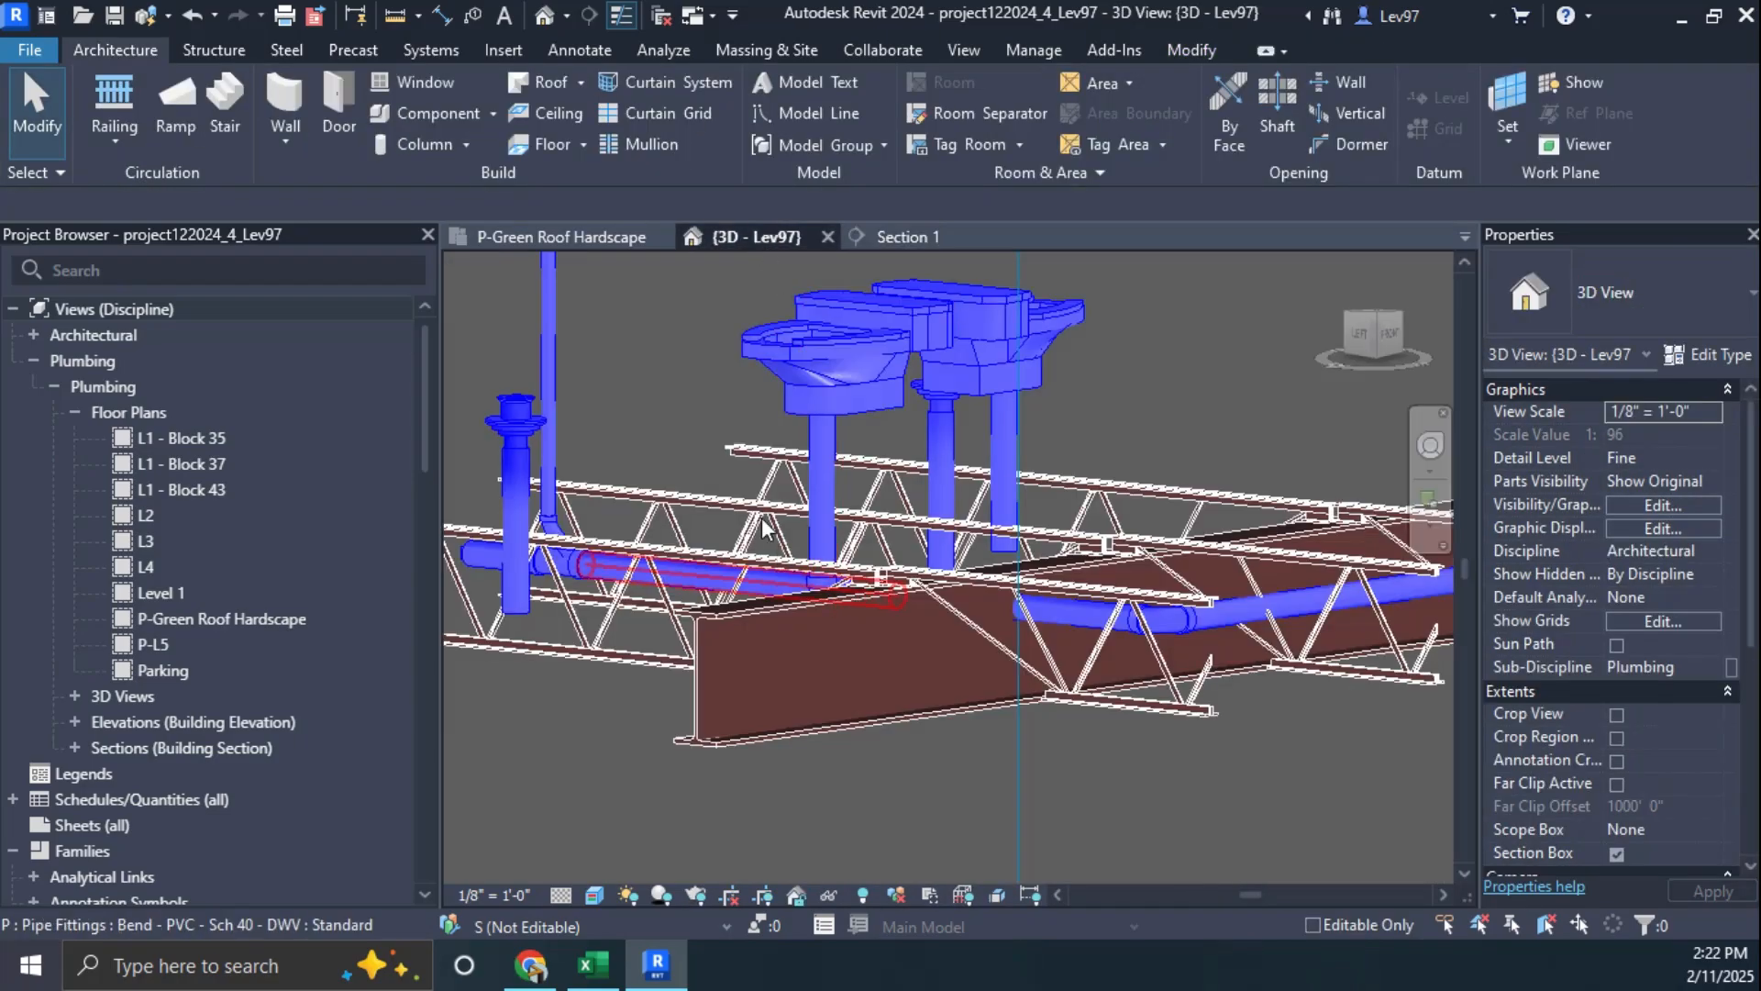
{"action": "middle_click_drag", "start_coordinate": [813, 572], "coordinate": [818, 633], "text": "shift"}
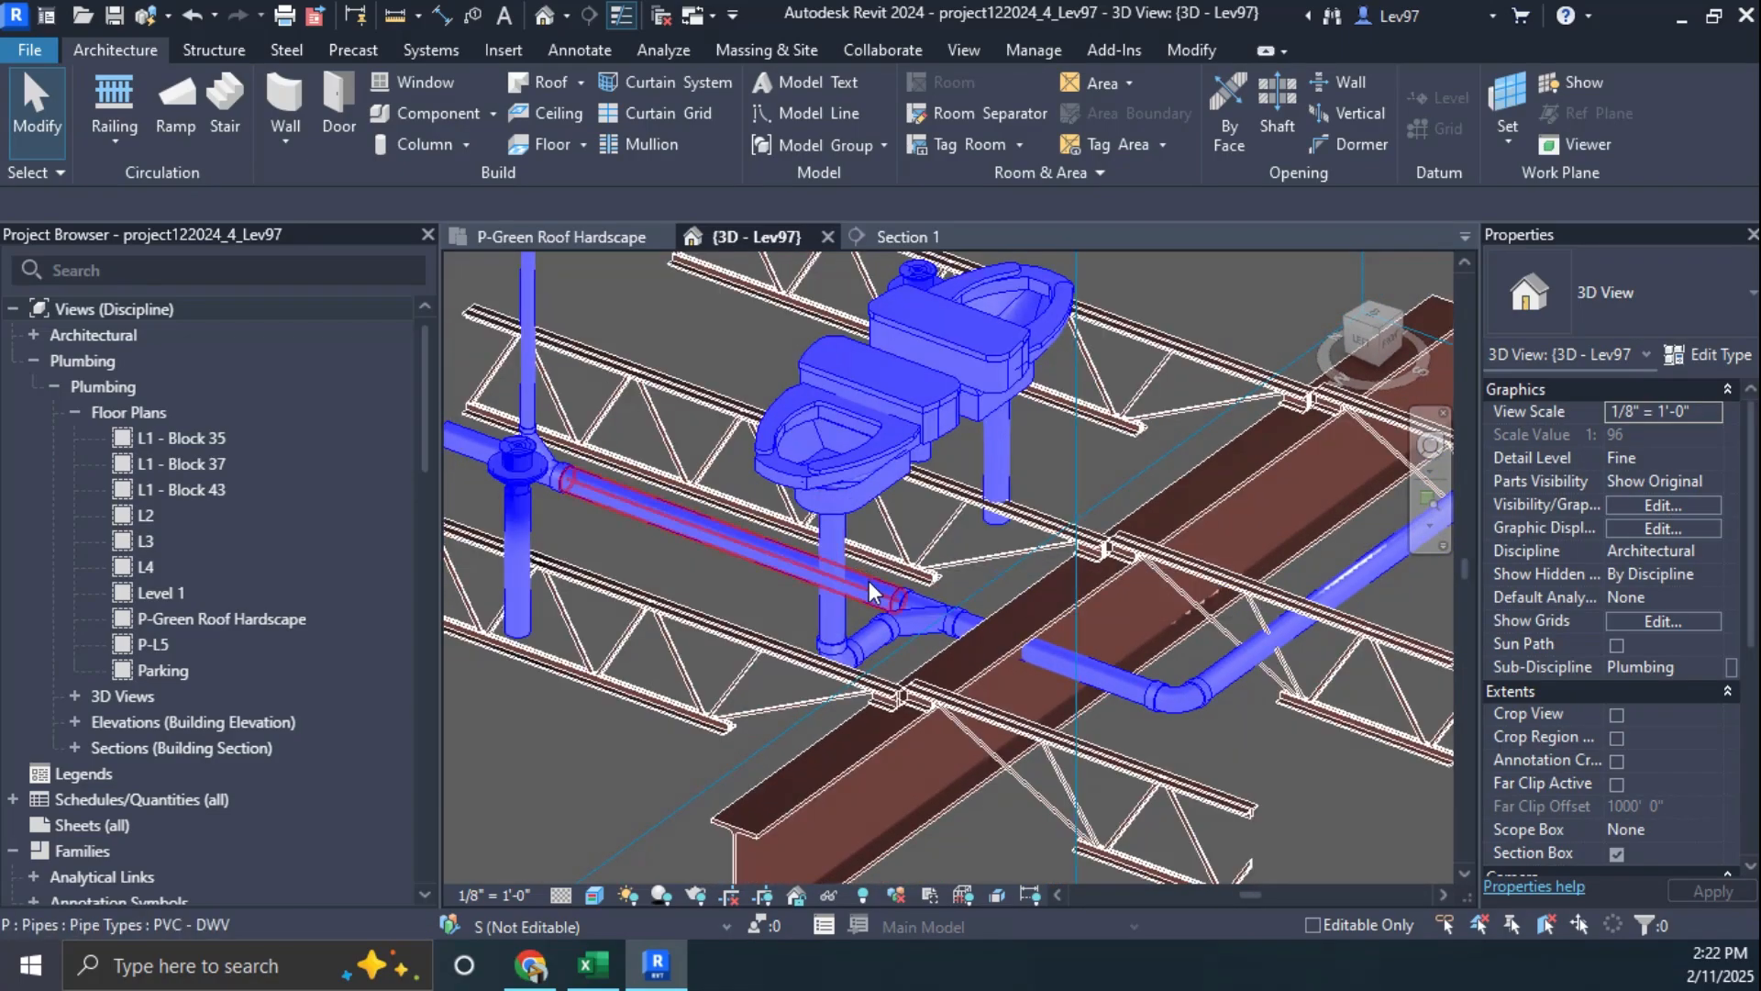
{"action": "middle_click_drag", "start_coordinate": [817, 635], "coordinate": [1206, 653]}
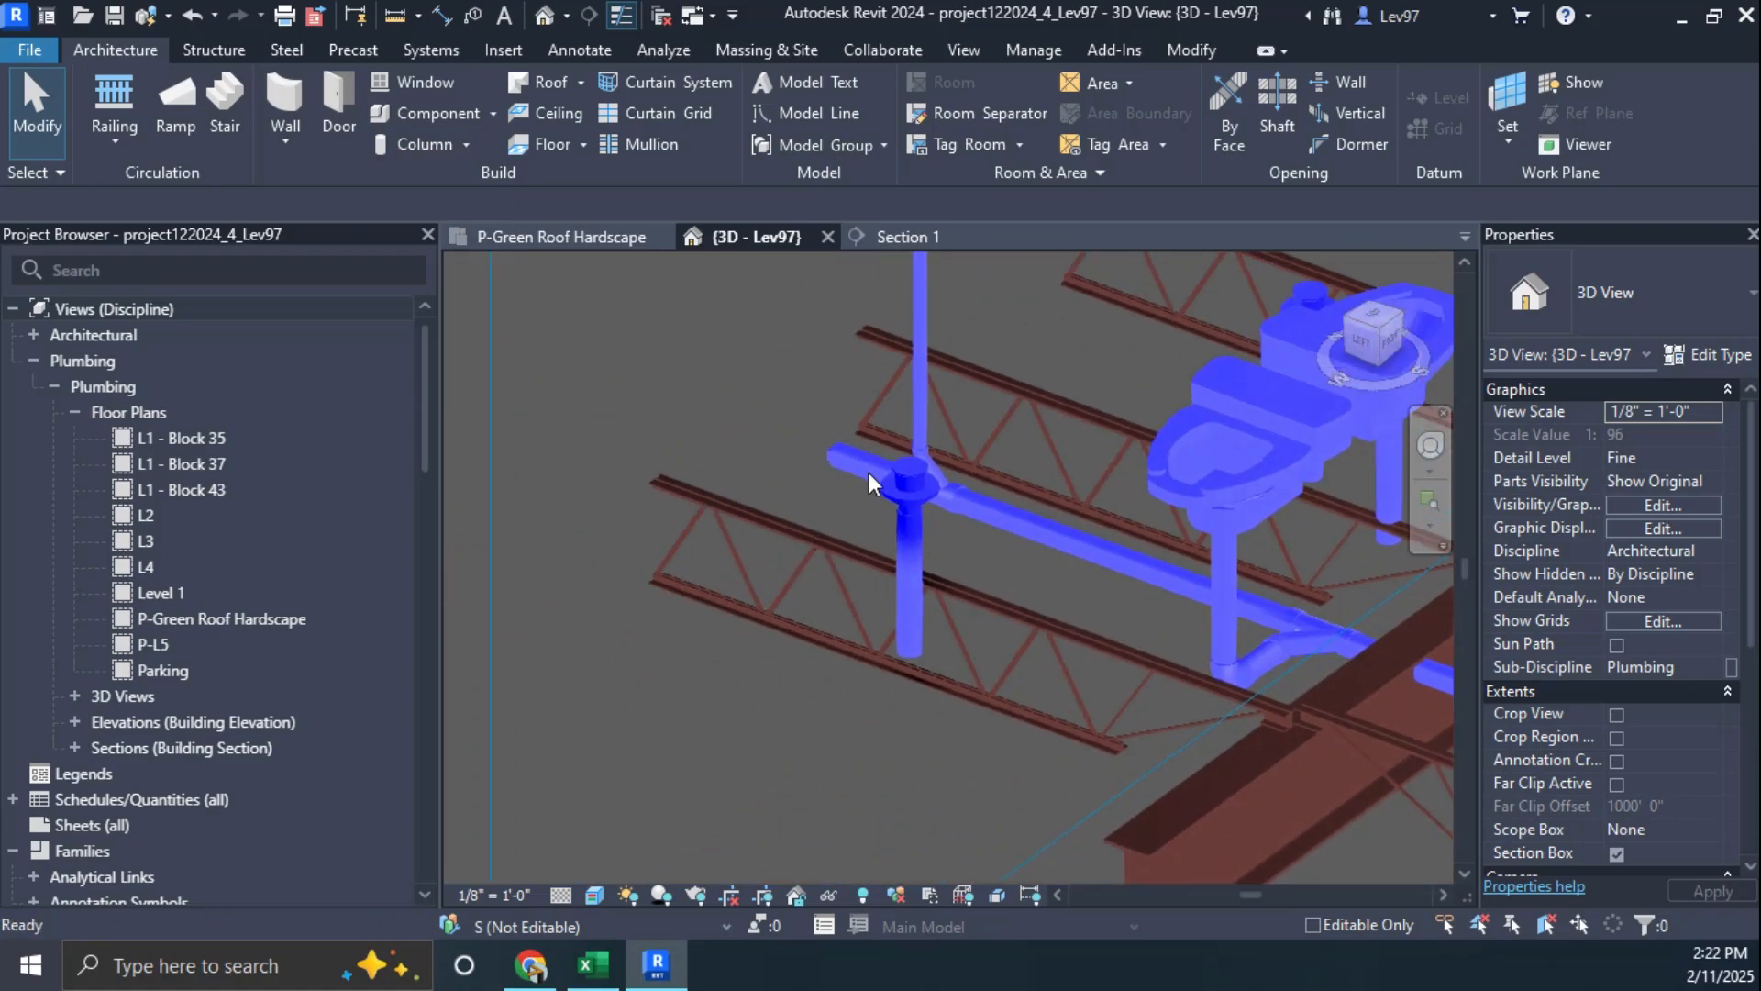
{"action": "left_click", "coordinate": [1137, 592]}
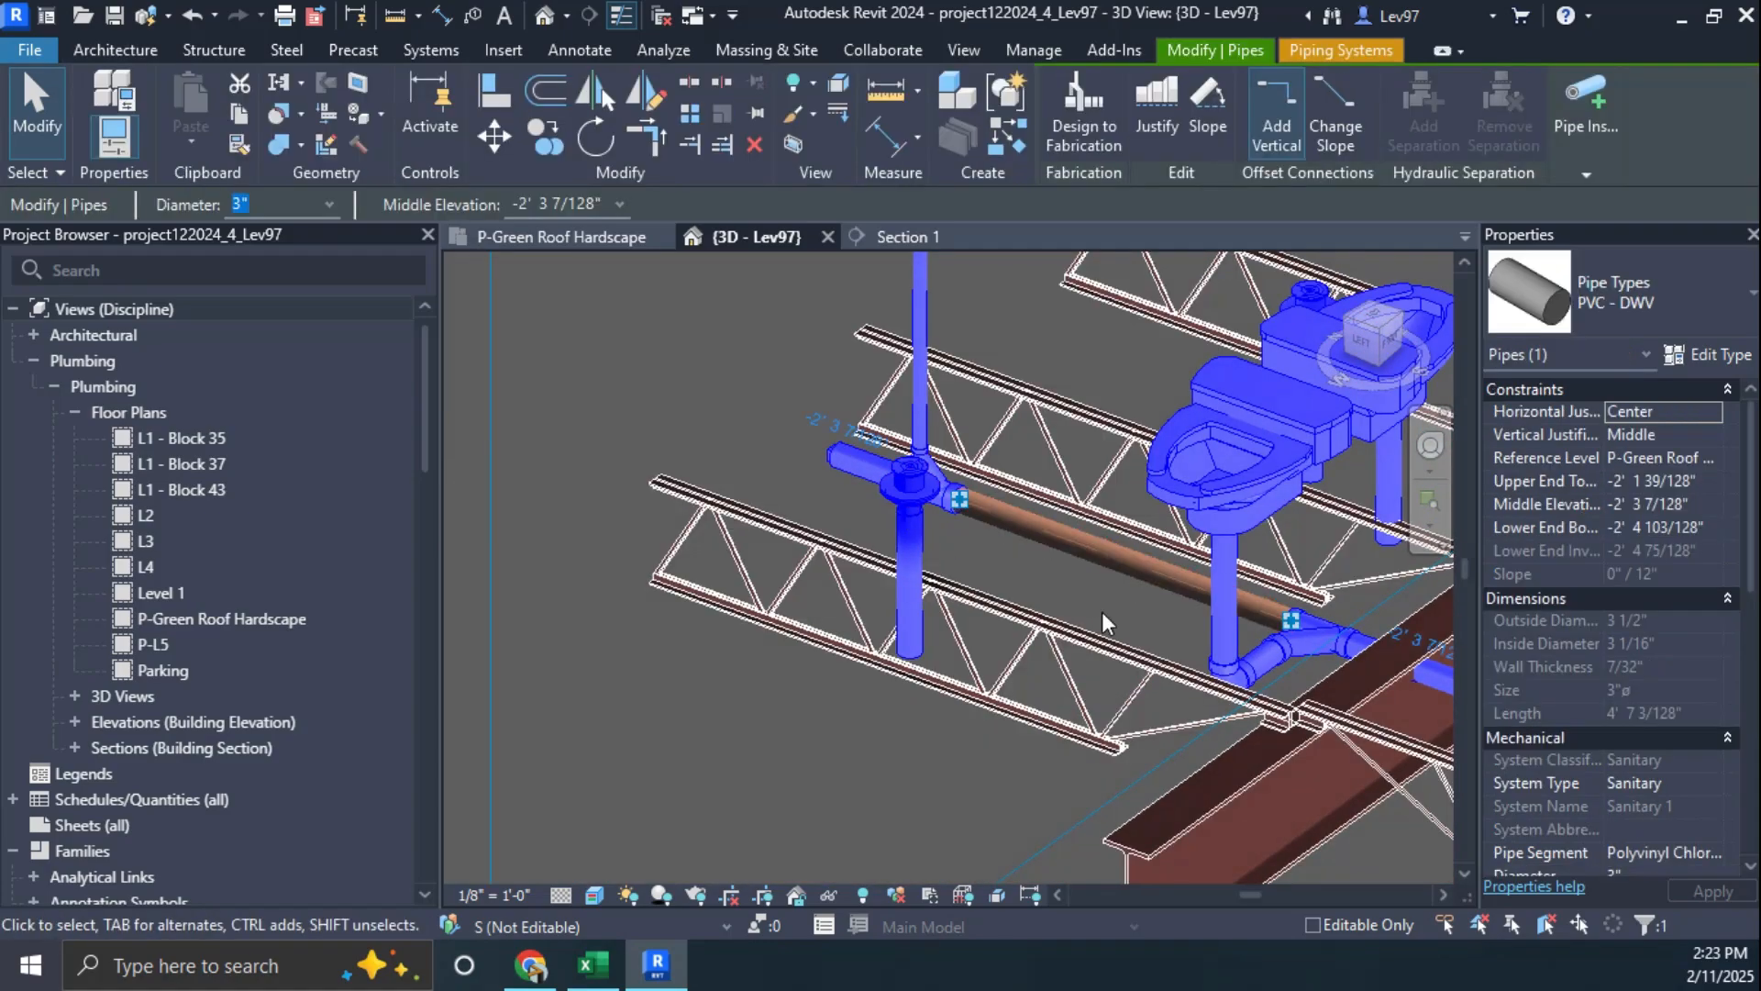
{"action": "middle_click_drag", "start_coordinate": [1102, 611], "coordinate": [853, 452]}
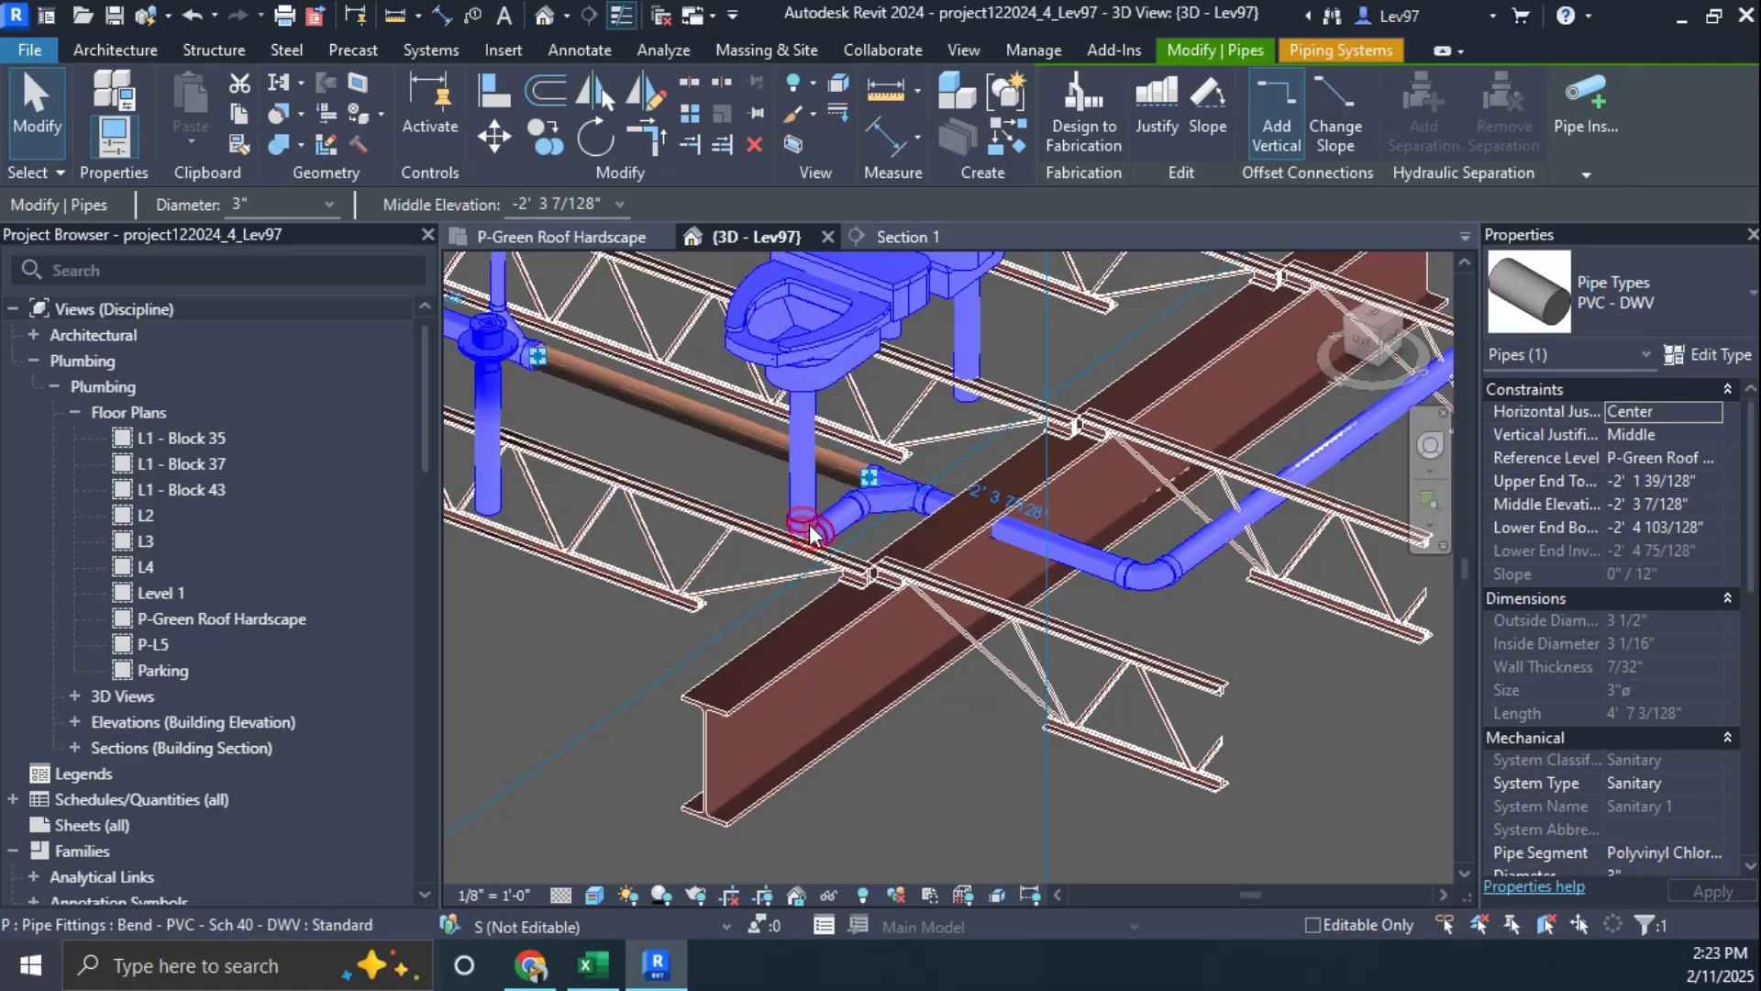
Step: Nudge the selected waste pipe down in Section 1 until the run is centred on the horizontal detail line at the beam's mid-depth
{"action": "left_click", "coordinate": [911, 236]}
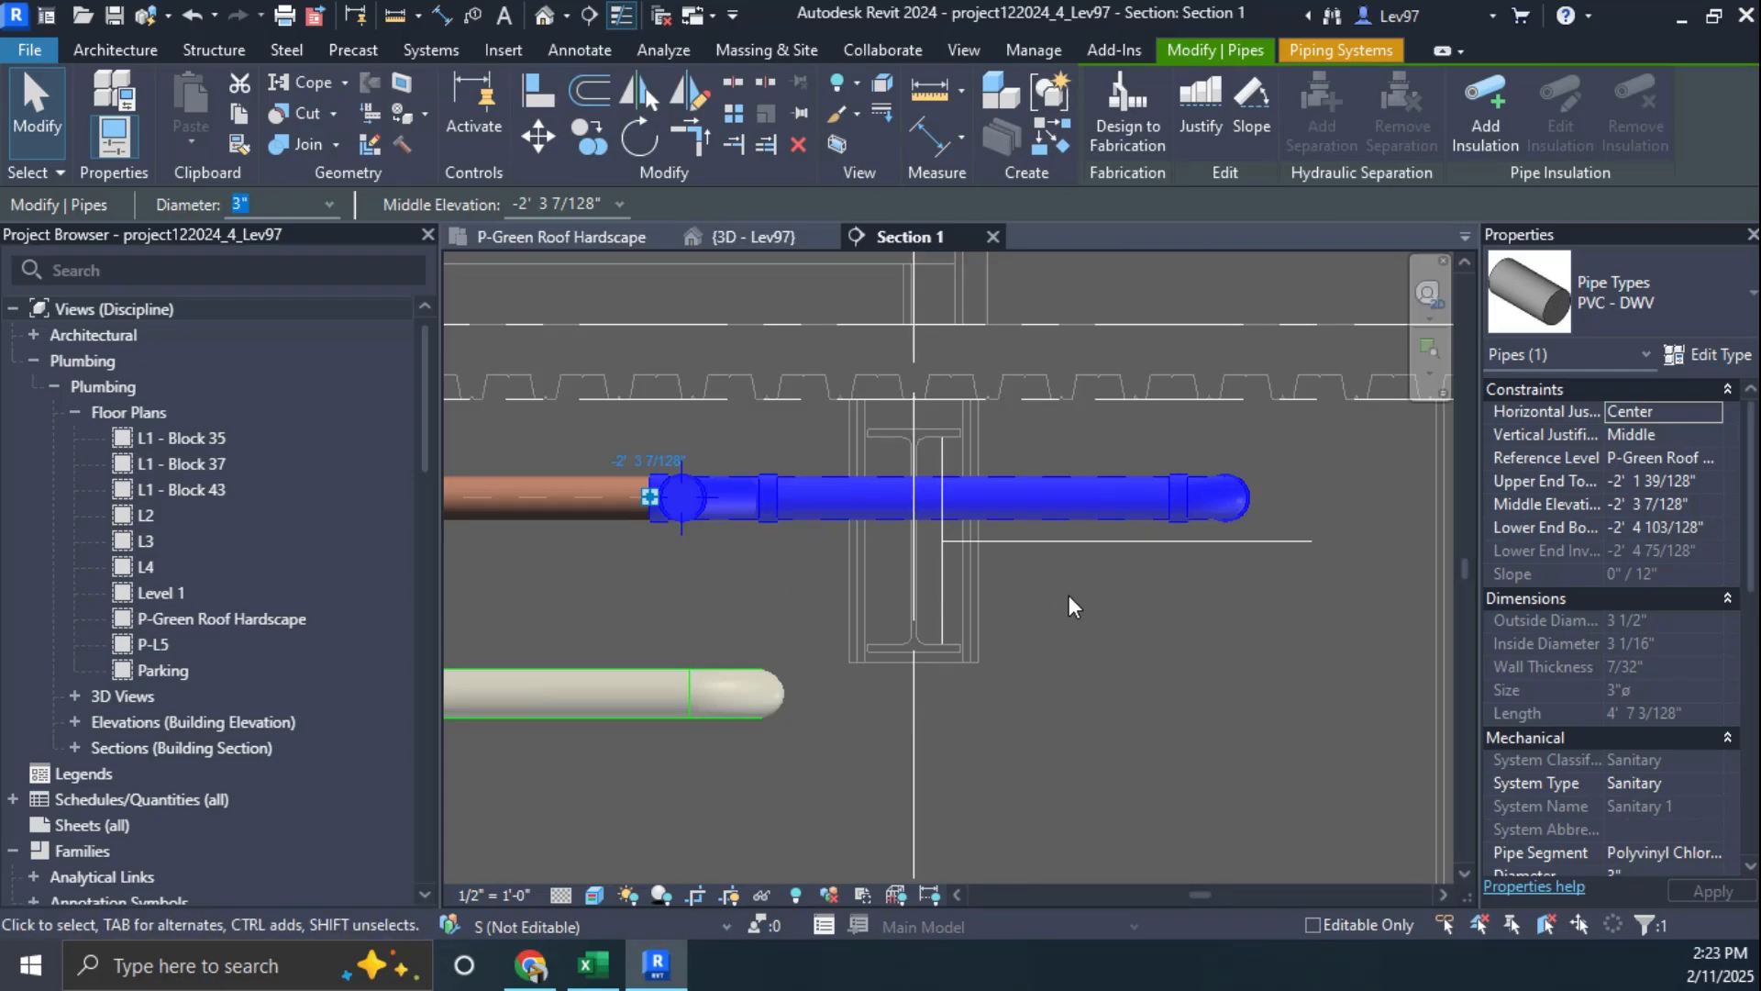
{"action": "key", "text": "Down"}
{"action": "key", "text": "Down"}
{"action": "key", "text": "Down"}
{"action": "key", "text": "Down"}
{"action": "key", "text": "Down"}
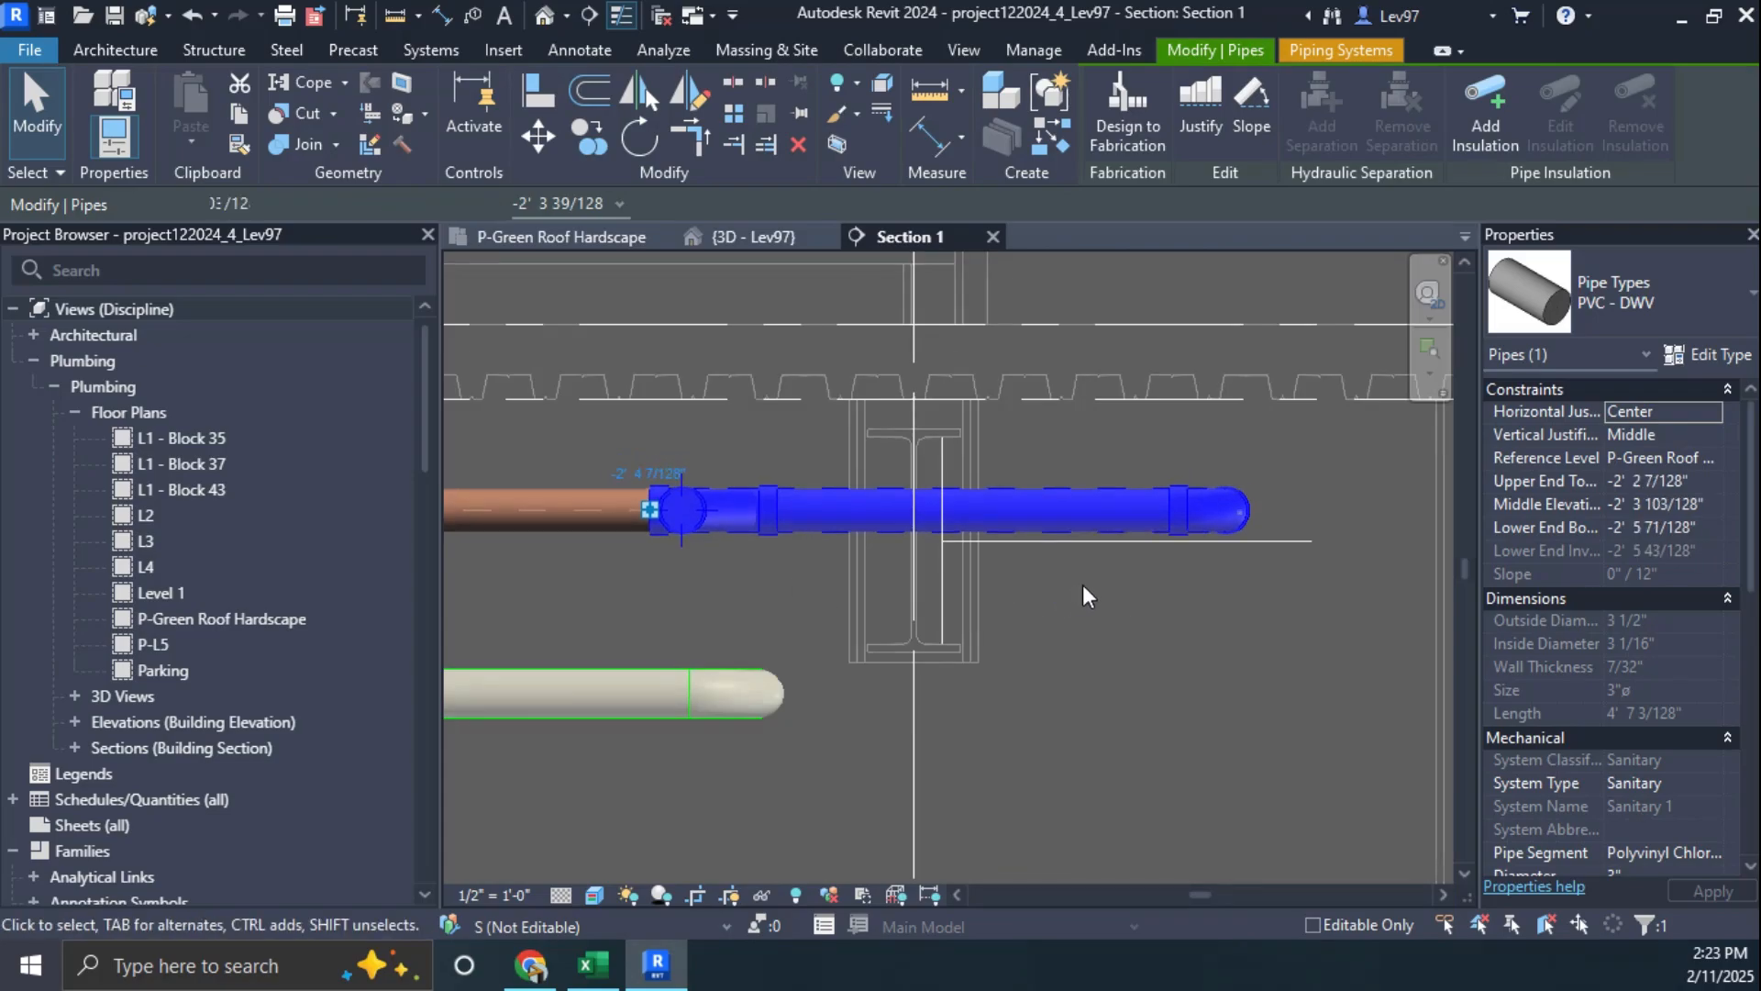
{"action": "key", "text": "Down"}
{"action": "key", "text": "Down"}
{"action": "key", "text": "Down"}
{"action": "key", "text": "Down"}
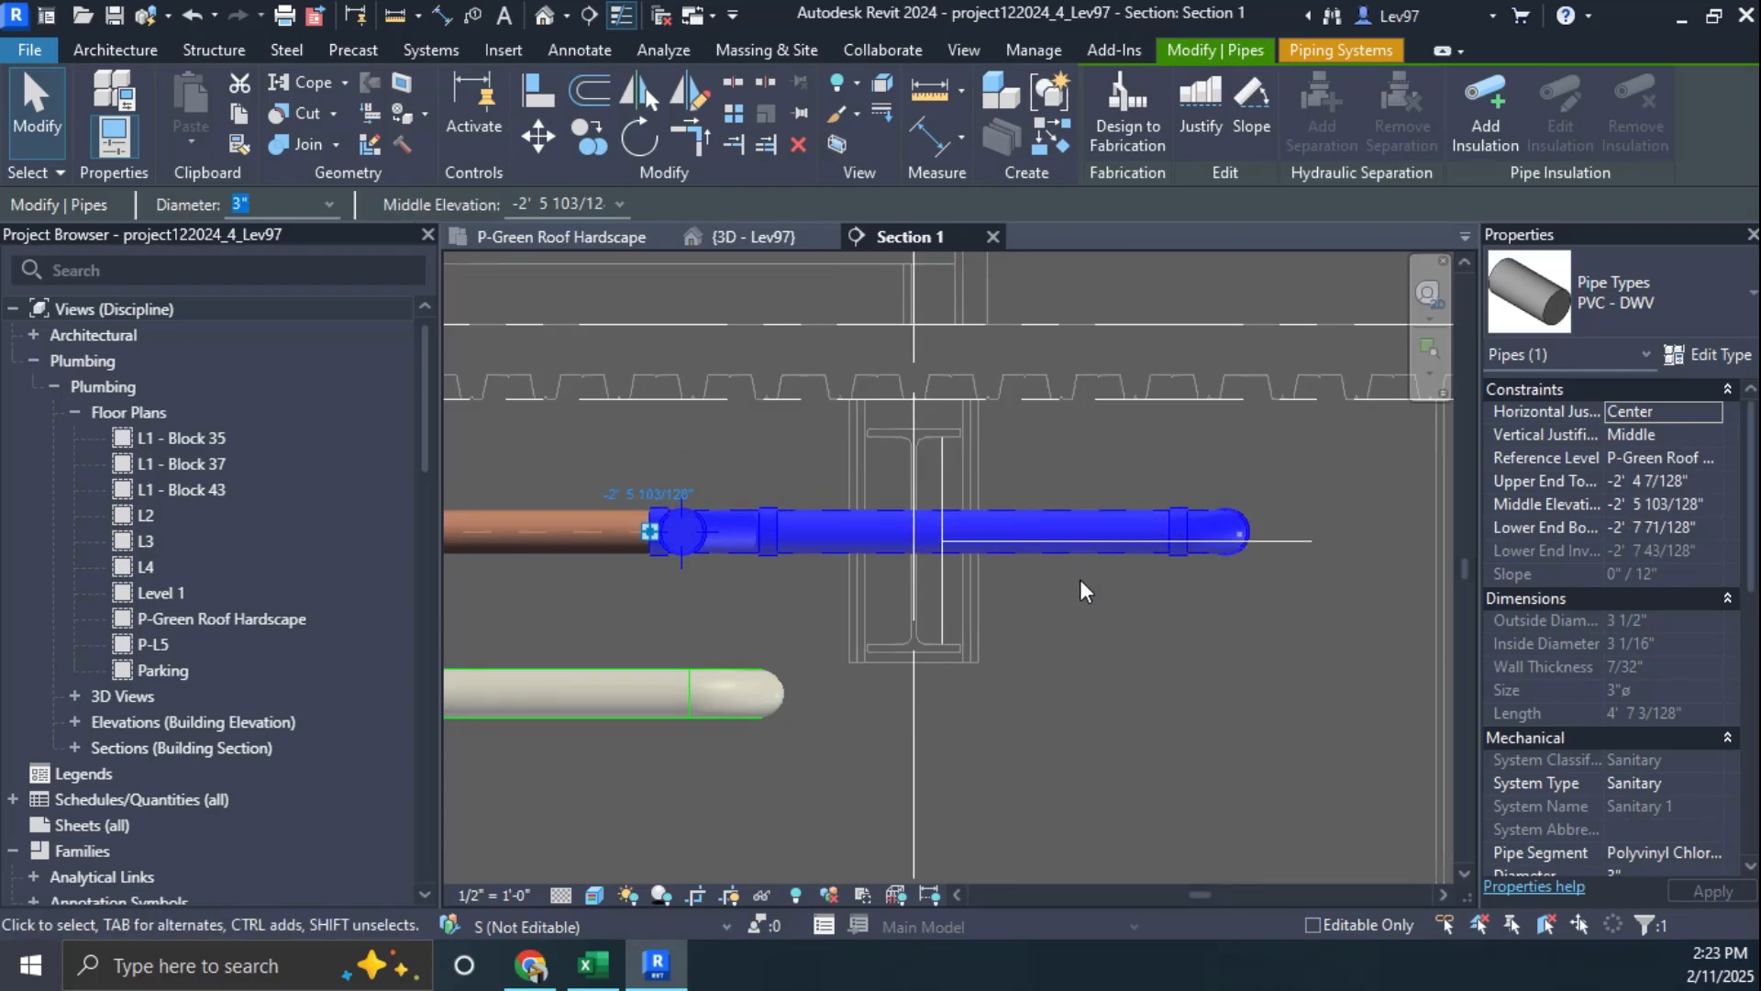
{"action": "key", "text": "Down"}
{"action": "key", "text": "Down"}
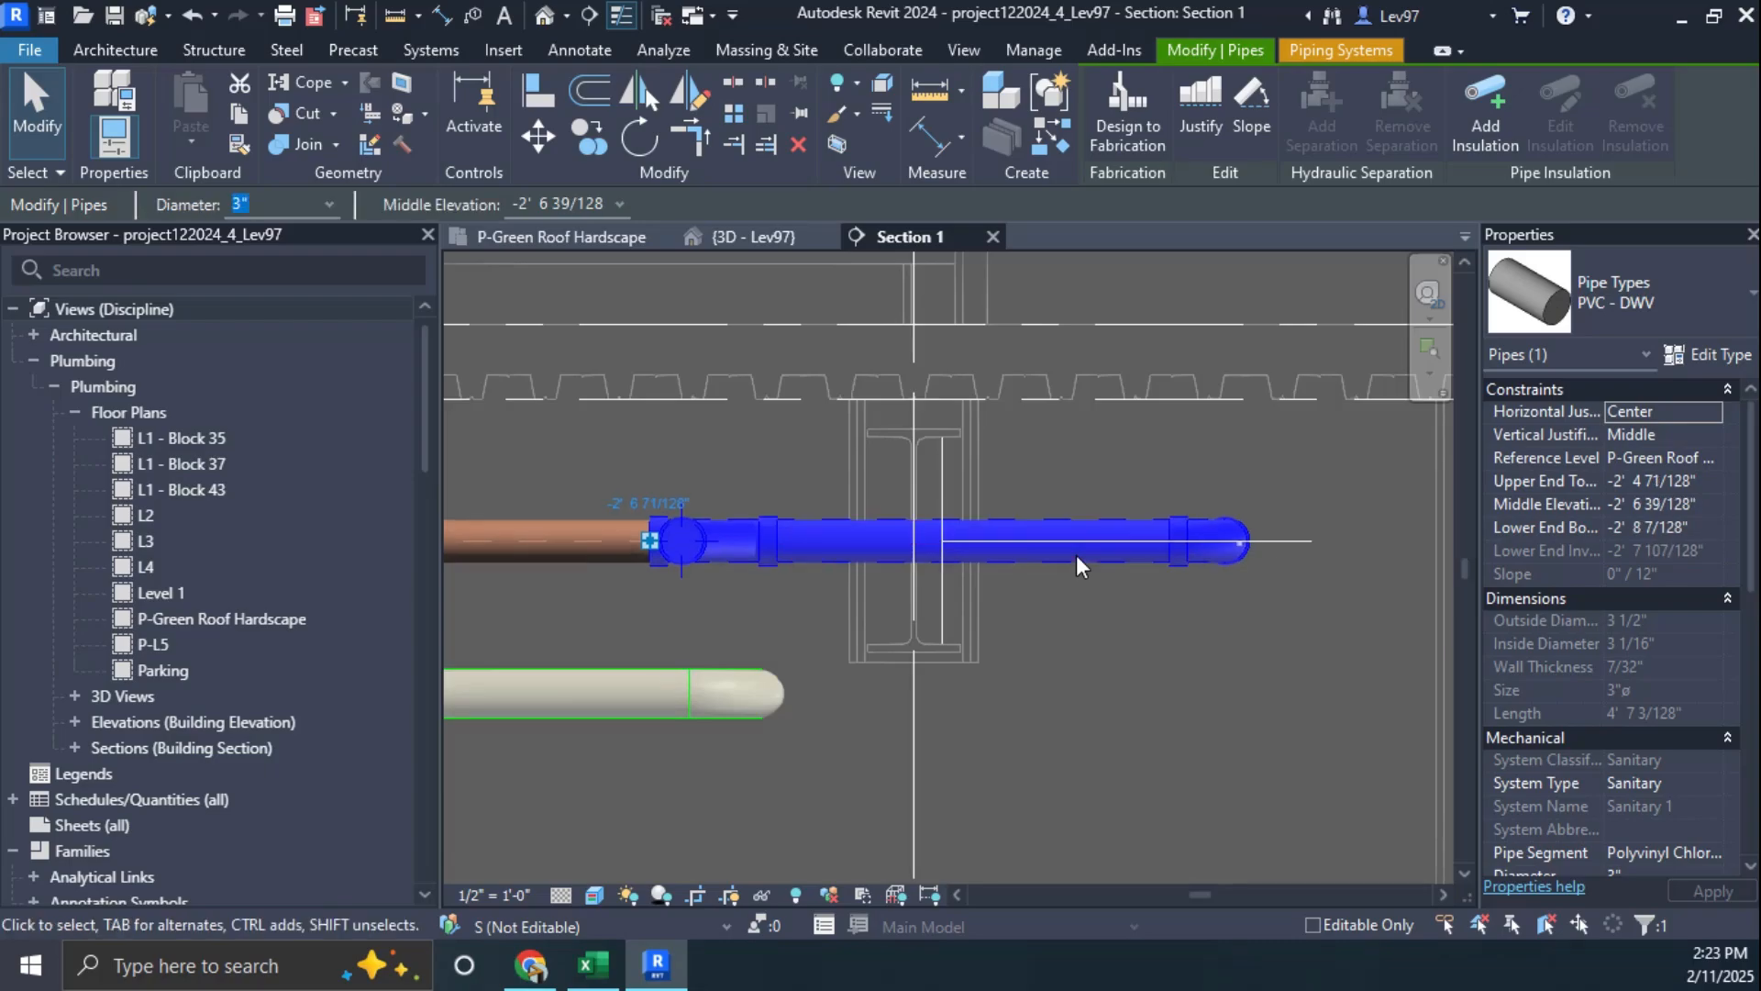
Step: Delete the vertical and horizontal detail lines at the beam in Section 1
{"action": "left_click", "coordinate": [1197, 635]}
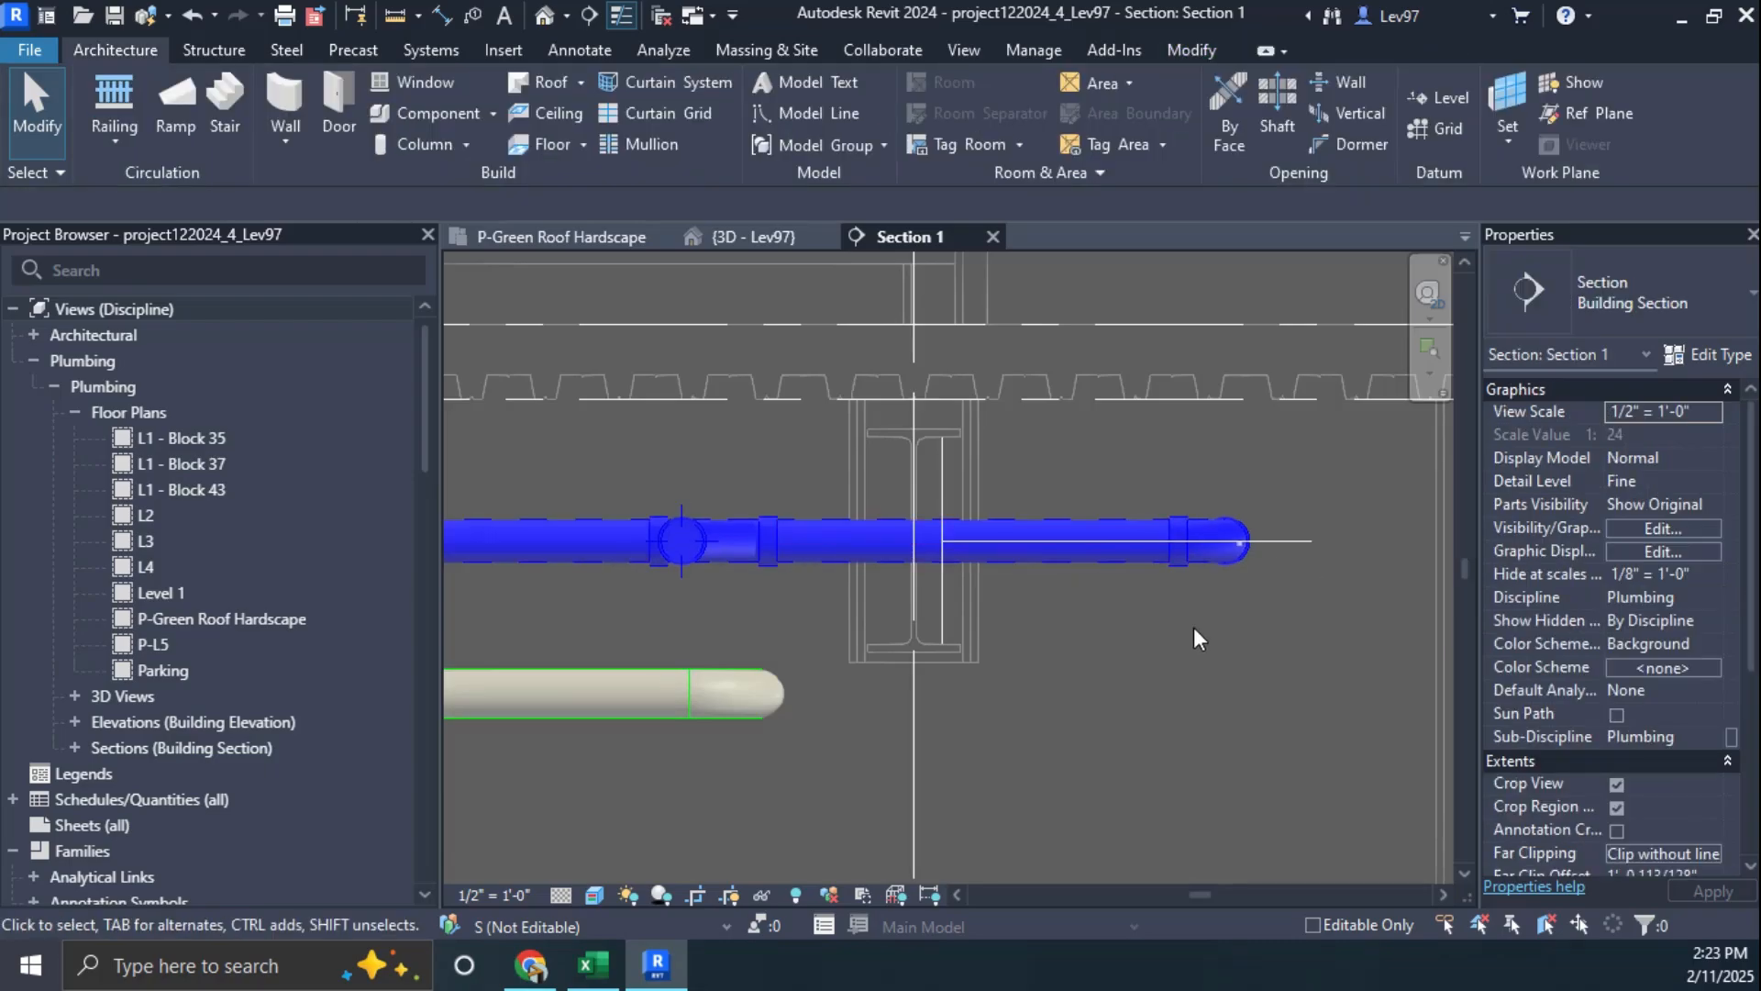
{"action": "left_click", "coordinate": [943, 461]}
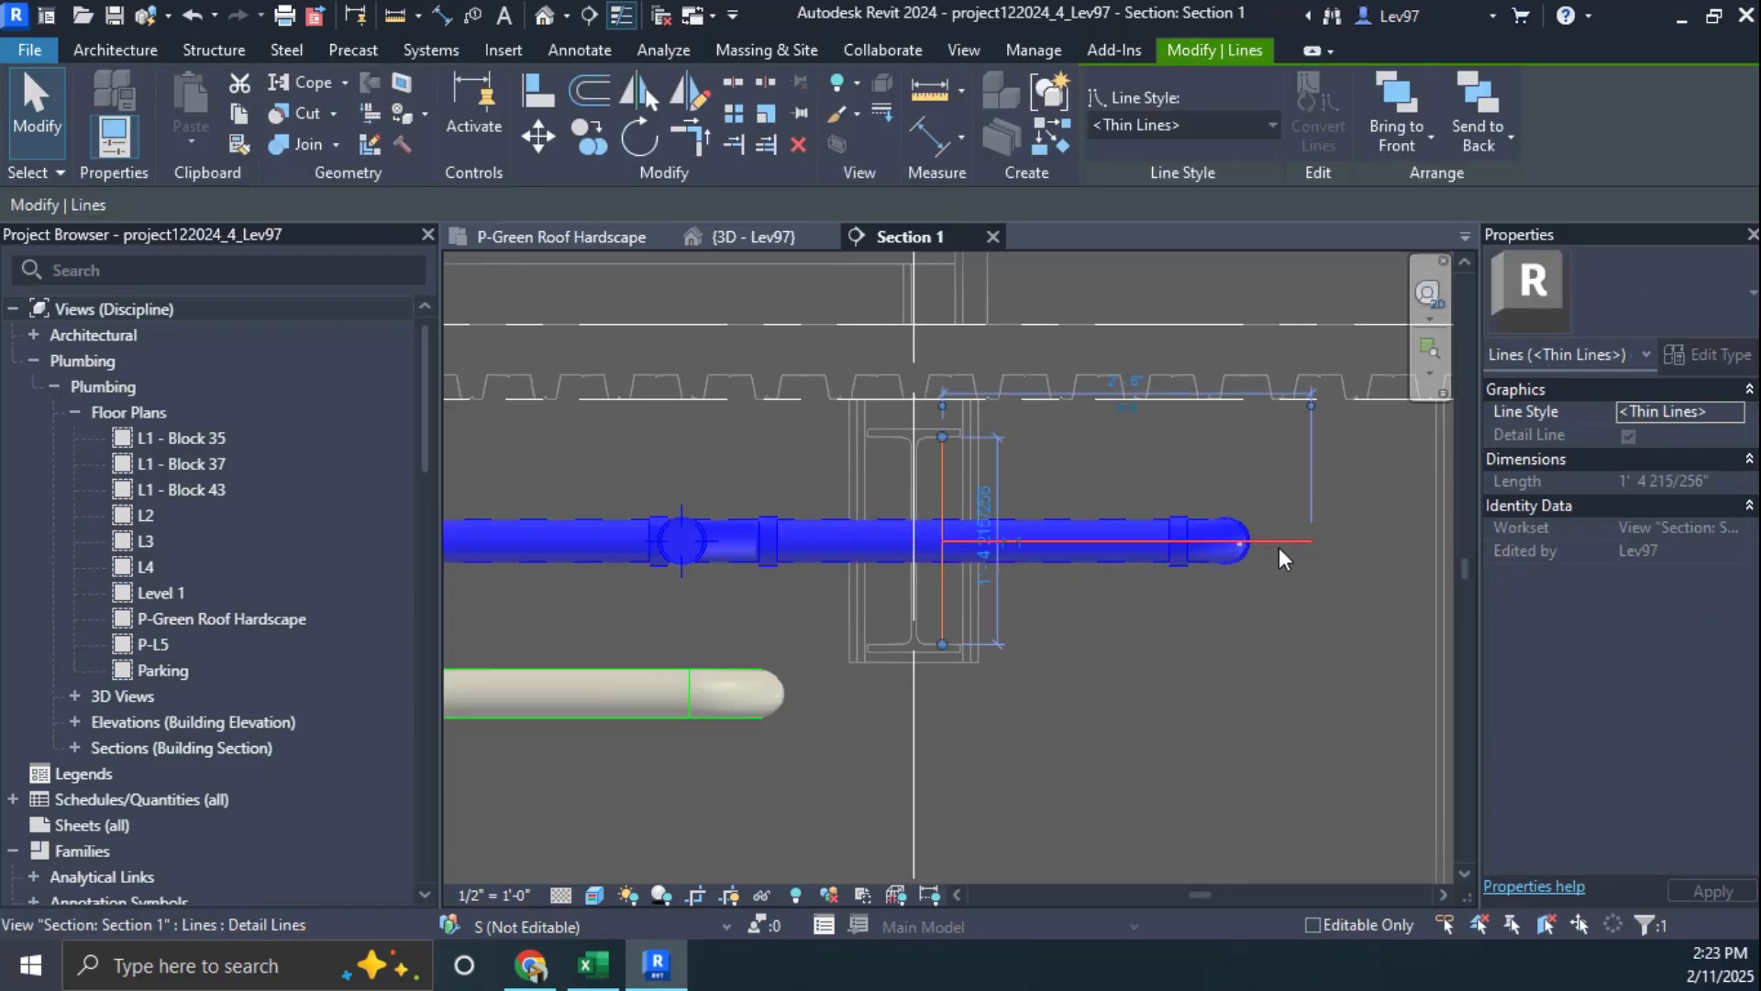
{"action": "left_click", "coordinate": [1310, 629]}
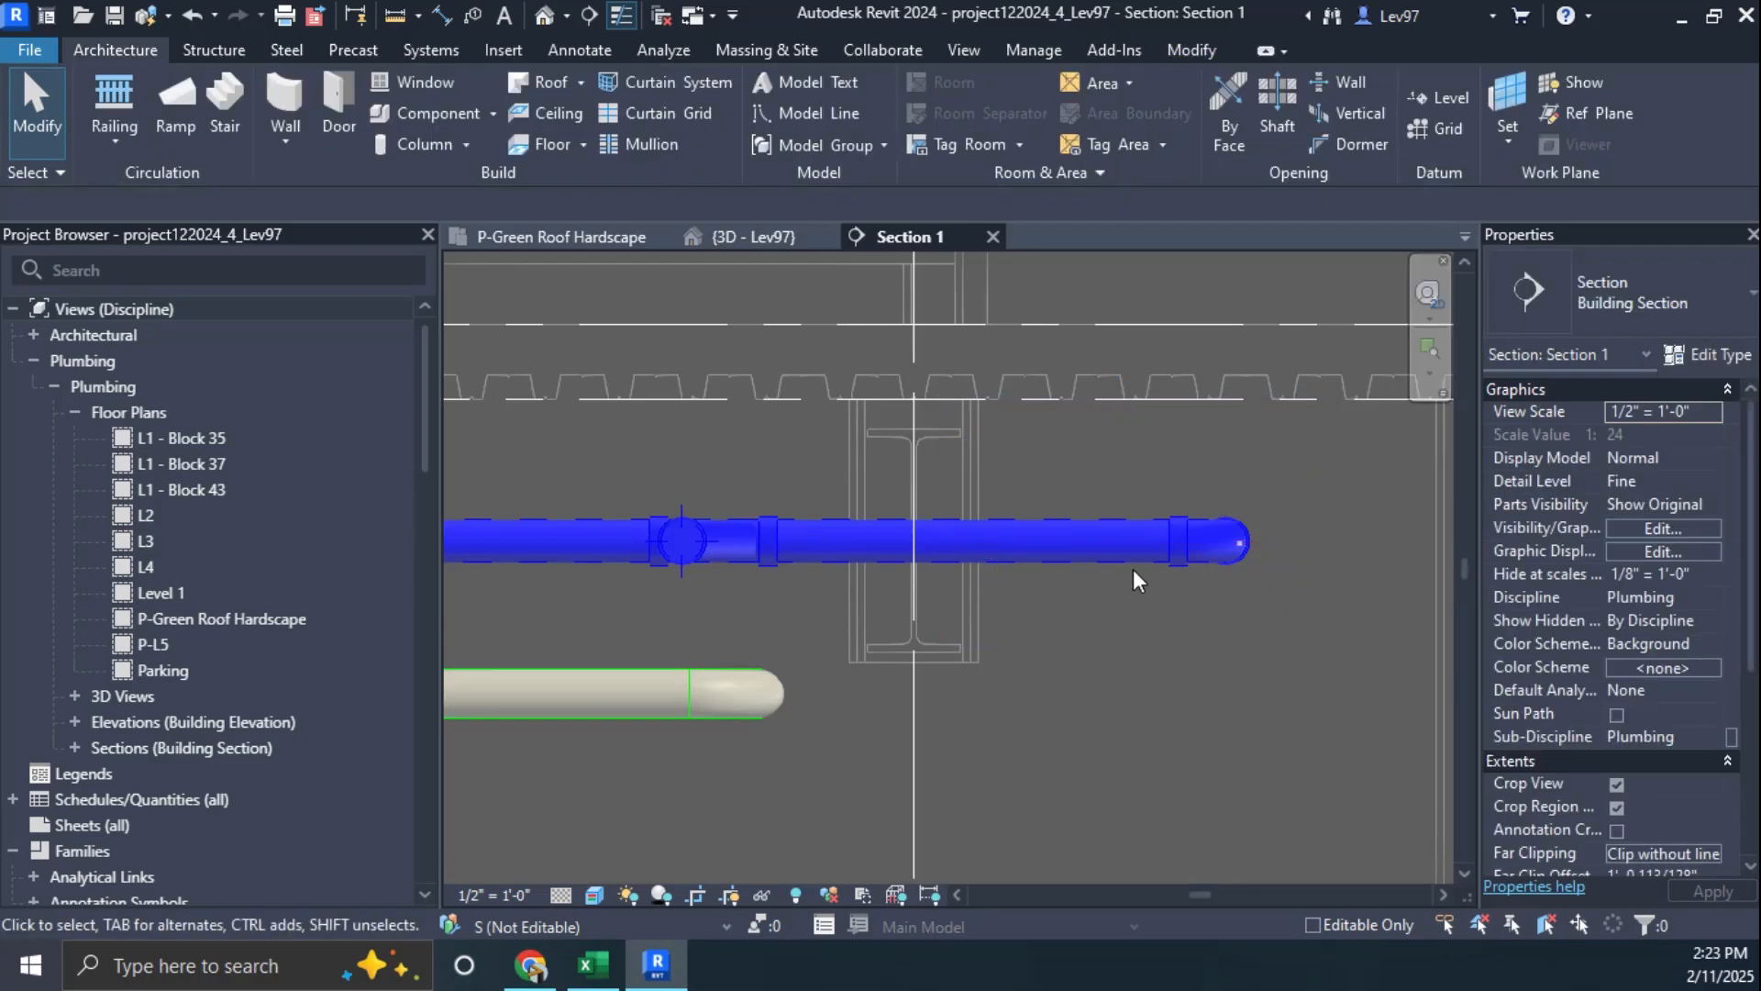
Step: Move the Section 1 line in the P-Green Roof Hardscape plan past the main waste pipe so it cuts through the right-hand toilet
{"action": "left_click", "coordinate": [750, 236]}
{"action": "middle_click_drag", "start_coordinate": [944, 575], "coordinate": [954, 716]}
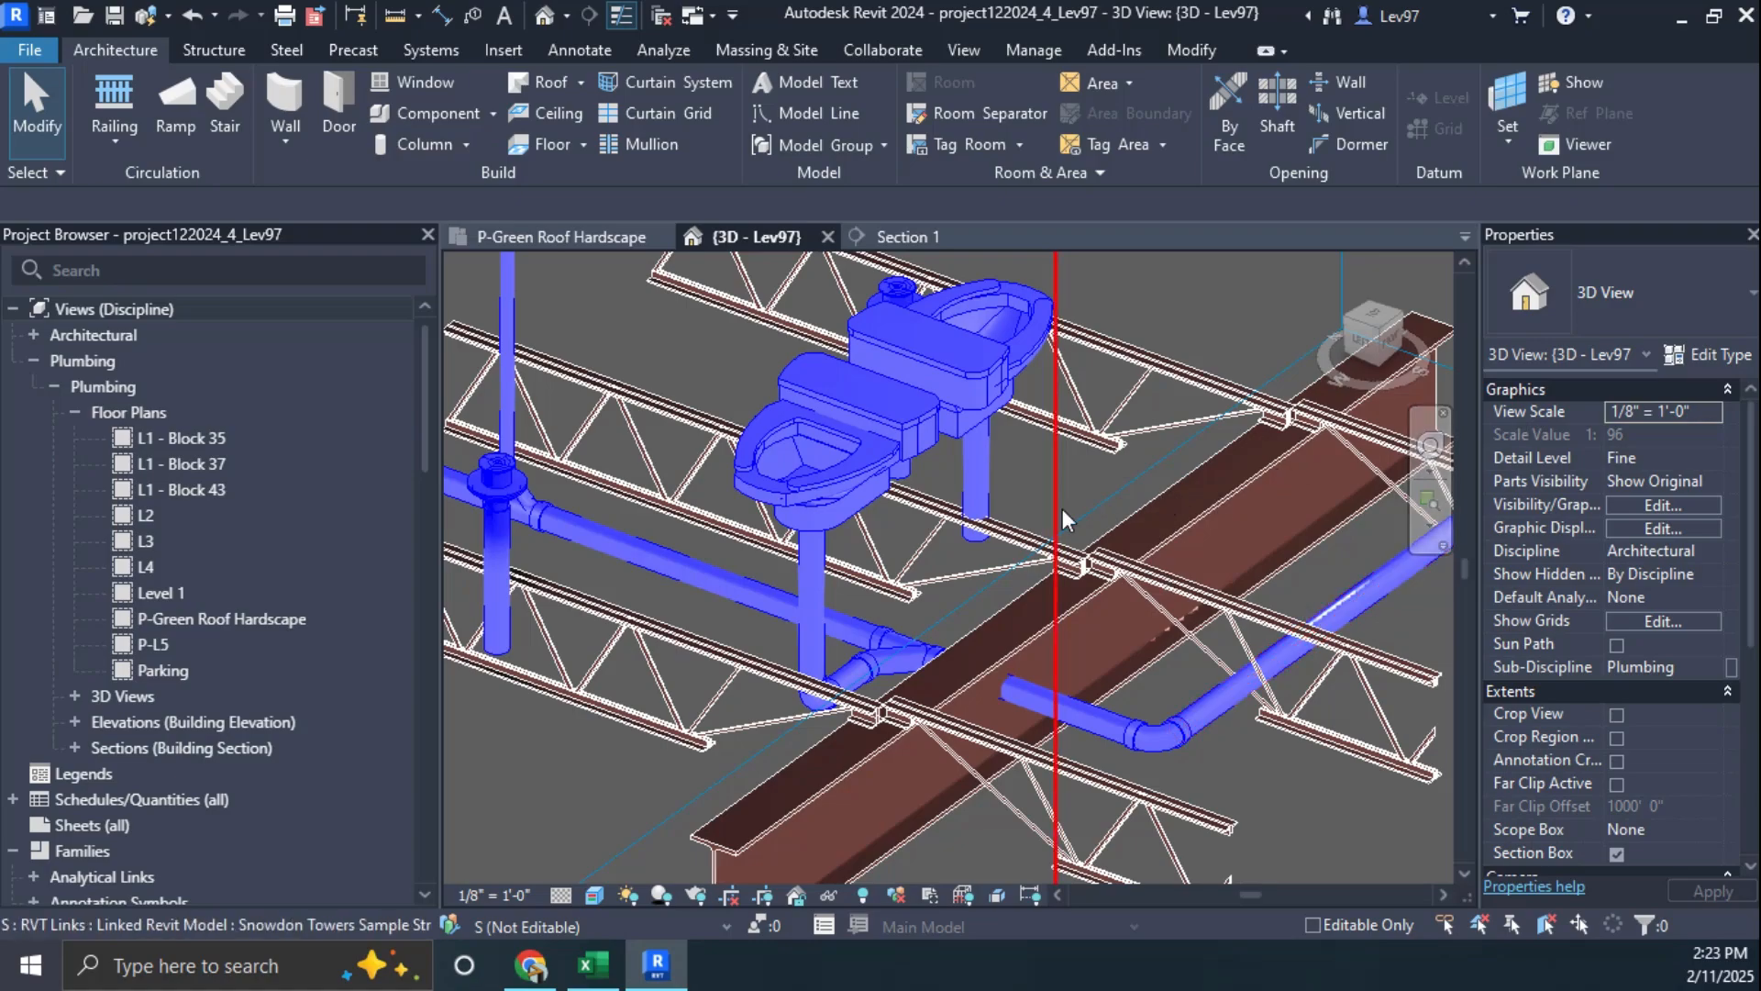
{"action": "left_click", "coordinate": [571, 238]}
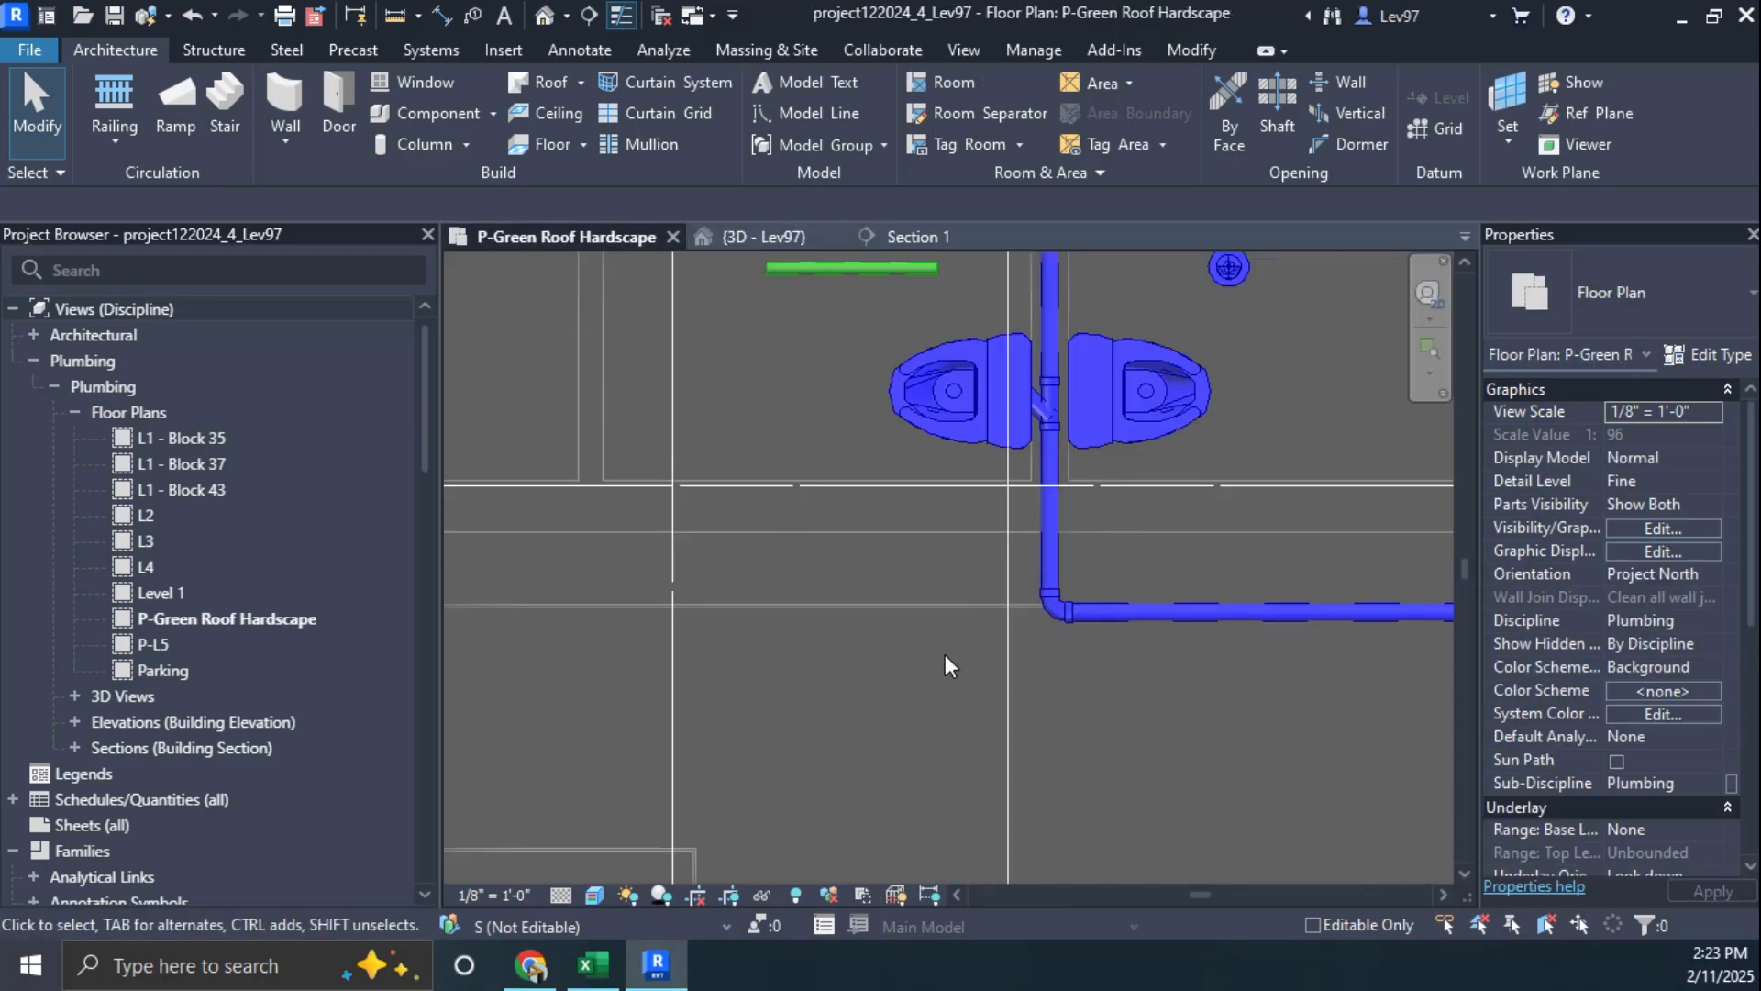
{"action": "scroll", "coordinate": [945, 653], "scroll_direction": "down", "scroll_amount": 3}
{"action": "left_click", "coordinate": [973, 677]}
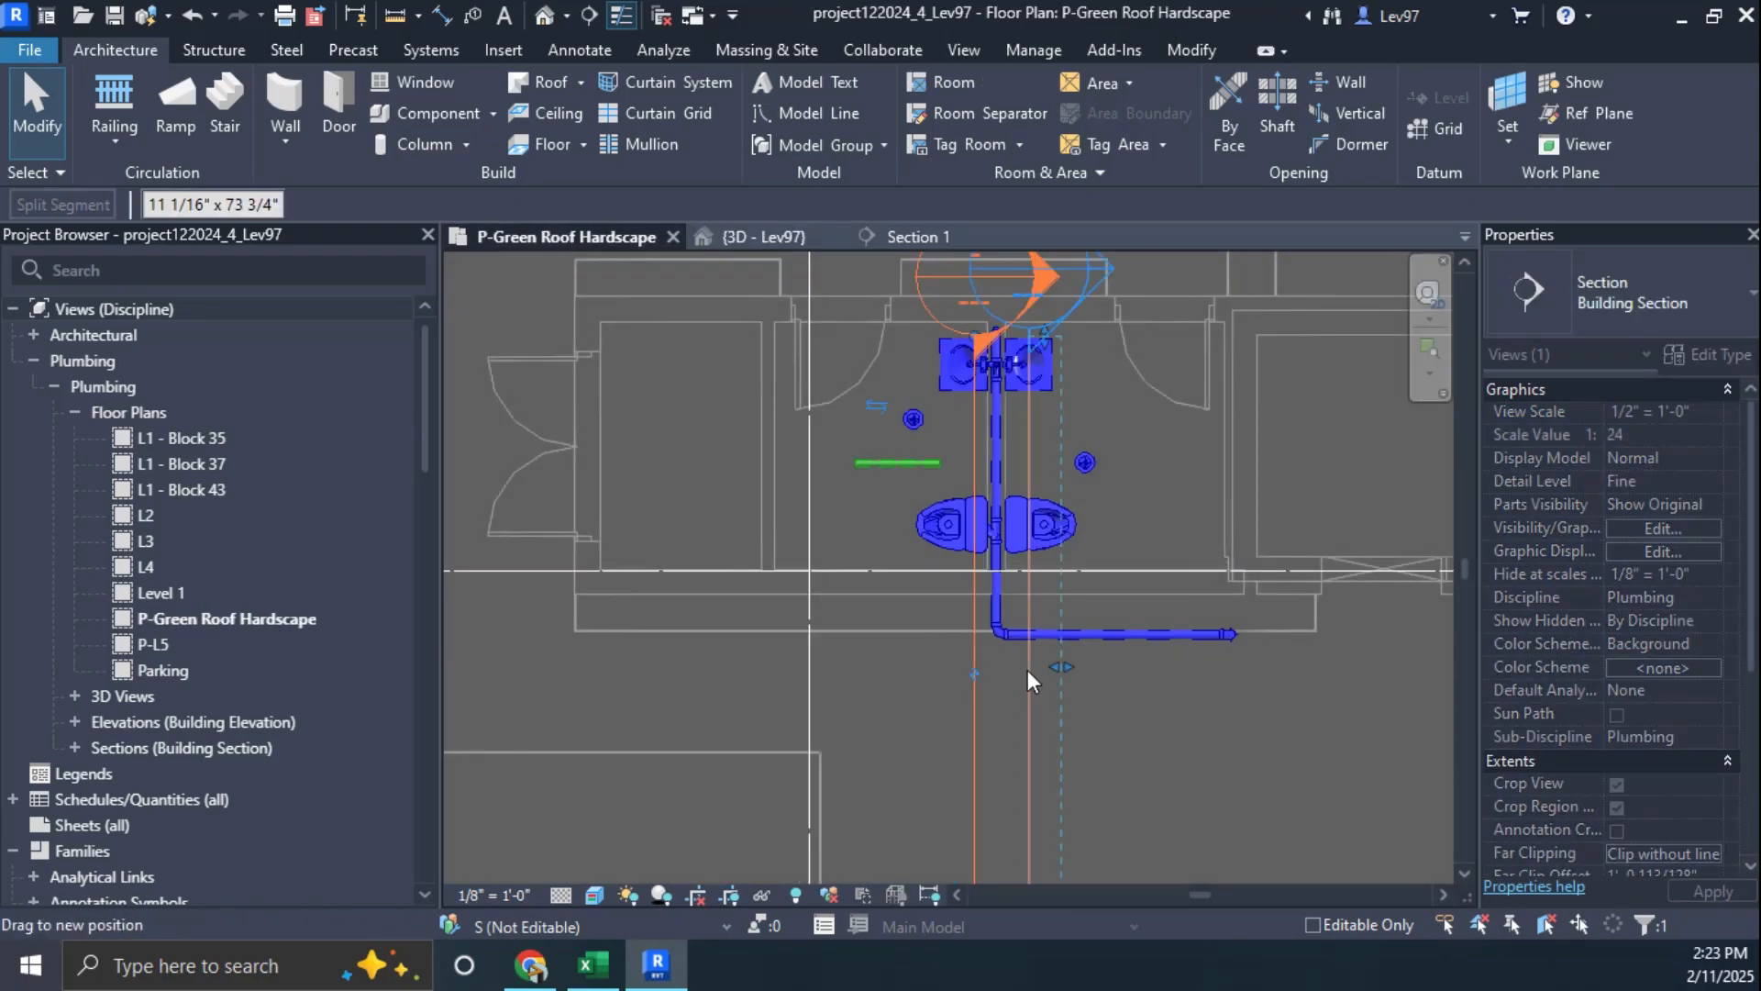
{"action": "mouse_move", "coordinate": [1027, 670]}
{"action": "left_mouse_down"}
{"action": "mouse_move", "coordinate": [1010, 670]}
{"action": "mouse_move", "coordinate": [1027, 668]}
{"action": "left_mouse_up"}
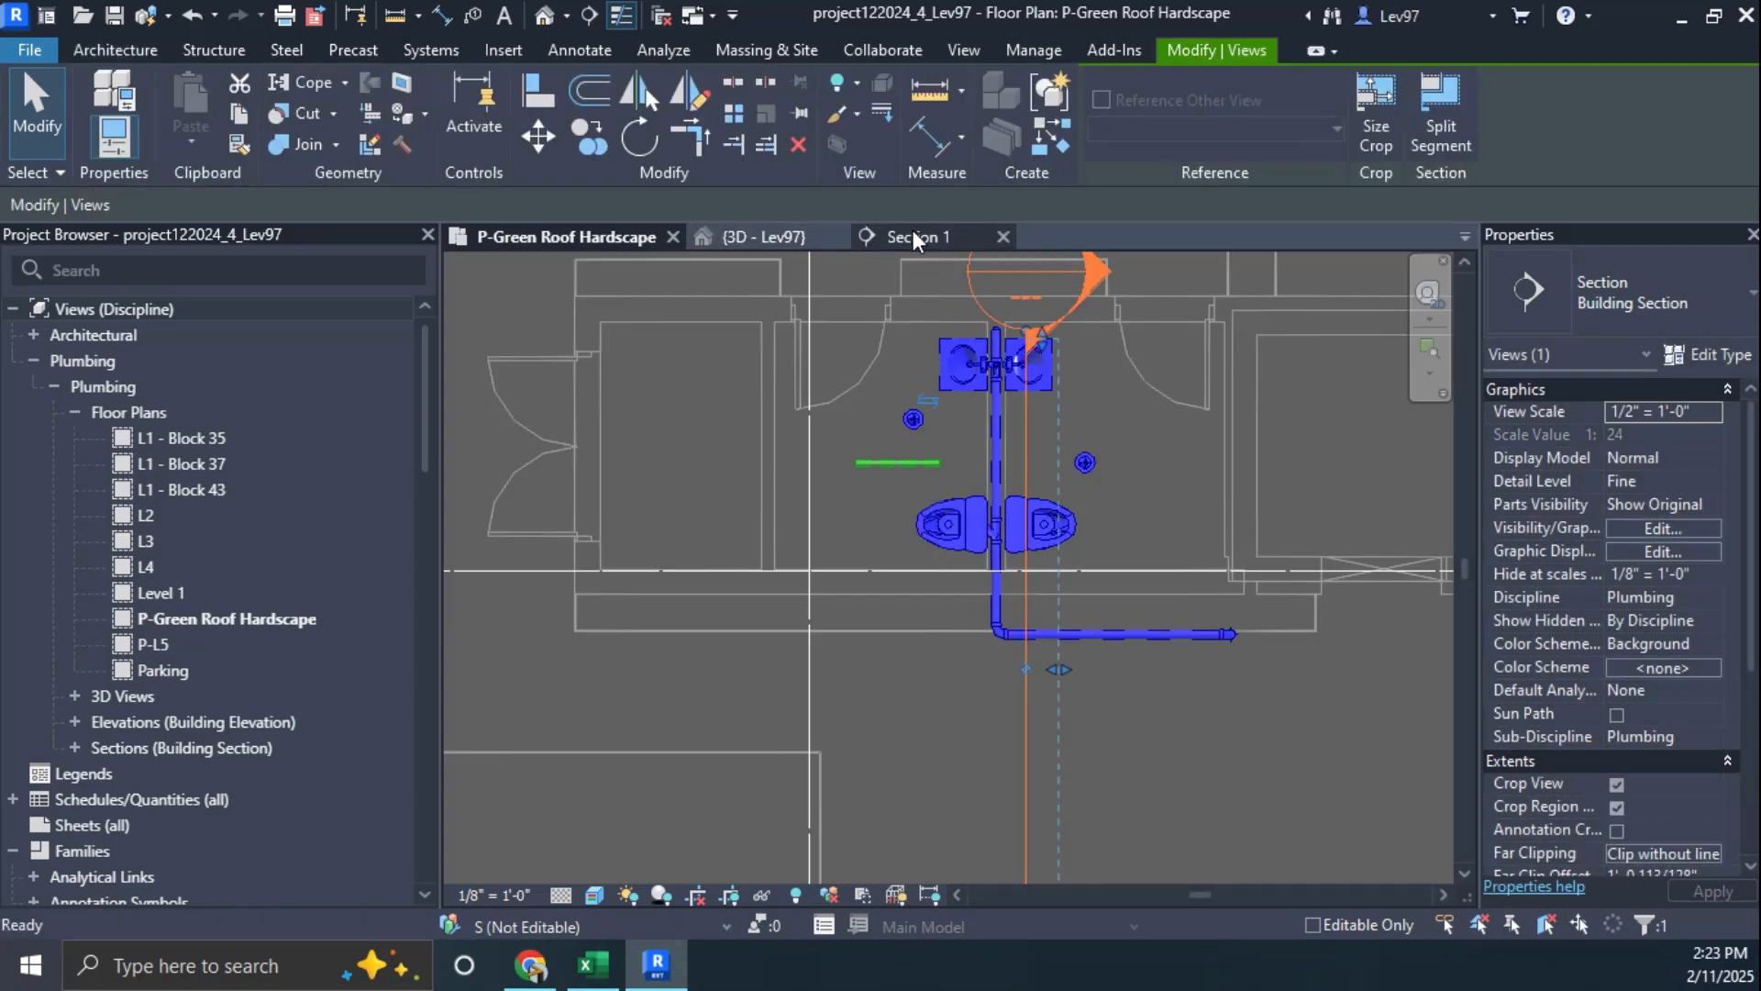
Step: Examine in Section 1 how the toilet's vertical drain pipe sits relative to the steel beam, the joists and the lowered waste pipe
{"action": "left_click", "coordinate": [912, 236]}
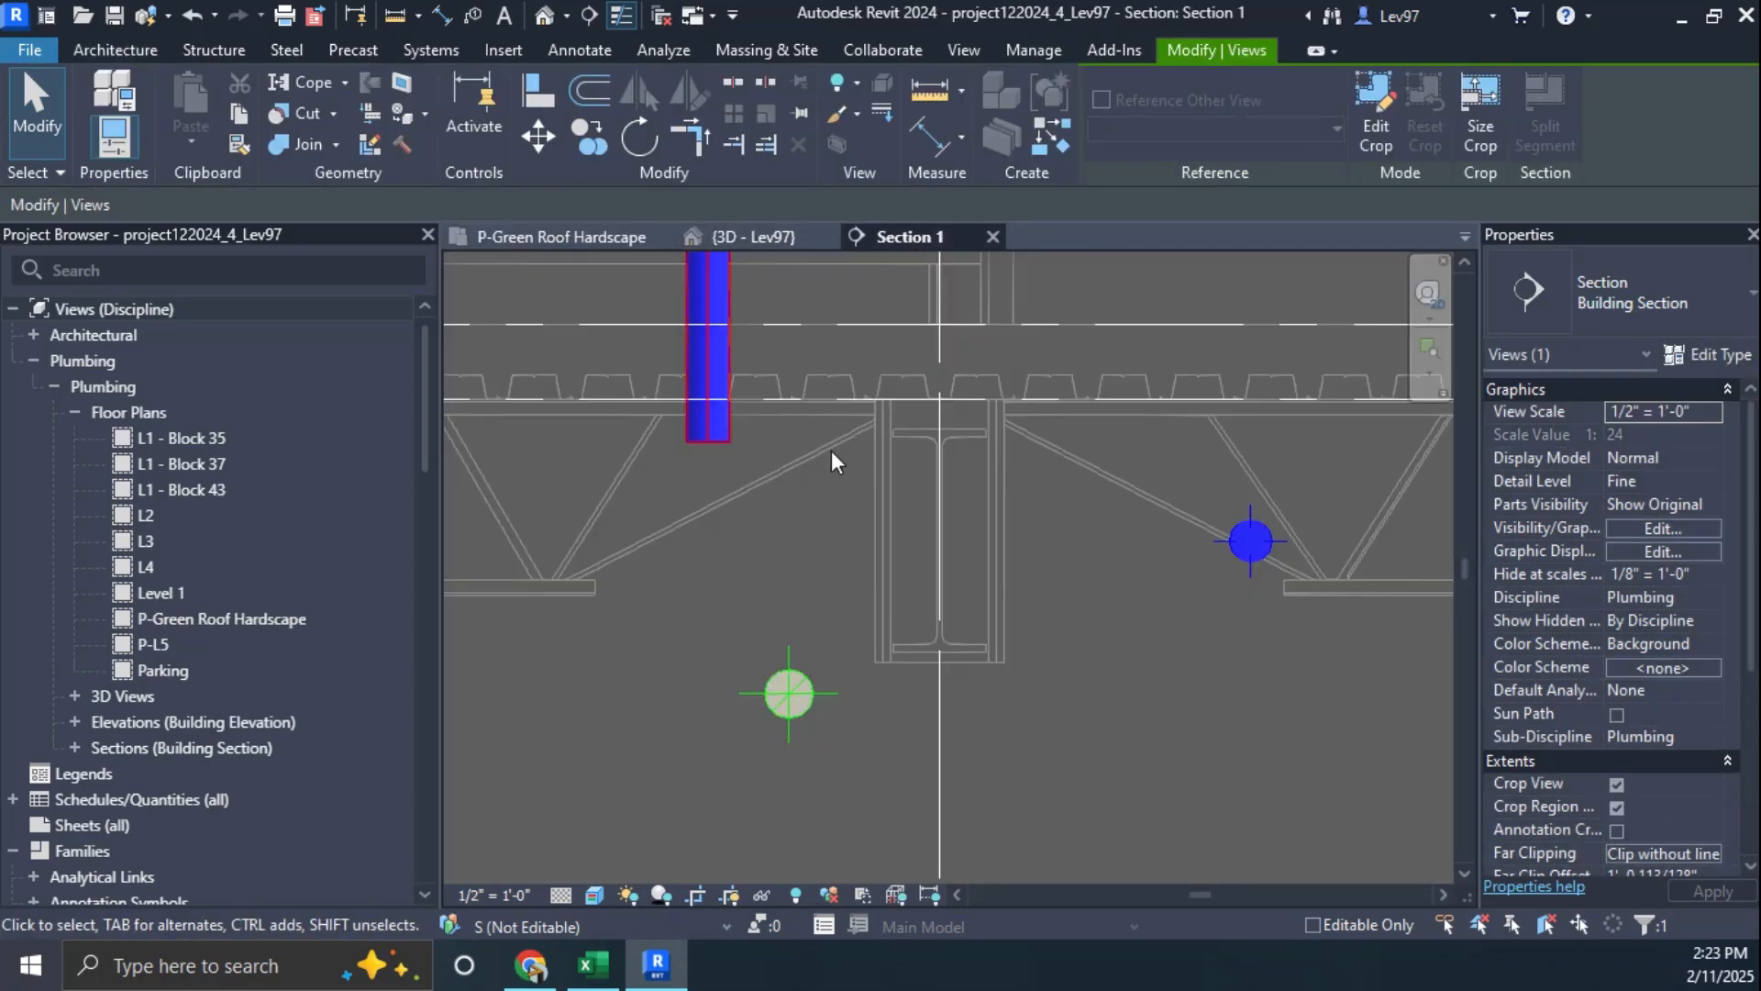
{"action": "left_click", "coordinate": [707, 402]}
{"action": "middle_click_drag", "start_coordinate": [798, 444], "coordinate": [869, 817]}
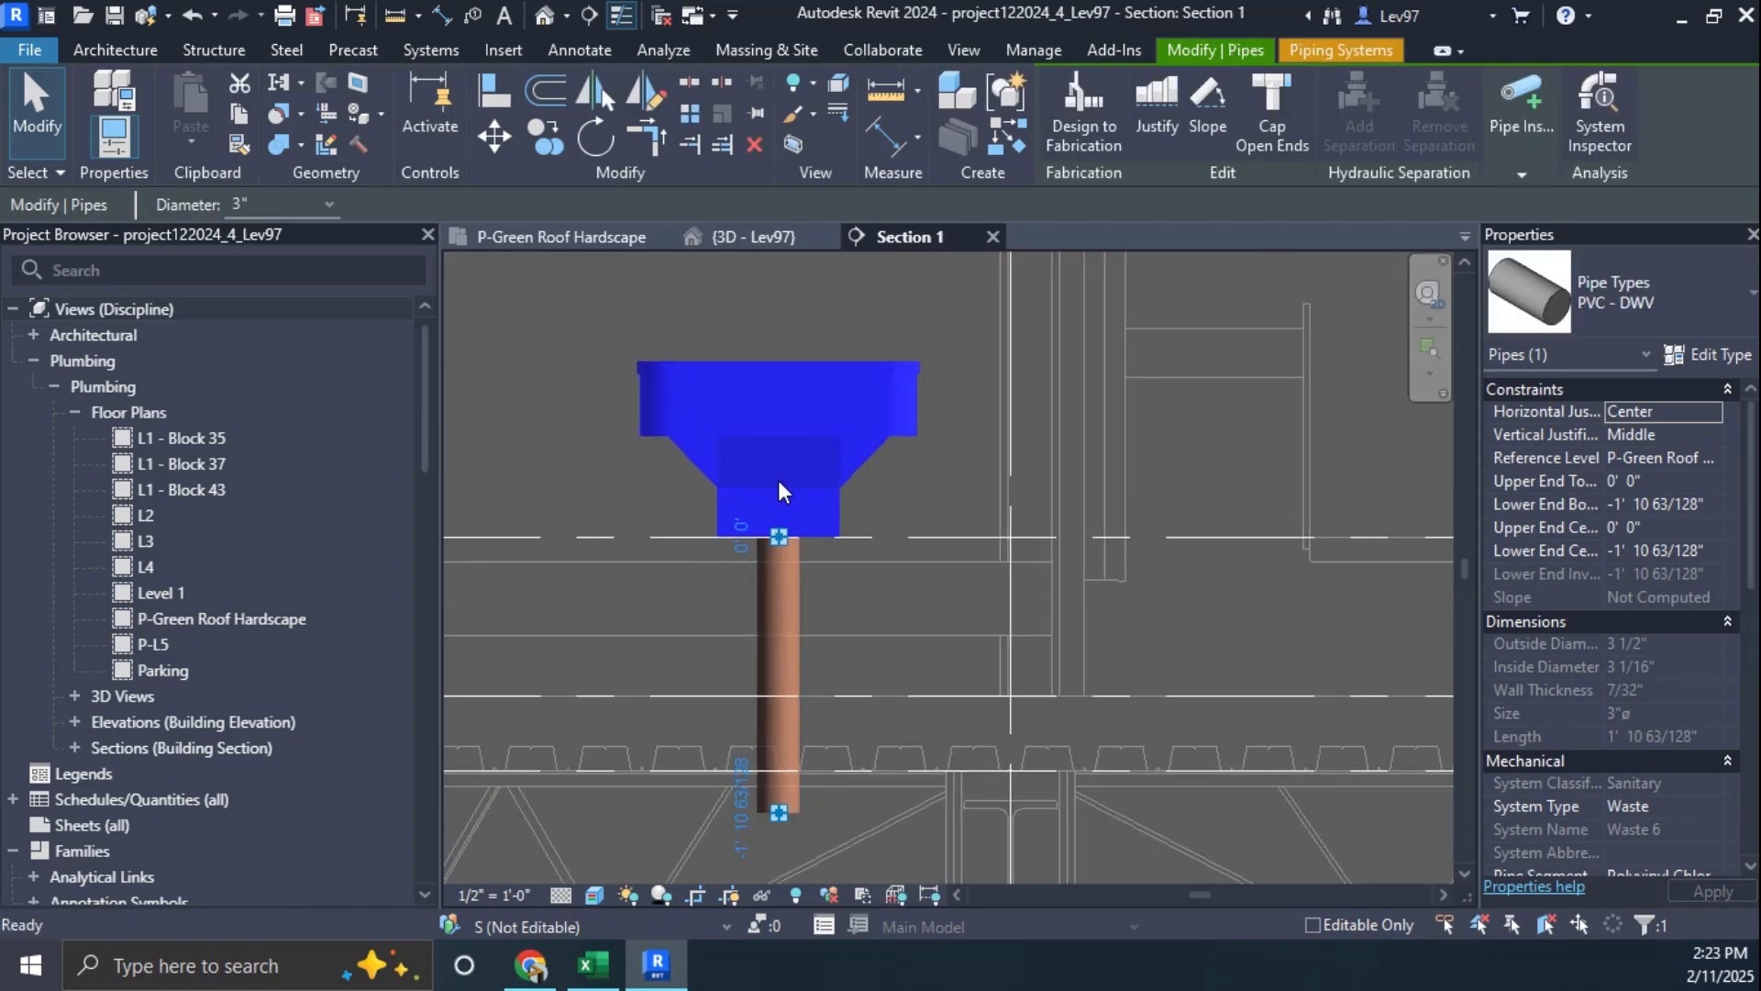
{"action": "scroll", "coordinate": [873, 668], "scroll_direction": "down", "scroll_amount": 2}
{"action": "middle_click_drag", "start_coordinate": [957, 705], "coordinate": [802, 437]}
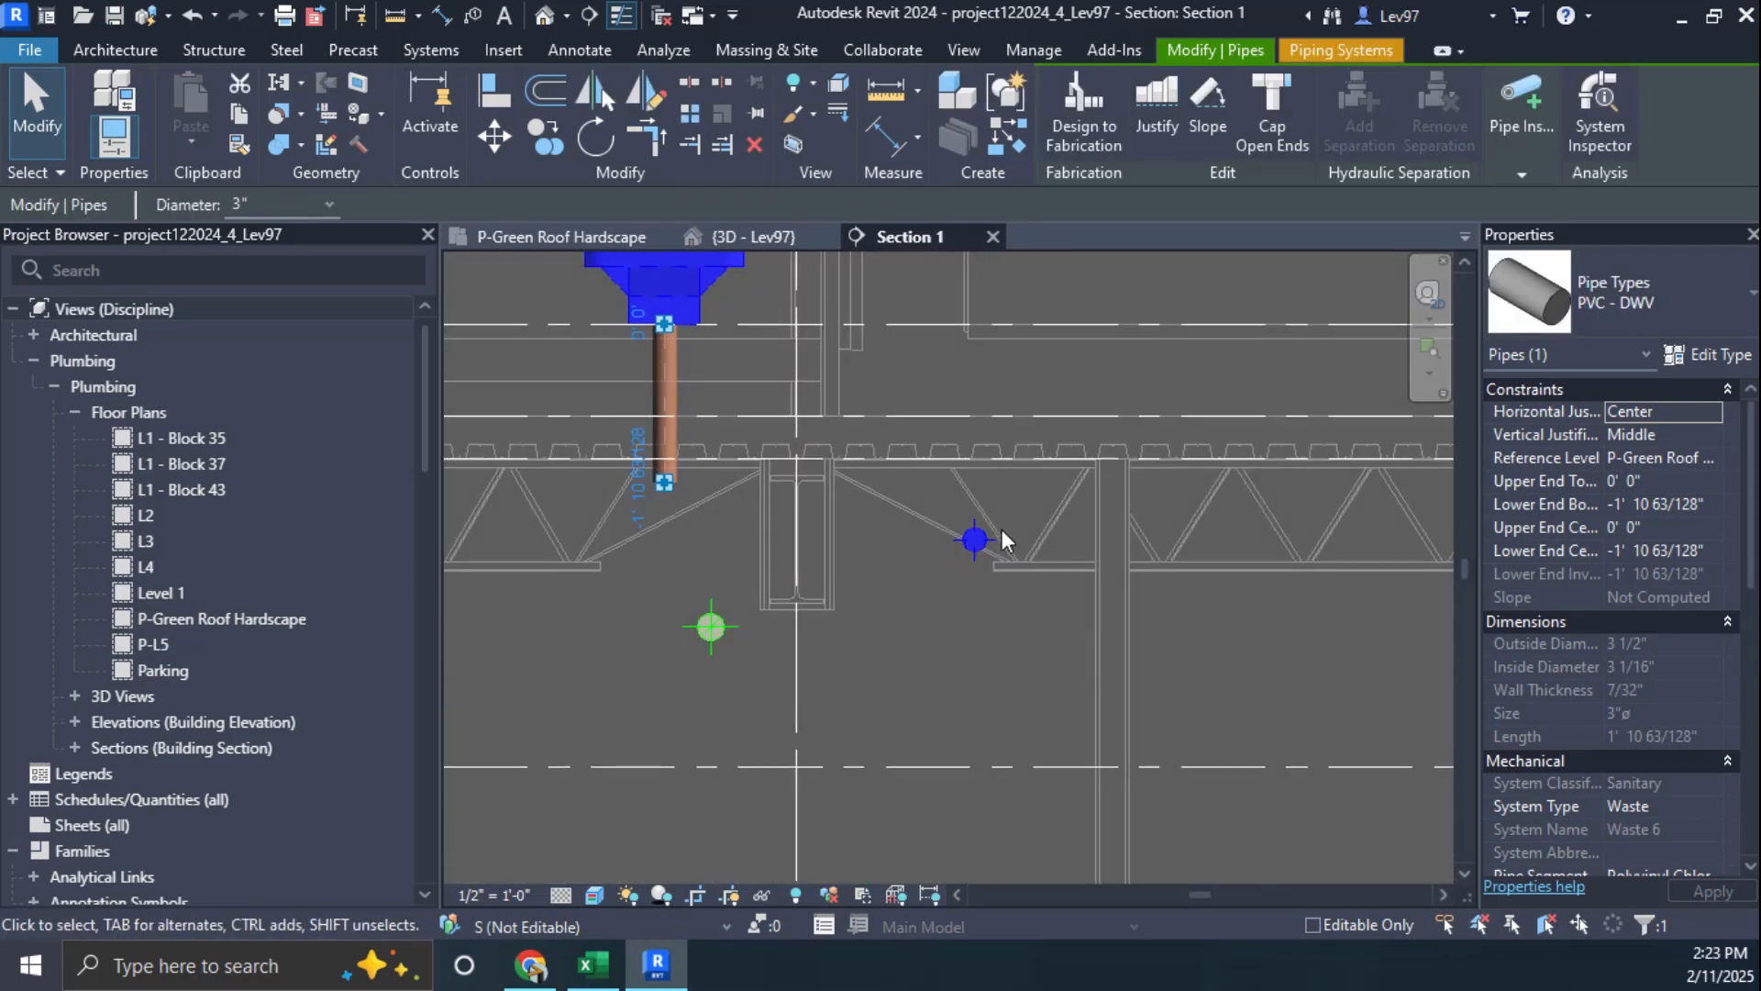
{"action": "scroll", "coordinate": [868, 620], "scroll_direction": "up", "scroll_amount": 4}
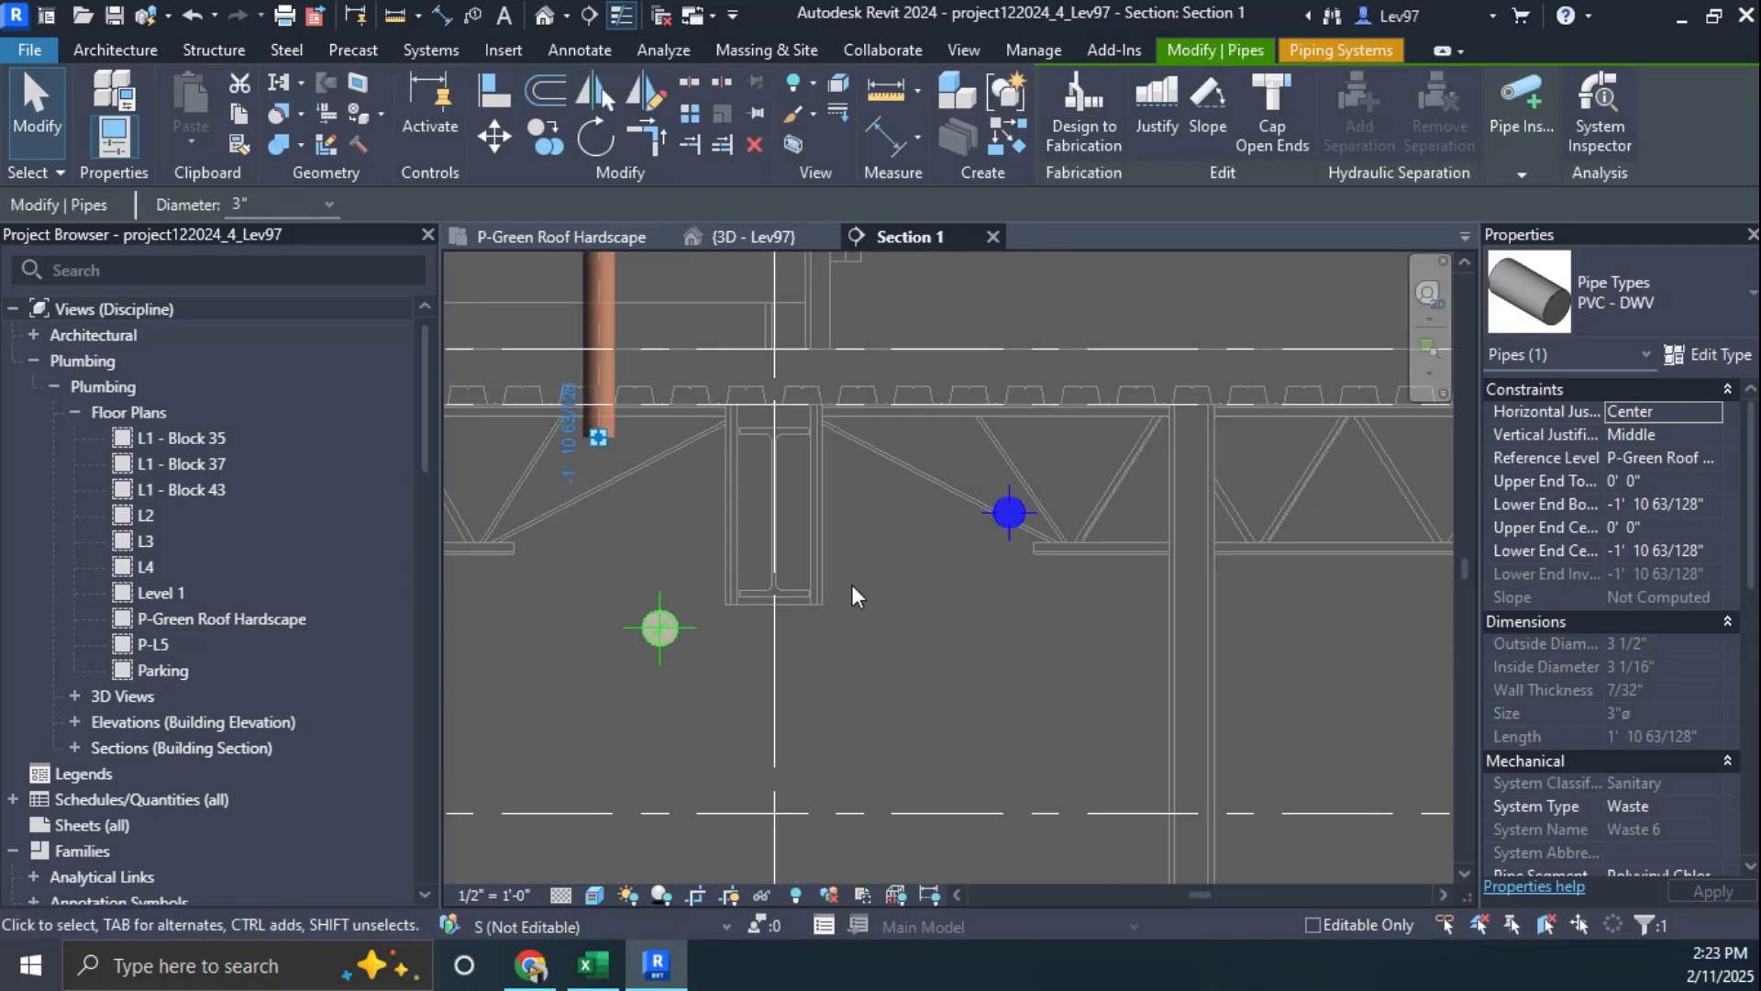
{"action": "scroll", "coordinate": [939, 473], "scroll_direction": "up", "scroll_amount": 1}
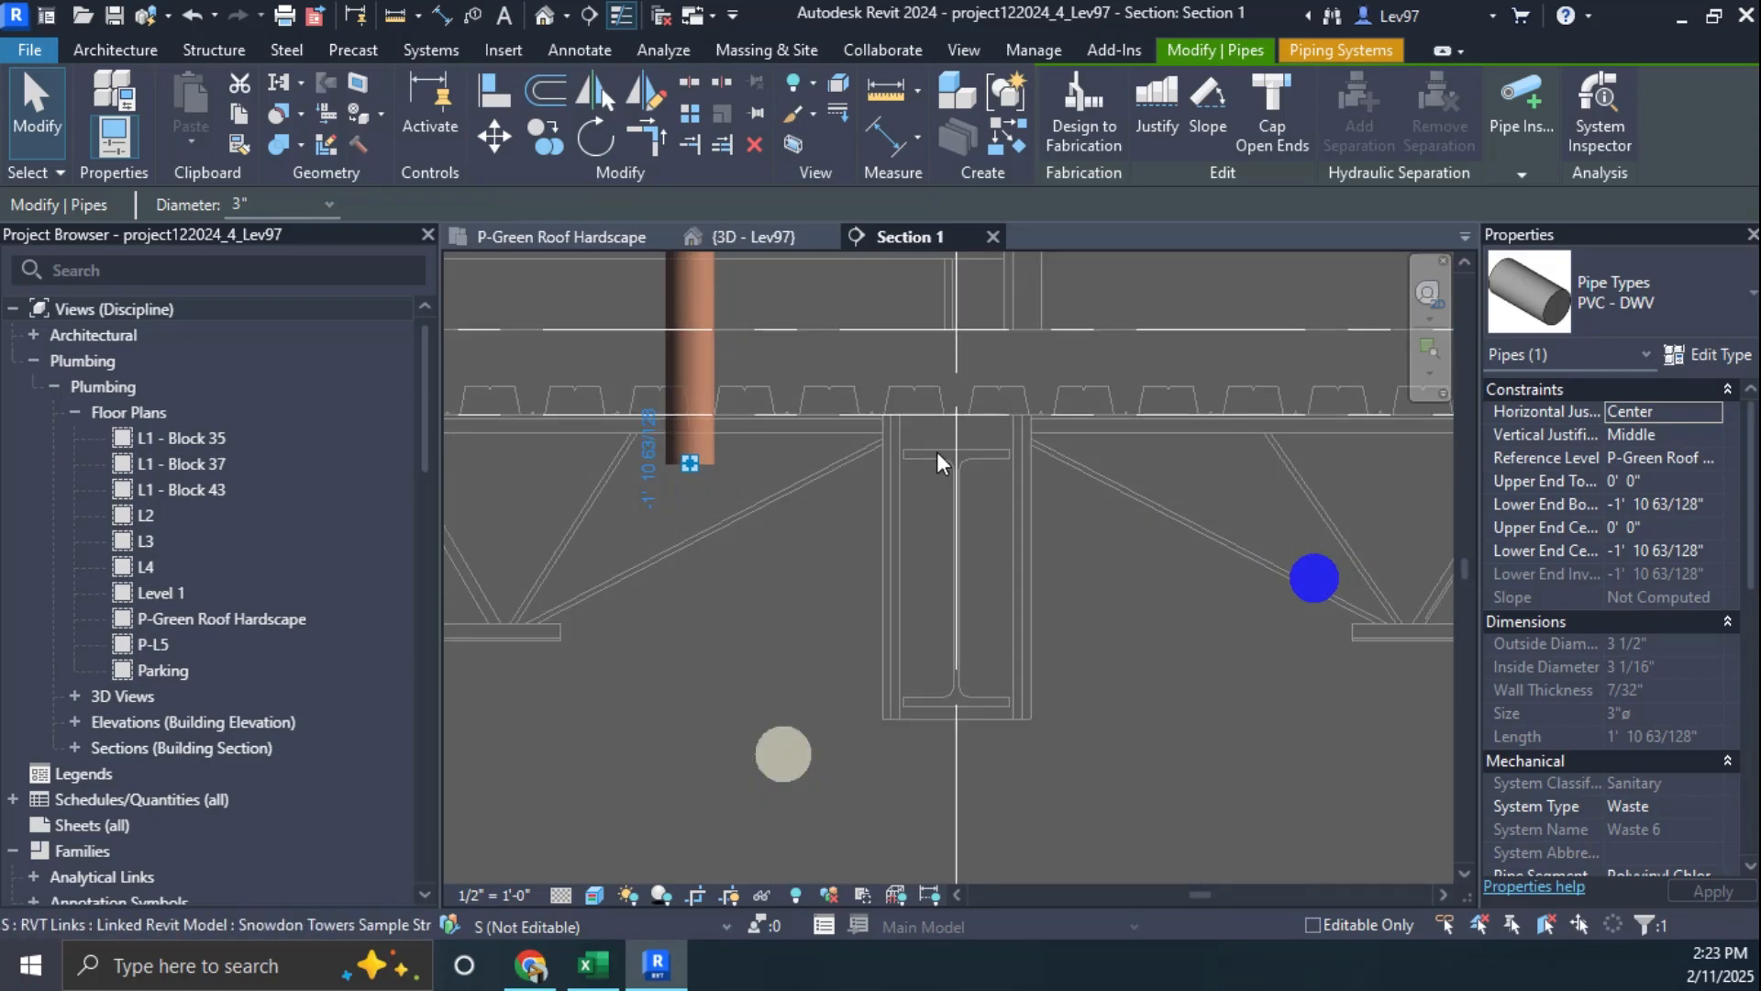
{"action": "left_click", "coordinate": [1144, 585]}
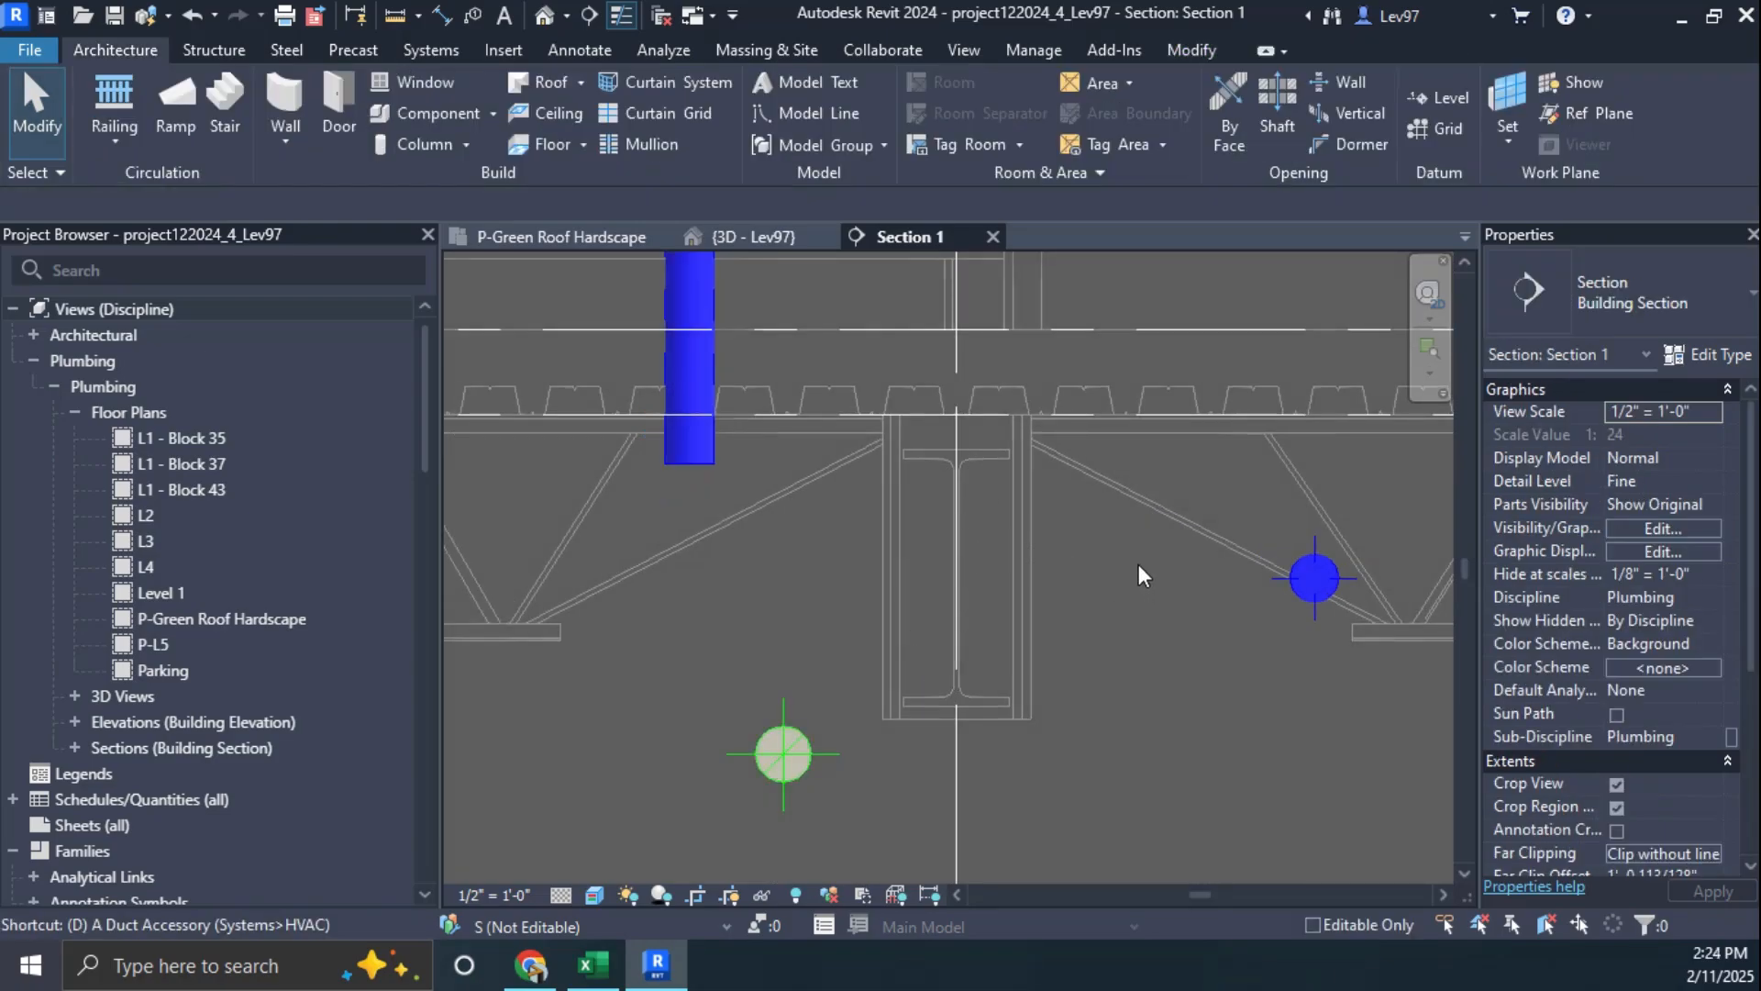
Step: Draw a vertical detail line beside the beam's web in Section 1, from the upper flange to the lower flange on the drain side
{"action": "key", "text": "d"}
{"action": "key", "text": "l"}
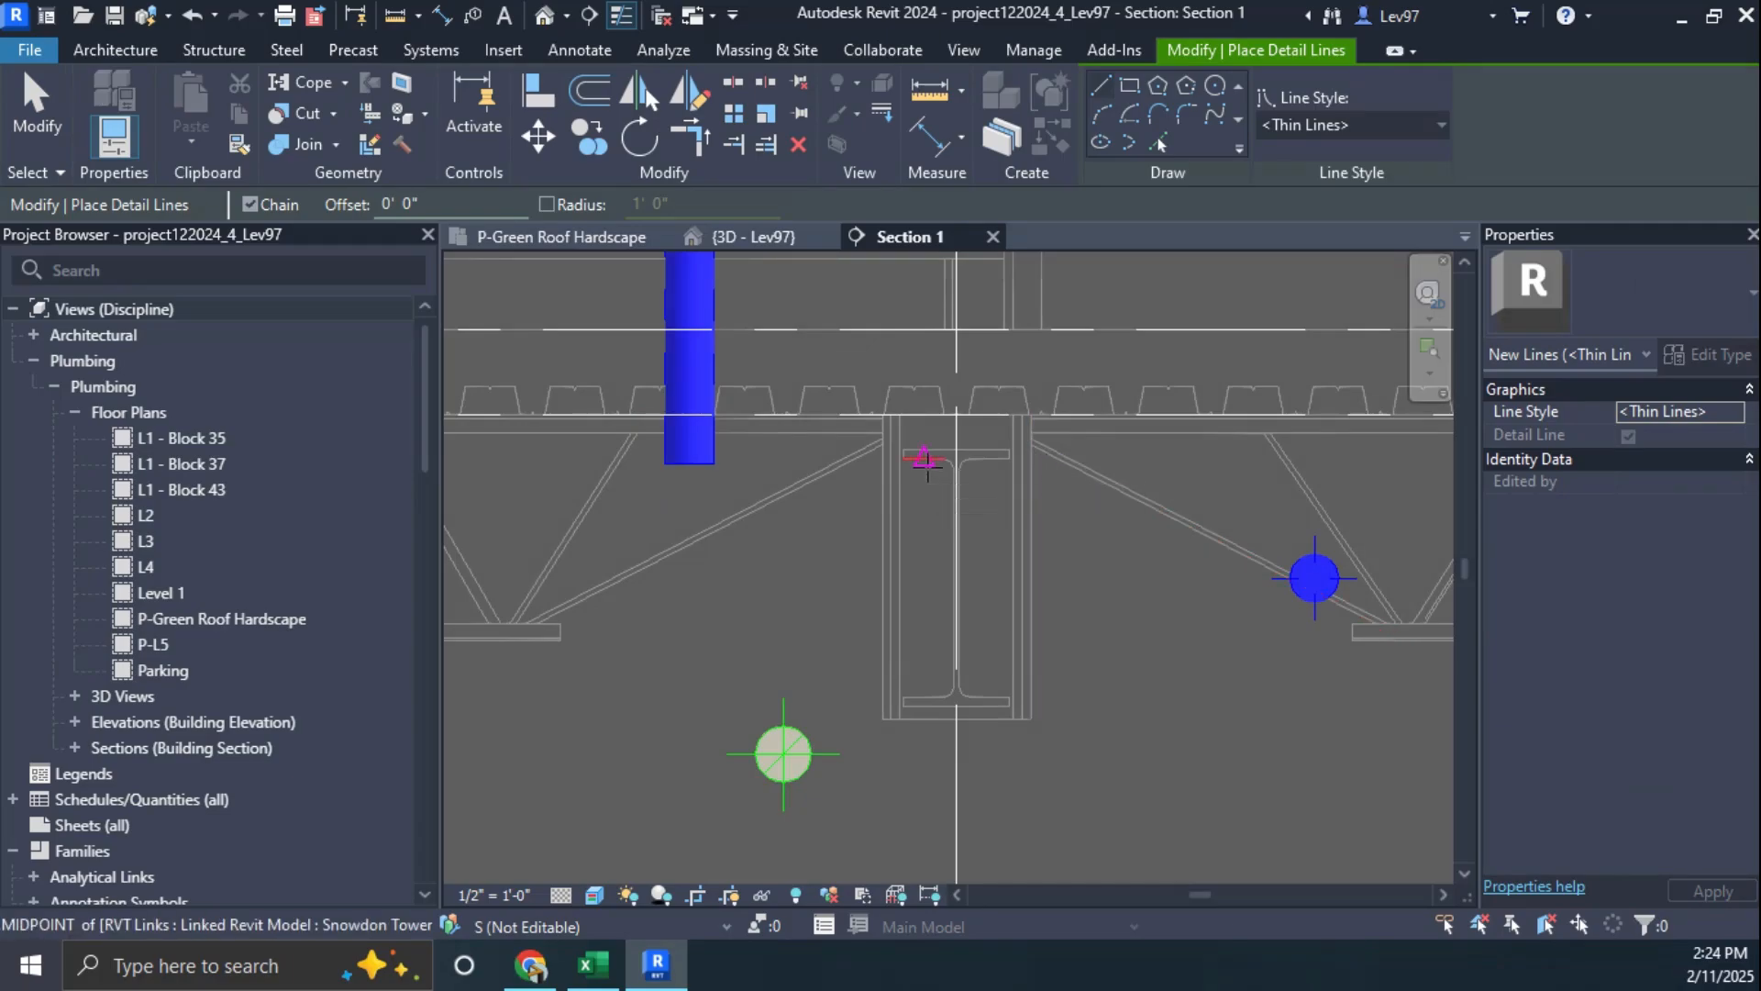
{"action": "left_click", "coordinate": [926, 458]}
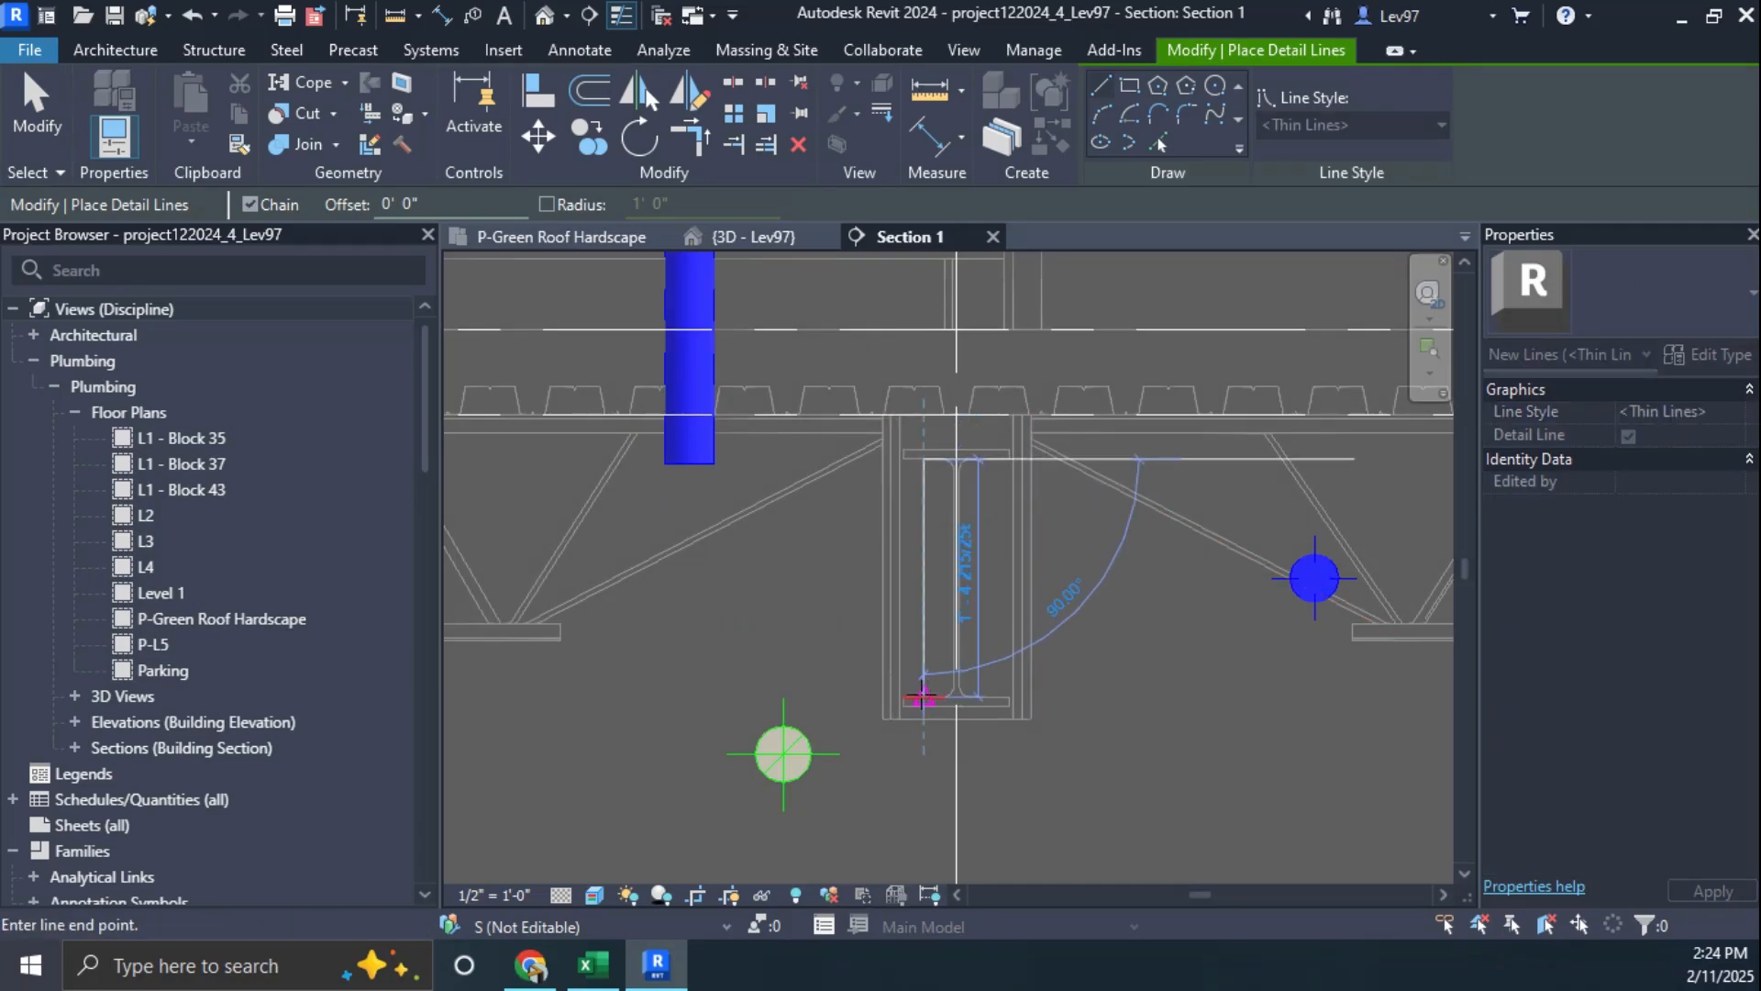
{"action": "left_click", "coordinate": [922, 697]}
{"action": "left_click", "coordinate": [924, 578]}
{"action": "key", "text": "Escape"}
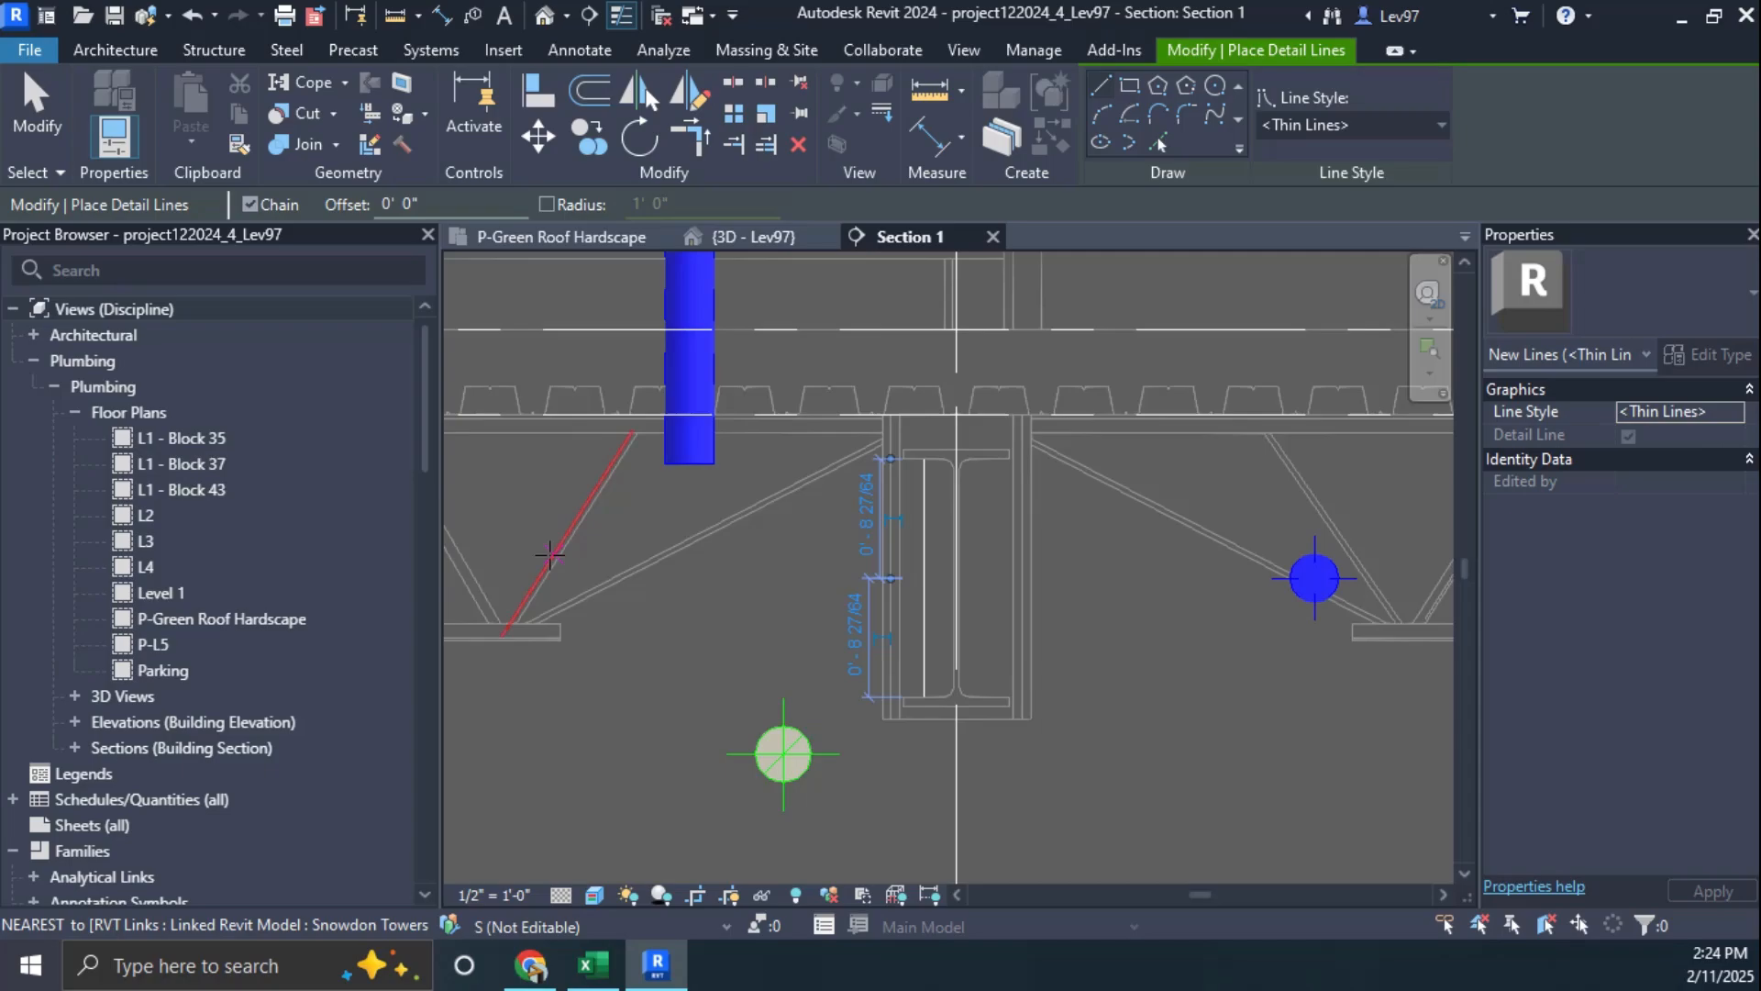
{"action": "left_click", "coordinate": [930, 577]}
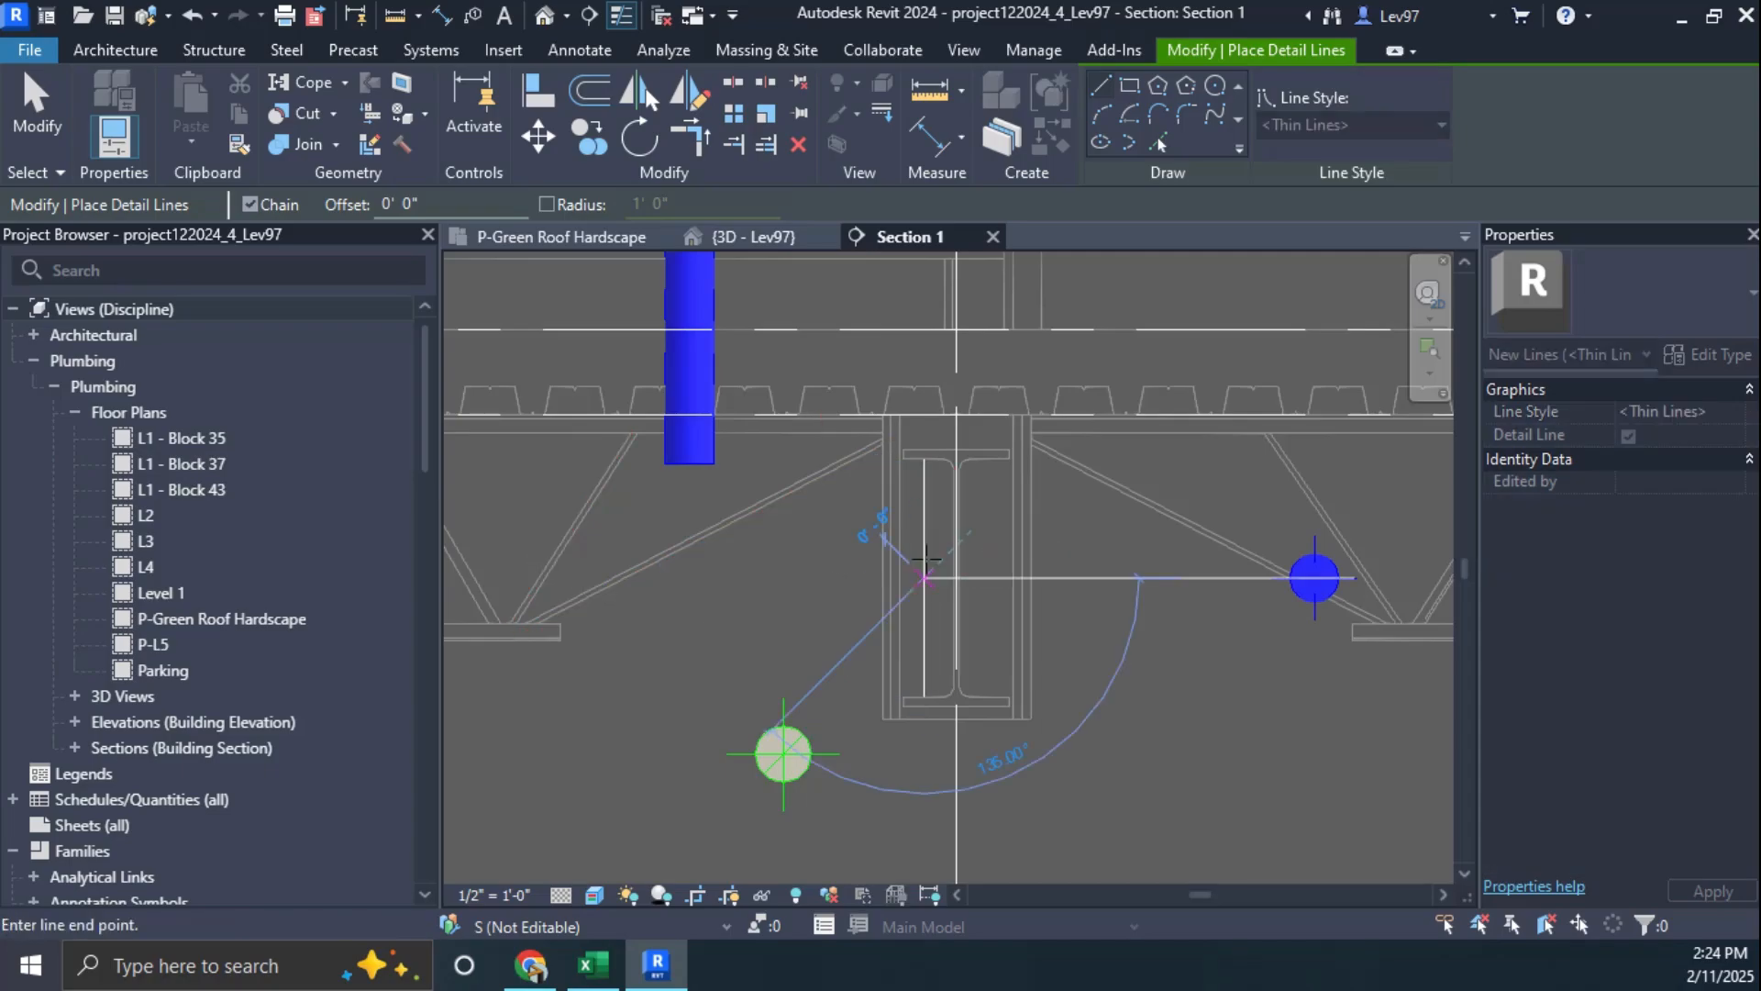
{"action": "key", "text": "Escape"}
{"action": "key", "text": "Escape"}
{"action": "left_click", "coordinate": [918, 597]}
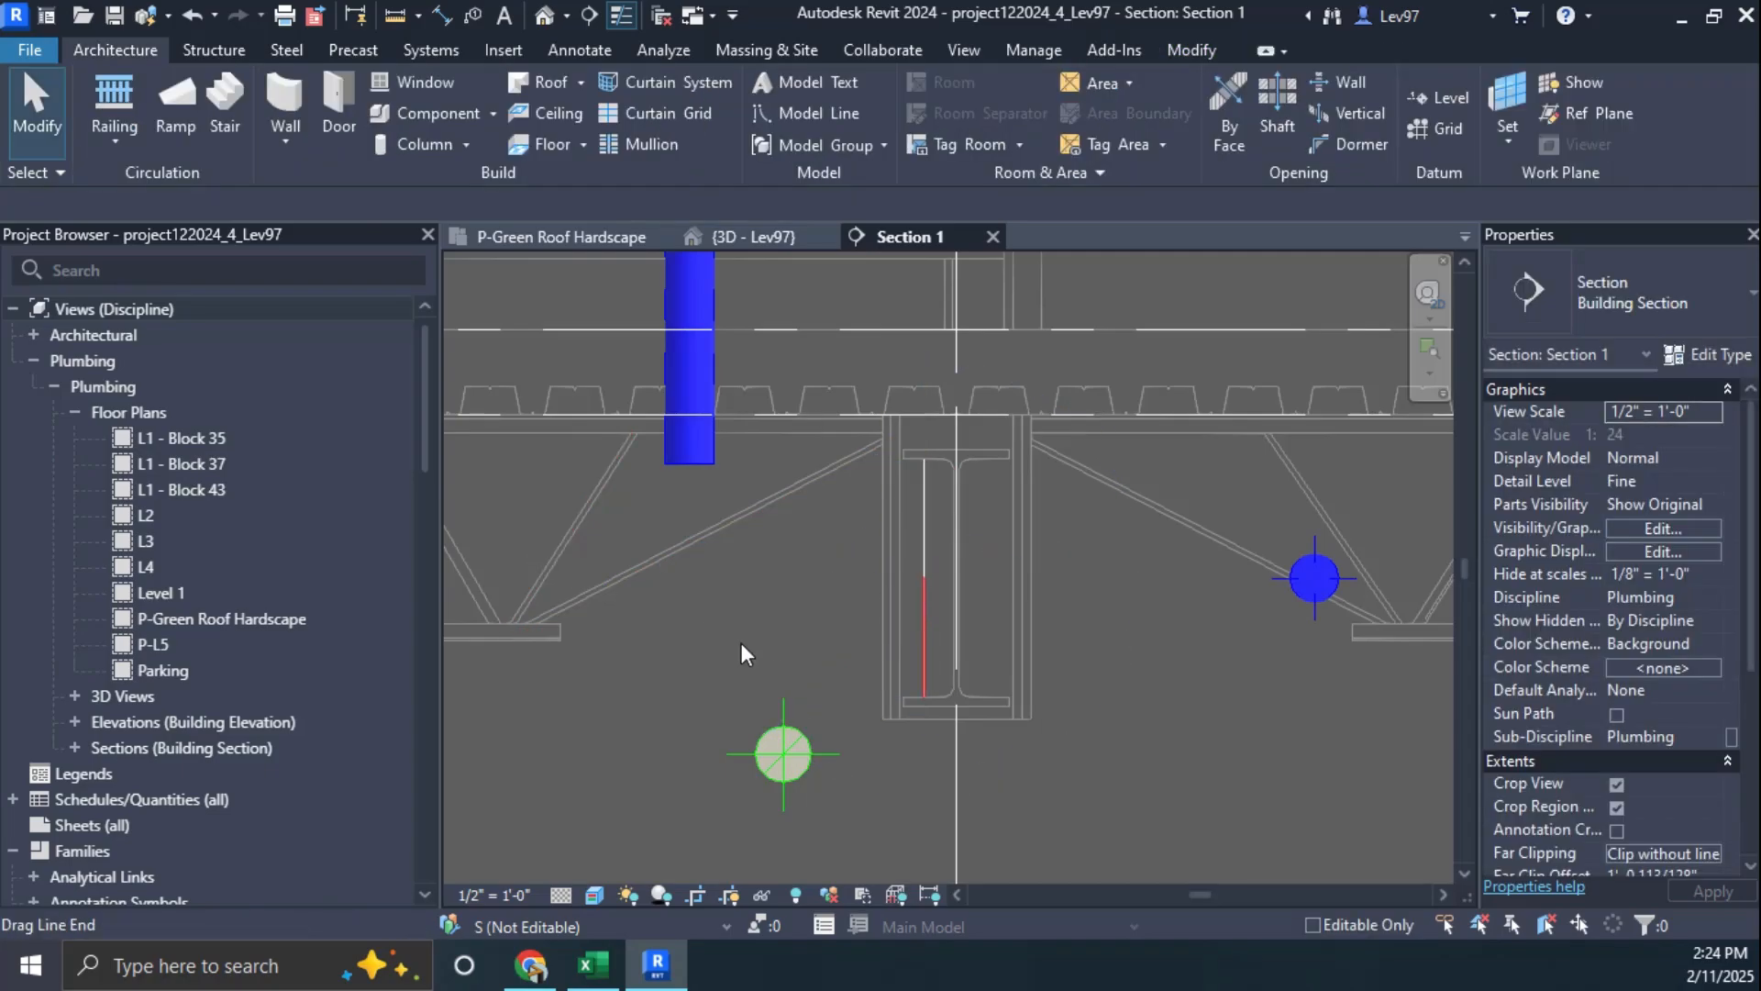
{"action": "key", "text": "Escape"}
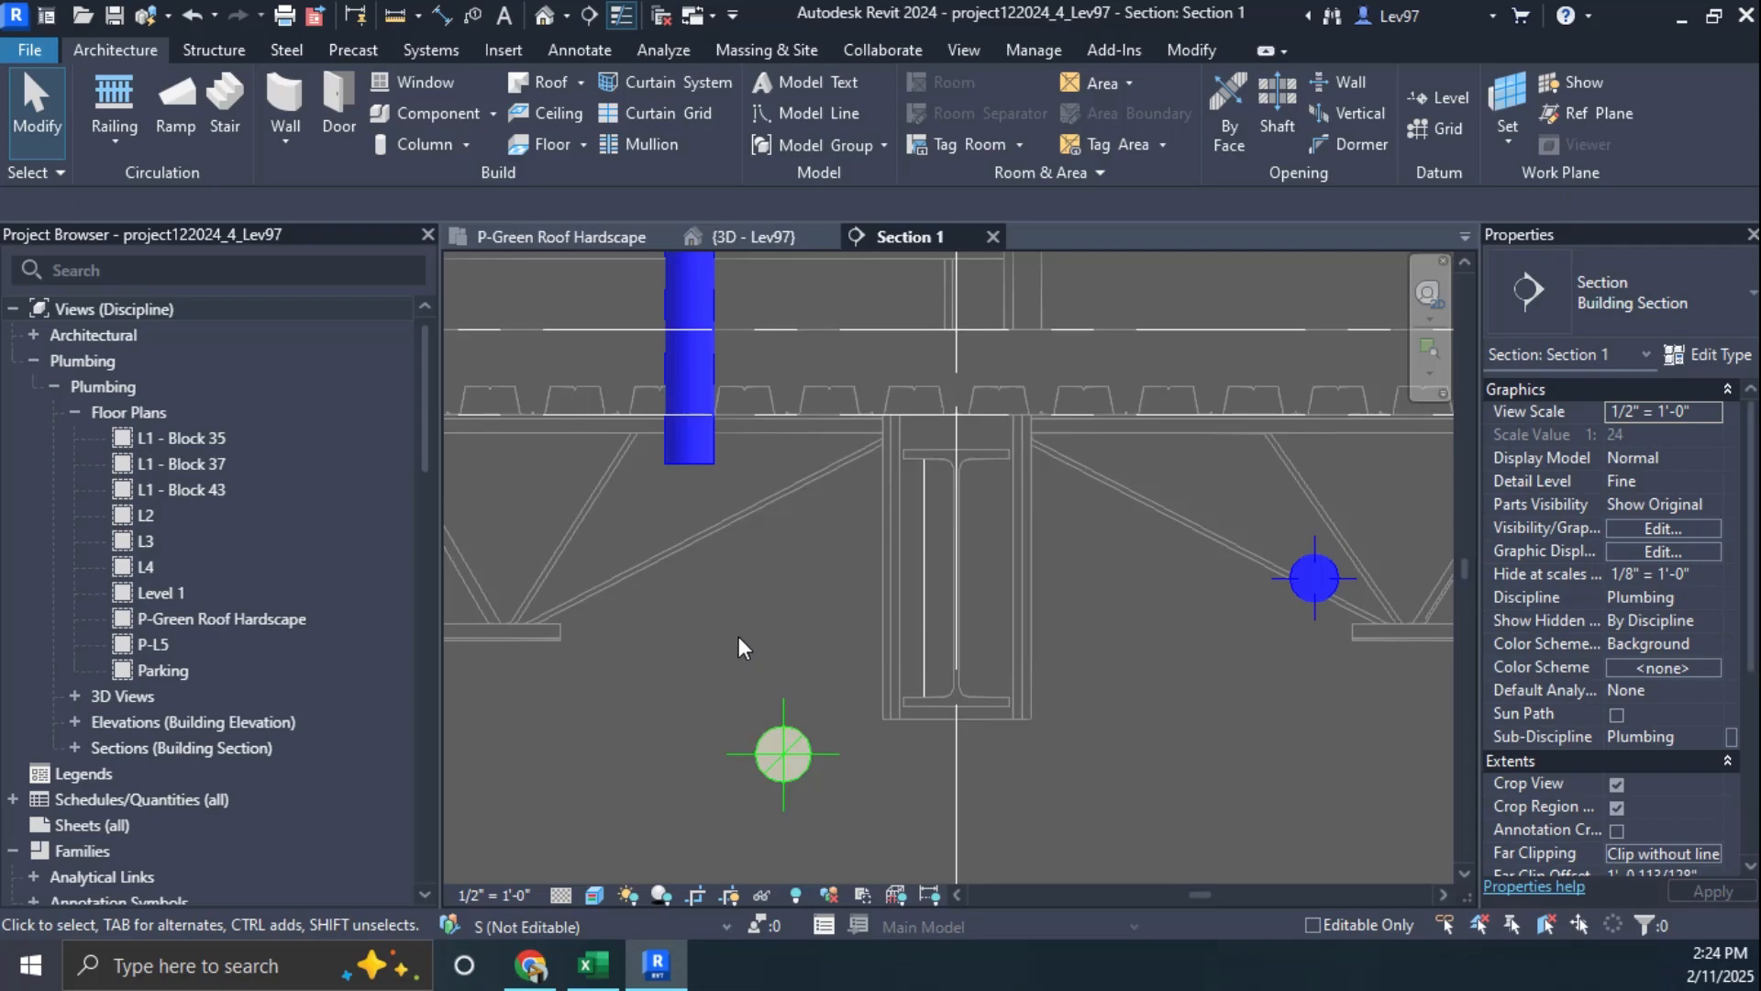
Step: Draw a horizontal detail line from the midpoint of the vertical line through the beam's web, ending short of the waste pipe
{"action": "key", "text": "l"}
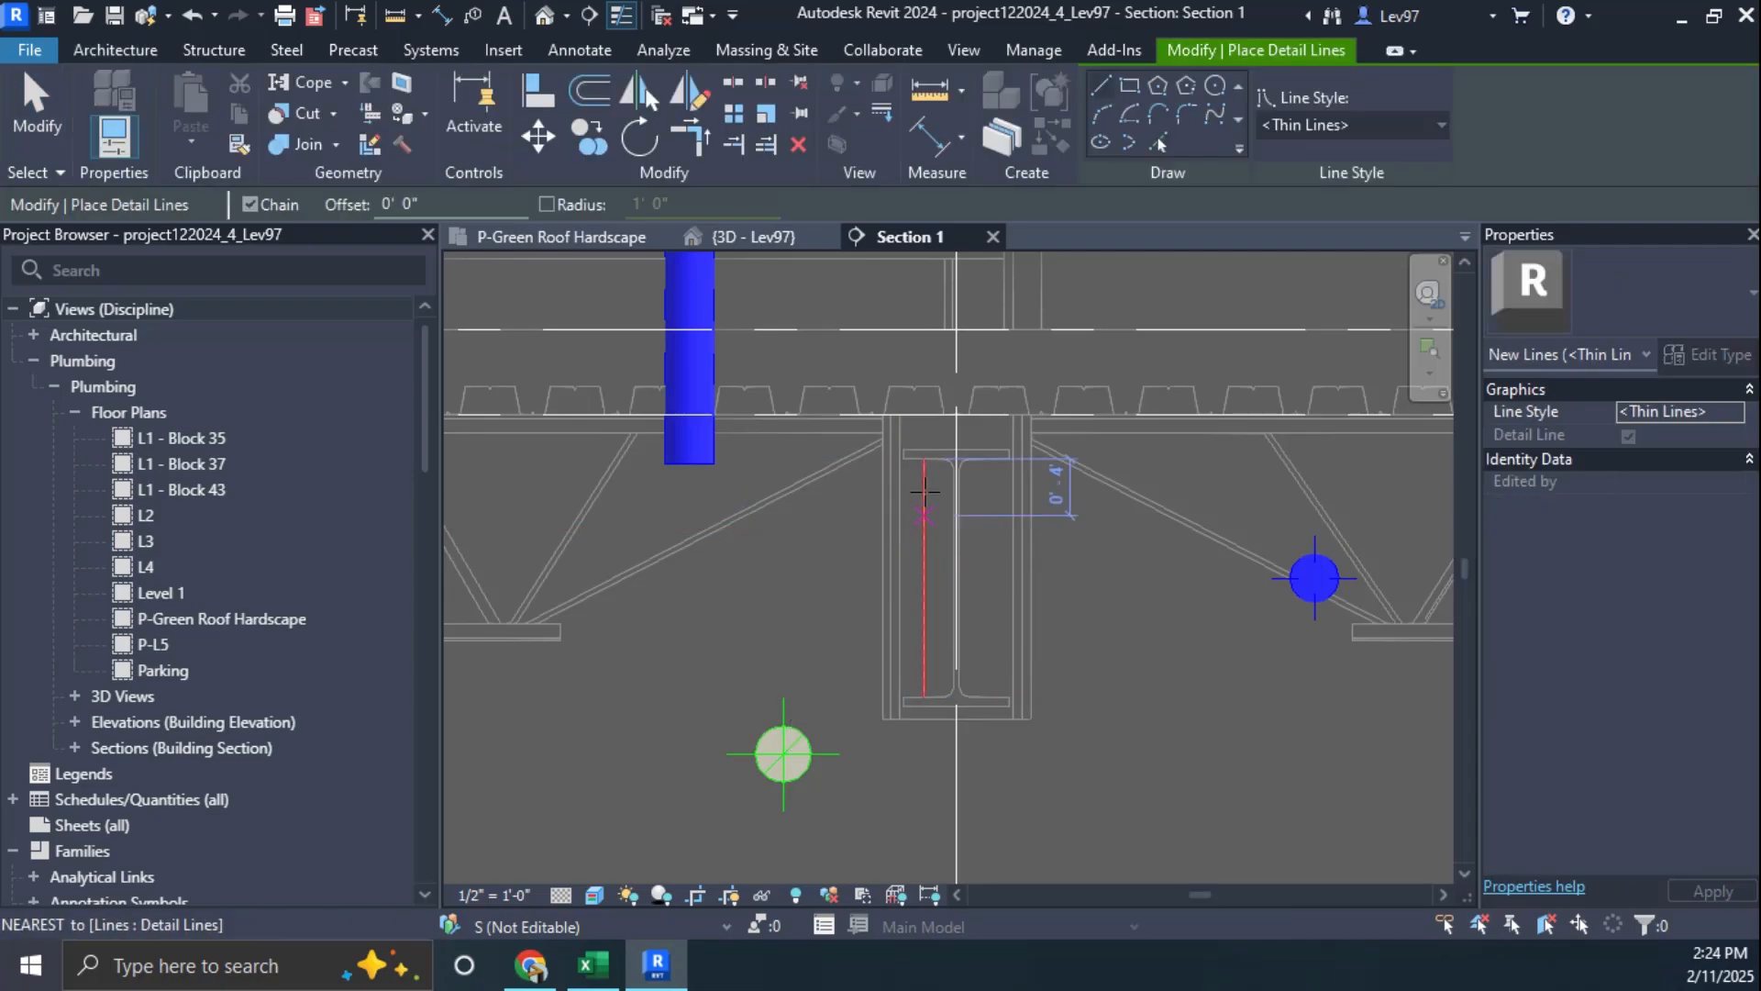
{"action": "left_click", "coordinate": [925, 578]}
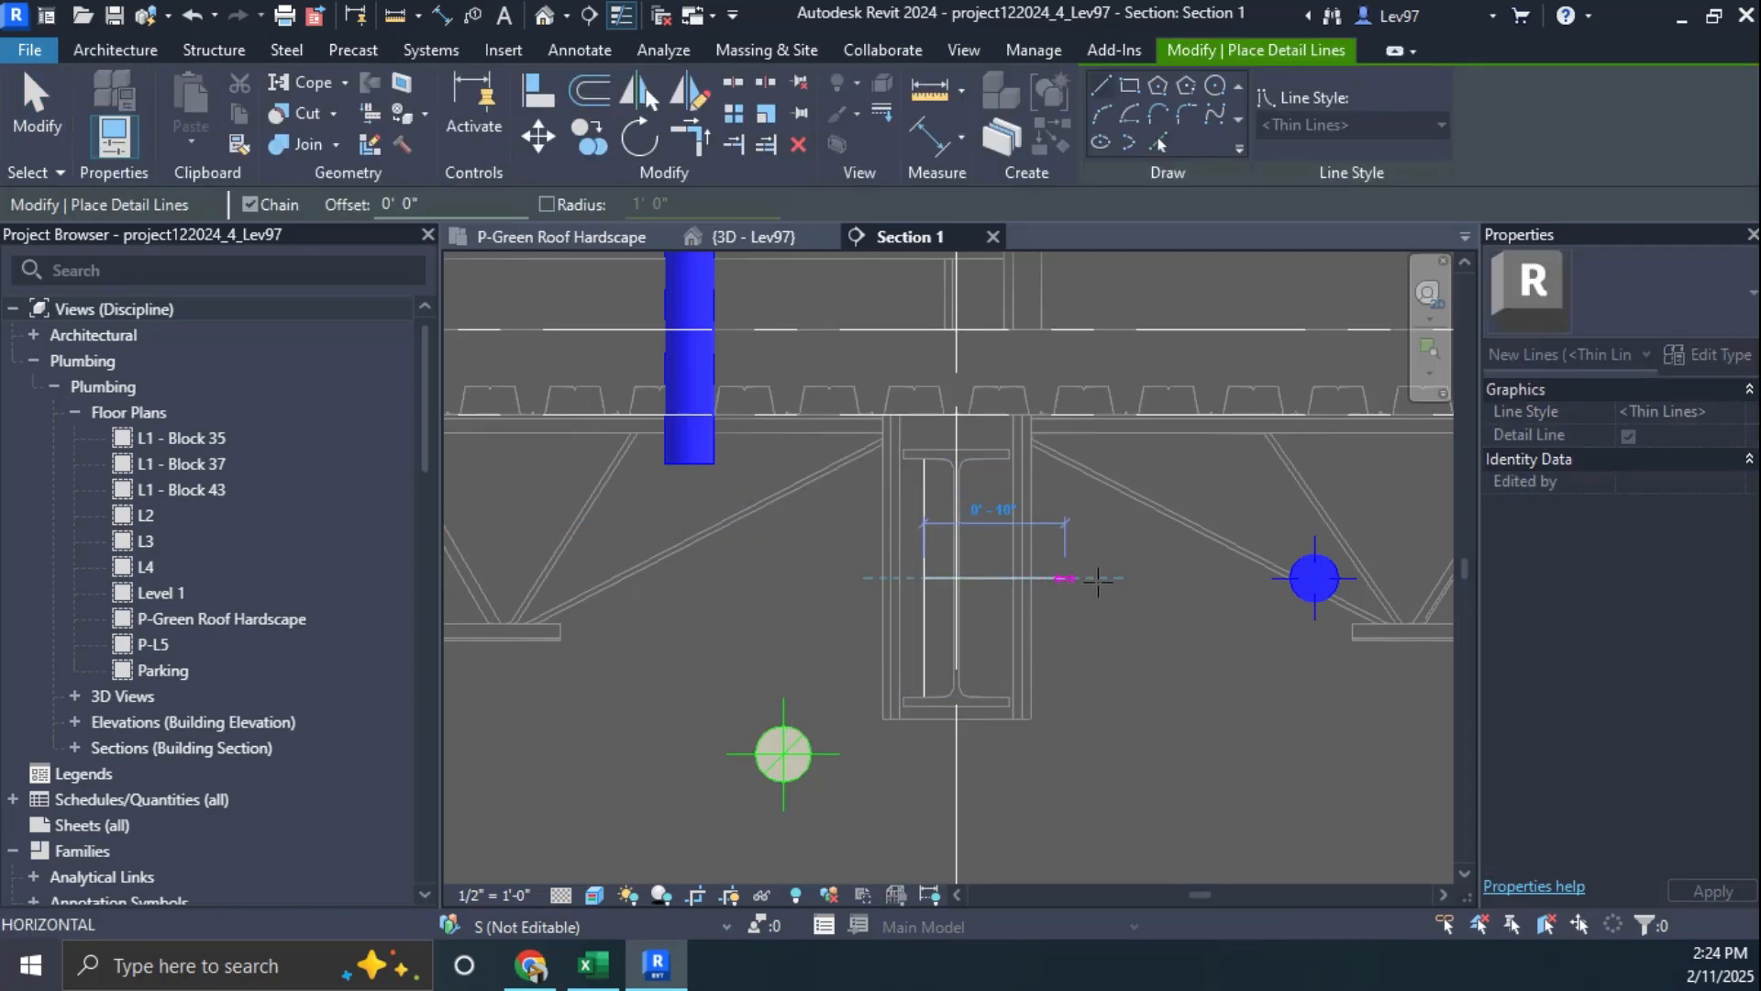
{"action": "left_click", "coordinate": [1153, 576]}
{"action": "key", "text": "Escape"}
{"action": "key", "text": "Escape"}
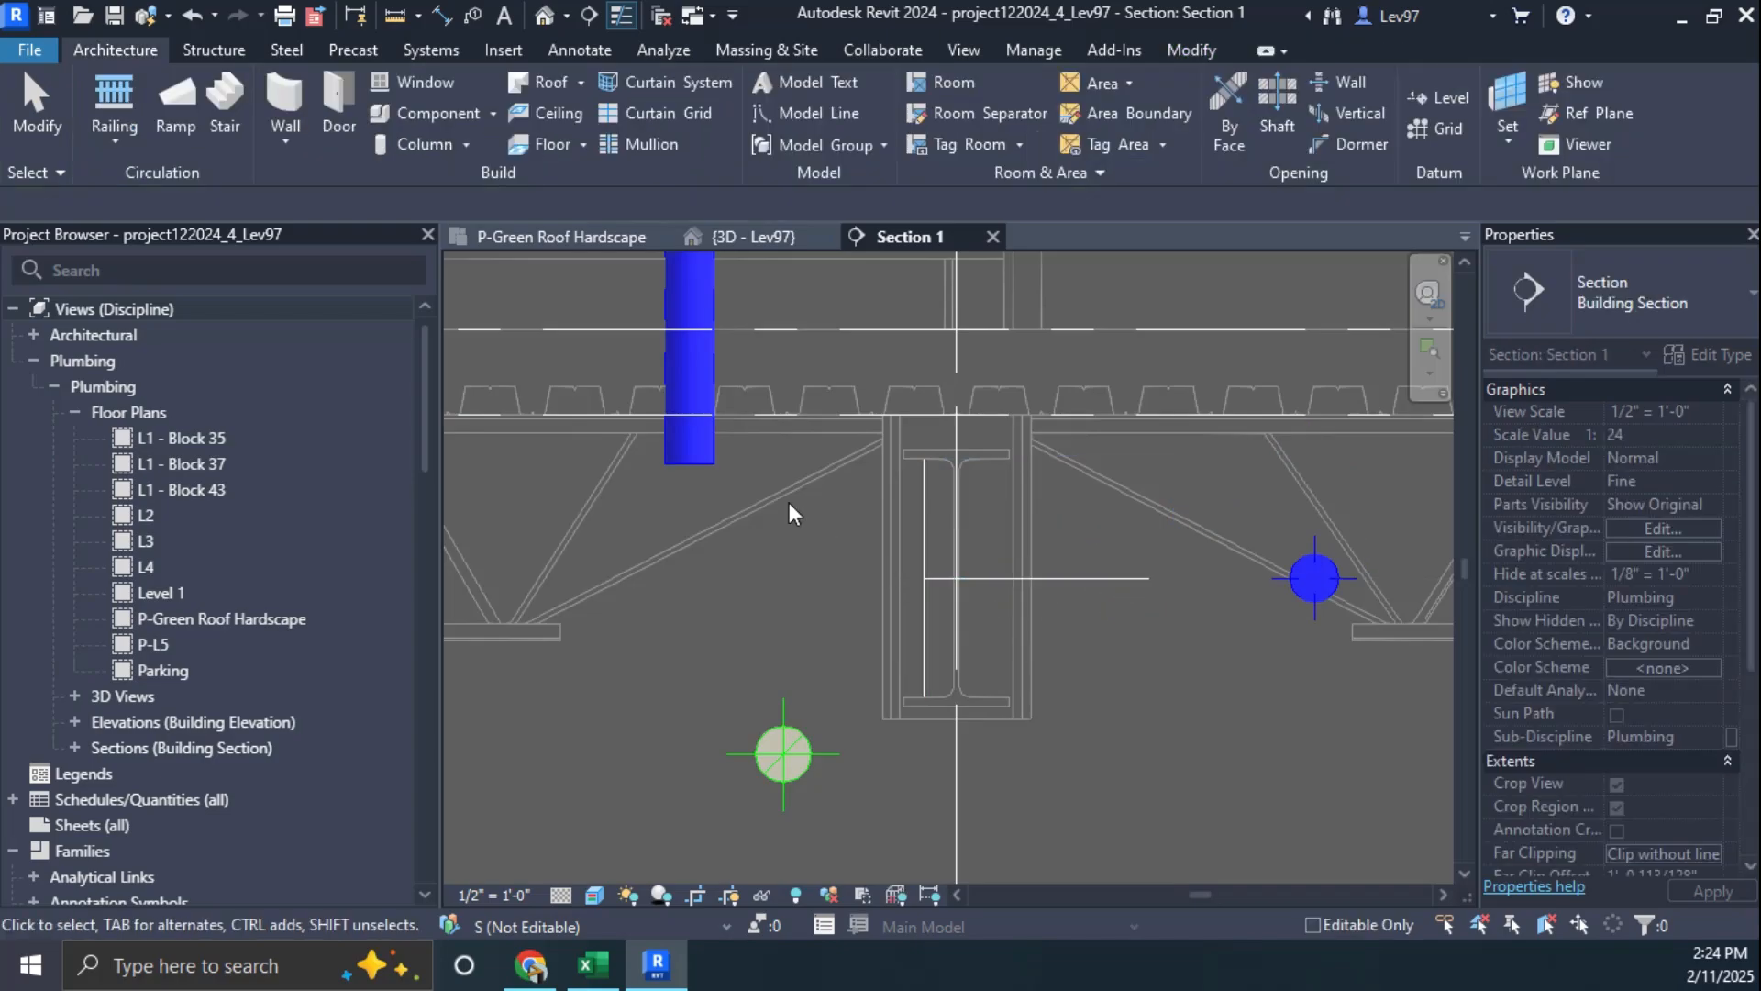
Step: Draw a horizontal 3" pipe from the lower end of the toilet's vertical drain across the beam to just short of the waste pipe
{"action": "left_click", "coordinate": [700, 488]}
{"action": "key", "text": "Escape"}
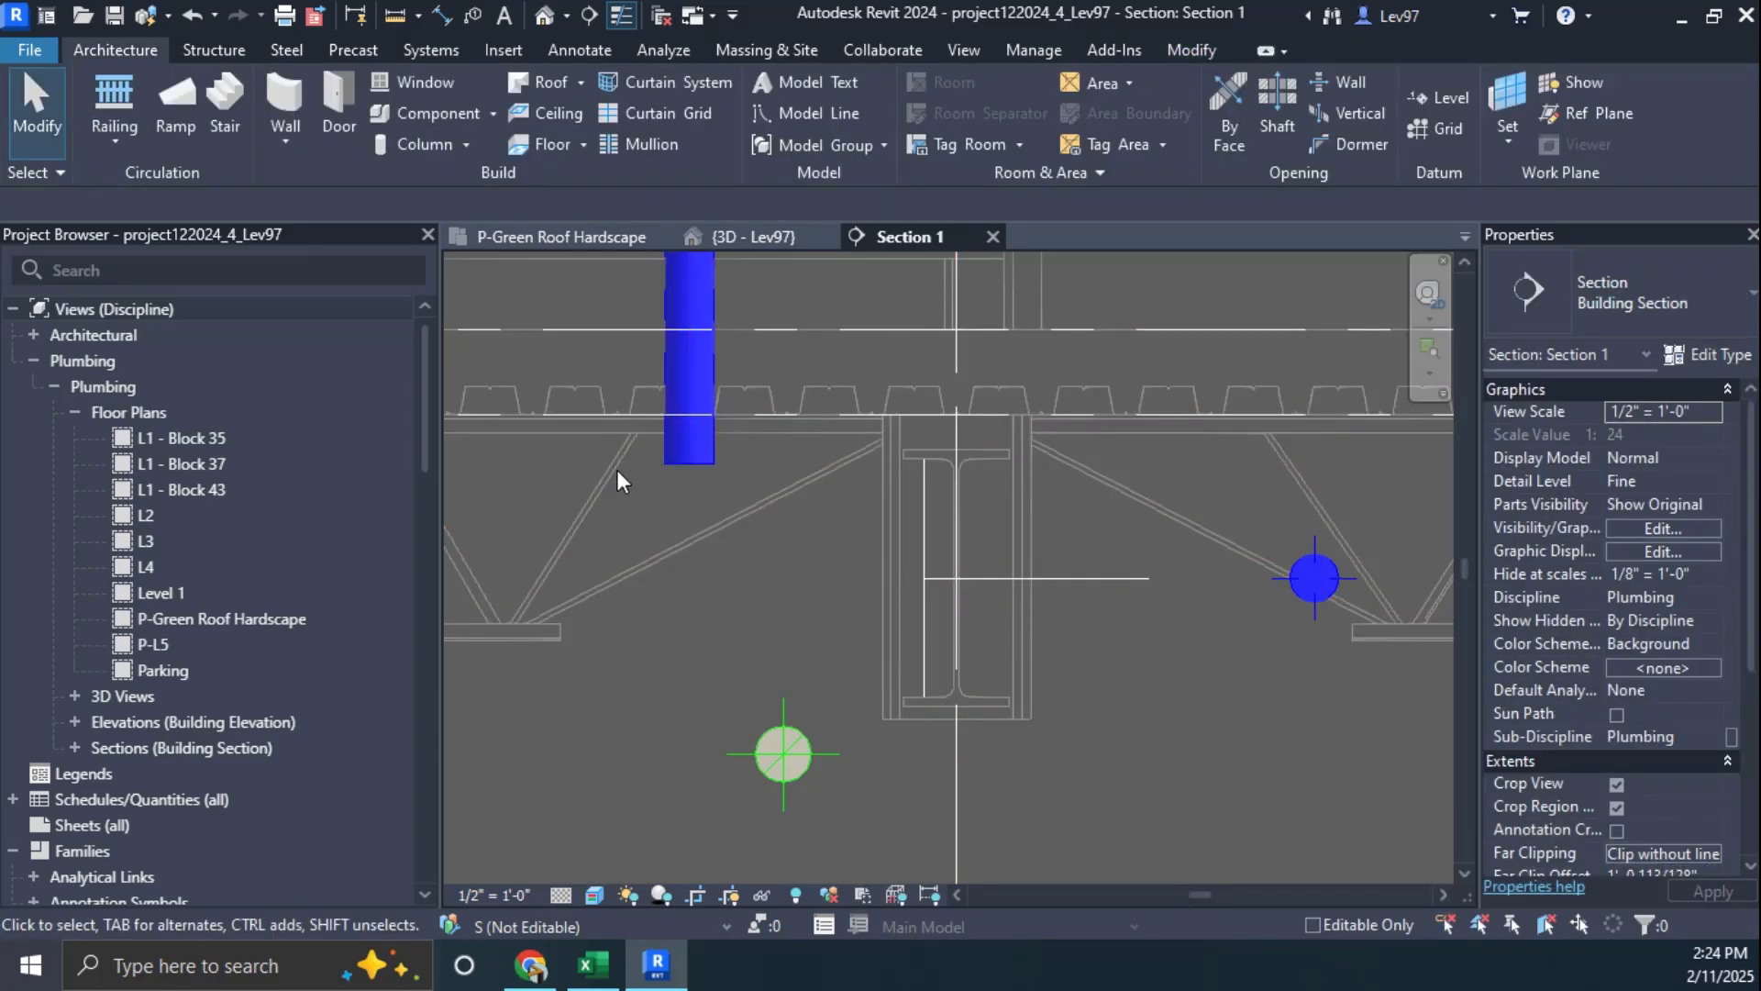
{"action": "left_click", "coordinate": [697, 450]}
{"action": "right_click", "coordinate": [688, 466]}
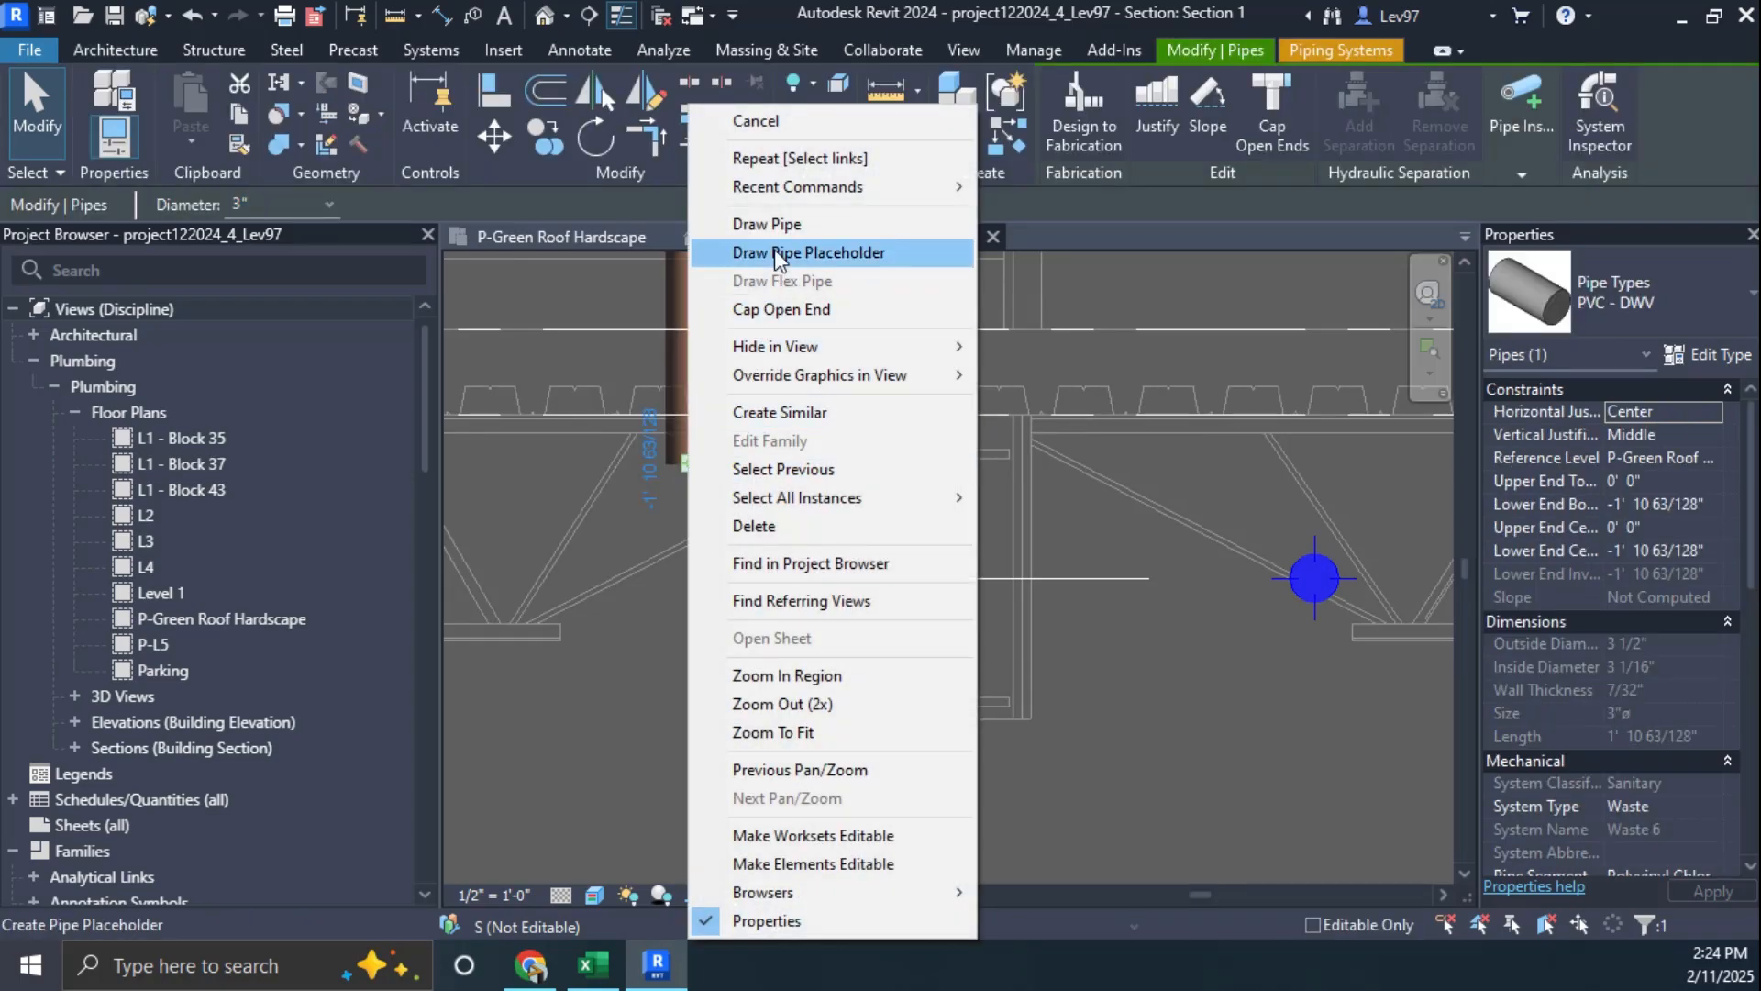
{"action": "left_click", "coordinate": [780, 224]}
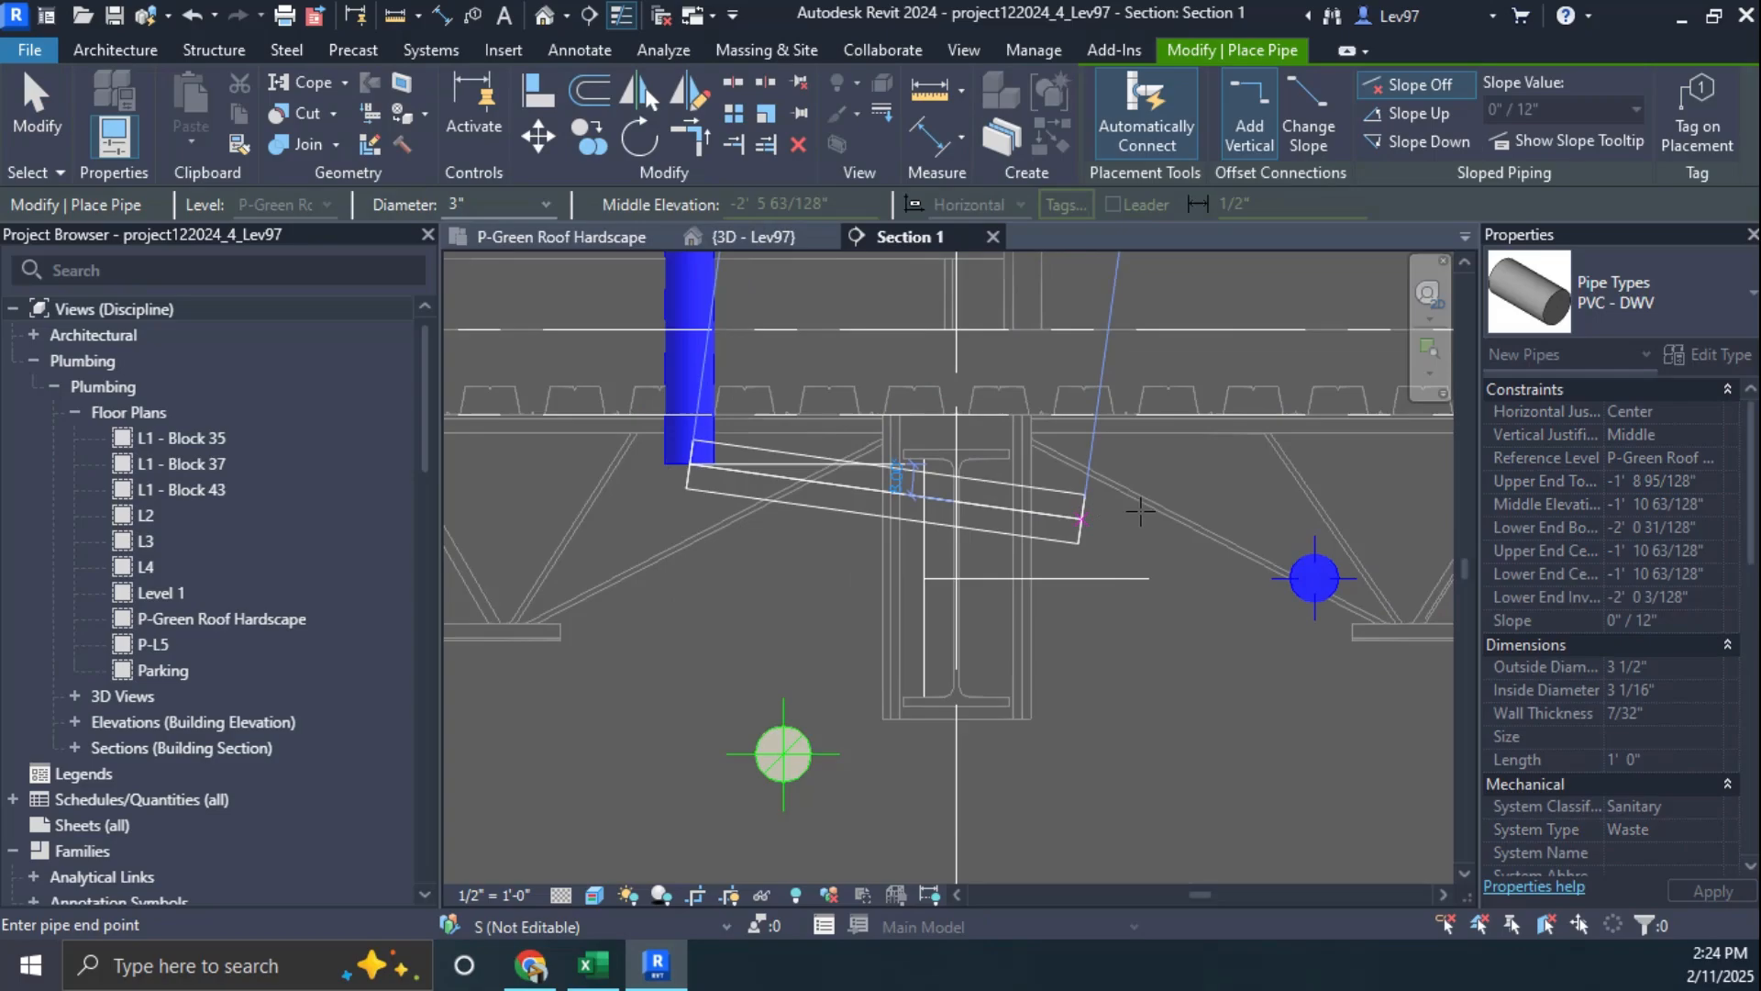
{"action": "left_click", "coordinate": [1207, 470]}
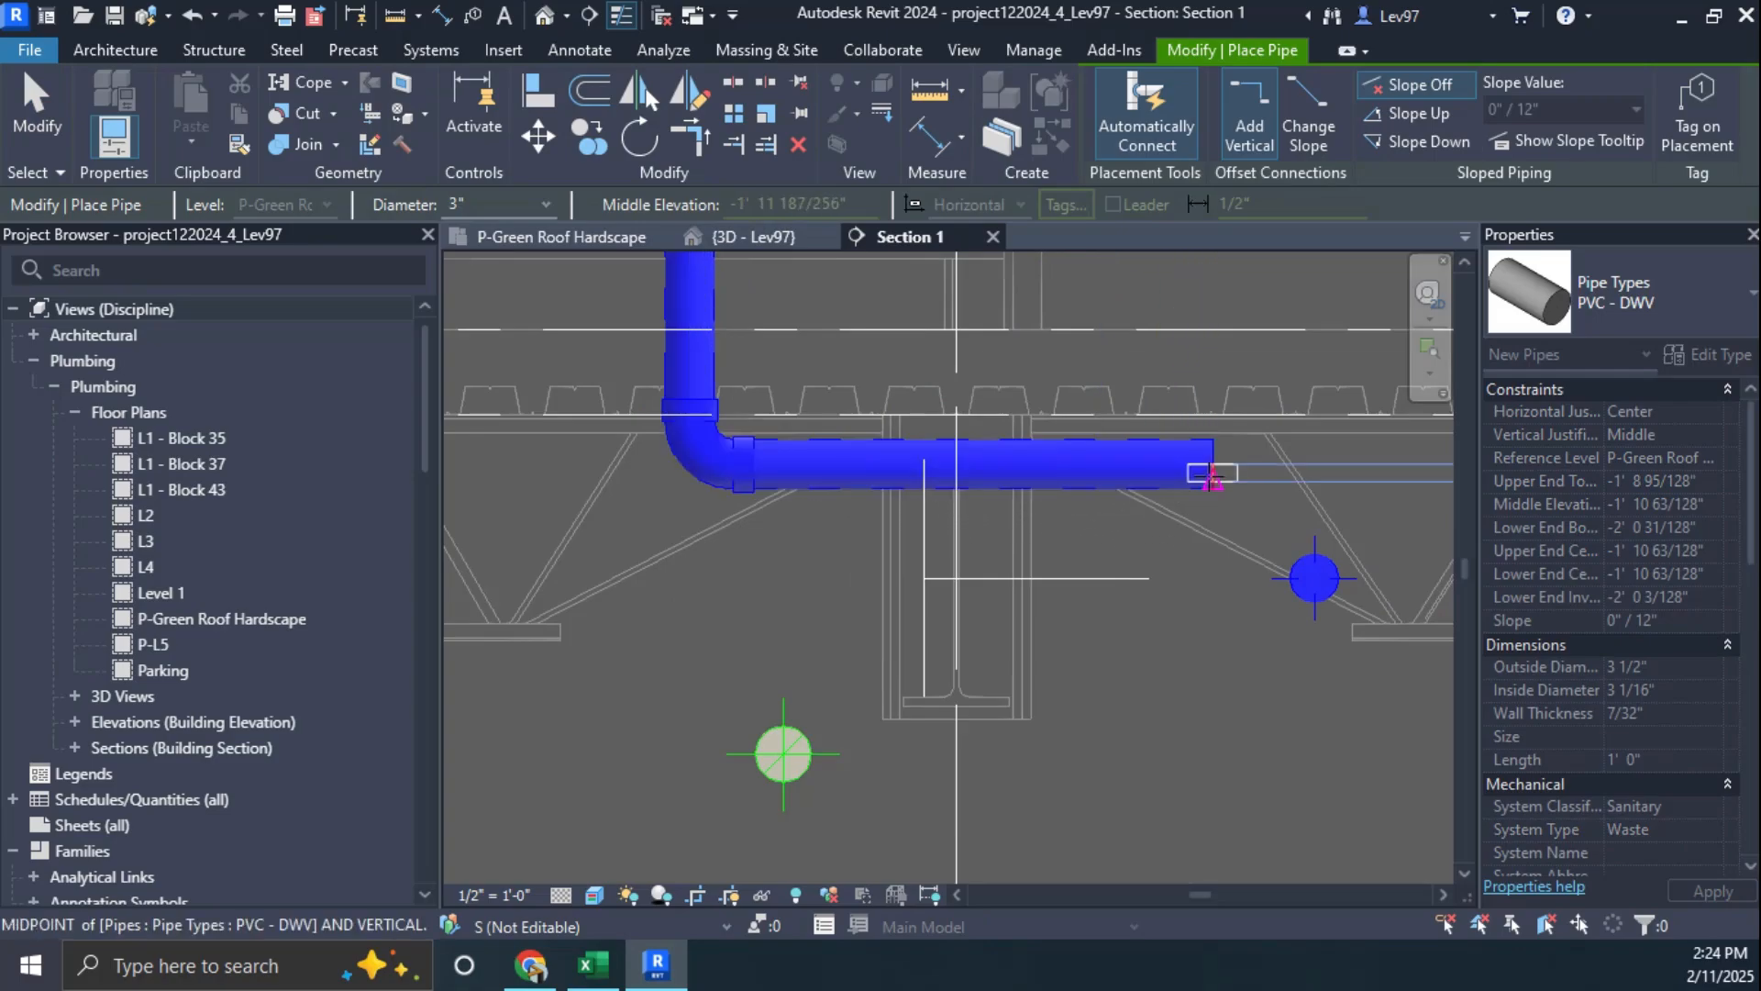
Step: Align the centerline of the horizontal 3" toilet drain pipe to the horizontal detail line through the middle of the beam's web
{"action": "key", "text": "Escape"}
{"action": "key", "text": "Escape"}
{"action": "middle_click_drag", "start_coordinate": [1215, 738], "coordinate": [1269, 735]}
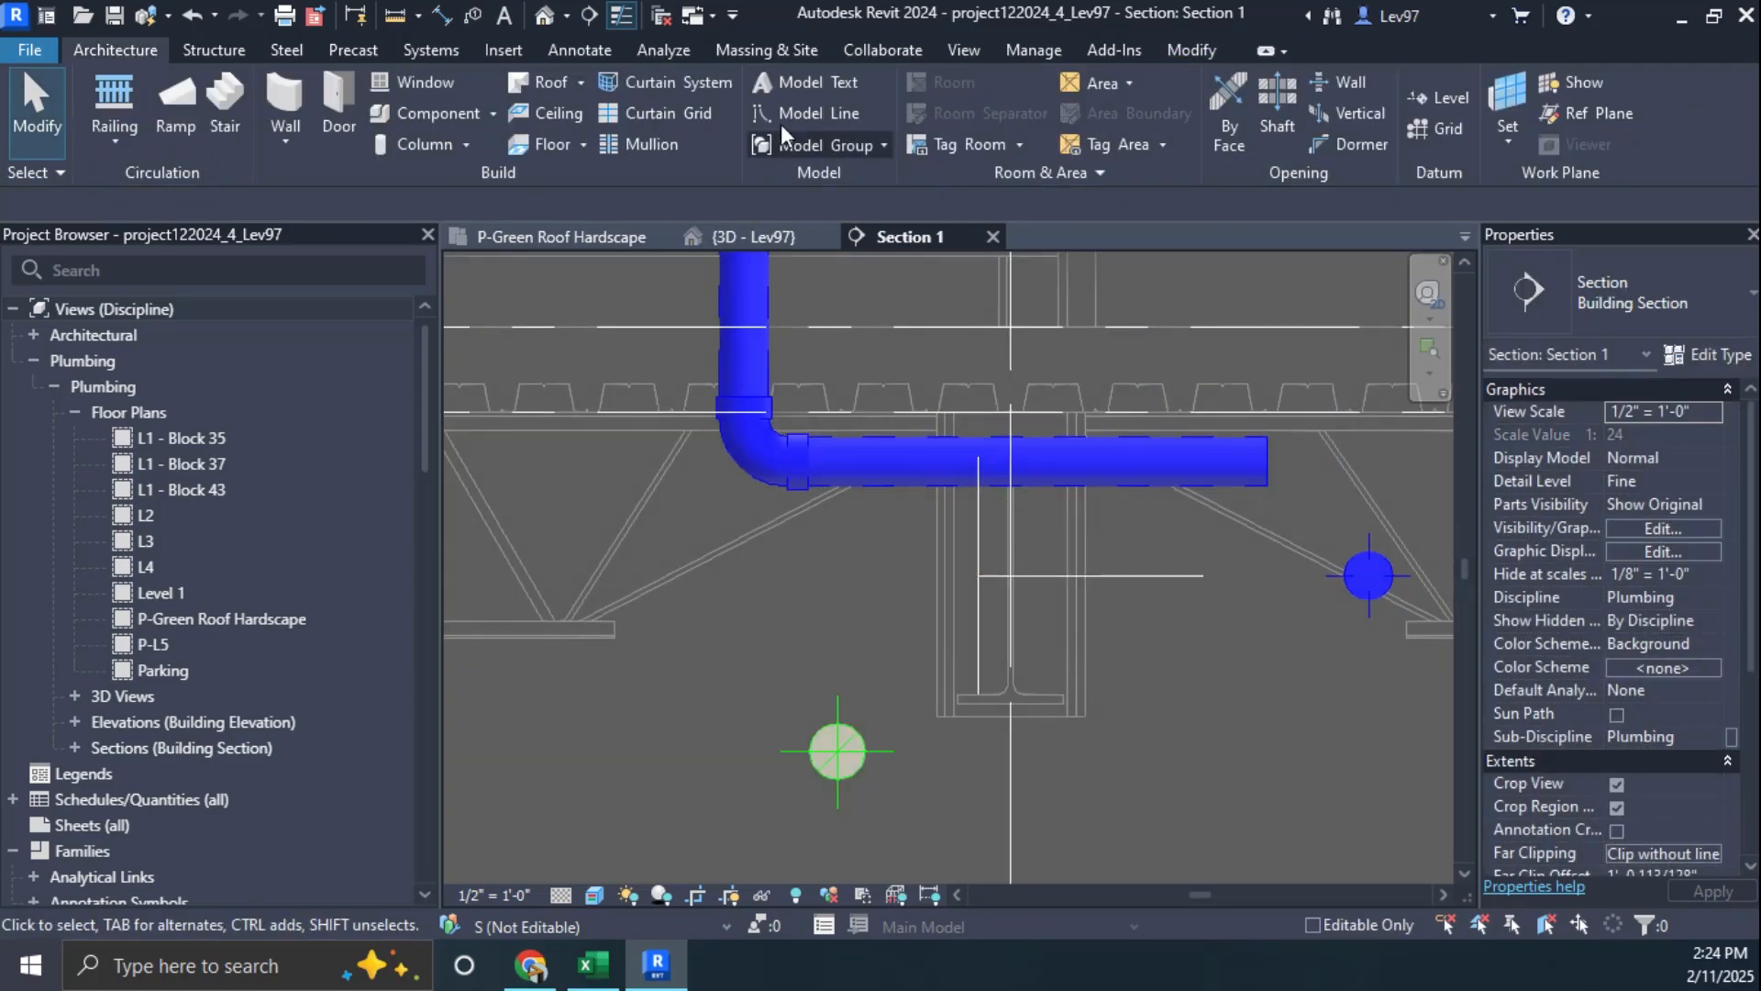
{"action": "left_click", "coordinate": [1192, 48]}
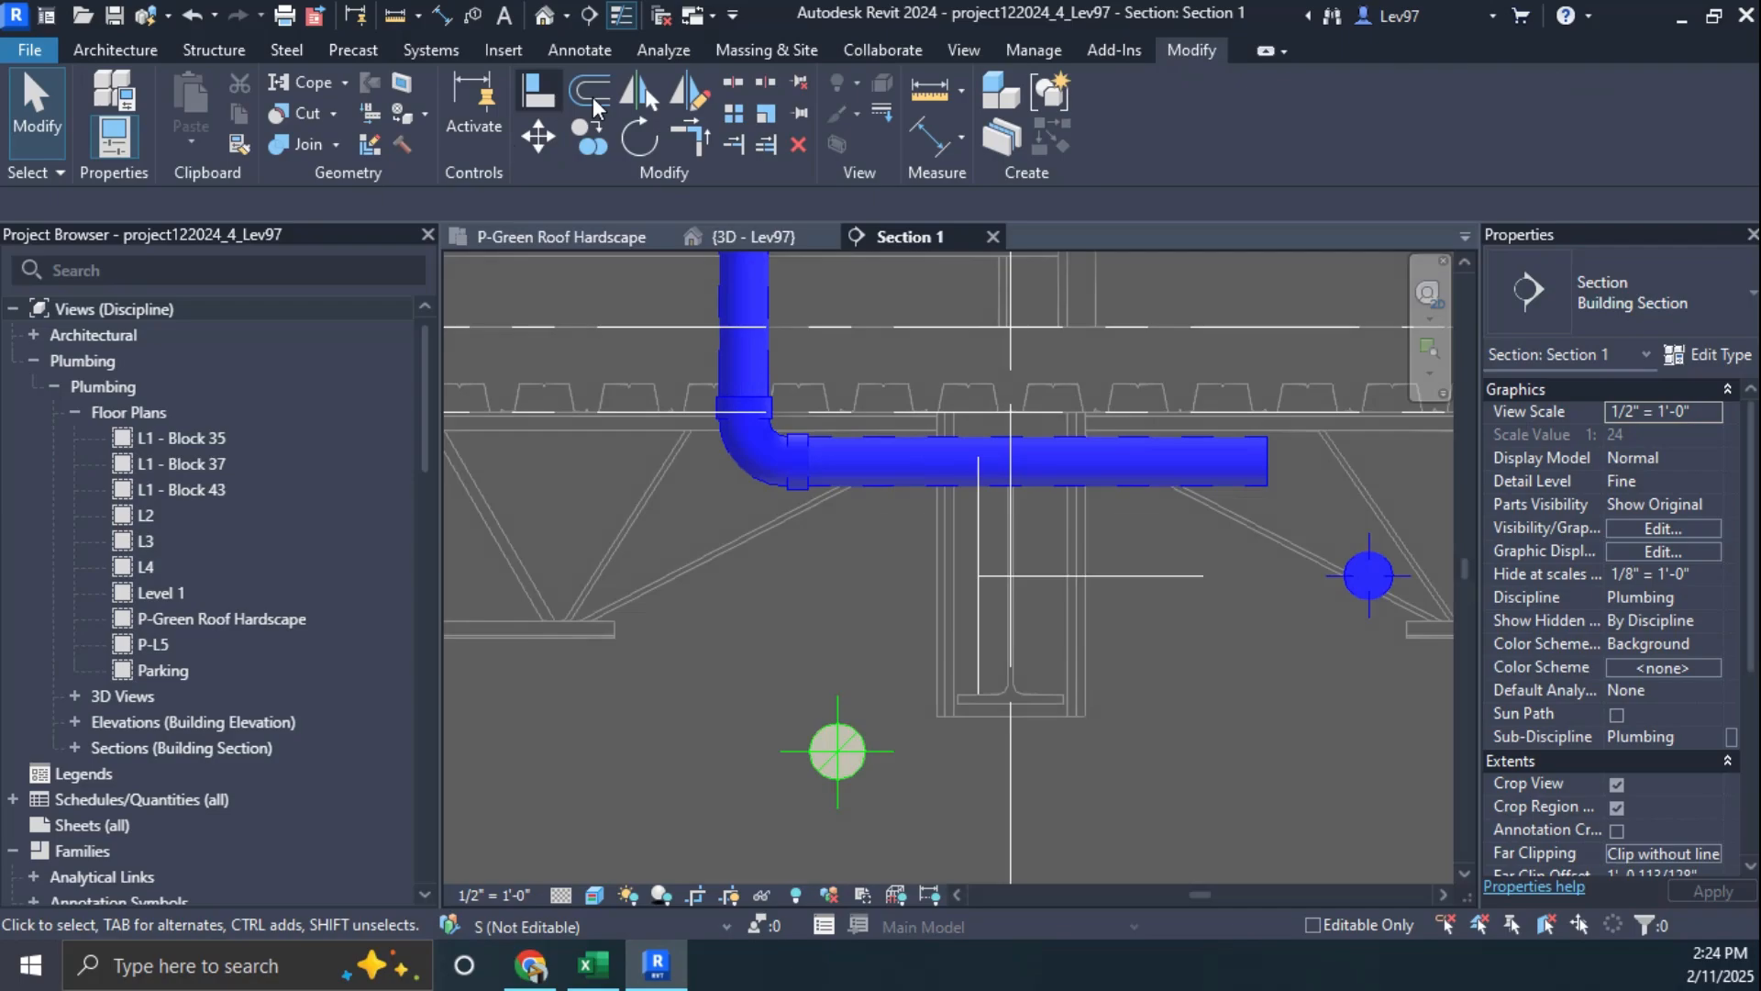
{"action": "left_click", "coordinate": [535, 103]}
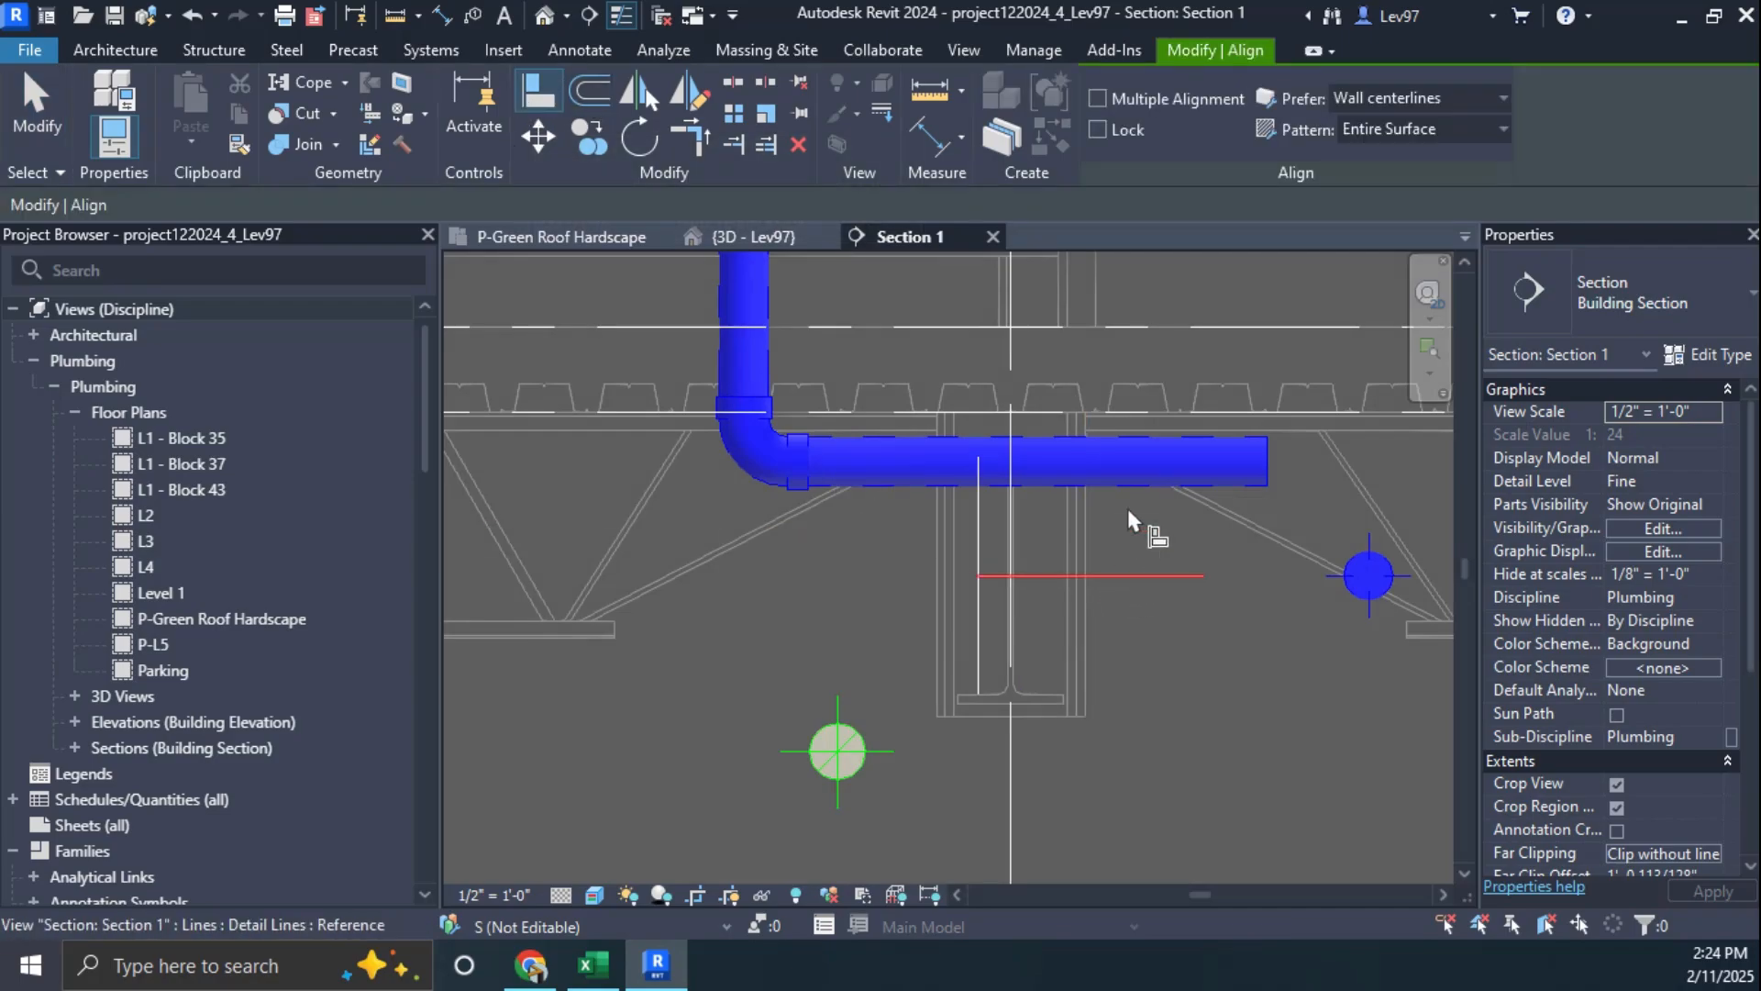
{"action": "left_click", "coordinate": [1127, 461]}
{"action": "key", "text": "Escape"}
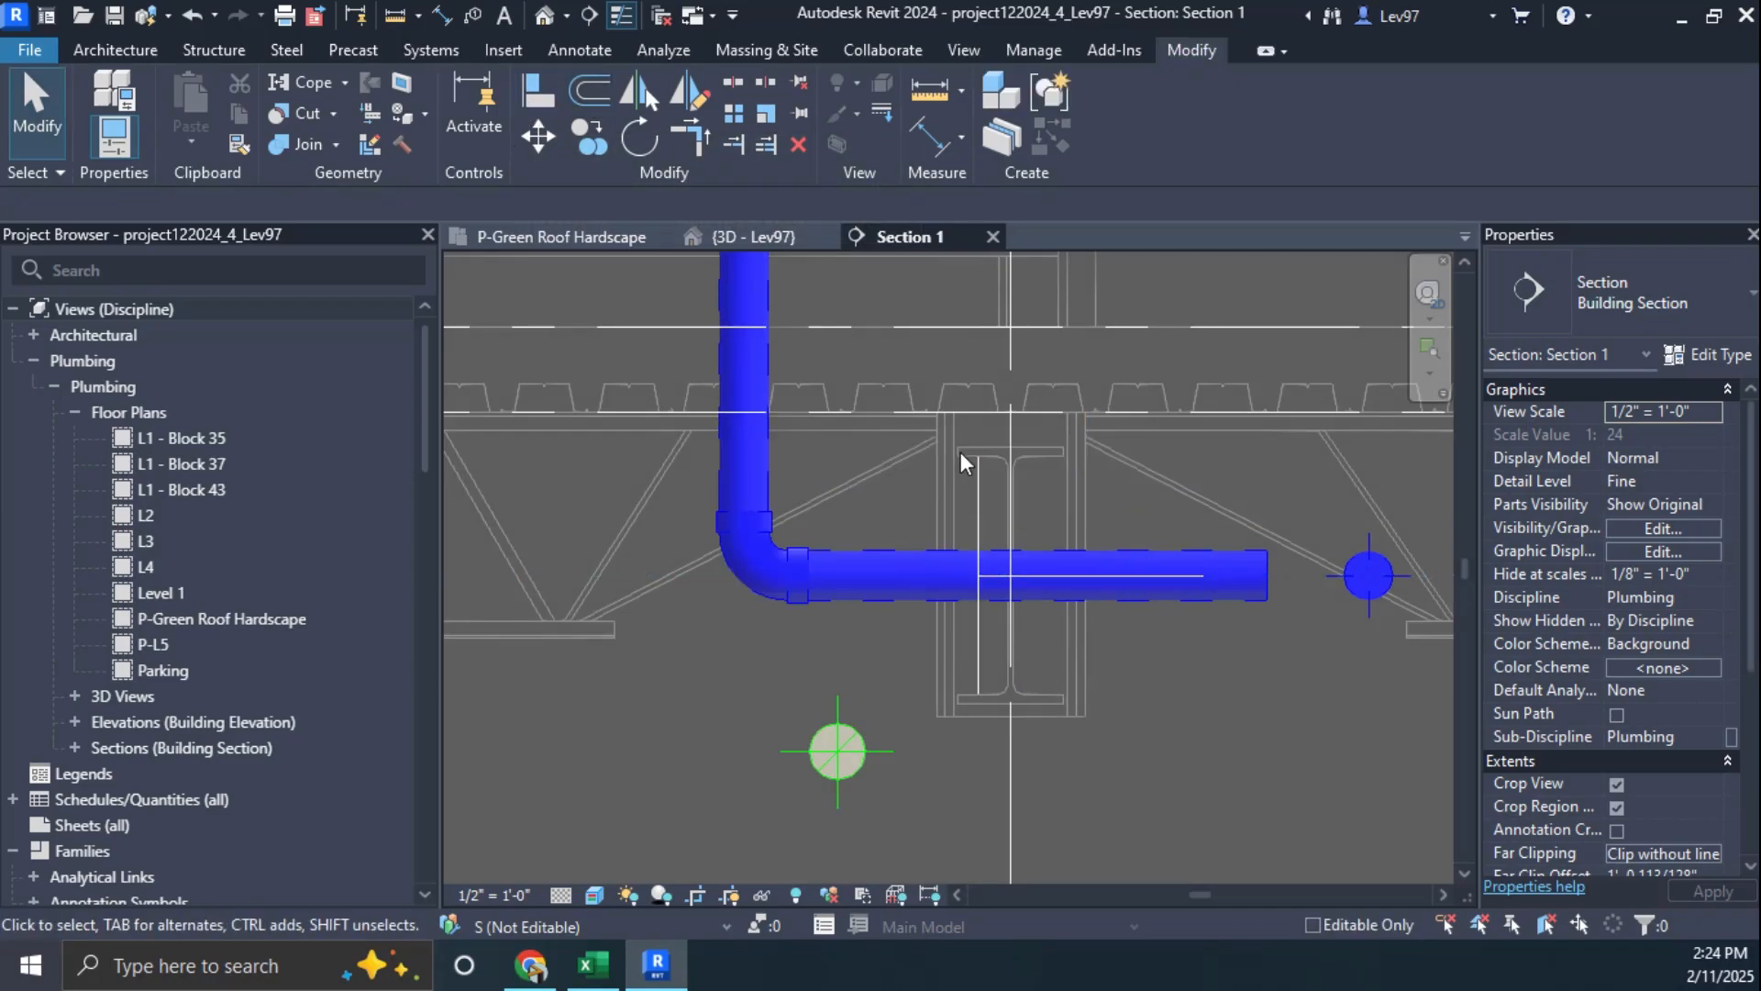
Step: Delete the vertical and horizontal detail lines drawn at the beam's web in Section 1
{"action": "left_click", "coordinate": [977, 498]}
{"action": "key", "text": "Escape"}
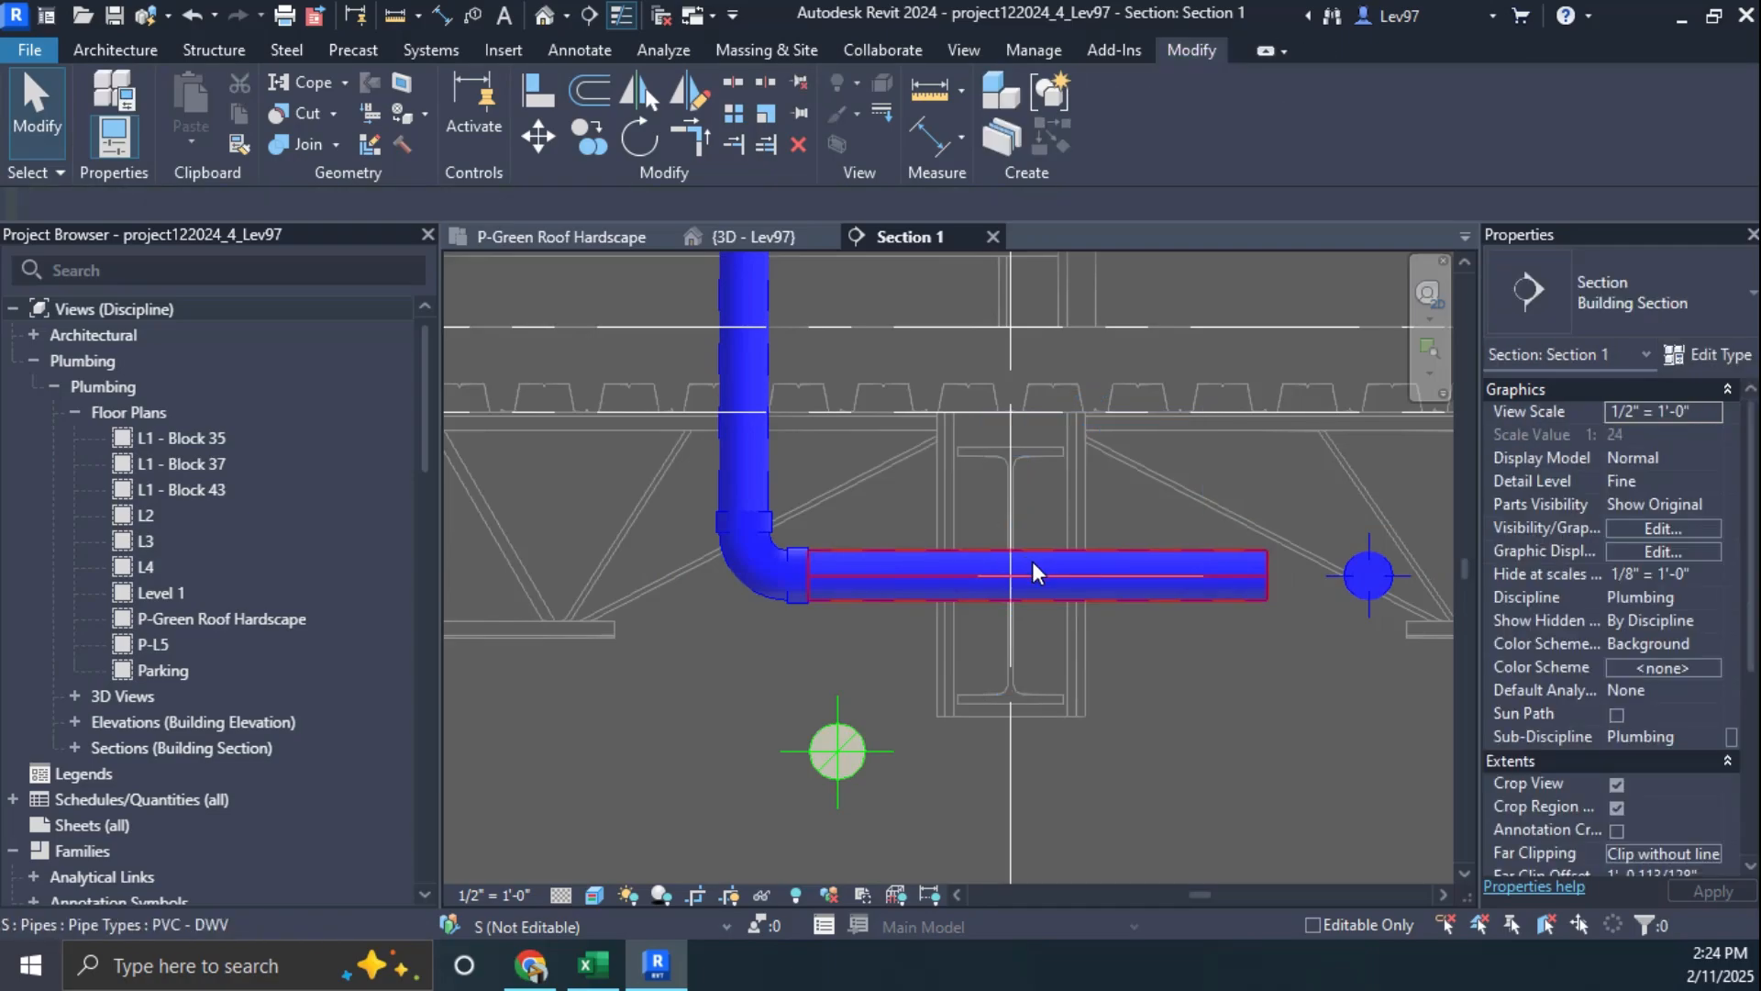
{"action": "left_click", "coordinate": [1098, 579]}
{"action": "key", "text": "Escape"}
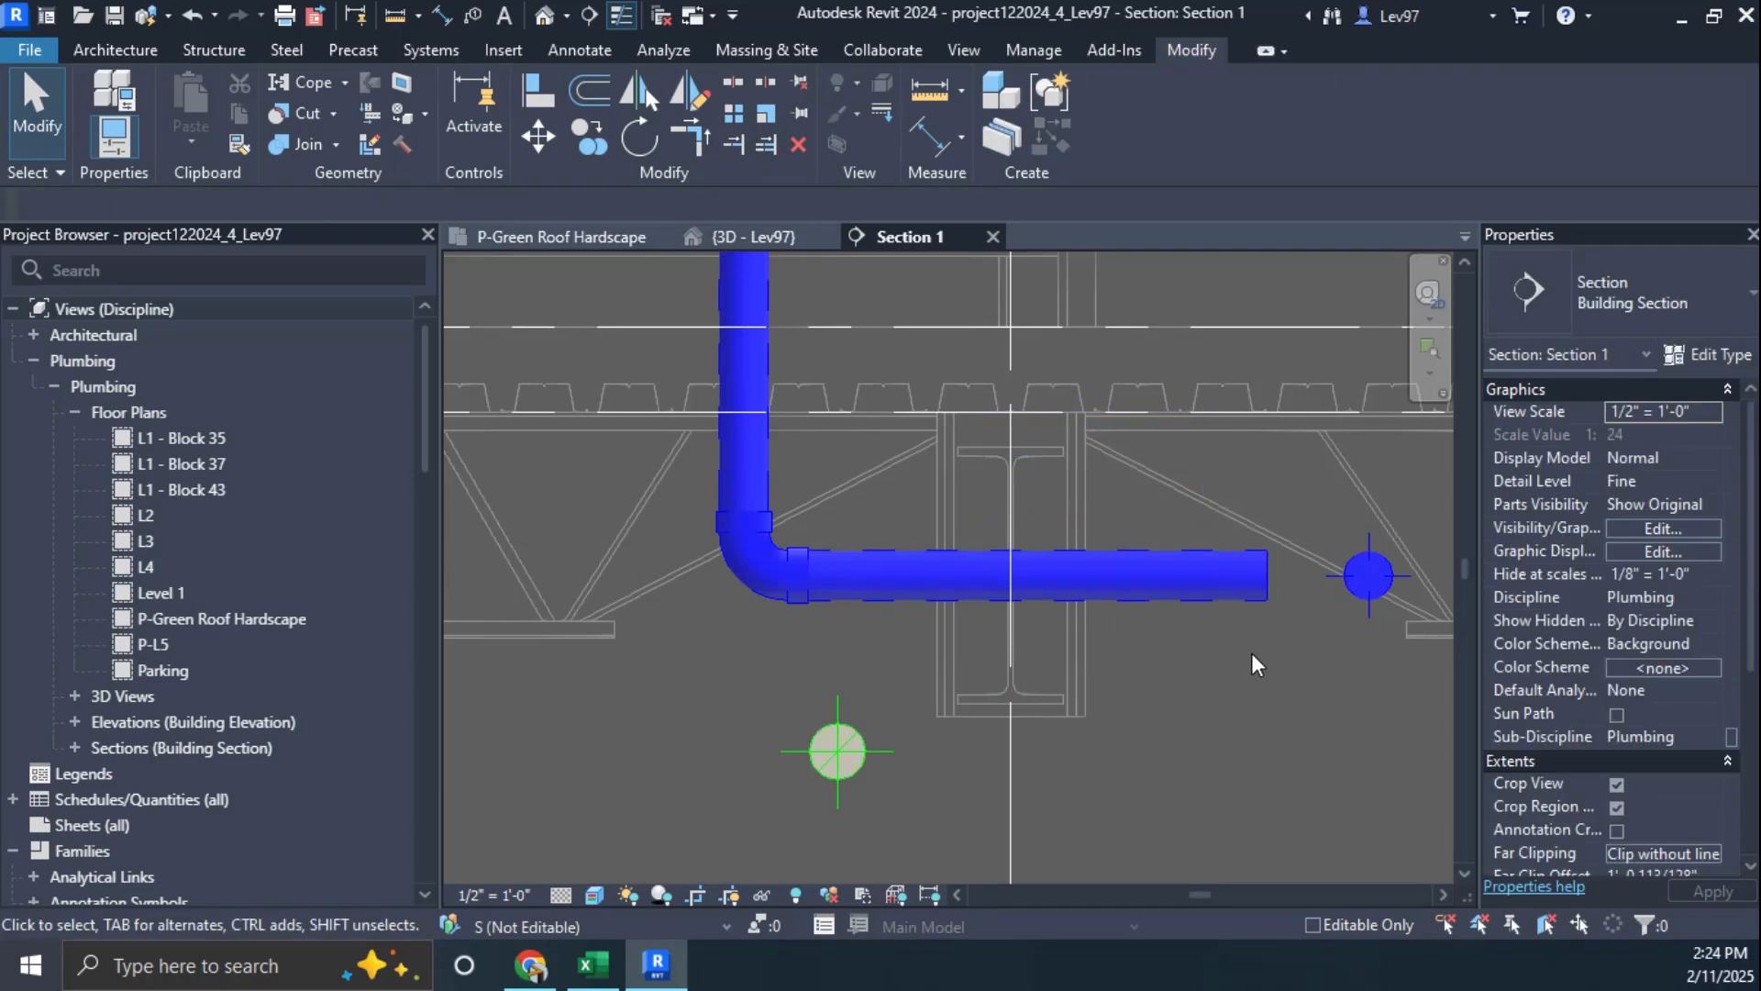
Step: Examine in the 3D view how the toilet drains and waste pipes pass through the steel beam and between the joists
{"action": "middle_click_drag", "start_coordinate": [1249, 653], "coordinate": [1075, 653]}
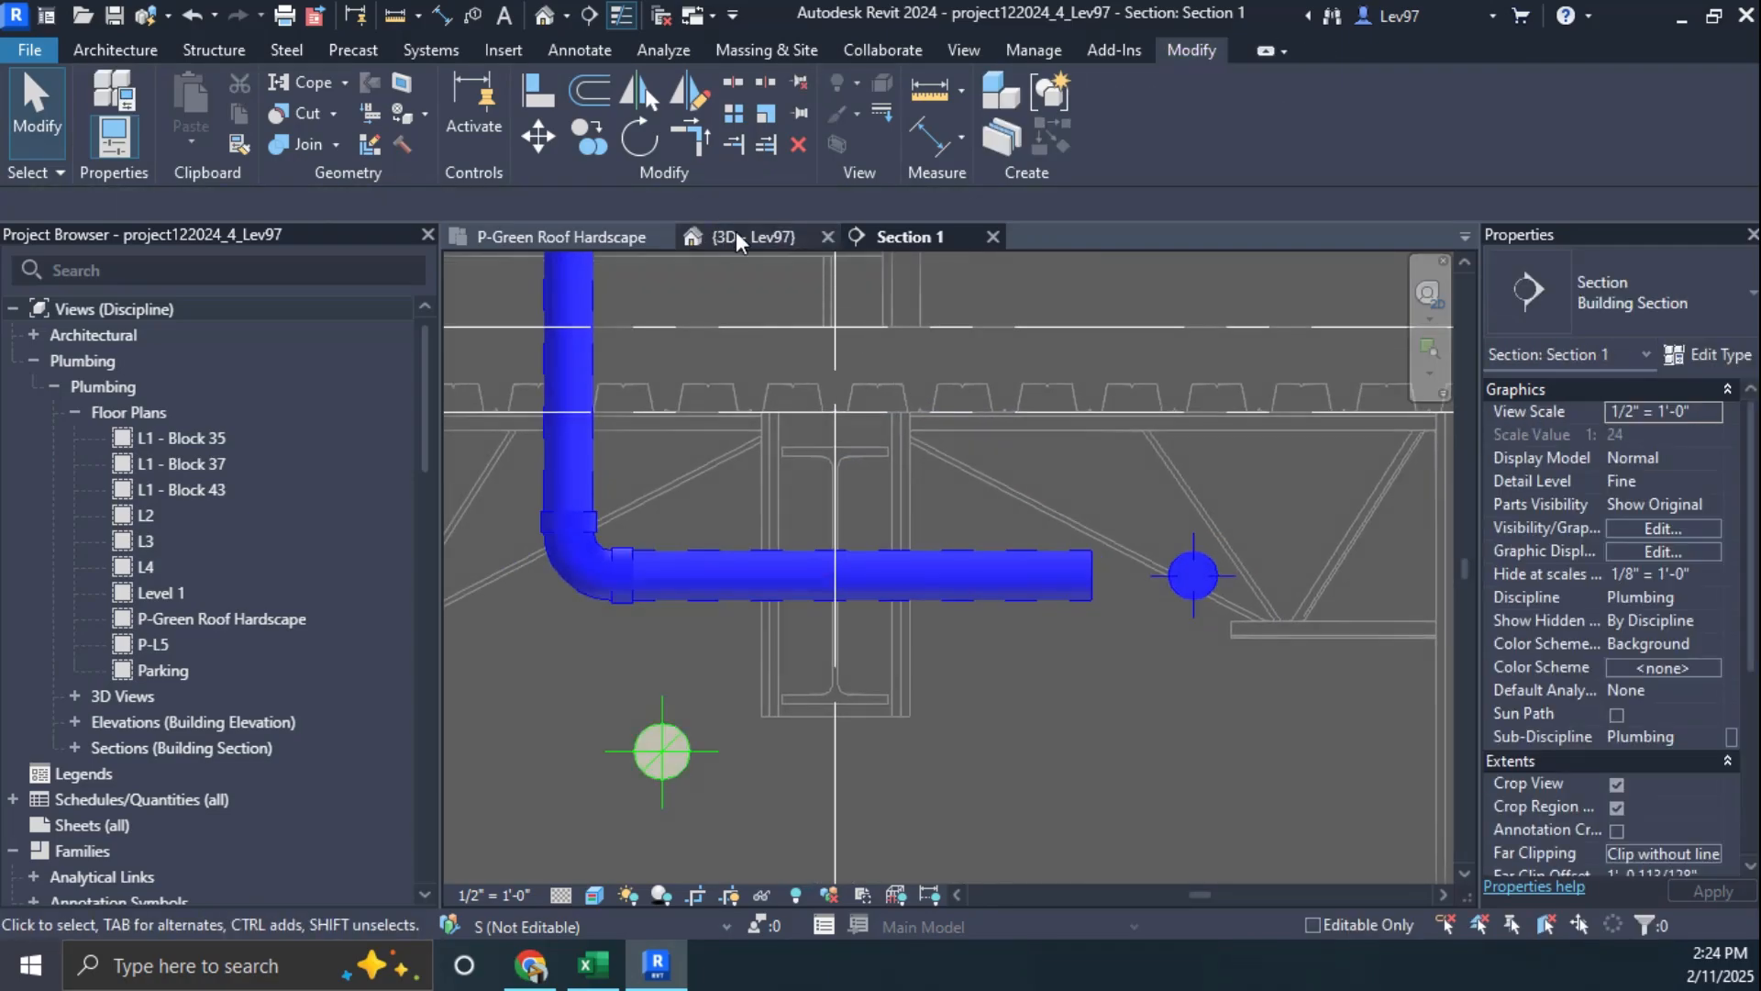
{"action": "left_click", "coordinate": [737, 236]}
{"action": "middle_click_drag", "start_coordinate": [1120, 427], "coordinate": [1038, 336]}
{"action": "scroll", "coordinate": [977, 455], "scroll_direction": "up", "scroll_amount": 1}
{"action": "middle_click_drag", "start_coordinate": [976, 455], "coordinate": [1115, 647]}
{"action": "middle_click_drag", "start_coordinate": [869, 594], "coordinate": [1212, 556]}
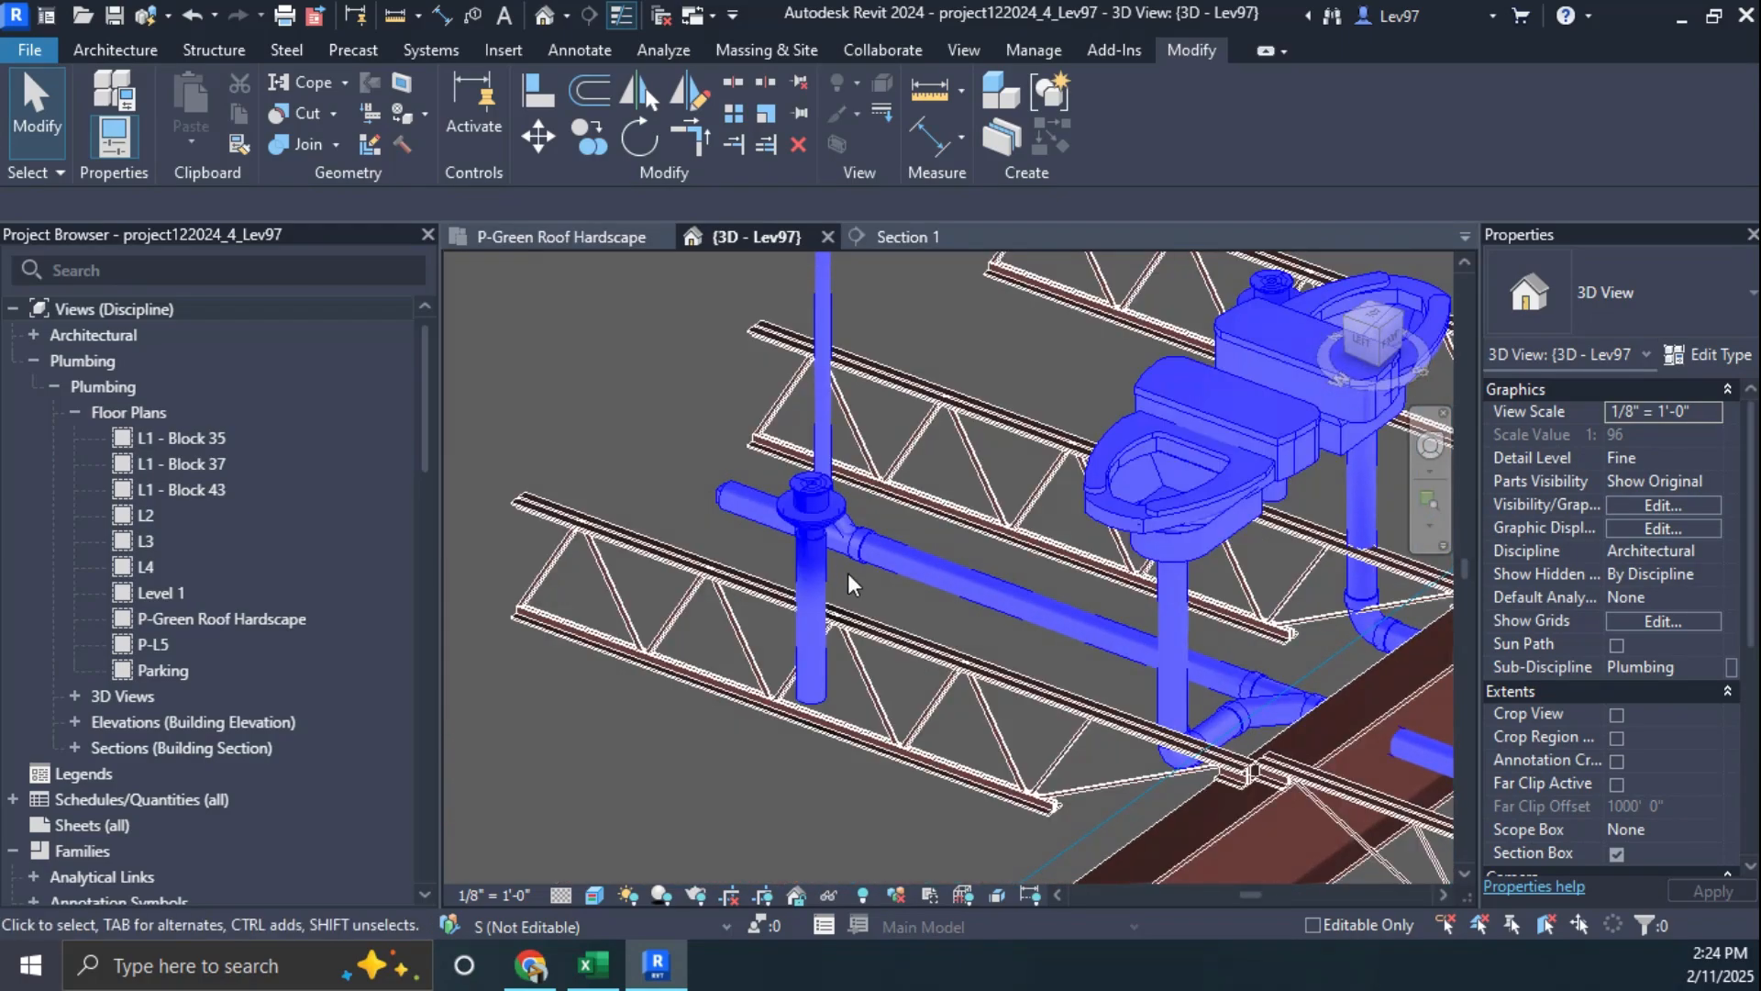
{"action": "middle_click_drag", "start_coordinate": [848, 578], "coordinate": [1071, 477], "text": "shift"}
{"action": "scroll", "coordinate": [1055, 413], "scroll_direction": "up", "scroll_amount": 2}
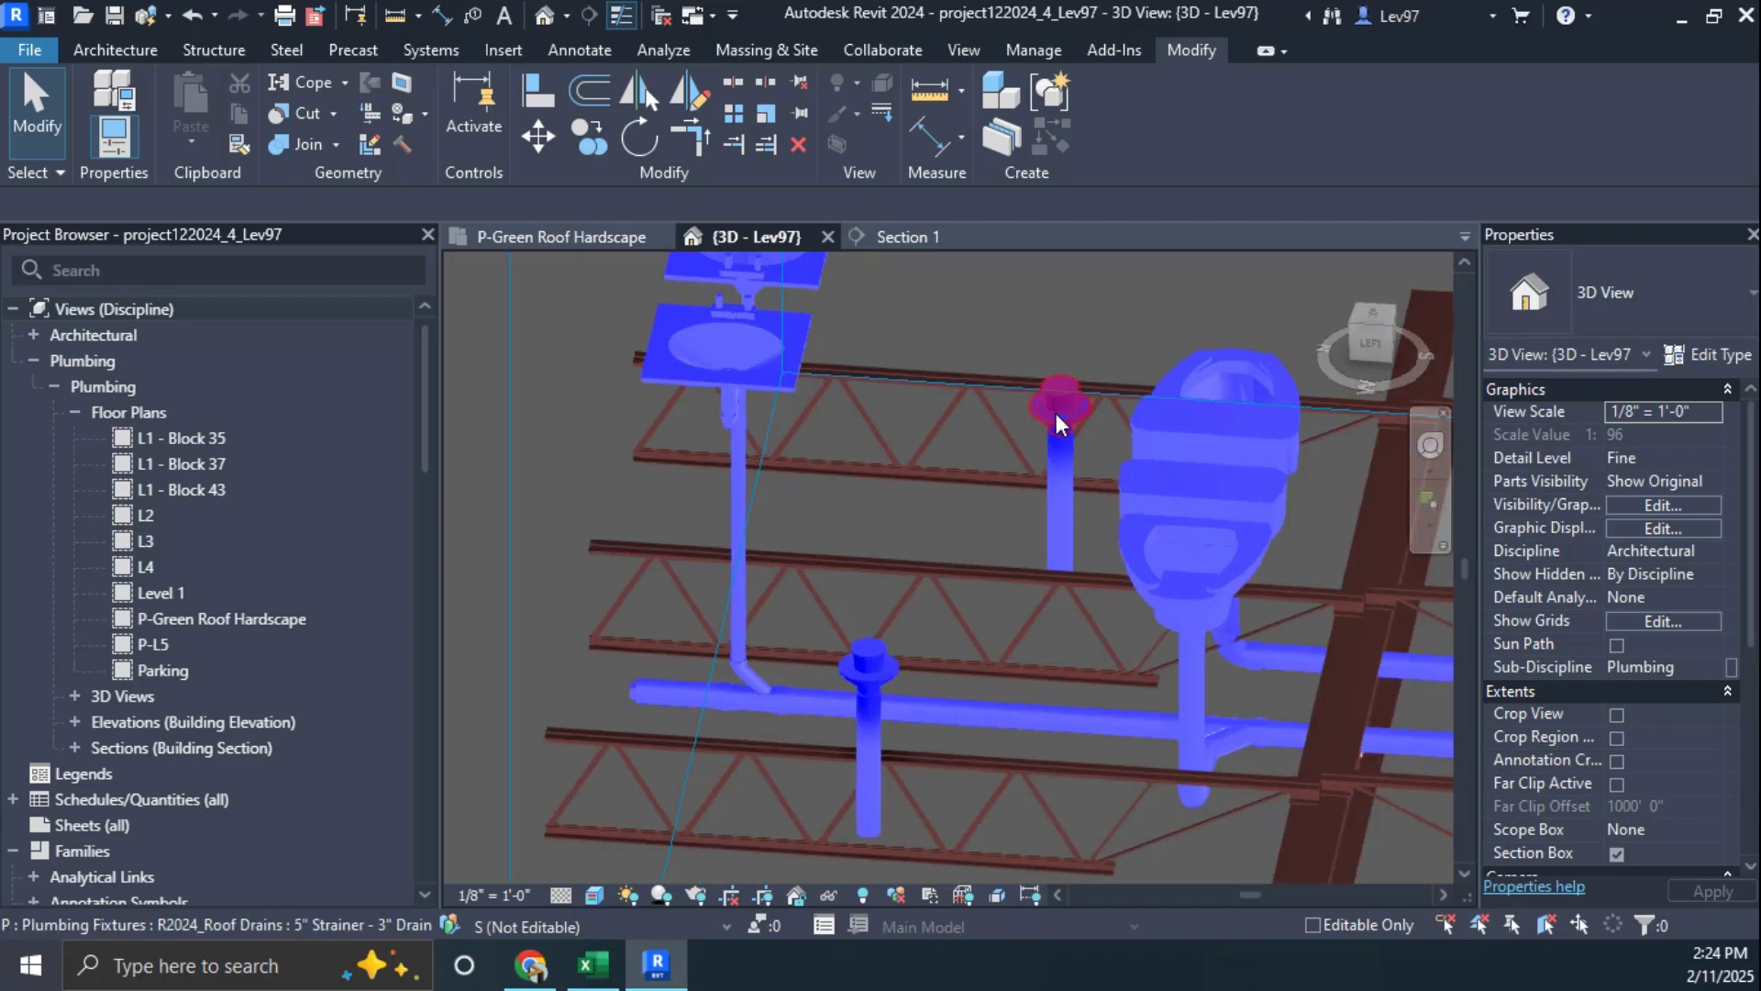
{"action": "scroll", "coordinate": [1055, 412], "scroll_direction": "up", "scroll_amount": 1}
{"action": "scroll", "coordinate": [961, 587], "scroll_direction": "down", "scroll_amount": 2}
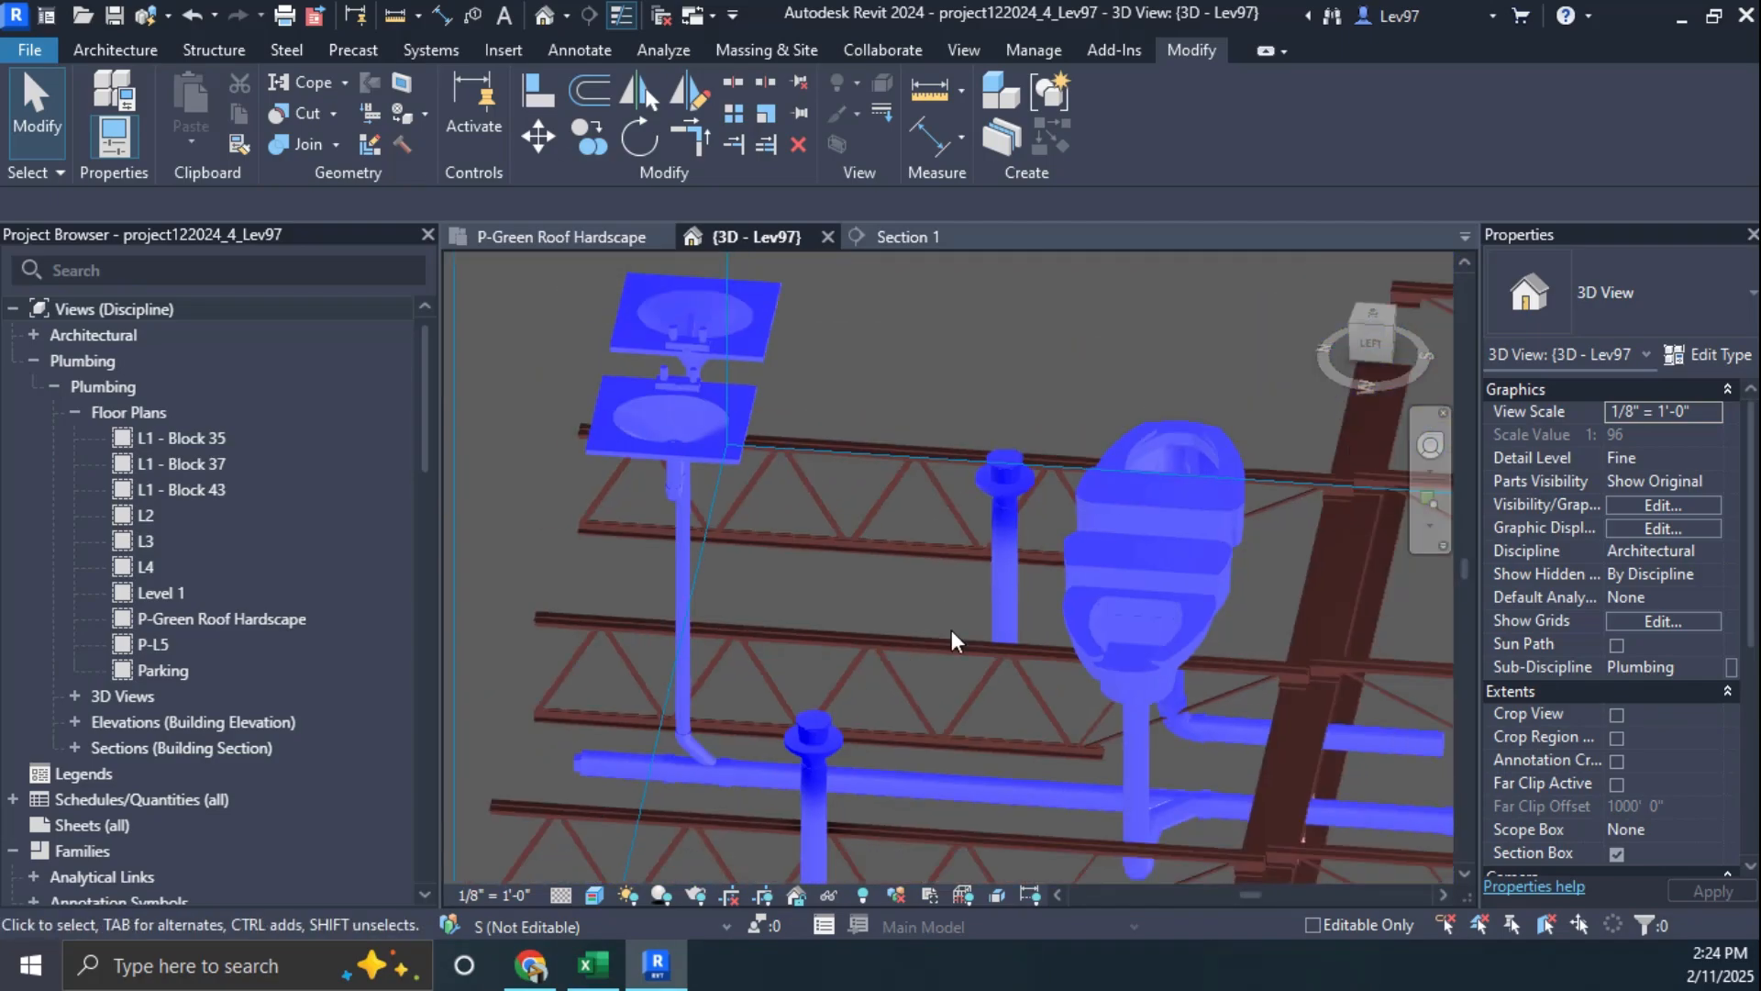
{"action": "scroll", "coordinate": [950, 629], "scroll_direction": "down", "scroll_amount": 2}
{"action": "middle_click_drag", "start_coordinate": [1175, 690], "coordinate": [1219, 717], "text": "shift"}
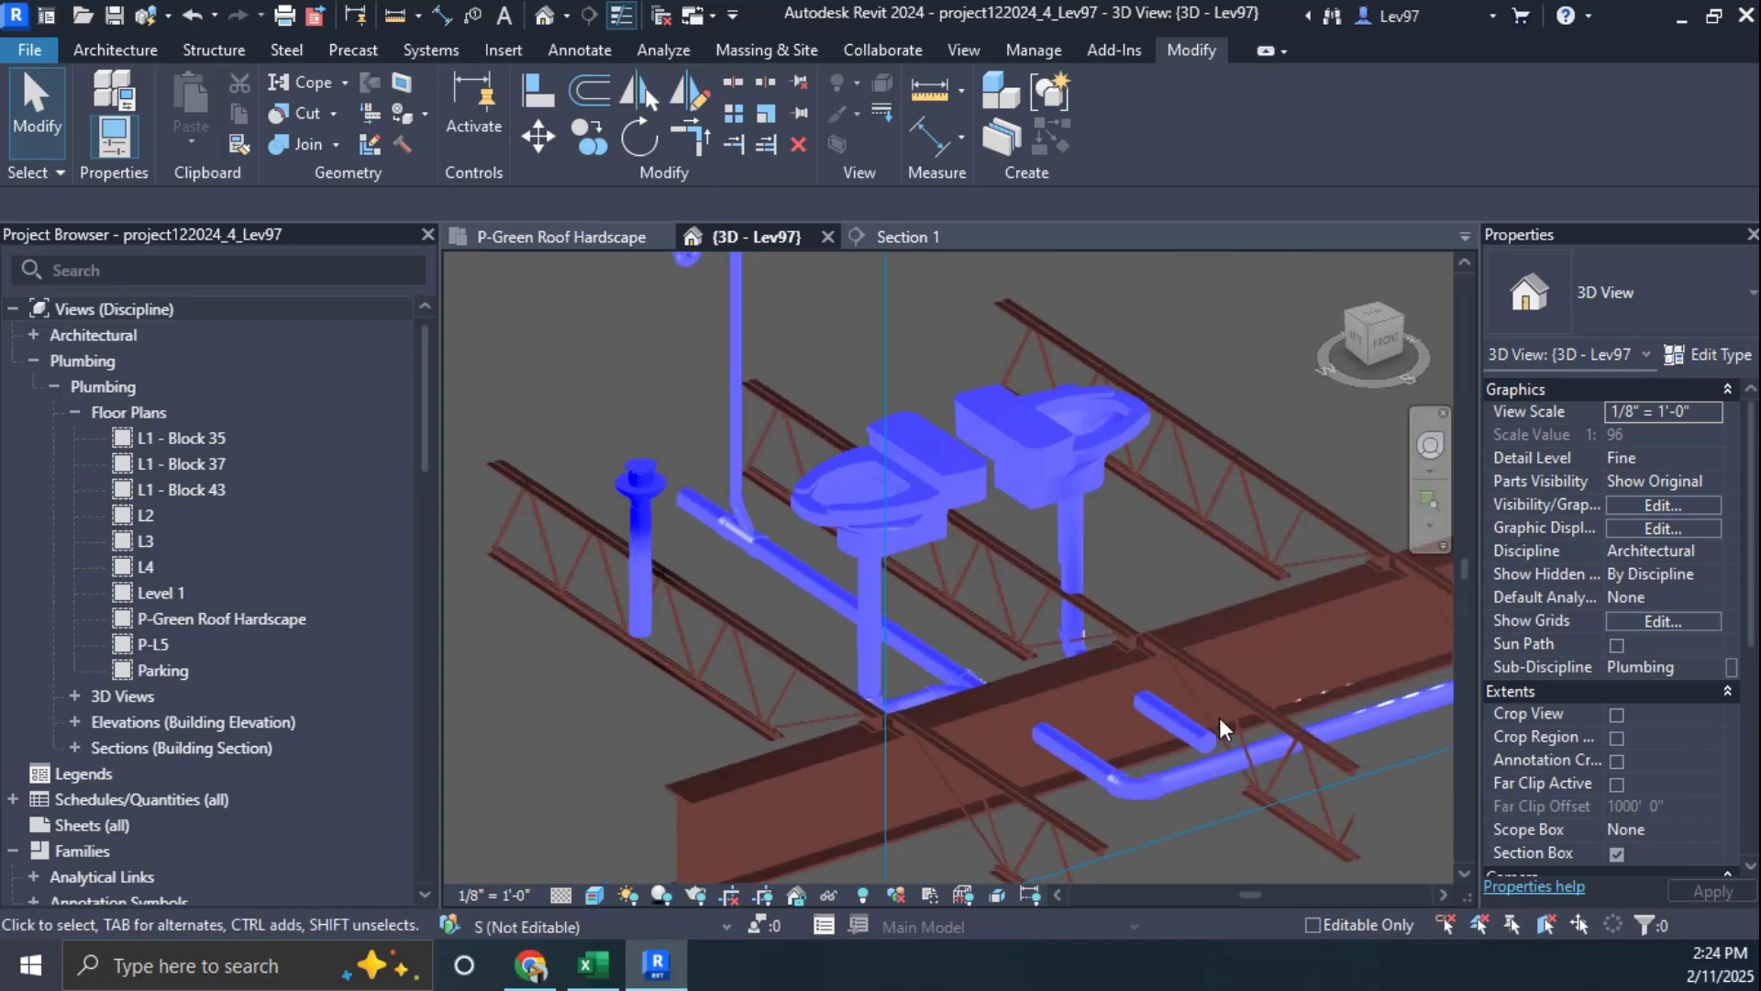
{"action": "scroll", "coordinate": [1219, 718], "scroll_direction": "up", "scroll_amount": 2}
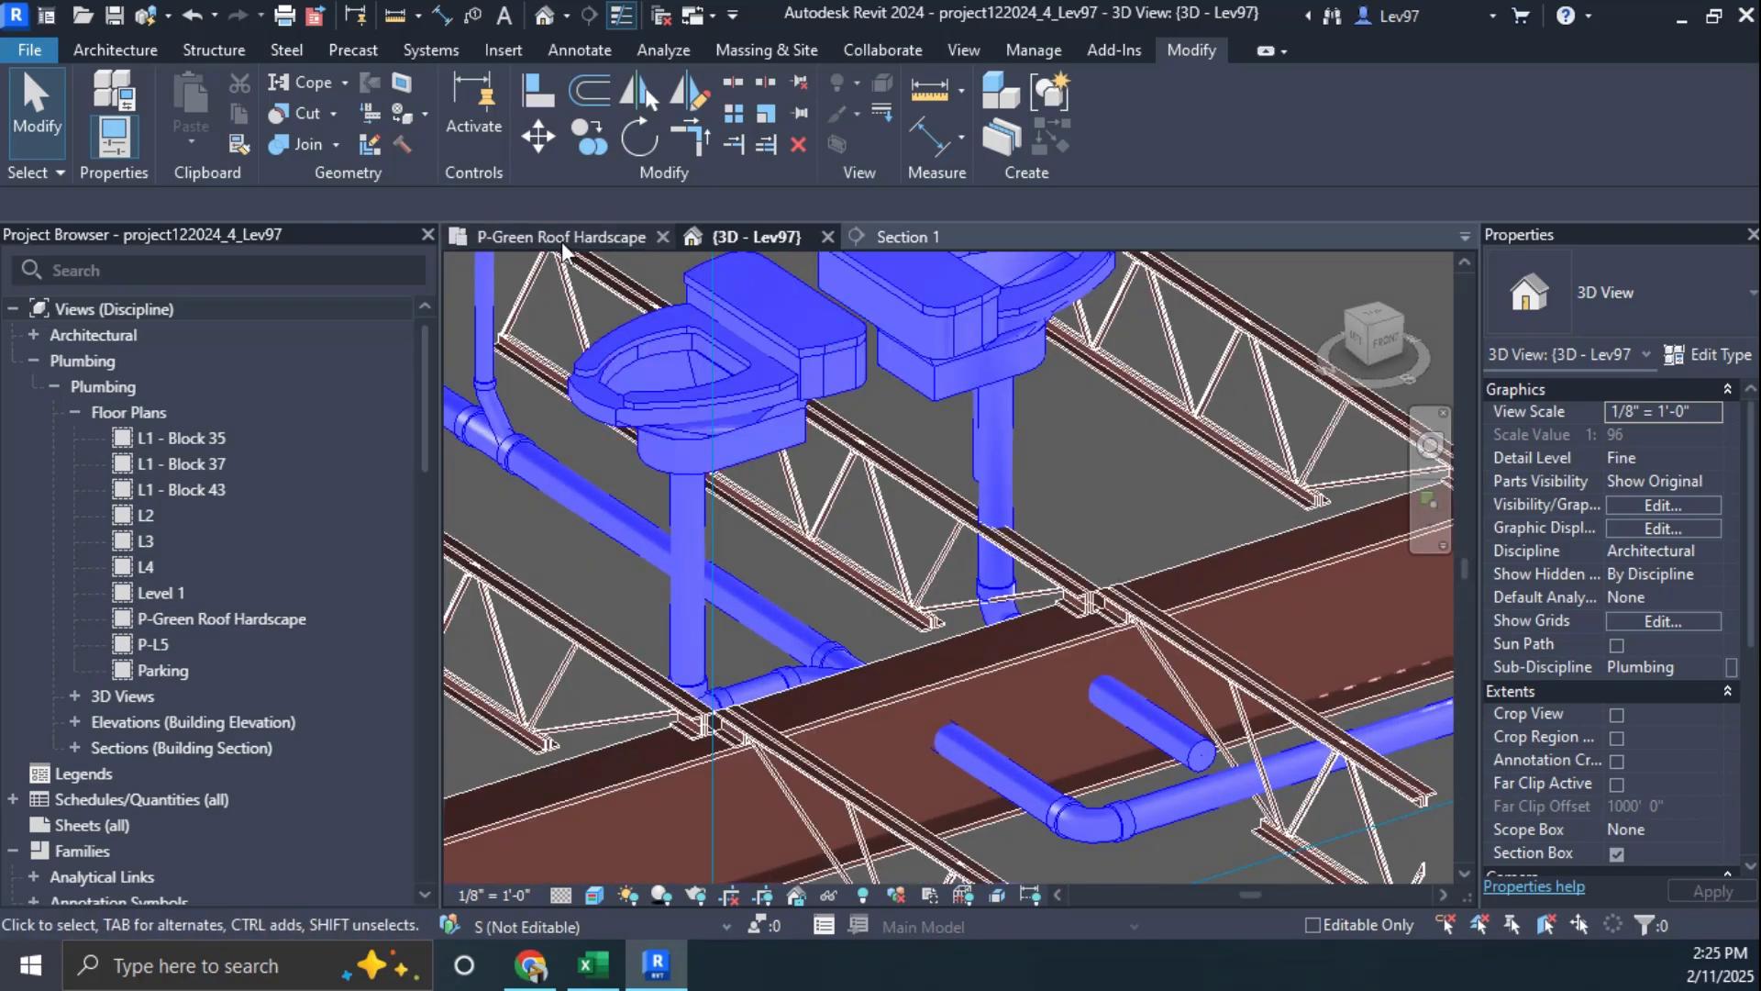
Step: In the P-Green Roof Hardscape plan, convert the waste pipe's corner elbow into a sanitary tee opening away from the horizontal run
{"action": "left_click", "coordinate": [561, 238]}
{"action": "scroll", "coordinate": [1022, 598], "scroll_direction": "up", "scroll_amount": 5}
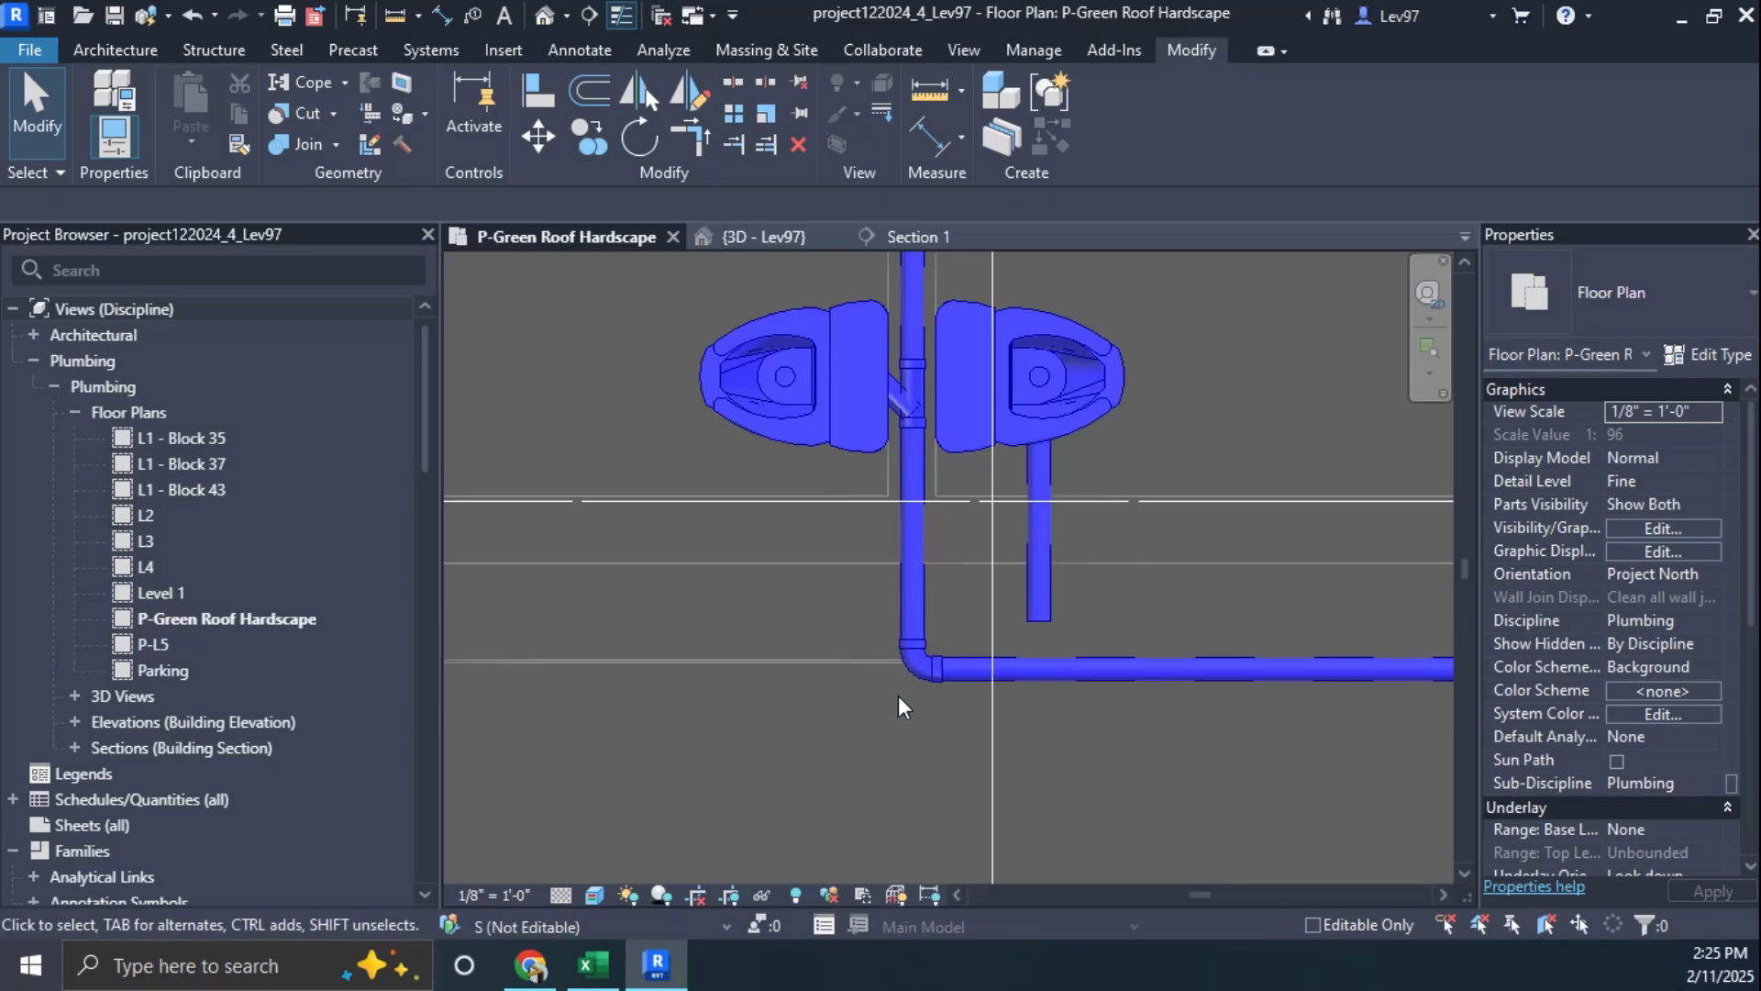
{"action": "left_click", "coordinate": [908, 648]}
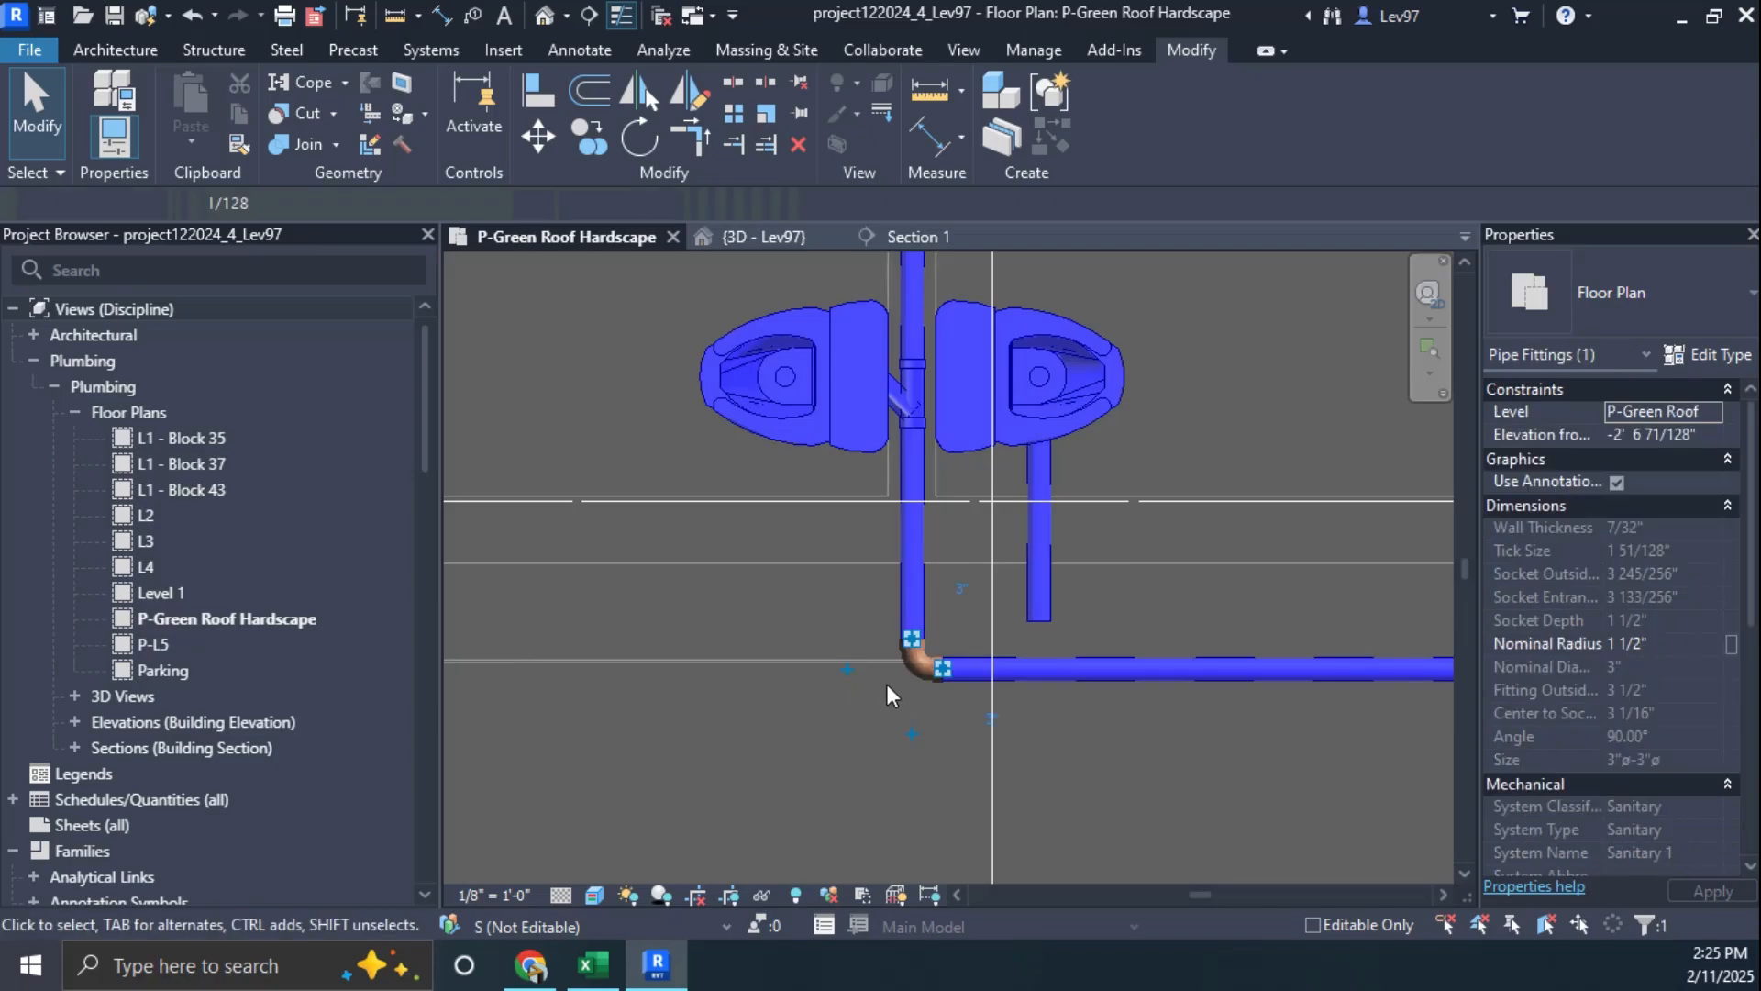
{"action": "left_click", "coordinate": [846, 669]}
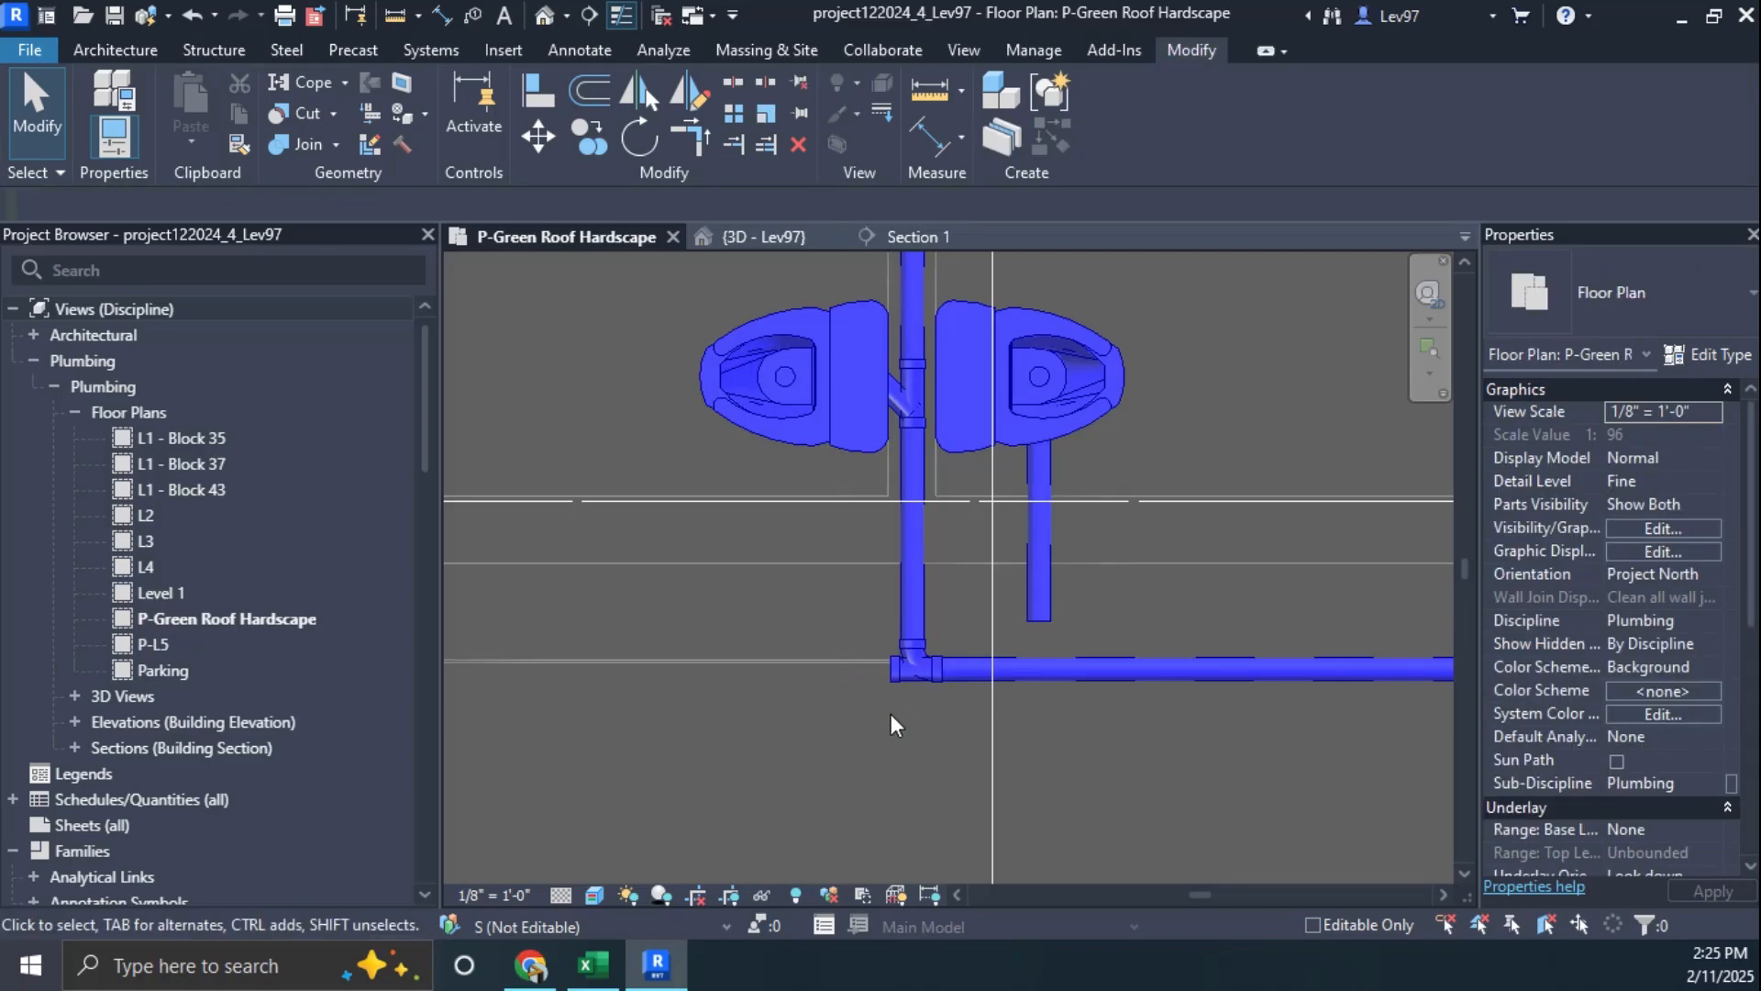
Step: Draw a short 3" pipe stub from the sanitary tee's open end, in line with the horizontal waste pipe
{"action": "left_click", "coordinate": [908, 669]}
{"action": "scroll", "coordinate": [879, 684], "scroll_direction": "up", "scroll_amount": 3}
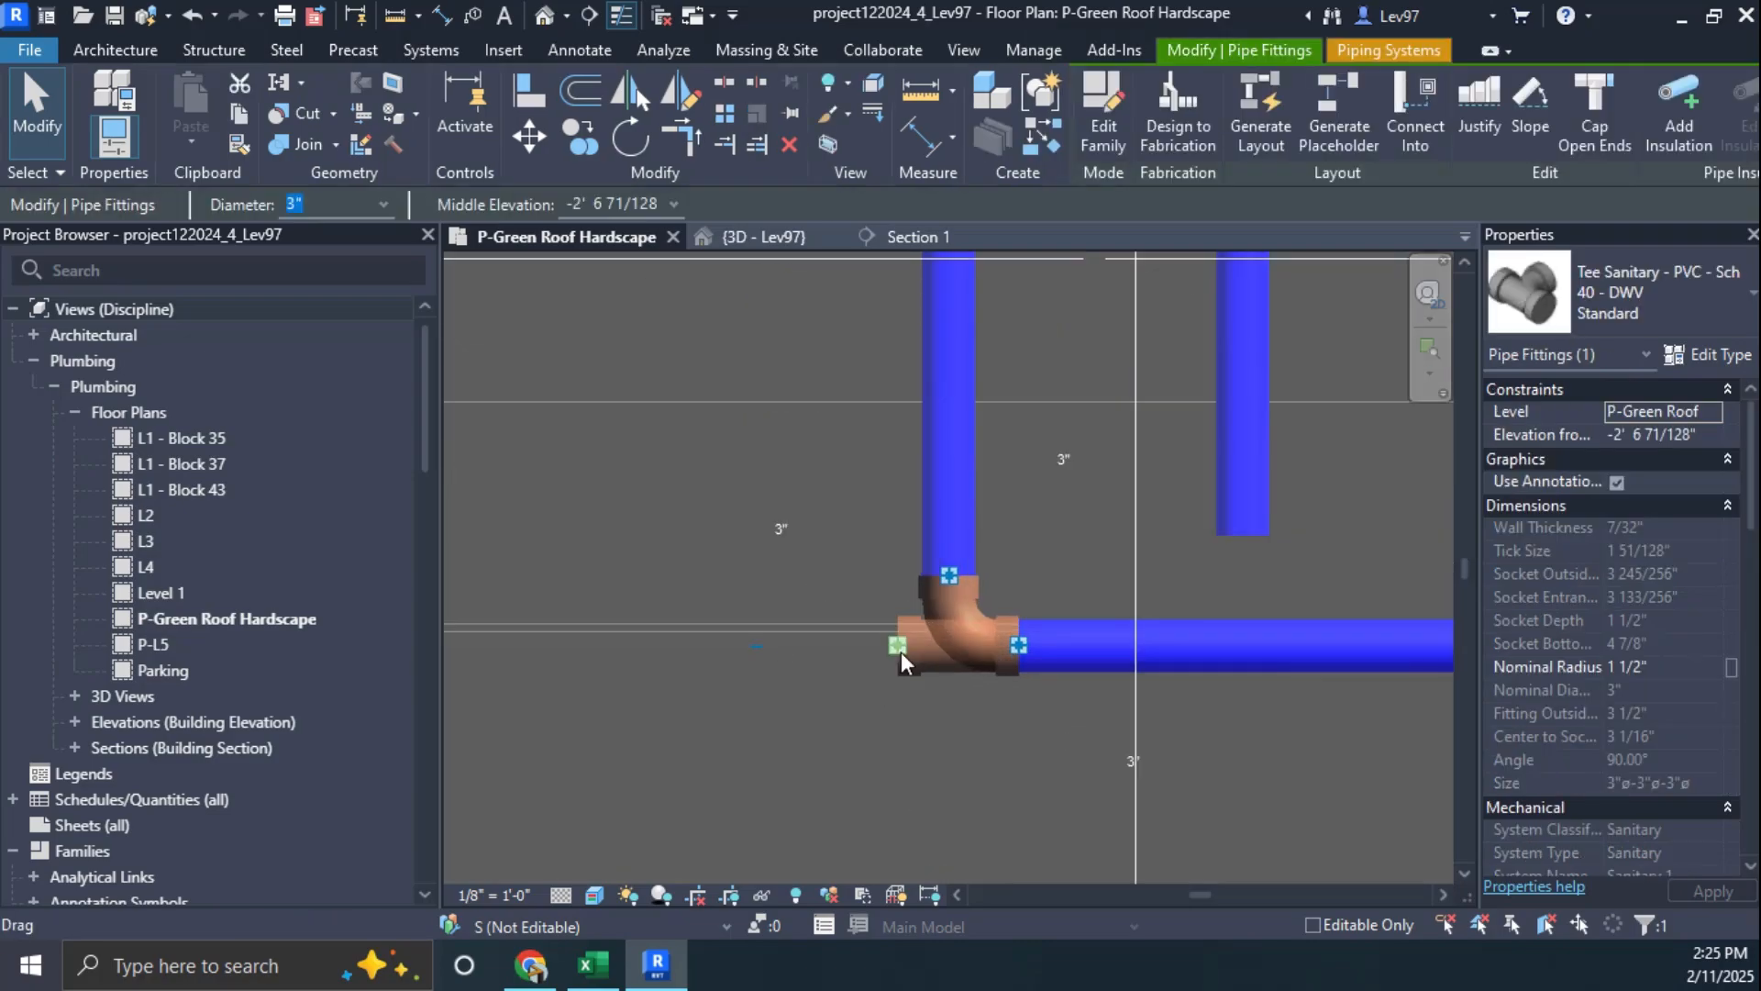
{"action": "right_click", "coordinate": [894, 647]}
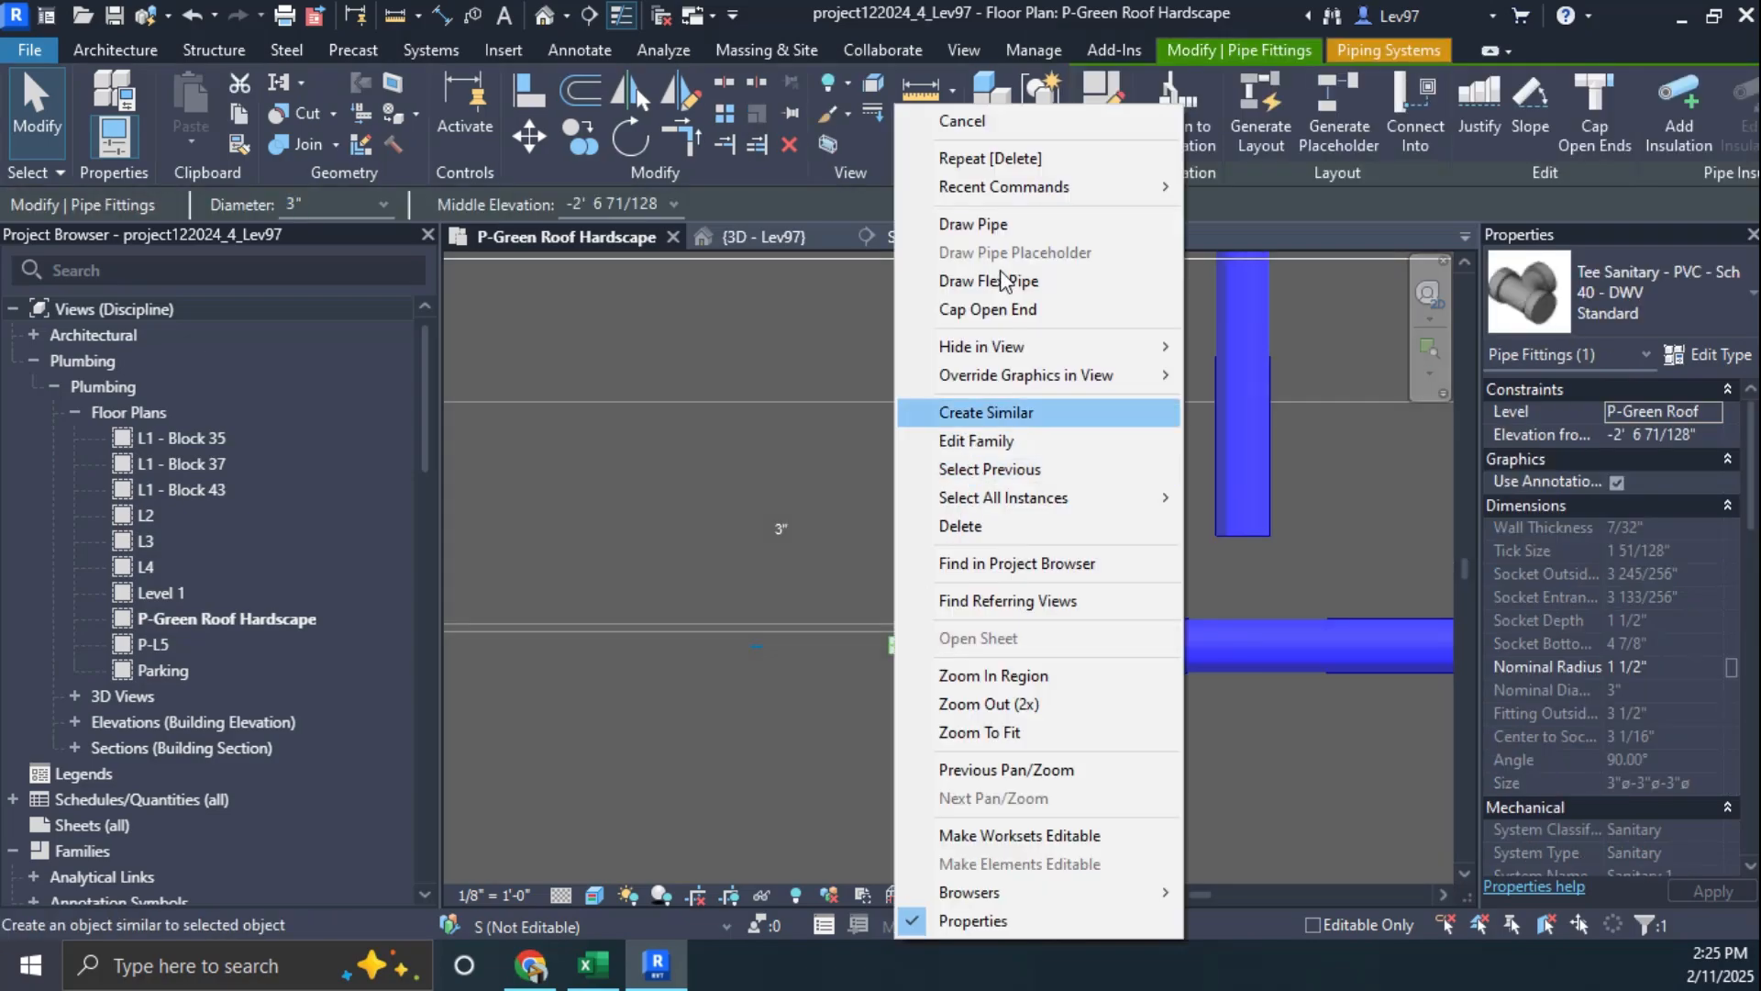
{"action": "left_click", "coordinate": [980, 224]}
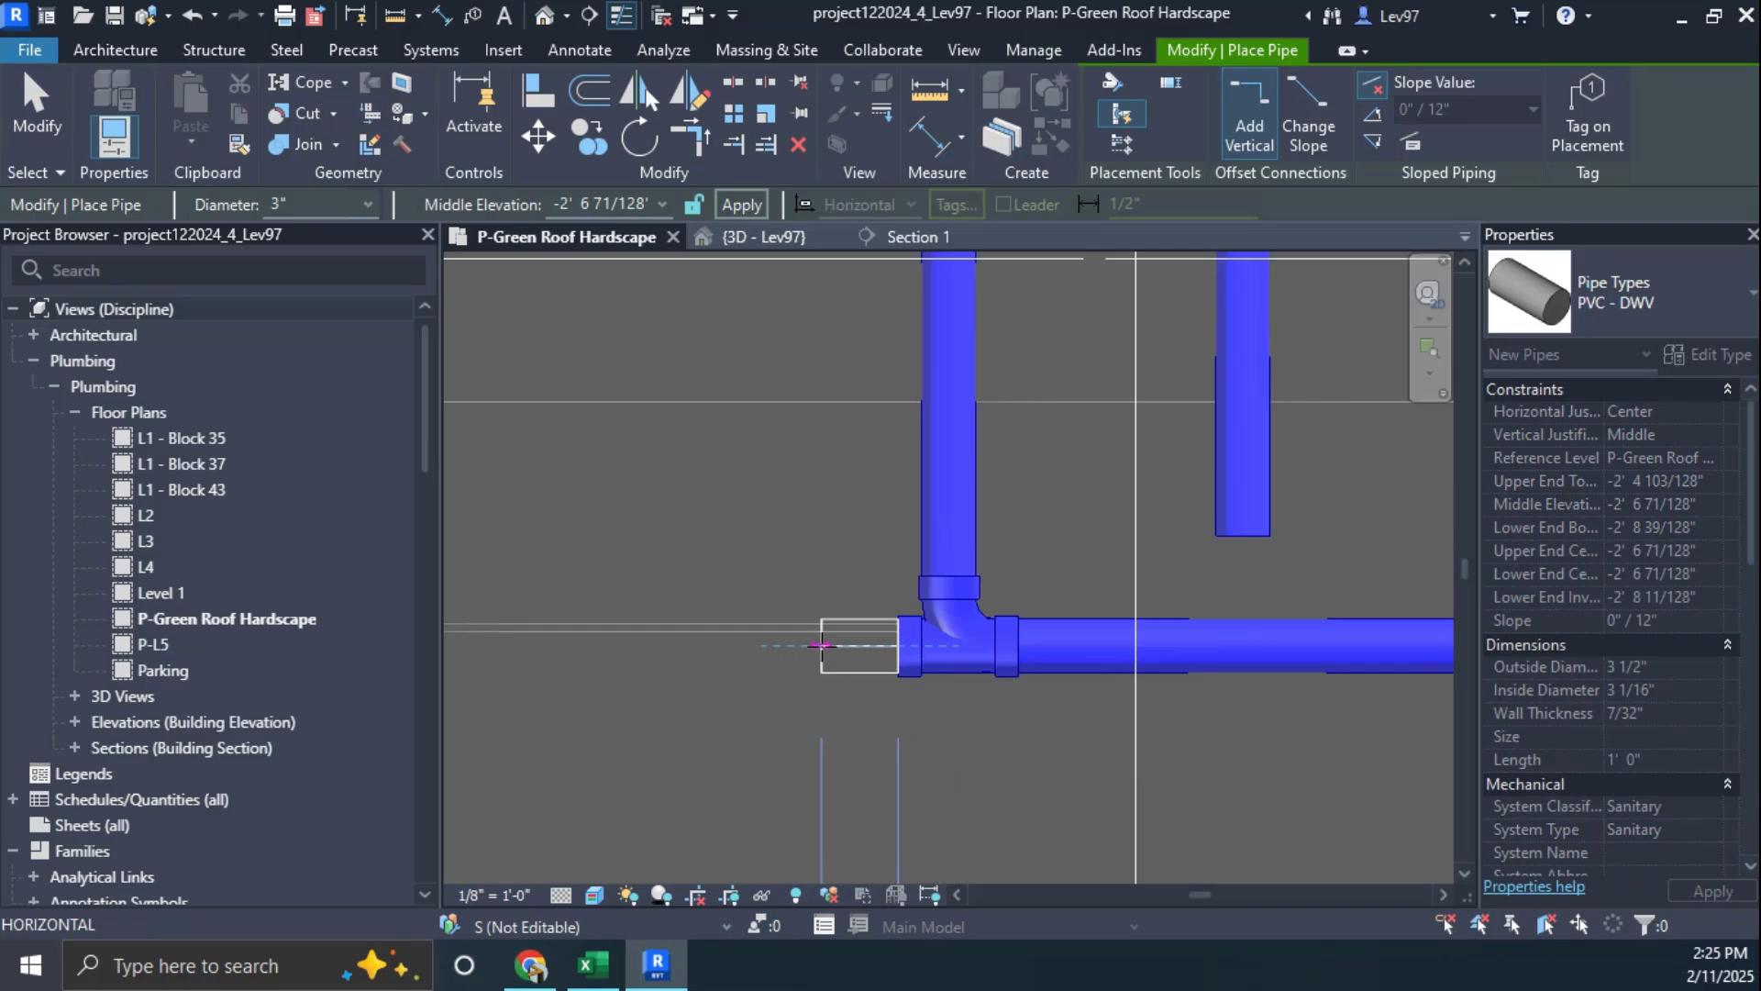
{"action": "left_click", "coordinate": [821, 645]}
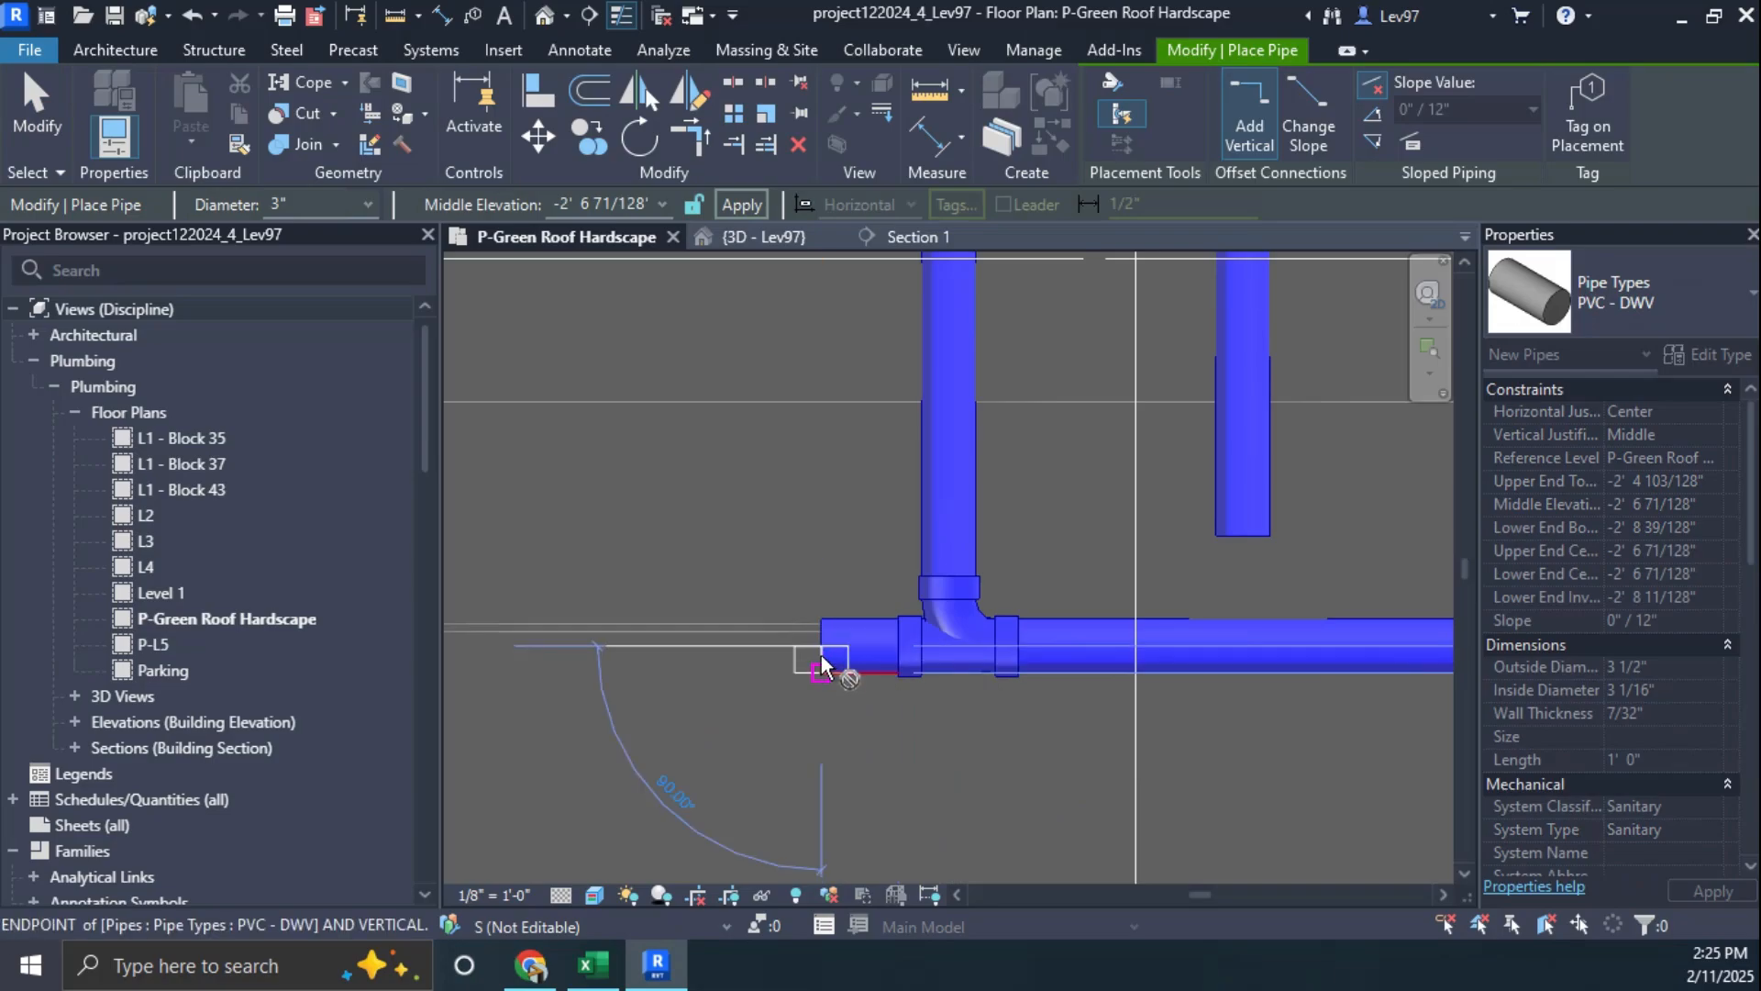
{"action": "left_click", "coordinate": [730, 646]}
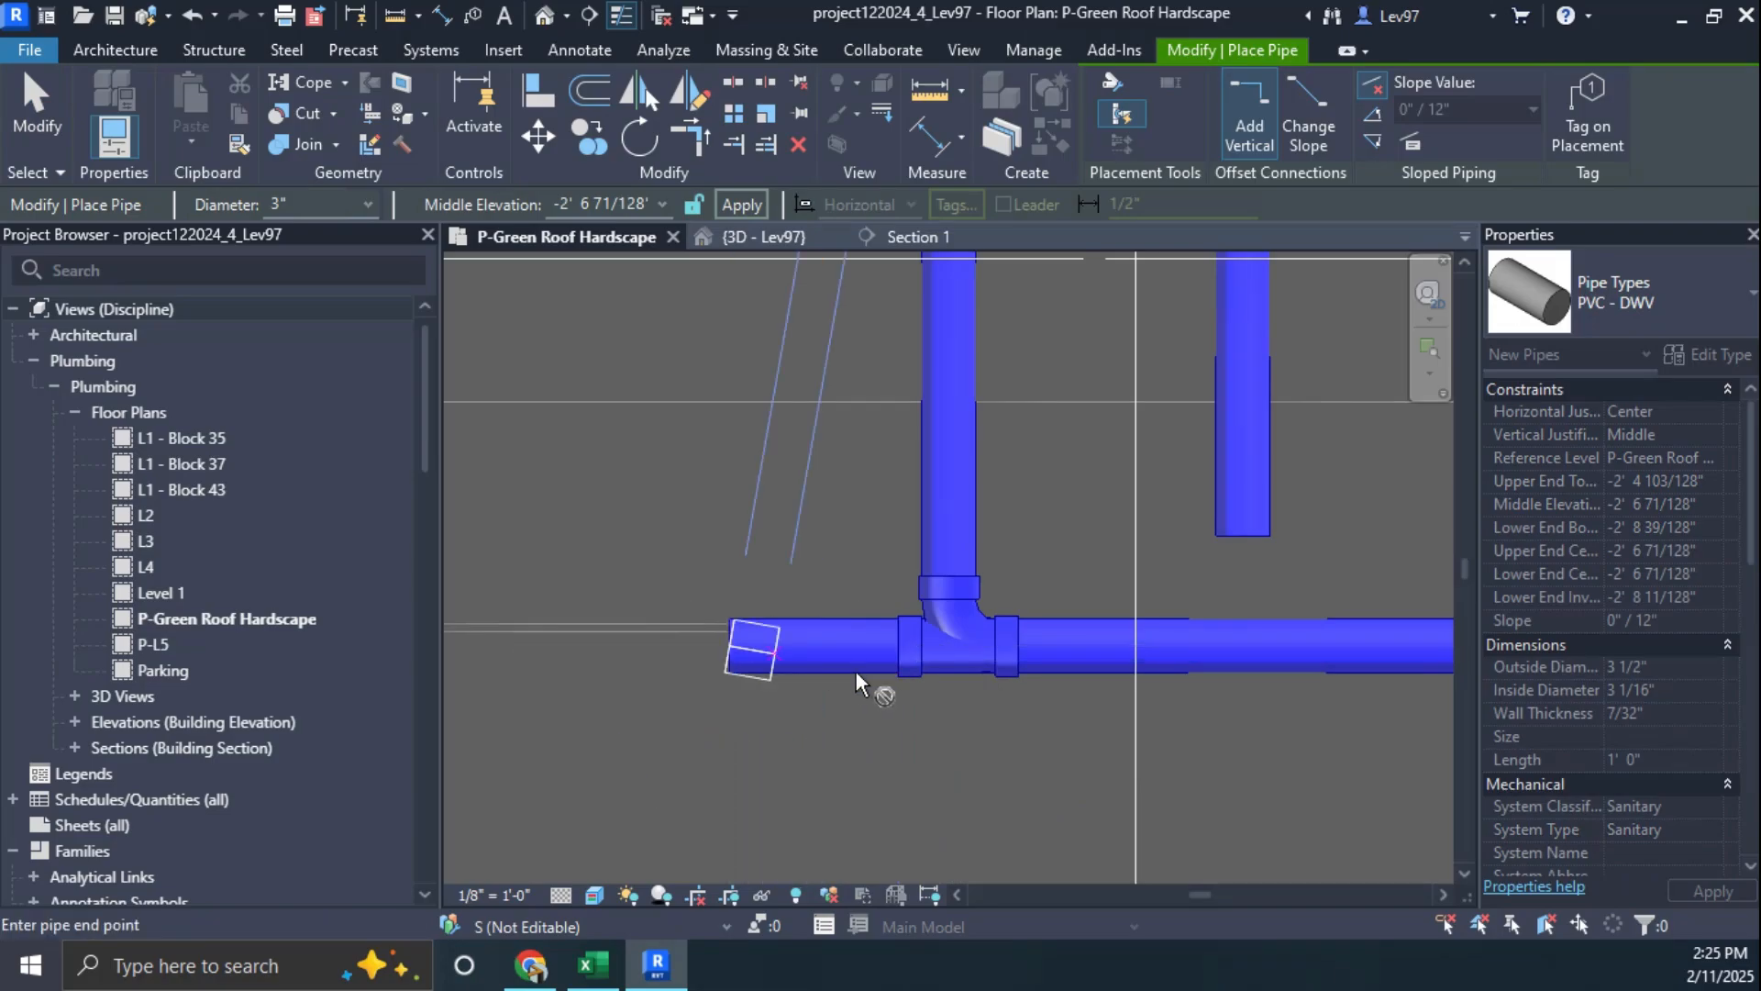
{"action": "key", "text": "Escape"}
{"action": "key", "text": "Escape"}
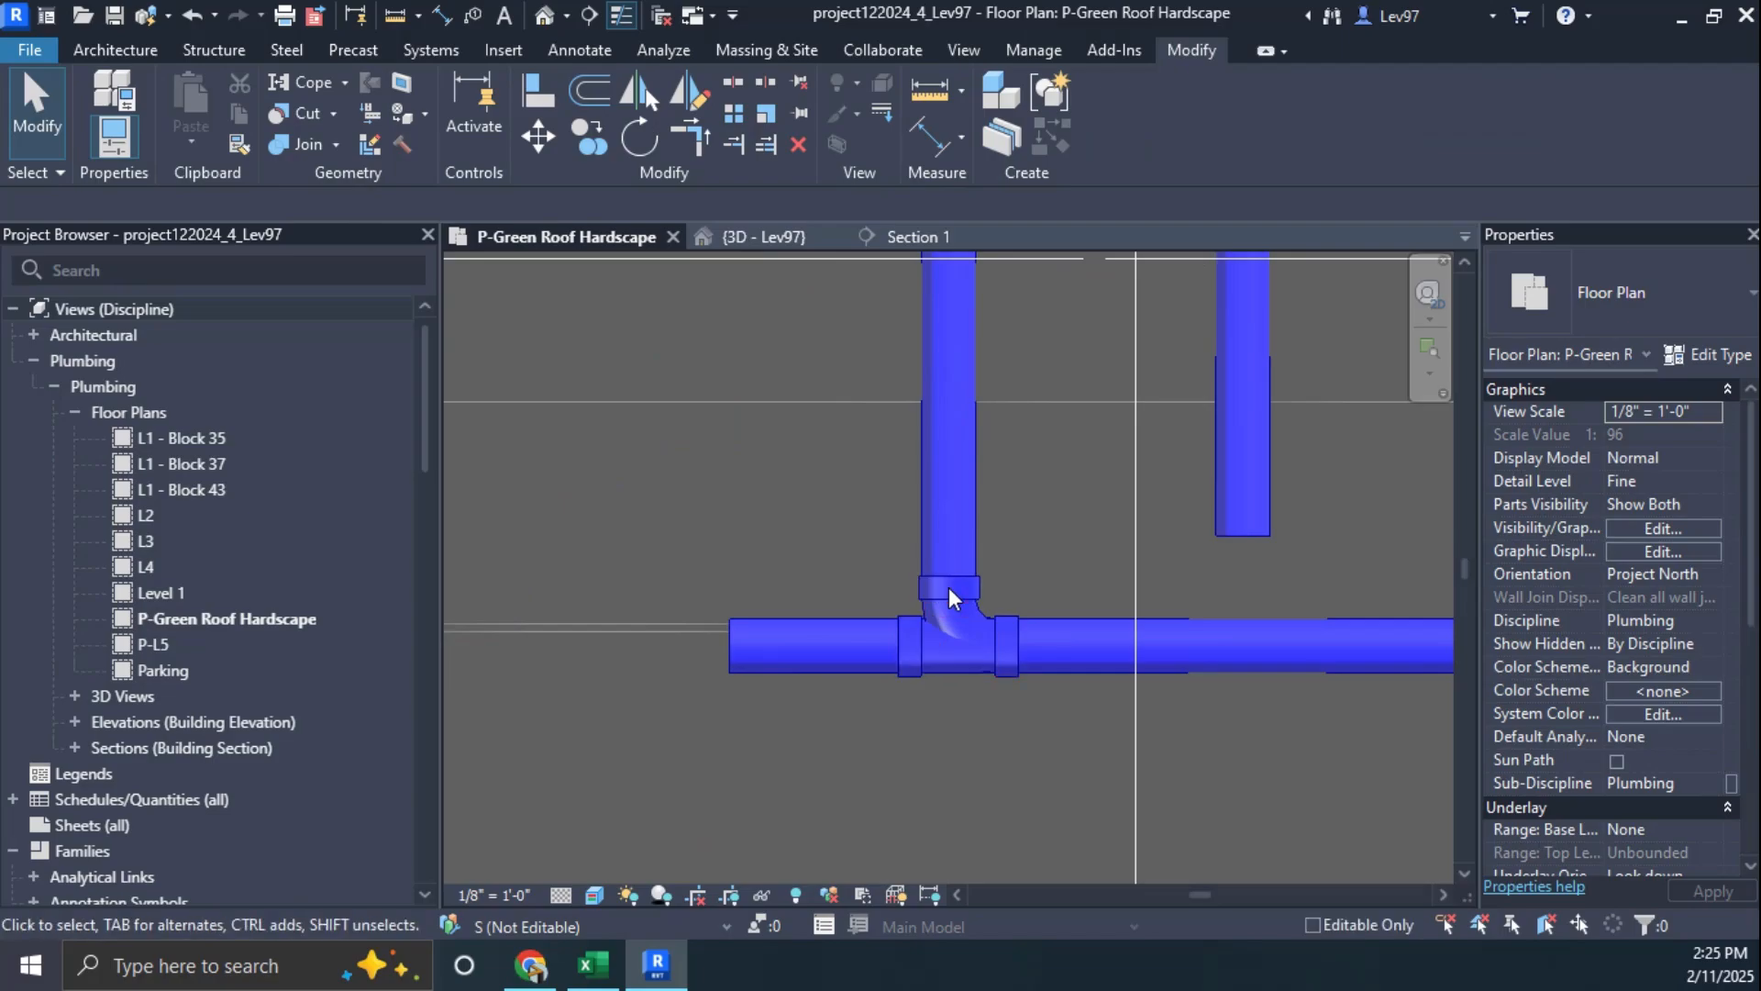
Step: Change the sanitary tee's type to R2020_NoTicks_Wye Combination with 8th Bend - PVC - Sch 40 - DWV, Standard
{"action": "left_click", "coordinate": [945, 598]}
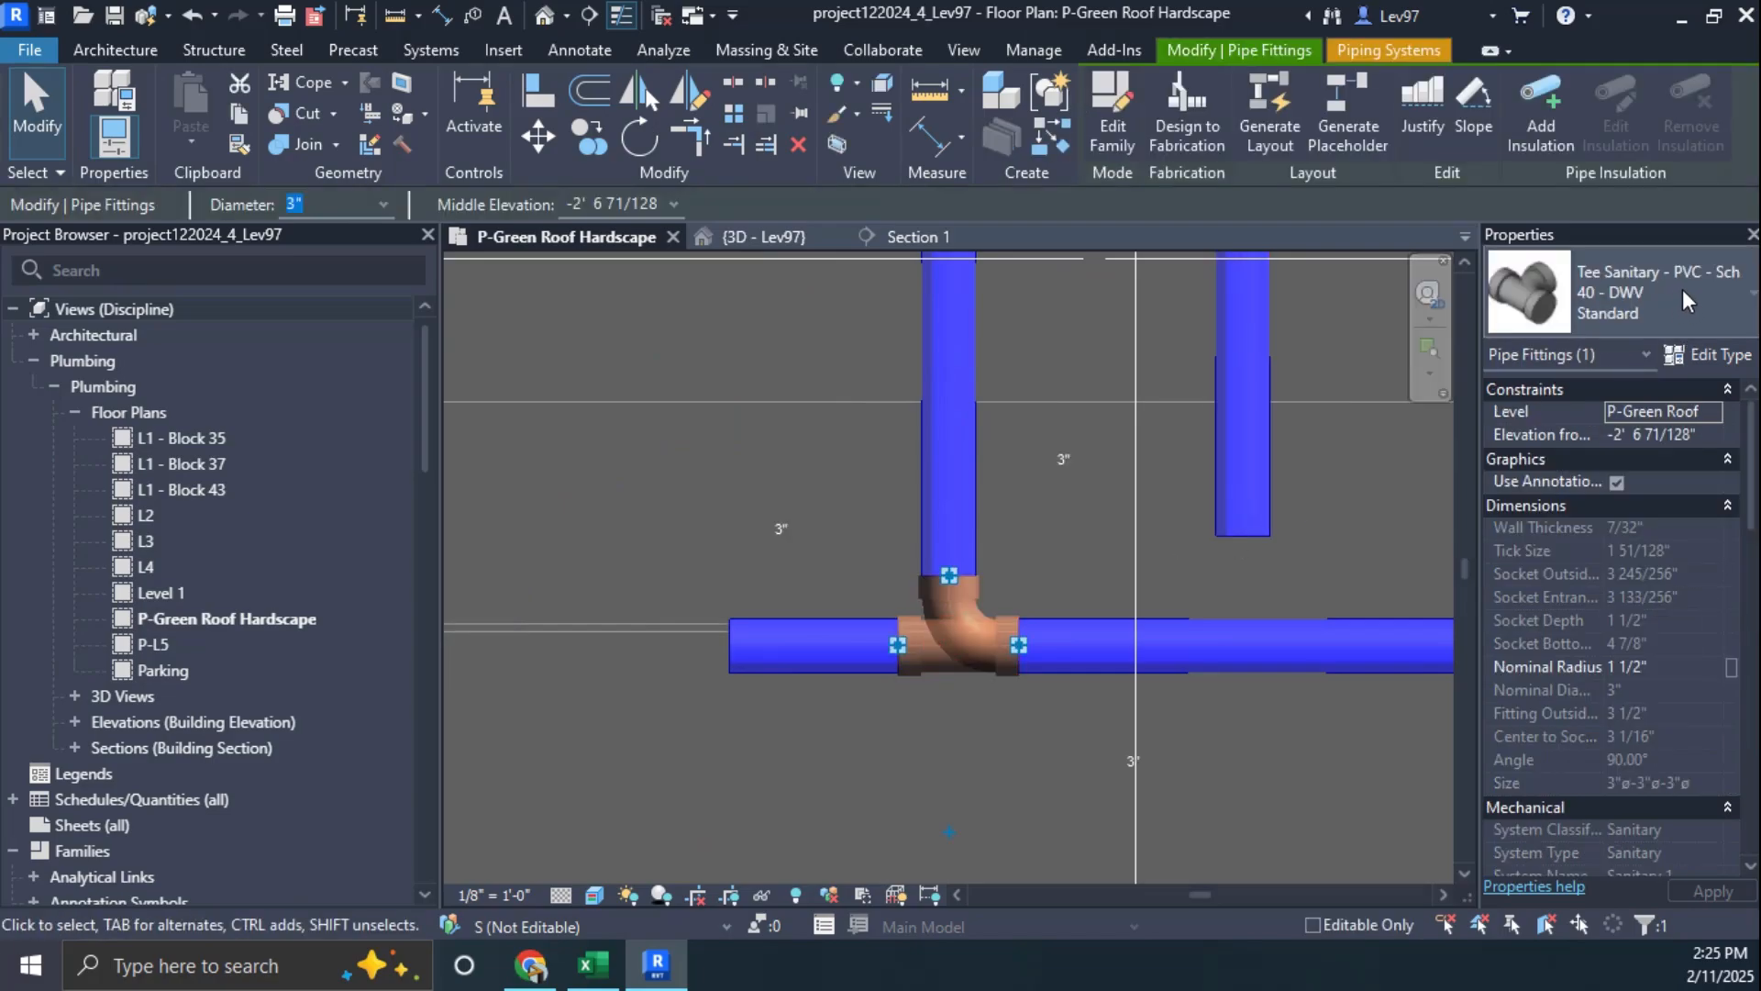
{"action": "left_click", "coordinate": [1682, 291]}
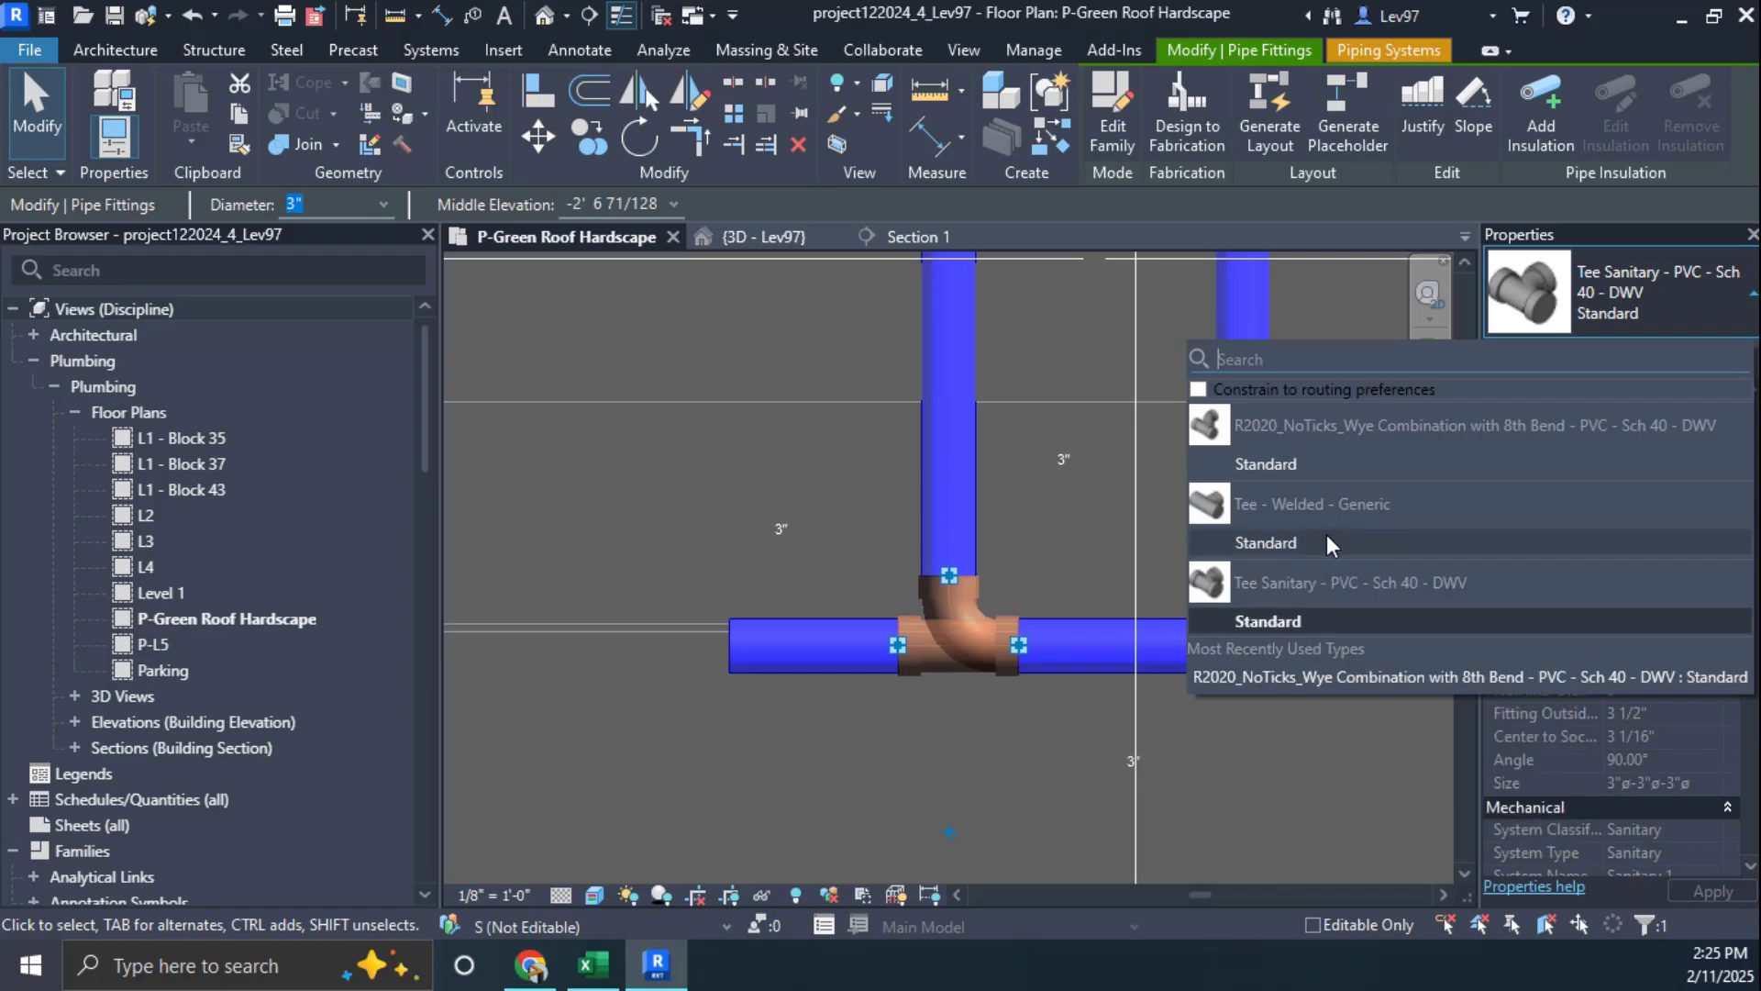
{"action": "left_click", "coordinate": [786, 509]}
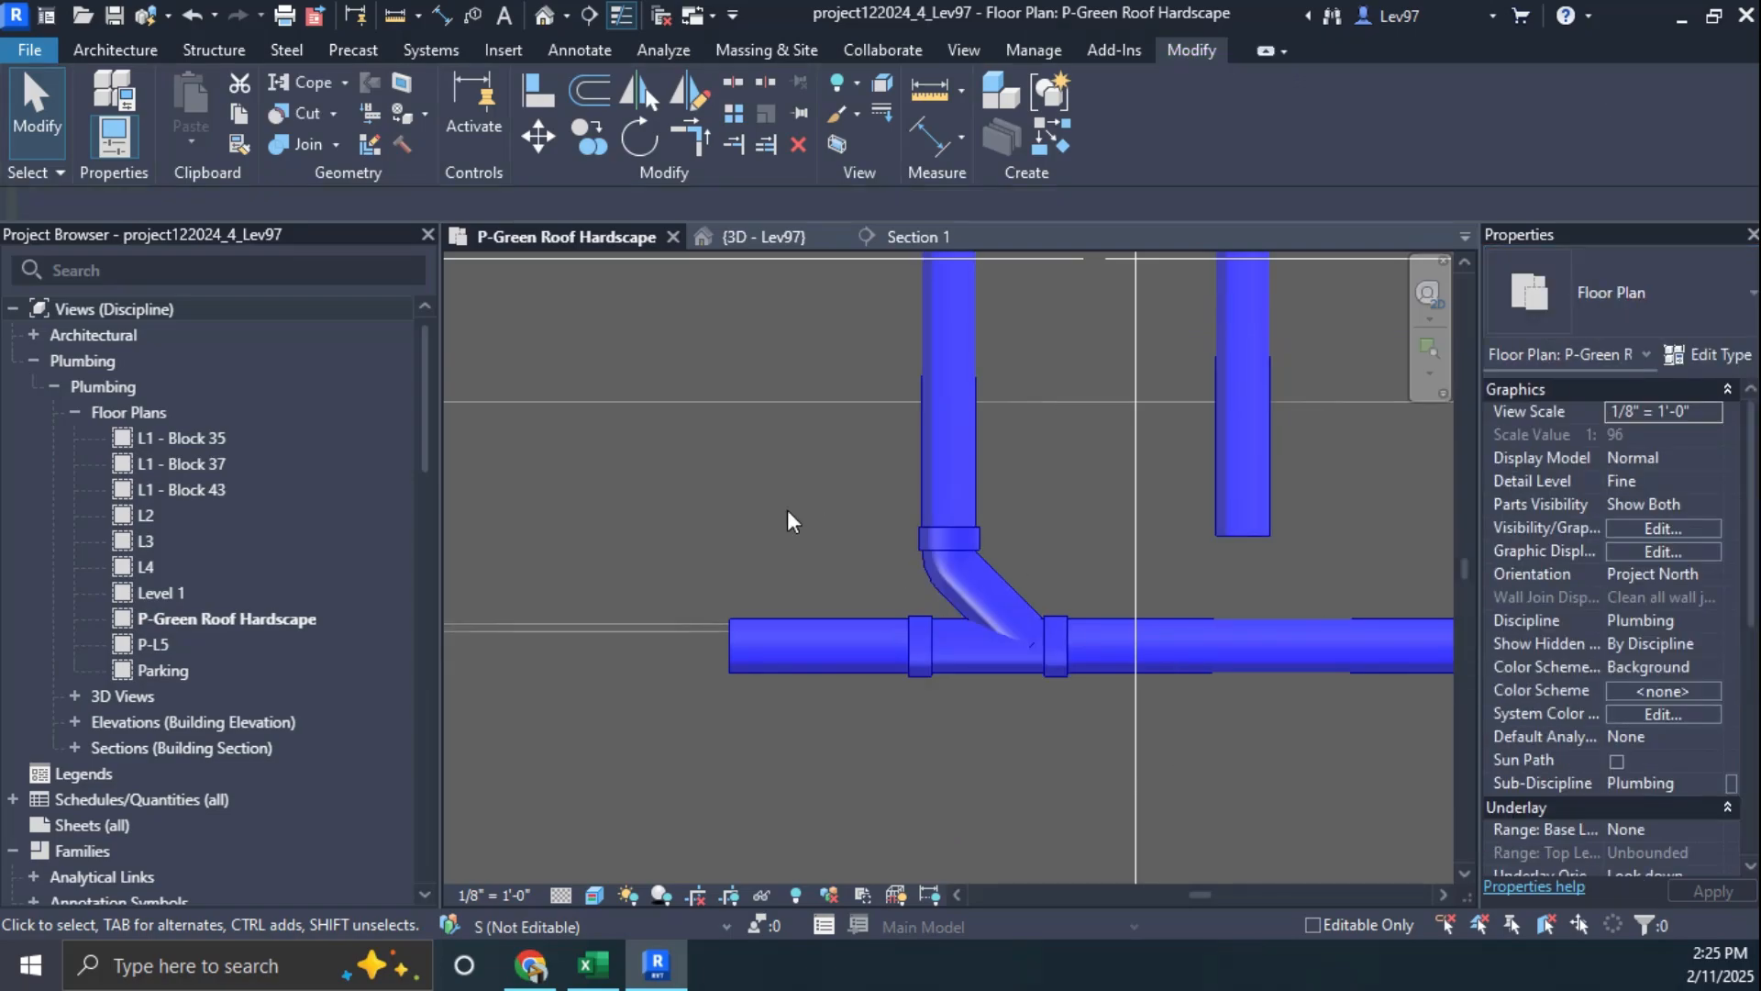
{"action": "middle_click_drag", "start_coordinate": [1150, 545], "coordinate": [1007, 595]}
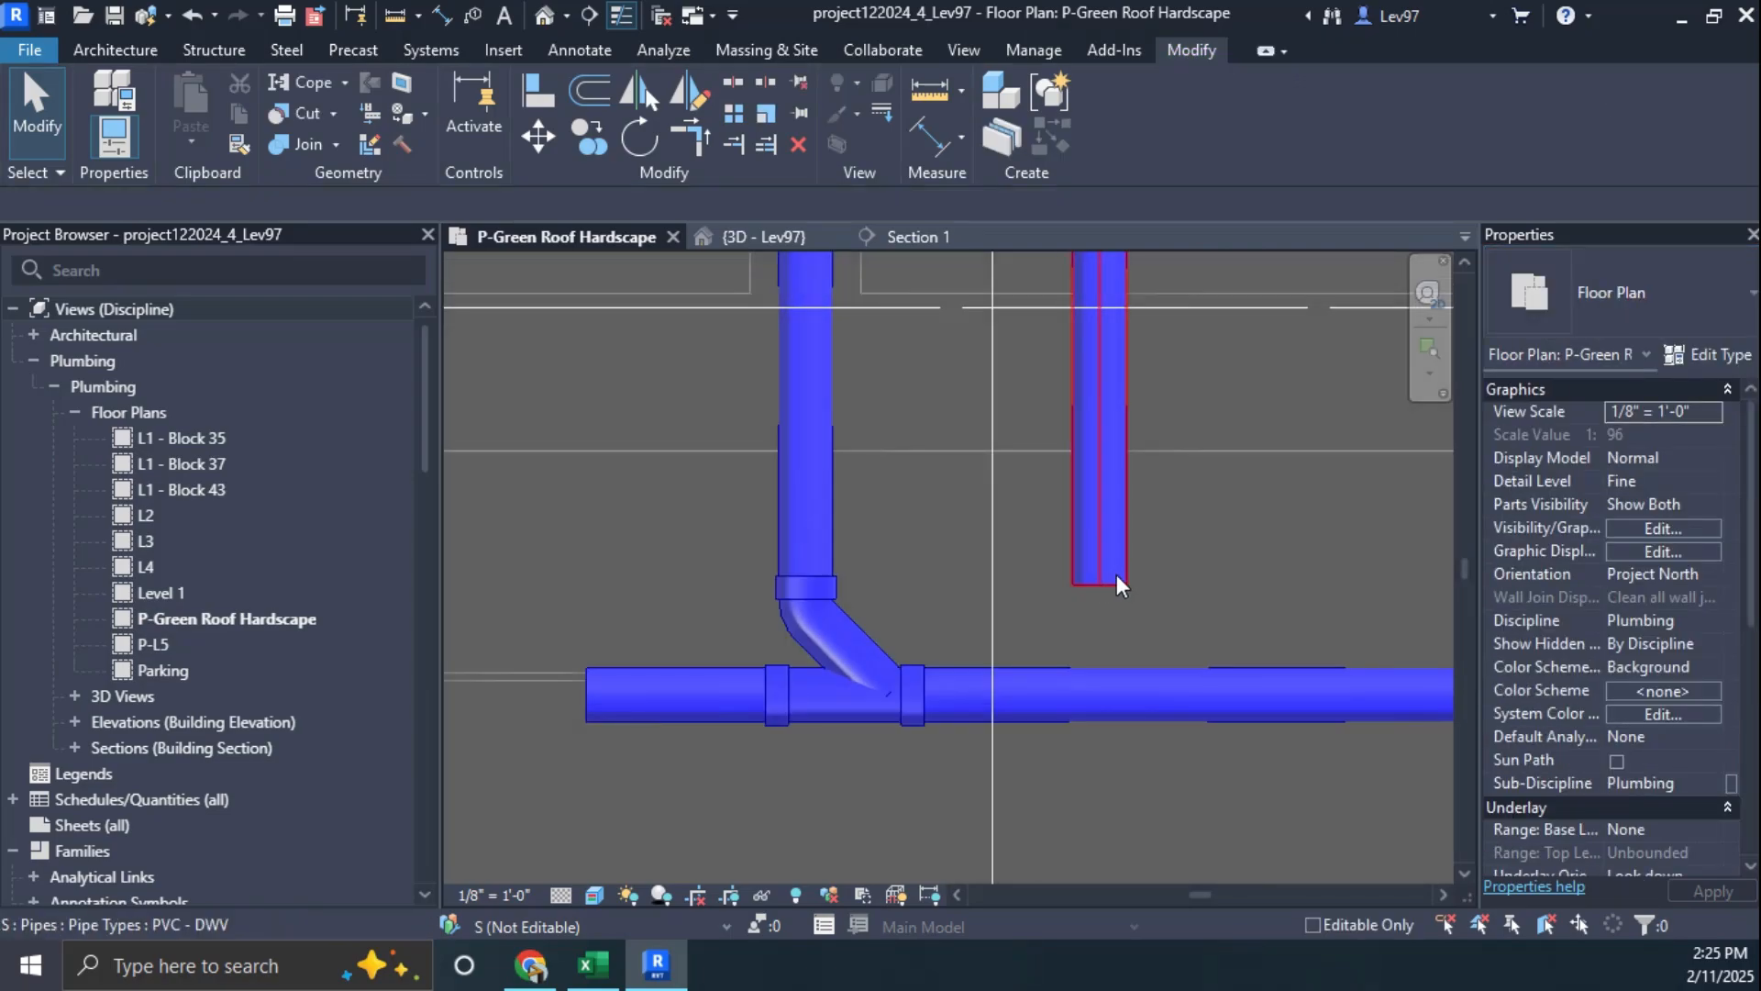
{"action": "left_click", "coordinate": [1114, 581]}
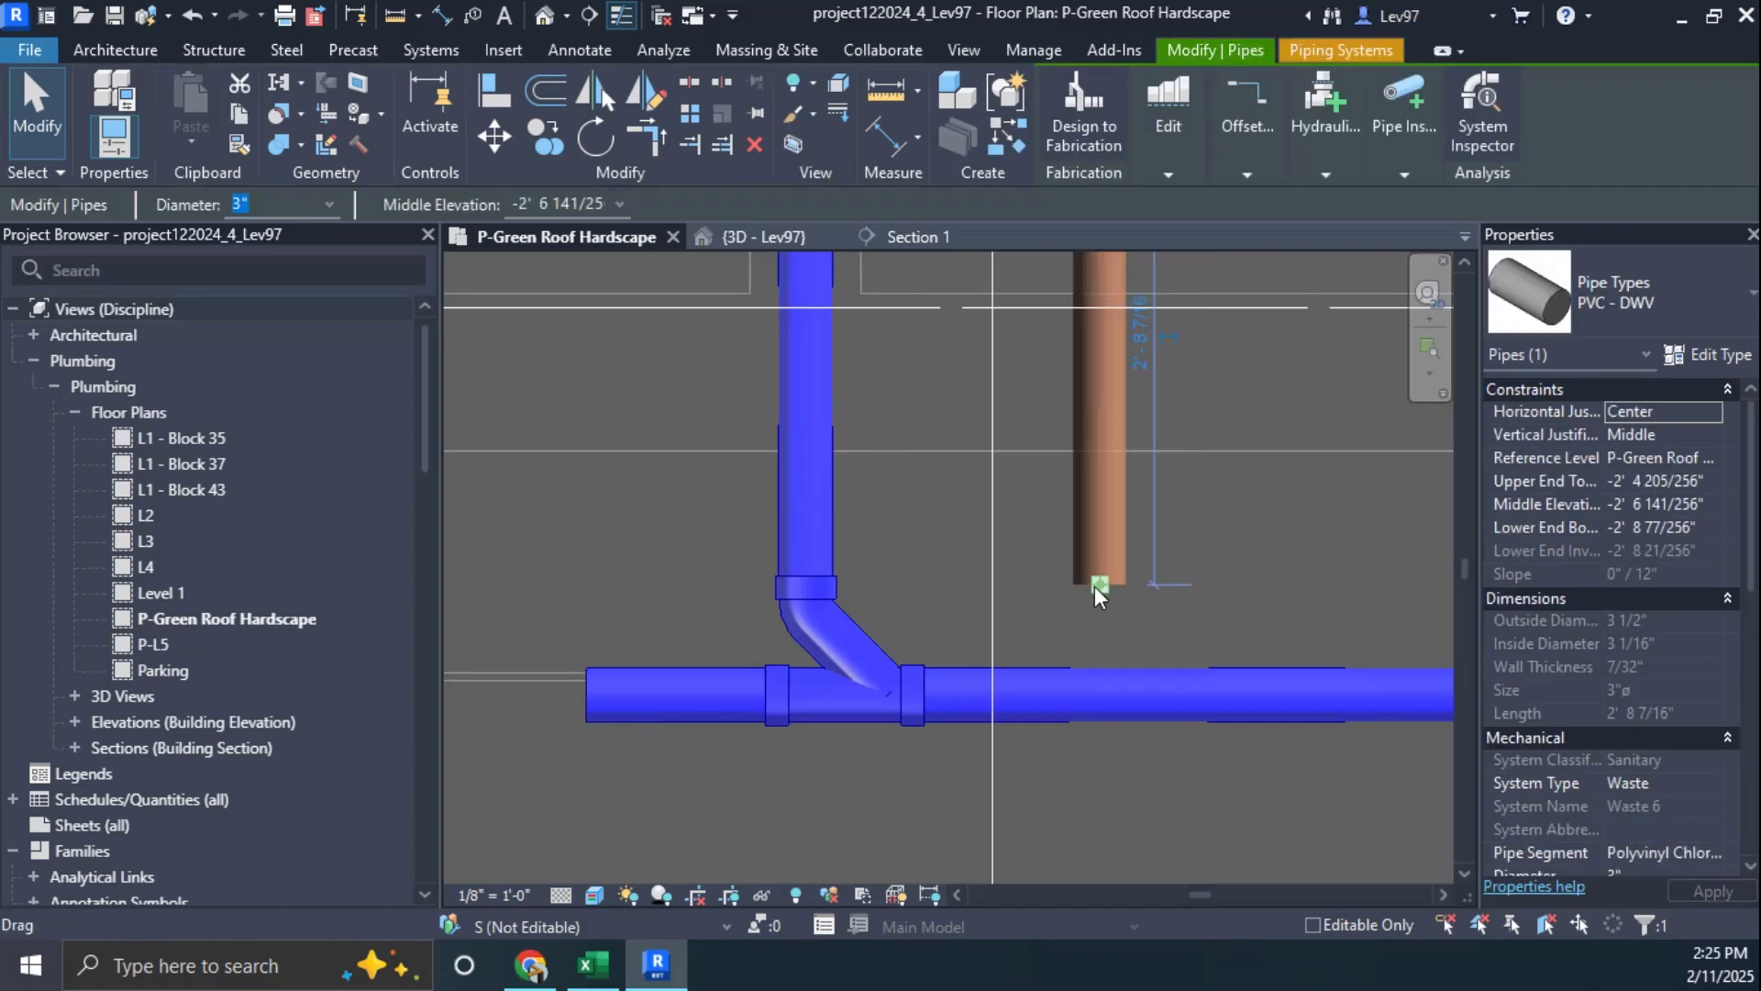
{"action": "right_click", "coordinate": [1102, 585]}
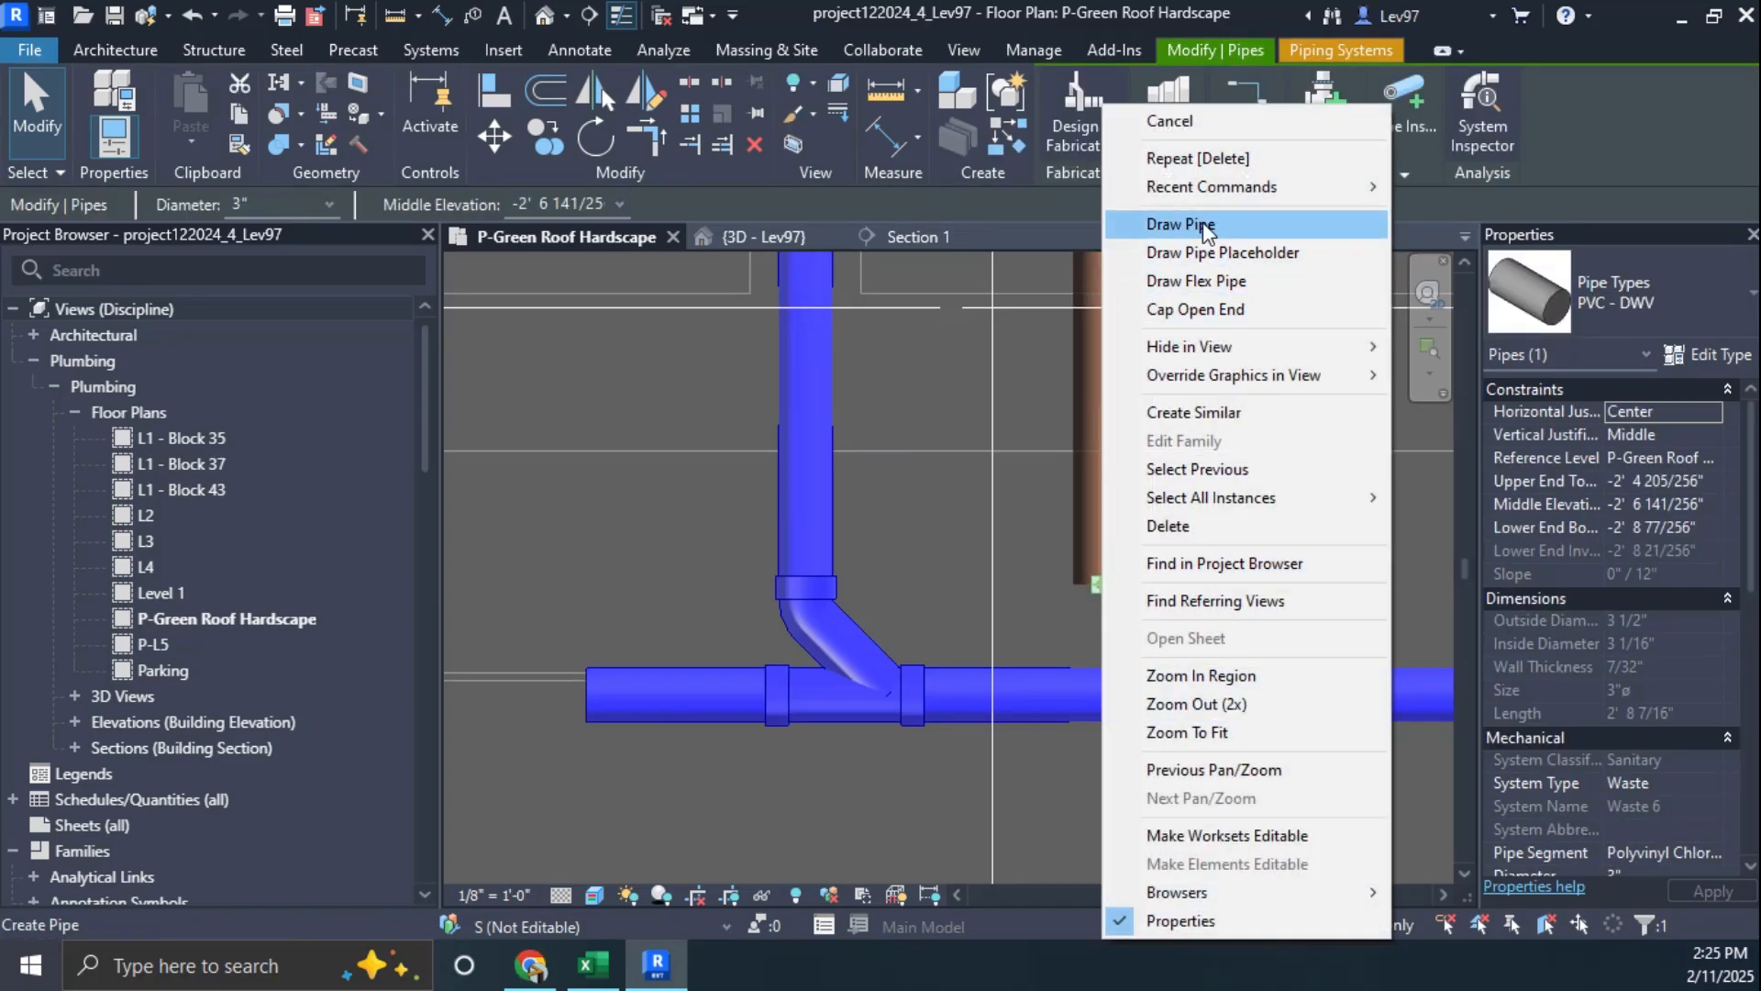
{"action": "left_click", "coordinate": [1147, 223]}
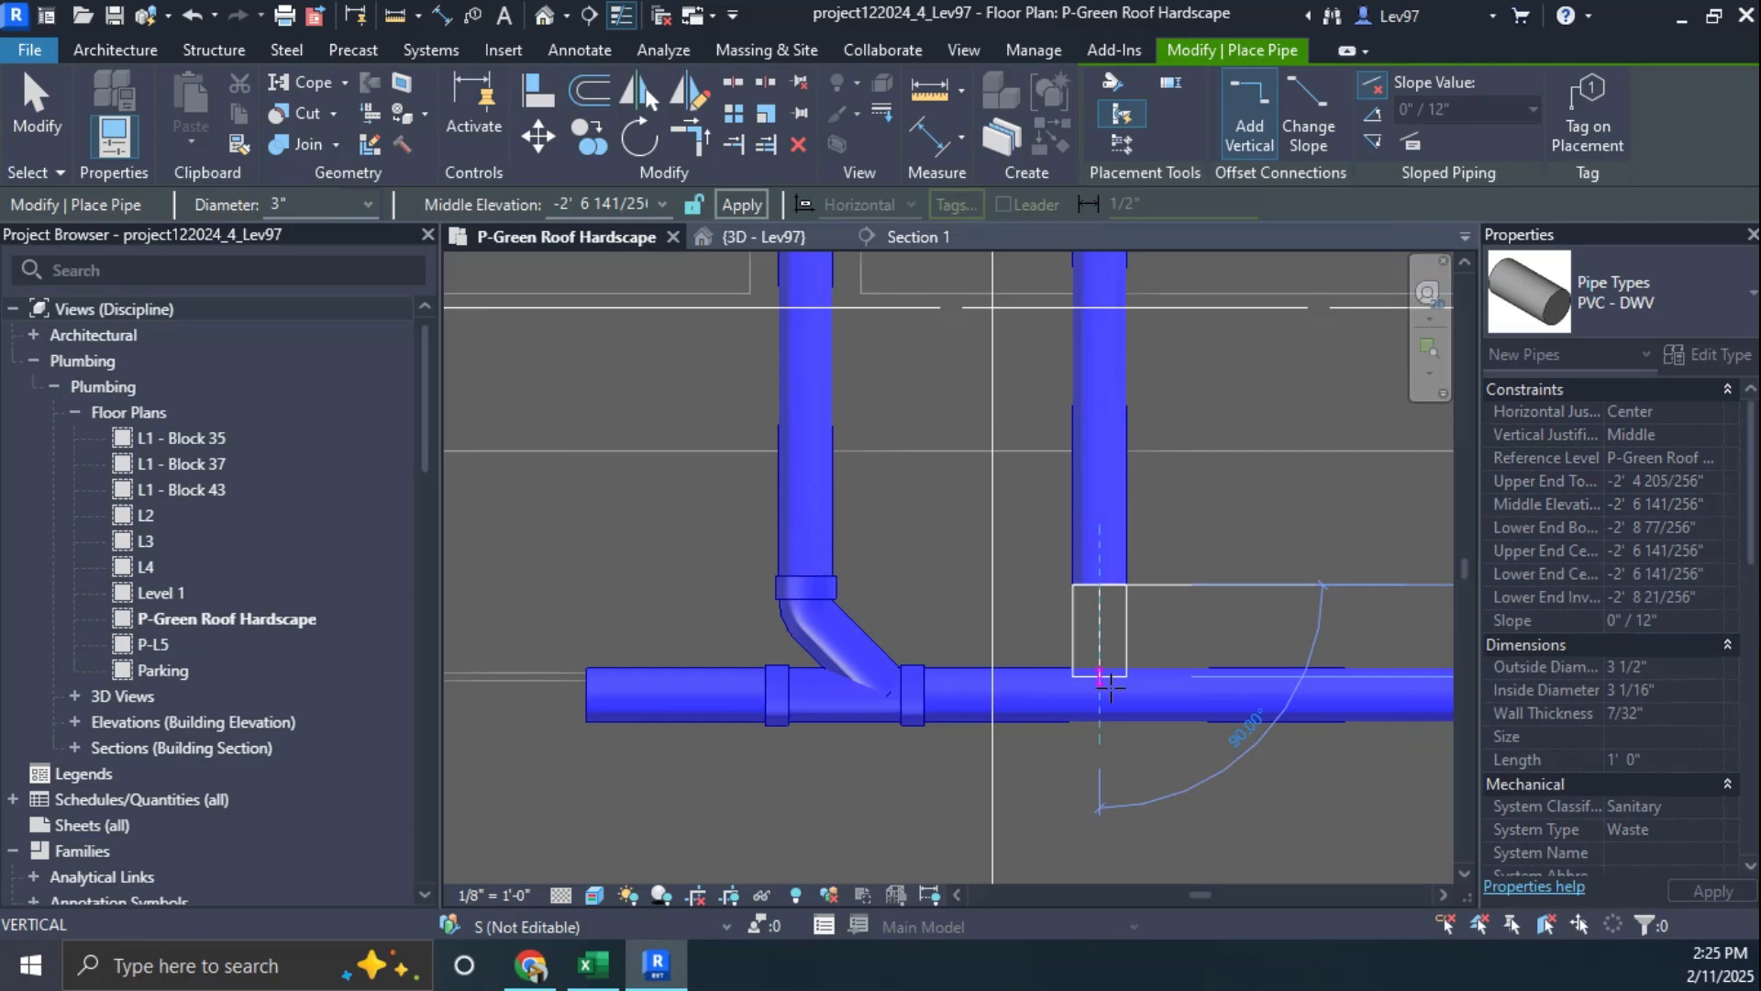
{"action": "key", "text": "Escape"}
{"action": "key", "text": "Escape"}
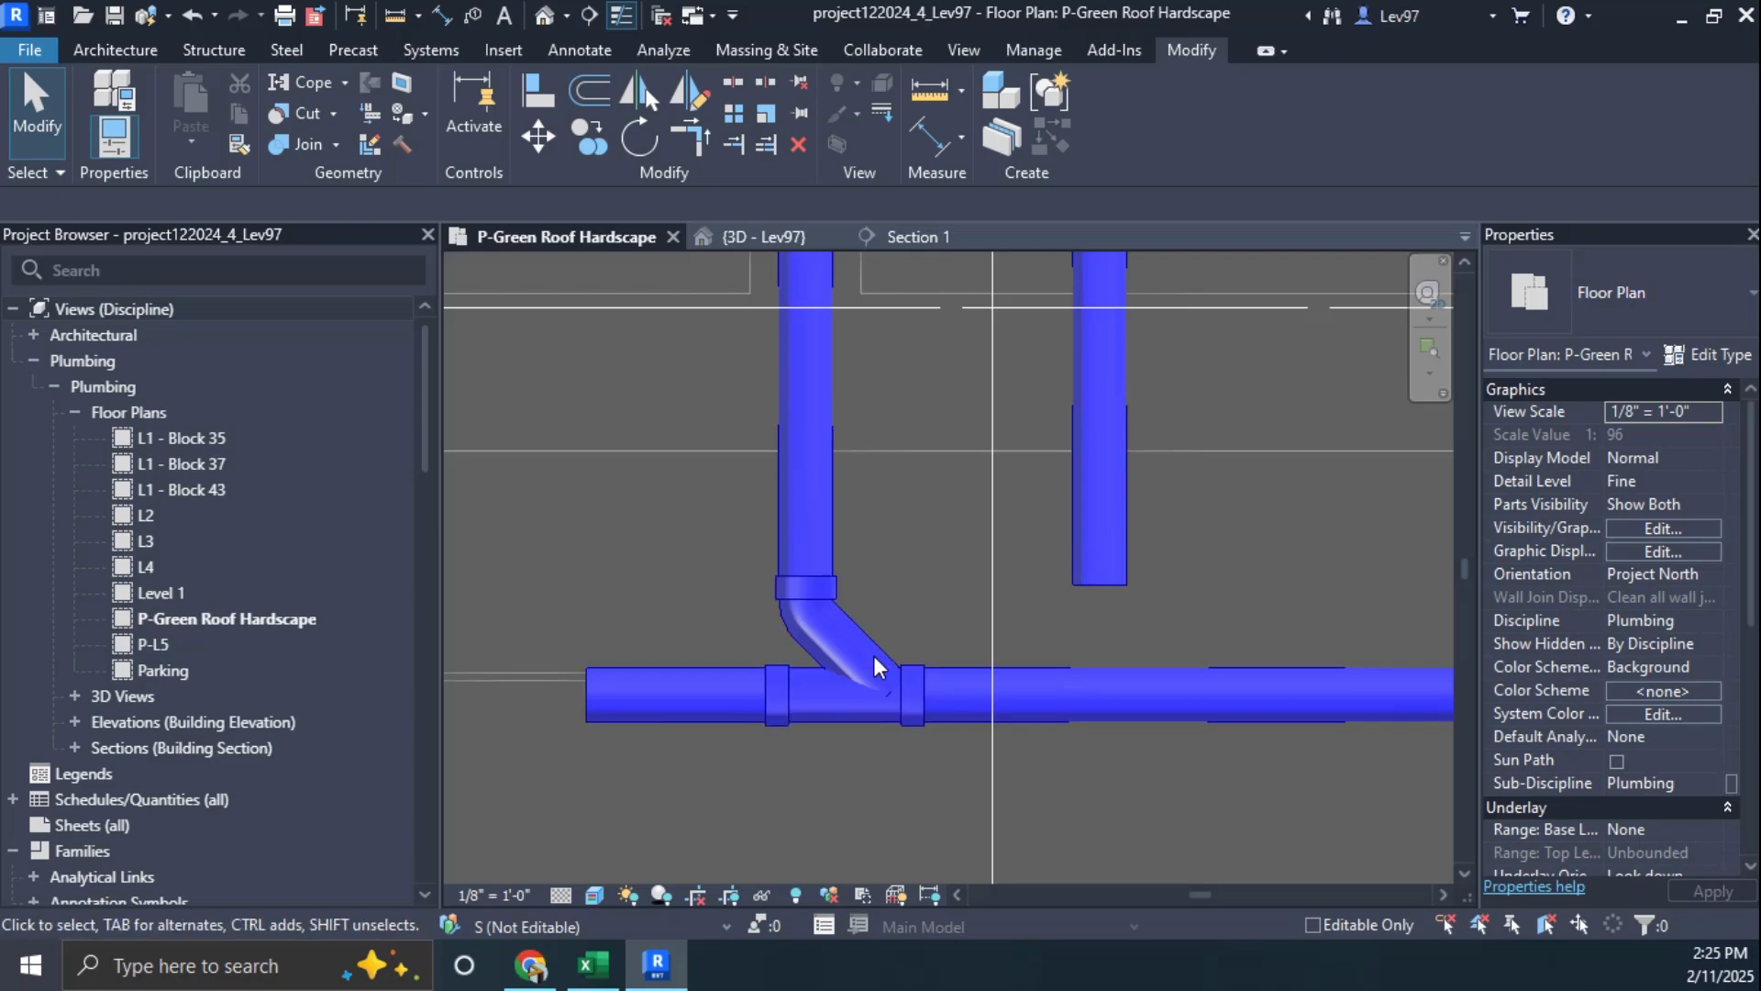
Step: Review the junction fitting in the routing preferences of the PVC - DWV pipe type, leaving the settings unedited
{"action": "left_click", "coordinate": [821, 496]}
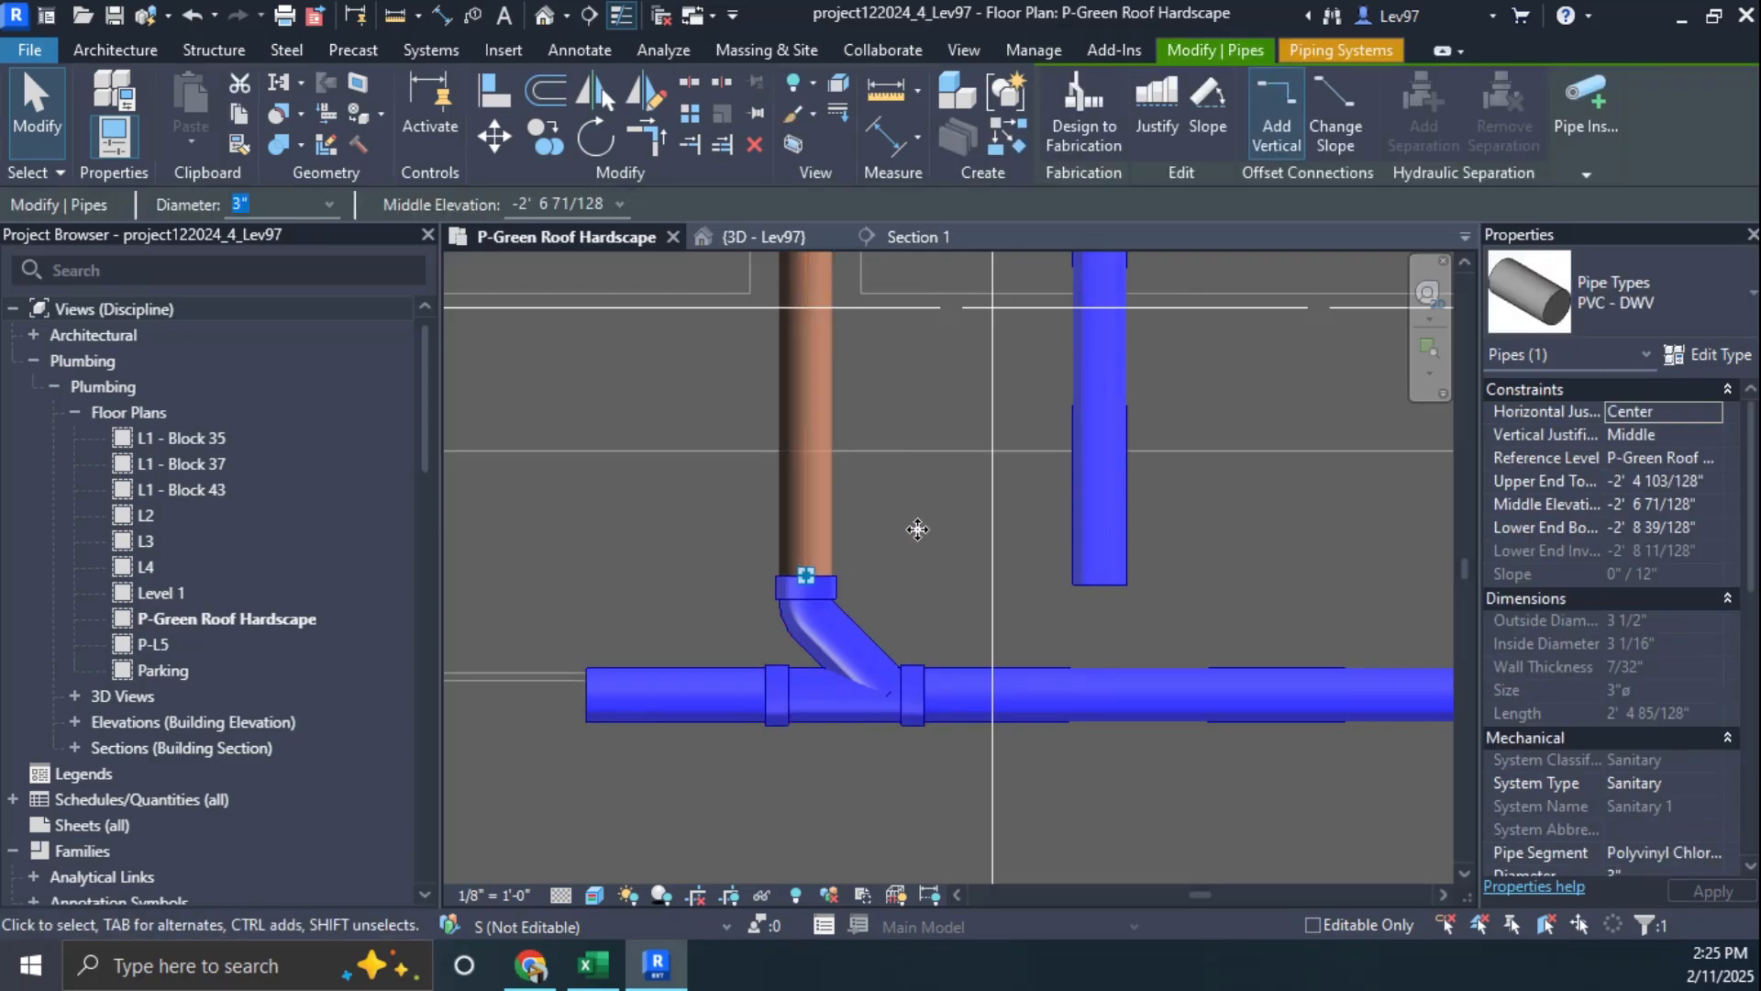
{"action": "left_click", "coordinate": [1718, 361]}
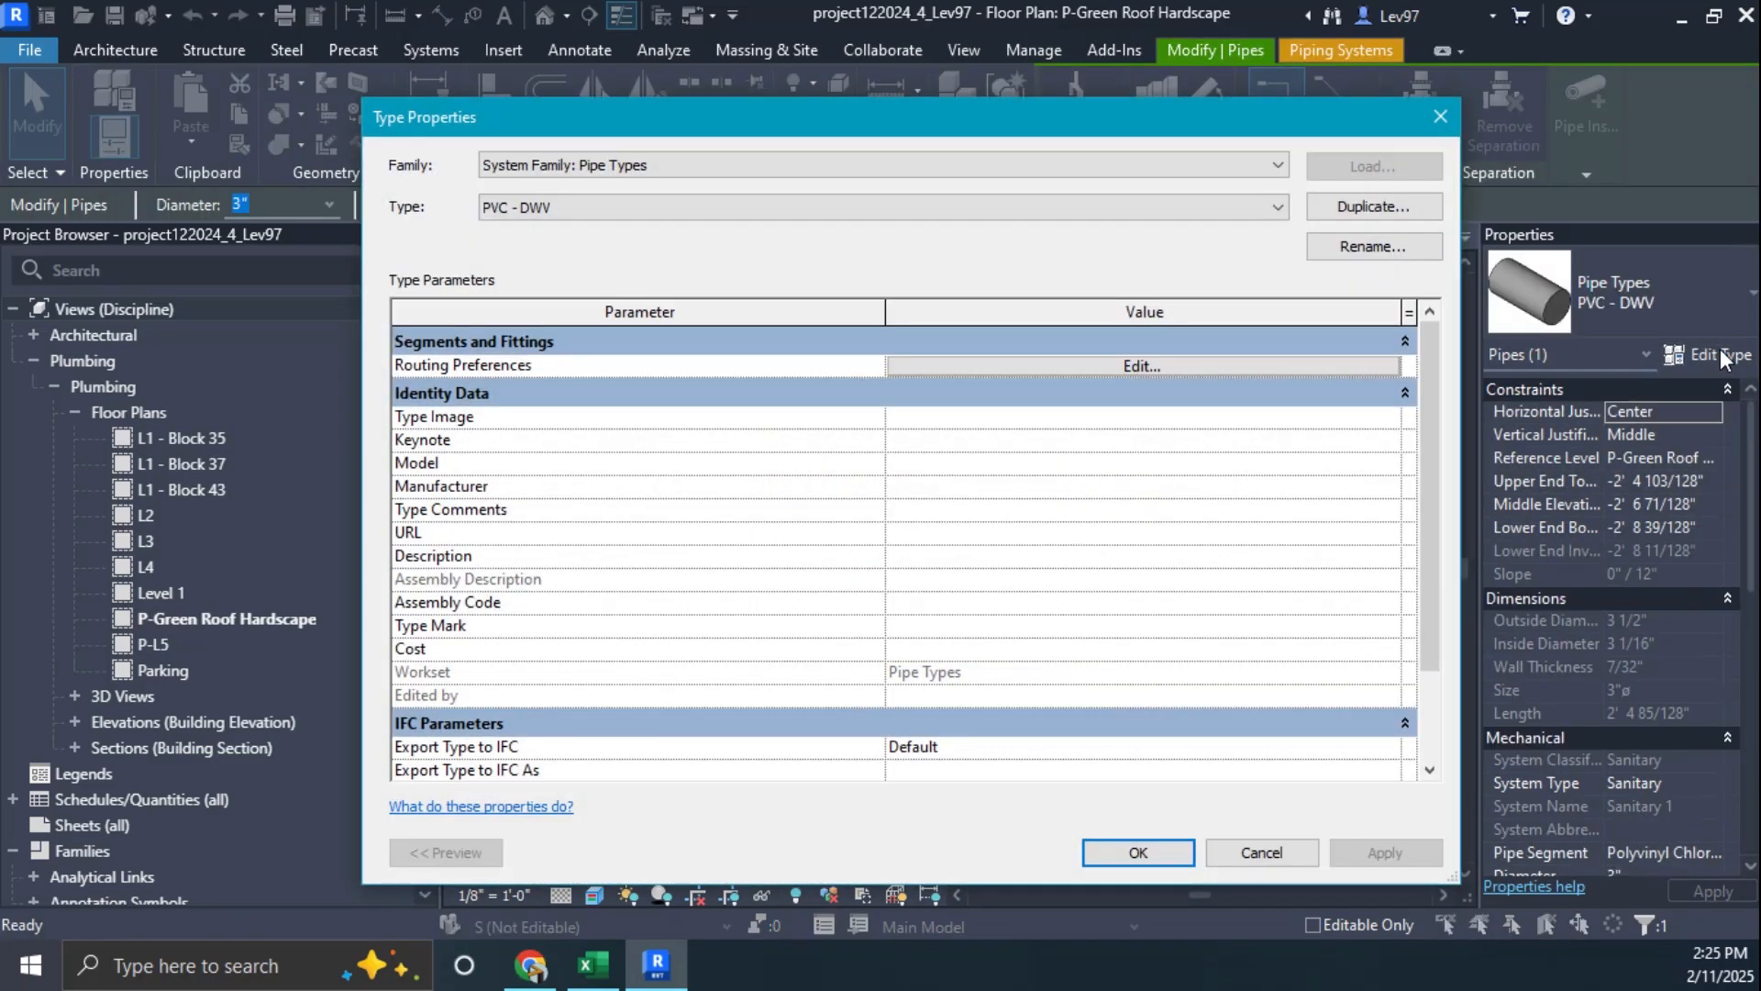
{"action": "left_click", "coordinate": [1151, 342]}
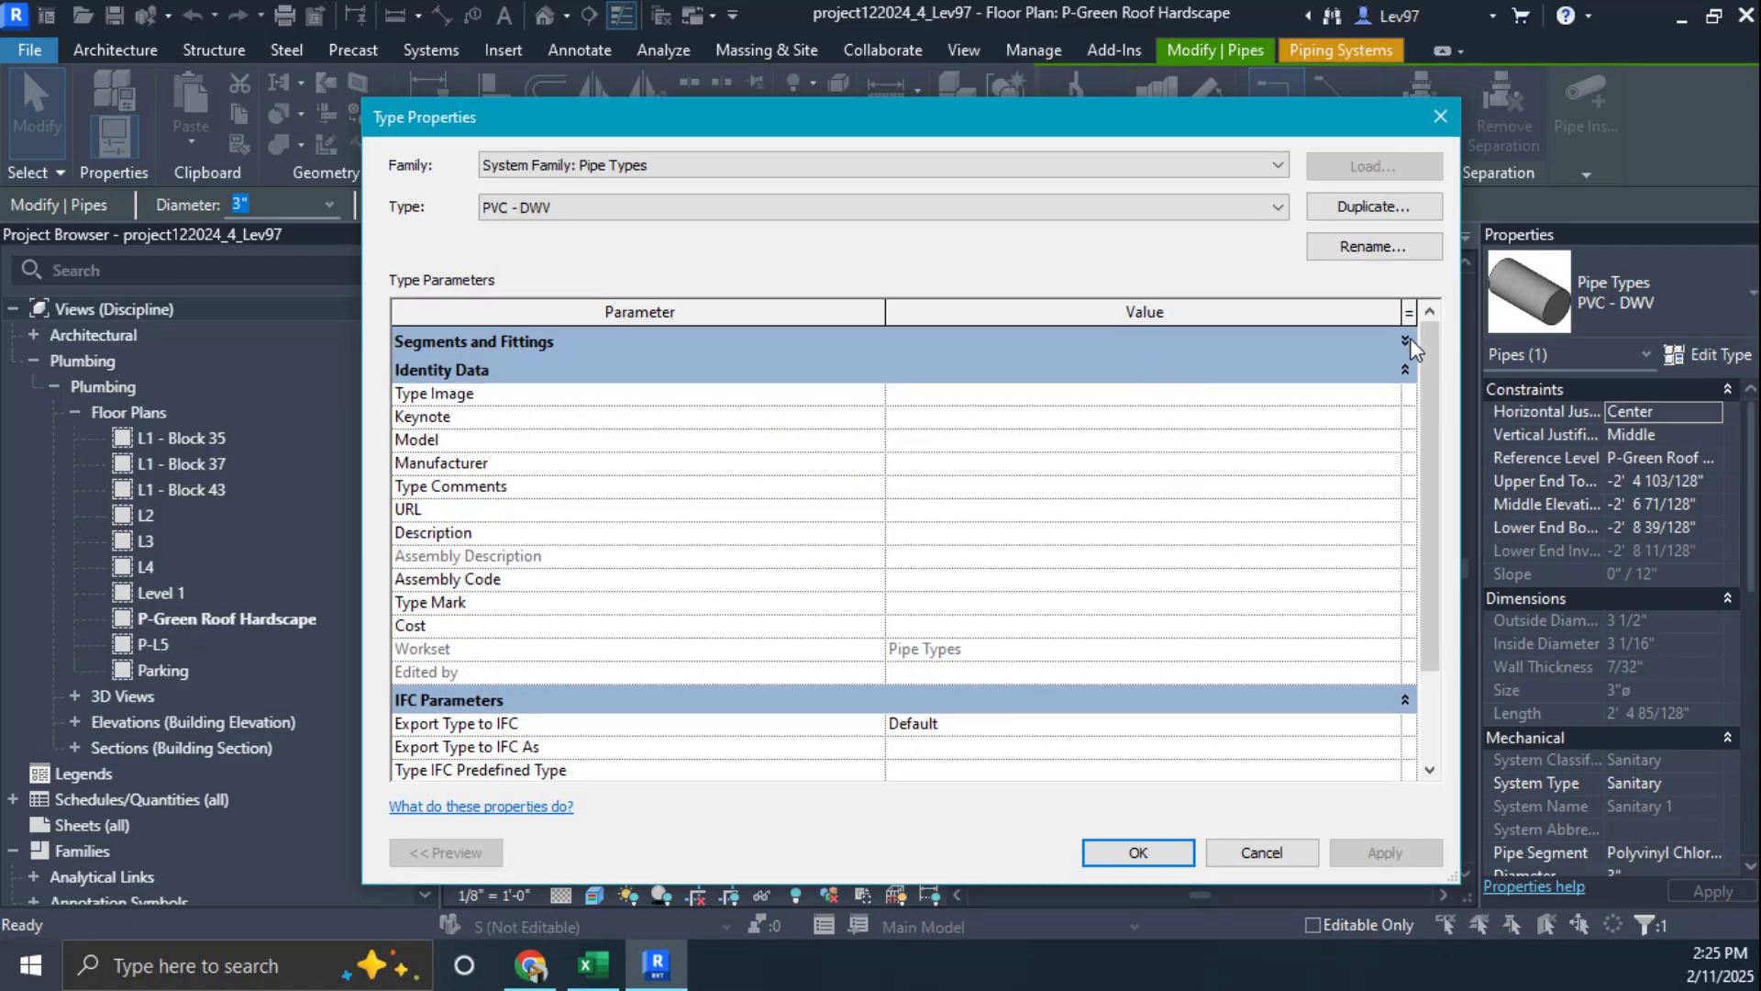
{"action": "left_click", "coordinate": [1407, 340]}
{"action": "left_click", "coordinate": [1163, 364]}
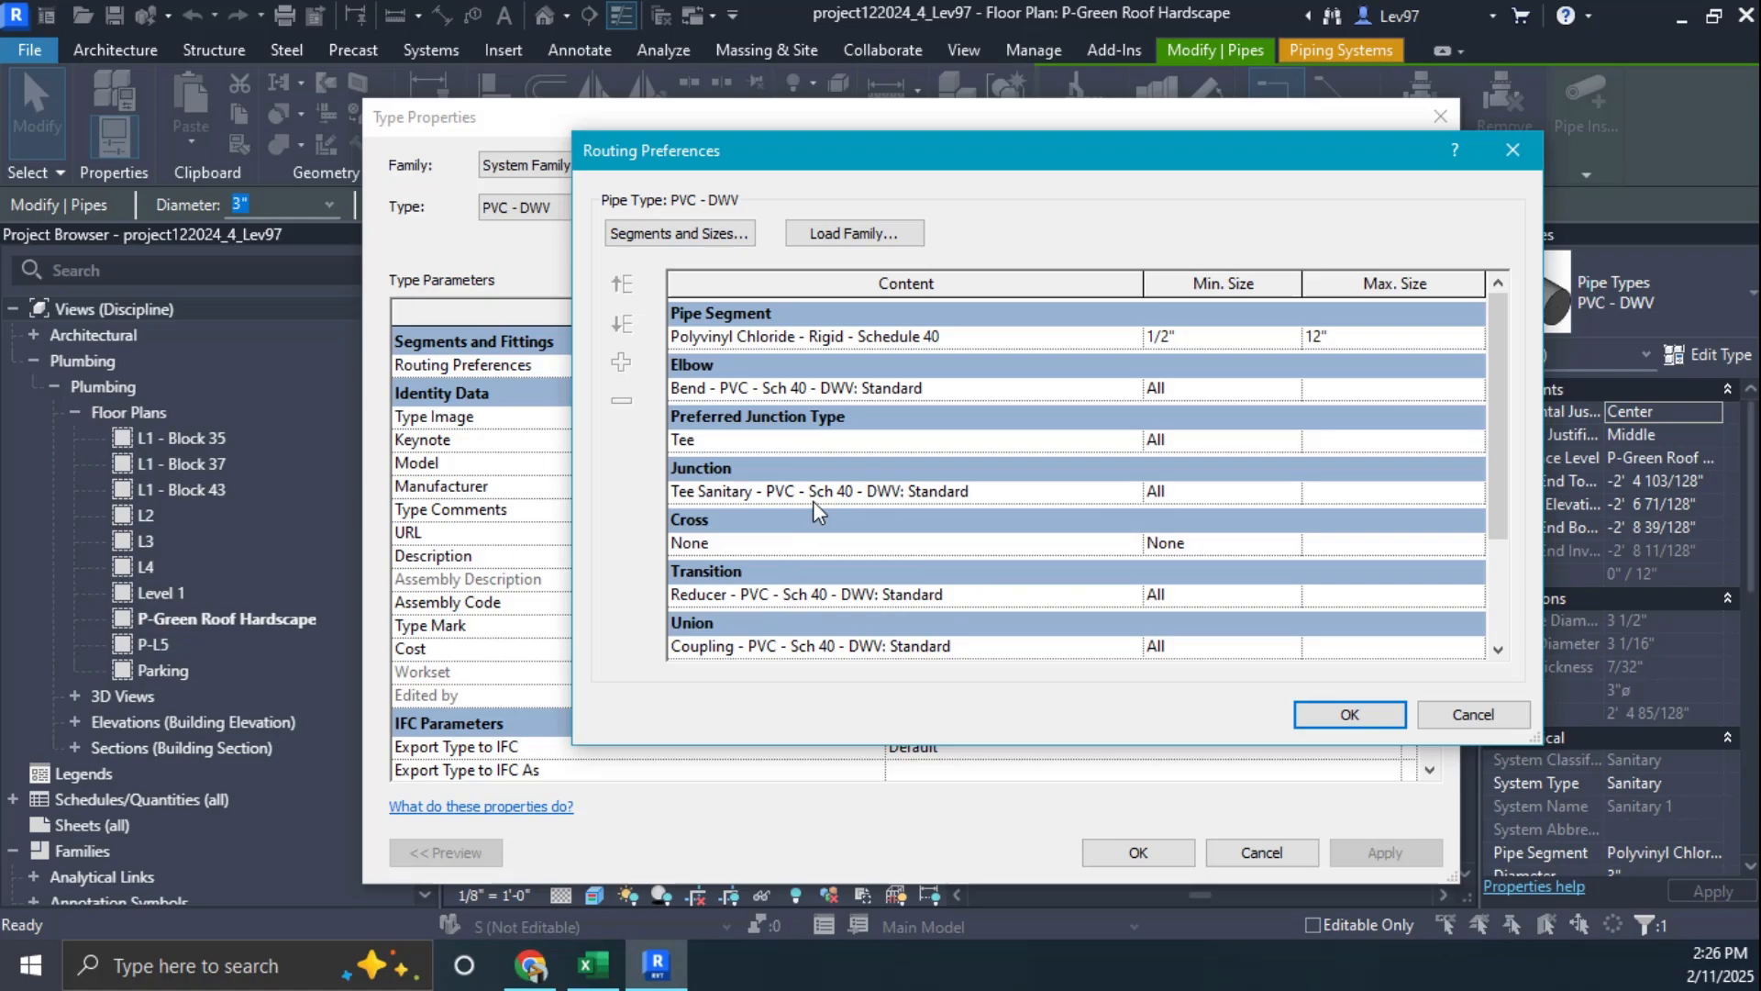
{"action": "left_click", "coordinate": [1472, 715]}
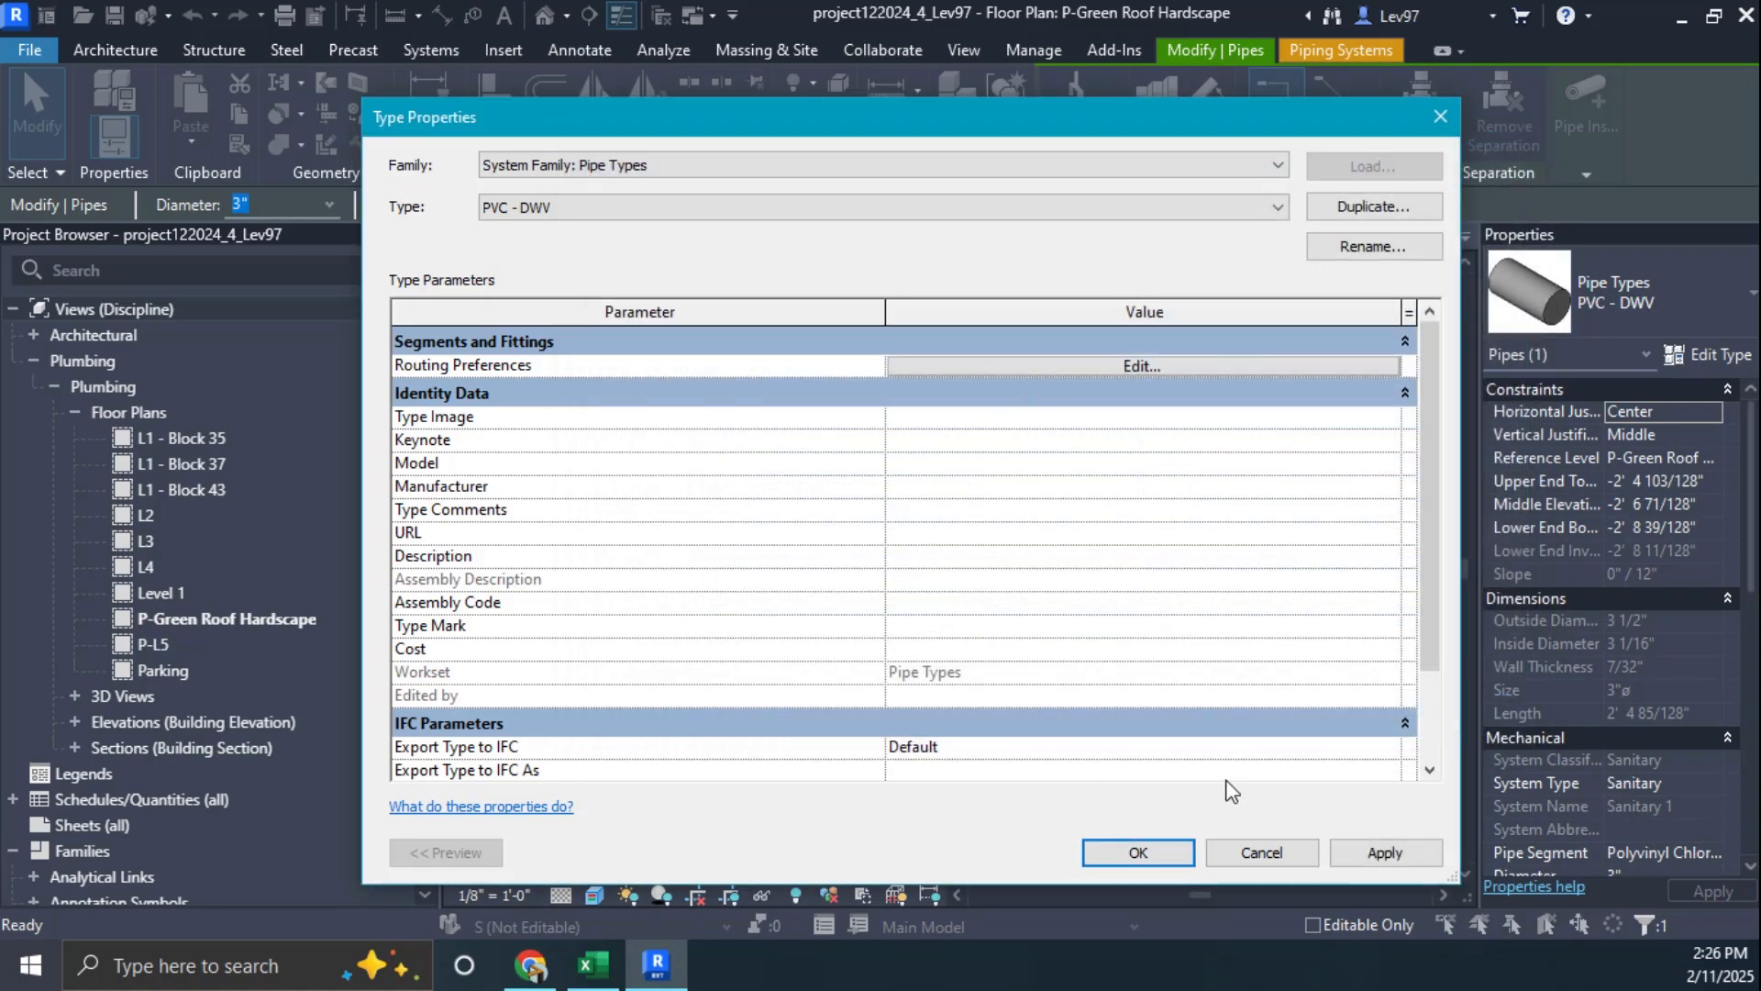
{"action": "left_click", "coordinate": [1267, 858]}
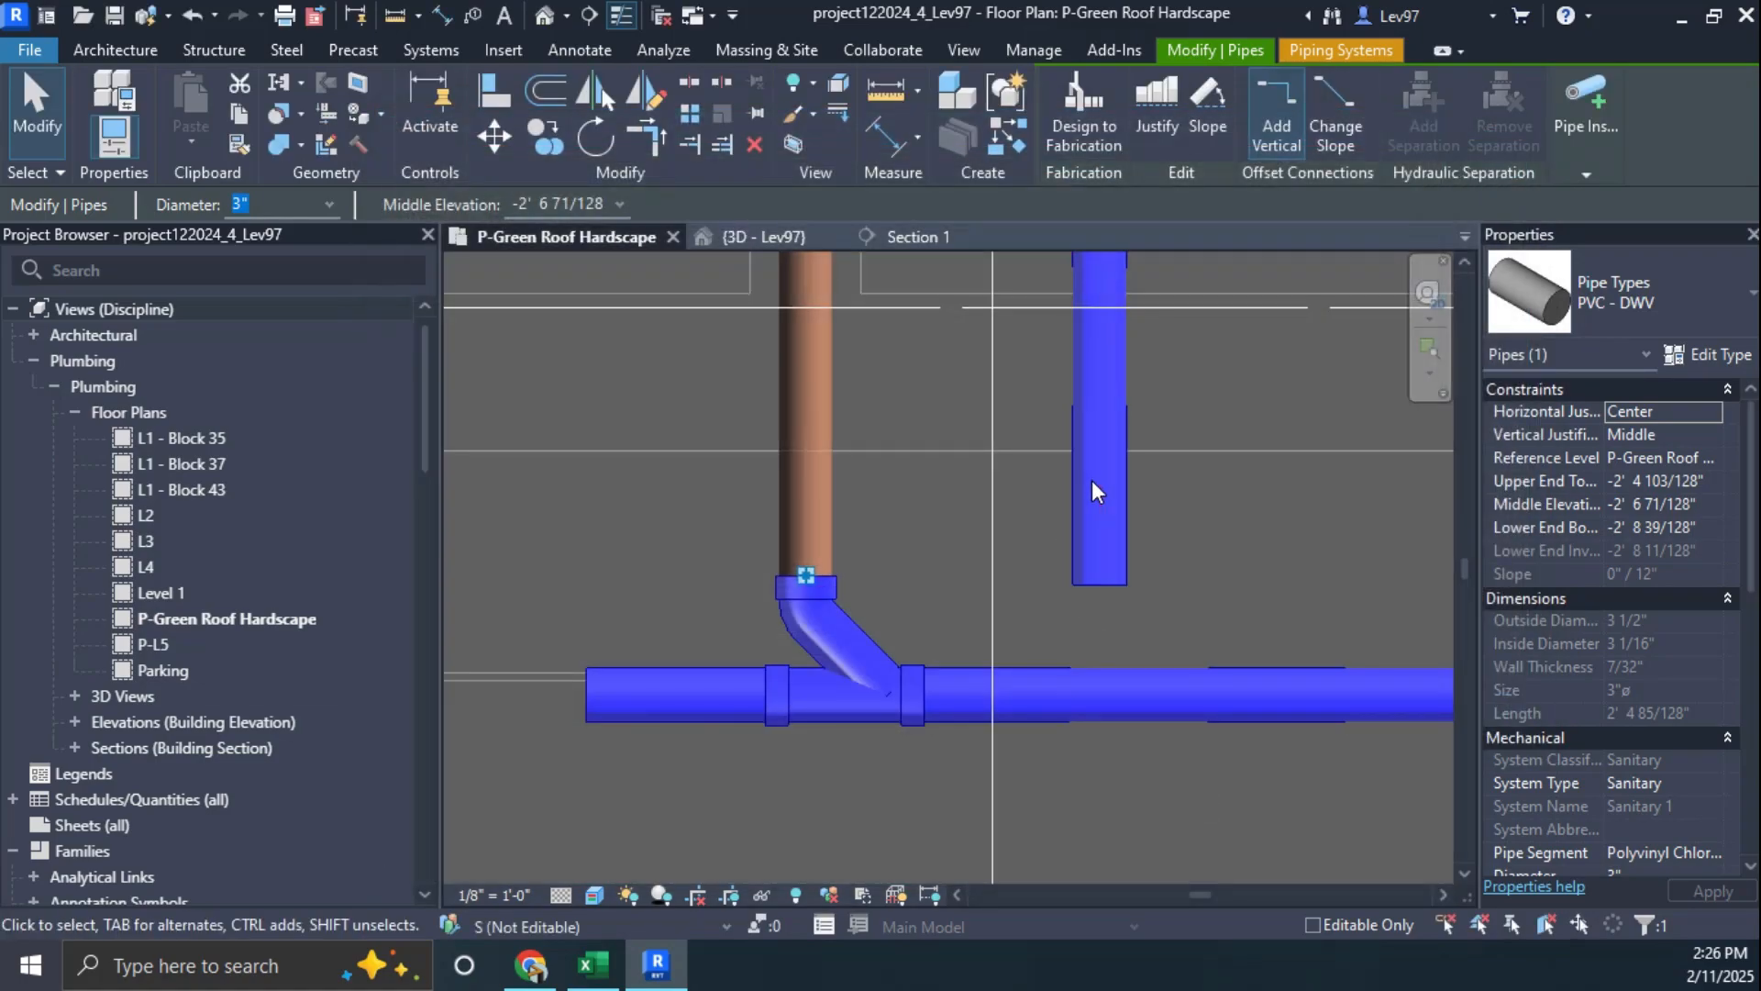
Step: Draw a 3" pipe from the second toilet drain's open end straight to the horizontal waste pipe, joining the two
{"action": "left_click", "coordinate": [1170, 542]}
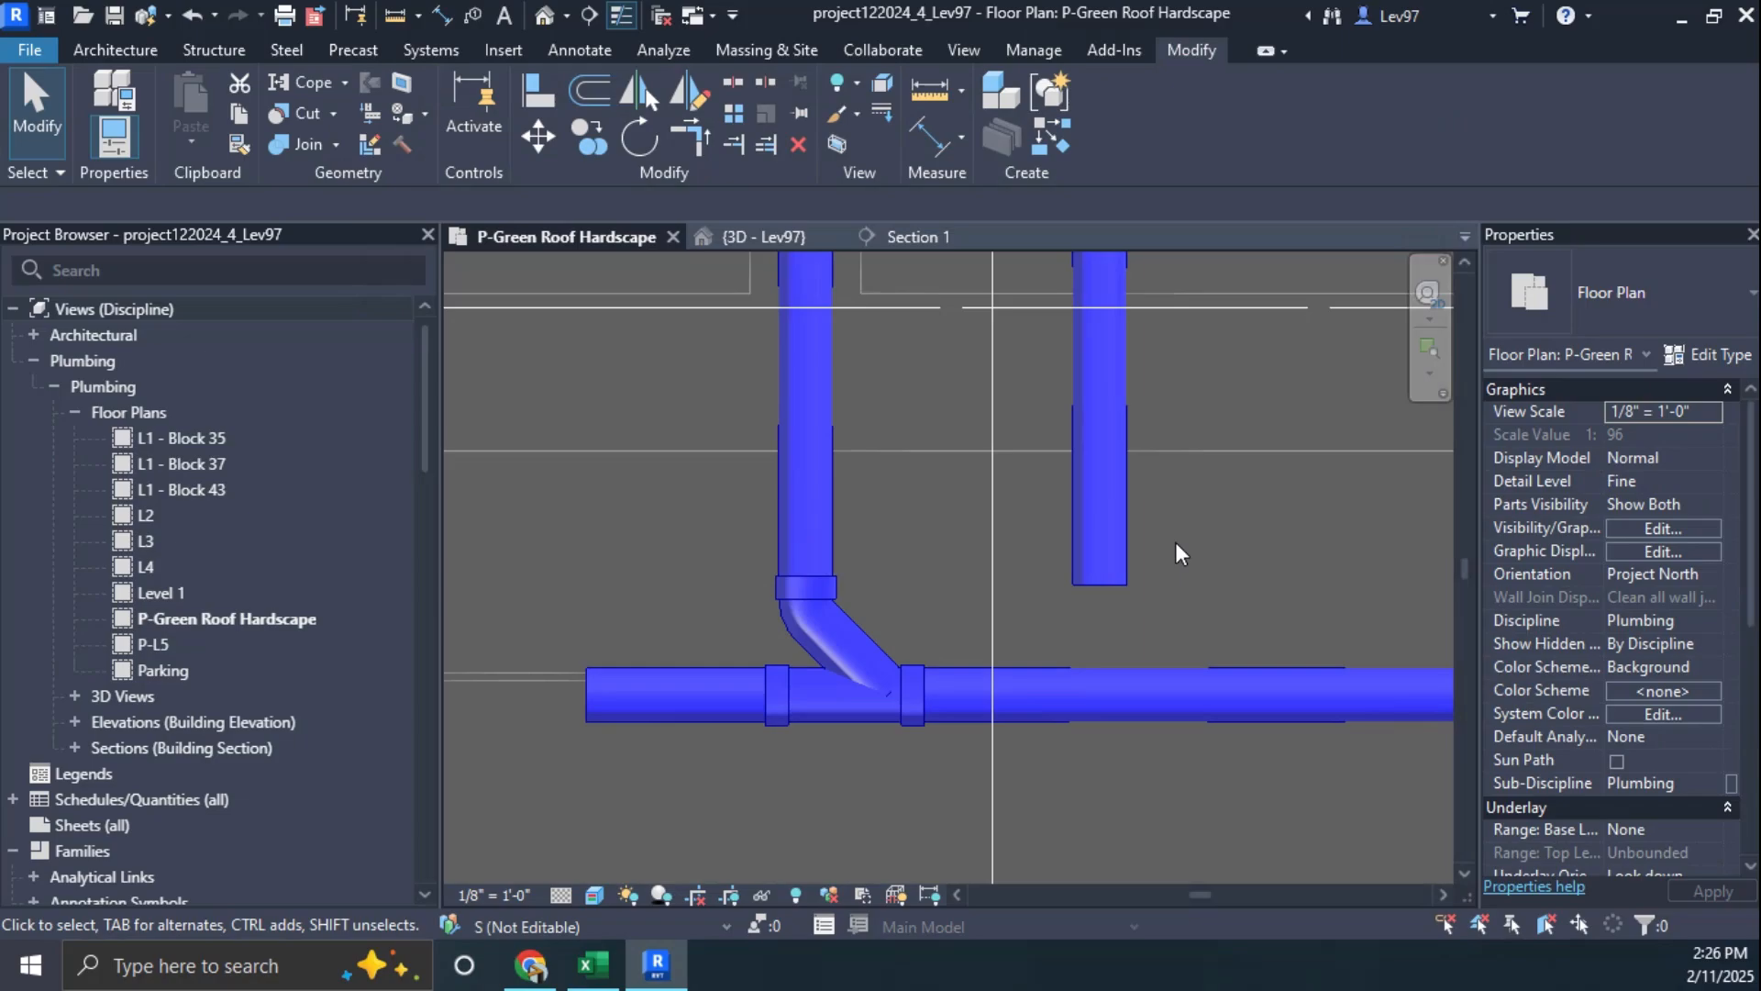
{"action": "left_click", "coordinate": [1099, 552]}
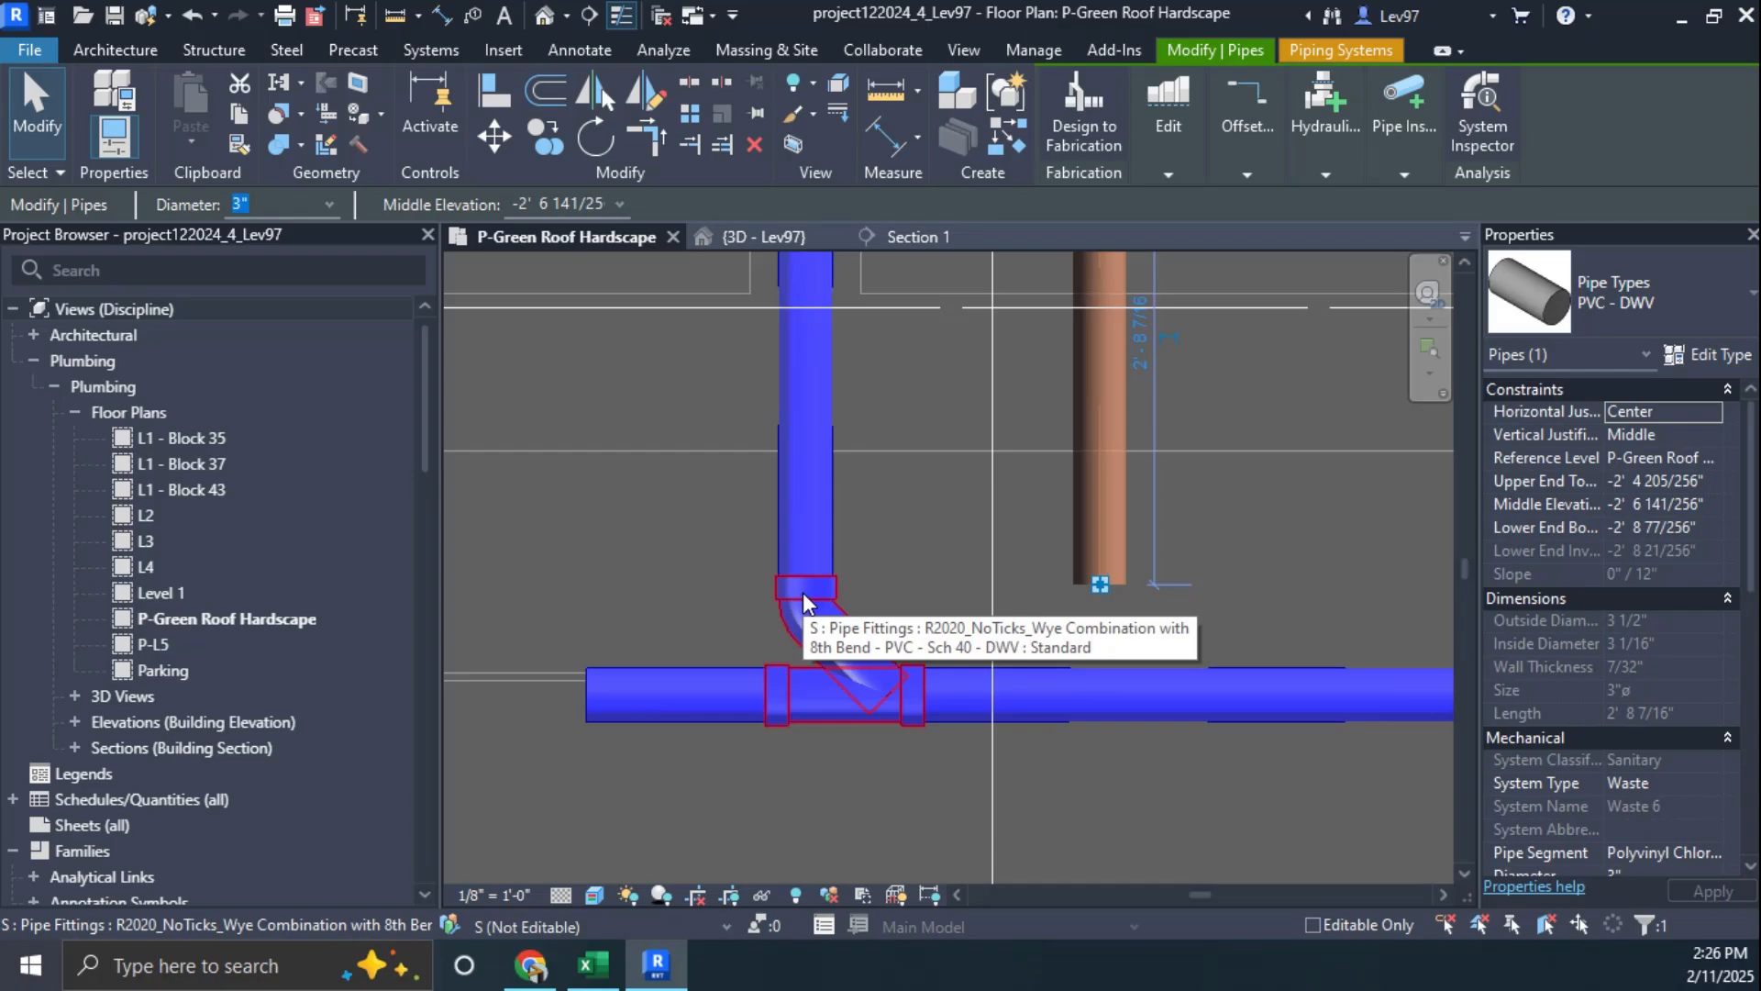
{"action": "key", "text": "Escape"}
{"action": "left_click", "coordinate": [1089, 588]}
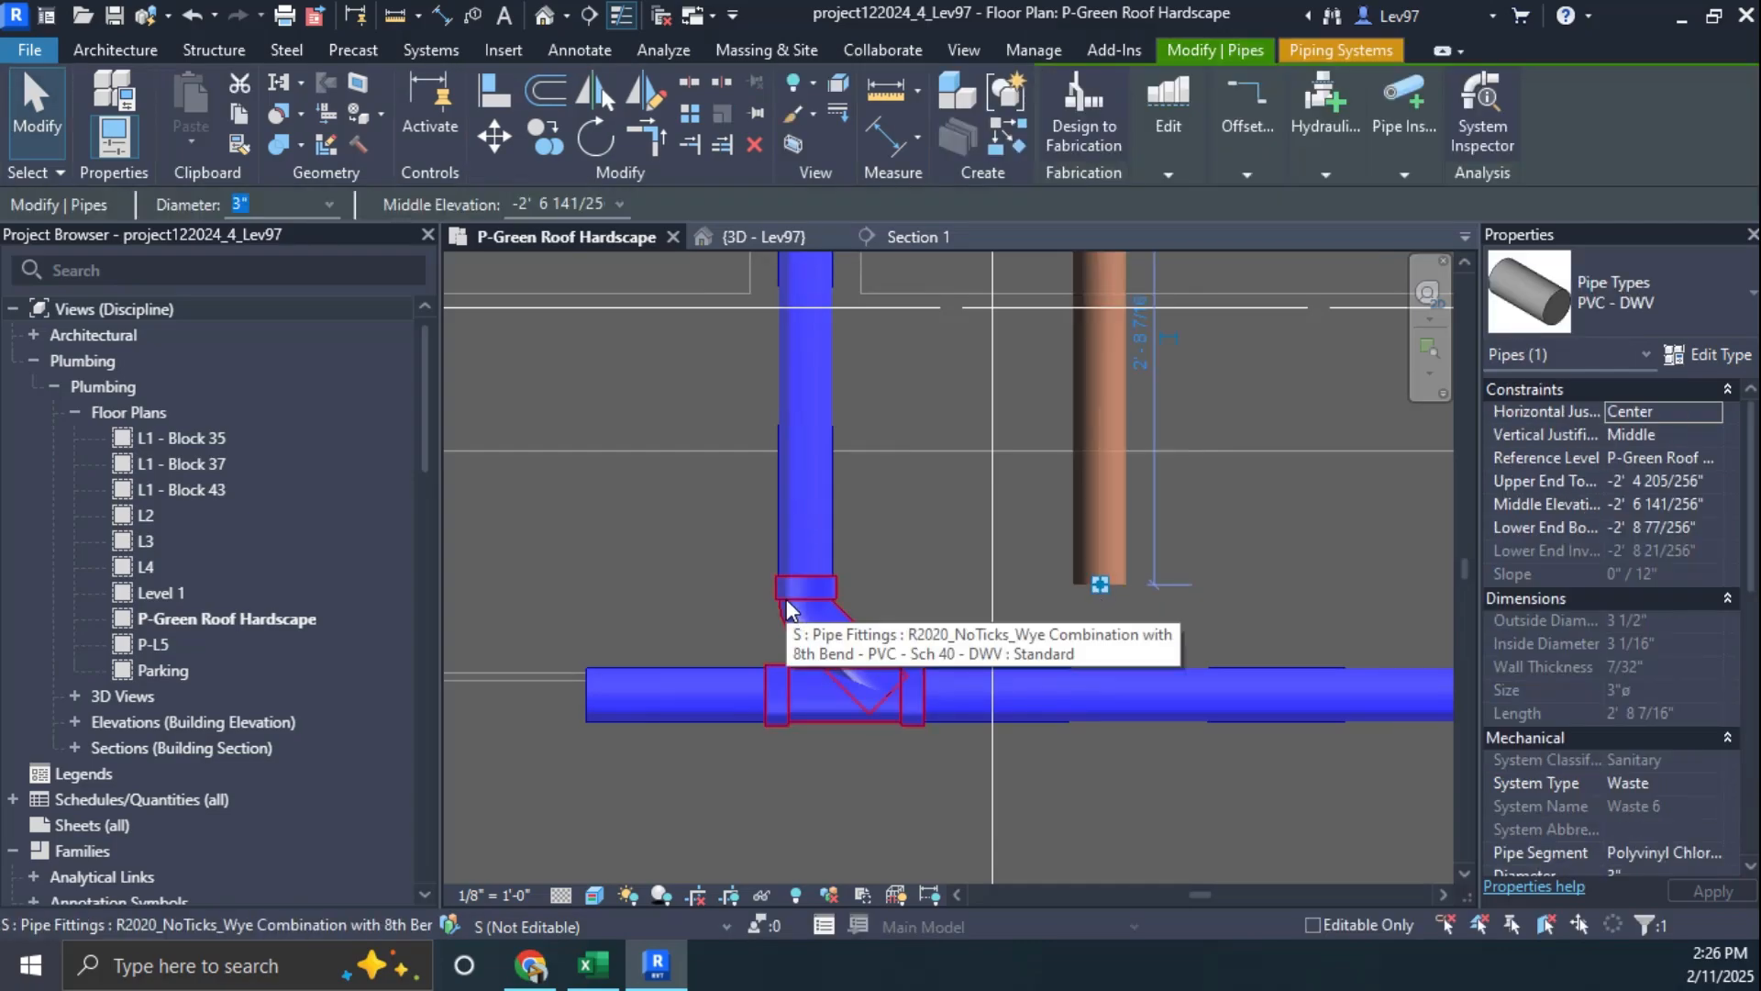
{"action": "right_click", "coordinate": [1103, 587]}
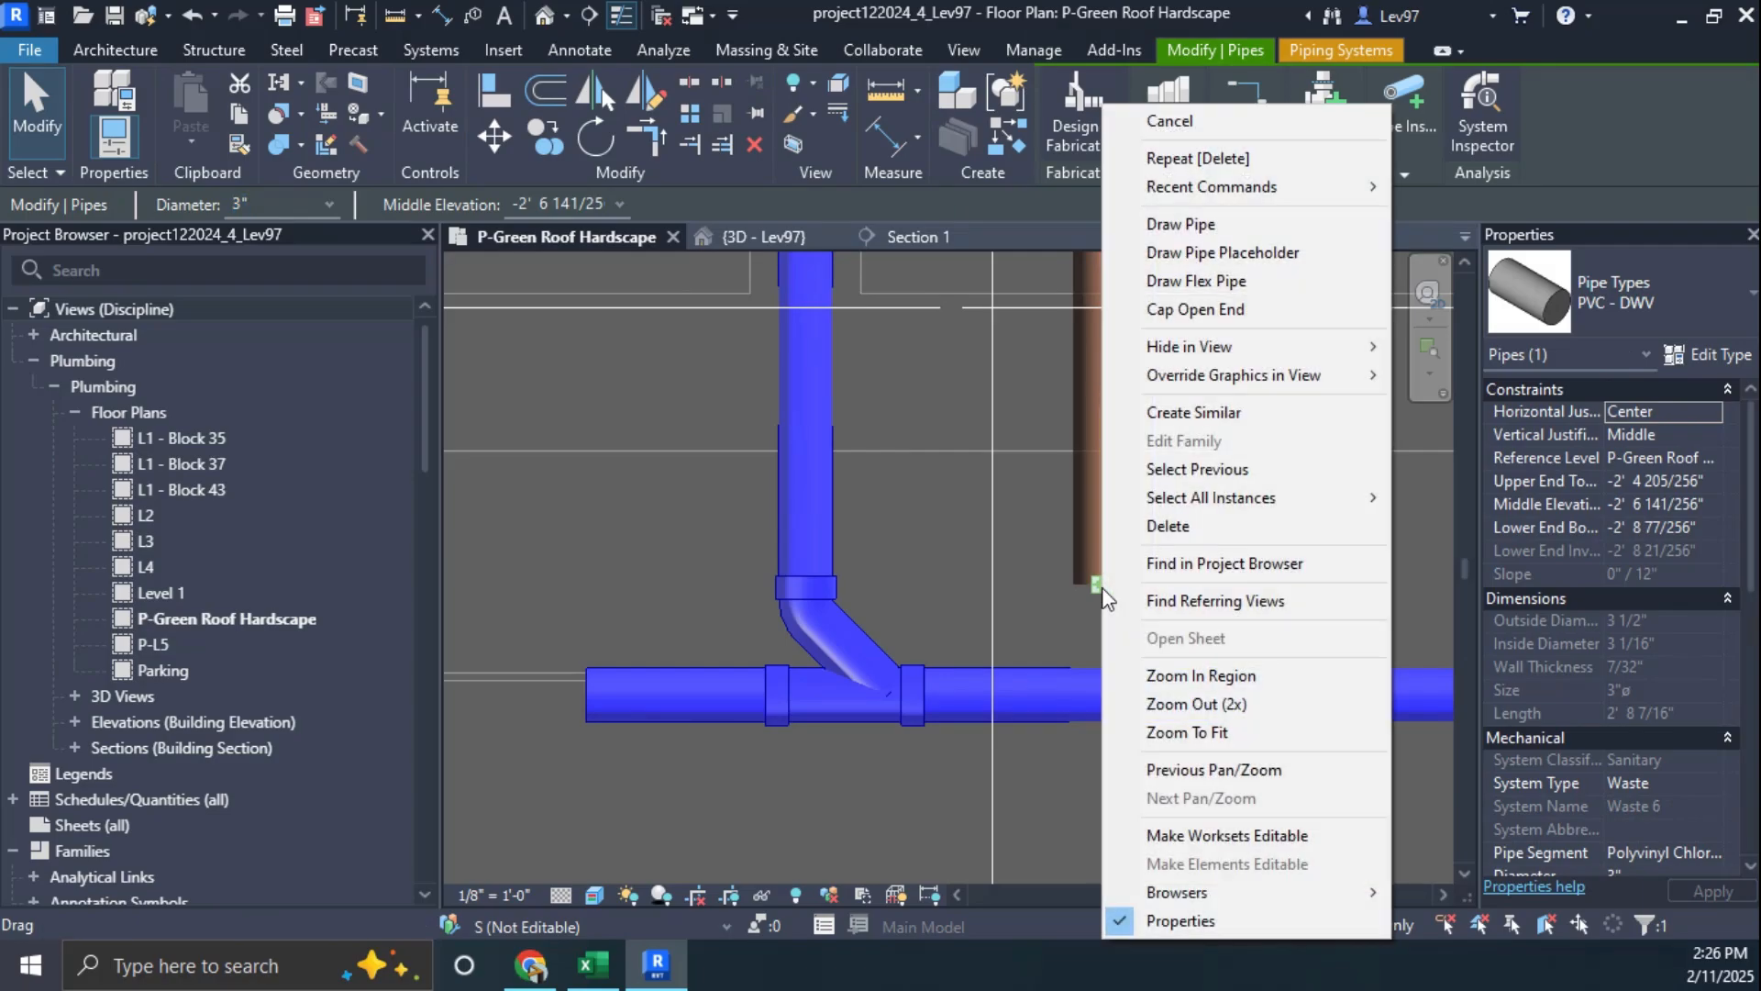
{"action": "left_click", "coordinate": [1183, 224]}
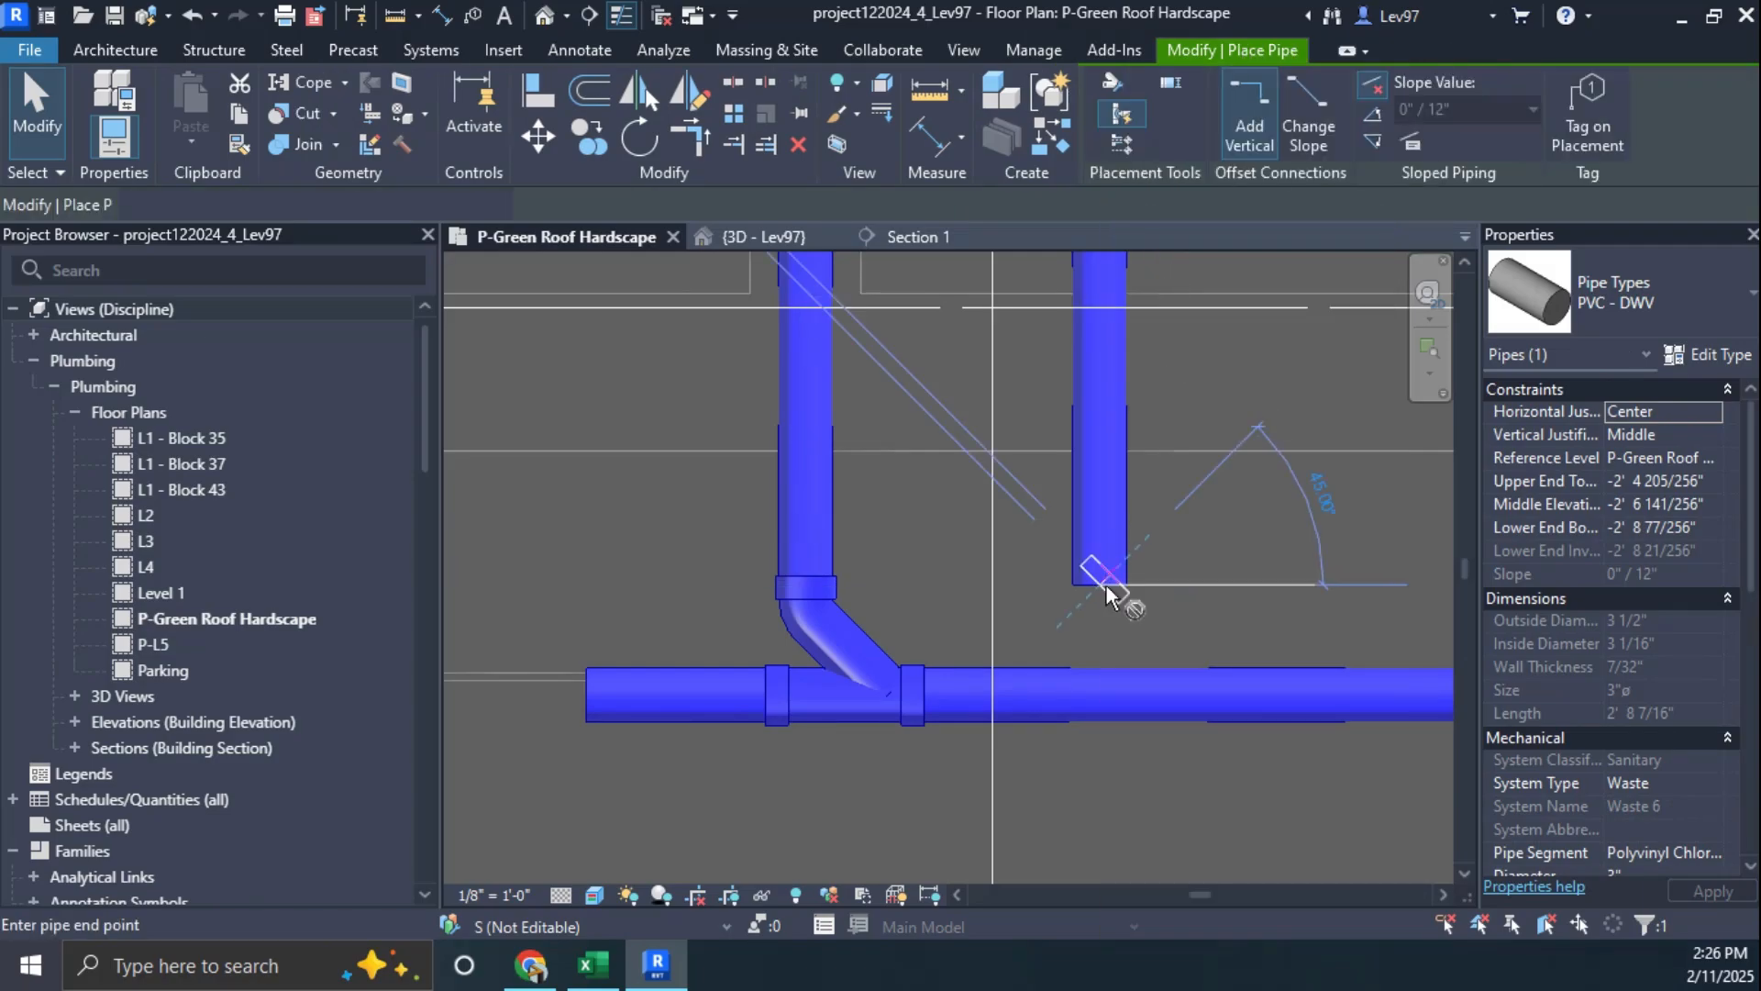
{"action": "left_click", "coordinate": [1108, 694]}
{"action": "key", "text": "Escape"}
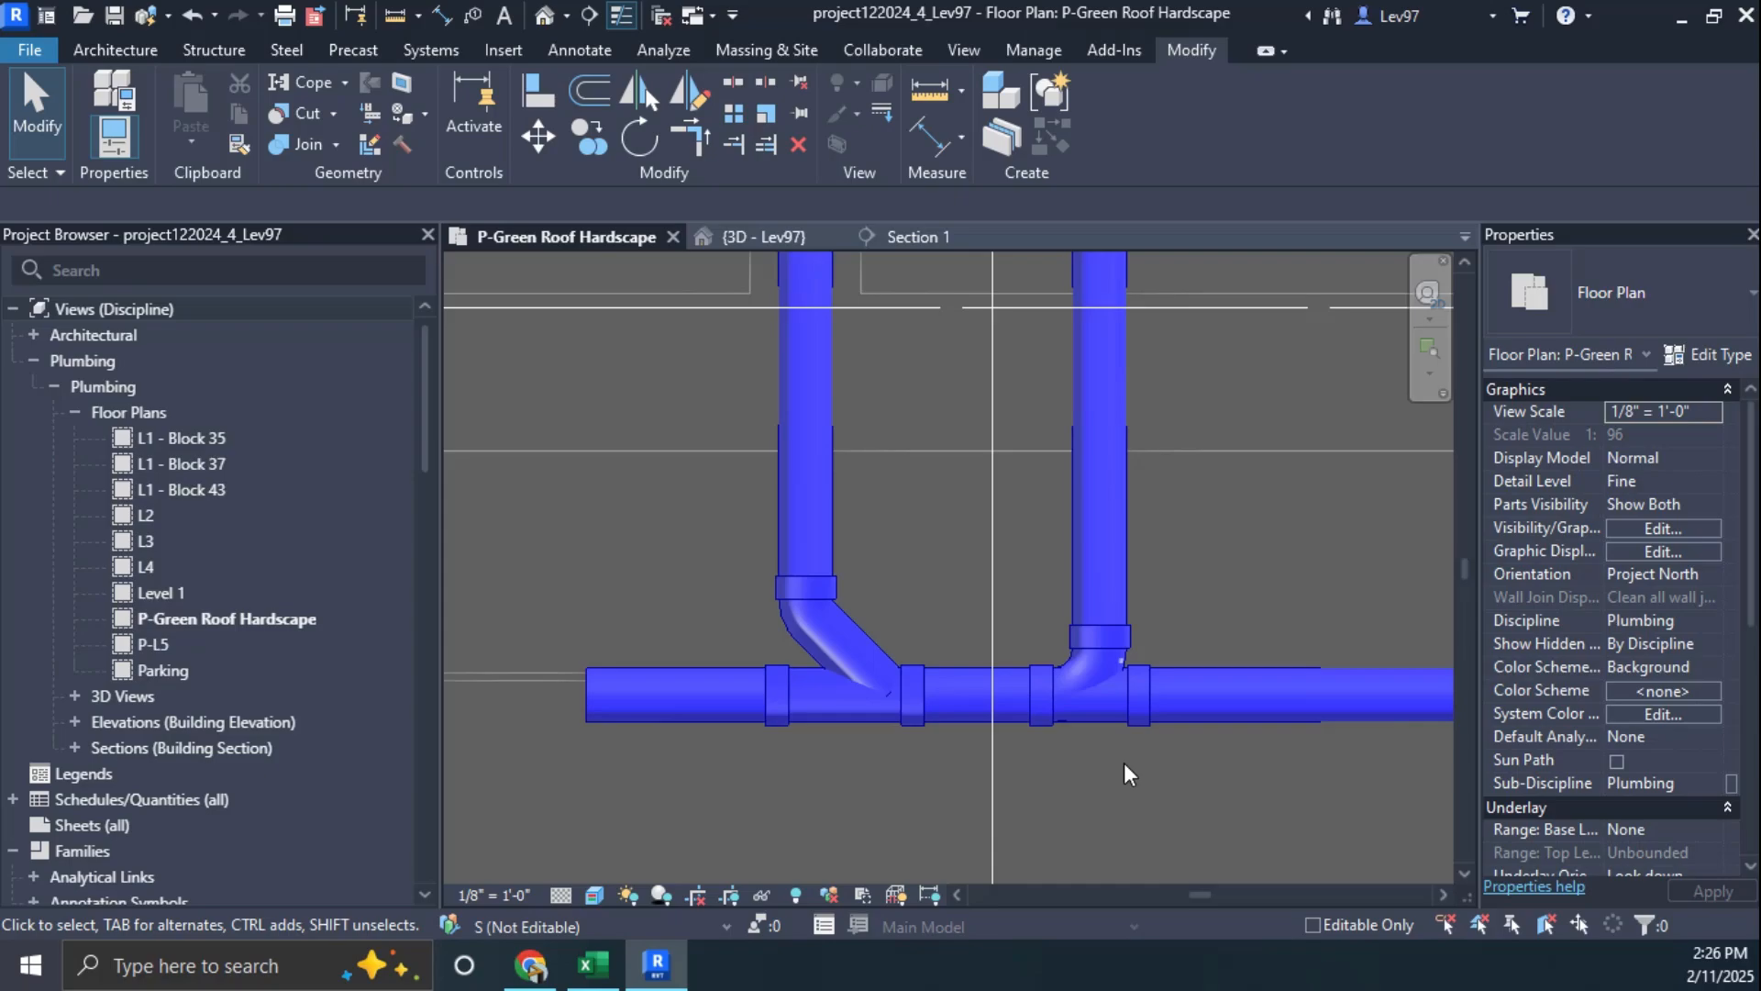
Step: Flip the new sanitary tee's direction and change its type to R2020_NoTicks_Wye Combination with 8th Bend - PVC - Sch 40 - DWV, Standard
{"action": "left_click", "coordinate": [1051, 712]}
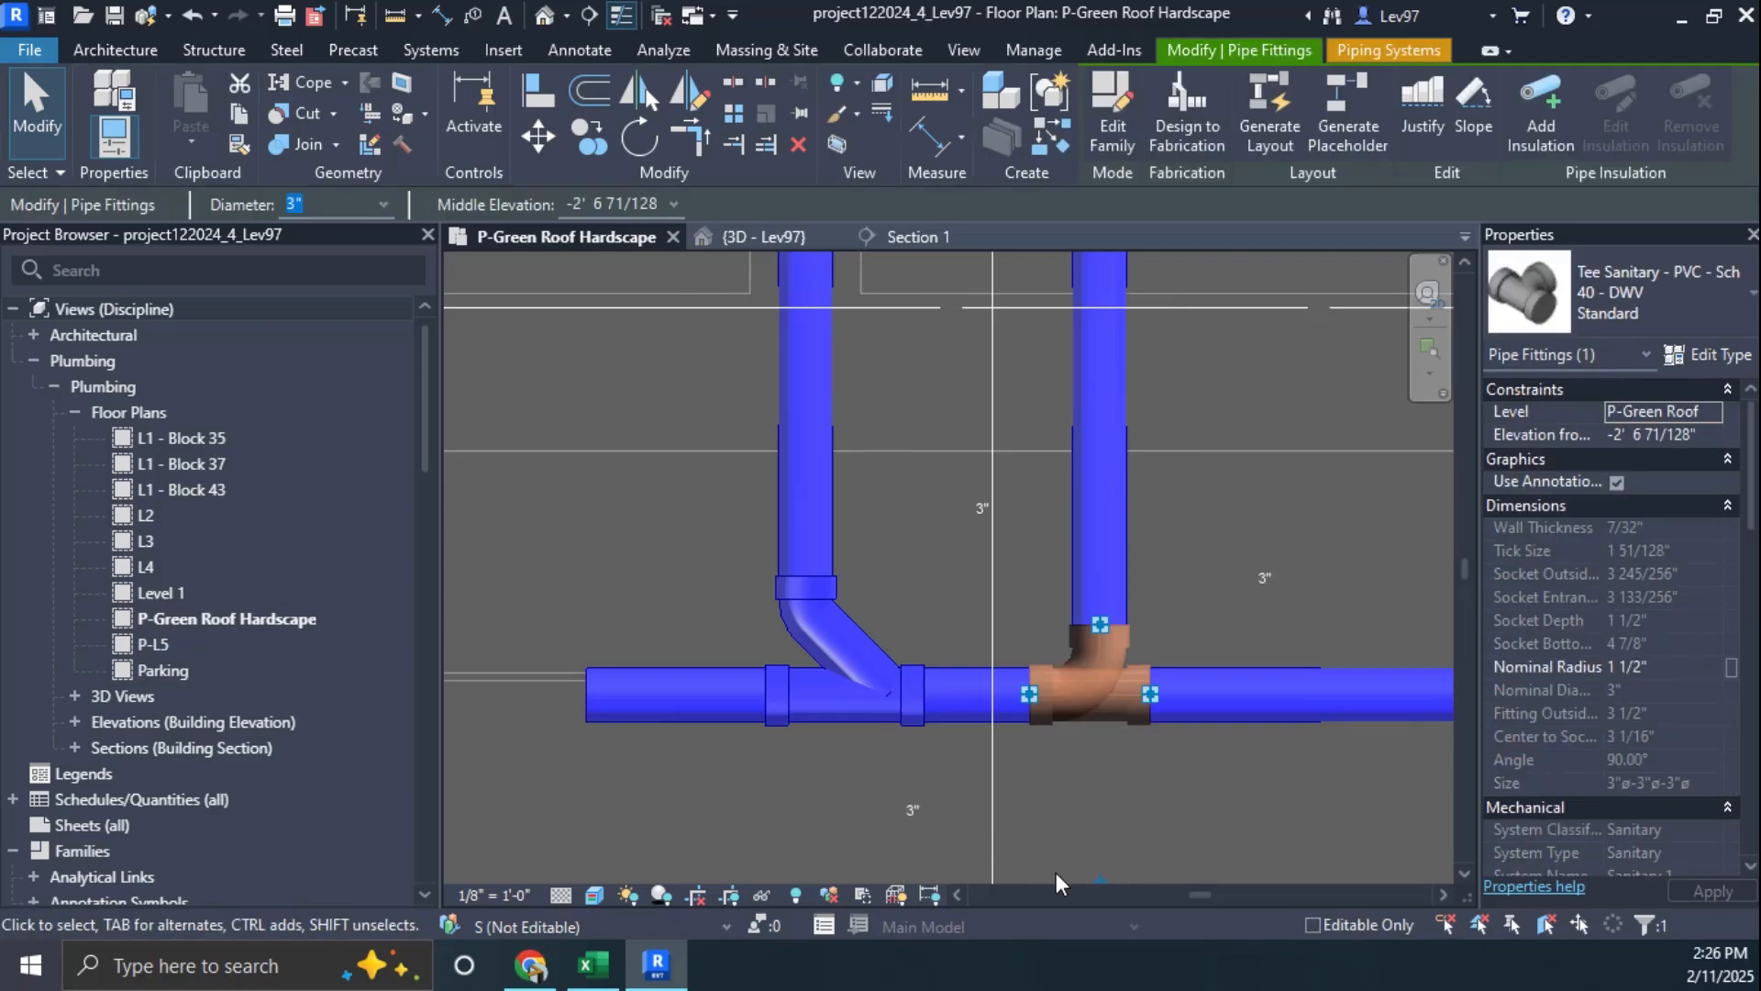
{"action": "middle_click_drag", "start_coordinate": [1161, 784], "coordinate": [1246, 436]}
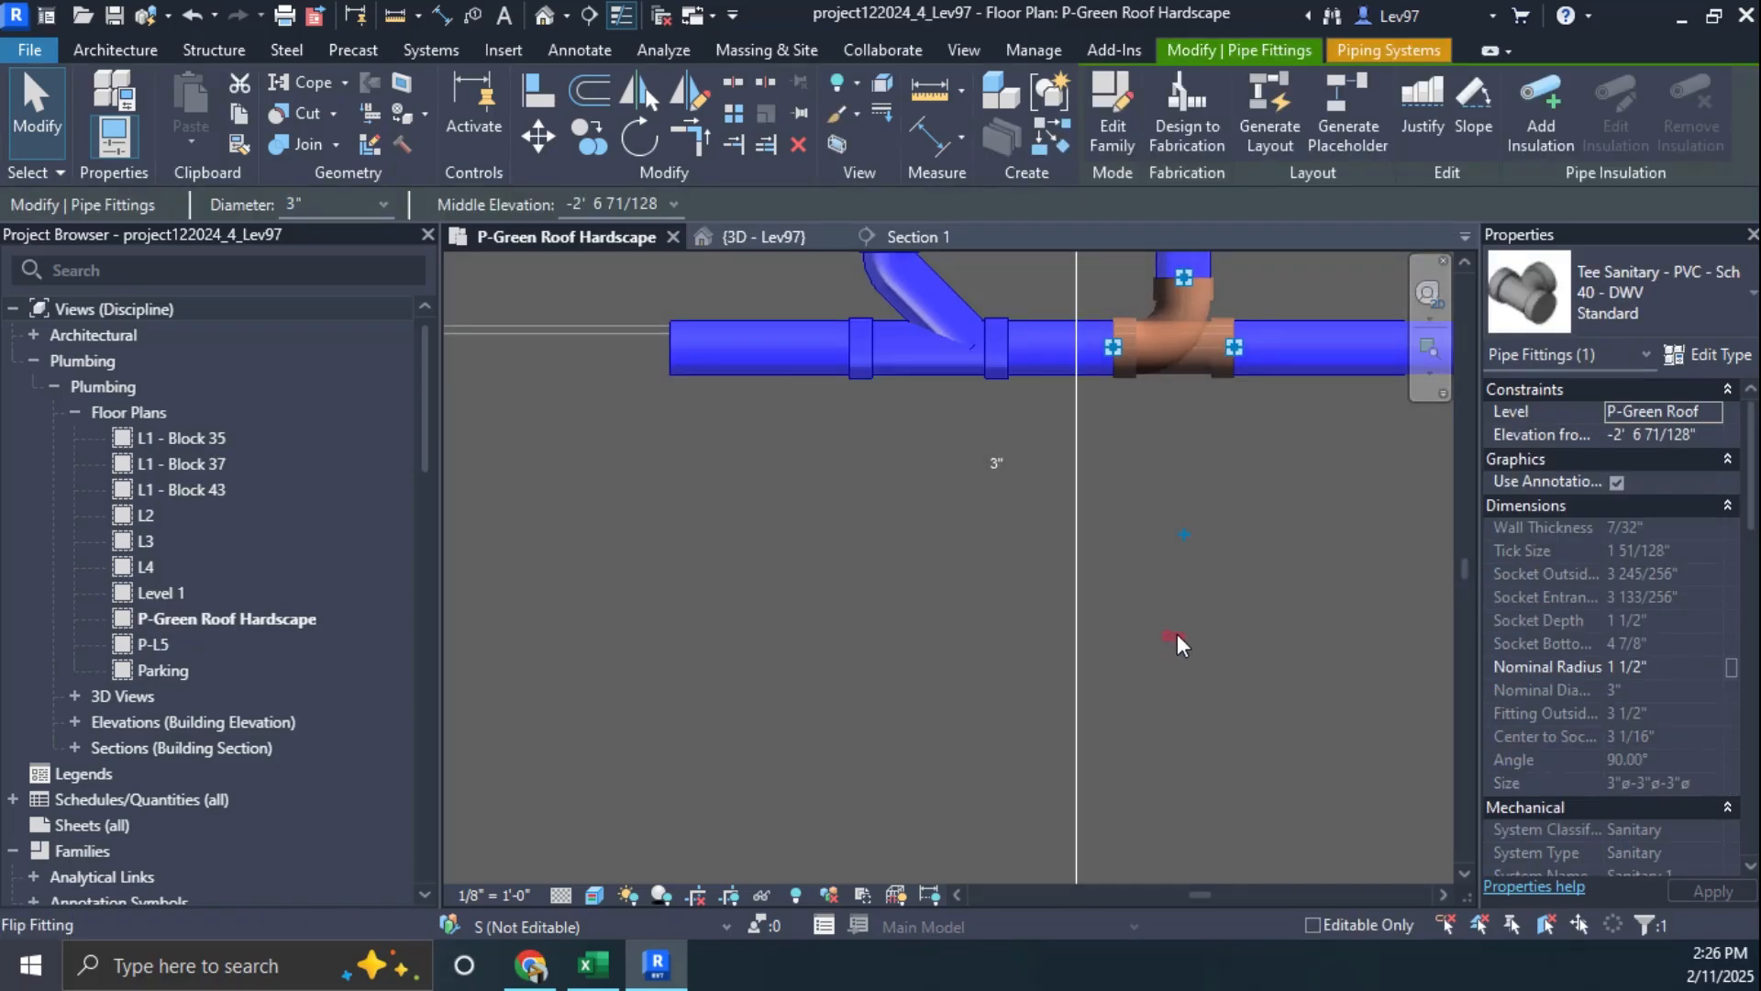
{"action": "left_click", "coordinate": [1176, 635]}
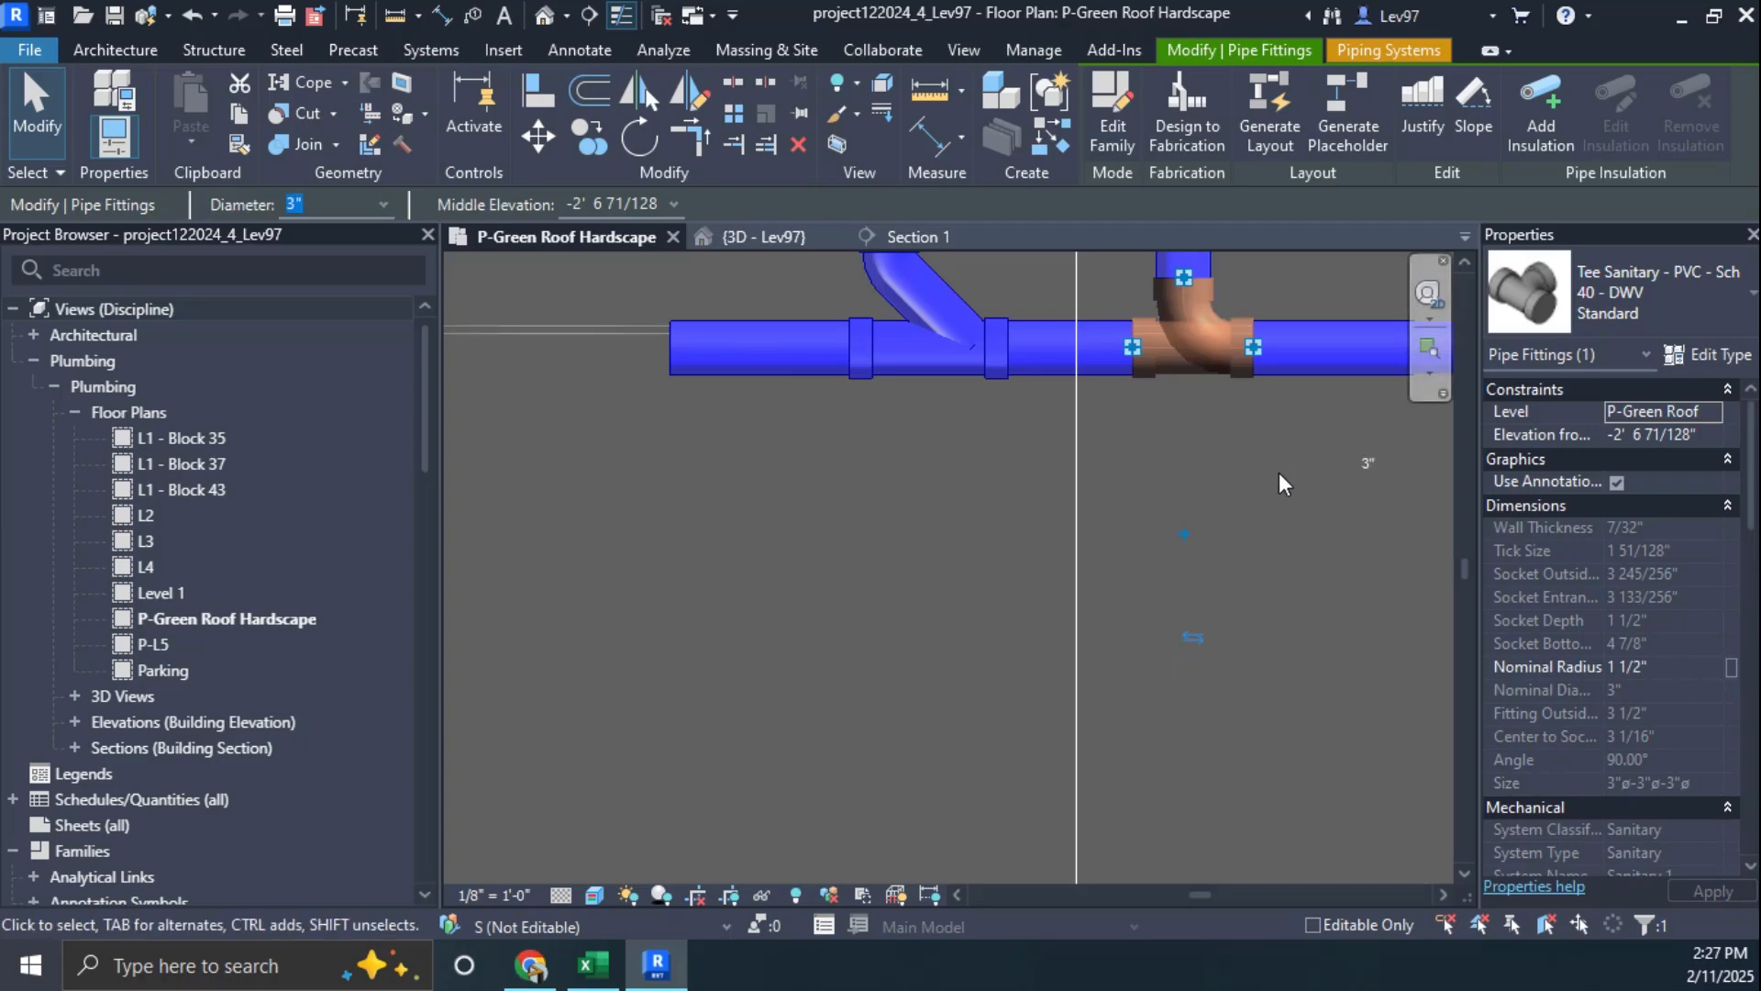
{"action": "middle_click_drag", "start_coordinate": [1237, 472], "coordinate": [1190, 743]}
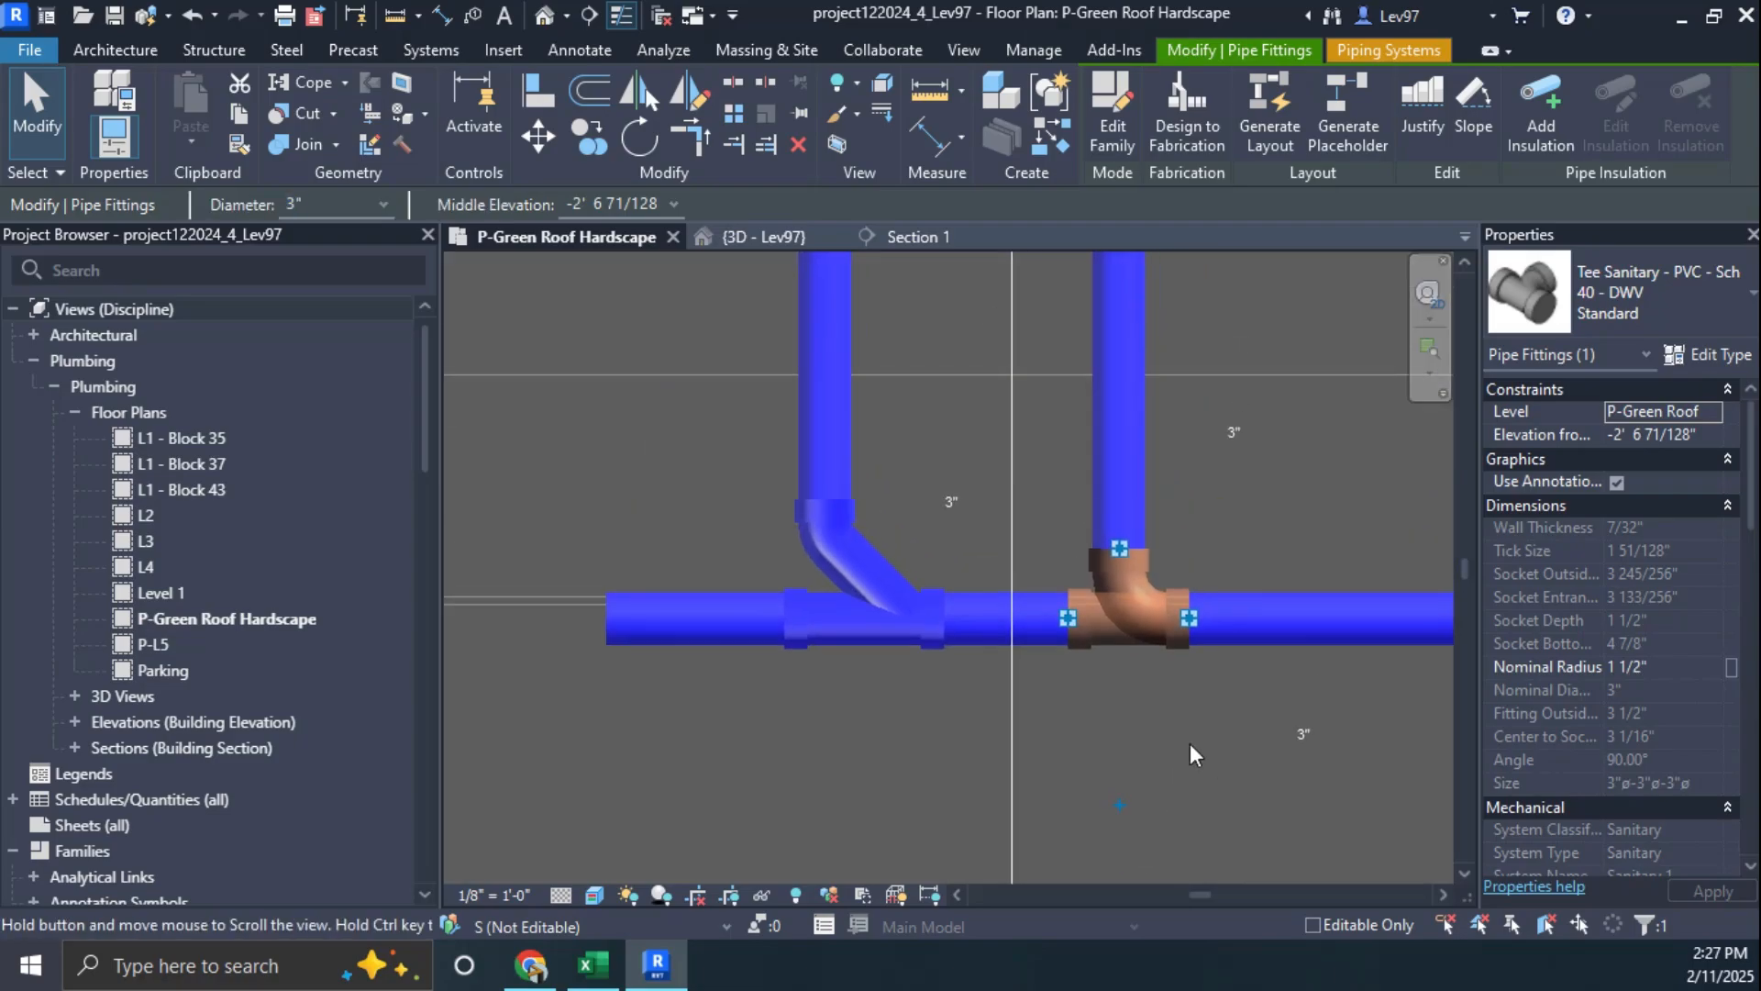
{"action": "left_click", "coordinate": [1698, 295]}
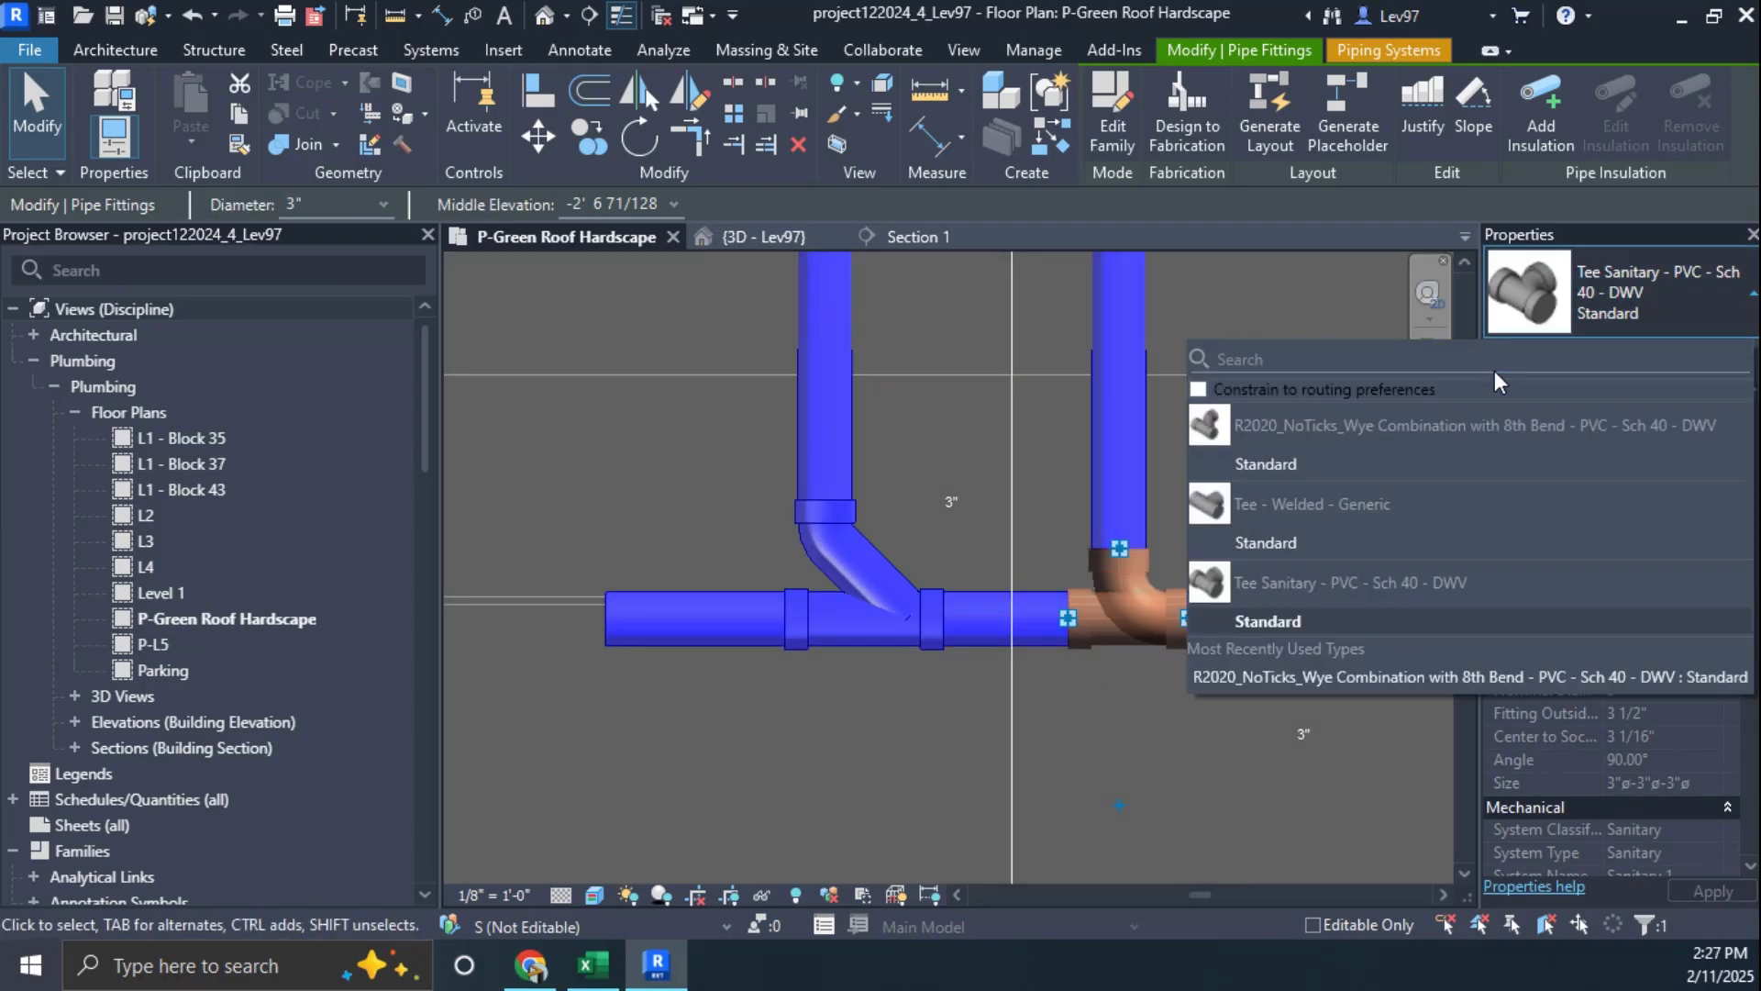
{"action": "left_click", "coordinate": [1275, 457]}
{"action": "left_click", "coordinate": [952, 706]}
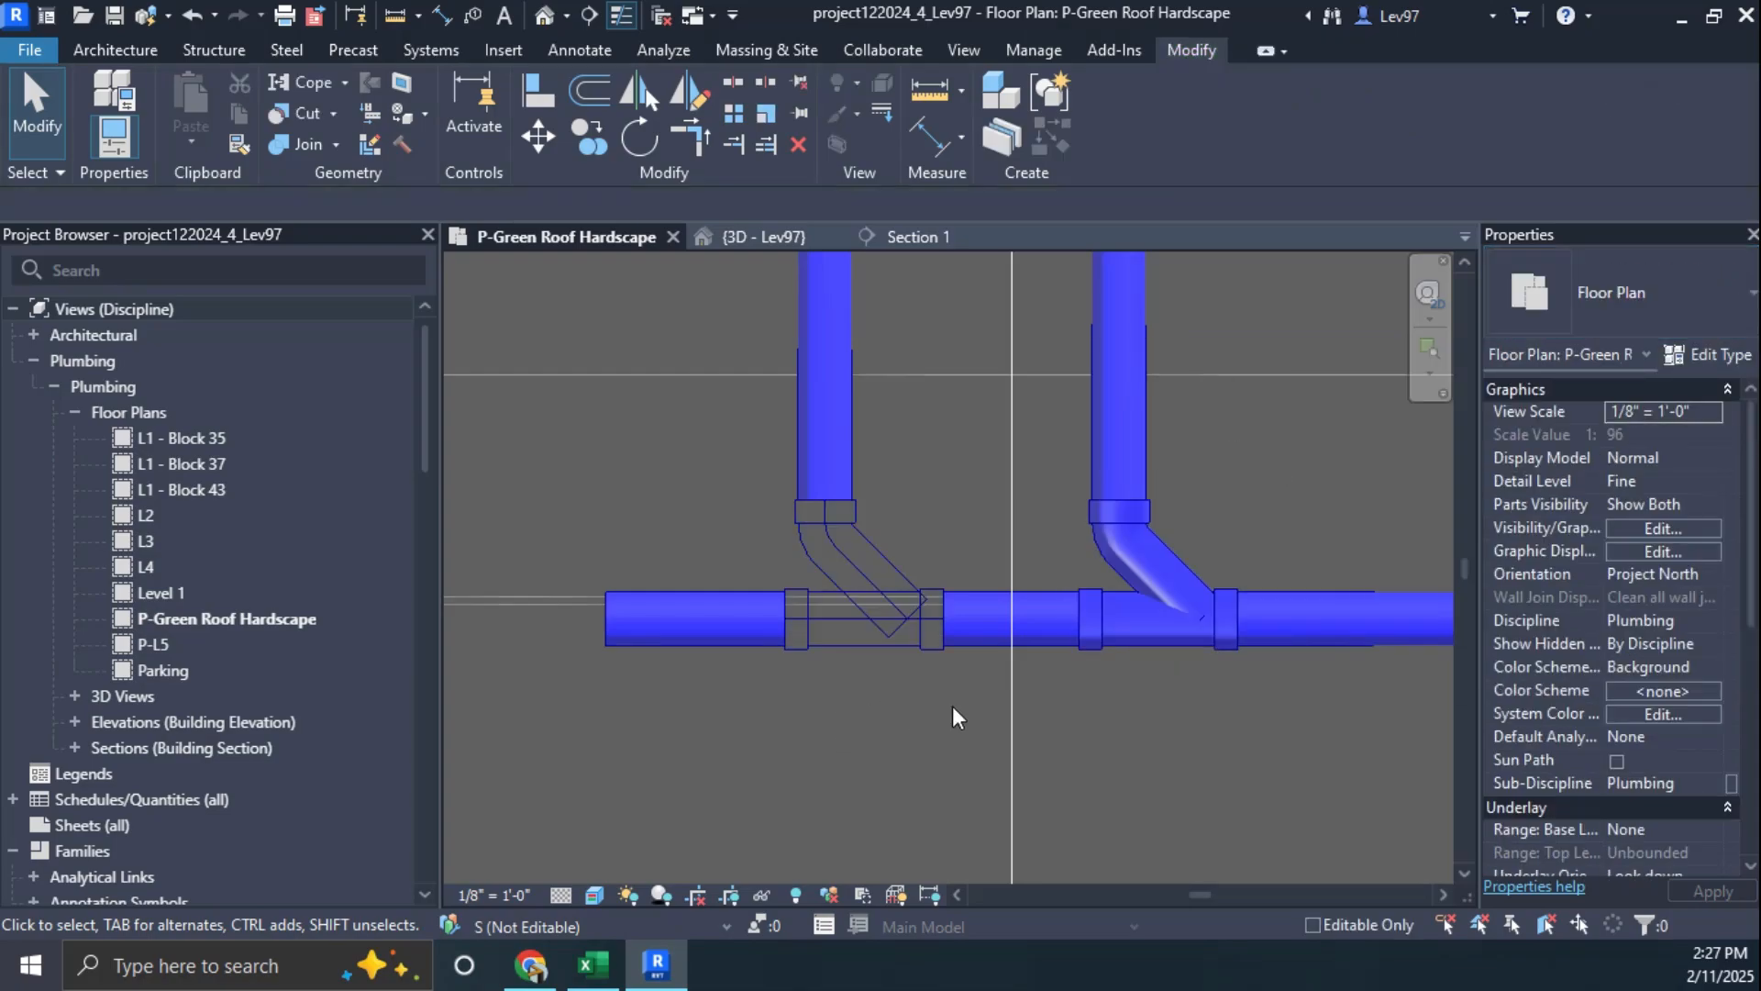
Step: Cap the open end of the horizontal waste pipe's stub and nudge the plug toward the first wye to shorten the stub
{"action": "left_click", "coordinate": [624, 638]}
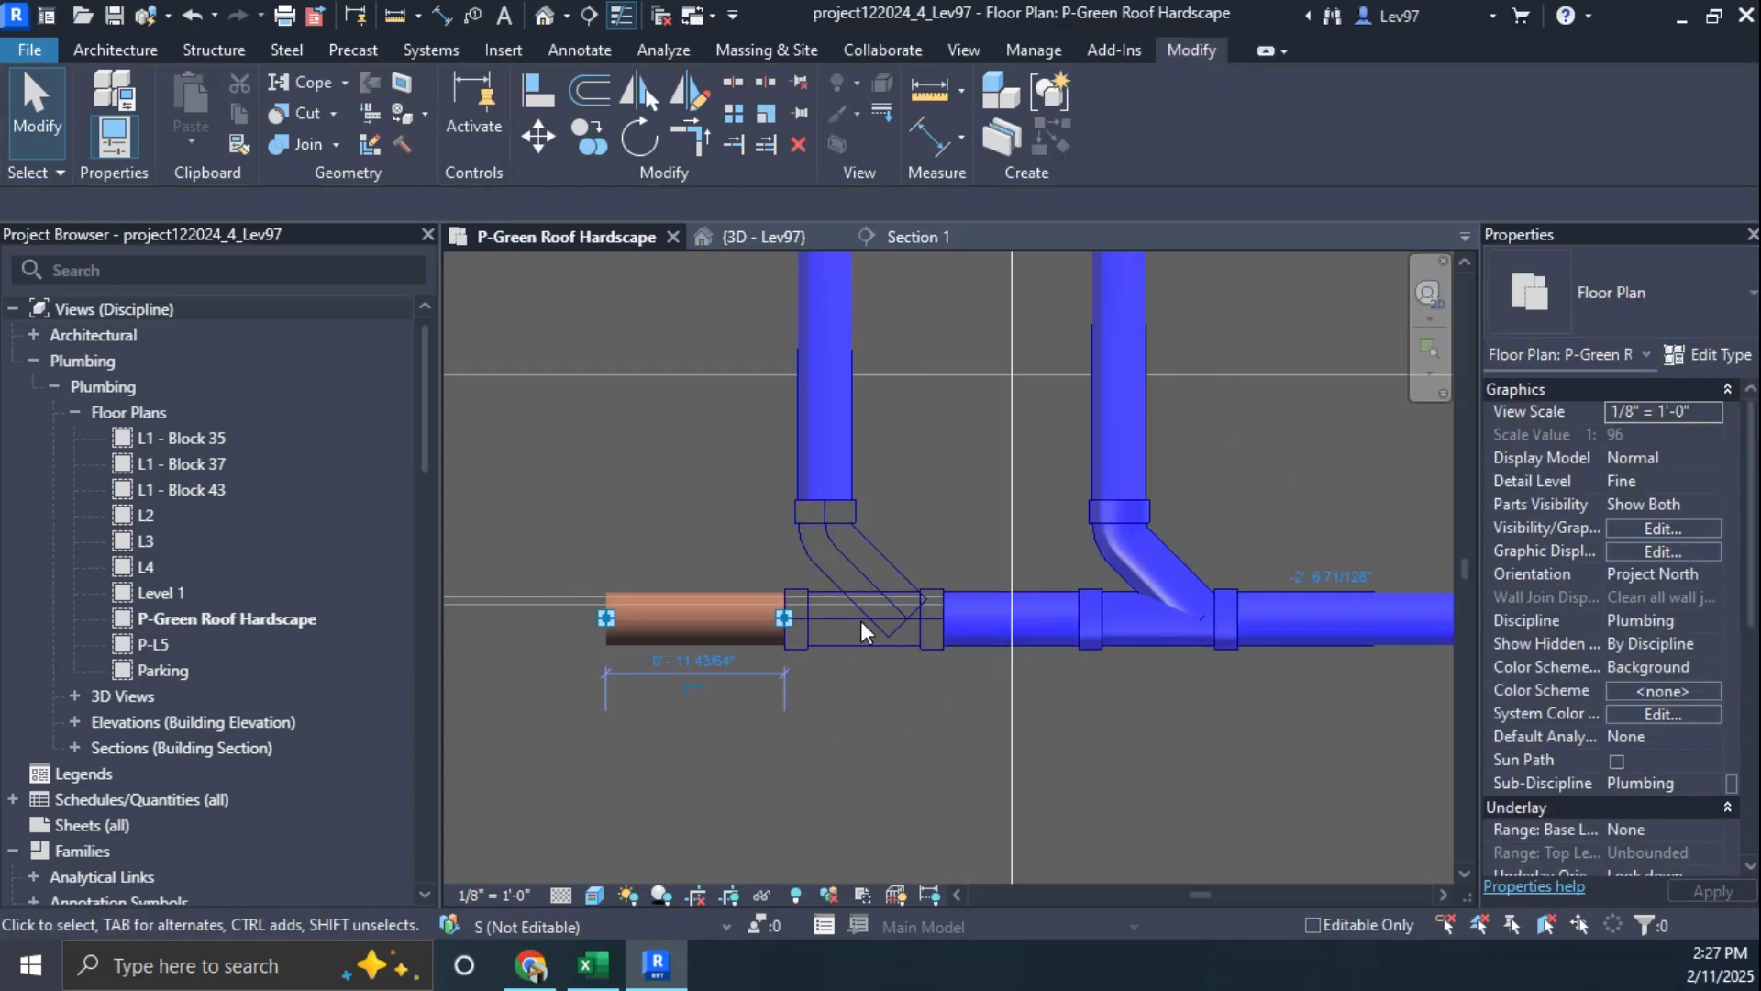
{"action": "left_click", "coordinate": [1252, 142]}
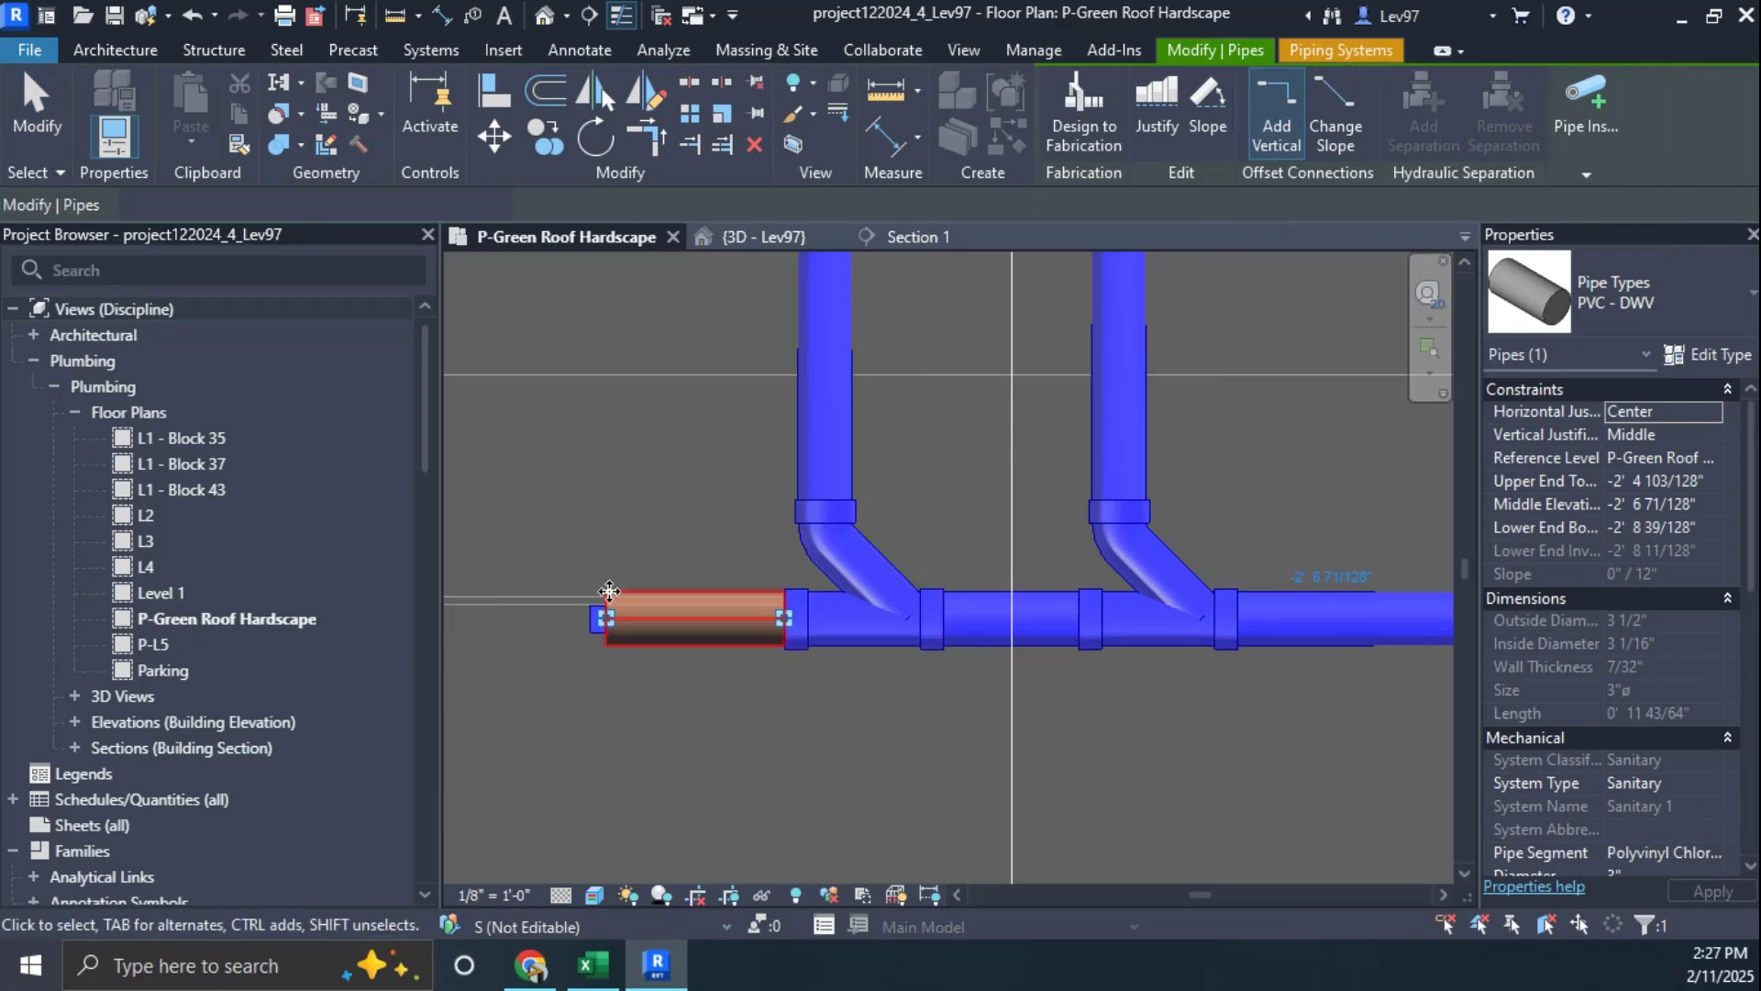
{"action": "left_click_drag", "start_coordinate": [529, 522], "coordinate": [622, 717]}
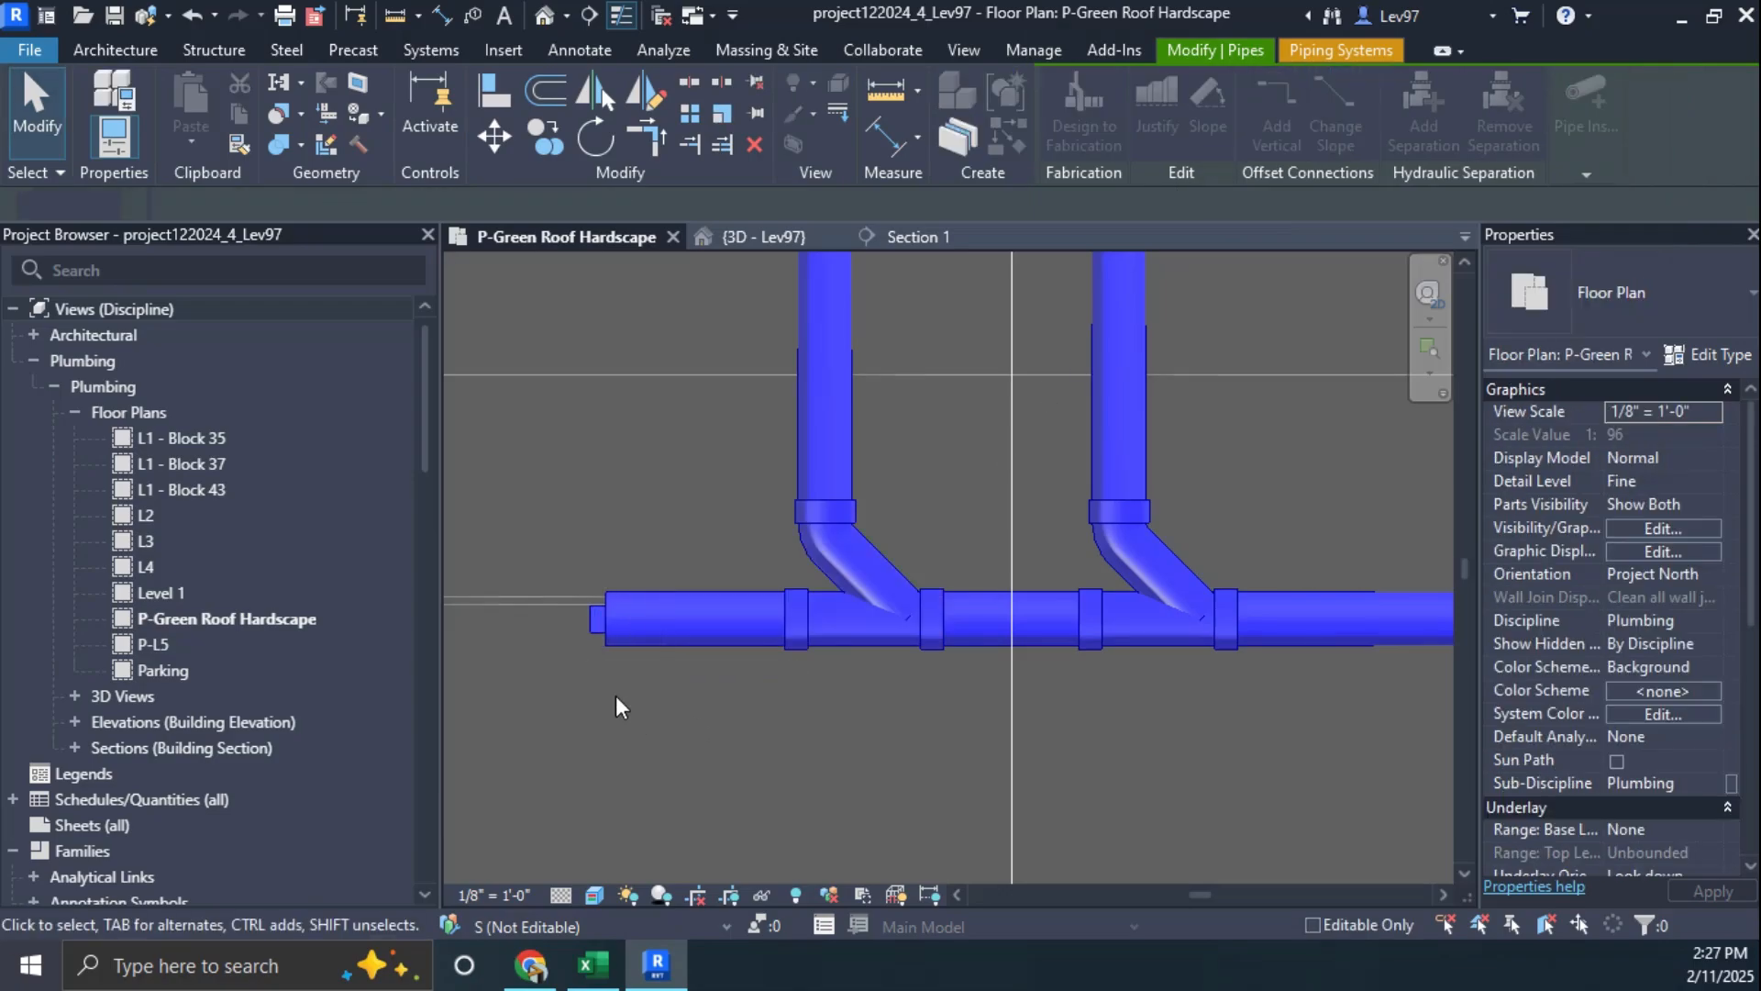
{"action": "left_click", "coordinate": [598, 620]}
{"action": "key", "text": "Right"}
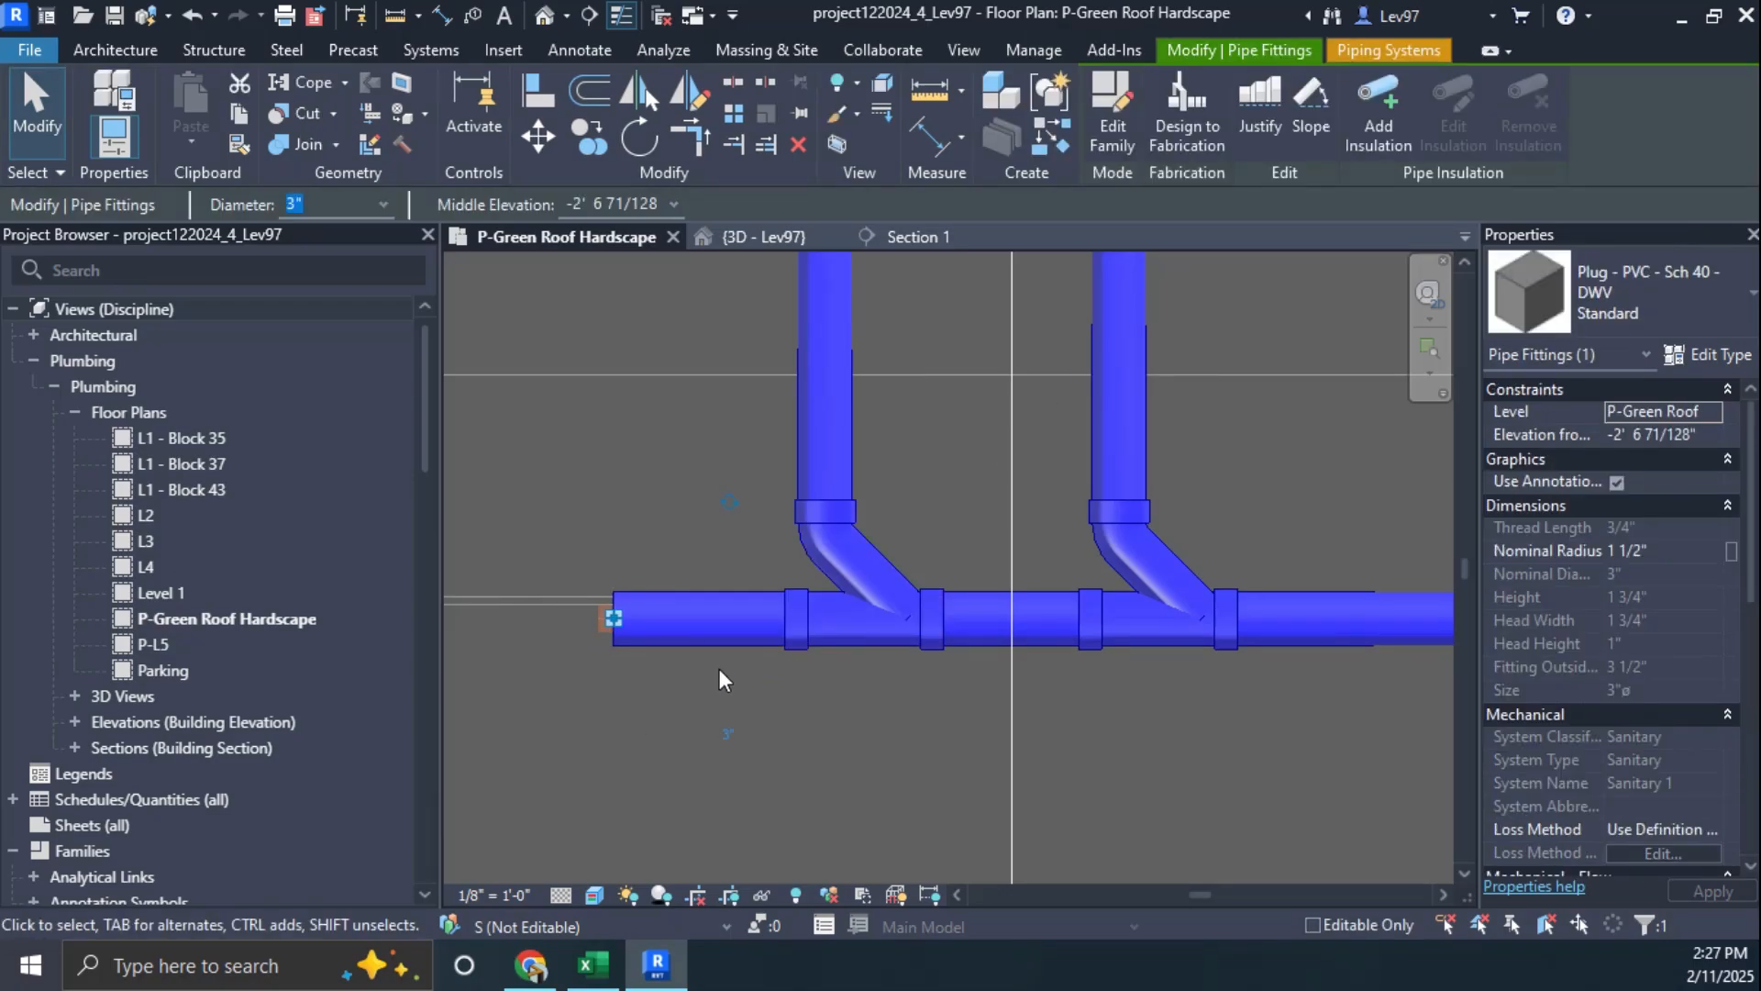
{"action": "key", "text": "Right"}
{"action": "key", "text": "Right"}
{"action": "key", "text": "Right"}
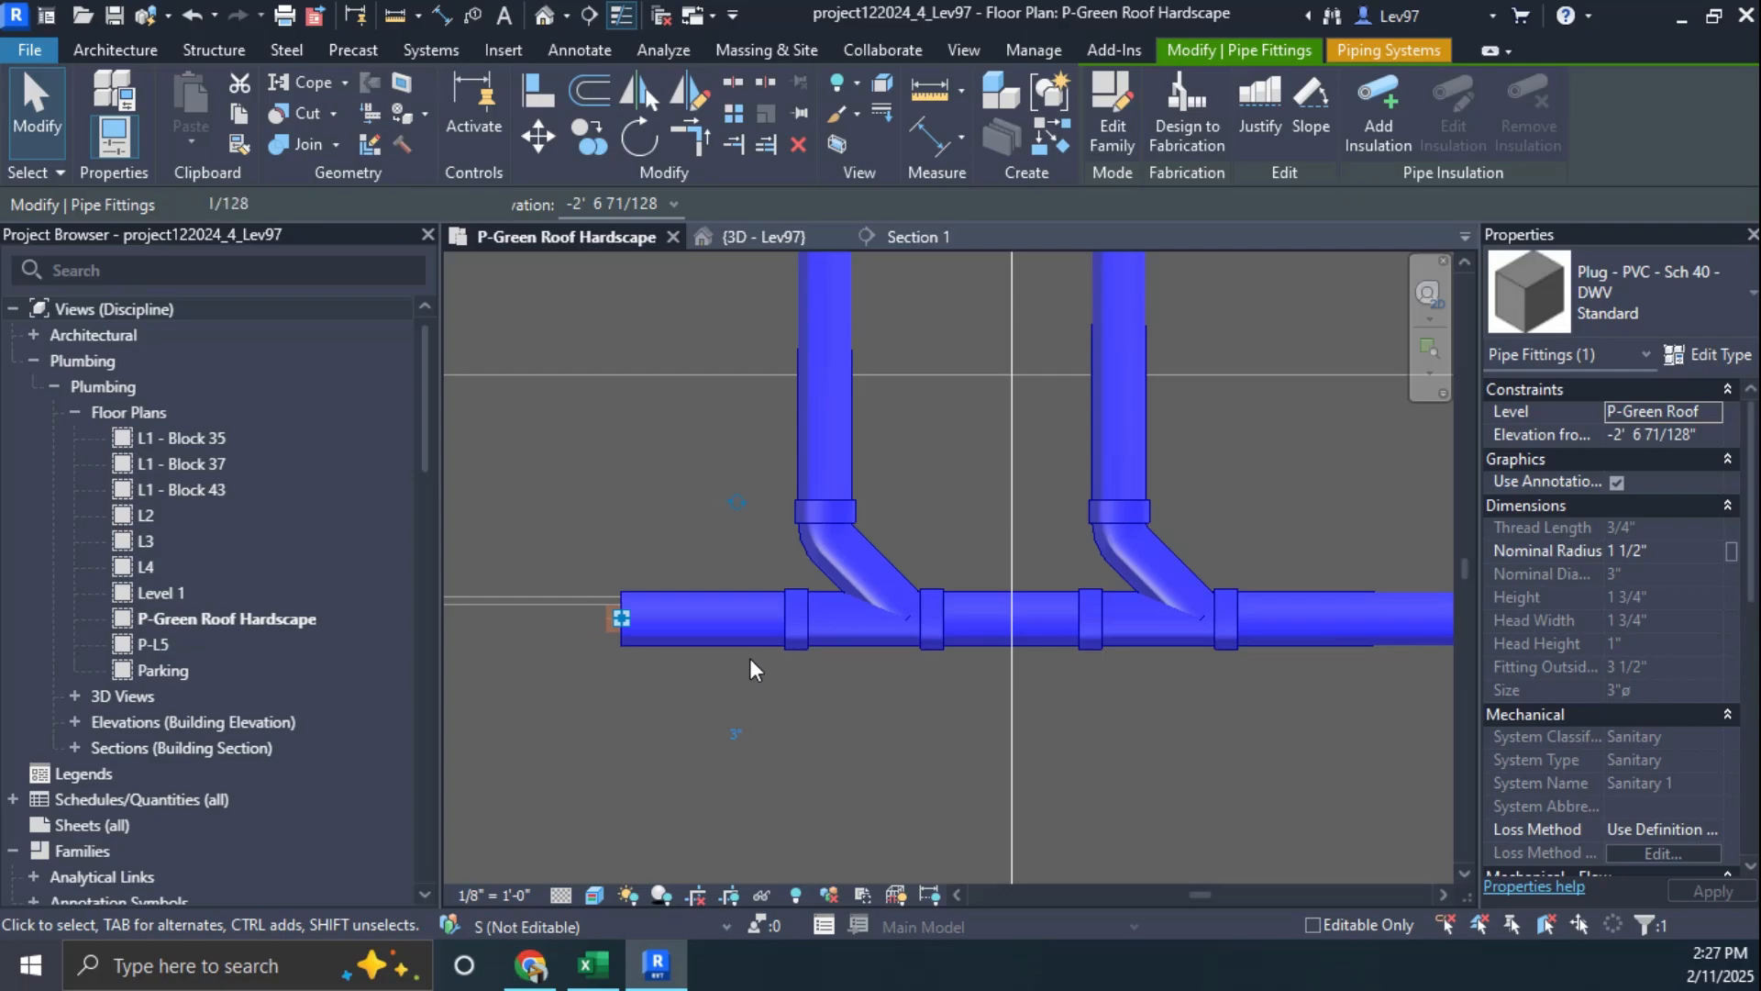
{"action": "key", "text": "Right"}
{"action": "key", "text": "Right"}
{"action": "key", "text": "Right"}
{"action": "key", "text": "Right"}
{"action": "key", "text": "Right"}
{"action": "key", "text": "Right"}
{"action": "key", "text": "Right"}
{"action": "key", "text": "Right"}
{"action": "key", "text": "Right"}
{"action": "key", "text": "Right"}
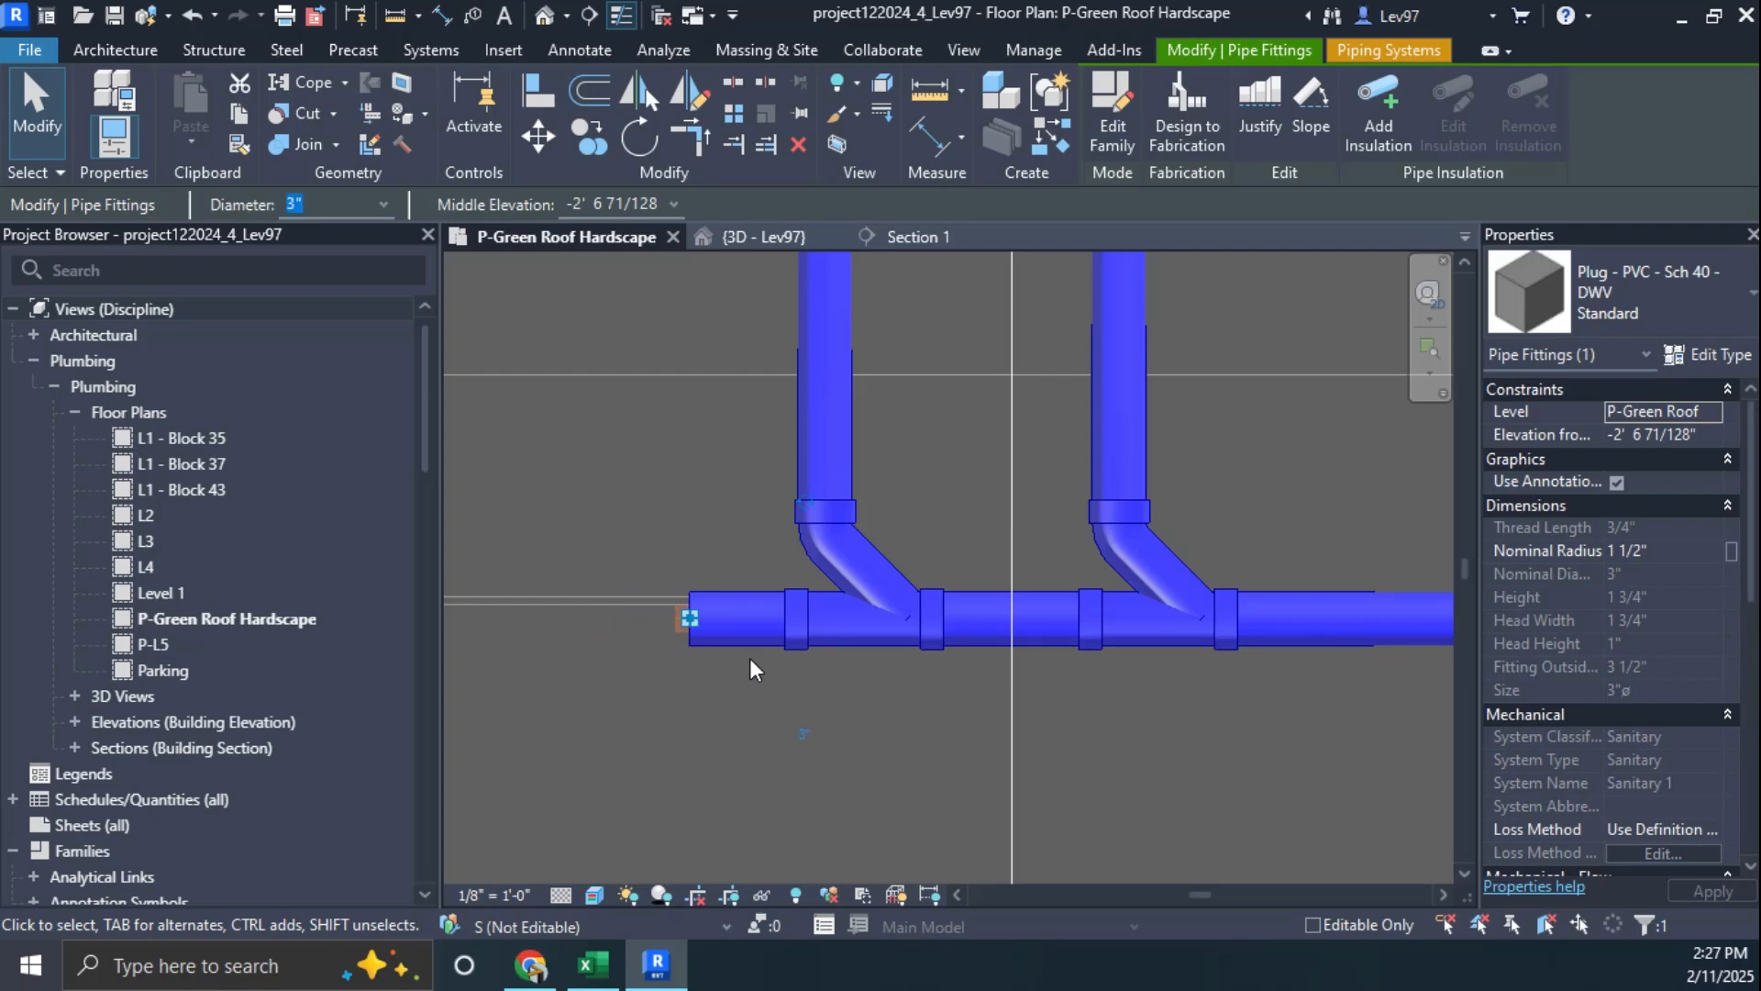
{"action": "key", "text": "Escape"}
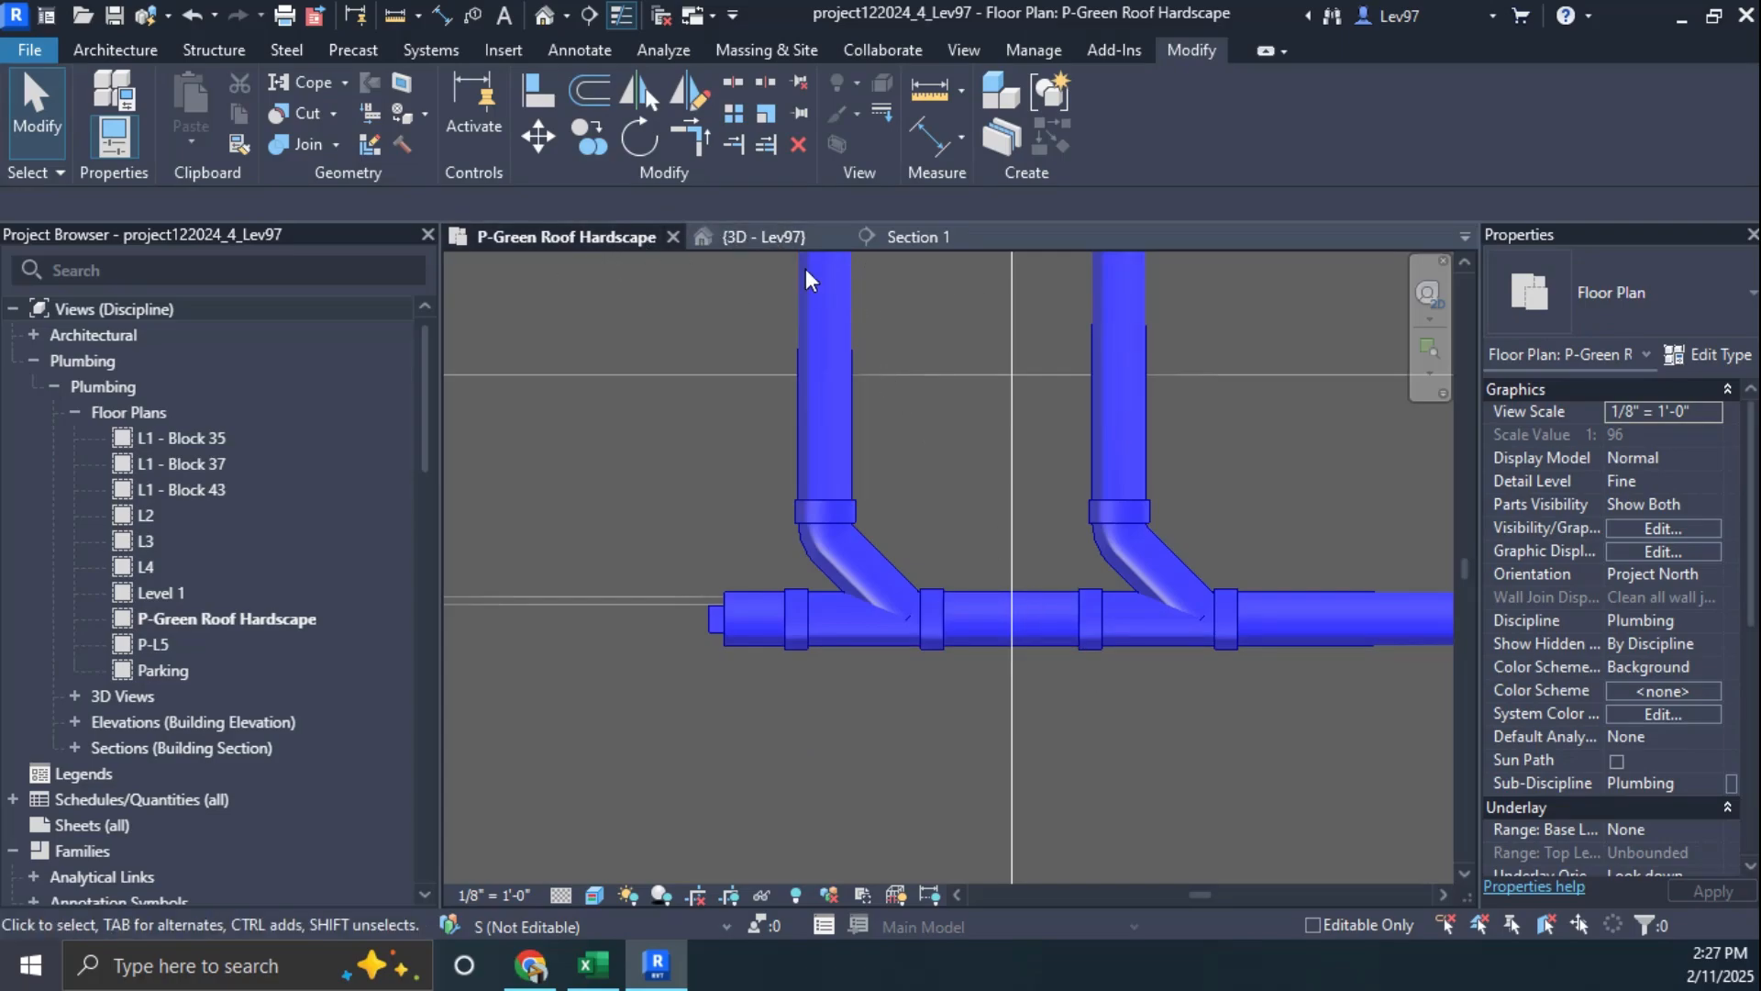
Step: Examine the wye connections at the steel beam in the 3D view, and enable link selection to identify the joist beside the toilet drains
{"action": "left_click", "coordinate": [752, 231]}
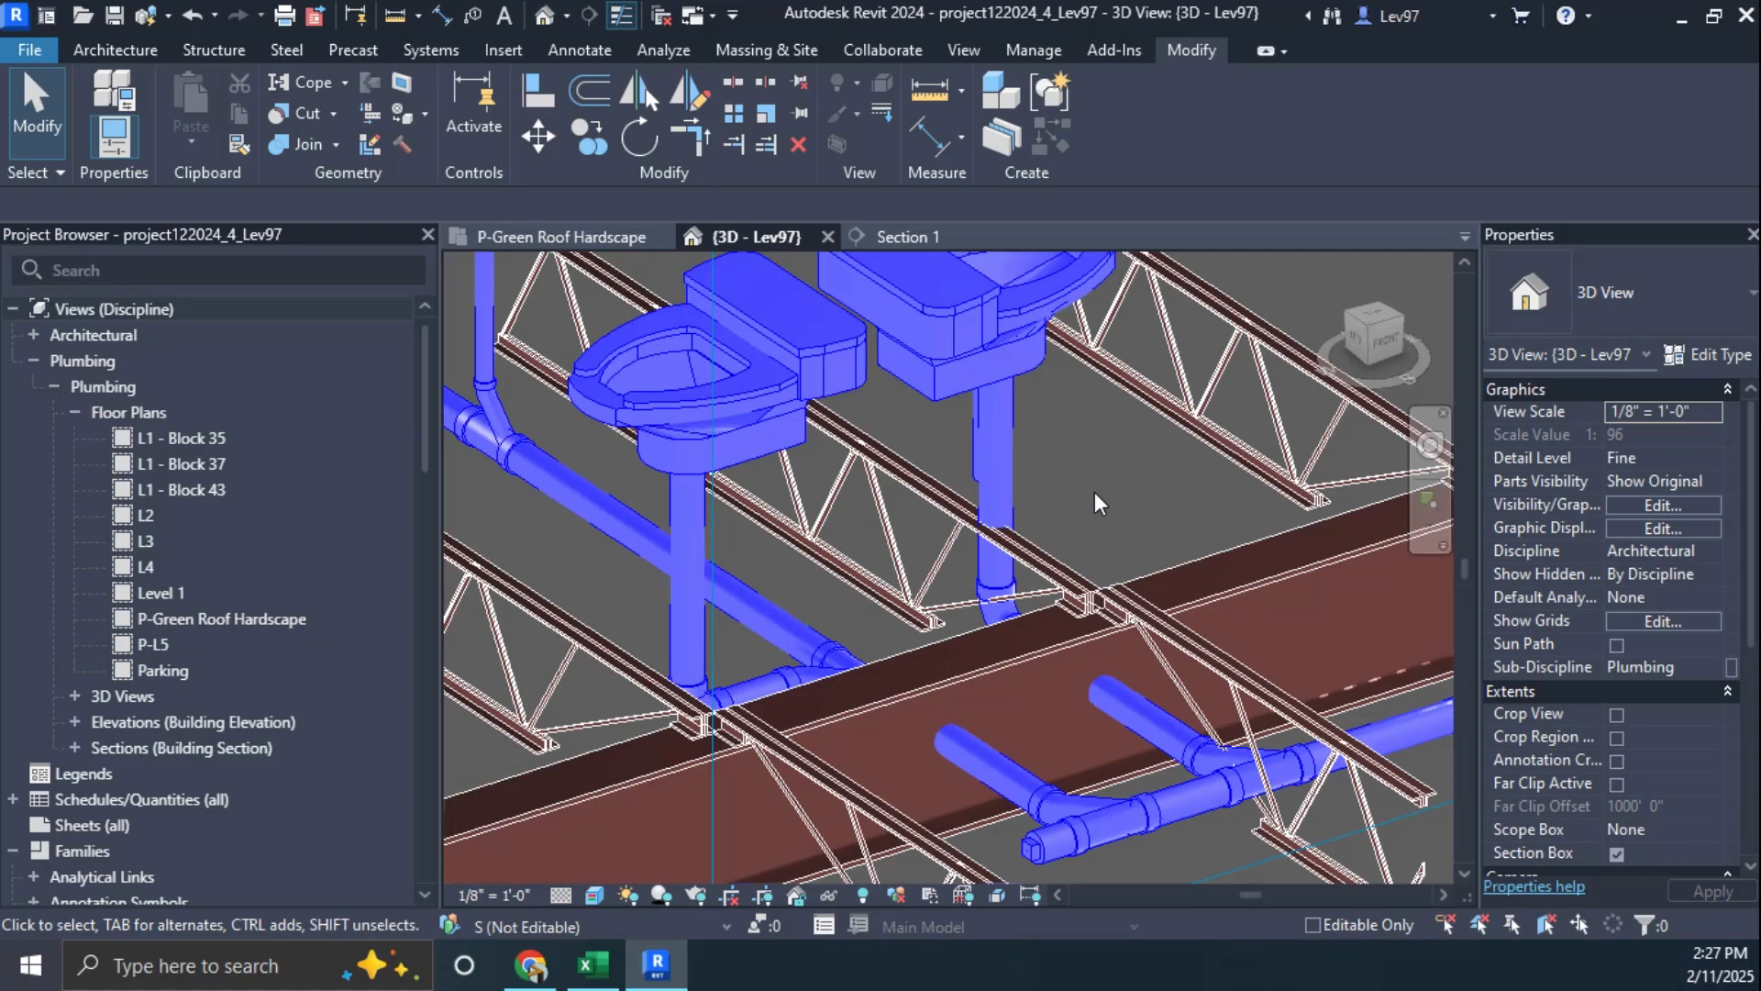
{"action": "scroll", "coordinate": [1117, 478], "scroll_direction": "down", "scroll_amount": 1}
{"action": "middle_click_drag", "start_coordinate": [1108, 477], "coordinate": [1192, 413]}
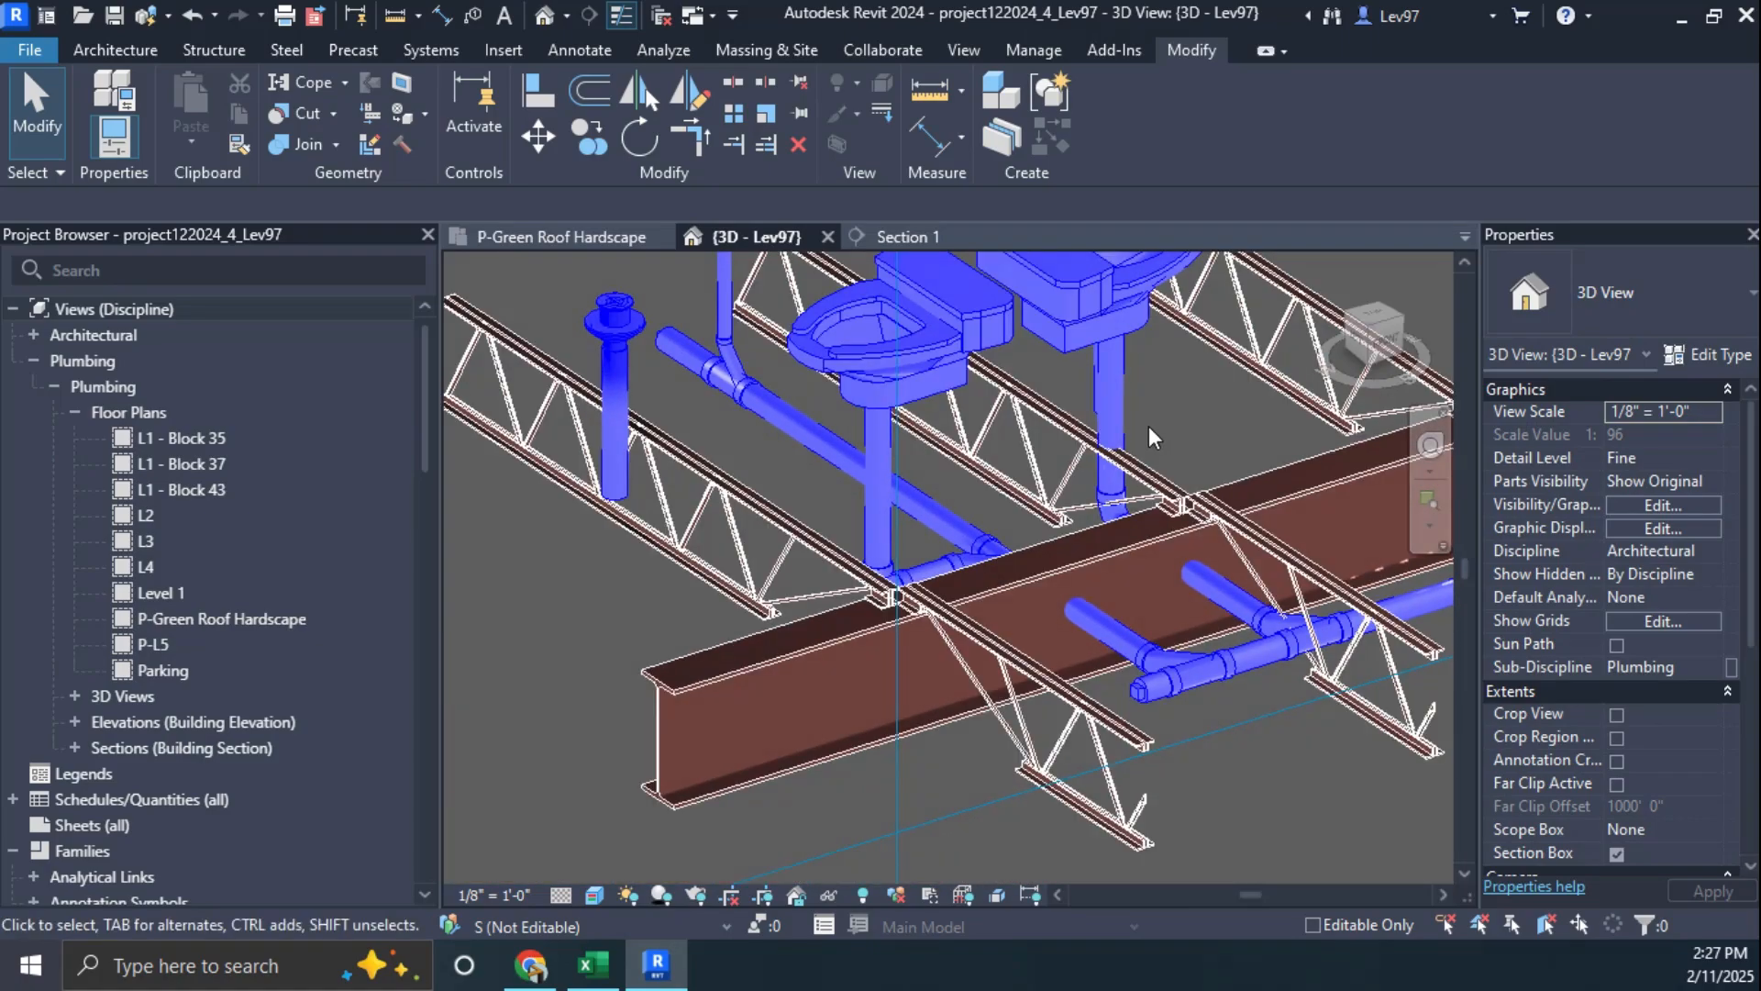
{"action": "middle_click_drag", "start_coordinate": [1133, 583], "coordinate": [1077, 646], "text": "shift"}
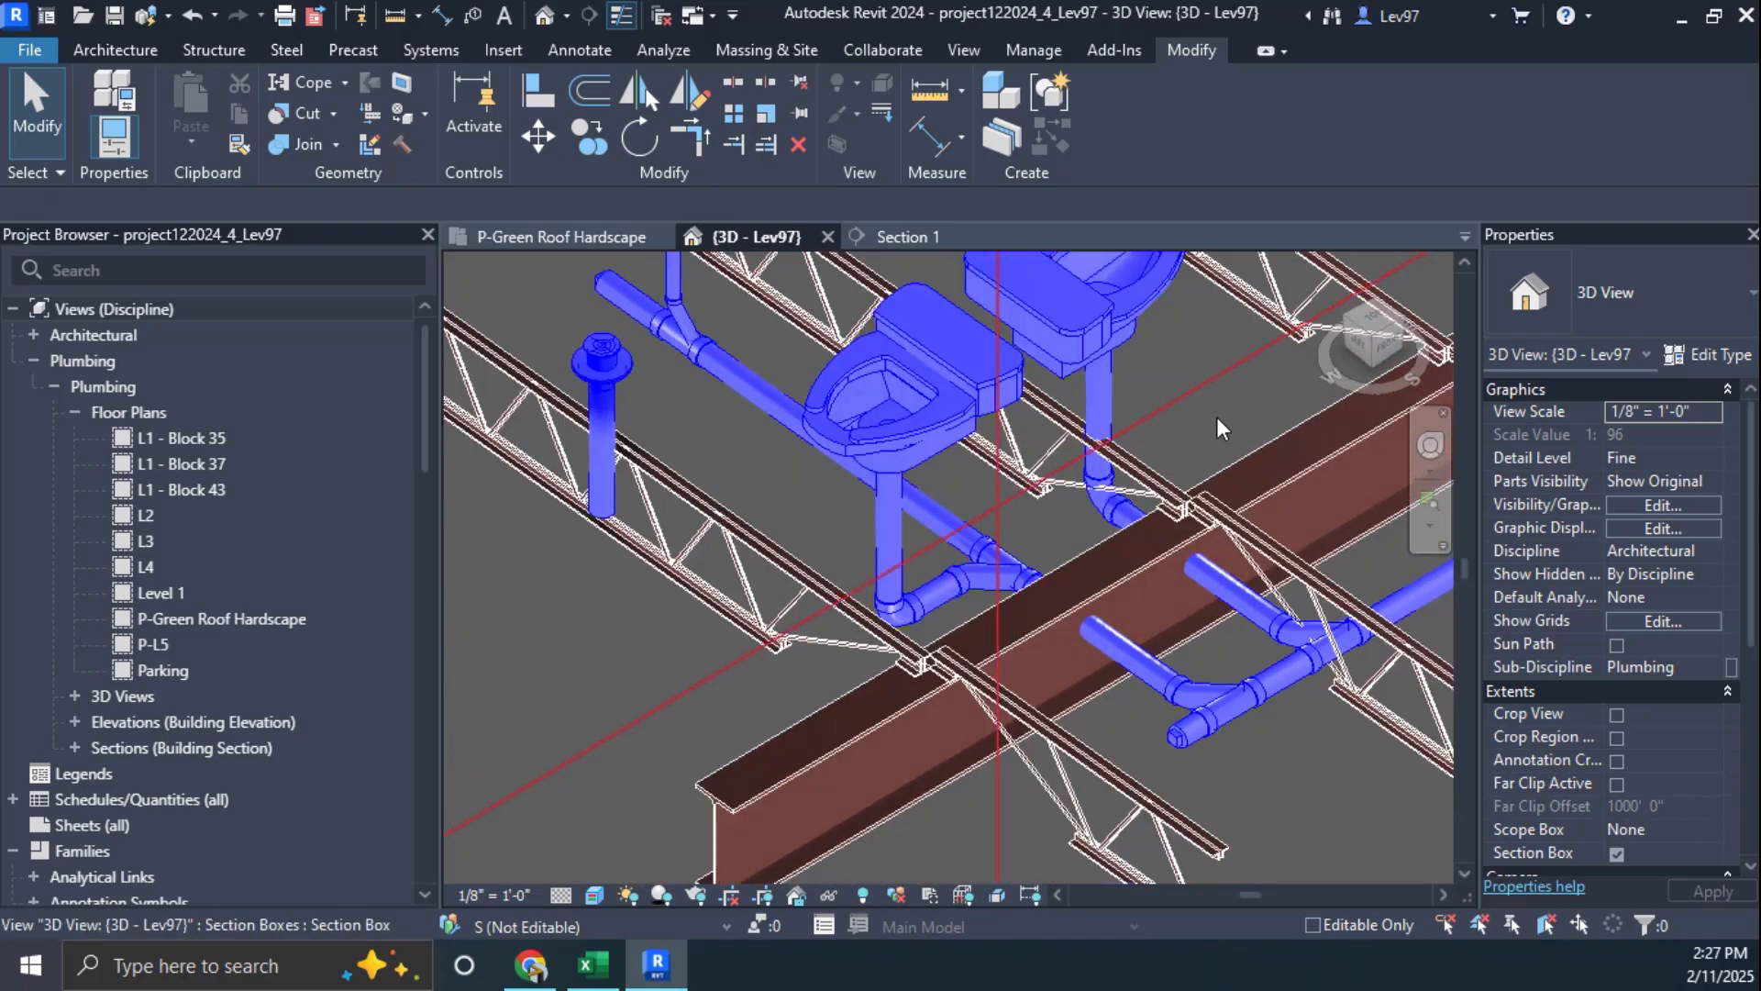
{"action": "scroll", "coordinate": [1073, 535], "scroll_direction": "up", "scroll_amount": 4}
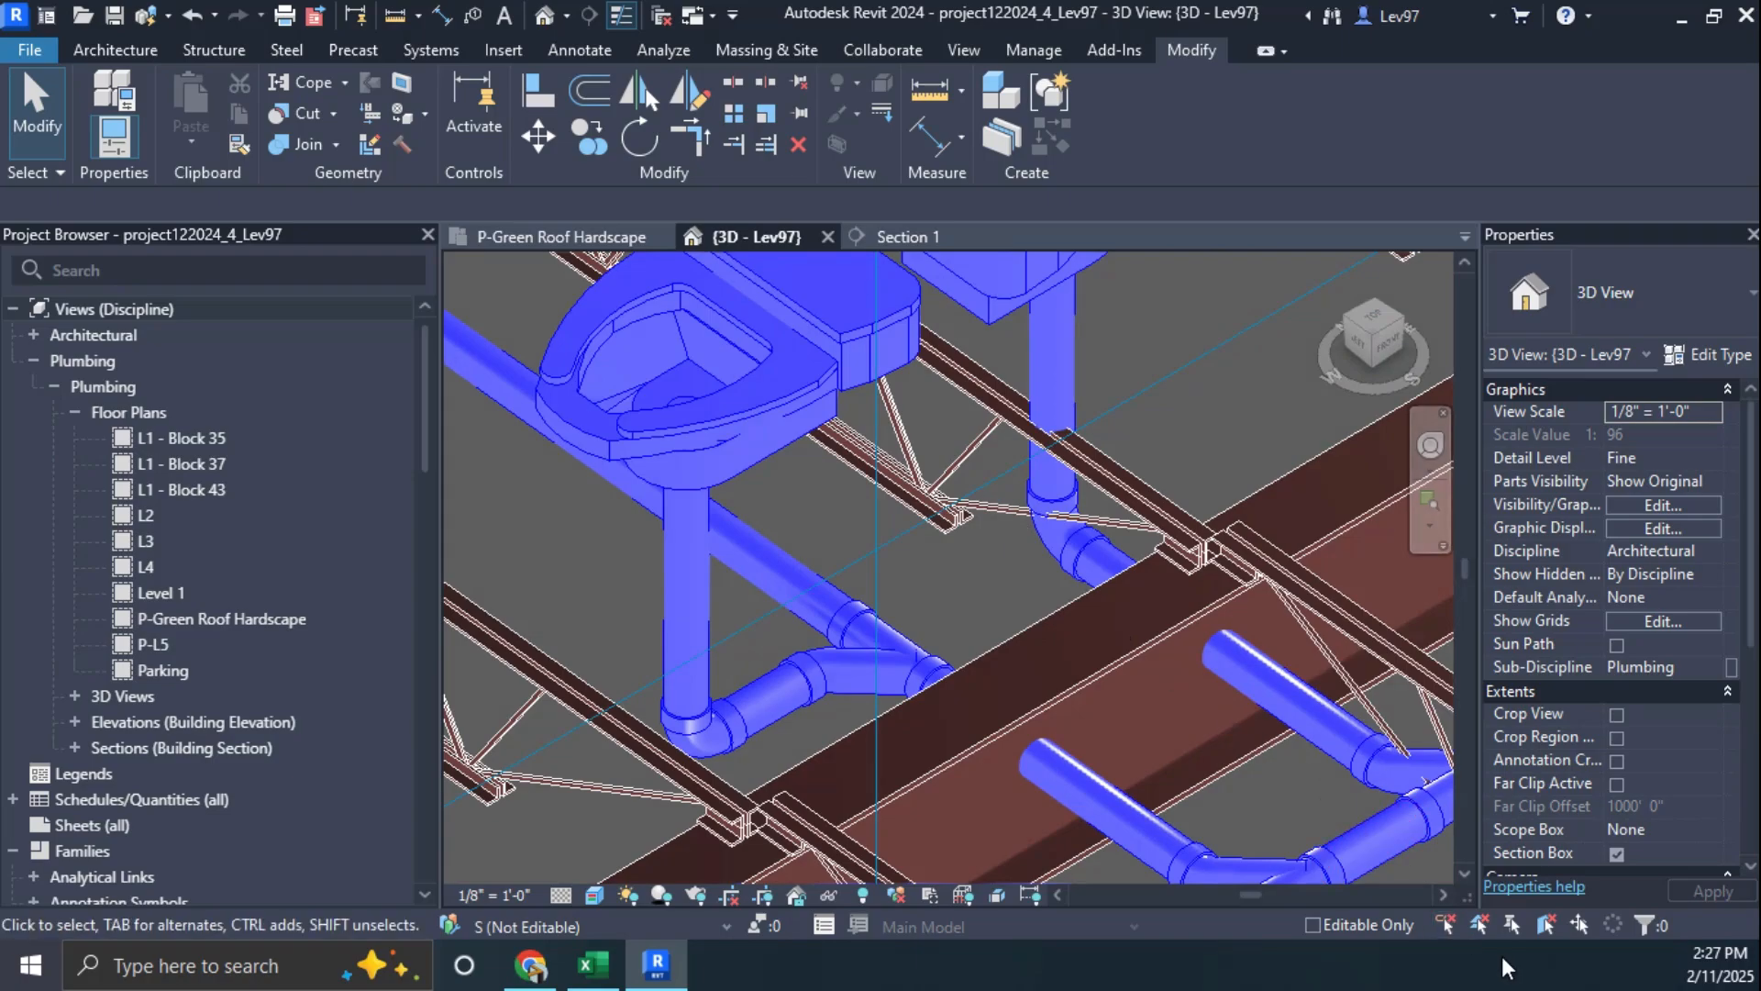
{"action": "left_click", "coordinate": [1445, 925]}
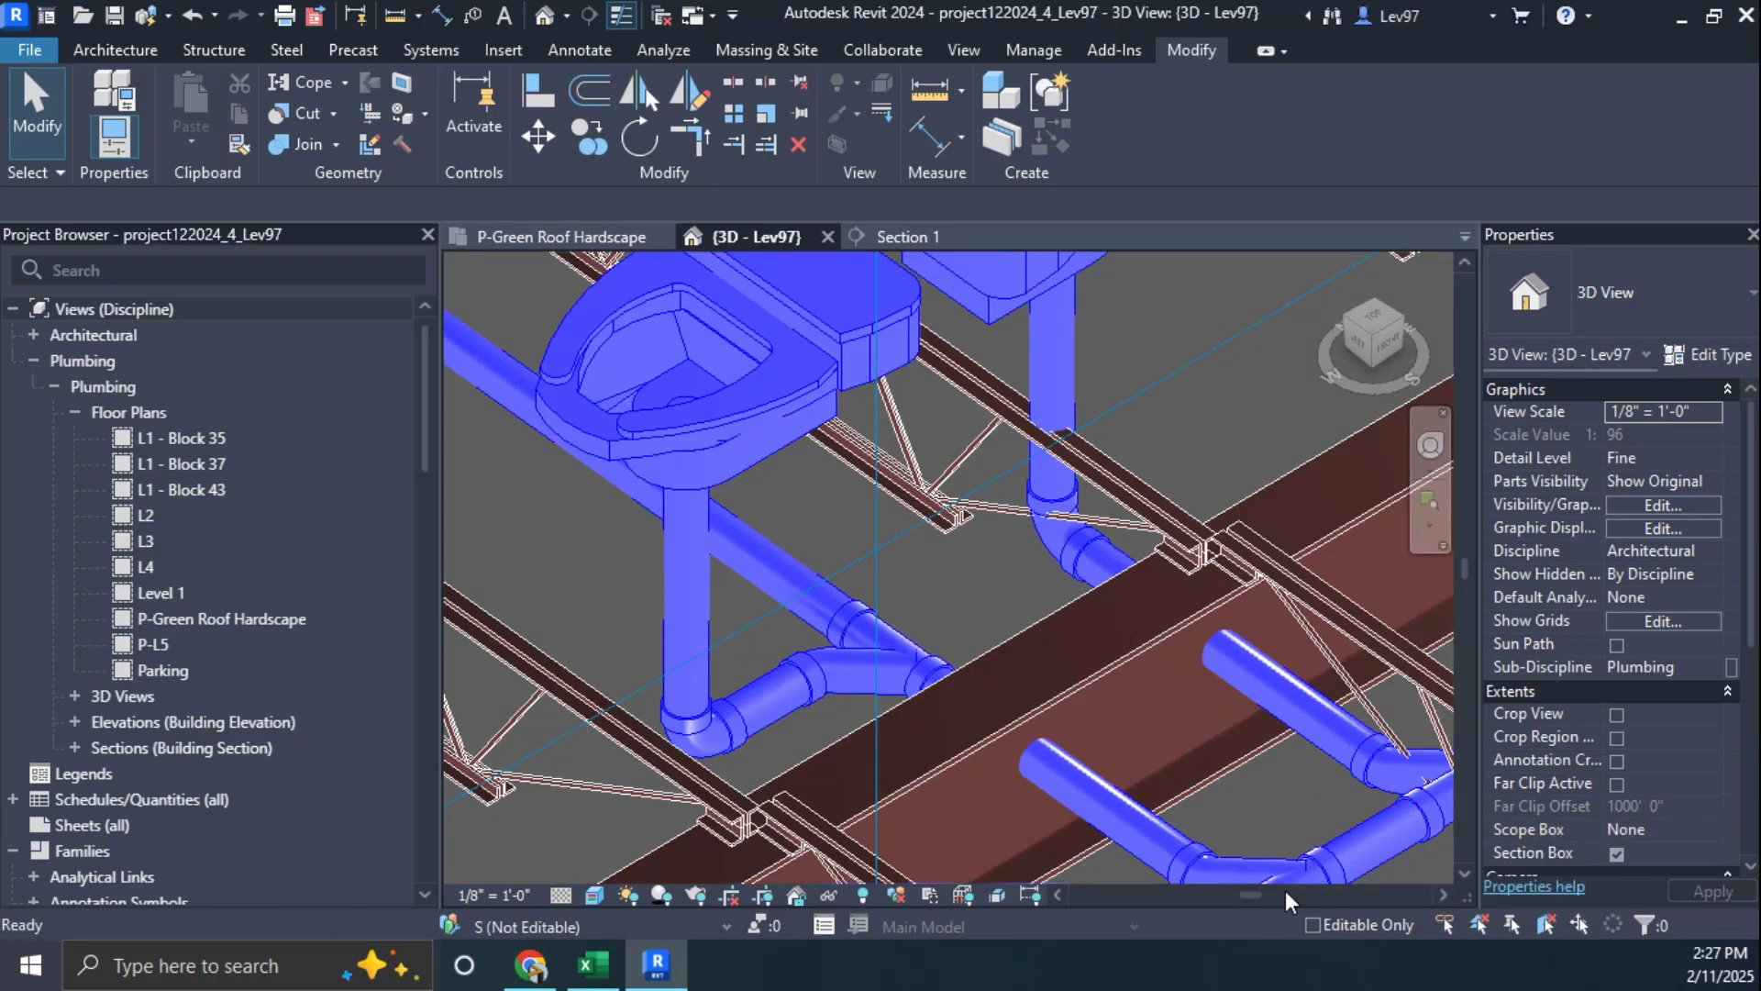
{"action": "left_click", "coordinate": [997, 508]}
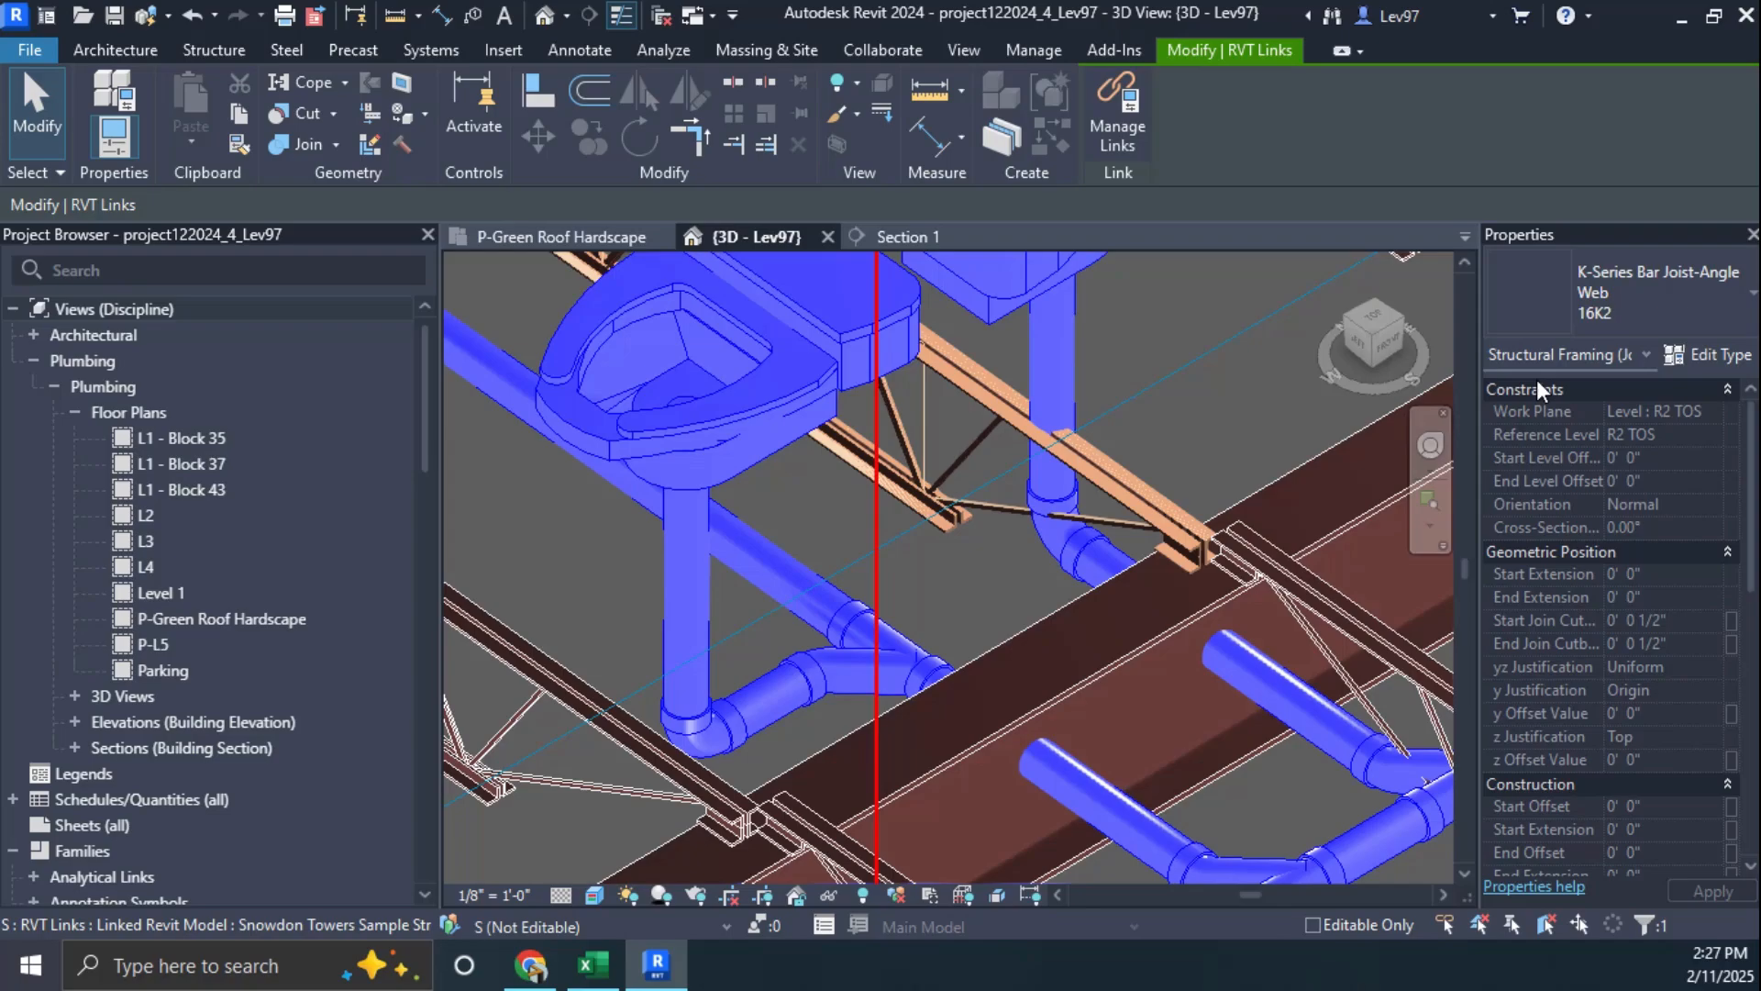
{"action": "left_click", "coordinate": [987, 585]}
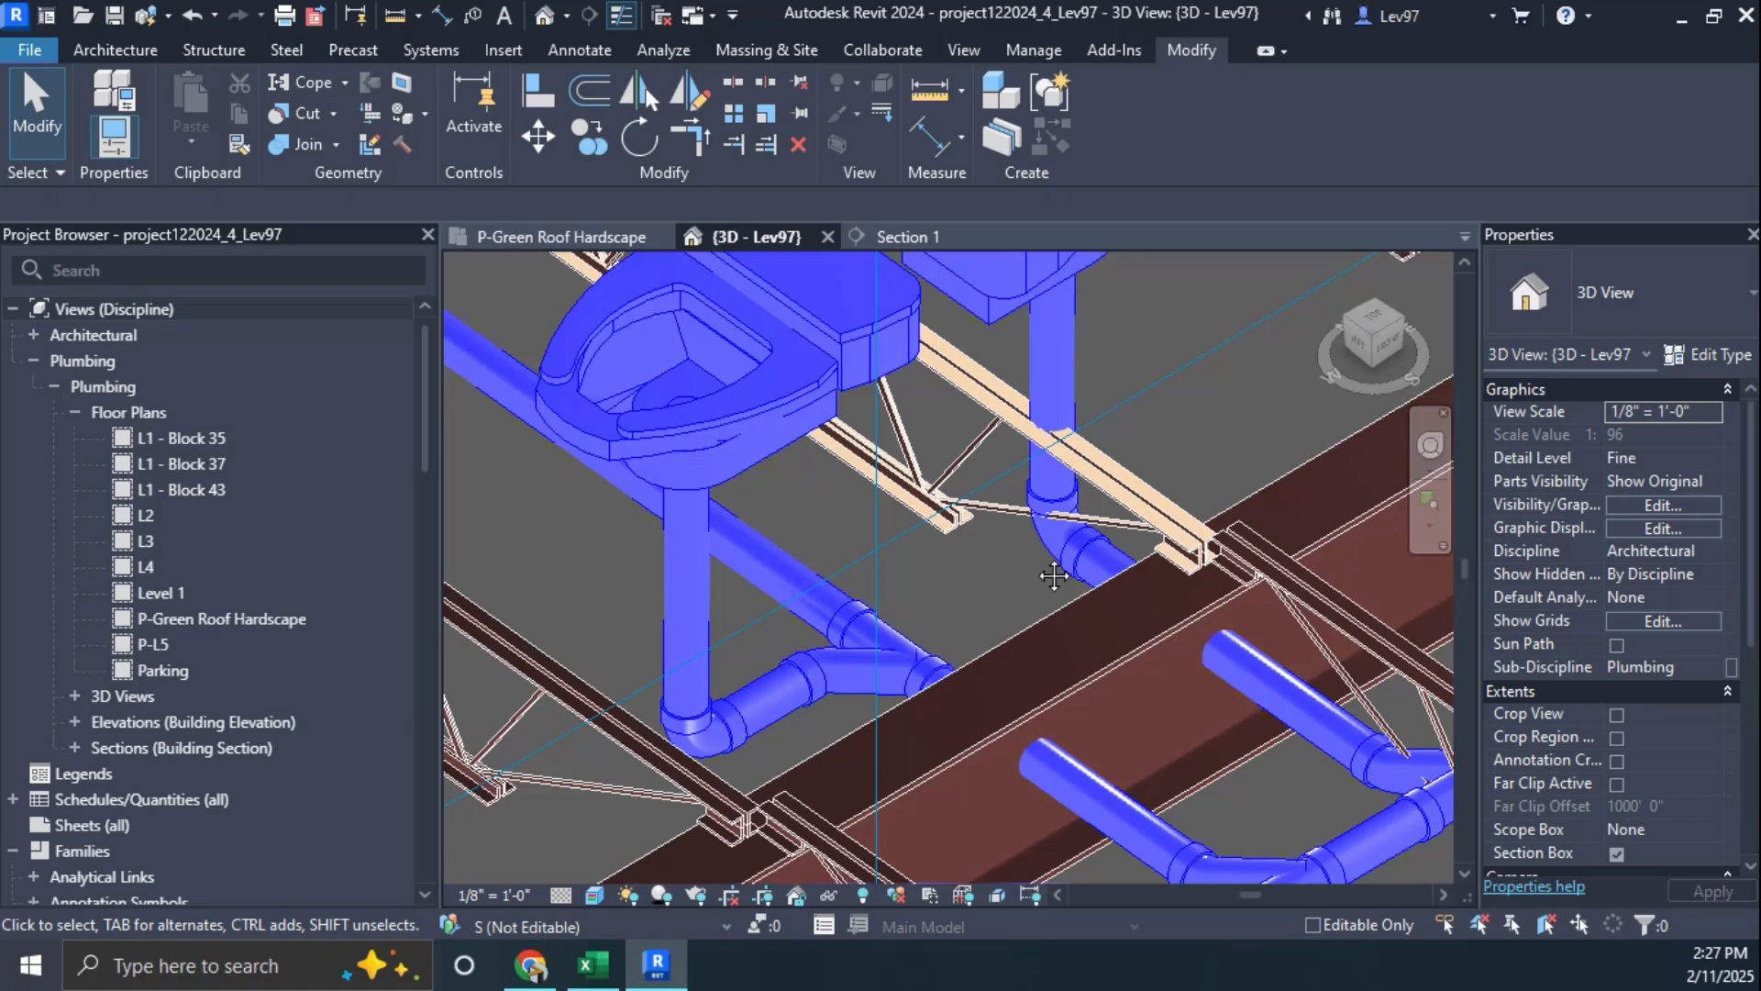
Step: Examine the toilet drain runs through the beam and the floor drain's position relative to the open-web joists in 3D
{"action": "middle_click_drag", "start_coordinate": [1014, 548], "coordinate": [1154, 437]}
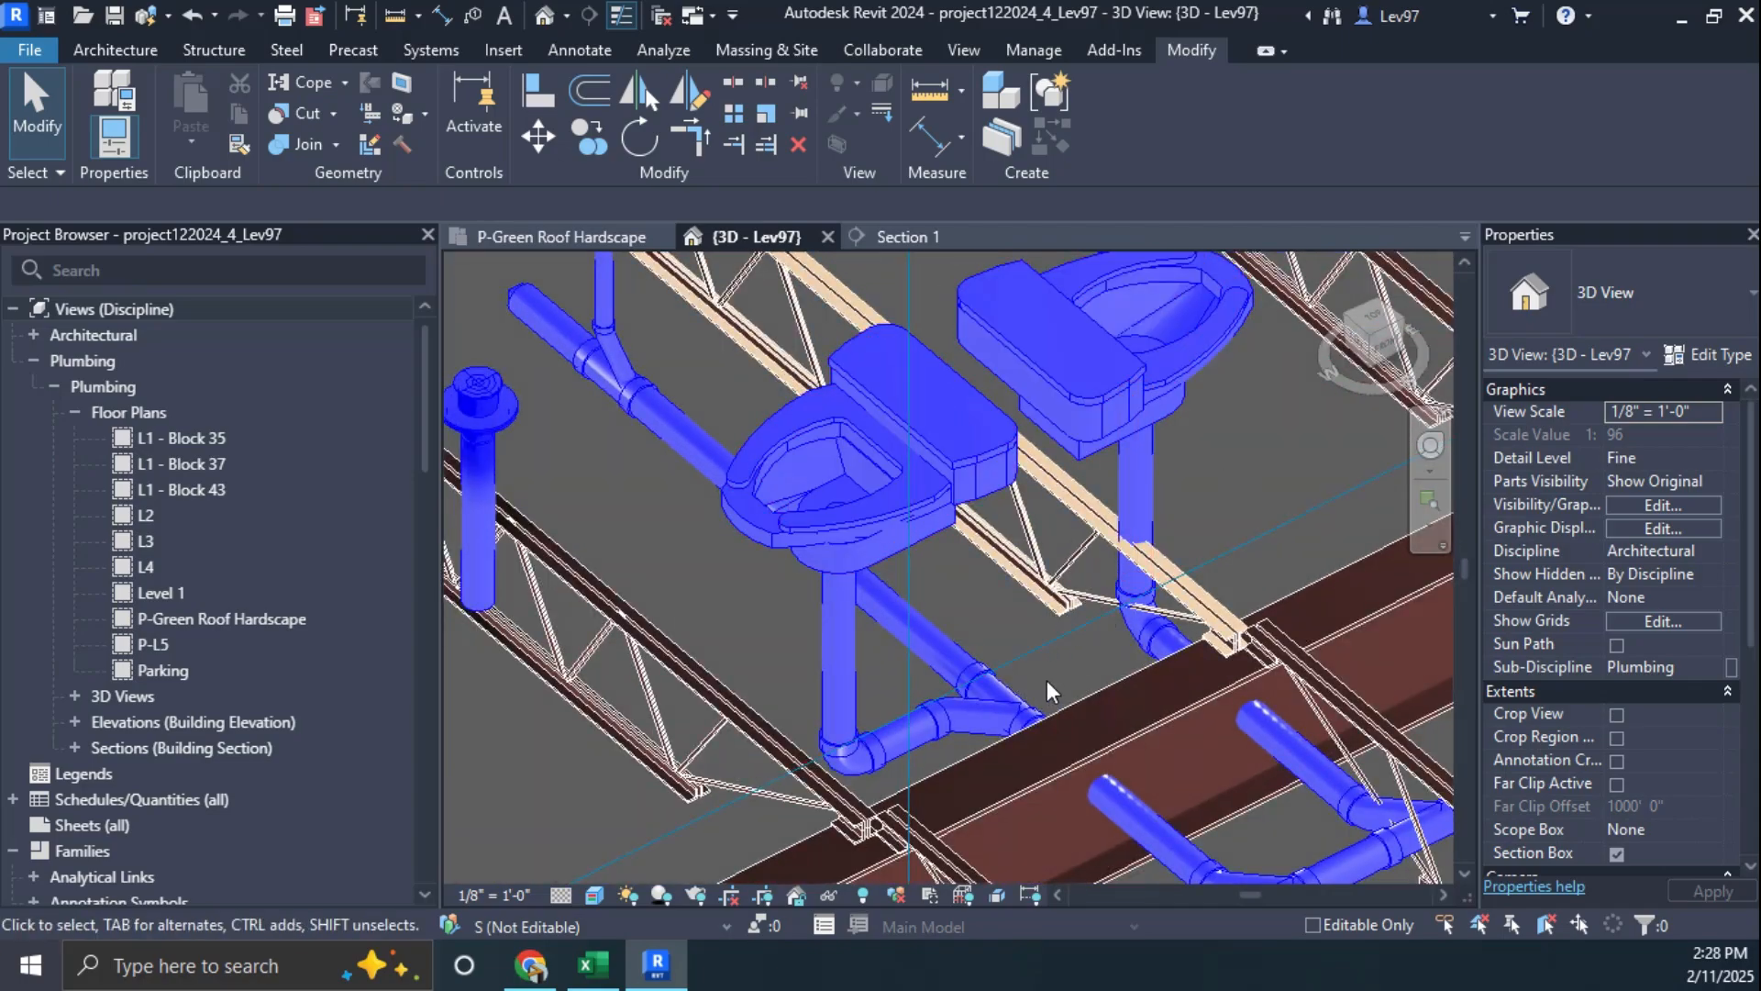
{"action": "middle_click_drag", "start_coordinate": [1048, 680], "coordinate": [934, 482], "text": "shift"}
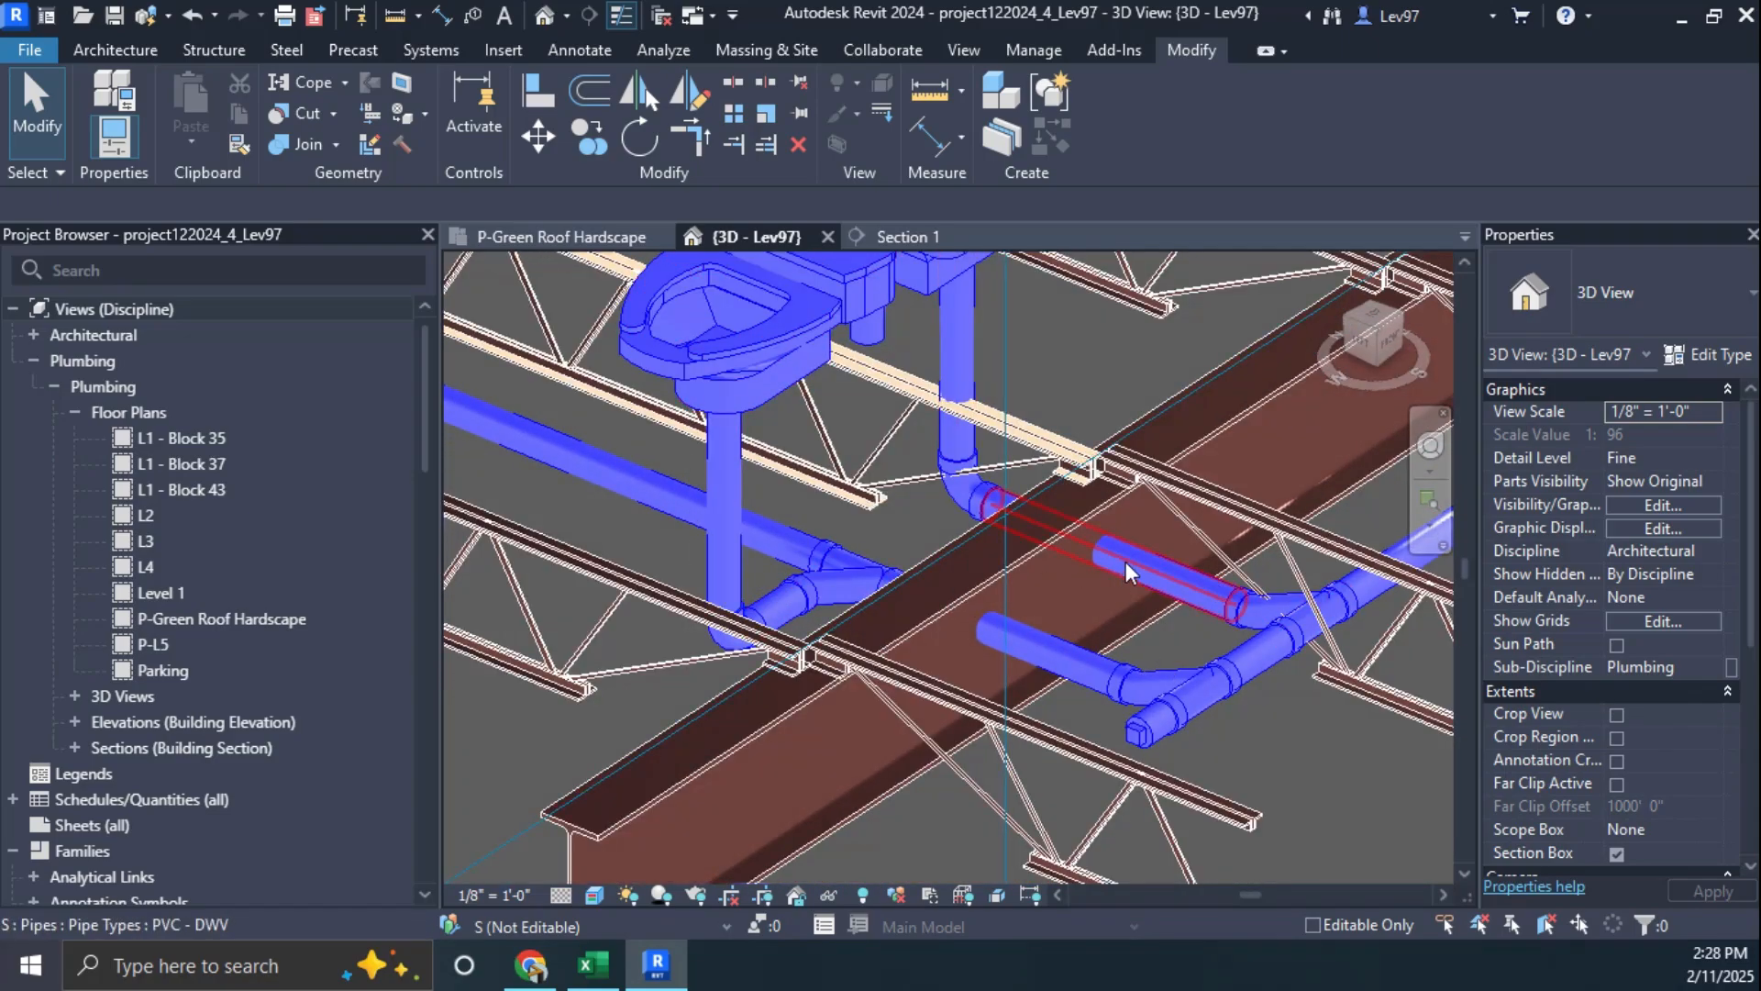
{"action": "middle_click_drag", "start_coordinate": [980, 583], "coordinate": [932, 727], "text": "shift"}
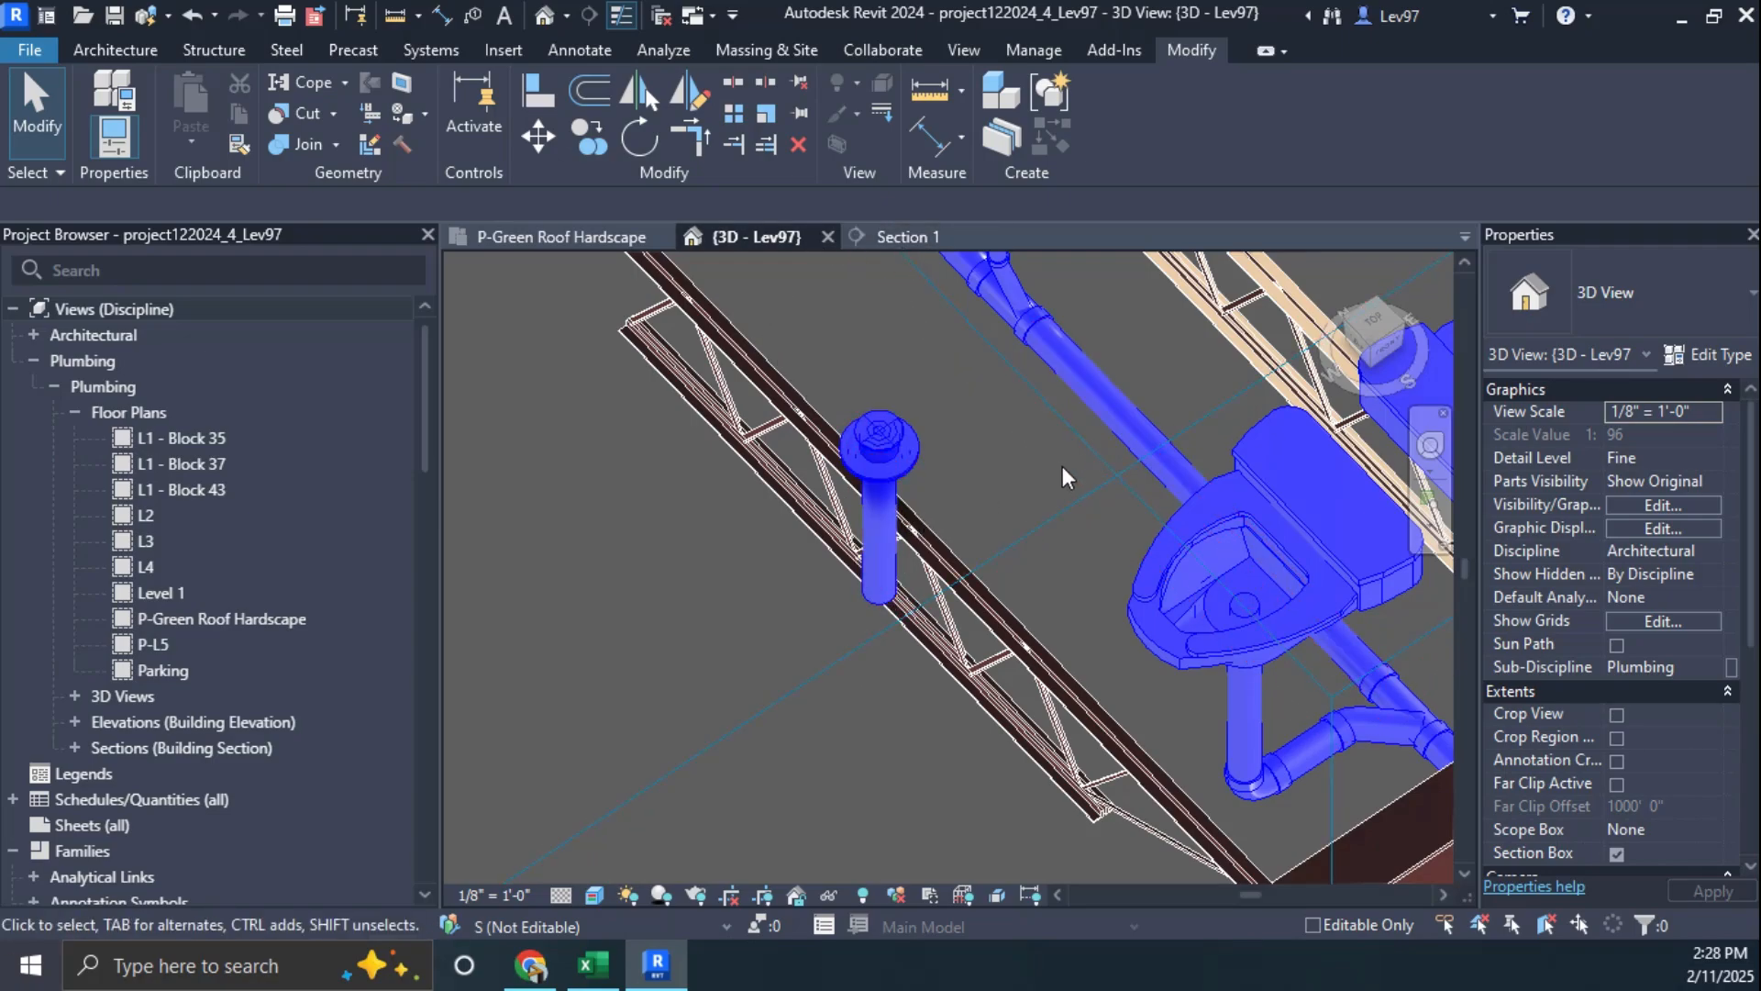
{"action": "middle_click_drag", "start_coordinate": [911, 467], "coordinate": [554, 487]}
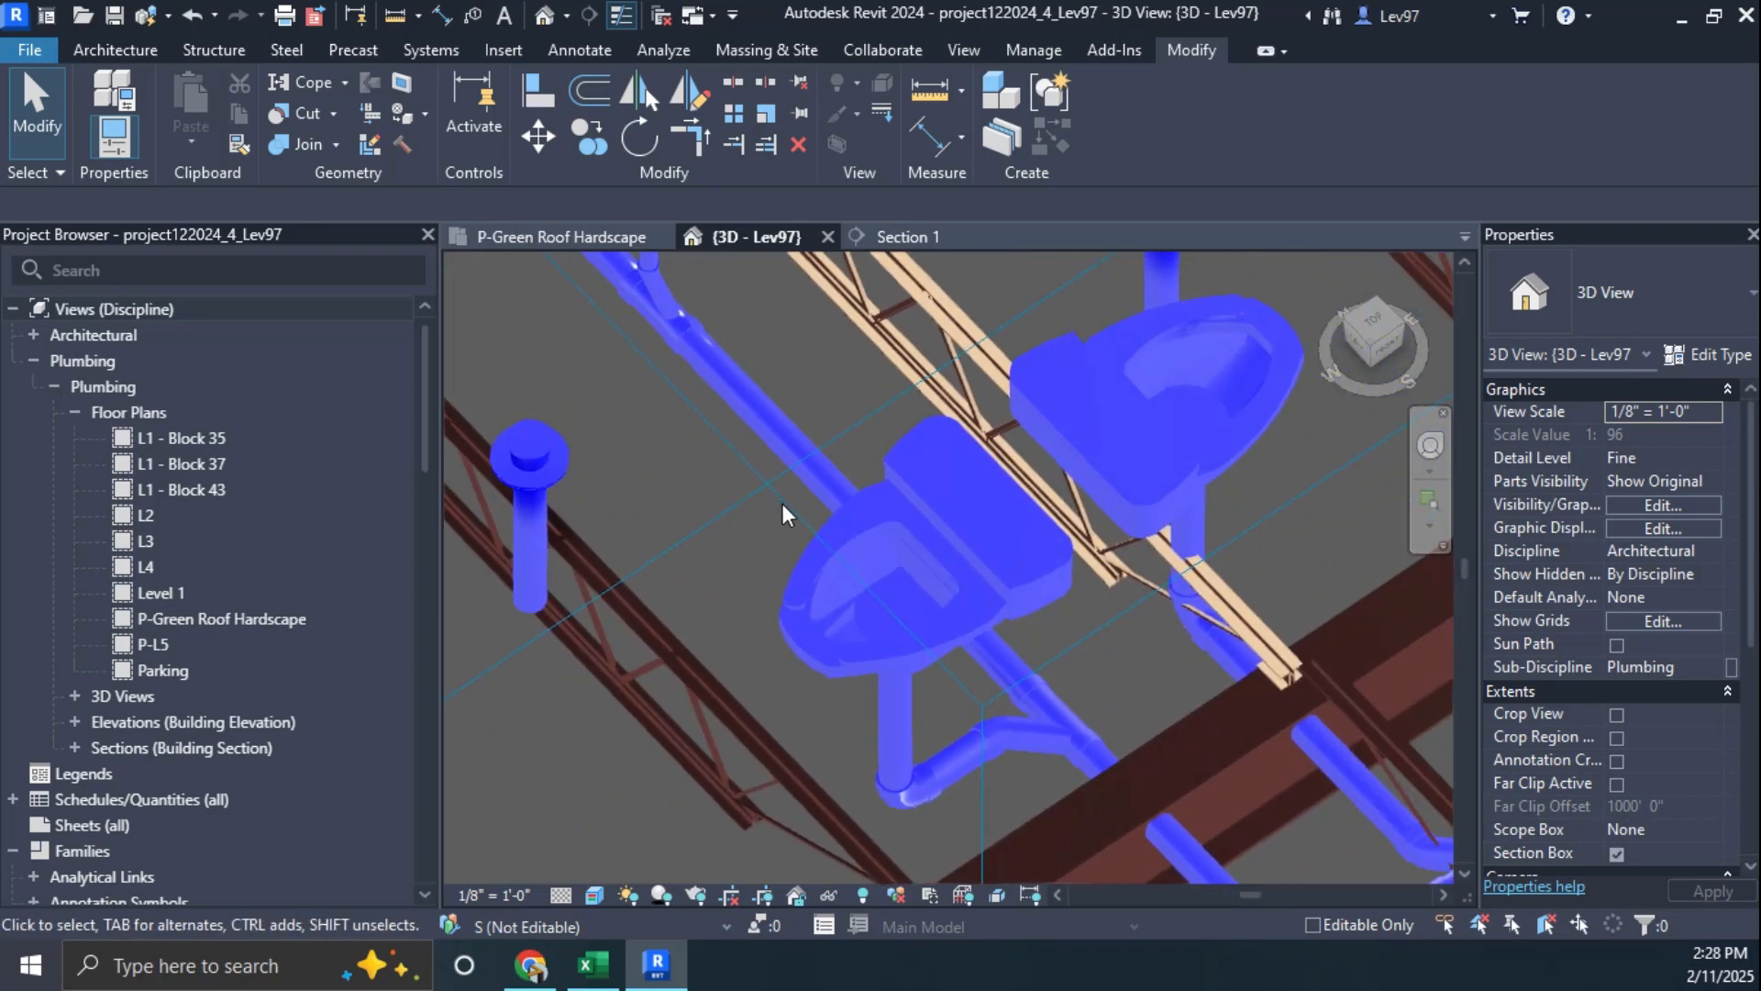
{"action": "middle_click_drag", "start_coordinate": [782, 504], "coordinate": [732, 632], "text": "shift"}
{"action": "middle_click_drag", "start_coordinate": [906, 554], "coordinate": [440, 537]}
{"action": "middle_click_drag", "start_coordinate": [943, 439], "coordinate": [860, 506], "text": "shift"}
{"action": "middle_click_drag", "start_coordinate": [661, 517], "coordinate": [596, 402]}
Step: In the P-Green Roof Hardscape plan, move the section line from between the toilets to the green pipe's far end, past the floor drain
{"action": "left_click", "coordinate": [550, 240]}
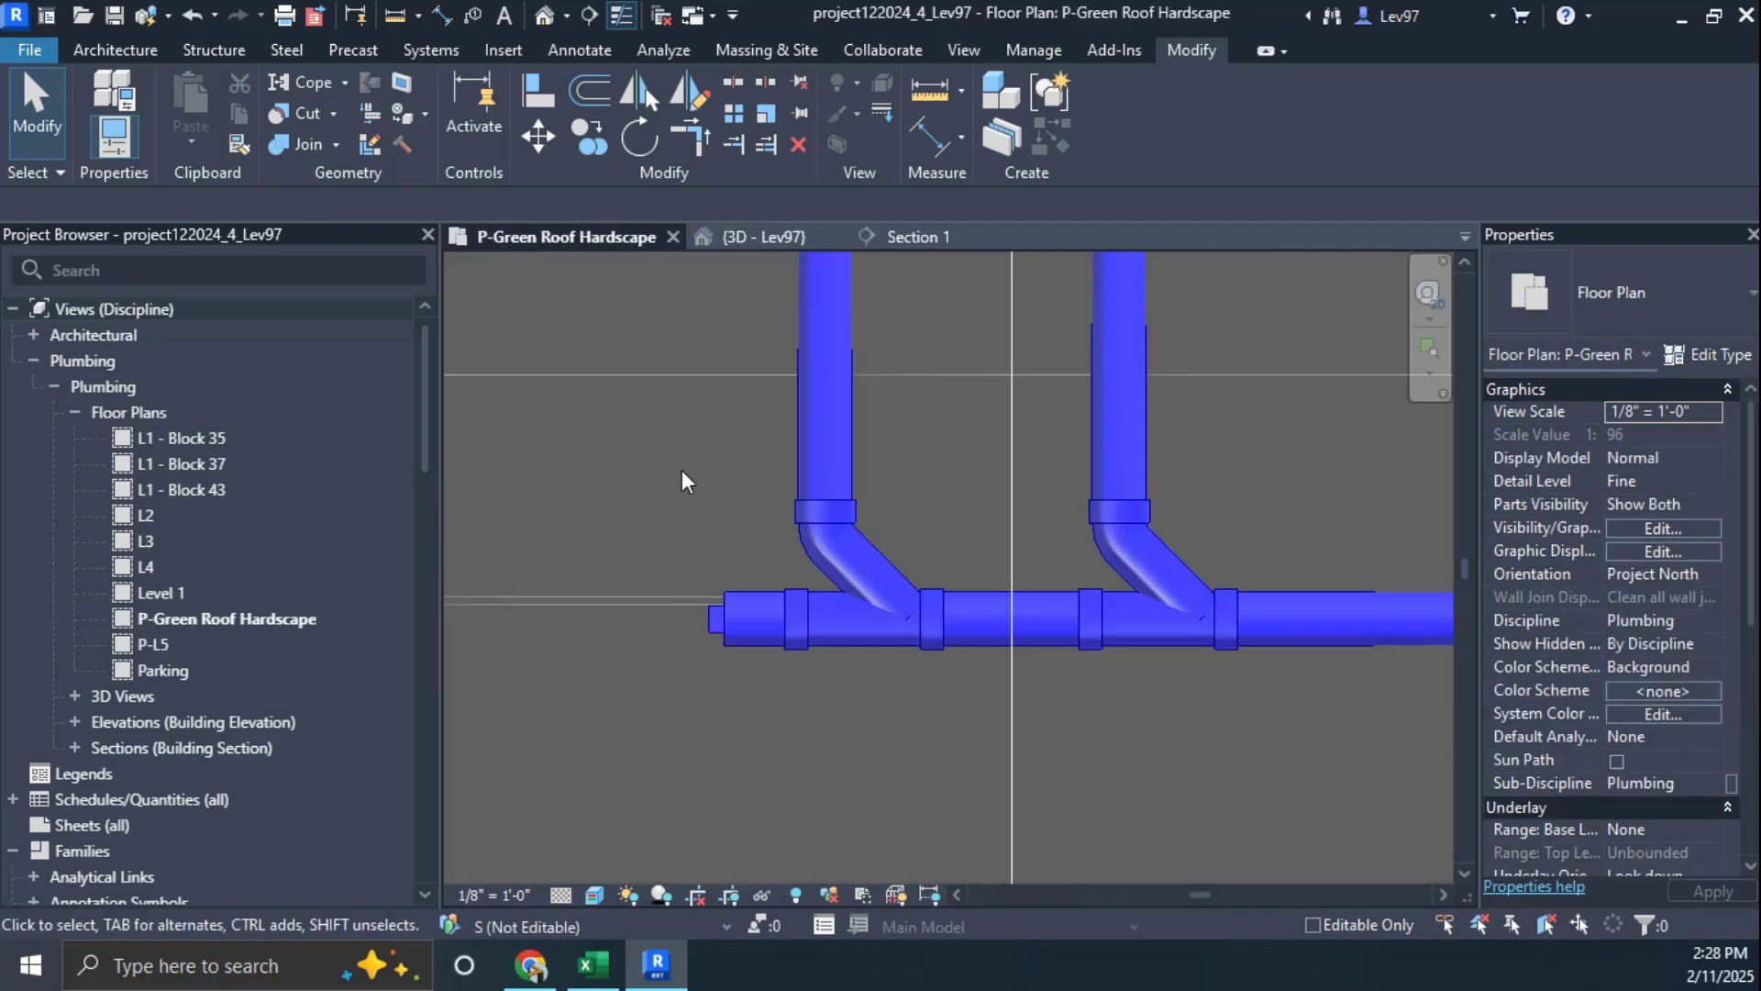
{"action": "middle_click_drag", "start_coordinate": [680, 470], "coordinate": [1004, 870]}
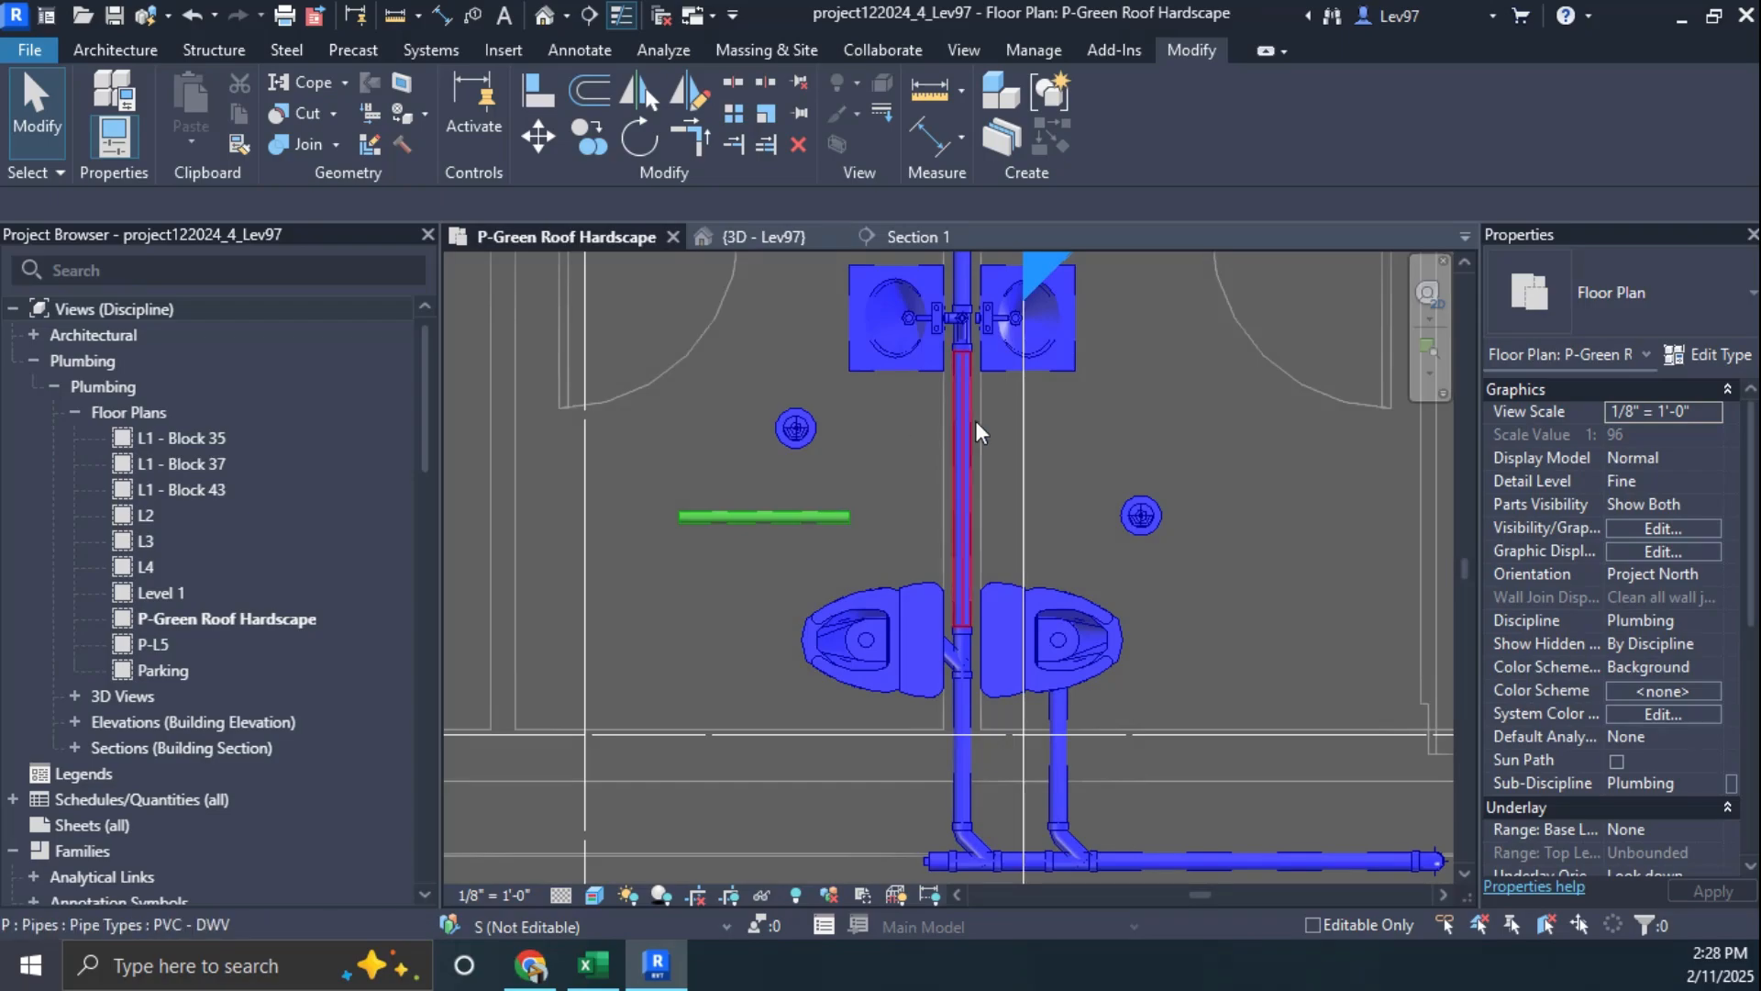
{"action": "left_click", "coordinate": [1022, 494]}
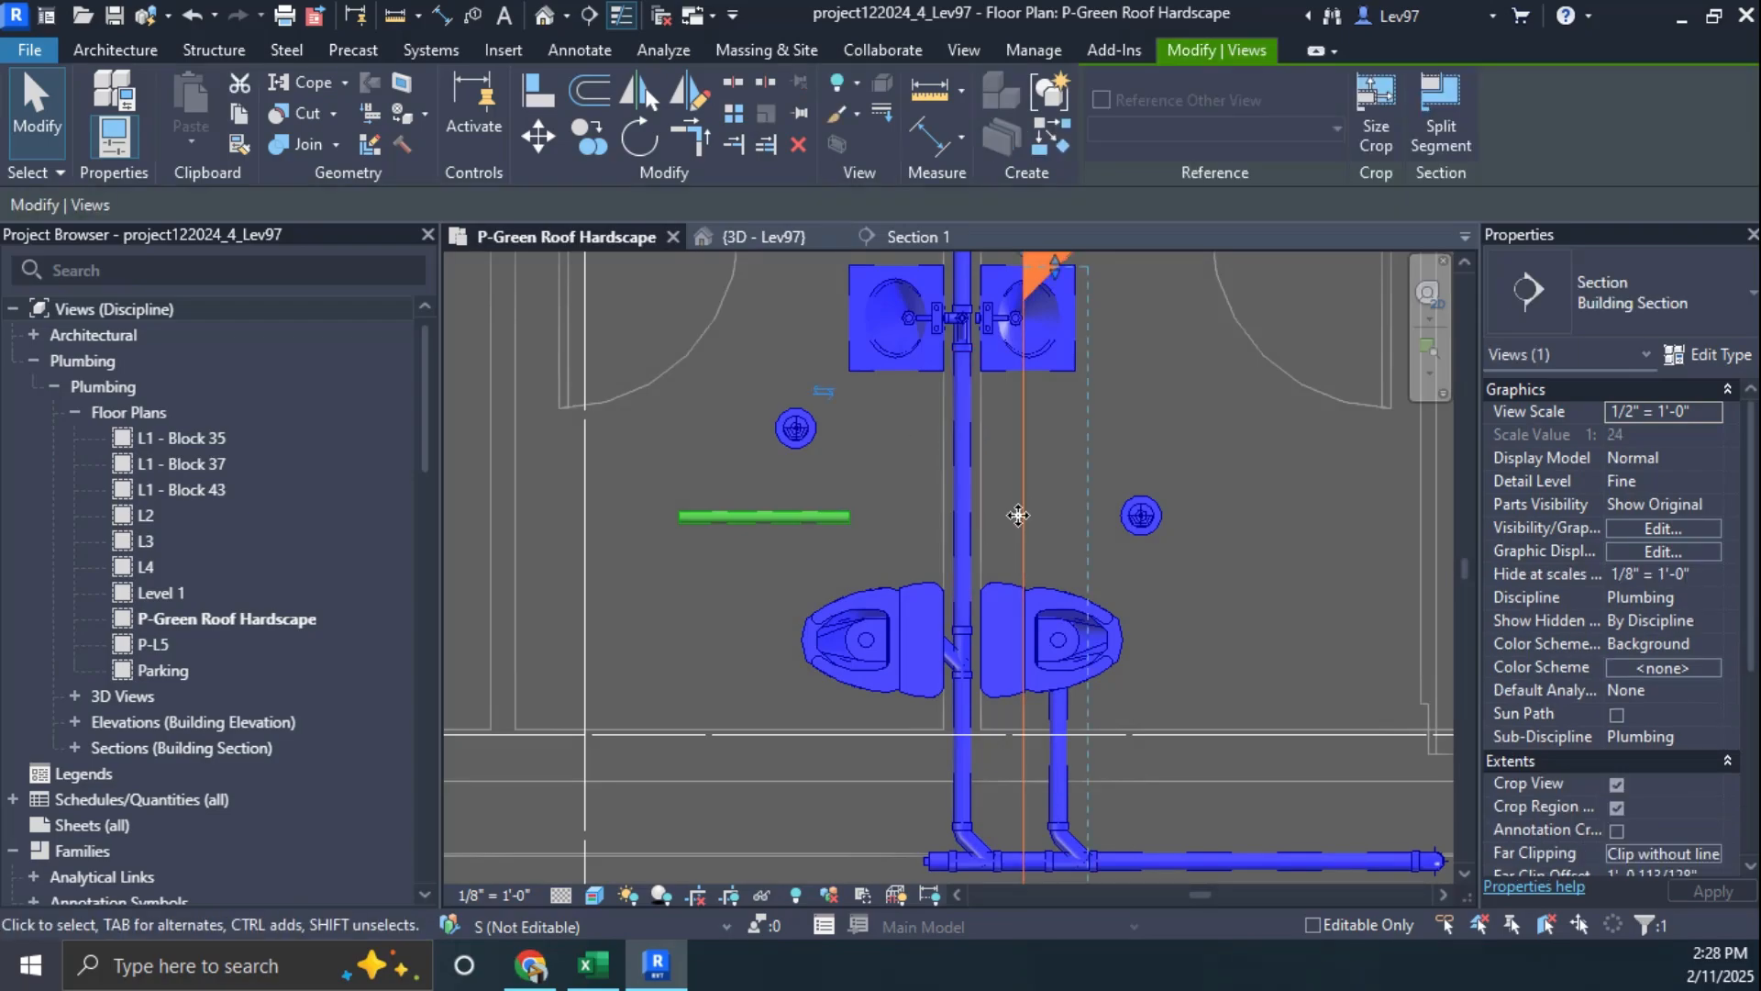
{"action": "left_click_drag", "start_coordinate": [1021, 506], "coordinate": [677, 551]}
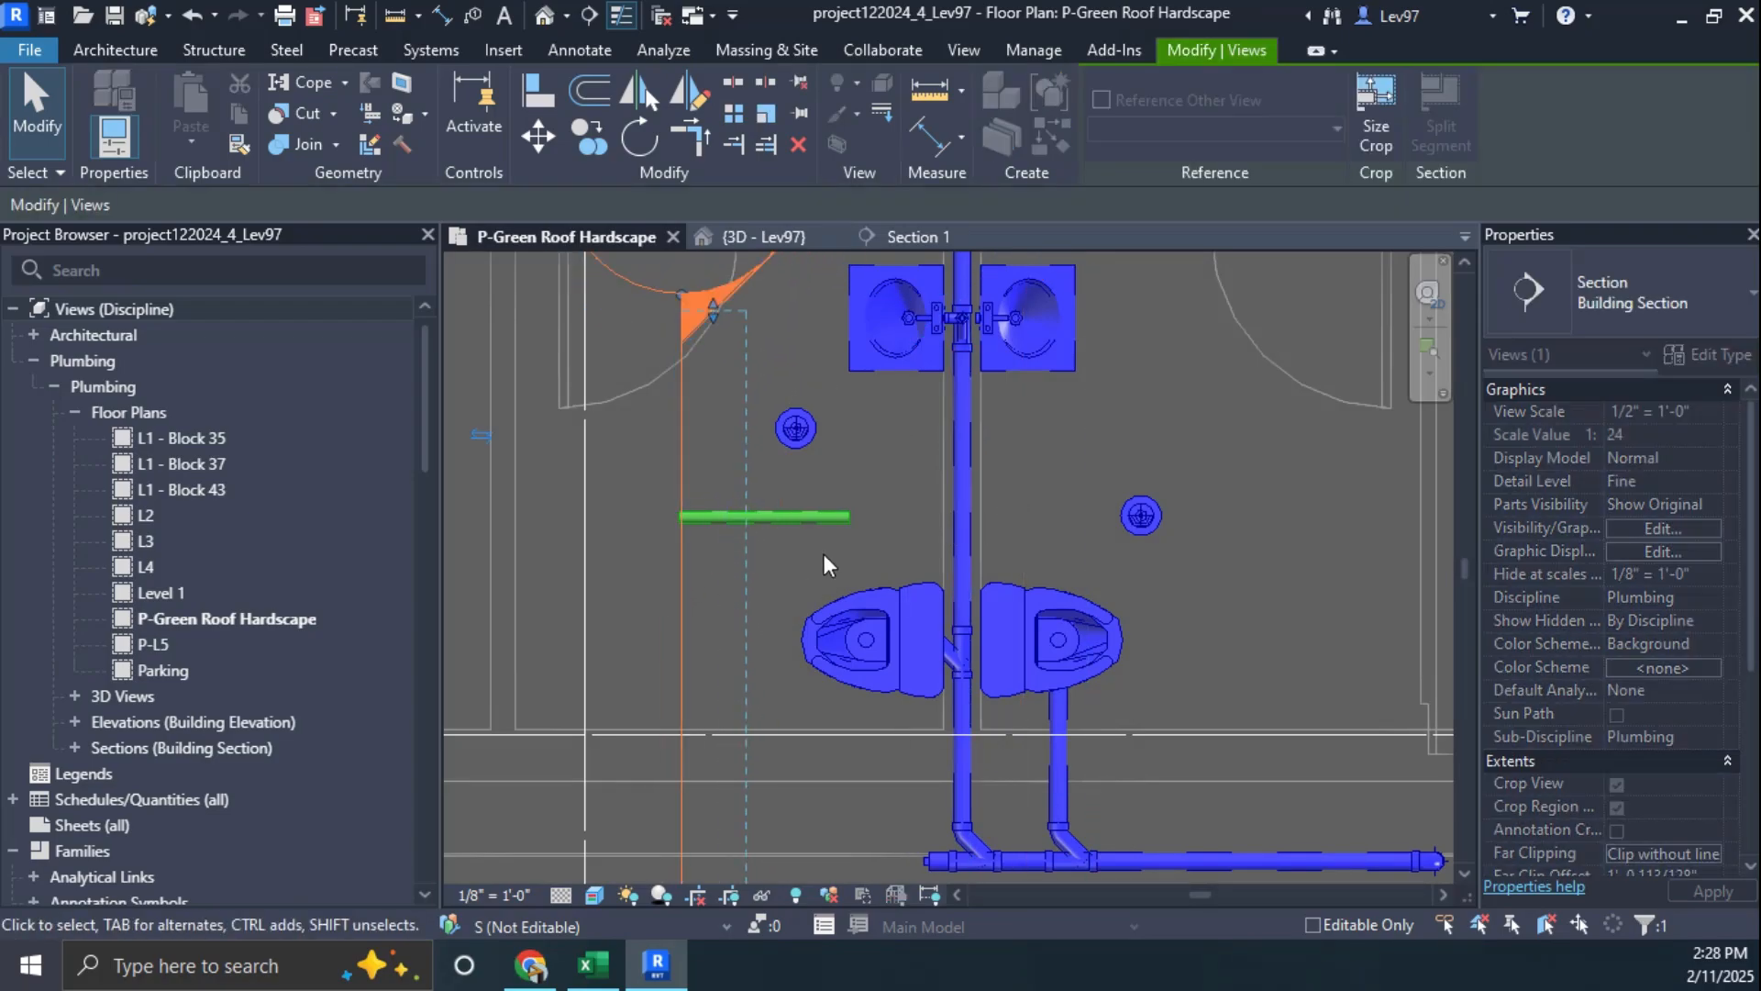
{"action": "scroll", "coordinate": [778, 601], "scroll_direction": "down", "scroll_amount": 2}
{"action": "left_click", "coordinate": [761, 585]}
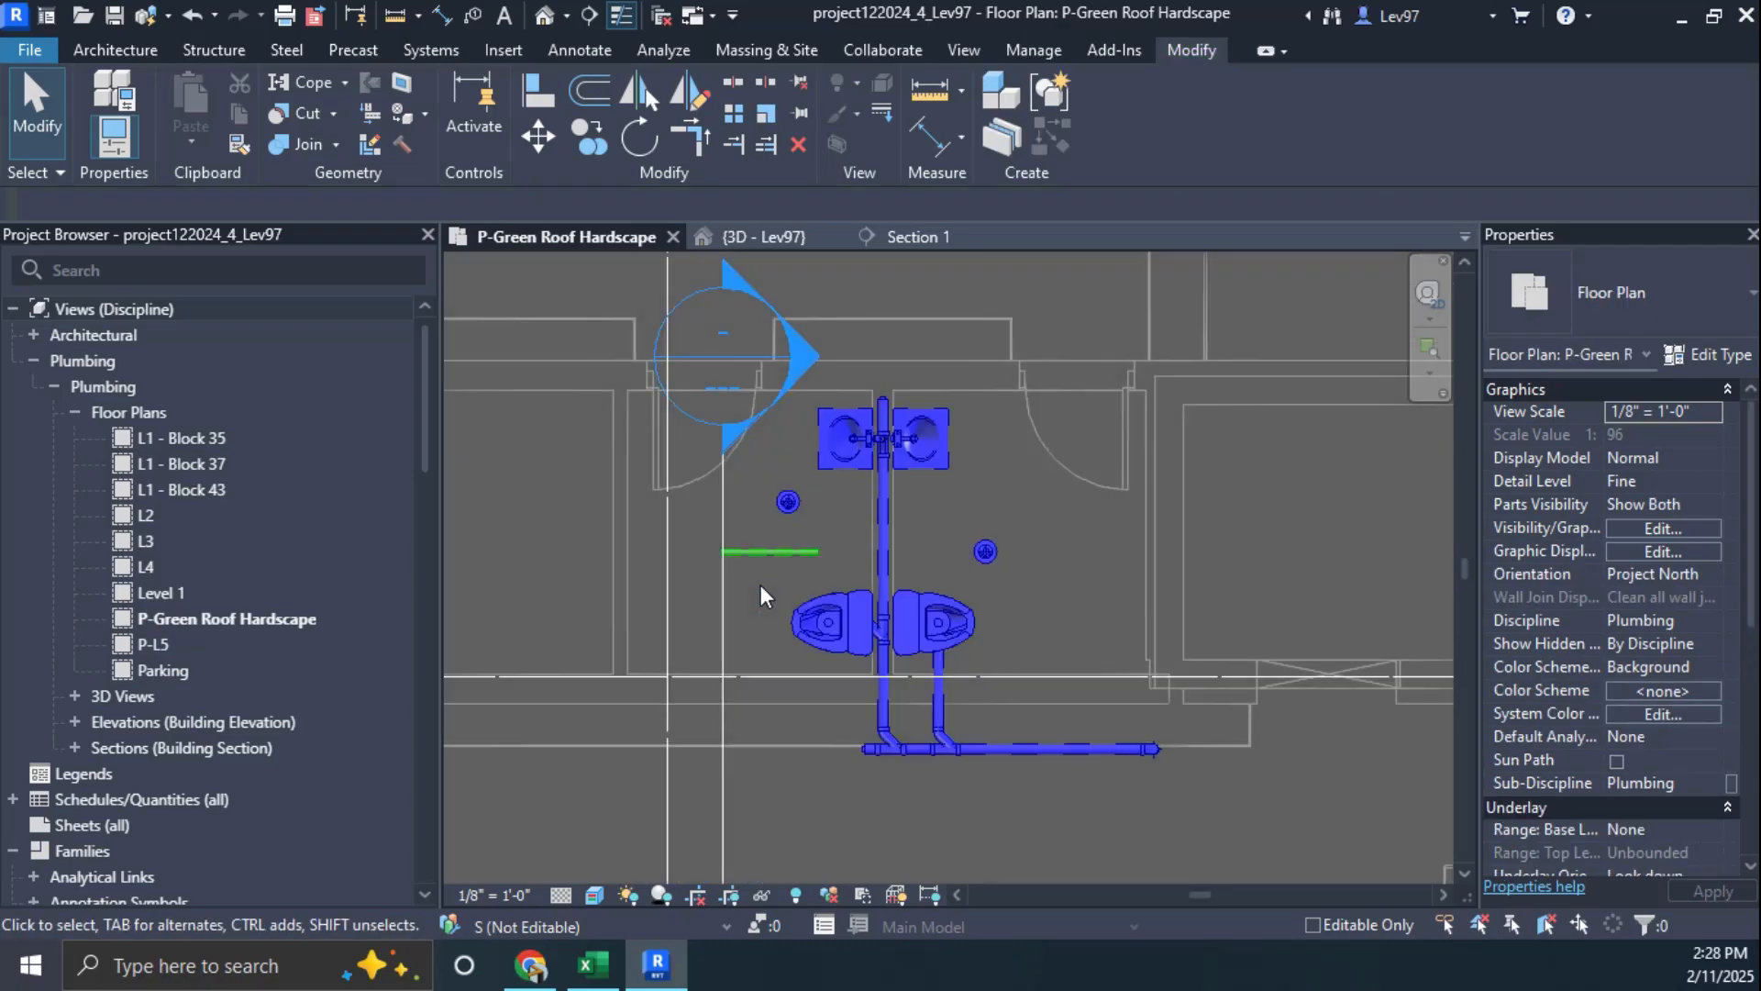